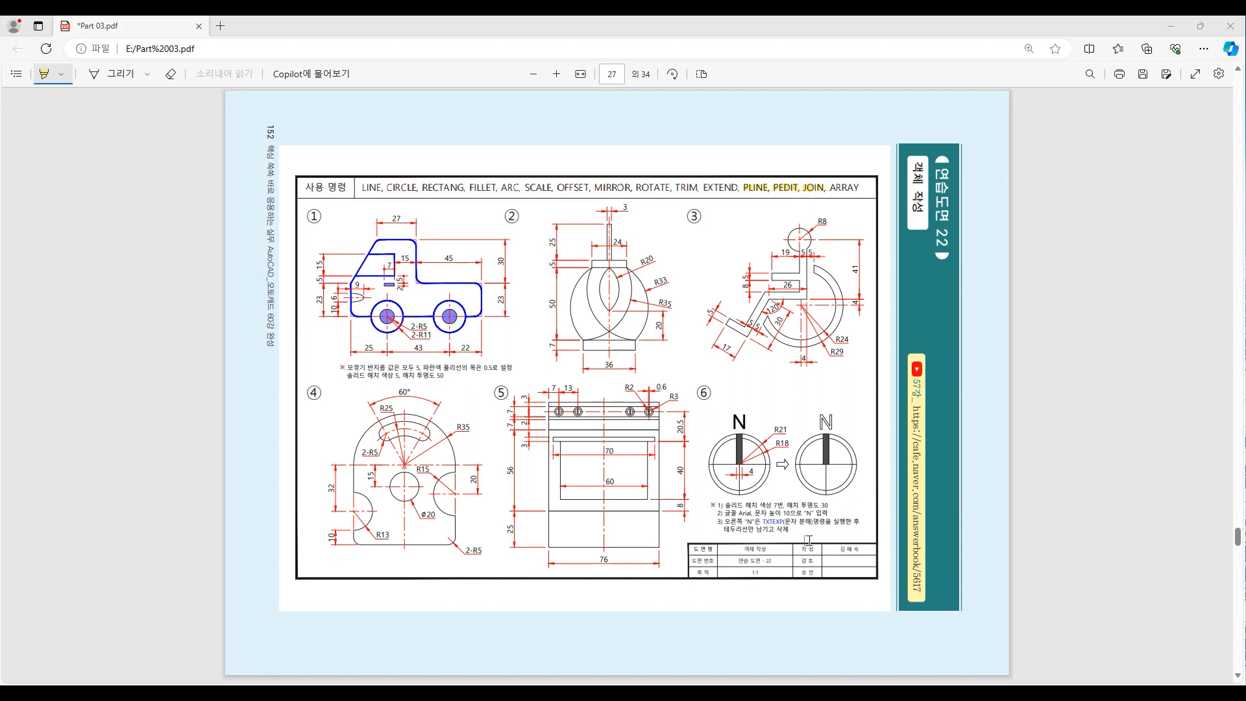
Highlight TXTEXP(문자 분해) in the note under drawing 6 and switch to AutoCAD
left_click_drag(763, 523, 806, 528)
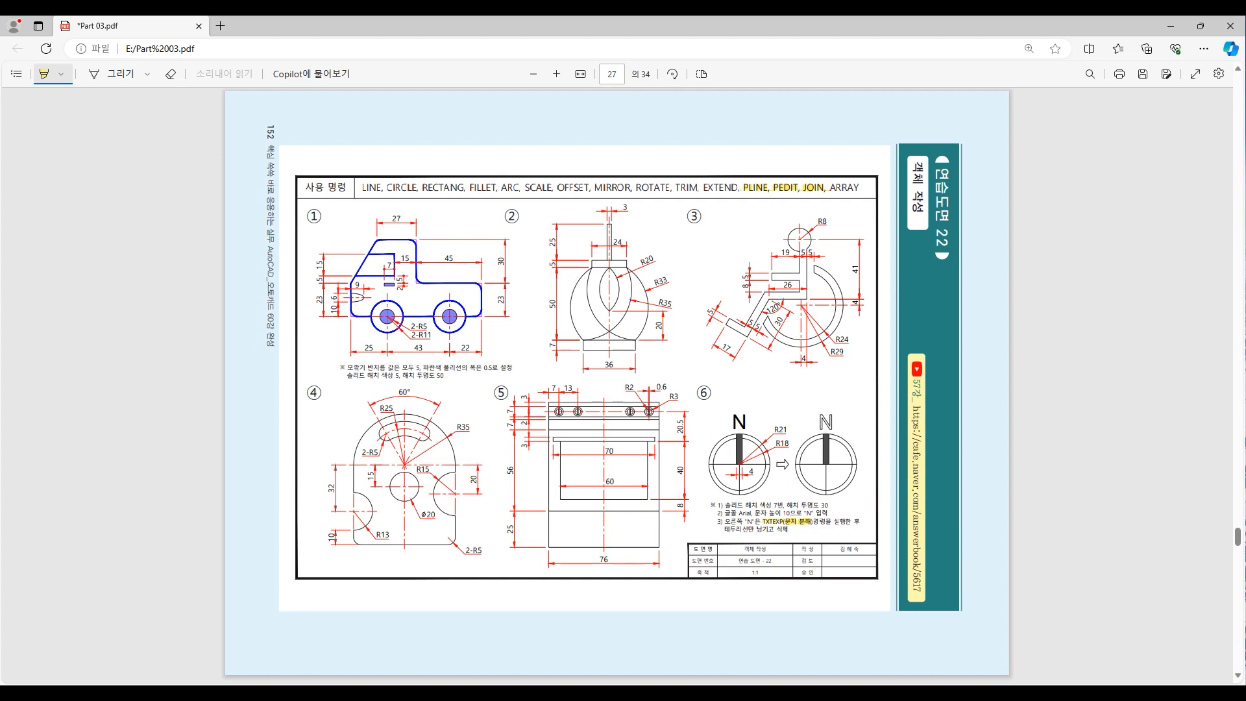
key("alt+Tab")
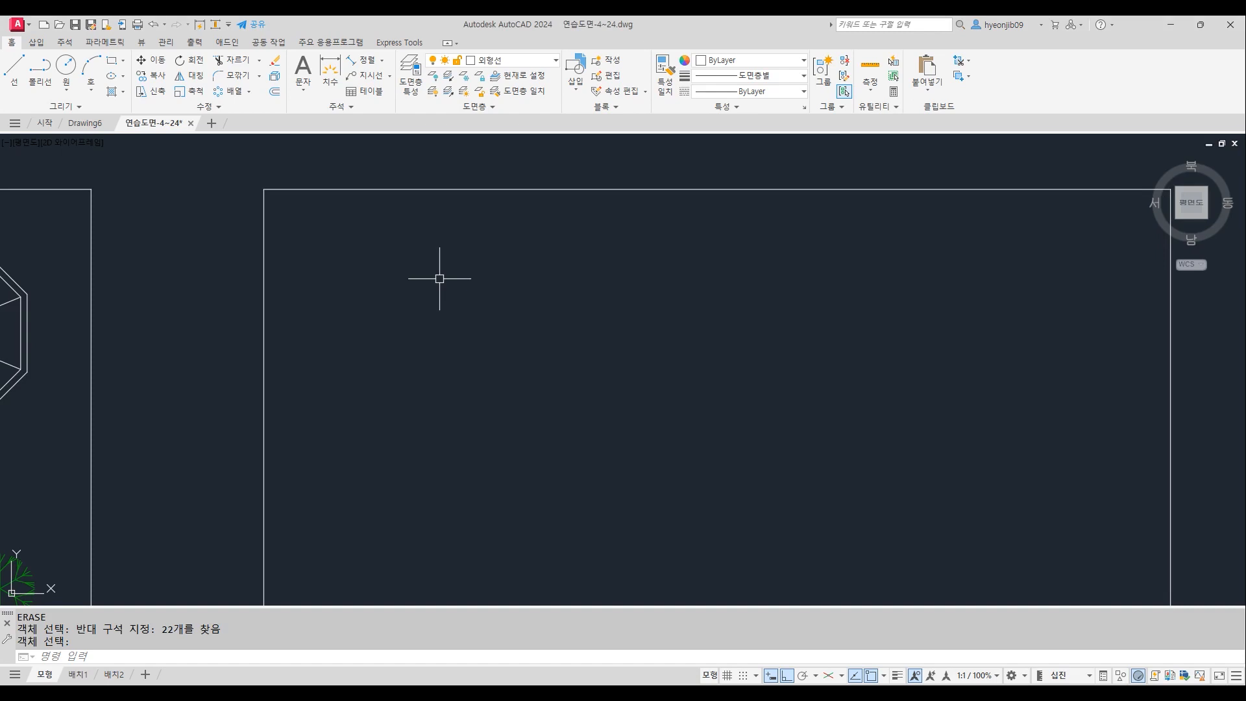
Start the truck outline with a line 23 down, then consecutive 25, 43 and 22 segments running right along the underside
type("l")
key("Return")
left_click(393, 306)
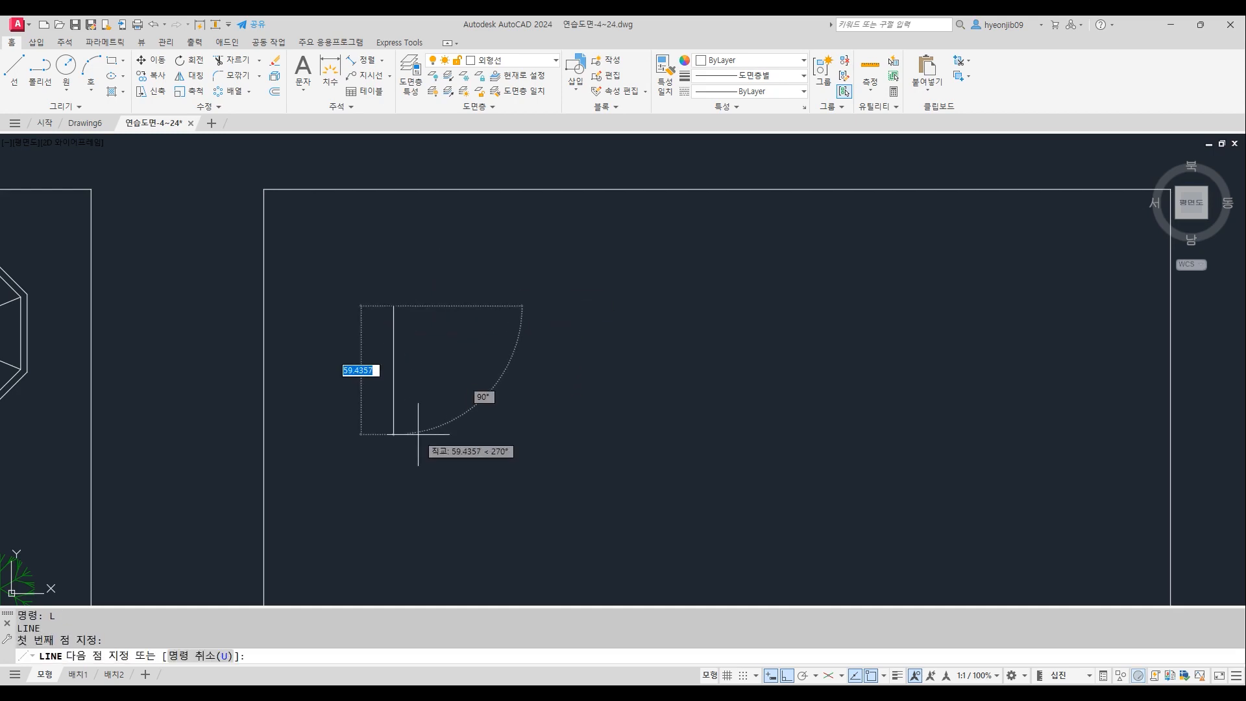
type("23")
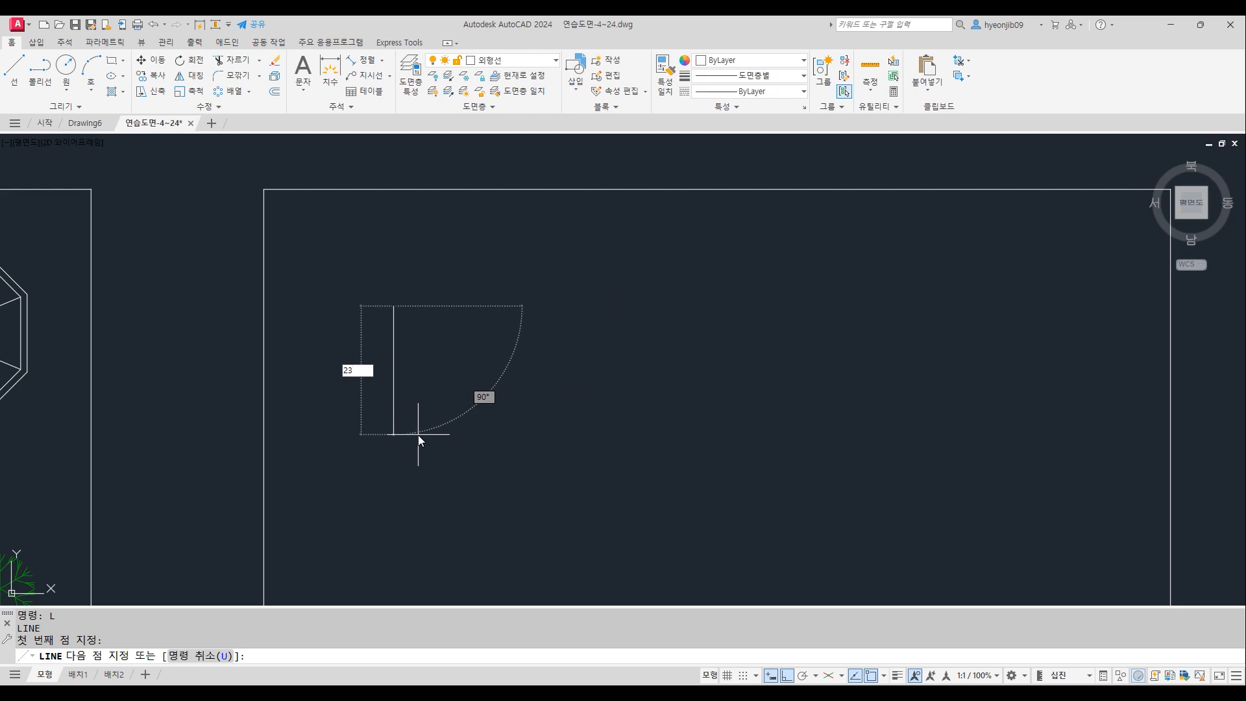
key("Return")
scroll(482, 301, "up", 2)
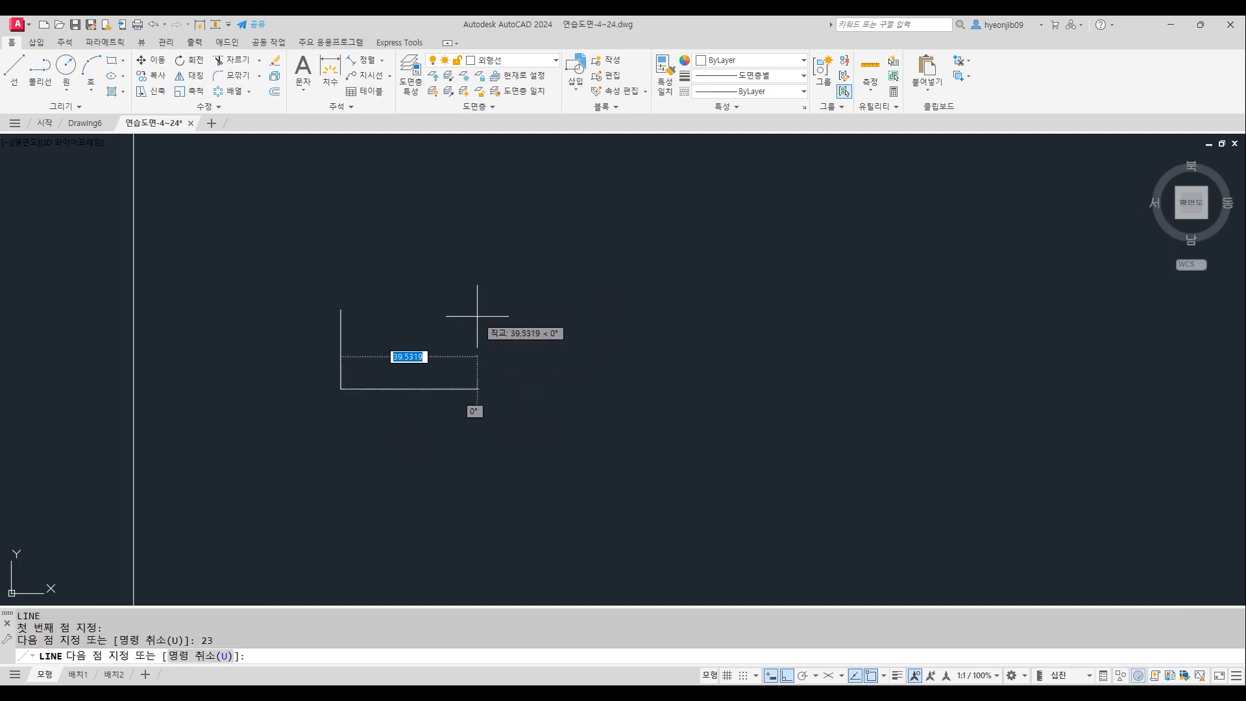
type("25")
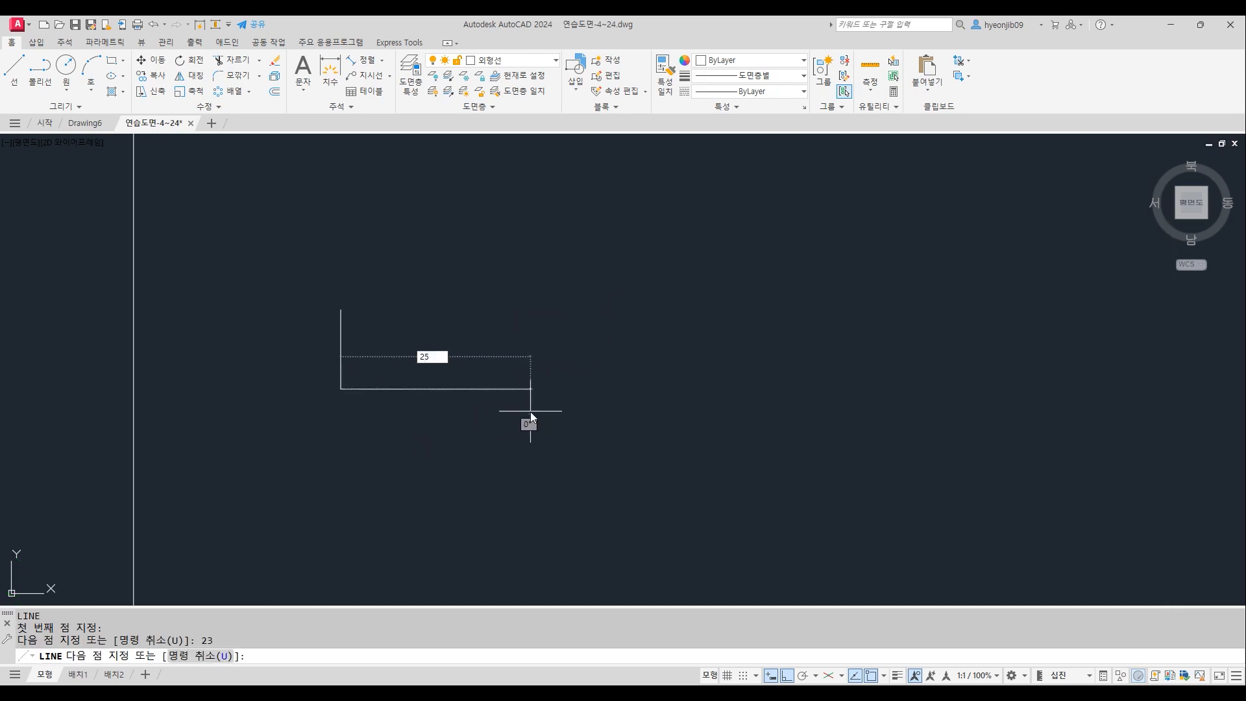
key("Return")
type("43")
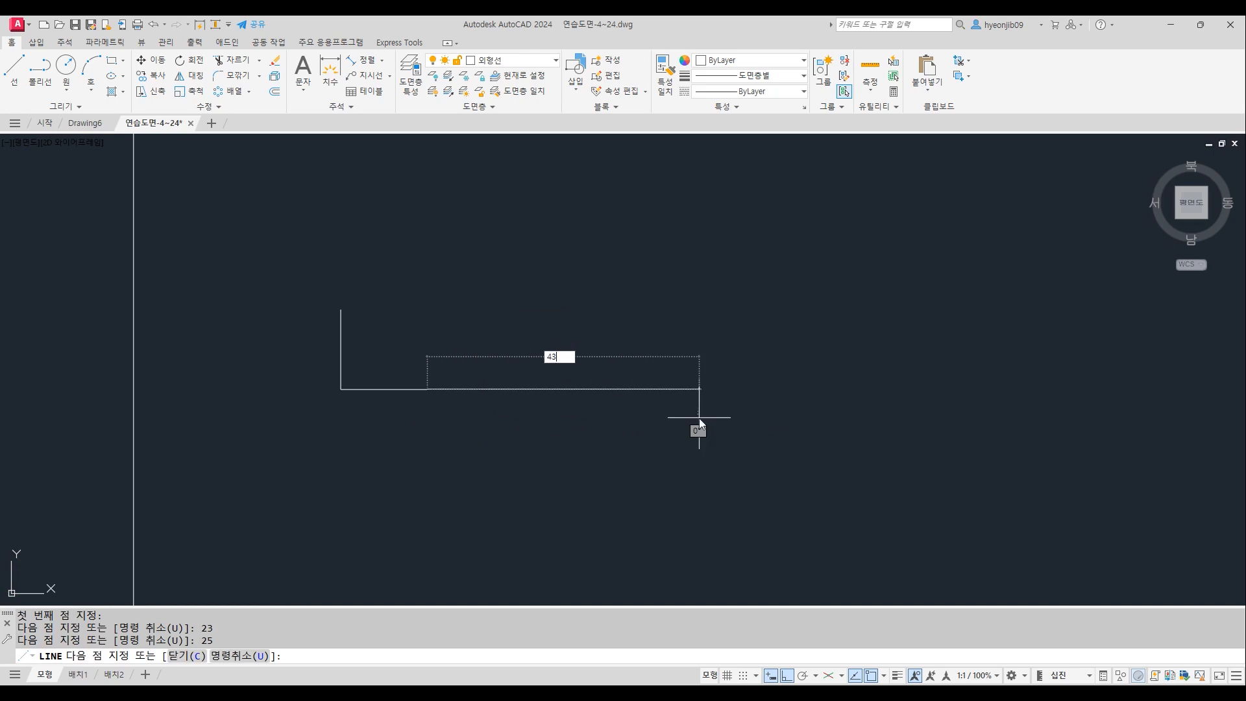
key("Return")
type("22")
key("Return")
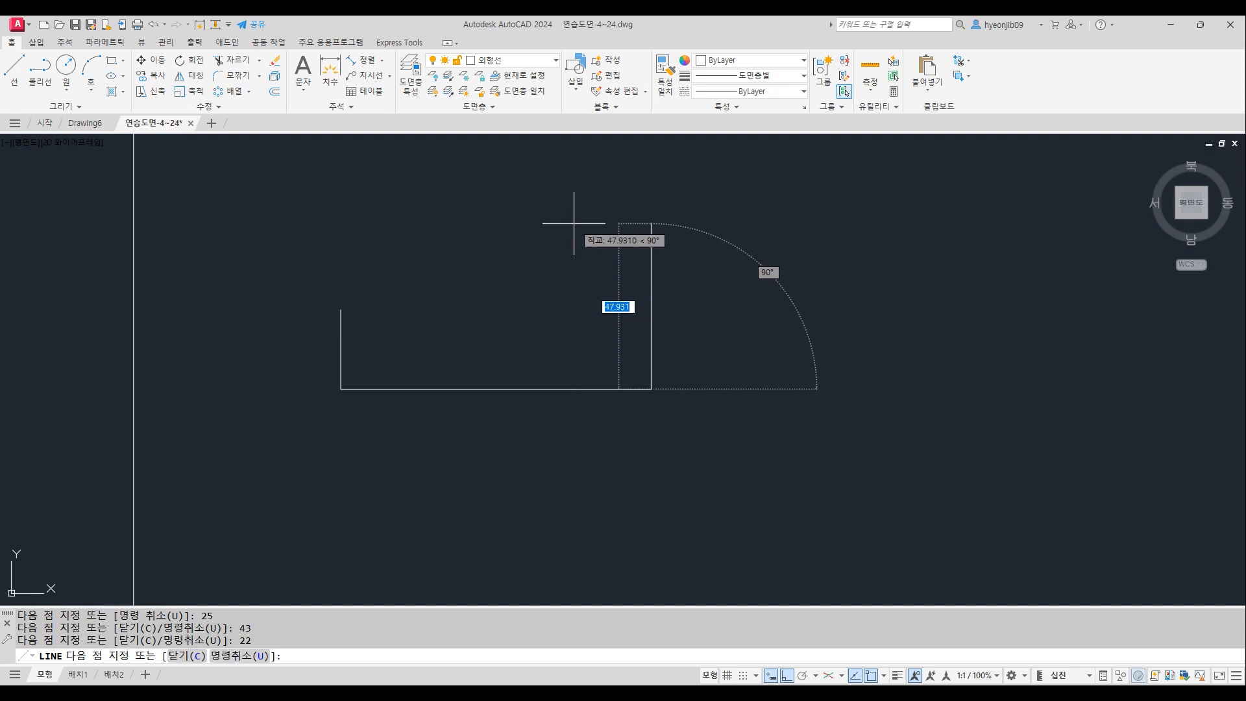
Continue the truck outline 23 up, 45 left, 30 up and 27 left, then close it with a slanted line to the start point
type("23")
key("Return")
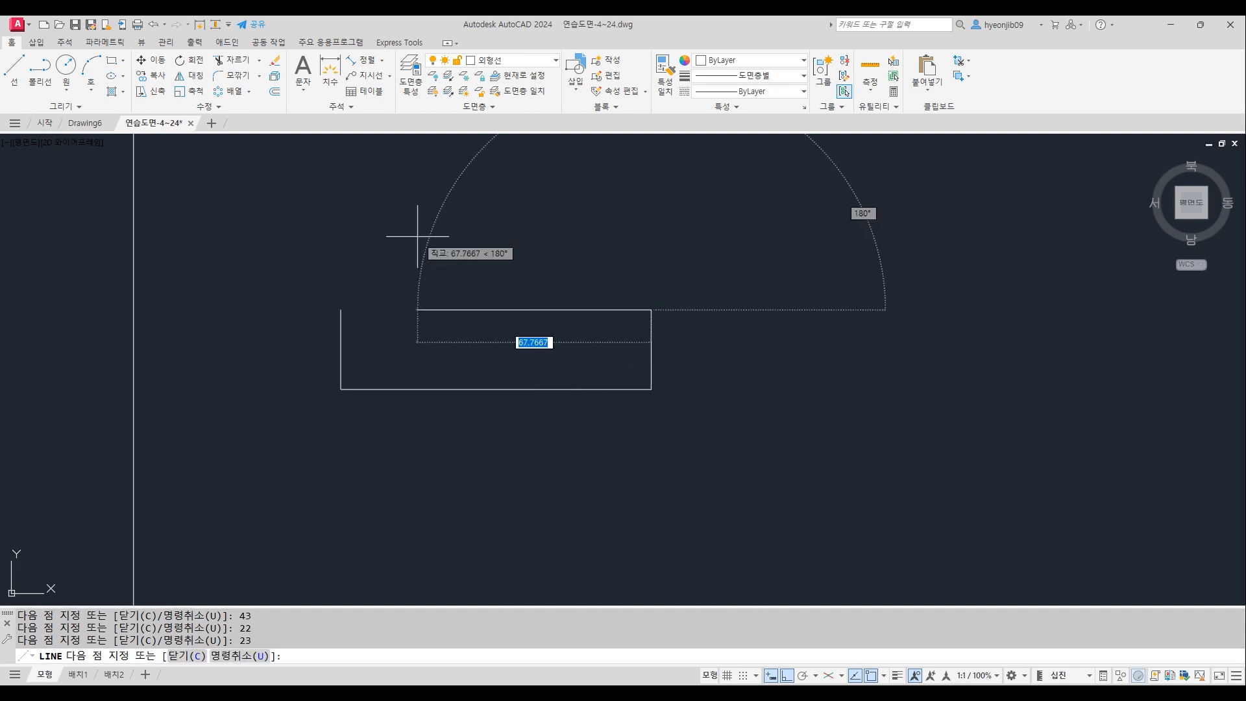
type("45")
key("Return")
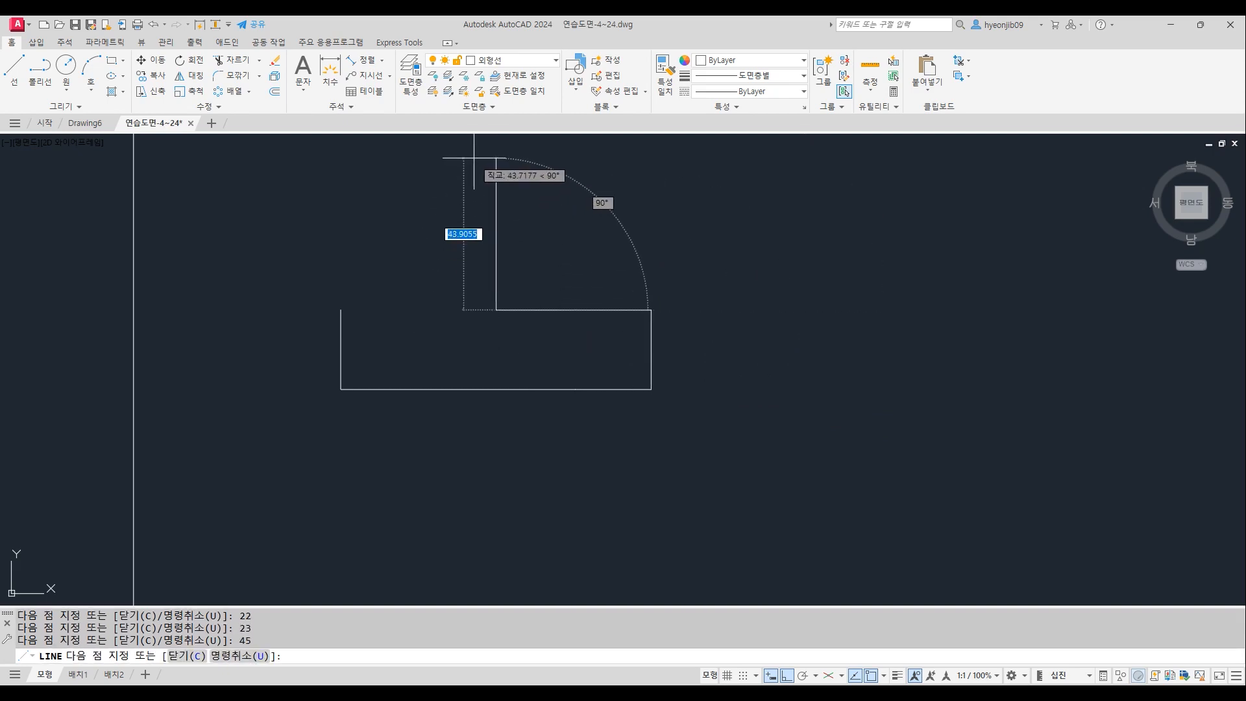
type("30")
key("Return")
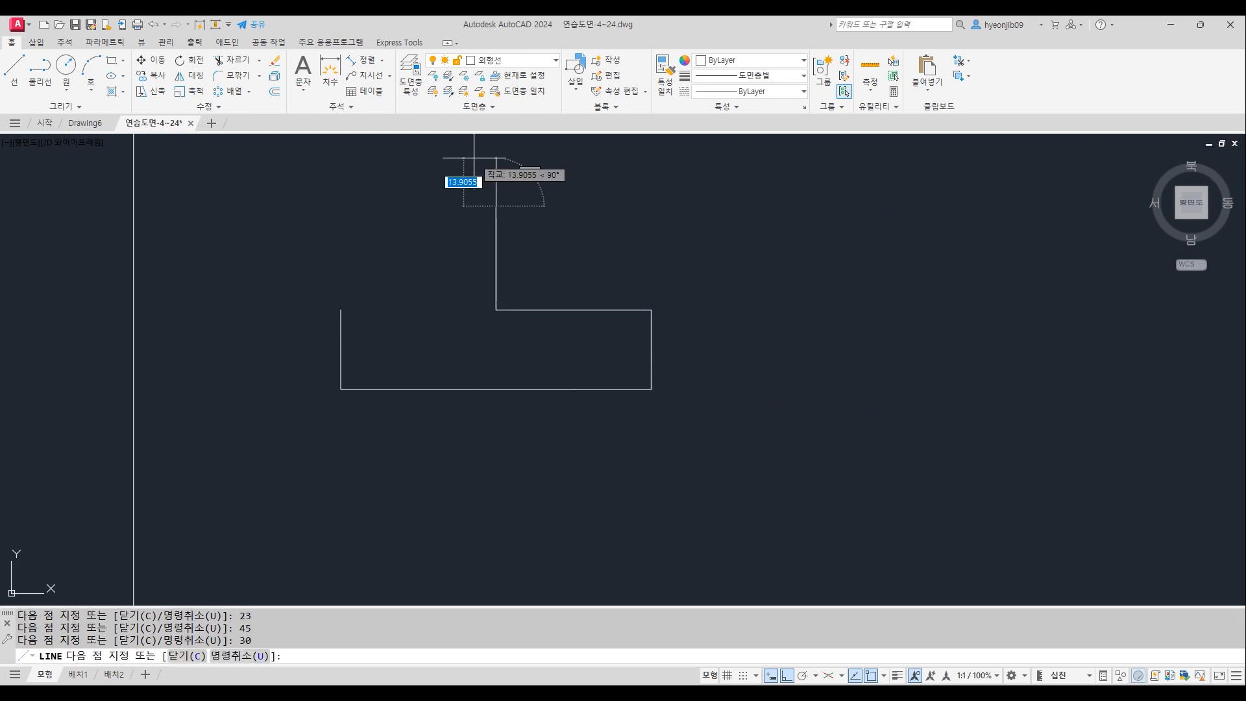
type("27")
key("Return")
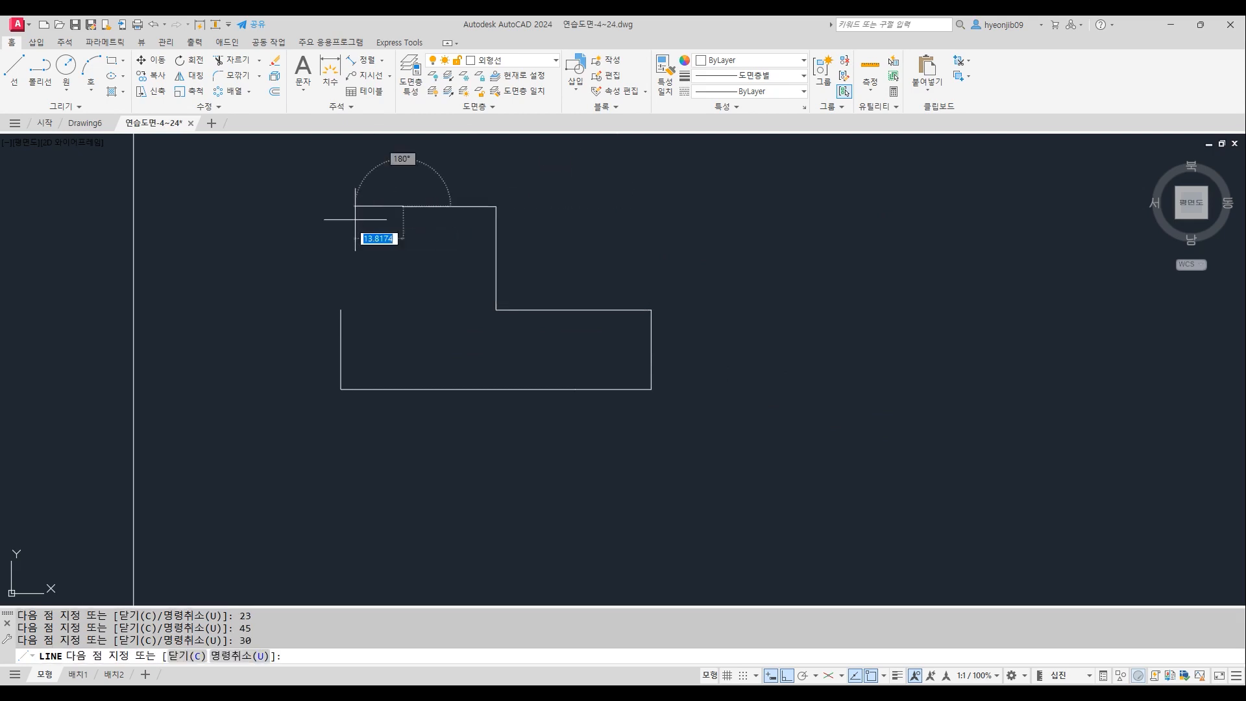
left_click(373, 309)
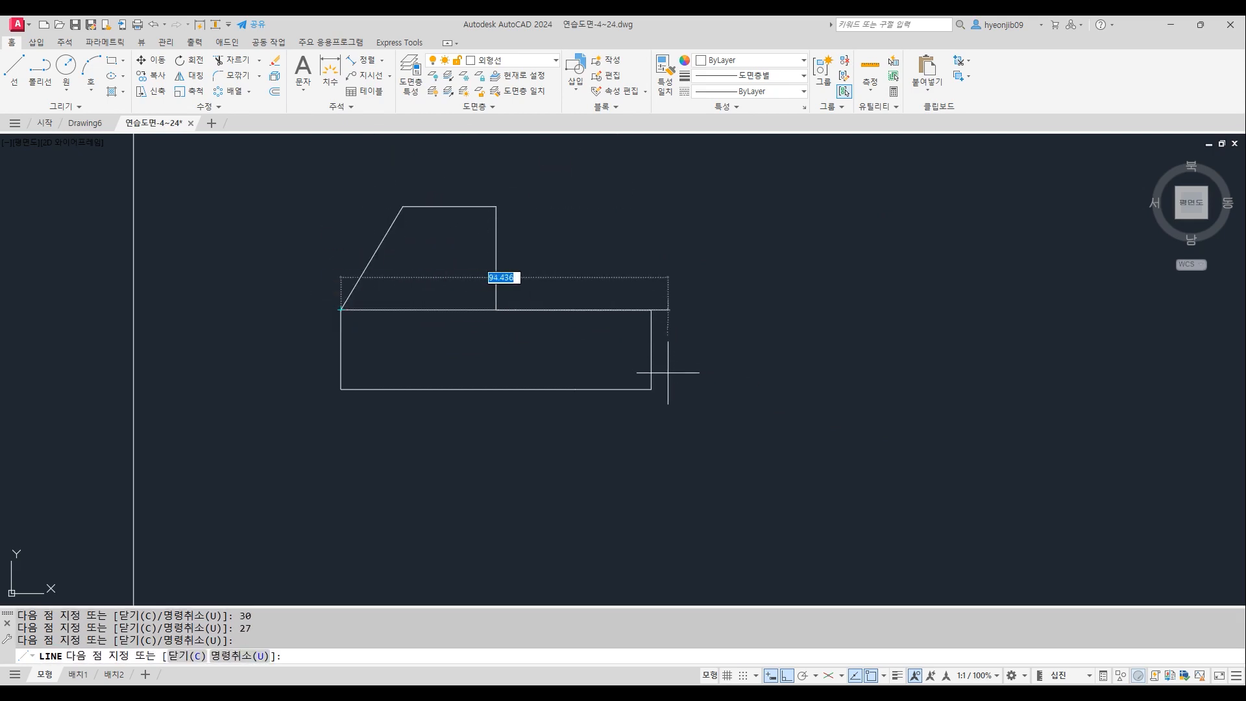
key("Return")
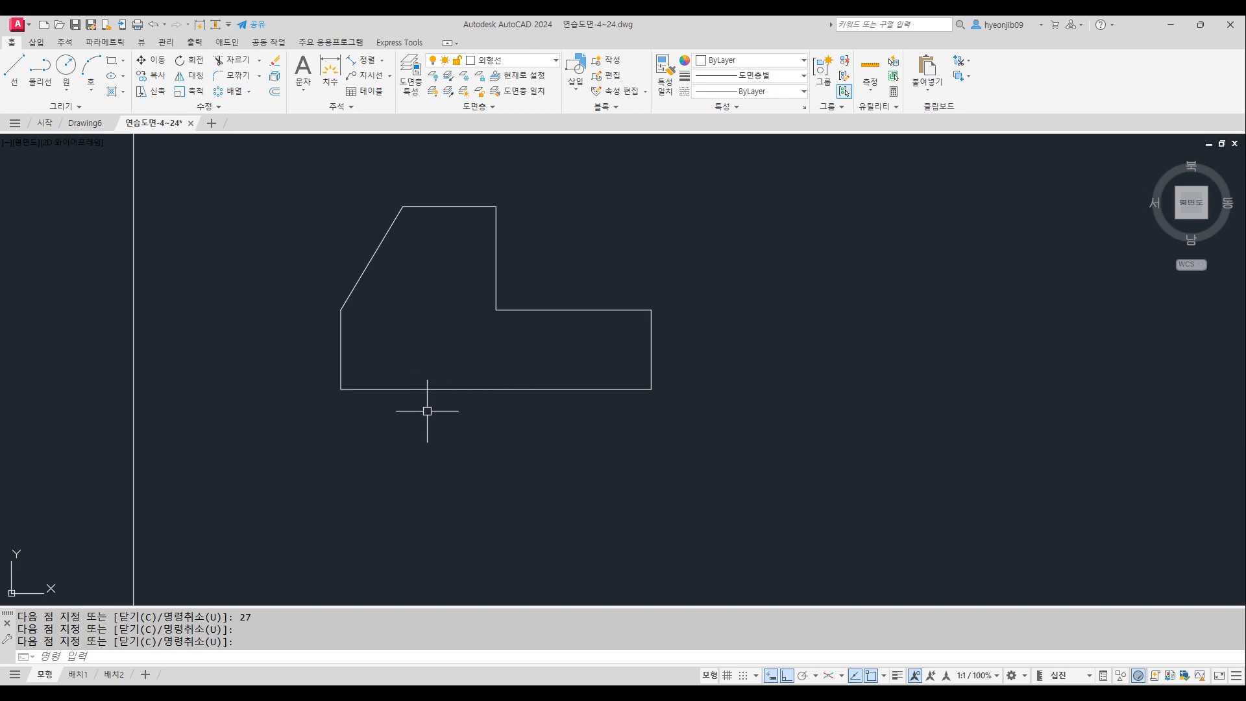
Draw concentric circles of radius 5 and 11 centred where the 25 and 43 underside segments meet
key("Return")
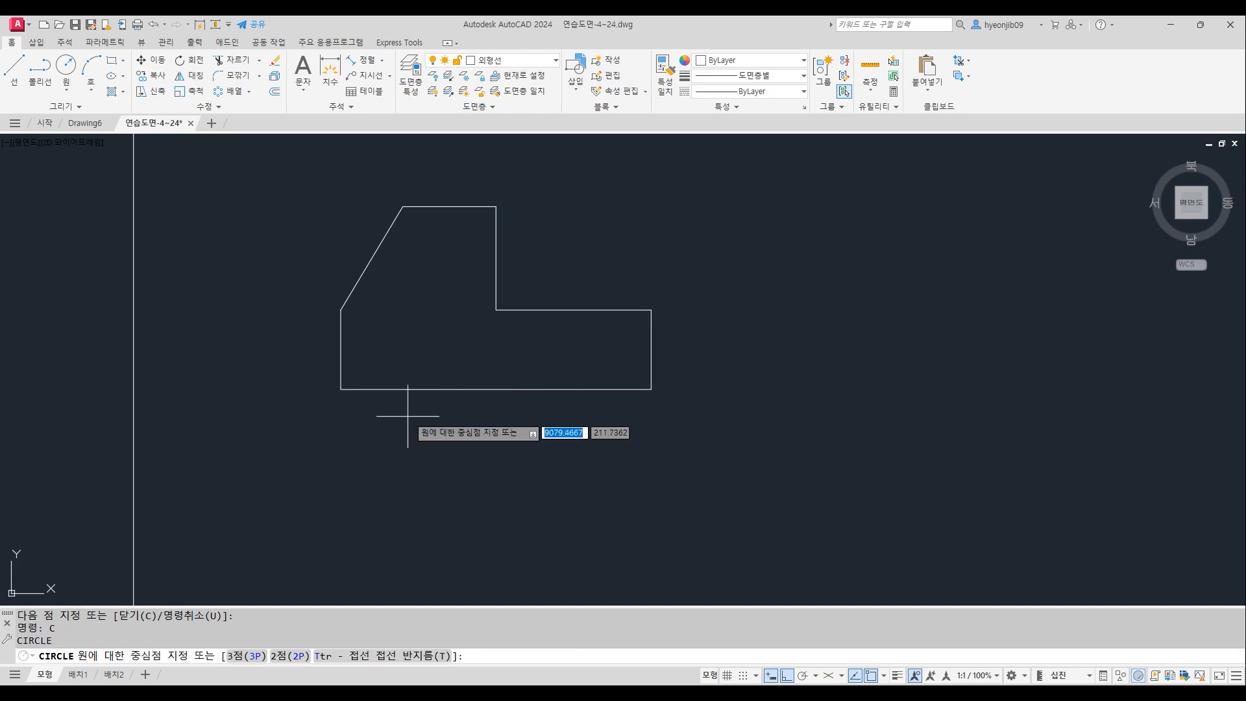
left_click(427, 389)
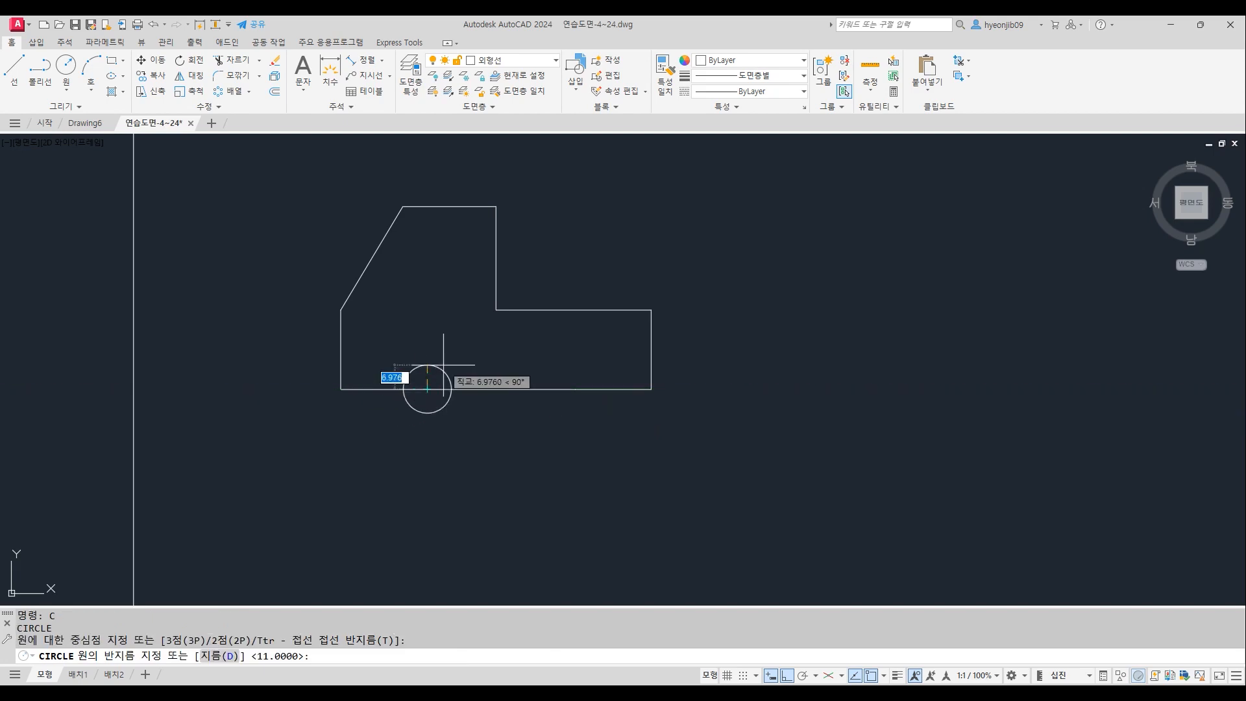
type("5")
key("Return")
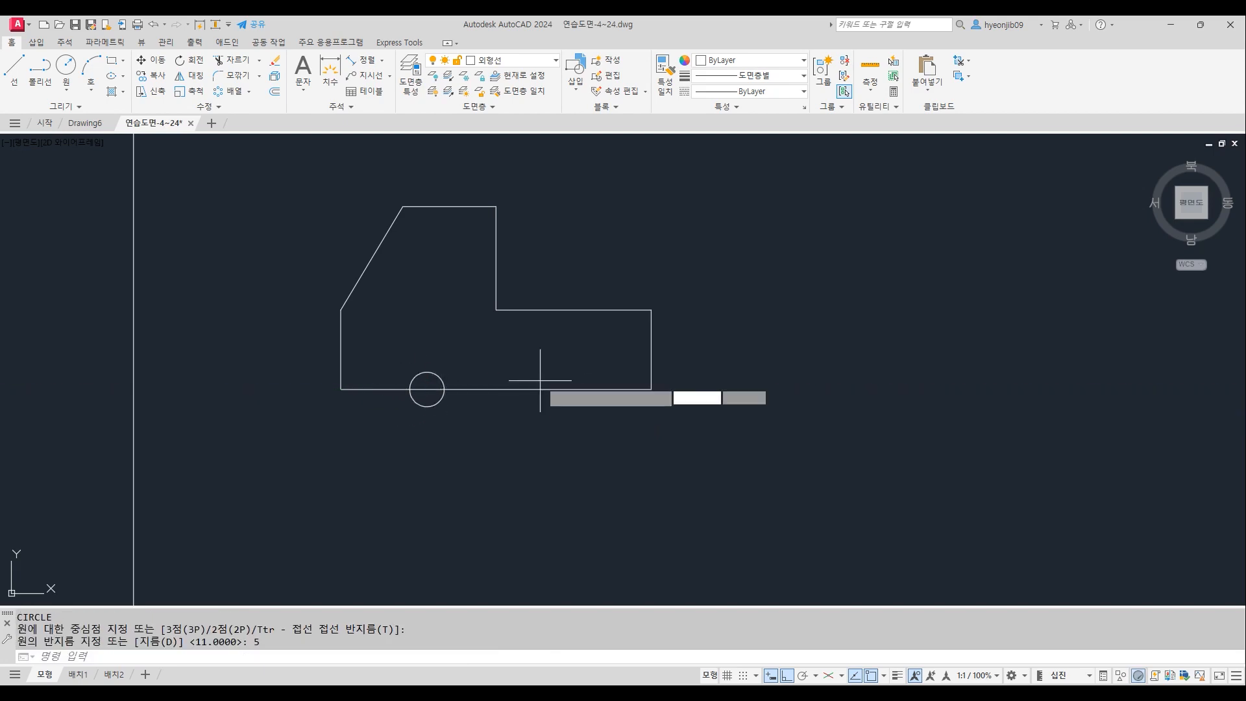
key("Return")
left_click(427, 389)
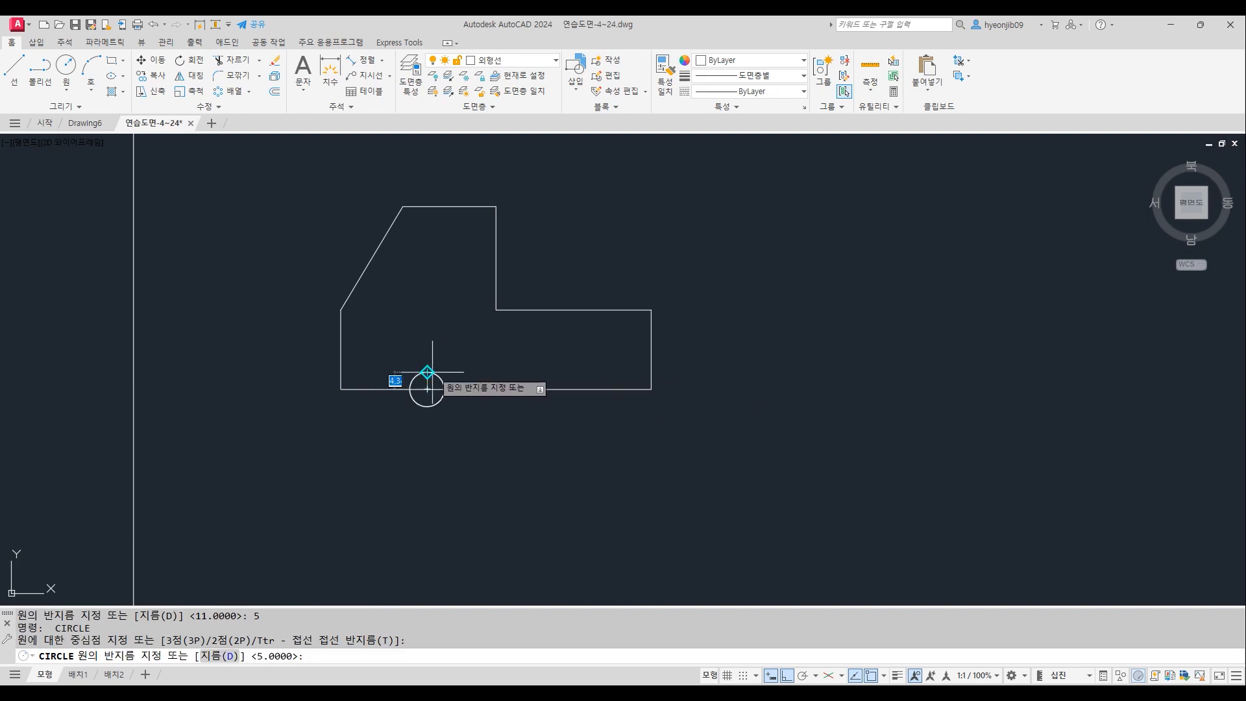
type("11")
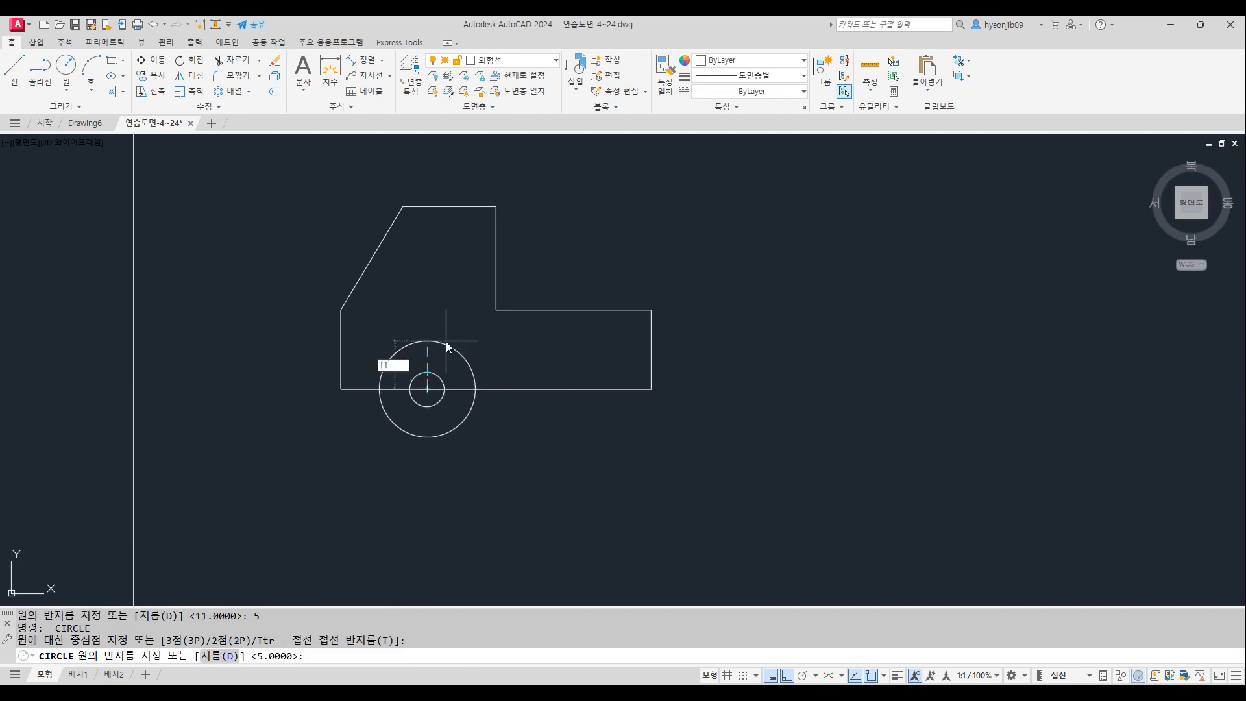
key("Return")
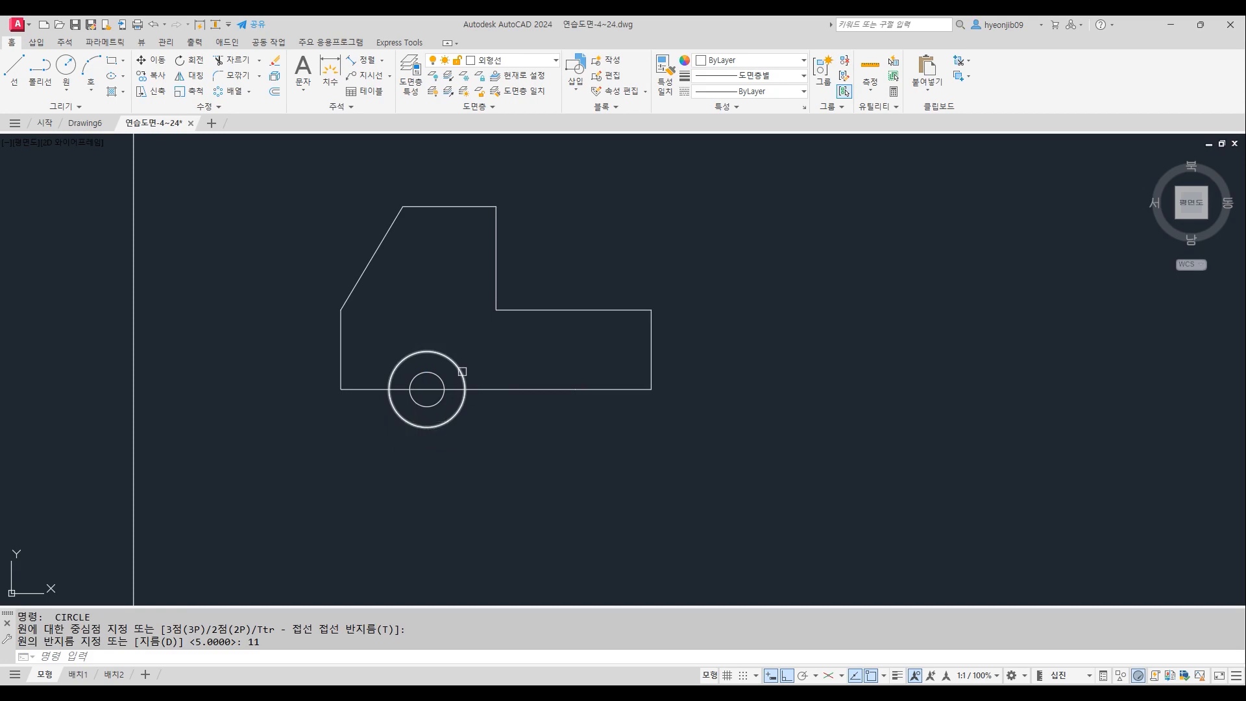
Copy both front wheel circles from their centre to the junction of the 43 and 22 underside segments
type("cp")
key("Return")
left_click(426, 373)
left_click(437, 353)
key("Return")
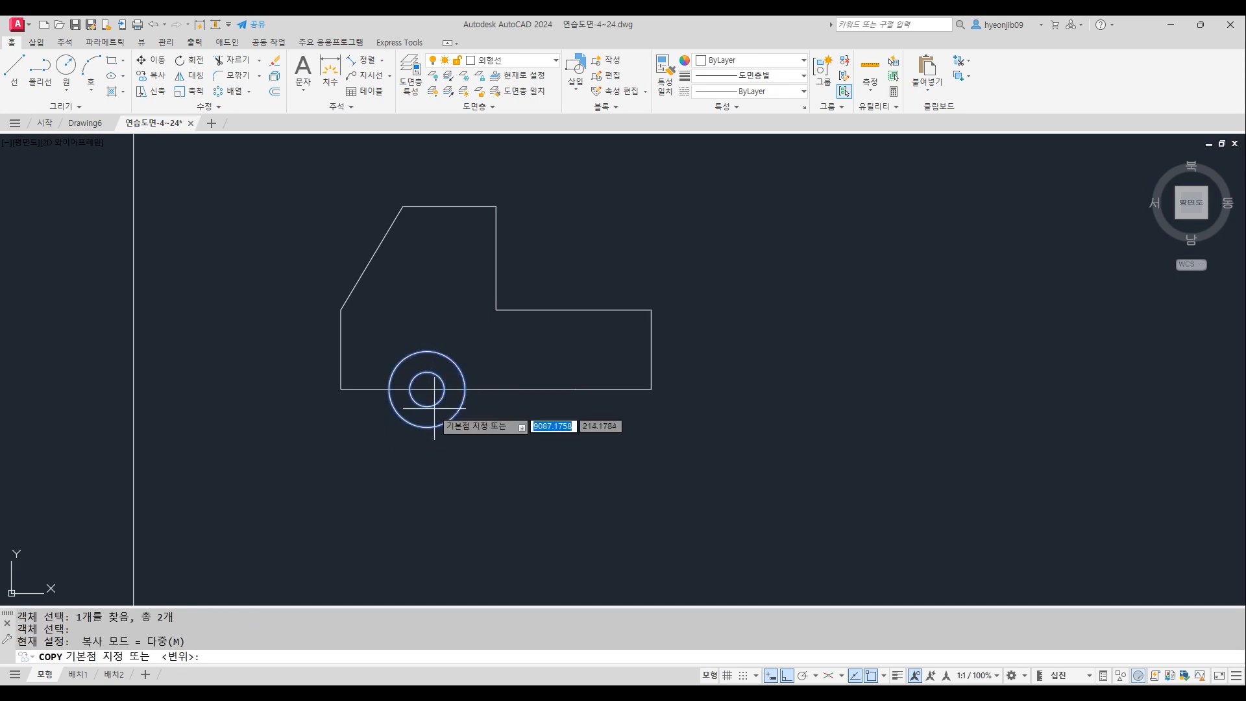
left_click(427, 389)
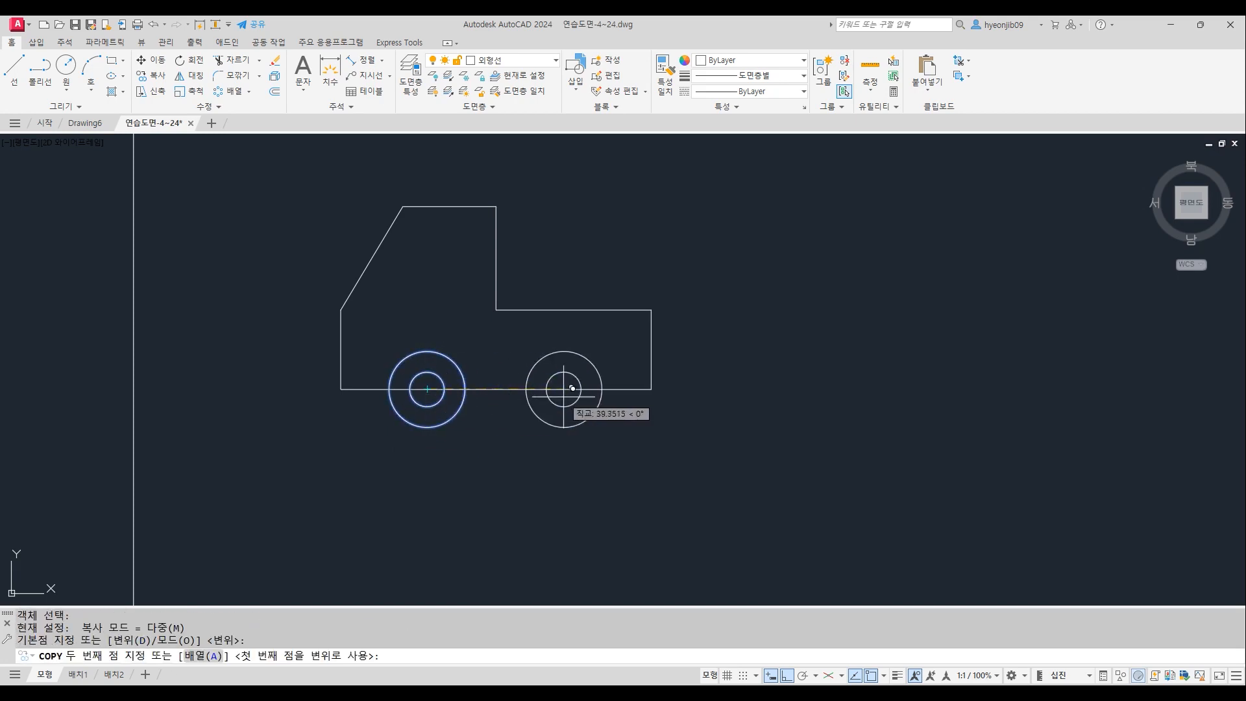
left_click(575, 389)
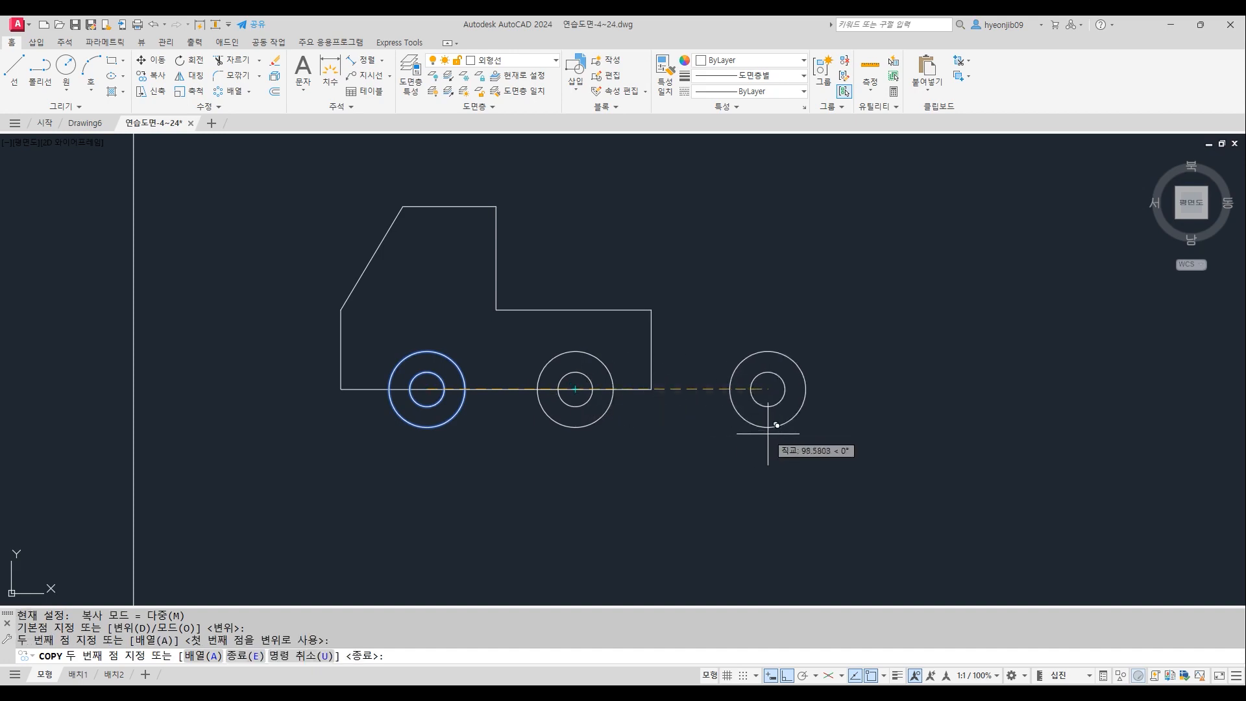
key("Return")
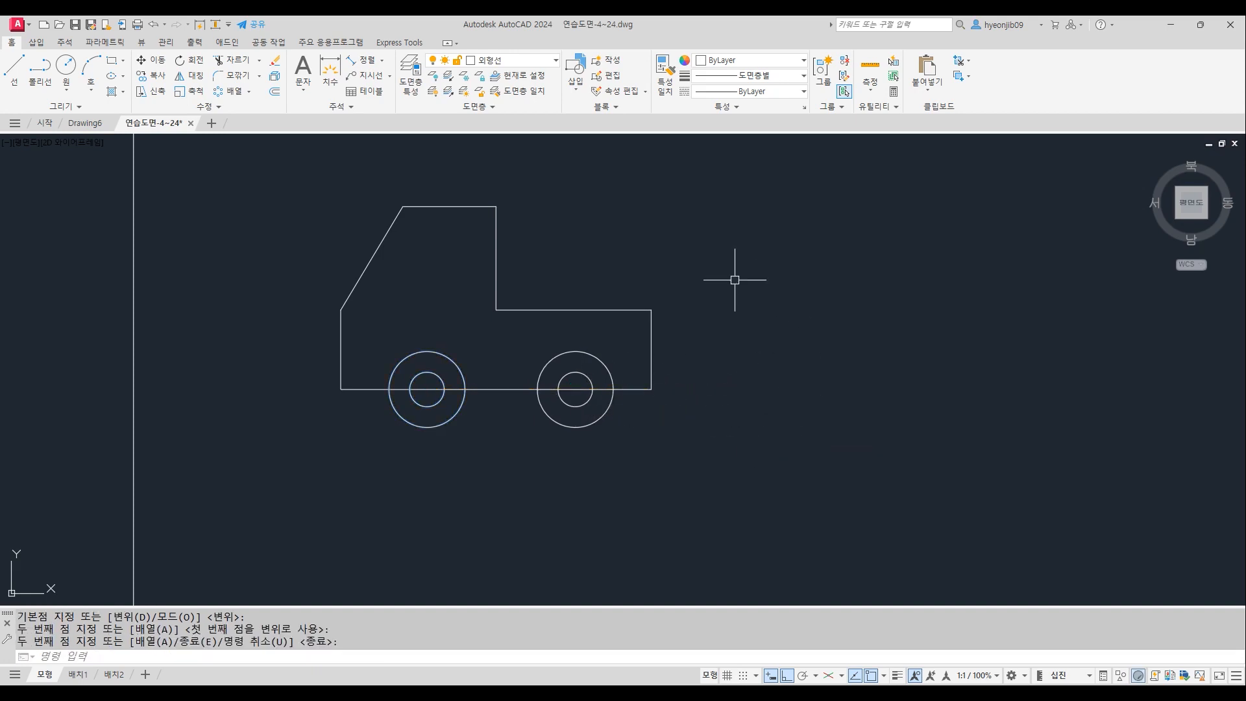
Trim away all underside line pieces that lie inside the front and rear wheel circles
type("tr")
key("Return")
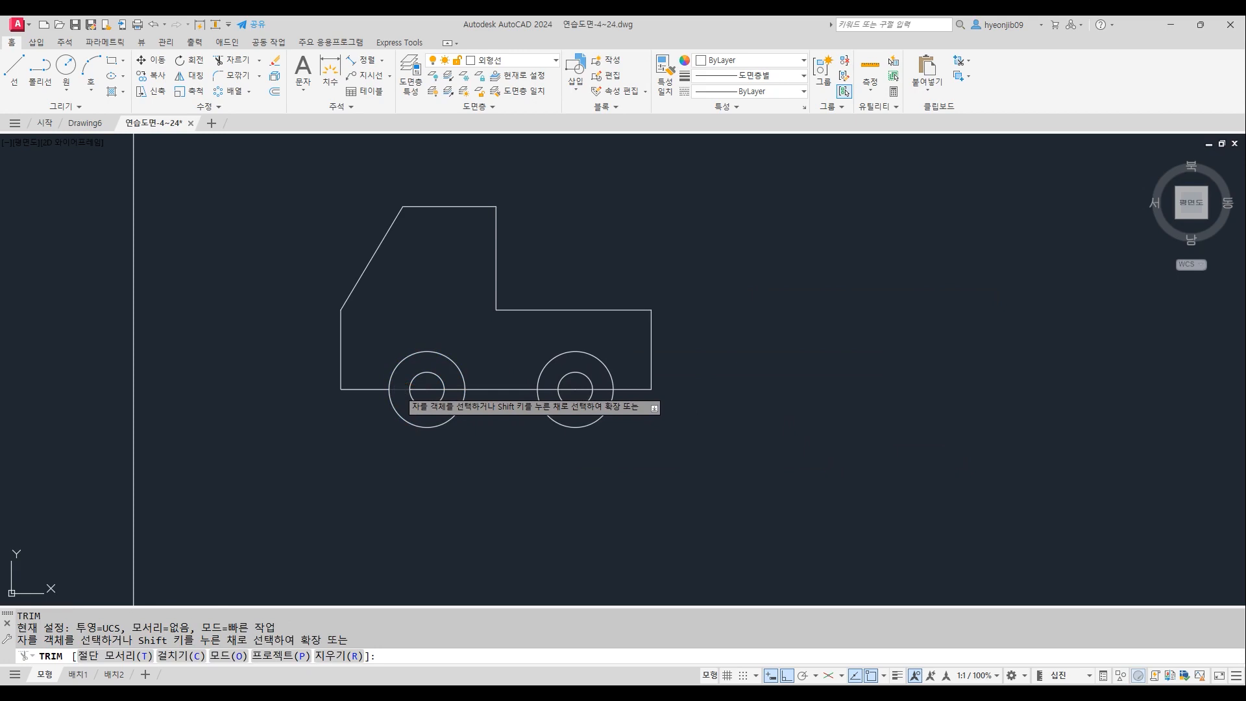
left_click(399, 389)
left_click(425, 390)
left_click(452, 388)
left_click(545, 390)
left_click(568, 389)
left_click(581, 389)
left_click(419, 389)
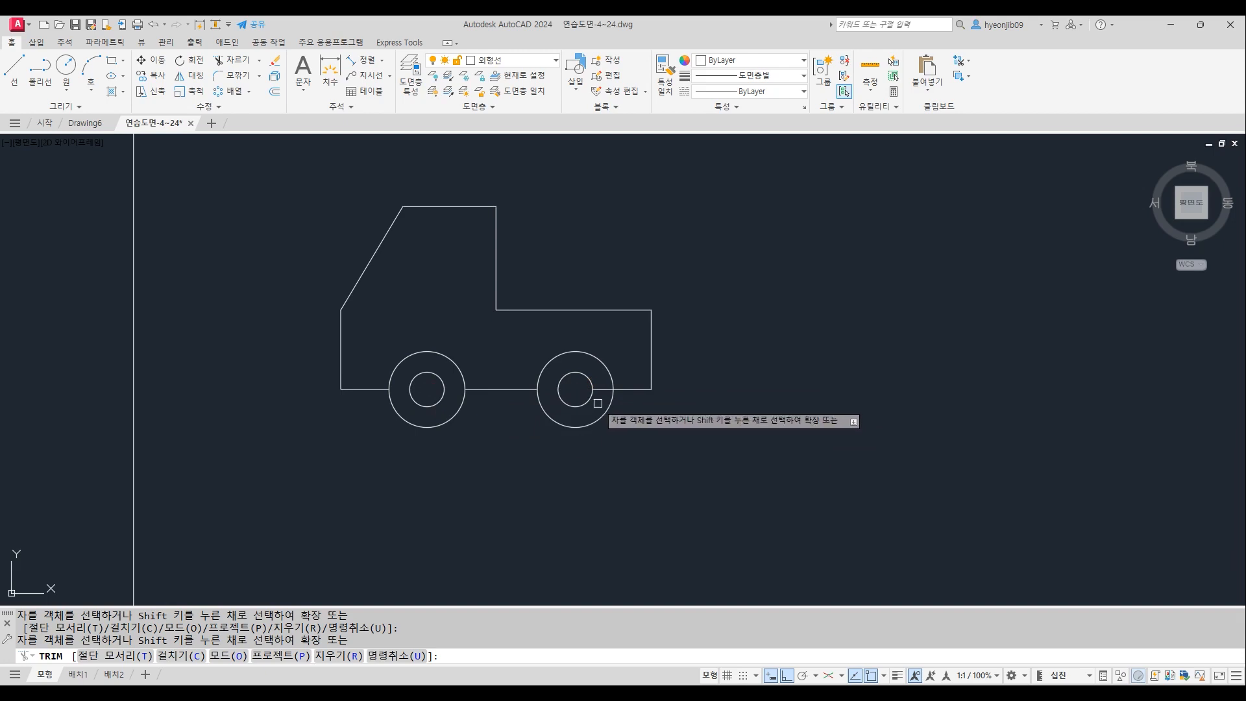
scroll(598, 396, "up", 2)
left_click(604, 384)
key("space")
scroll(752, 435, "down", 2)
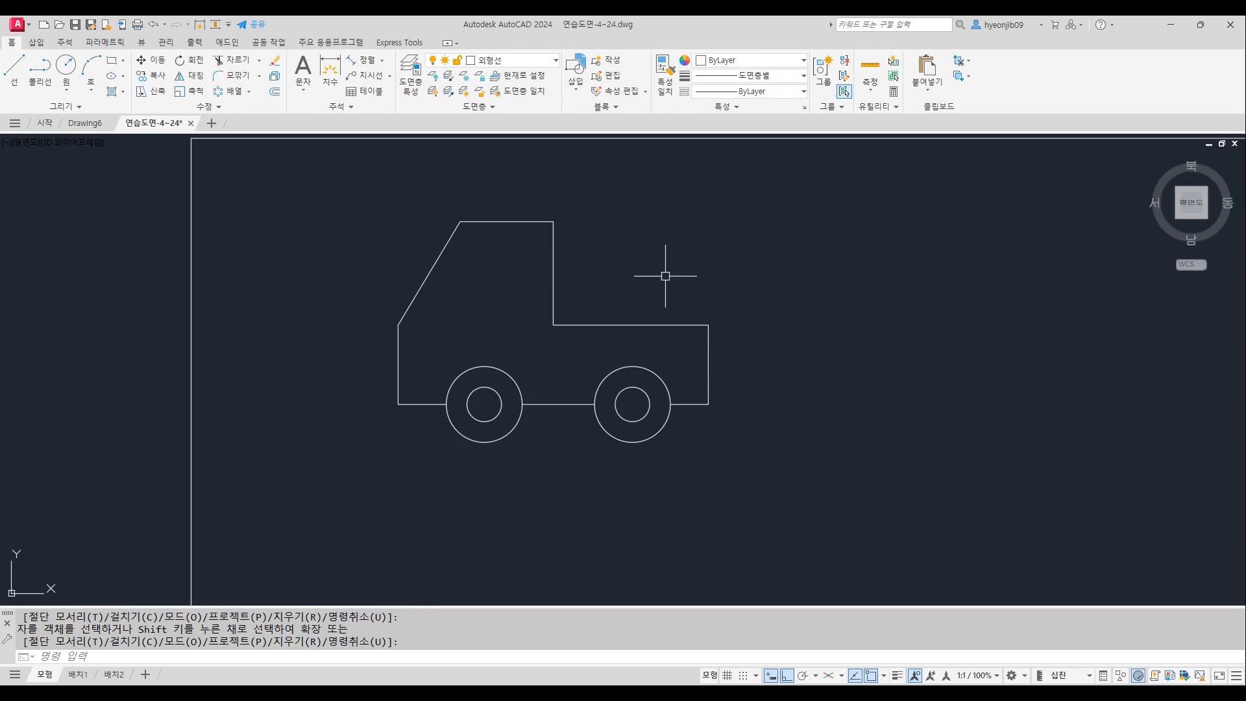
Fillet the cab's two roof corners and the inner corner between cab and bed with radius 5, using the Multiple option
type("f")
key("space")
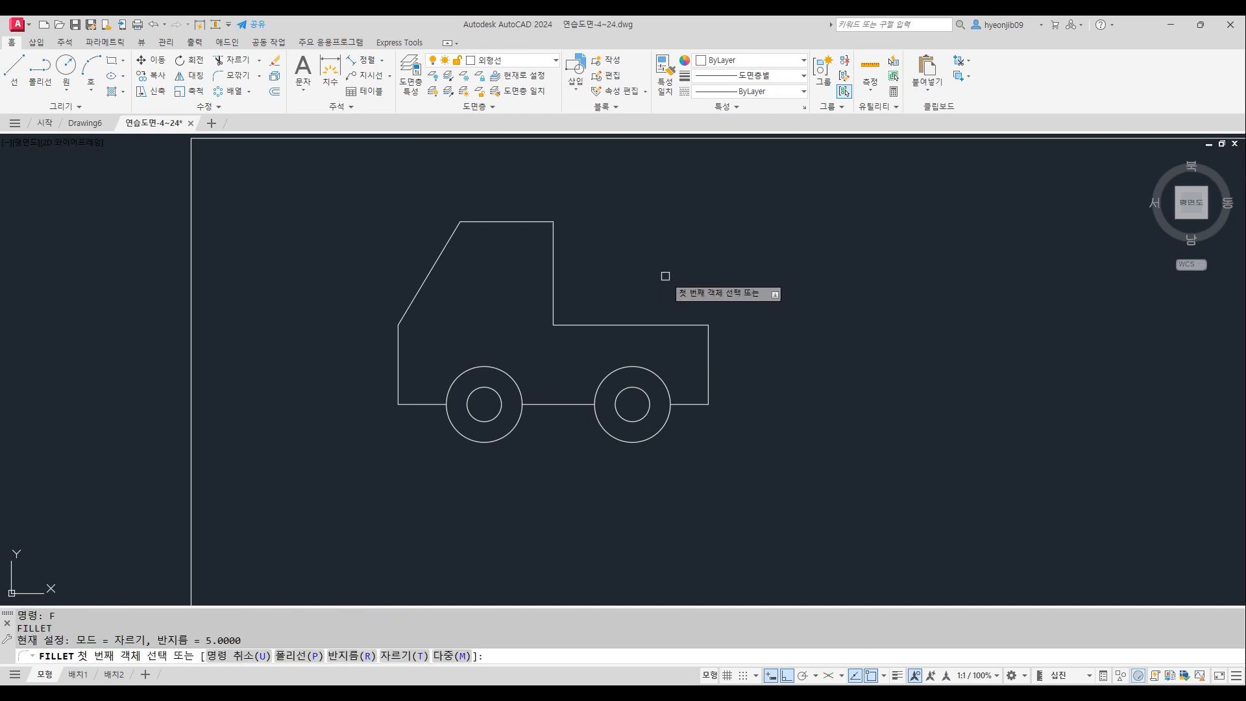
type("r")
key("space")
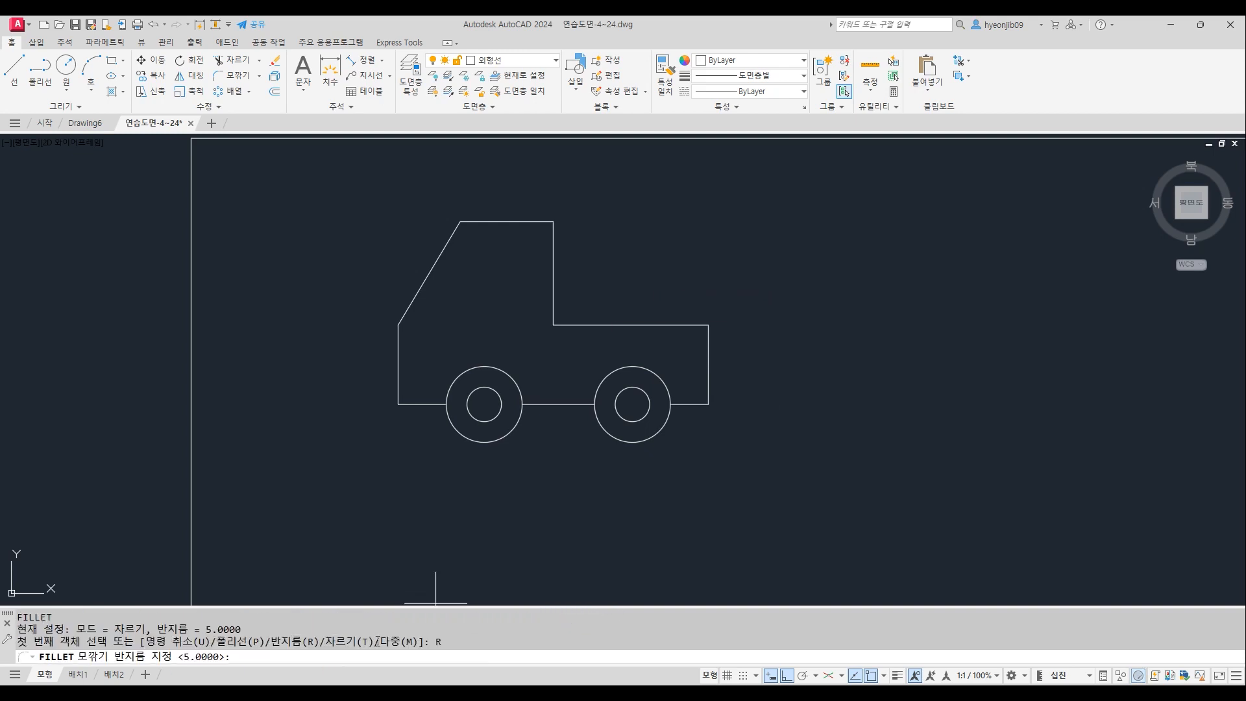
key("space")
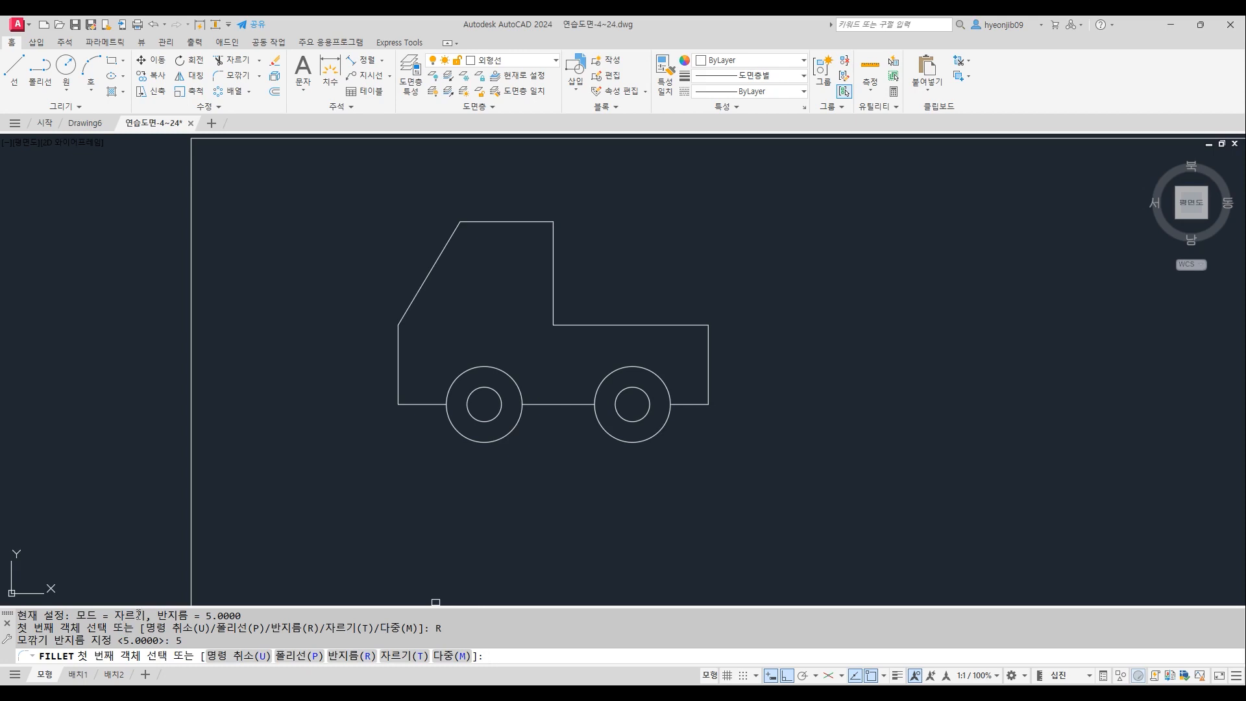
left_click(459, 657)
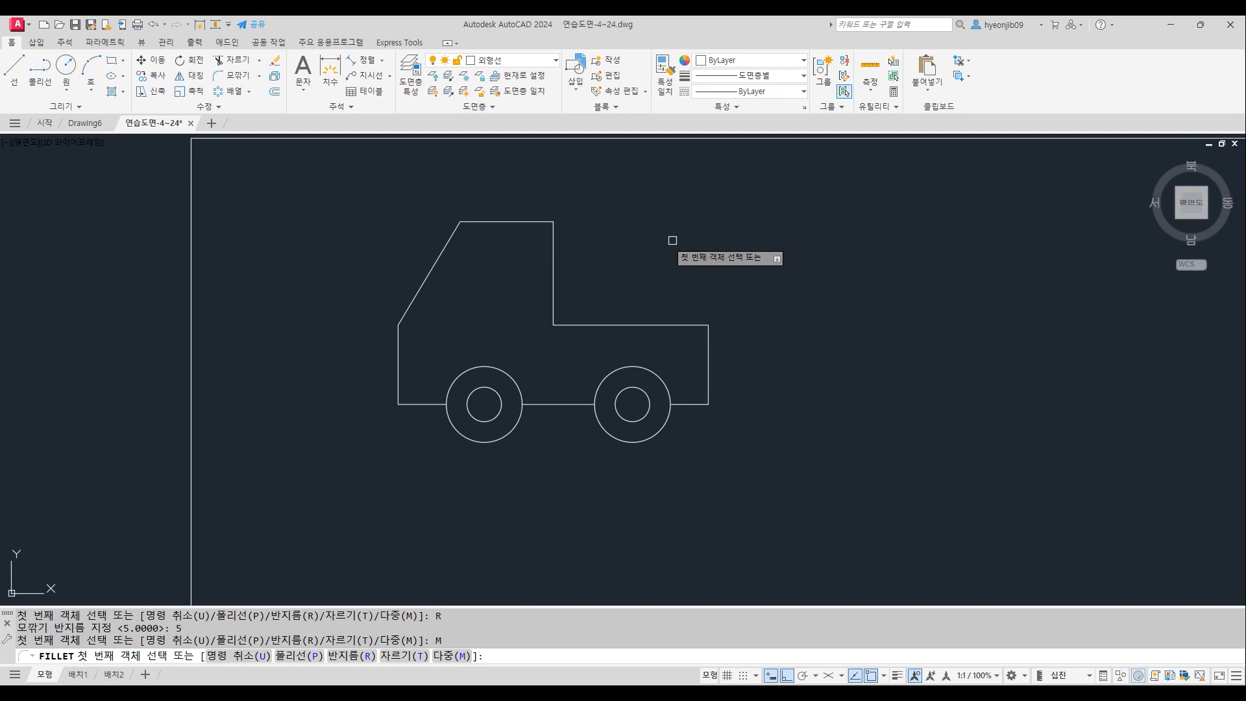
left_click(493, 222)
left_click(445, 247)
left_click(533, 221)
left_click(553, 250)
left_click(550, 295)
left_click(581, 325)
Fillet the bed's upper and lower rear corners and the body's lower front corner with radius 5
left_click(649, 325)
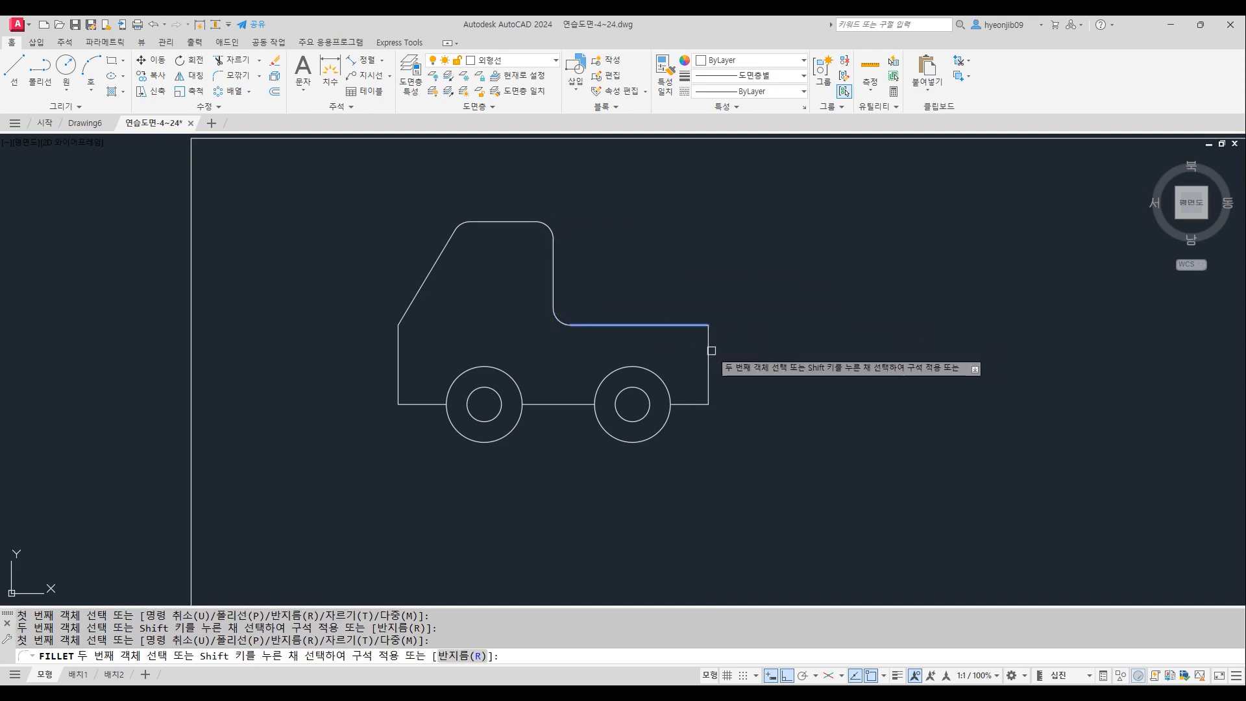
left_click(707, 370)
left_click(707, 373)
left_click(695, 403)
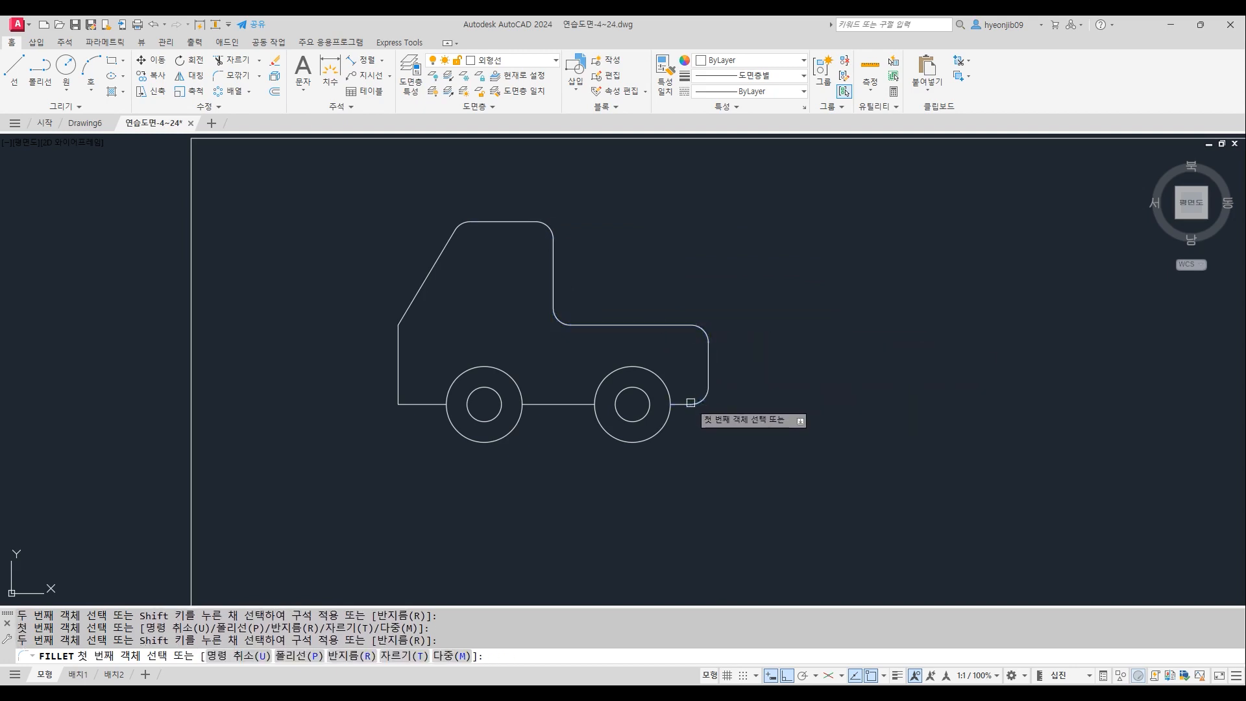
left_click(400, 373)
left_click(425, 404)
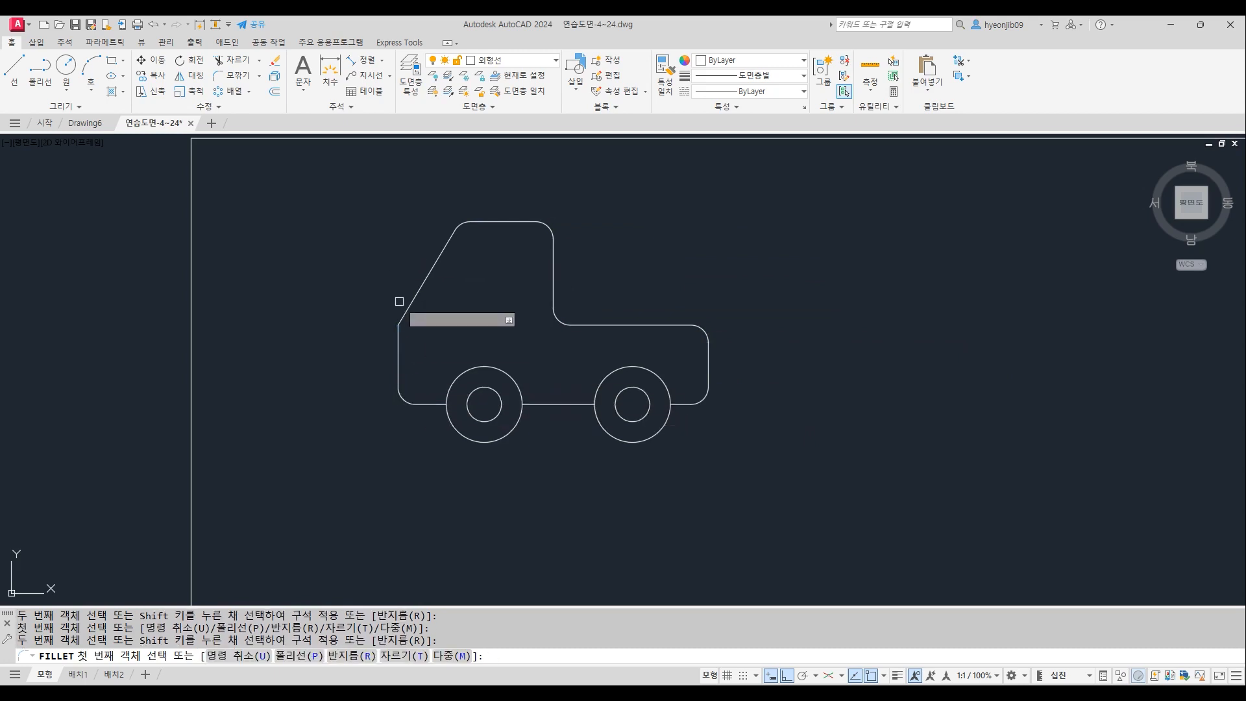
scroll(341, 234, "up", 2)
key("Return")
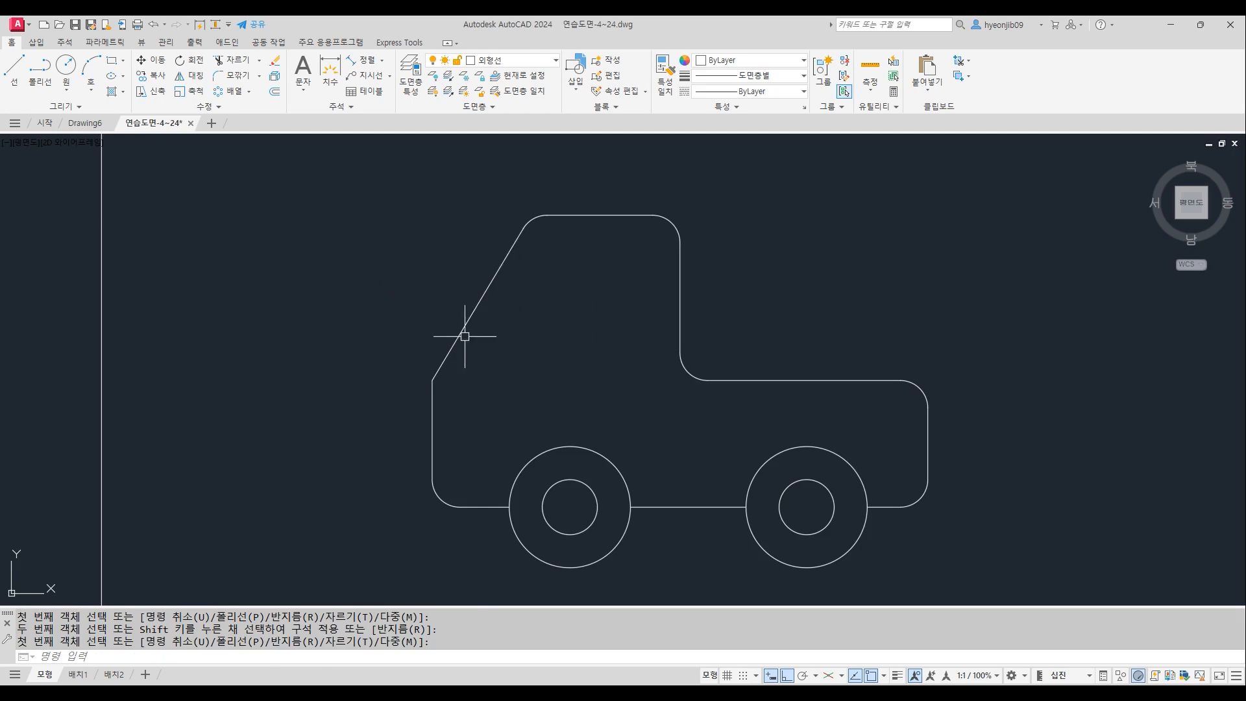
Offset the cab's rear vertical edge 15 toward the front of the cab
type("o")
key("Return")
type("15")
key("Return")
left_click(679, 314)
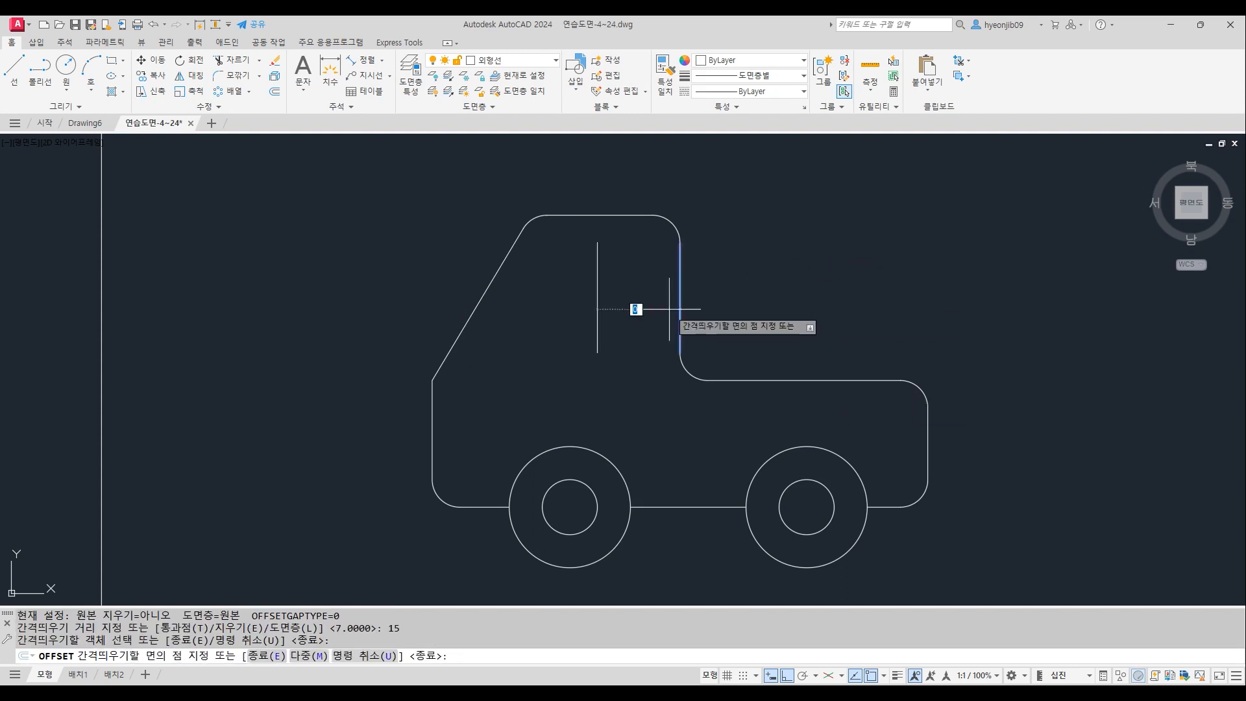
left_click(597, 309)
key("Return")
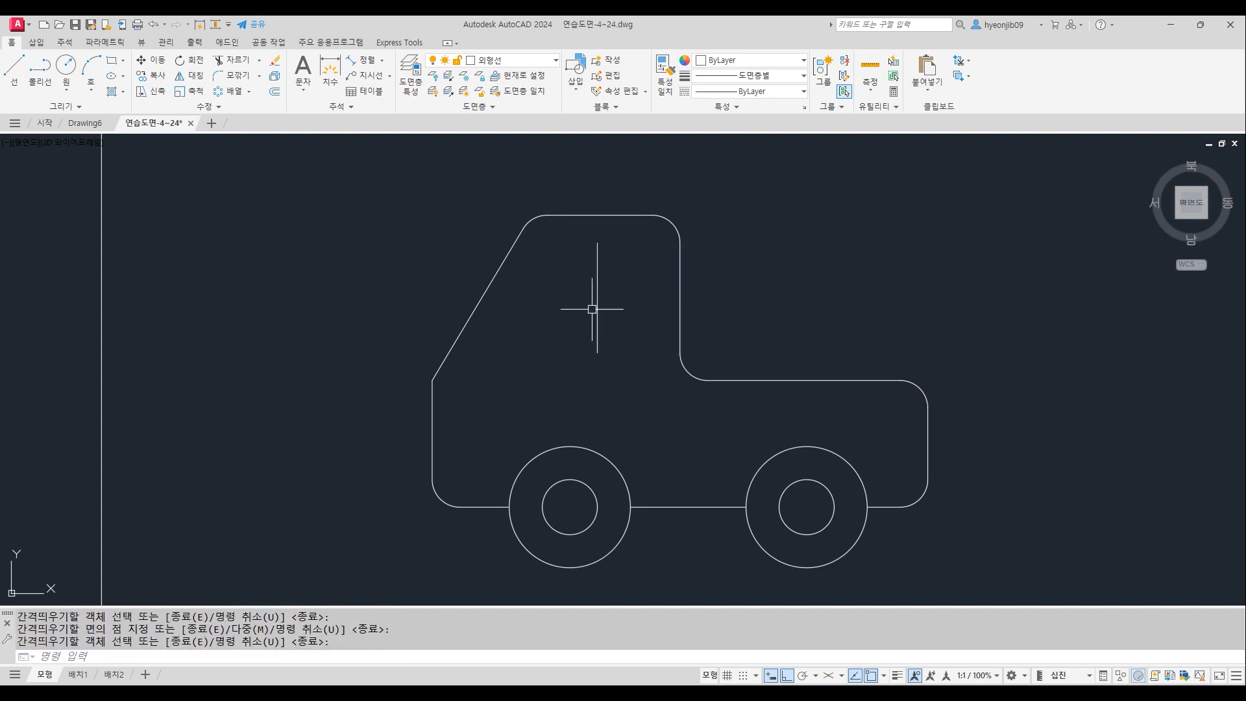
Draw a horizontal guide line rearward into the cab from the lower end of the slanted windshield edge
type("l")
key("Return")
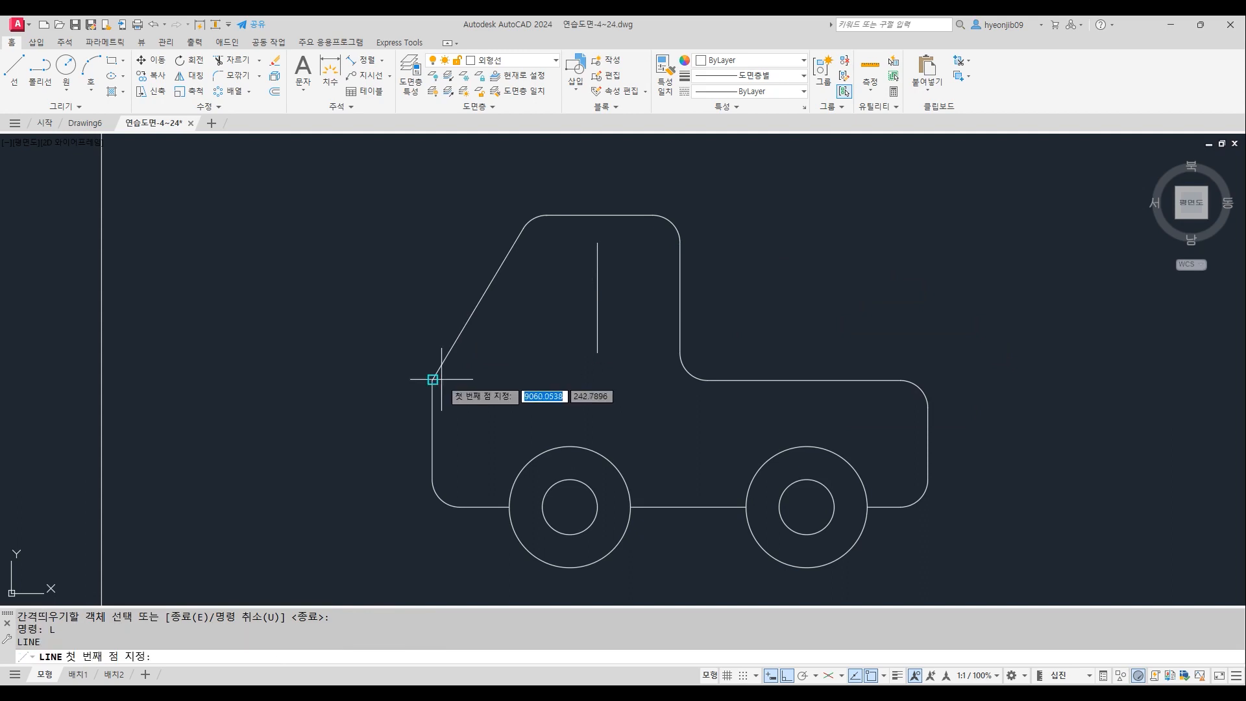
left_click(432, 379)
left_click(629, 395)
key("Return")
type("o")
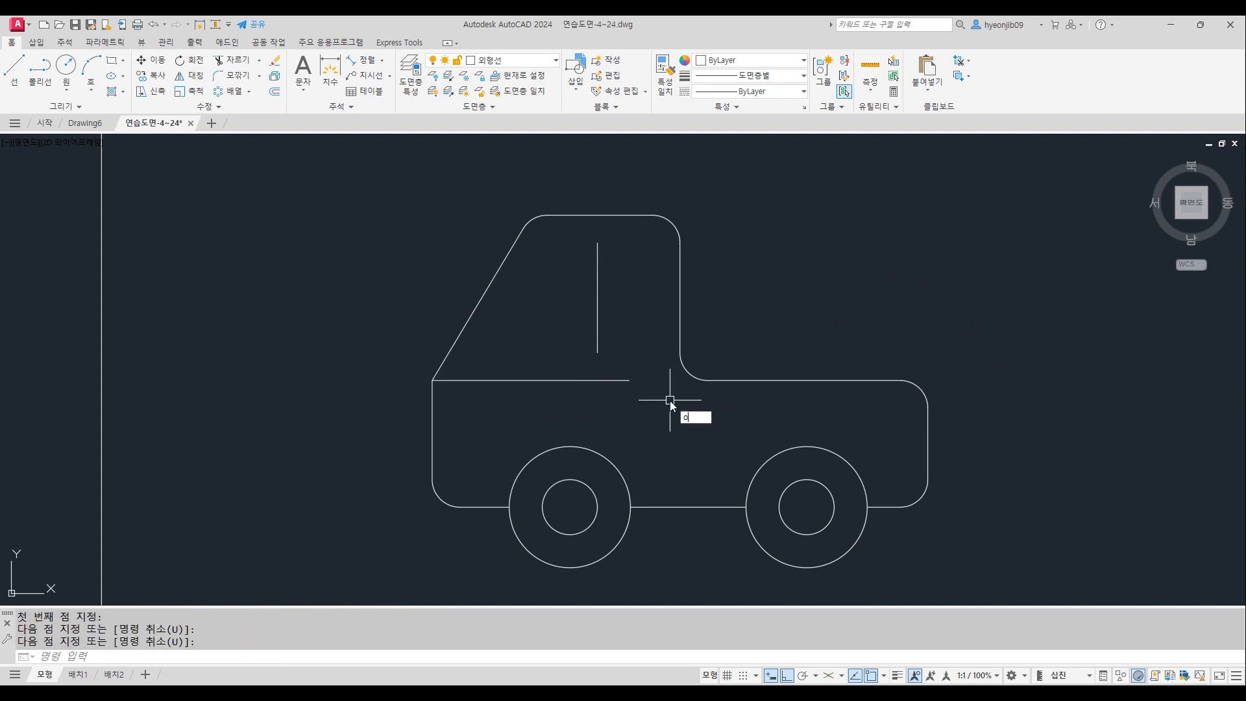
key("Return")
type("7")
key("Return")
key("Escape")
Offset the horizontal guide line 5 upward, and offset that copy another 15 upward for the window edges
type("o")
key("Return")
type("5")
key("Return")
left_click(515, 381)
left_click(528, 340)
left_click(529, 353)
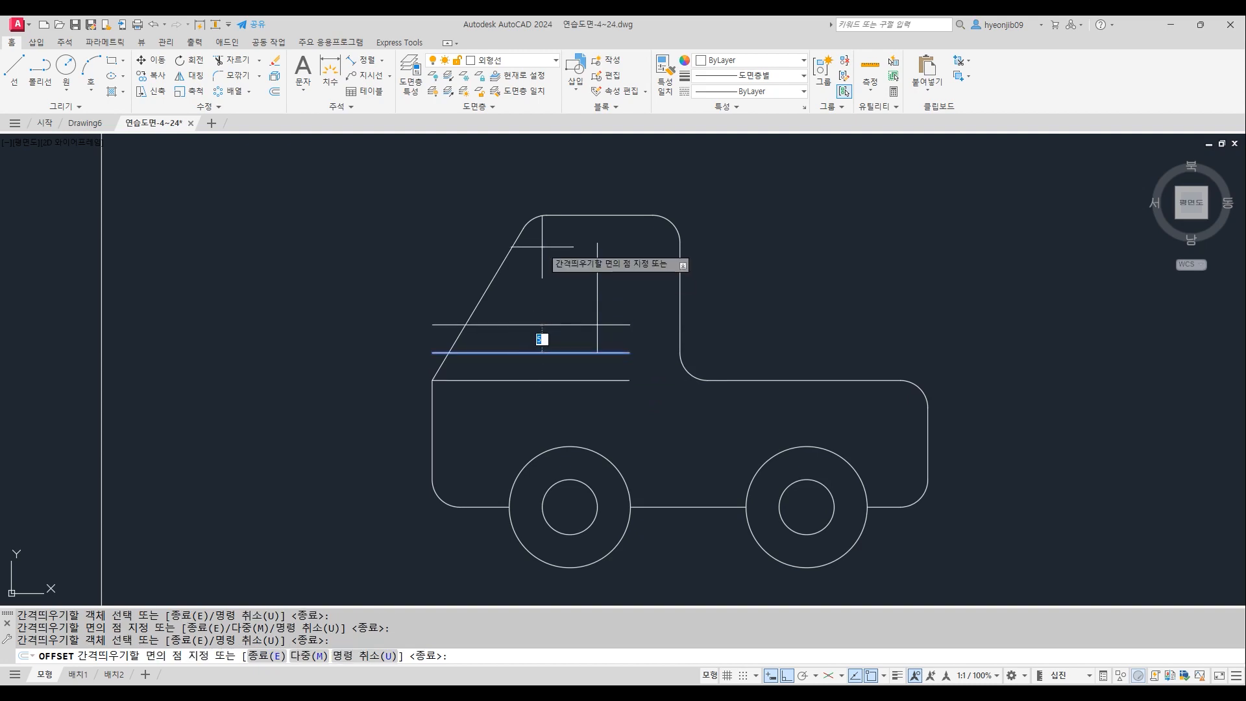
type("15")
key("Return")
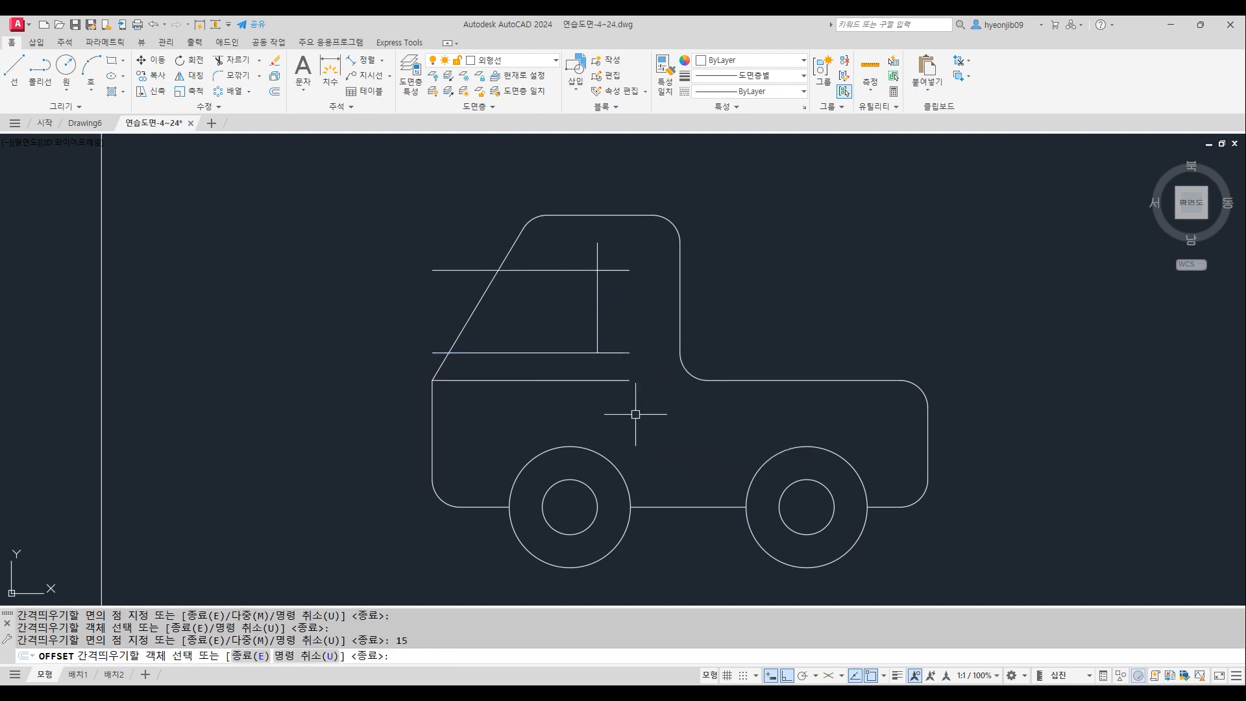
key("Return")
Trim the window lines where they overrun the slanted windshield edge and the window's rear vertical line
type("tr")
key("Return")
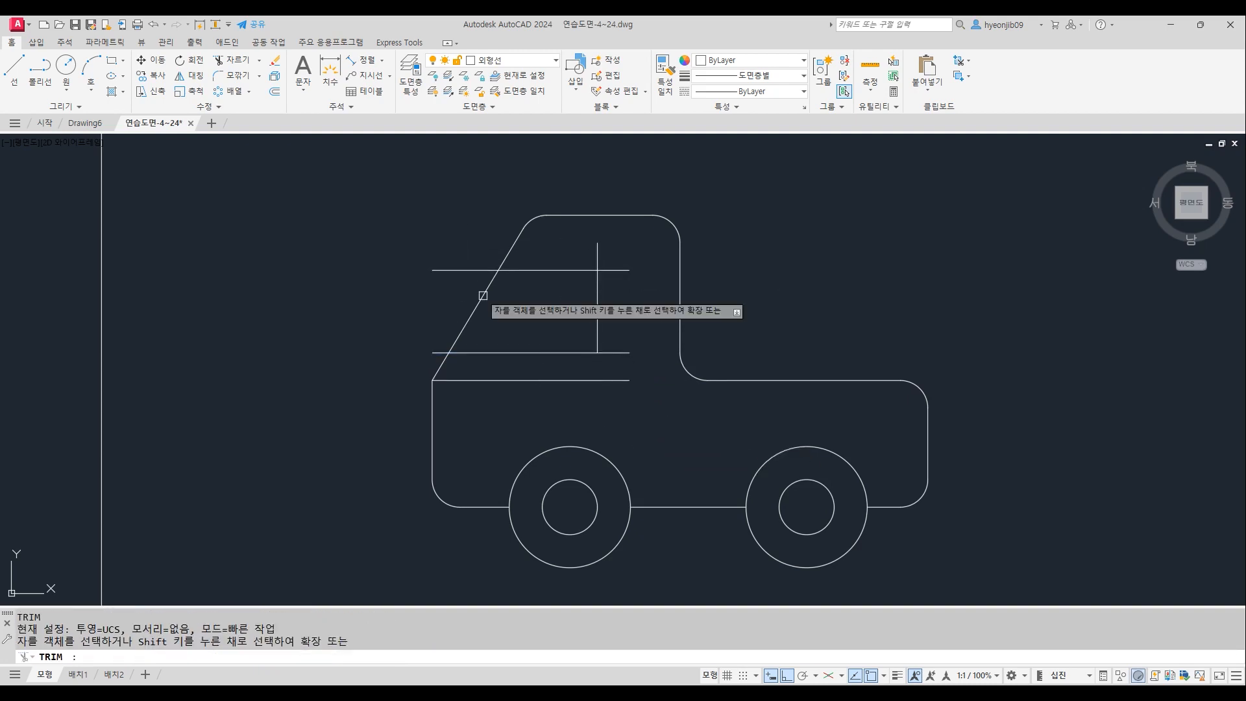
left_click(456, 270)
left_click(439, 353)
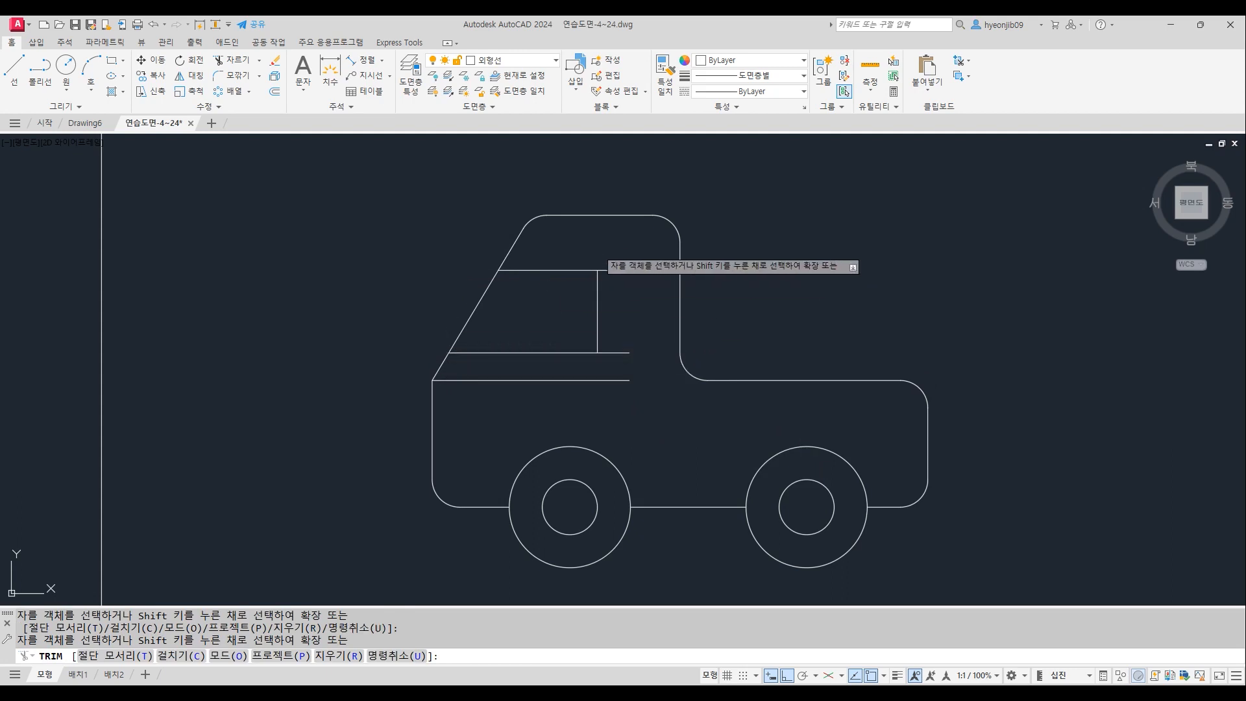
left_click(615, 270)
left_click(617, 353)
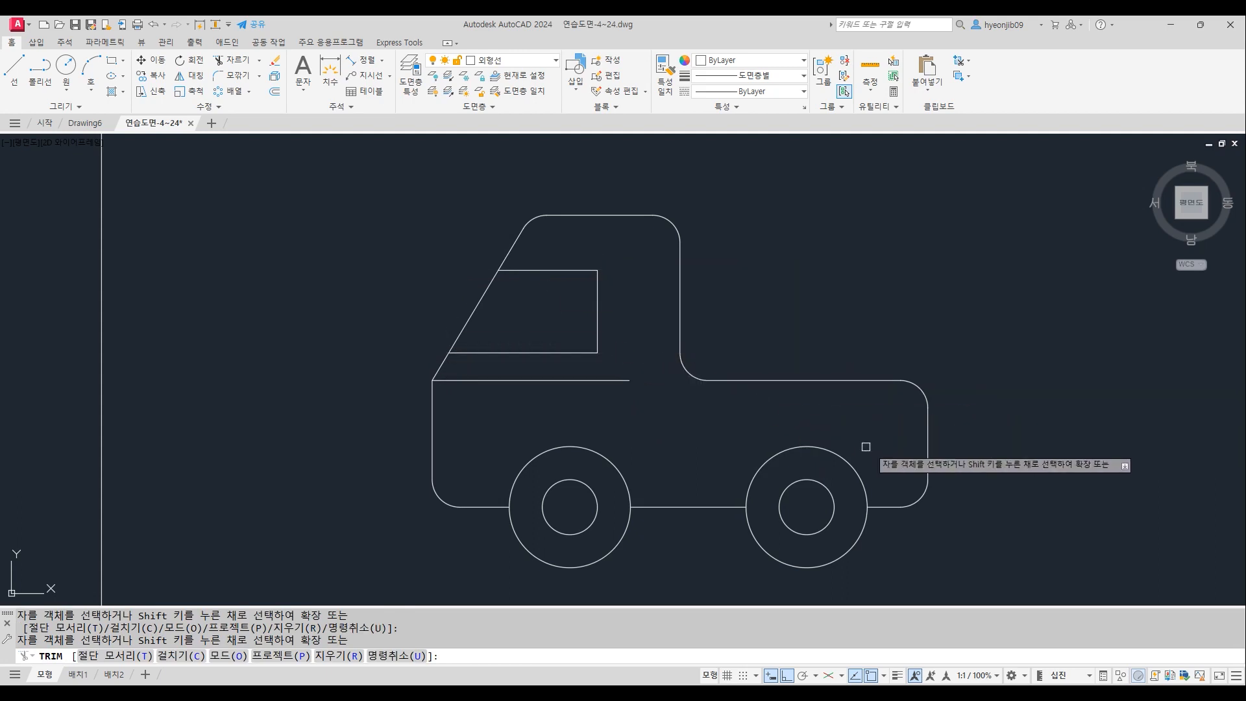
key("Return")
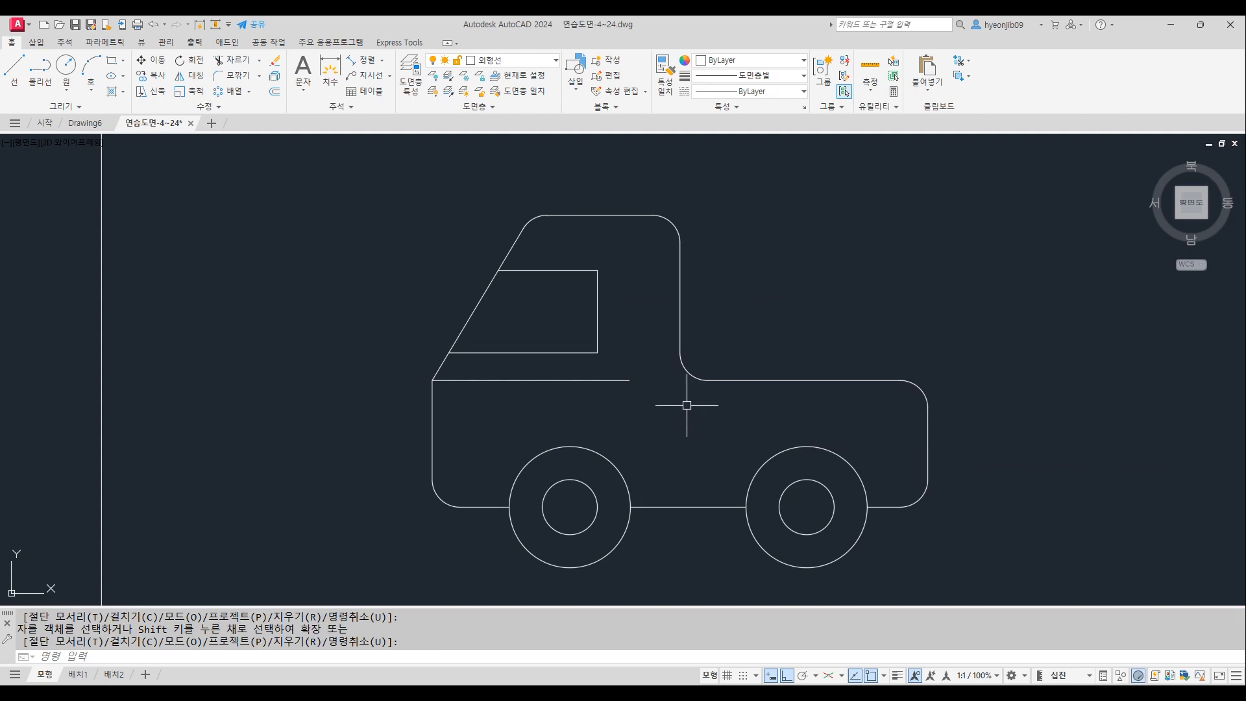
Erase the horizontal guide line below the window
type("E")
key("Return")
left_click(628, 378)
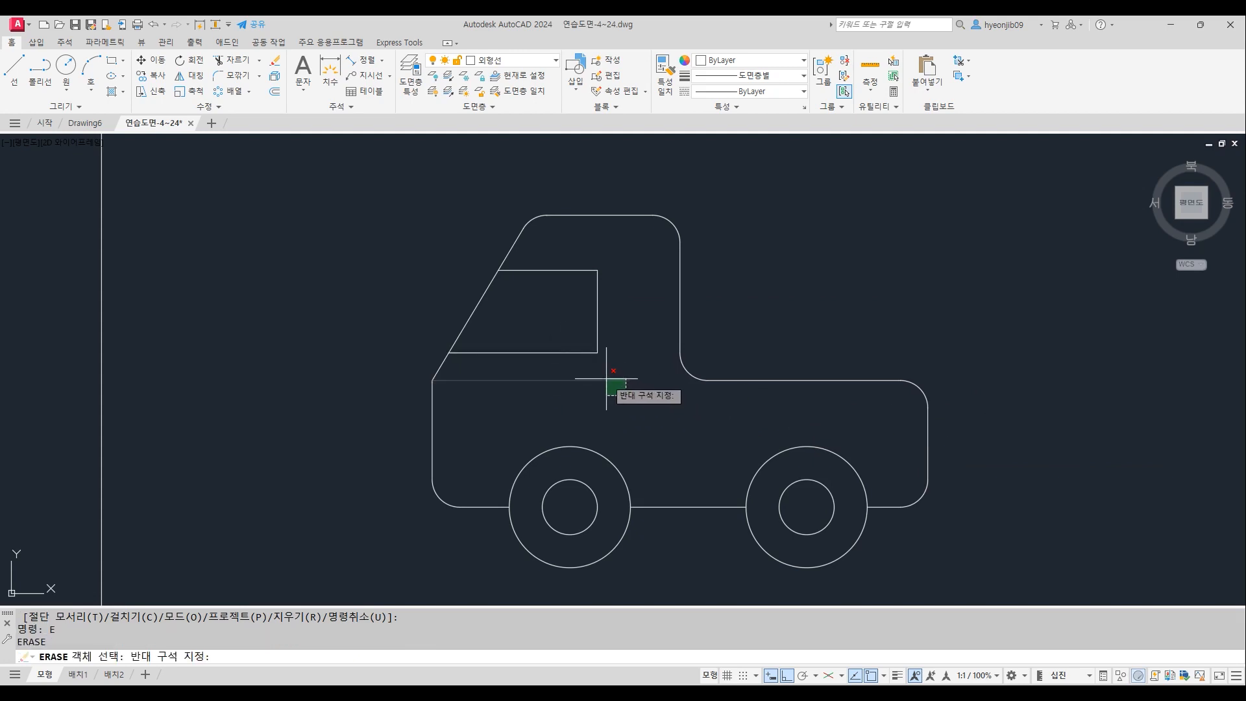
left_click(610, 389)
key("Return")
Offset the window's lower edge 5 downward, and offset that copy another 2 downward for the door handle
type("O")
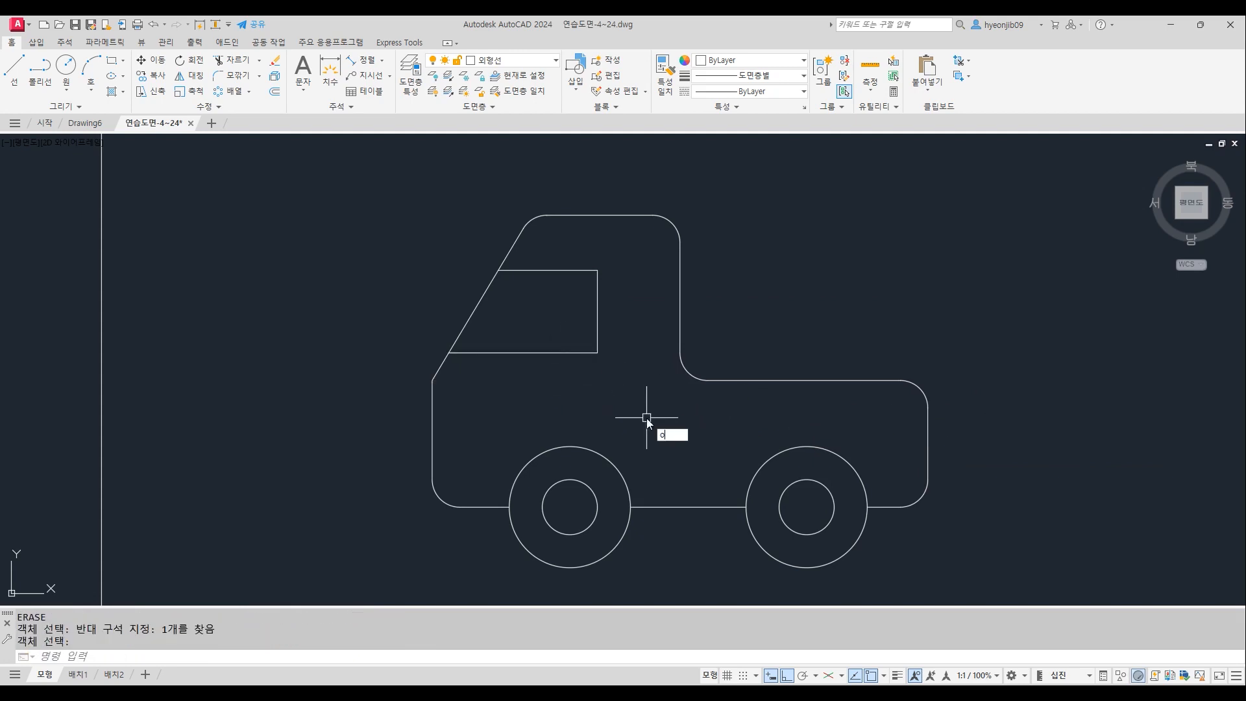
key("Return")
type("5")
key("Return")
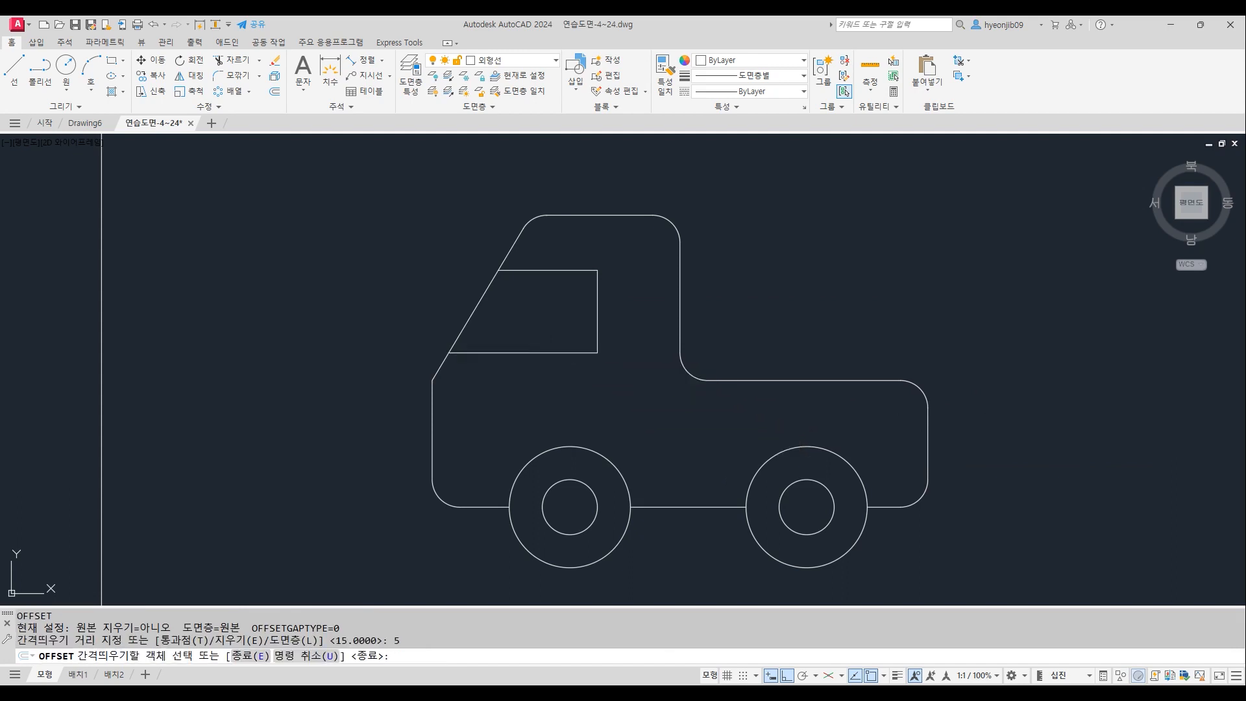
left_click(574, 353)
left_click(571, 383)
left_click(571, 380)
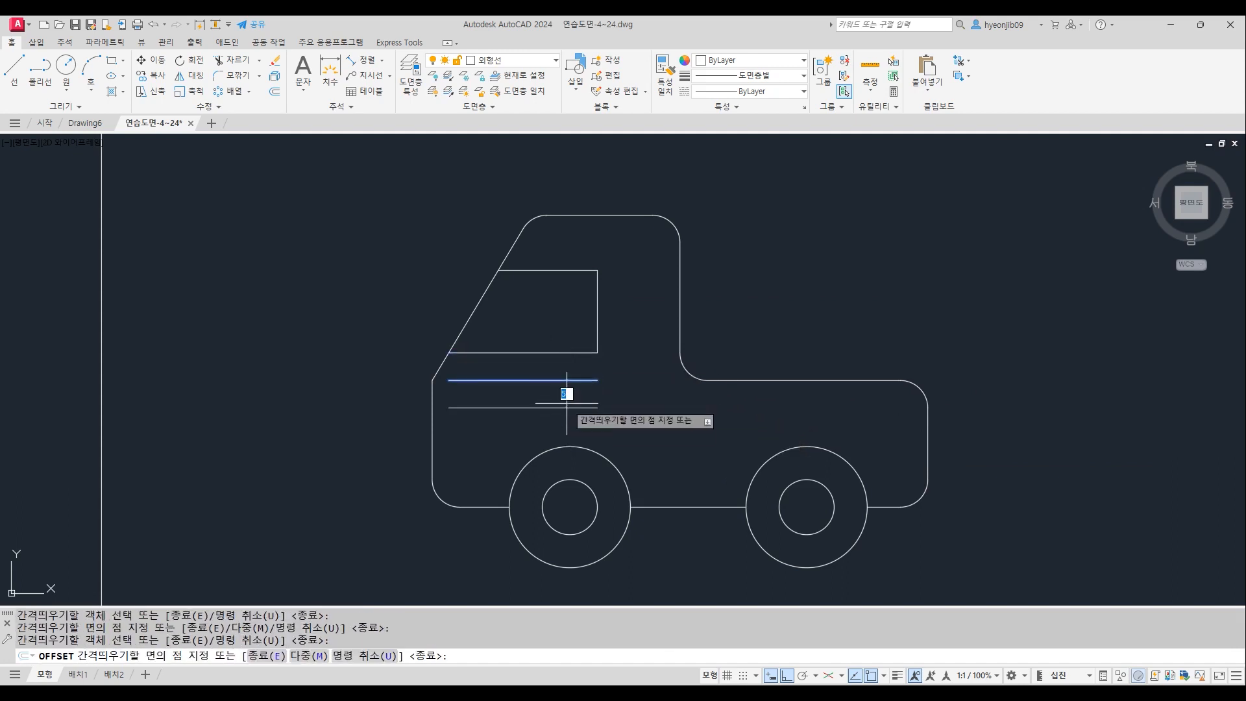
type("2")
key("Return")
key("Return")
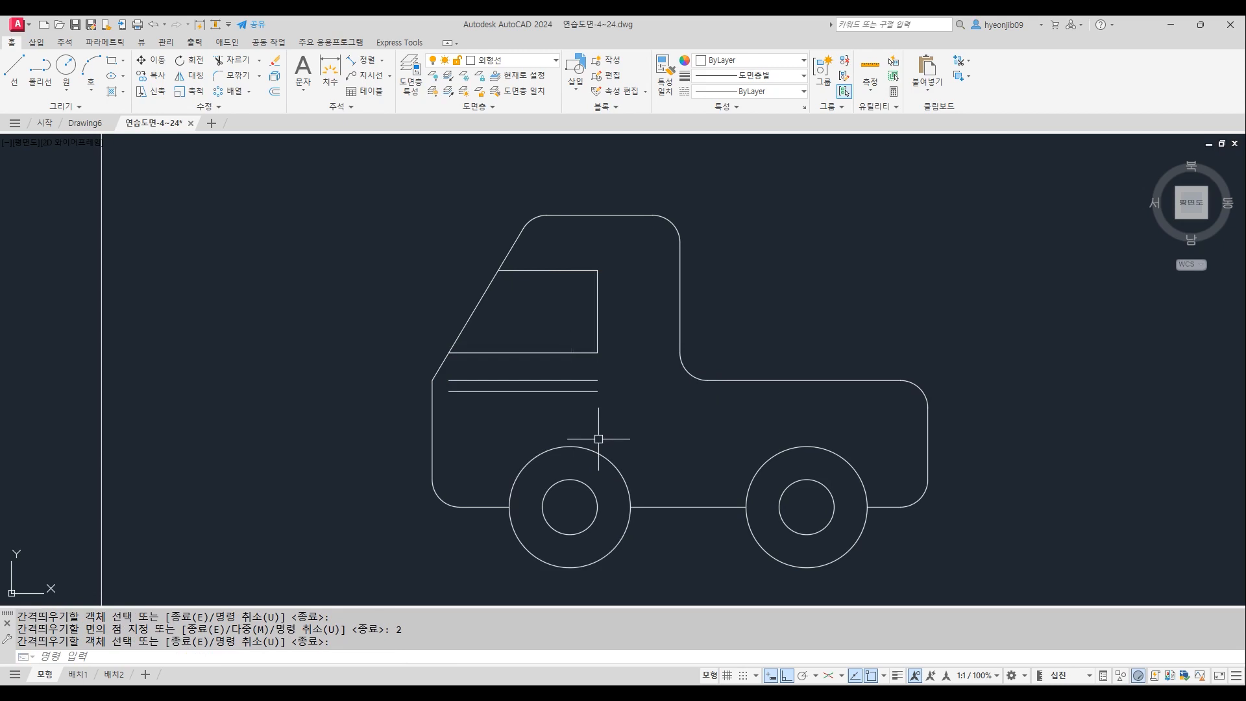
Close the rear end of the two door handle lines with a vertical line between their endpoints
type("l")
key("Return")
left_click(598, 391)
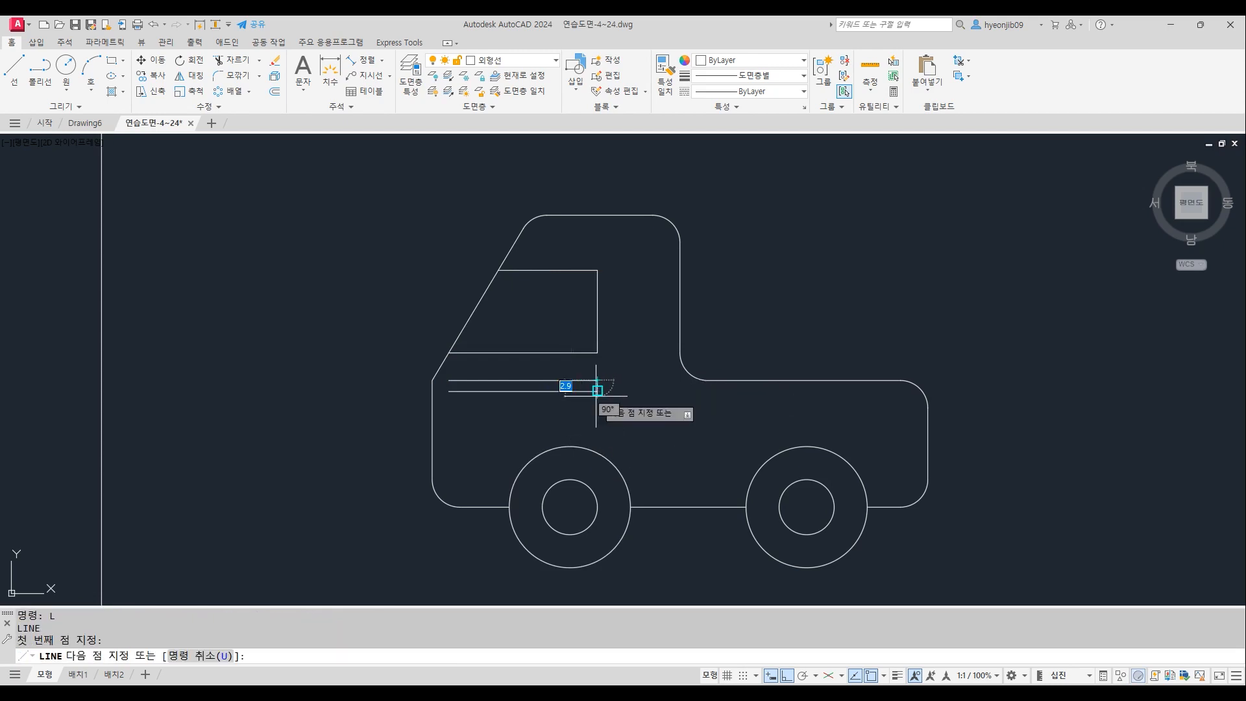
left_click(597, 380)
key("Return")
Offset the door handle's rear closing line 7 toward the front of the truck
scroll(560, 390, "up", 4)
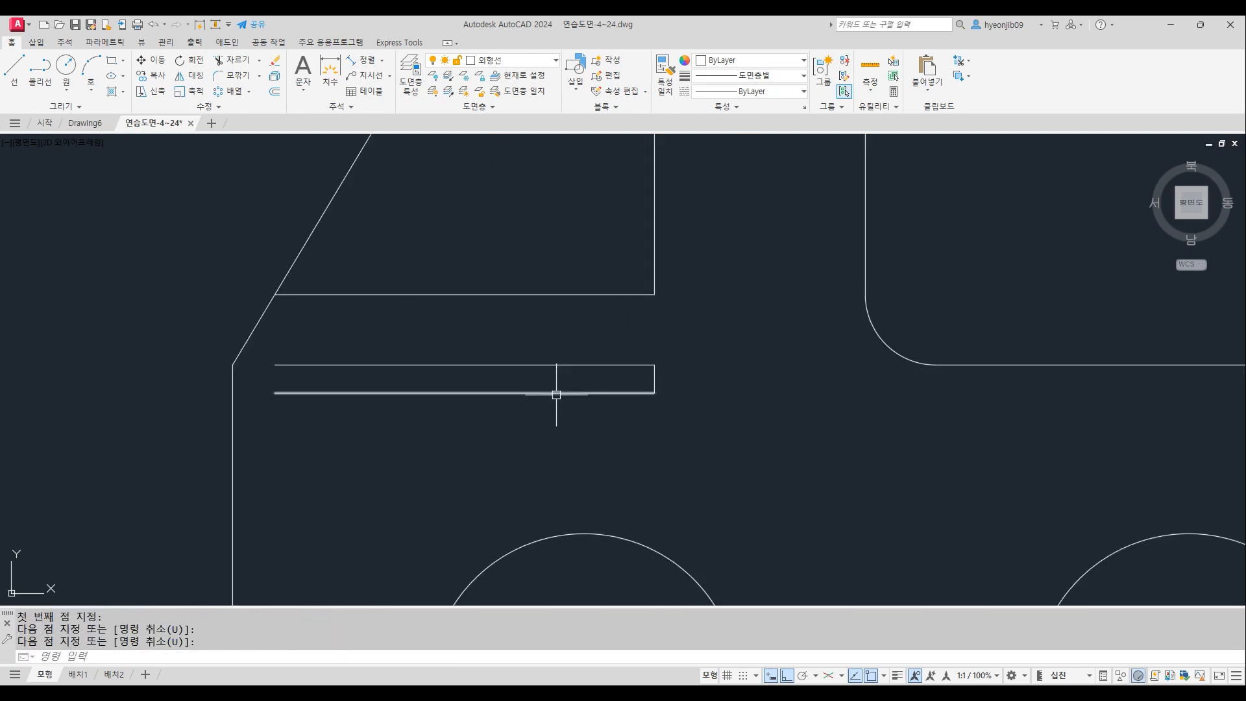
type("o")
key("Return")
type("7")
key("Return")
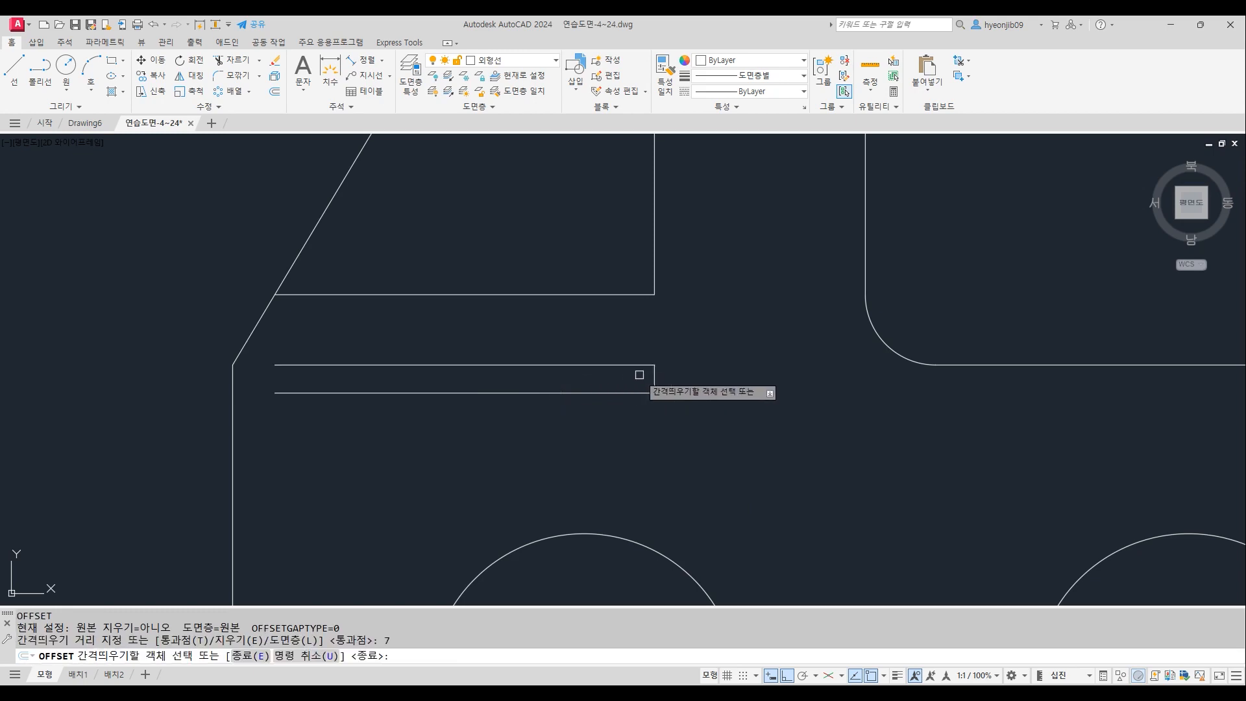
left_click(652, 374)
left_click(563, 378)
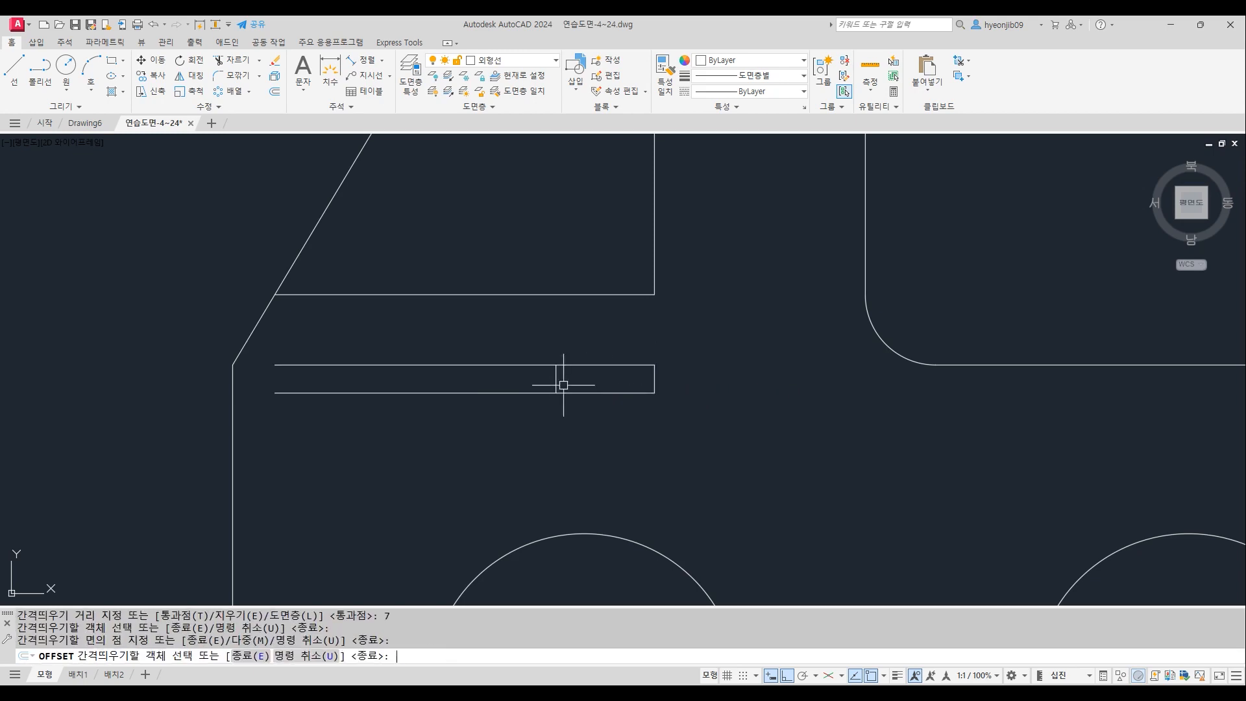
key("Return")
Trim the two horizontal handle lines in front of the handle's front edge, leaving a closed rectangle
type("tr")
key("Return")
left_click(448, 365)
left_click(445, 393)
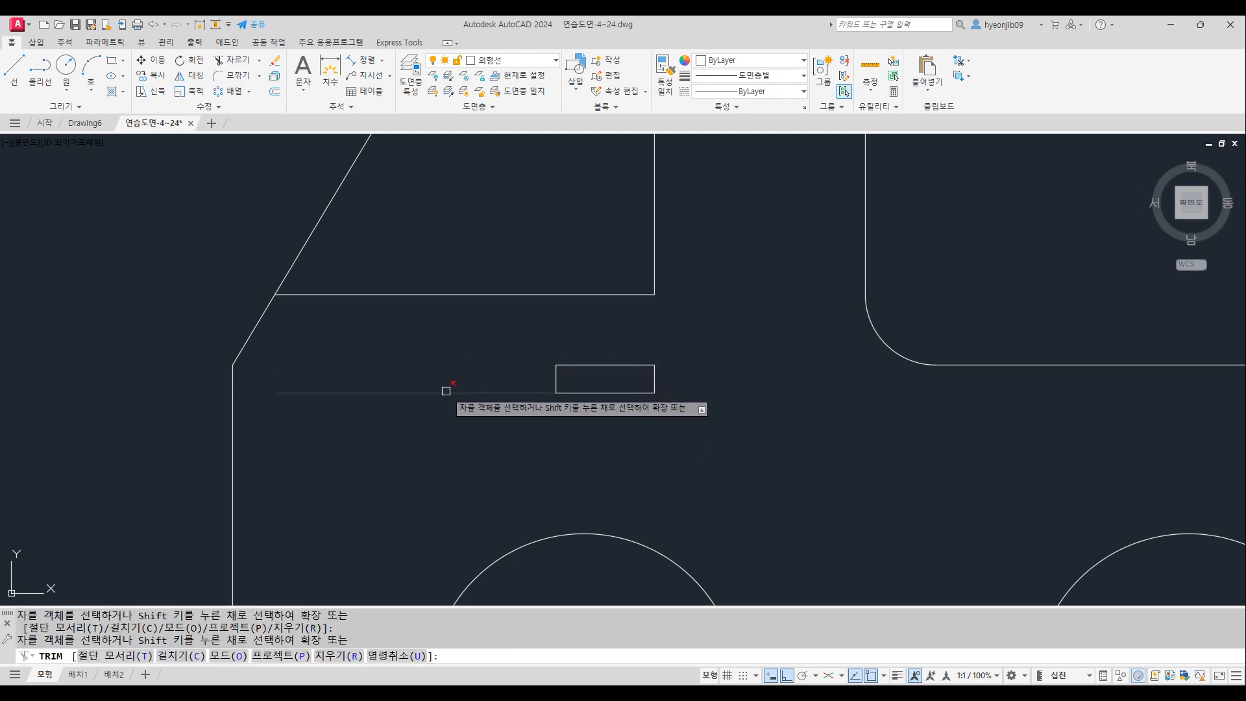
key("Return")
Offset the underside segment ahead of the front wheel 10 upward
scroll(506, 386, "down", 4)
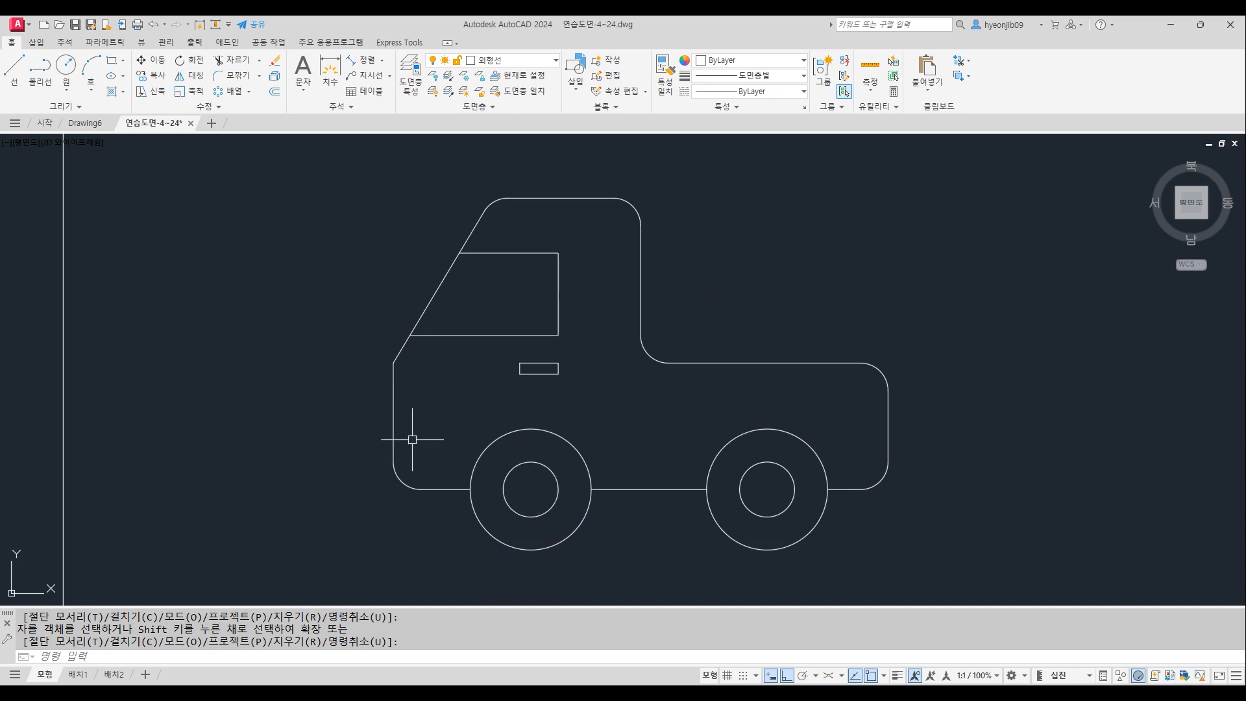
scroll(363, 433, "up", 2)
type("o")
key("Return")
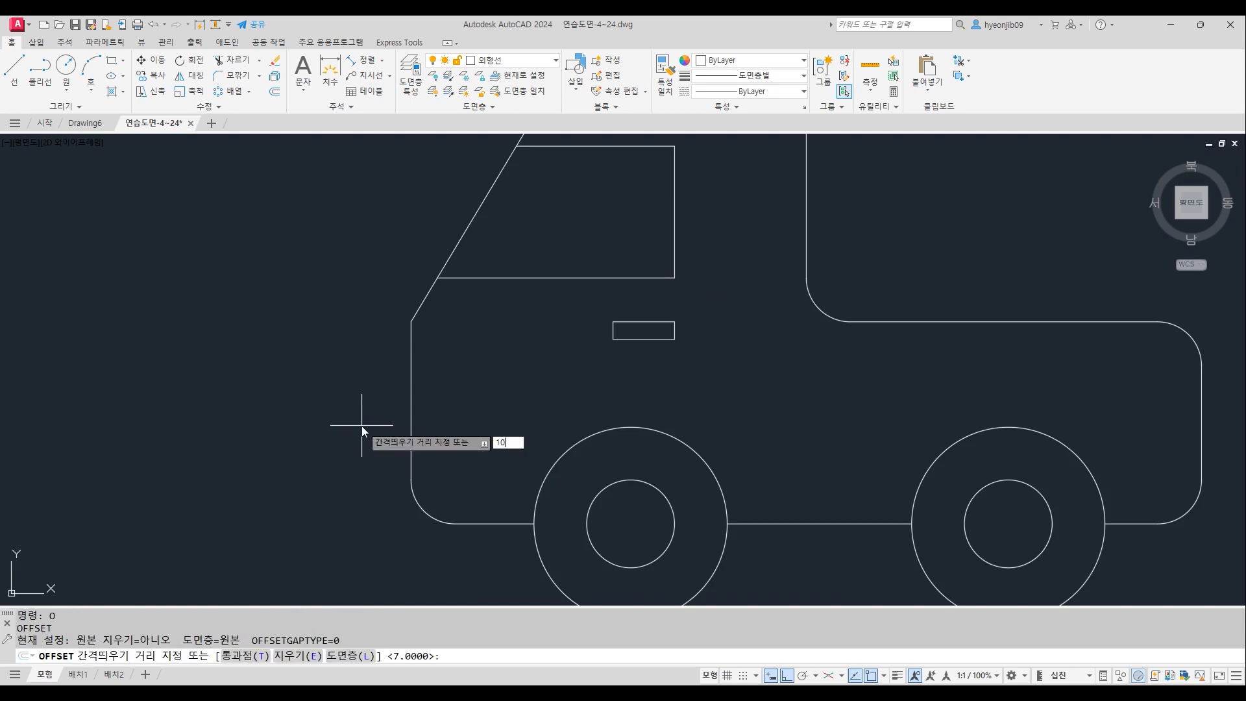
key("Return")
left_click(502, 523)
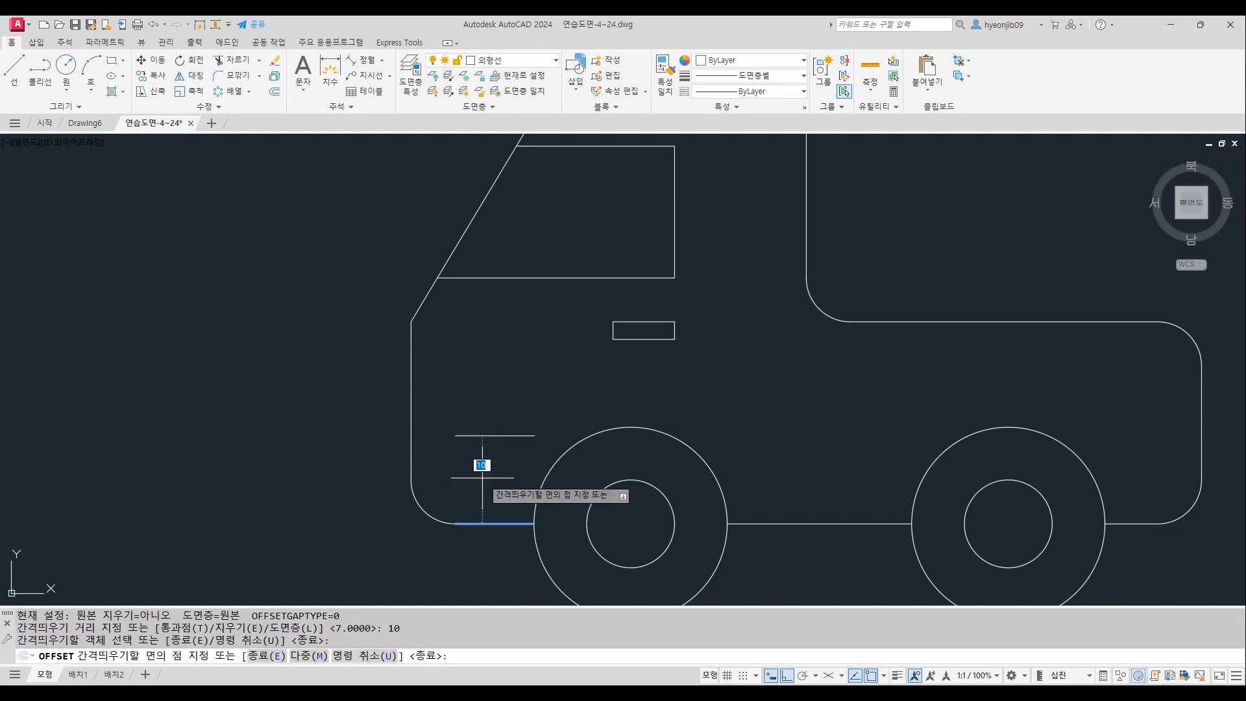
left_click(468, 397)
key("Return")
Offset the new line above the front underside another 6 upward for the headlight height
key("Return")
type("6")
key("Return")
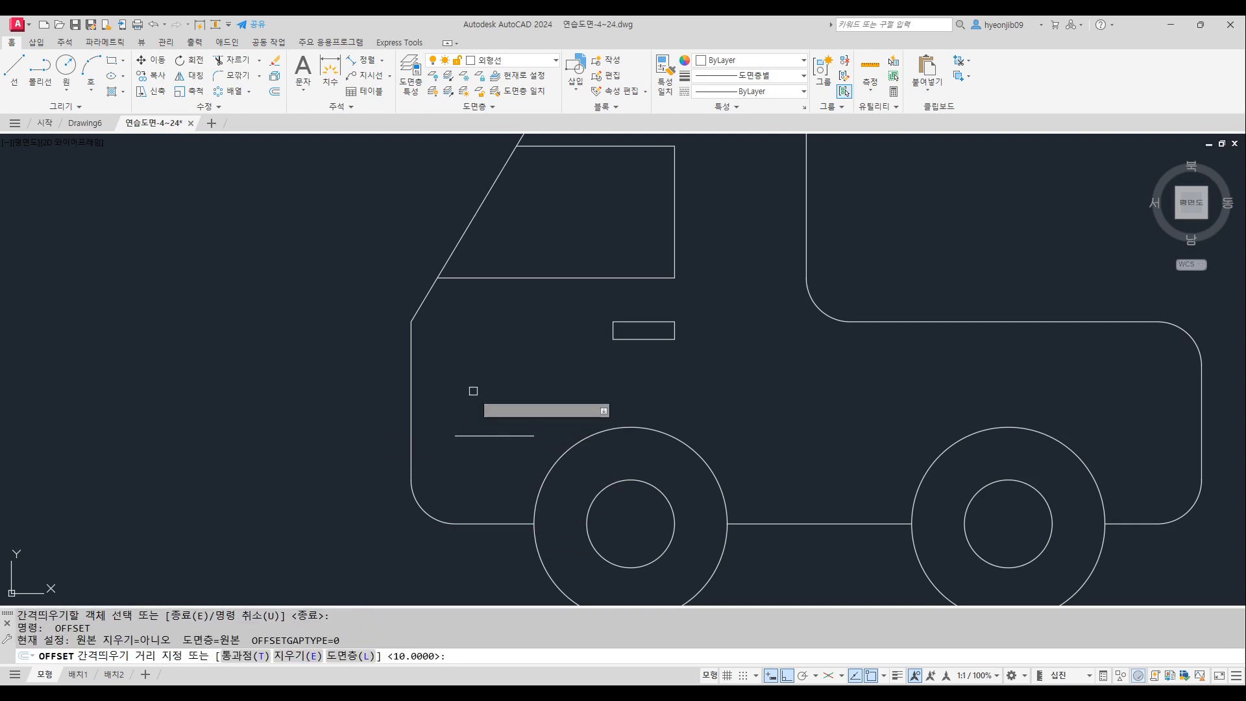
left_click(478, 435)
left_click(482, 398)
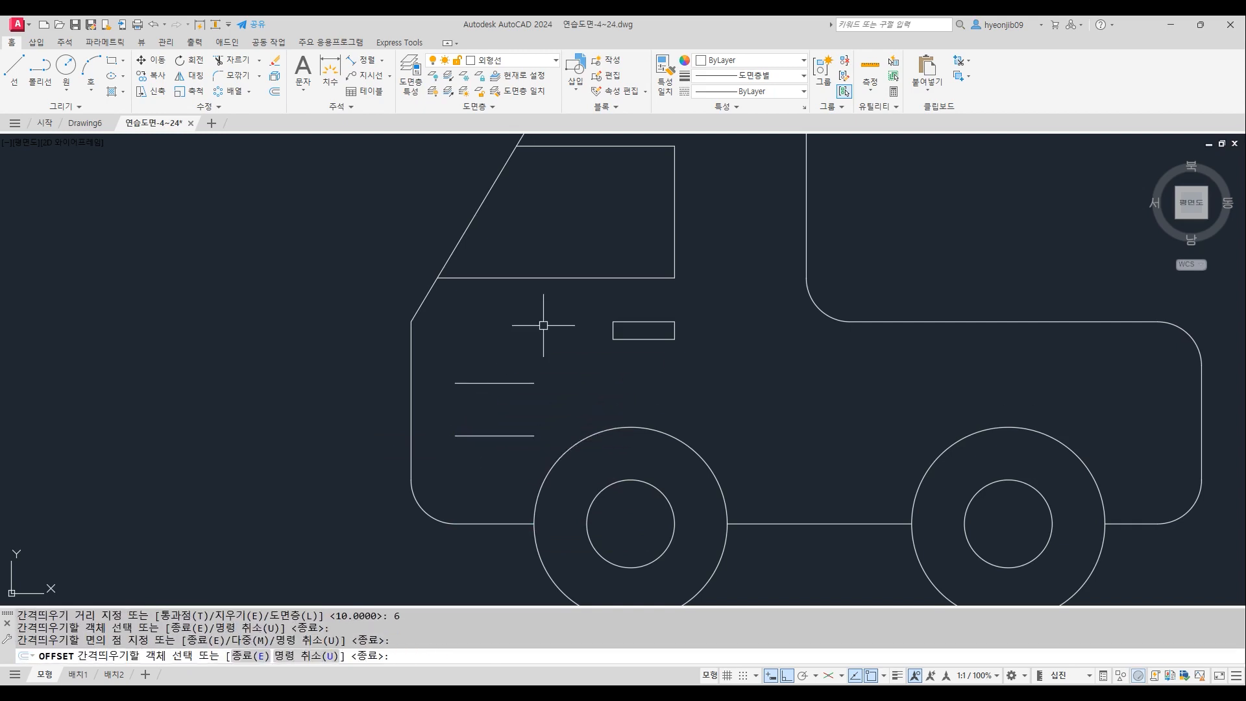
key("Return")
Extend both horizontal headlight lines to the truck's front vertical edge
type("ex")
key("Return")
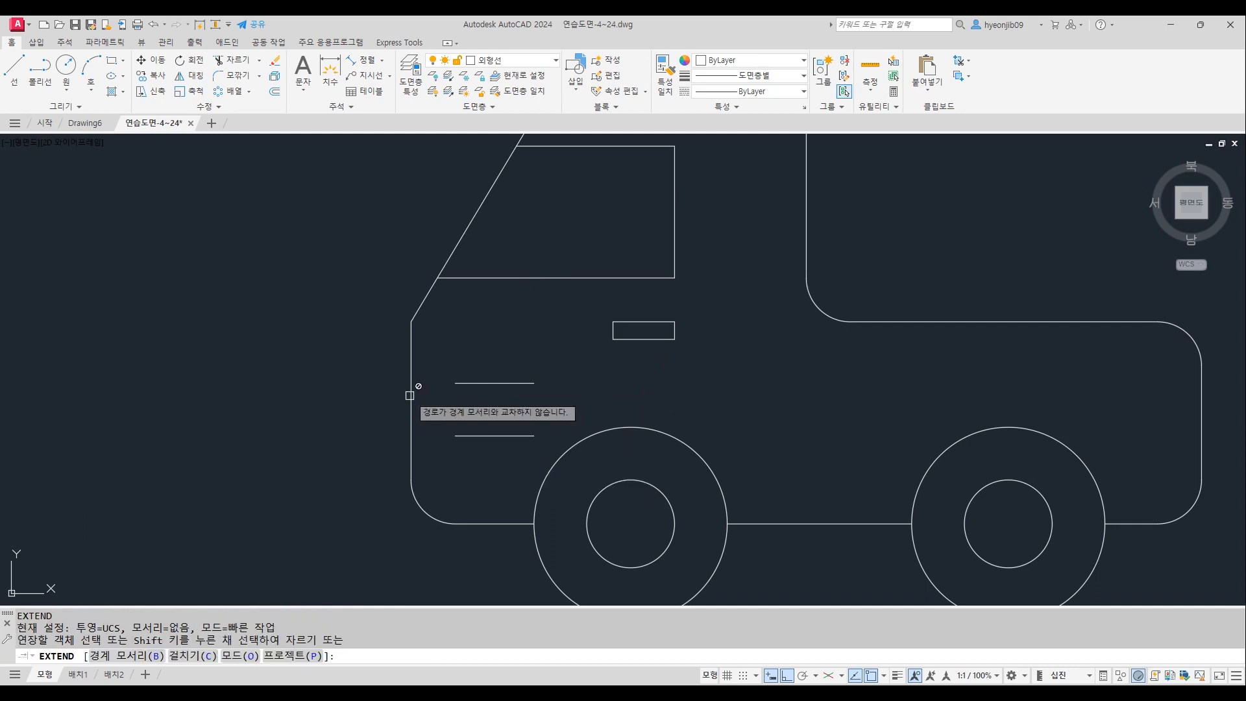
left_click(458, 383)
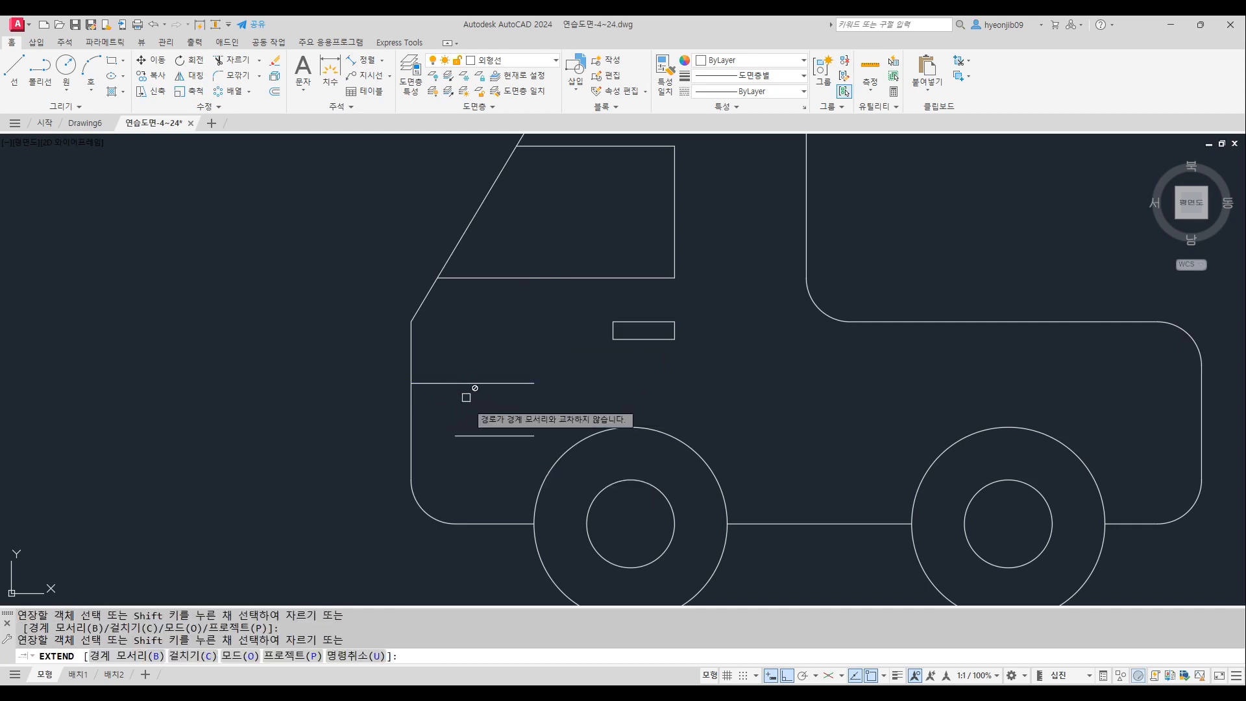
left_click(477, 437)
key("Return")
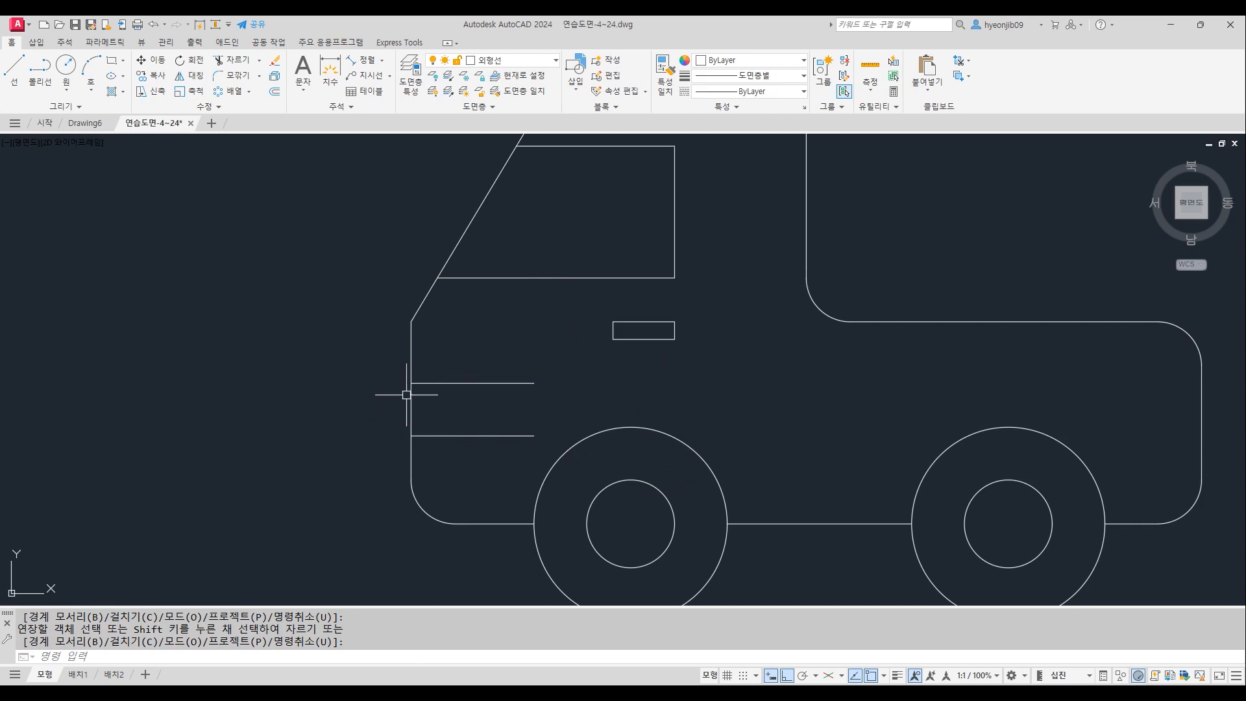
Offset the truck's front vertical edge 9 inward to mark the headlight's depth
type("o")
key("Return")
type("9")
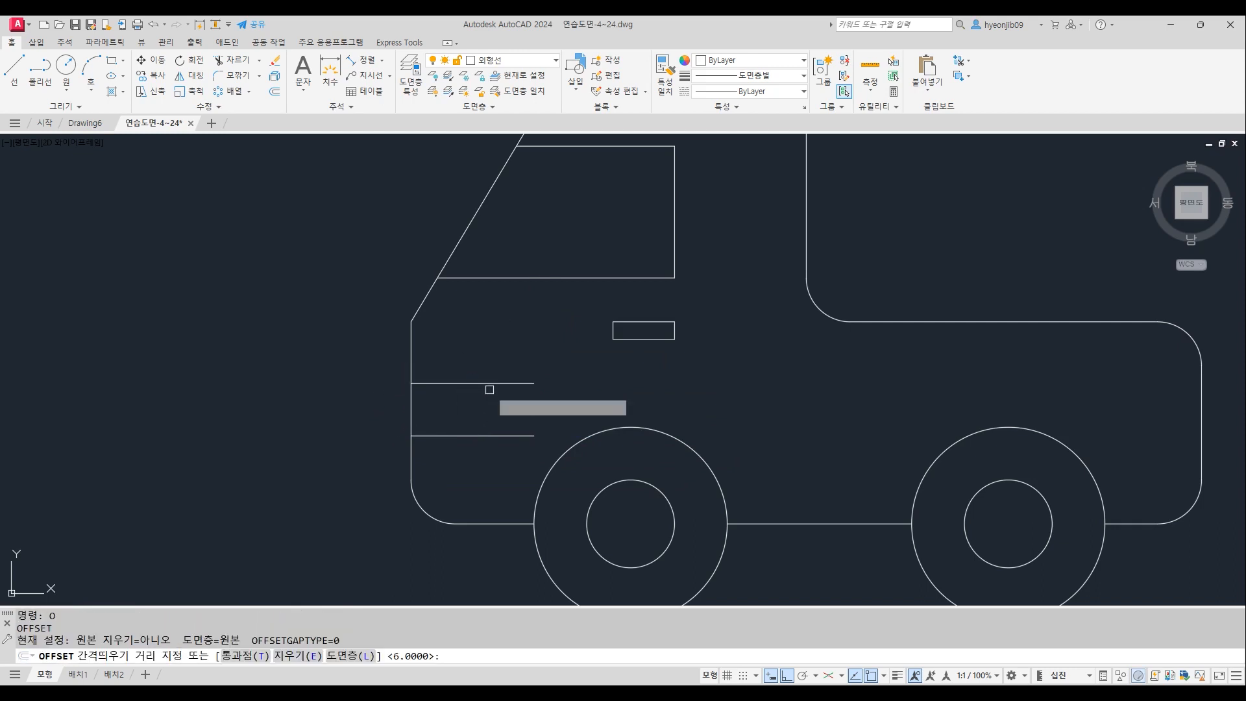
key("Return")
left_click(411, 359)
left_click(473, 351)
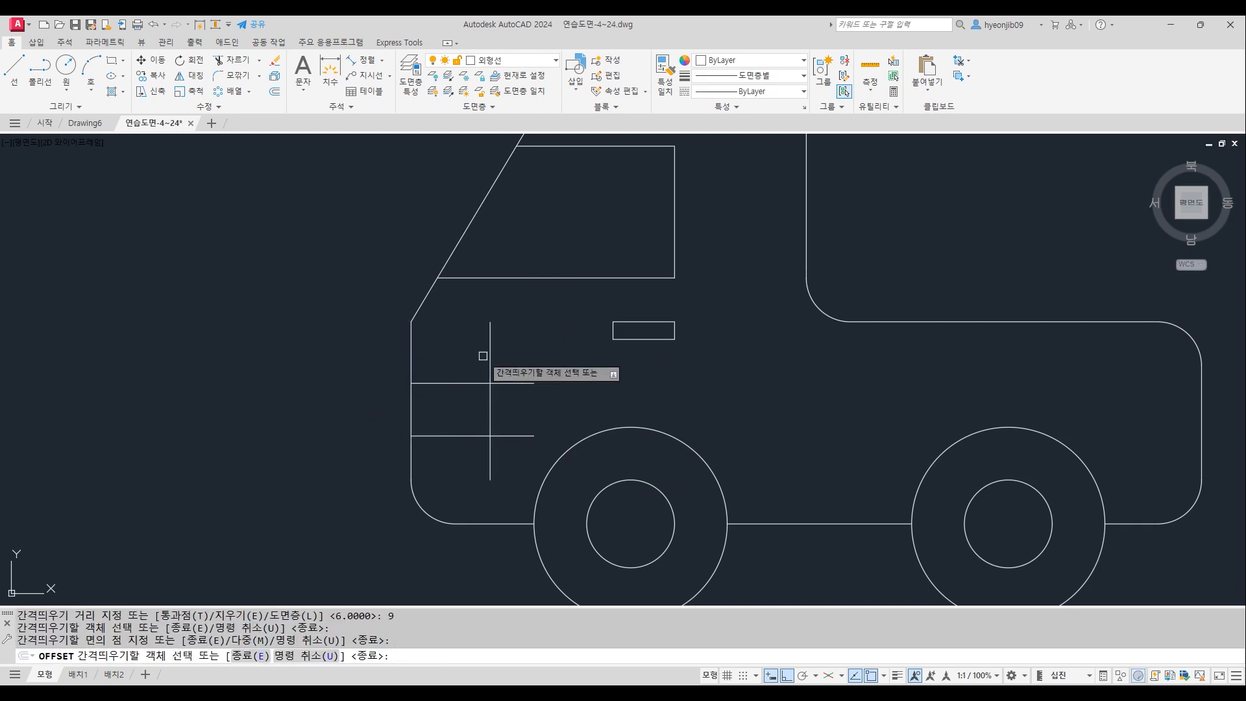
key("Return")
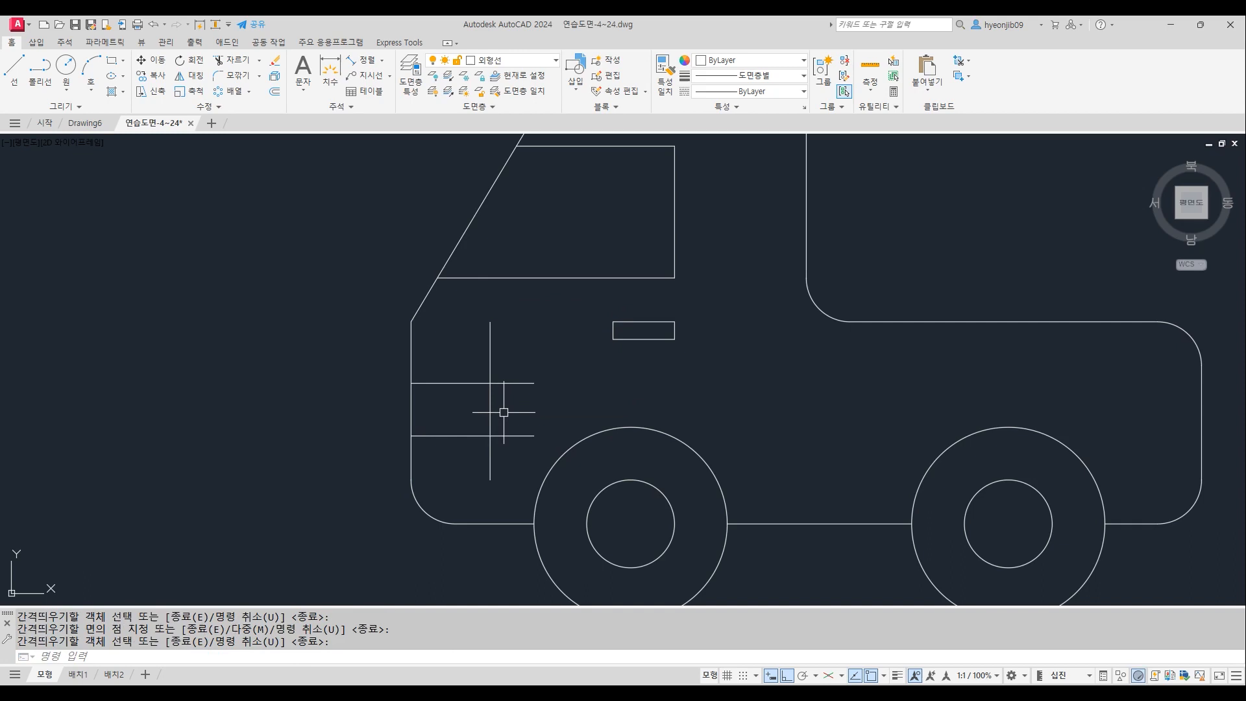
Draw an axis-endpoint ellipse between the headlight lines' ends on the front edge, reaching the vertical guide line
left_click(123, 77)
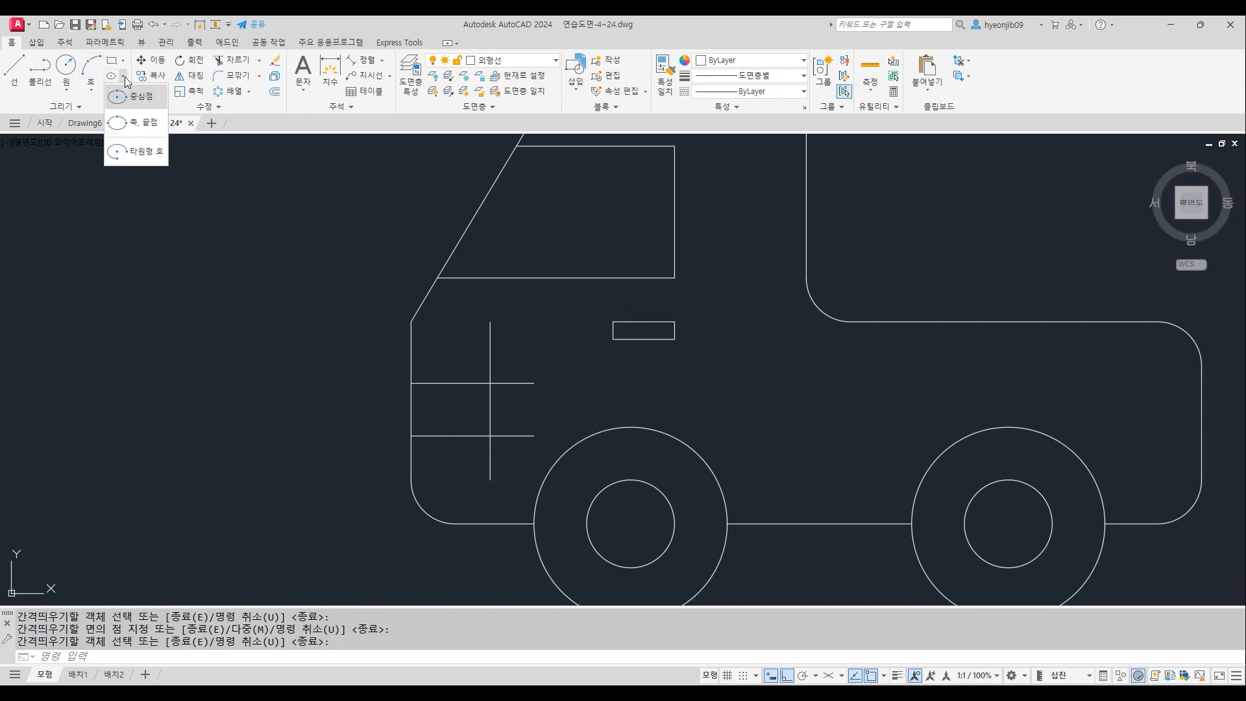
left_click(127, 126)
left_click(411, 435)
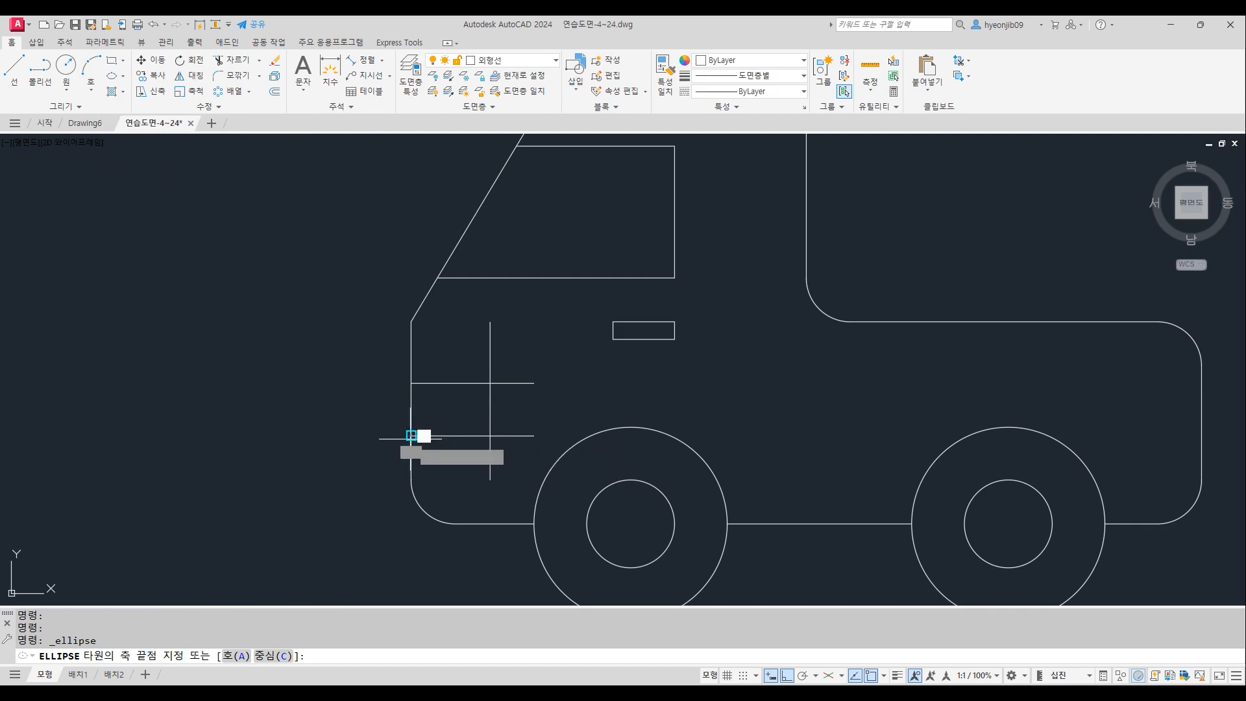
left_click(411, 384)
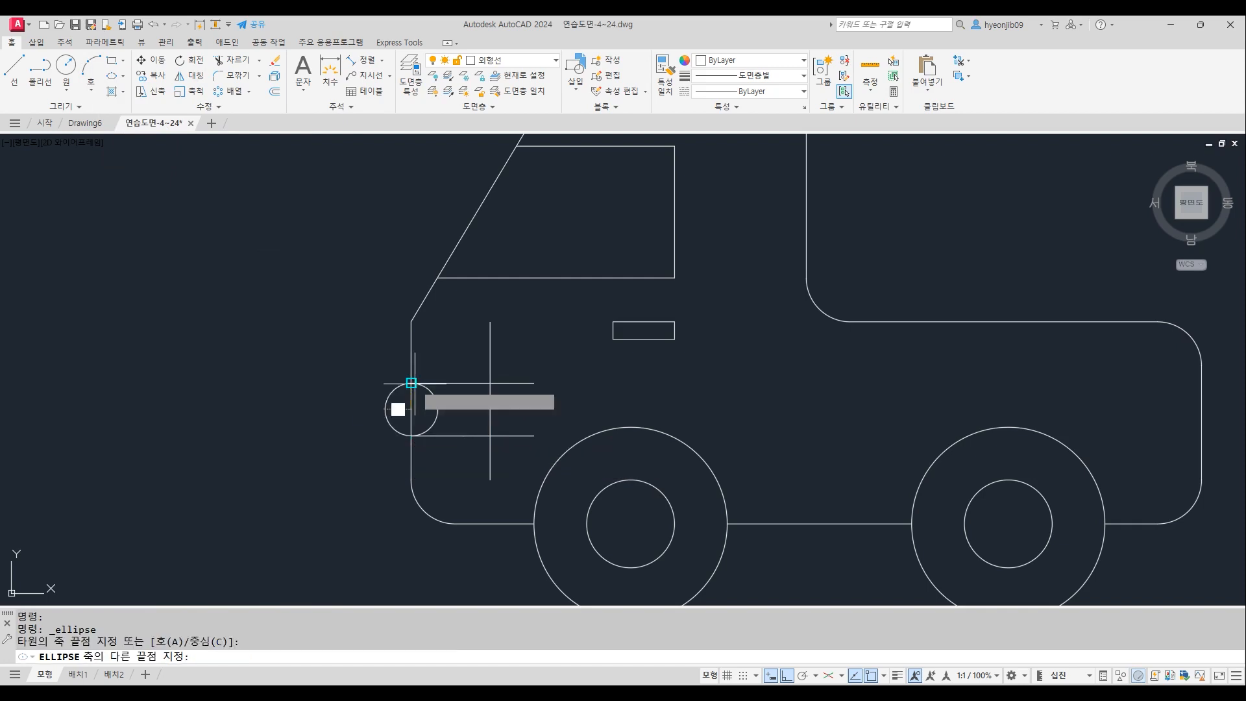
left_click(490, 409)
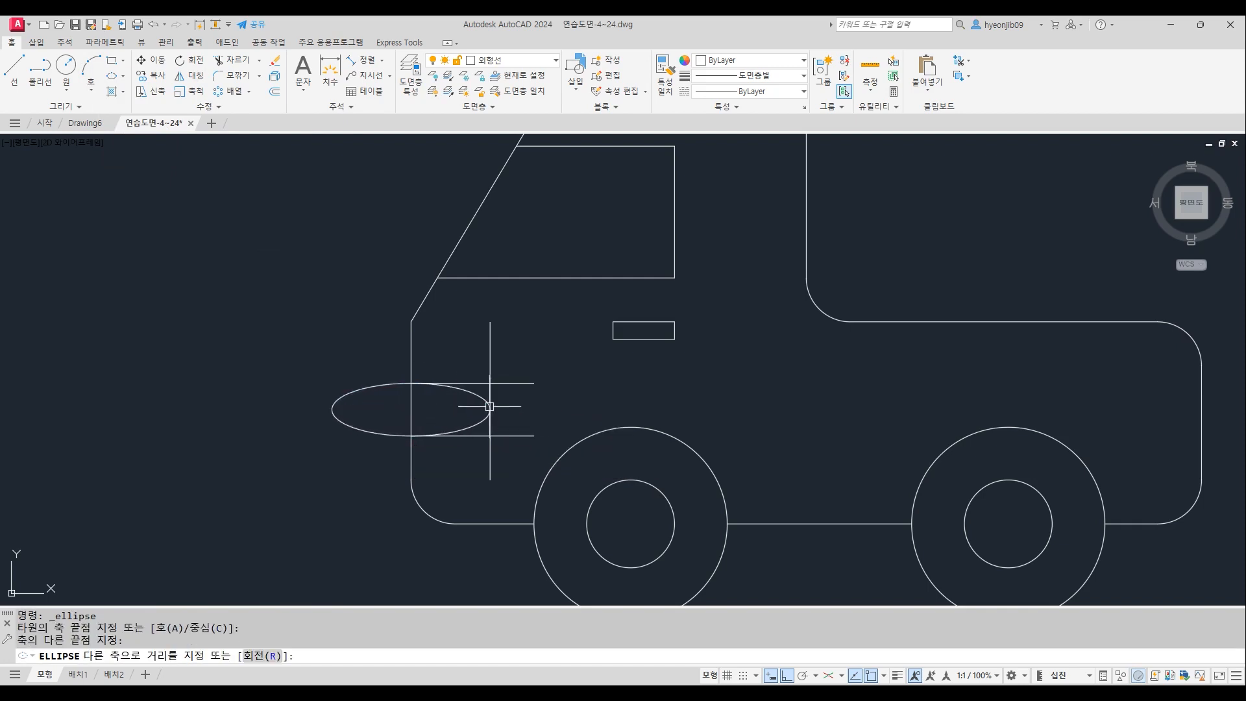
Erase the two horizontal guide lines and the vertical guide line around the headlight ellipse
left_click(512, 367)
left_click(488, 385)
left_click(506, 435)
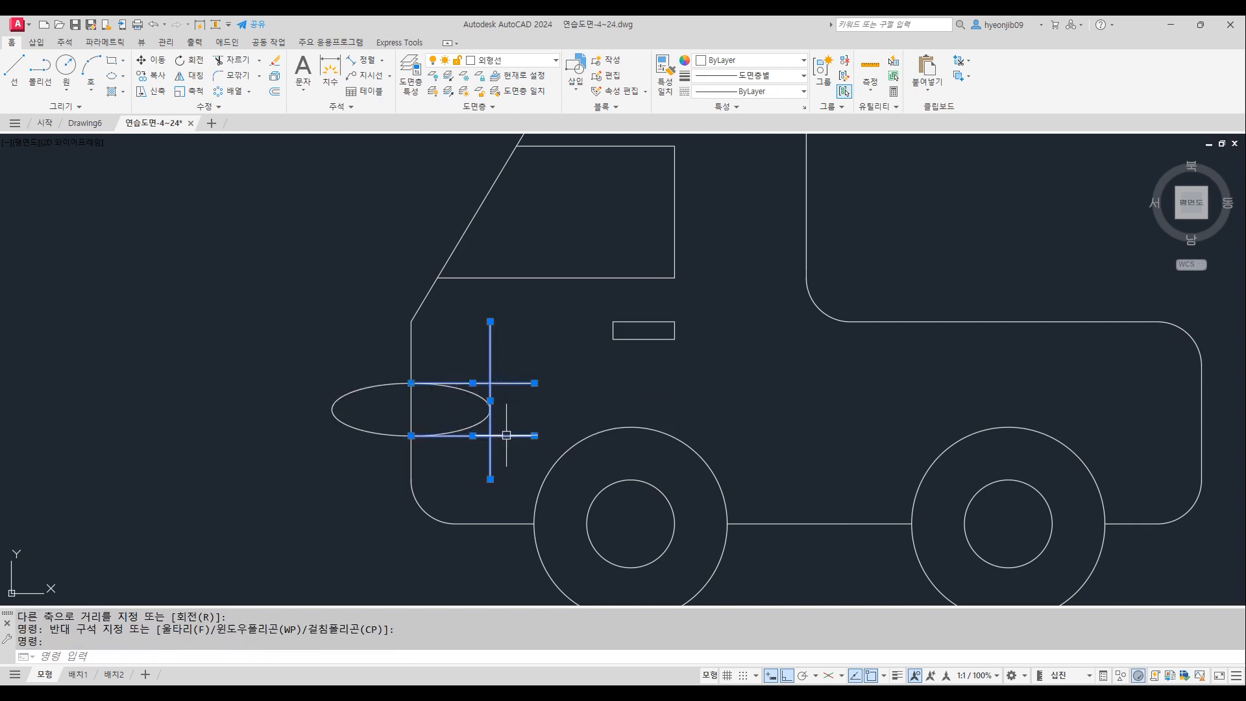
key("Delete")
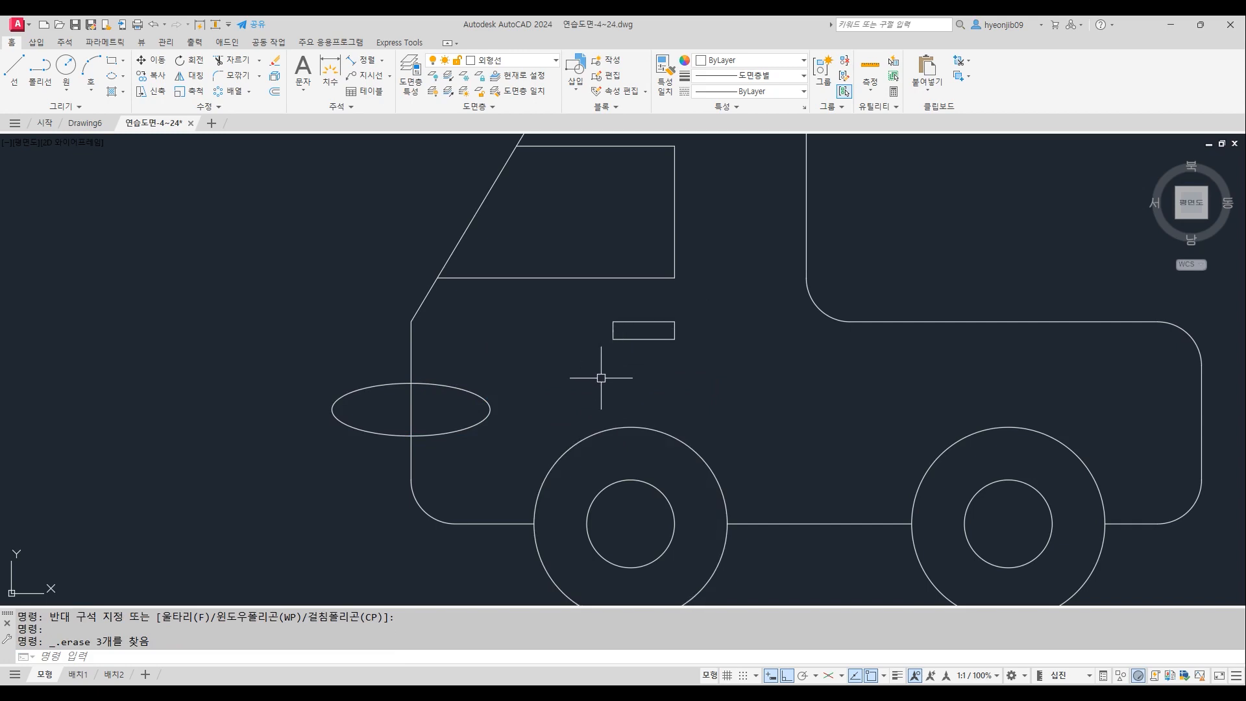
Trim away the half of the headlight ellipse that extends outside the truck's front edge
type("tr")
key("Return")
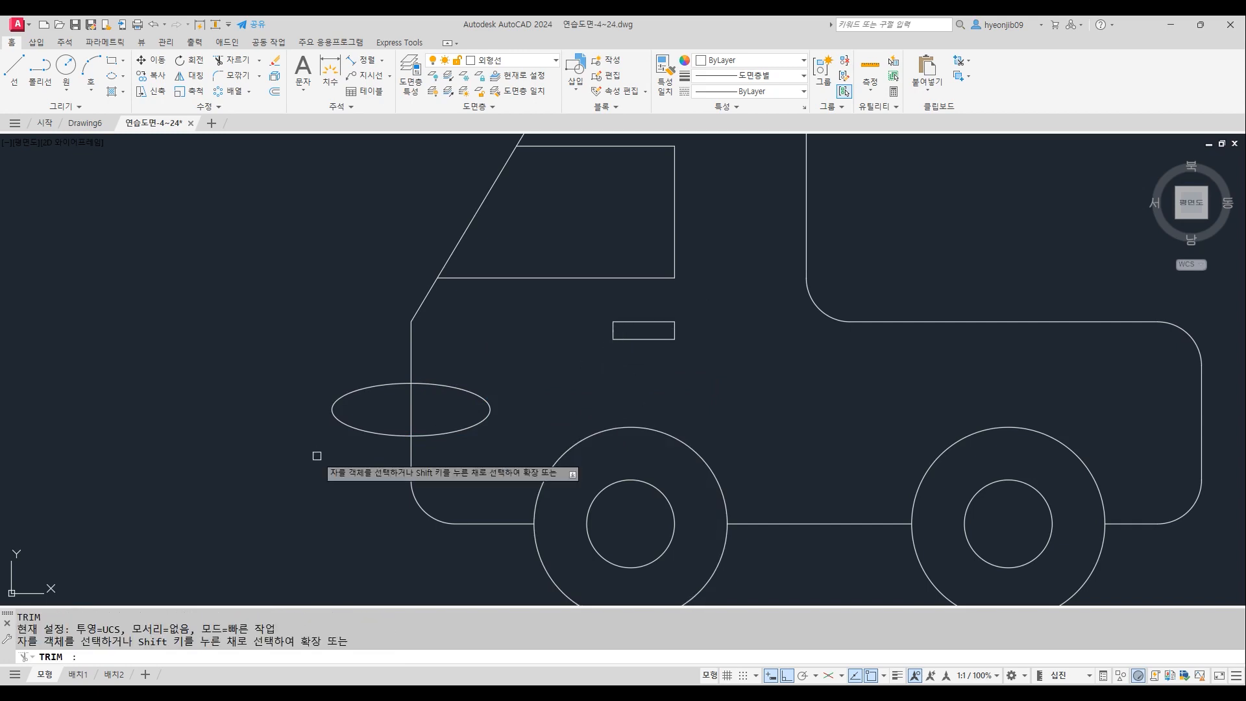
left_click(361, 392)
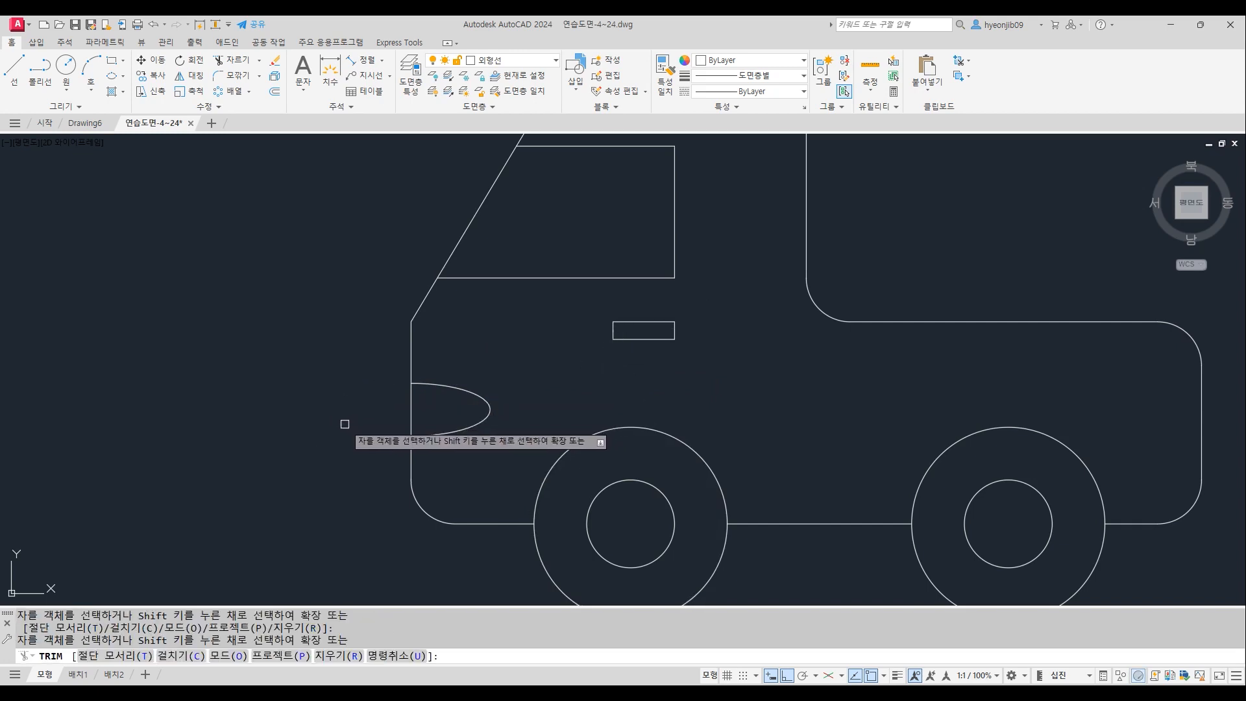
key("Return")
scroll(404, 394, "down", 2)
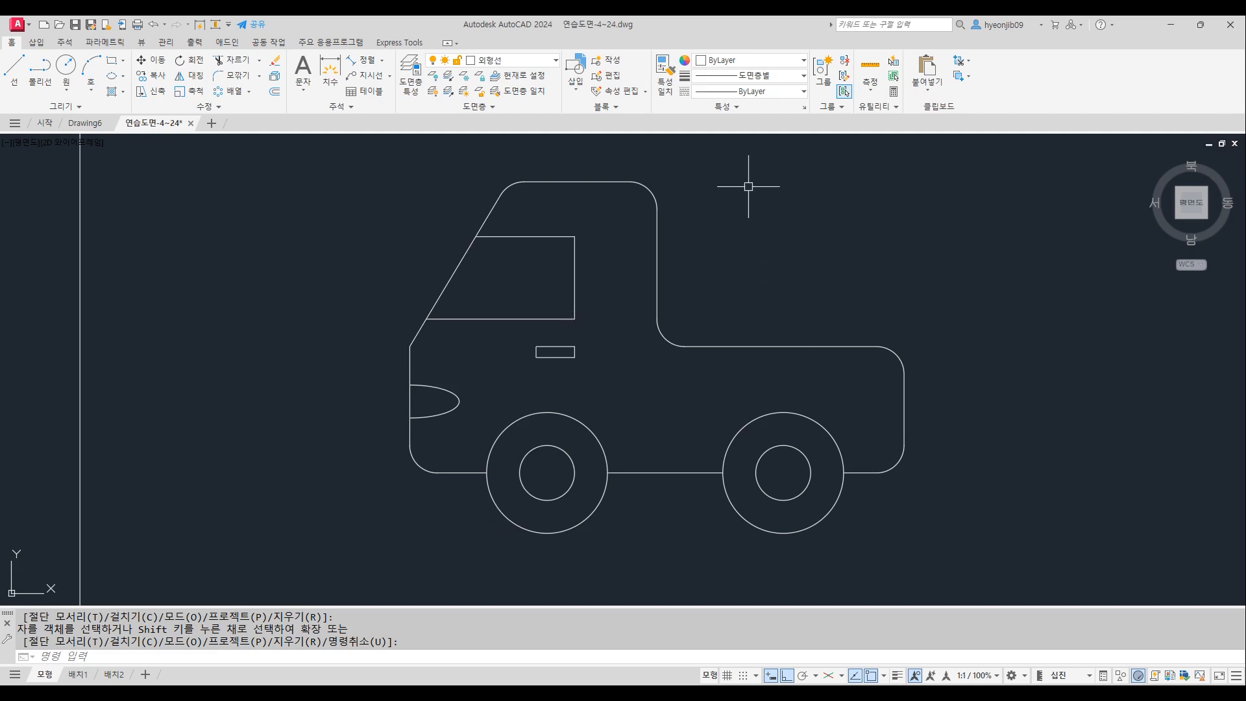
key("Return")
left_click(657, 253)
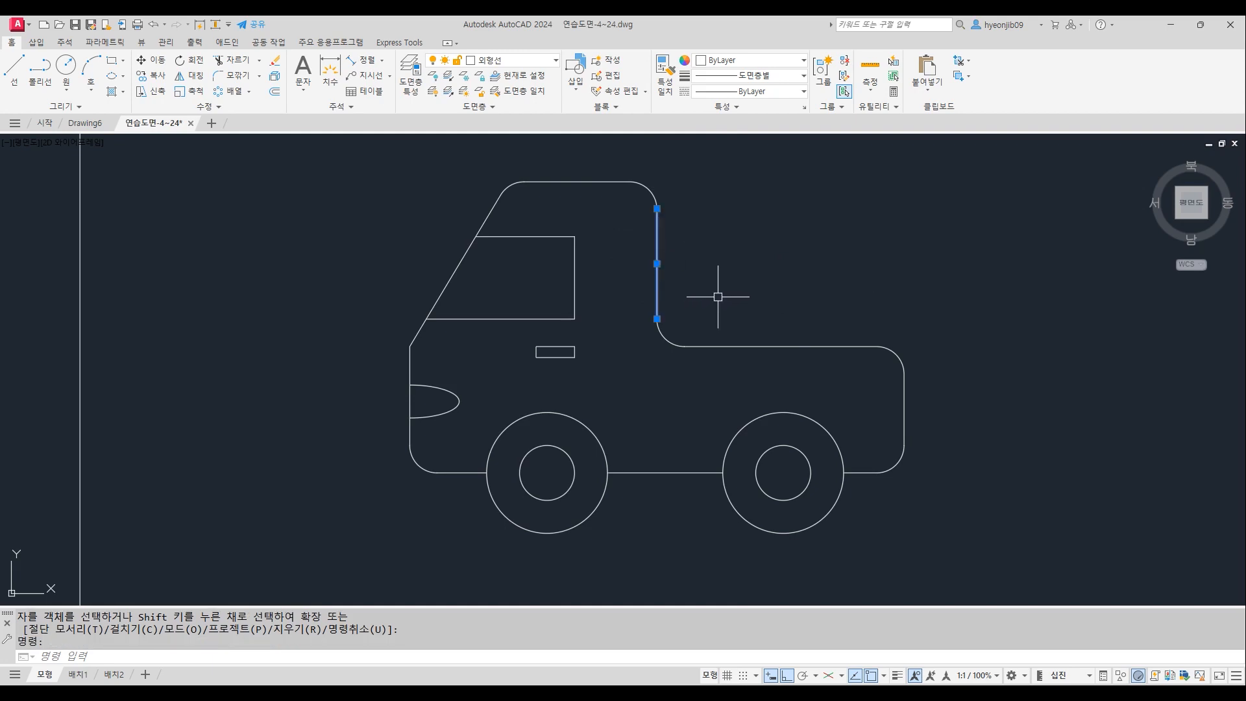
key("Escape")
Select the whole truck and join its connected segments into polylines
scroll(334, 322, "down", 2)
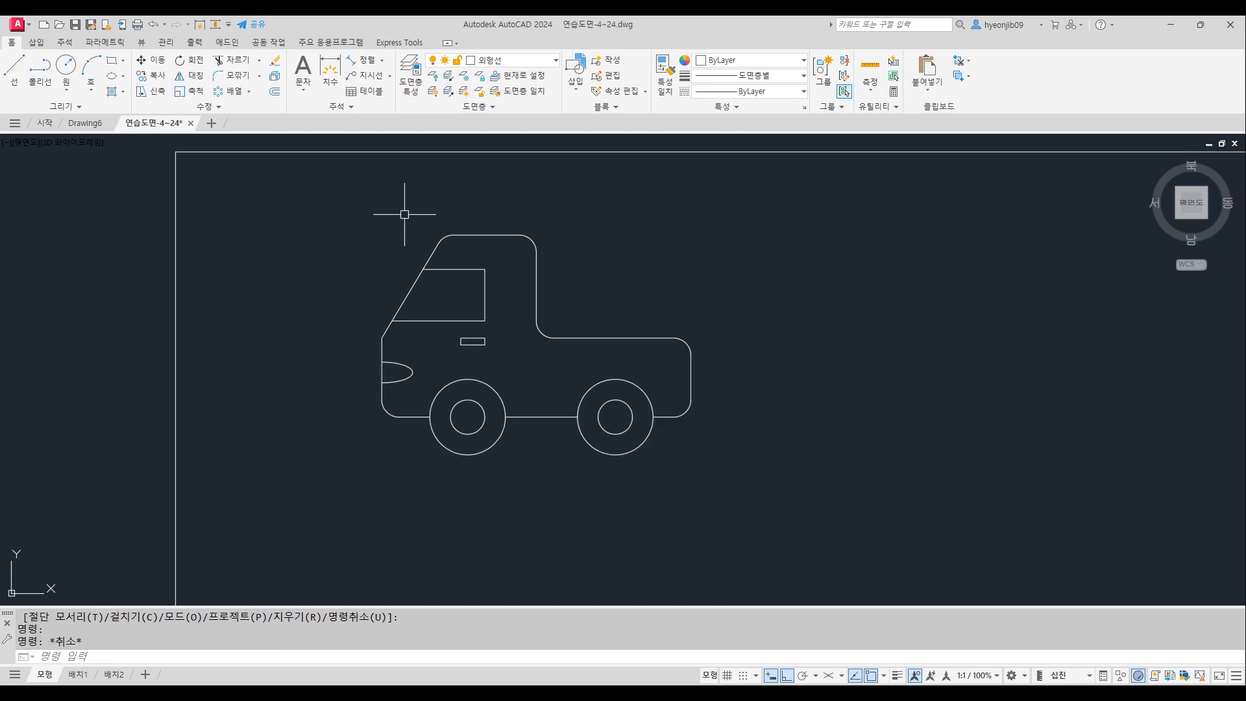
left_click(339, 196)
left_click(757, 483)
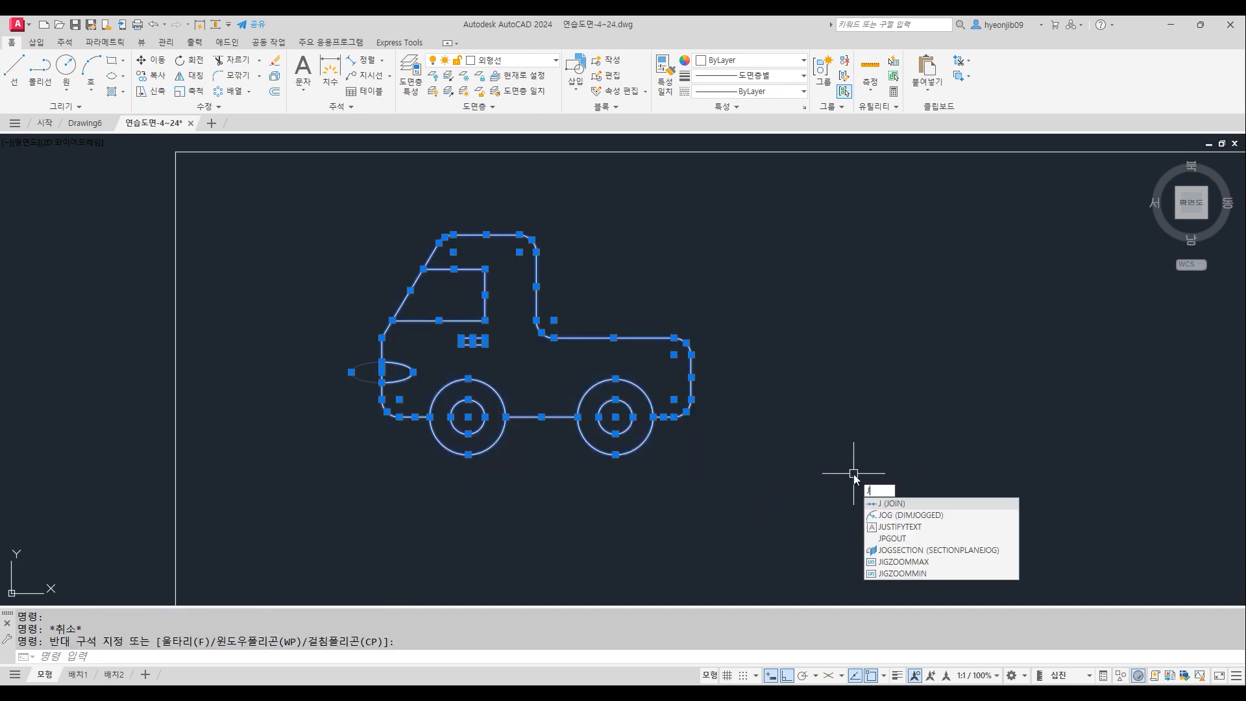
key("Return")
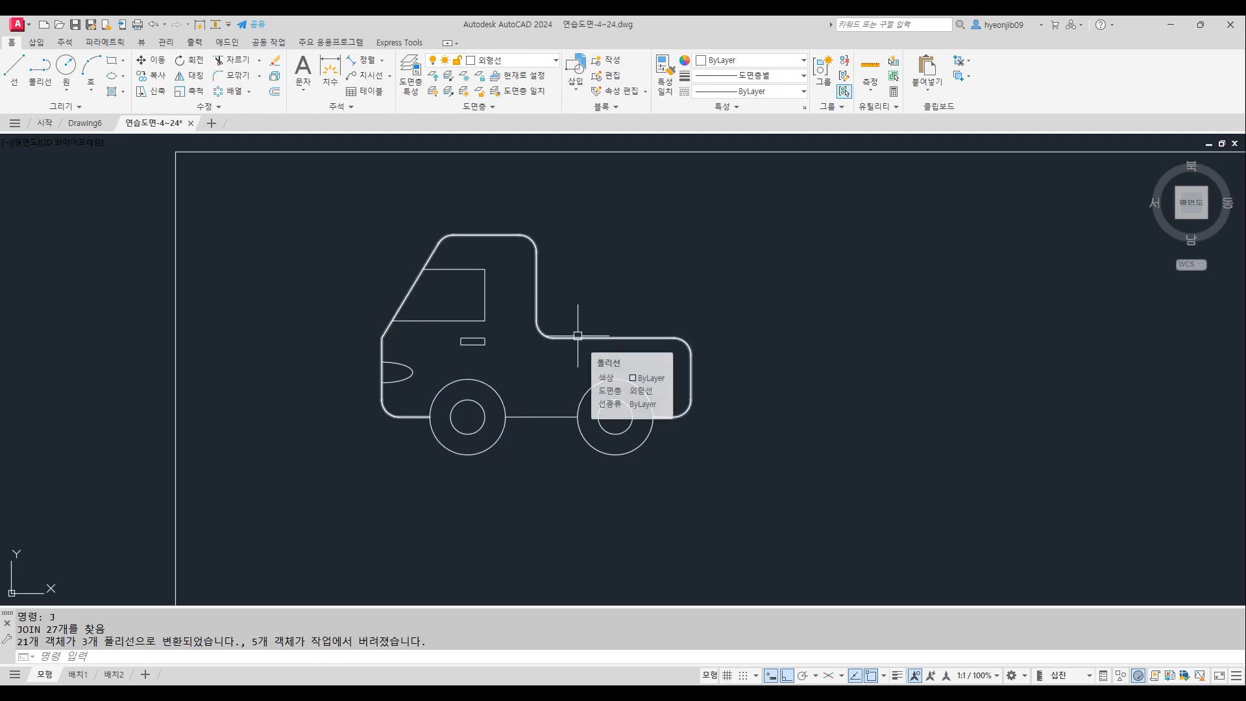
Set the width of the truck body's outline polyline to 0.5
double_click(627, 337)
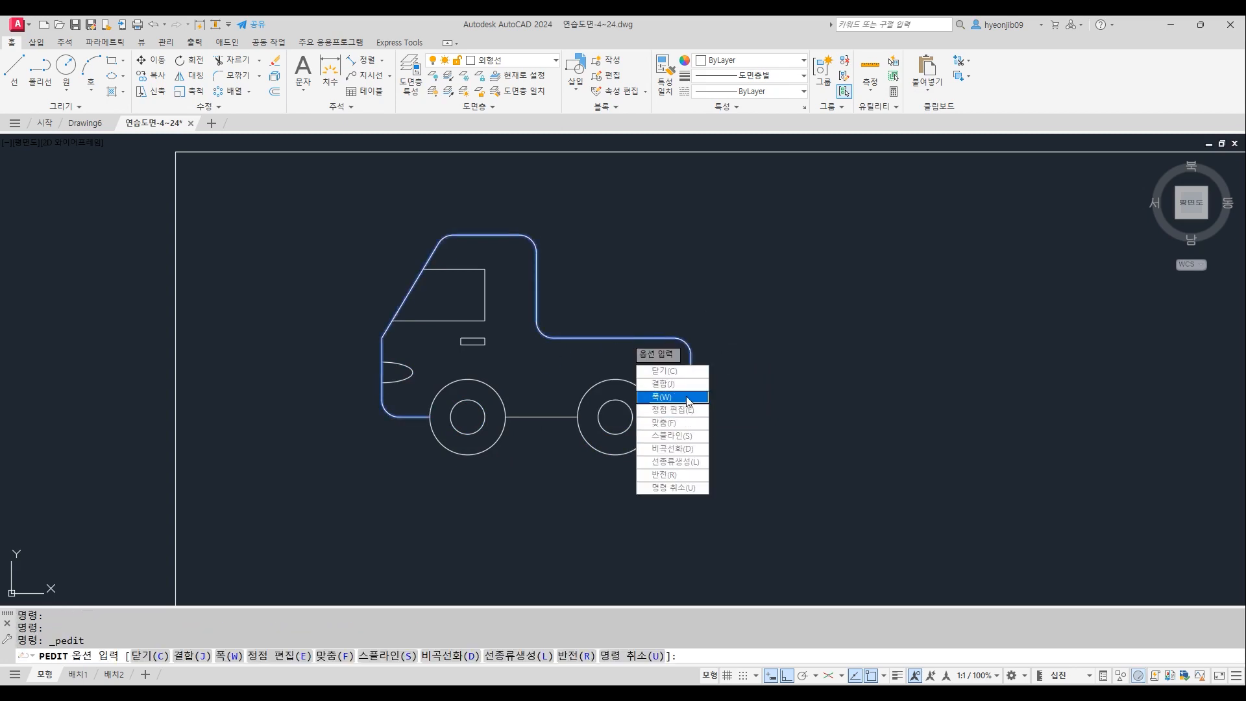
left_click(662, 397)
type("0")
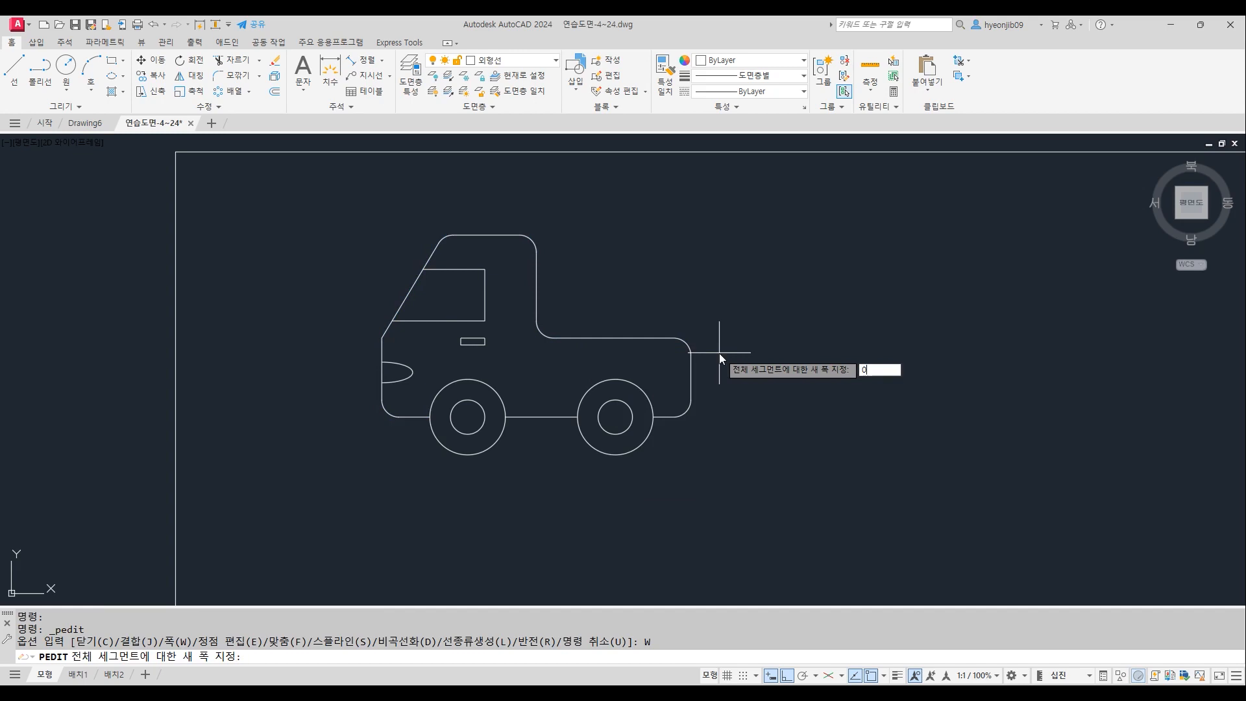
type(".5")
key("Return")
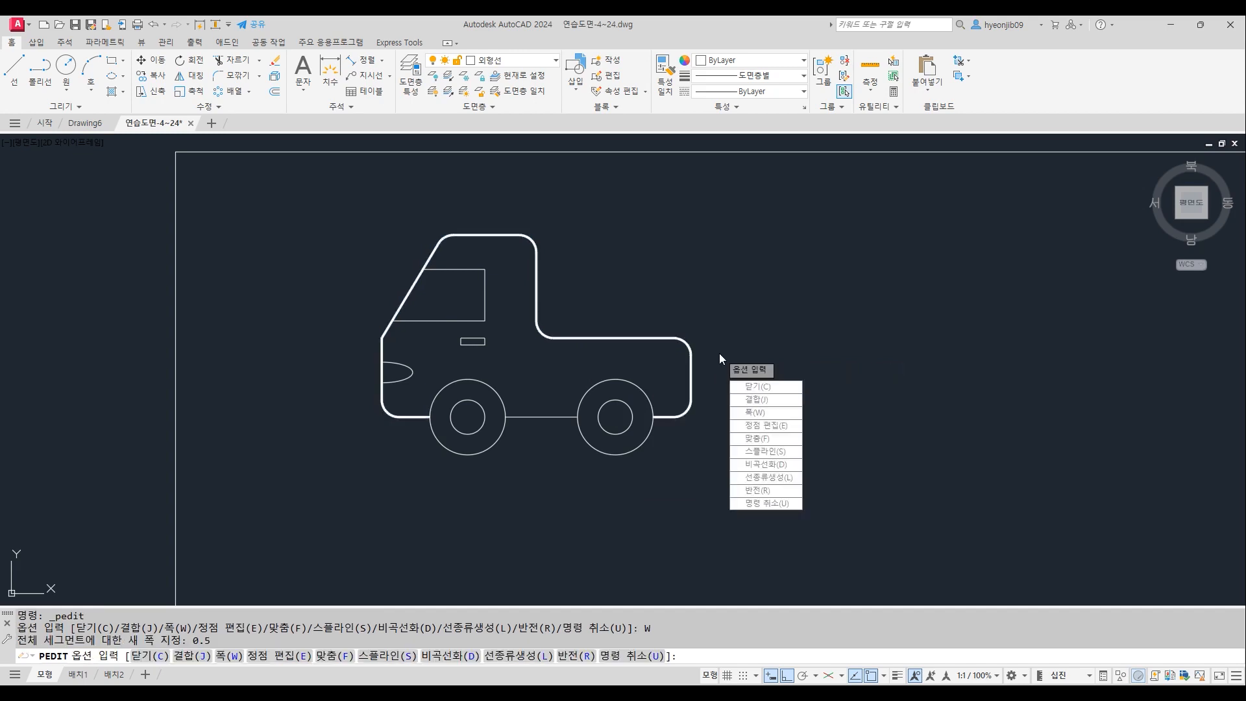
key("Return")
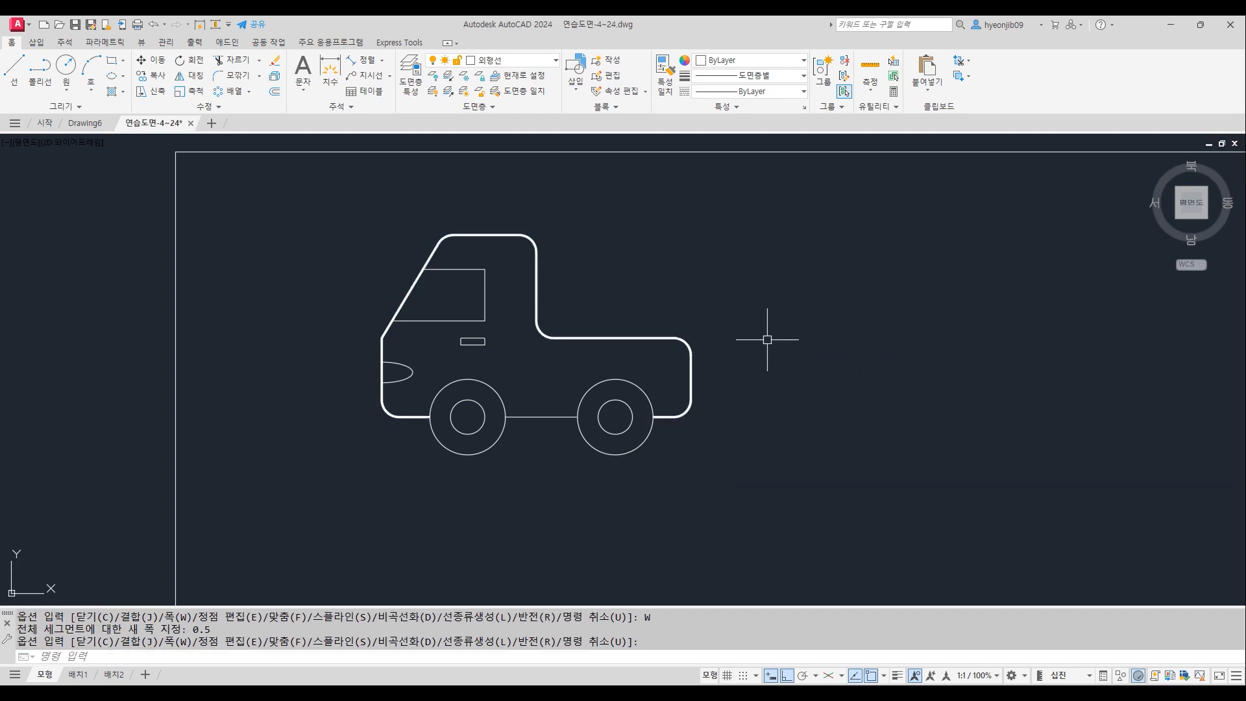
Change the truck body's outline polyline color to blue
left_click(665, 337)
left_click(759, 65)
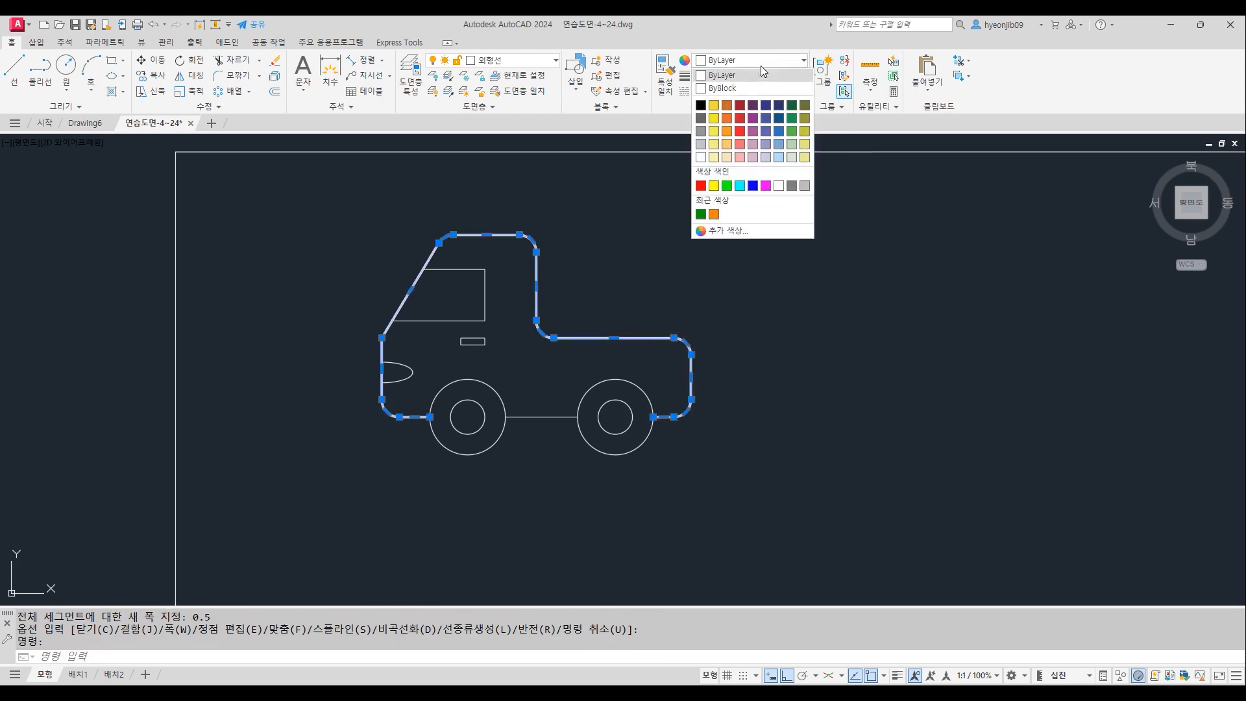
left_click(753, 186)
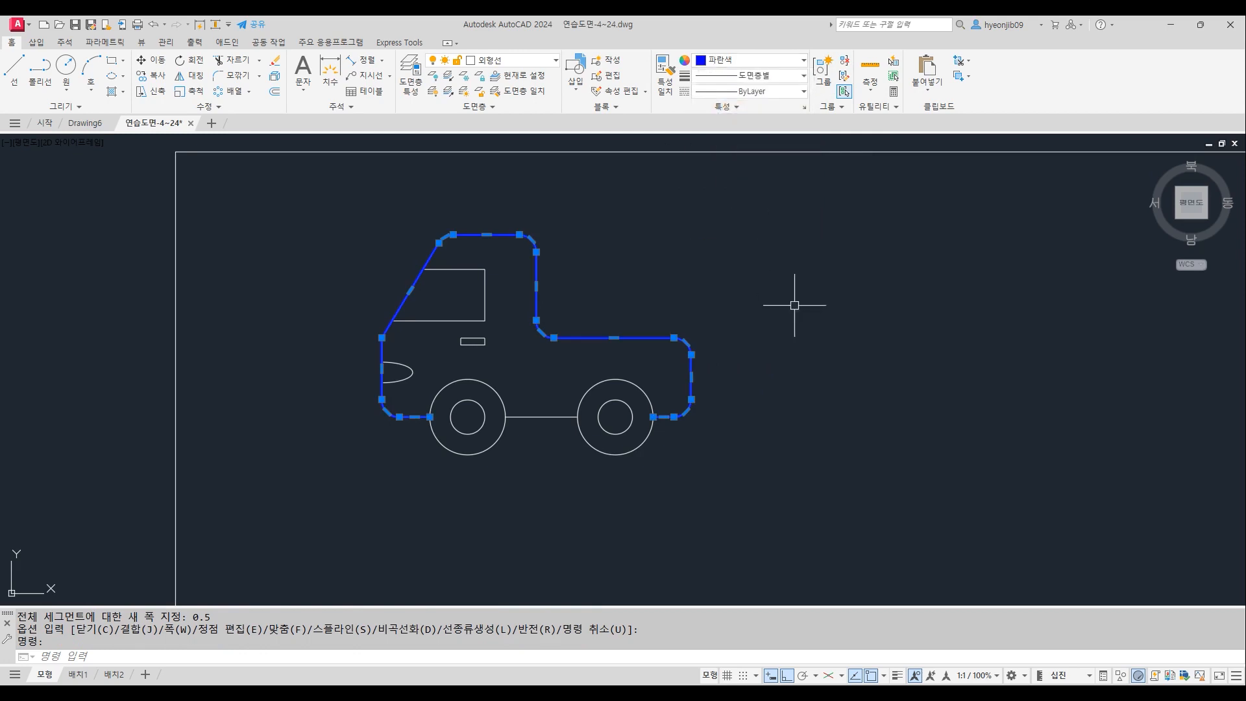
scroll(478, 278, "up", 2)
key("Escape")
key("Escape")
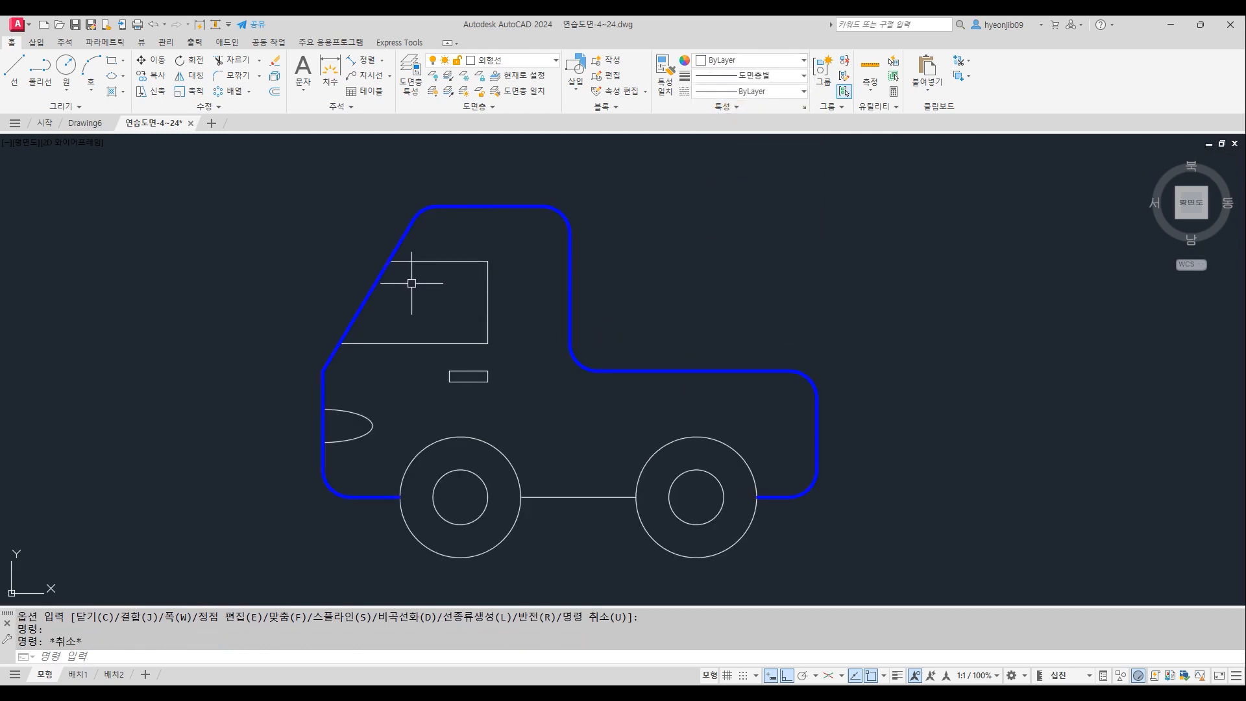
Match the cab window's properties to the truck body's outline
scroll(403, 278, "up", 2)
scroll(512, 265, "down", 2)
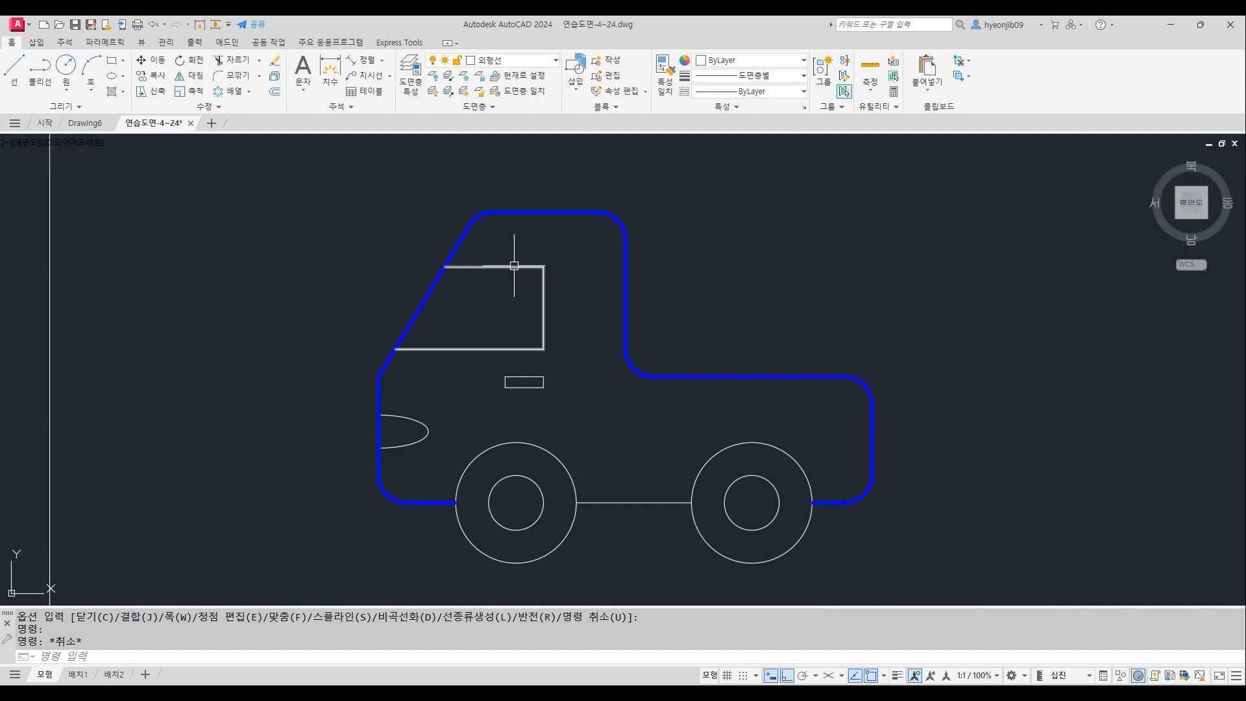
type("a")
key("Return")
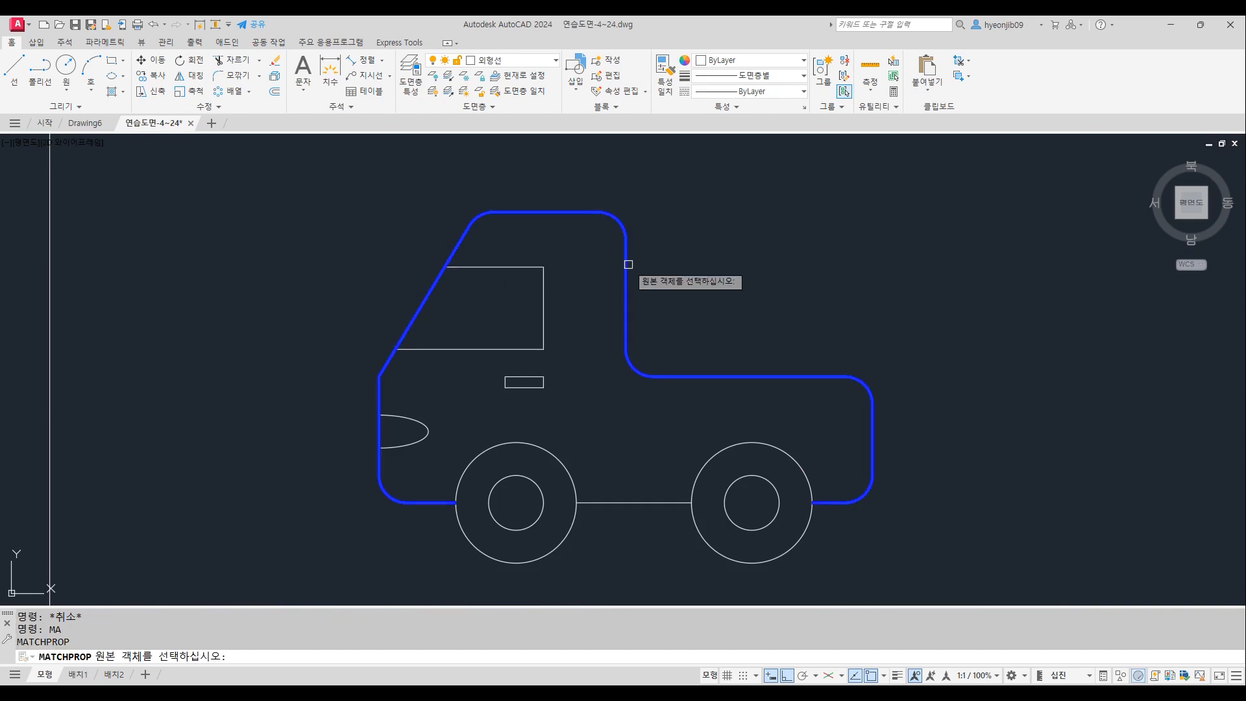
left_click(626, 263)
left_click(541, 266)
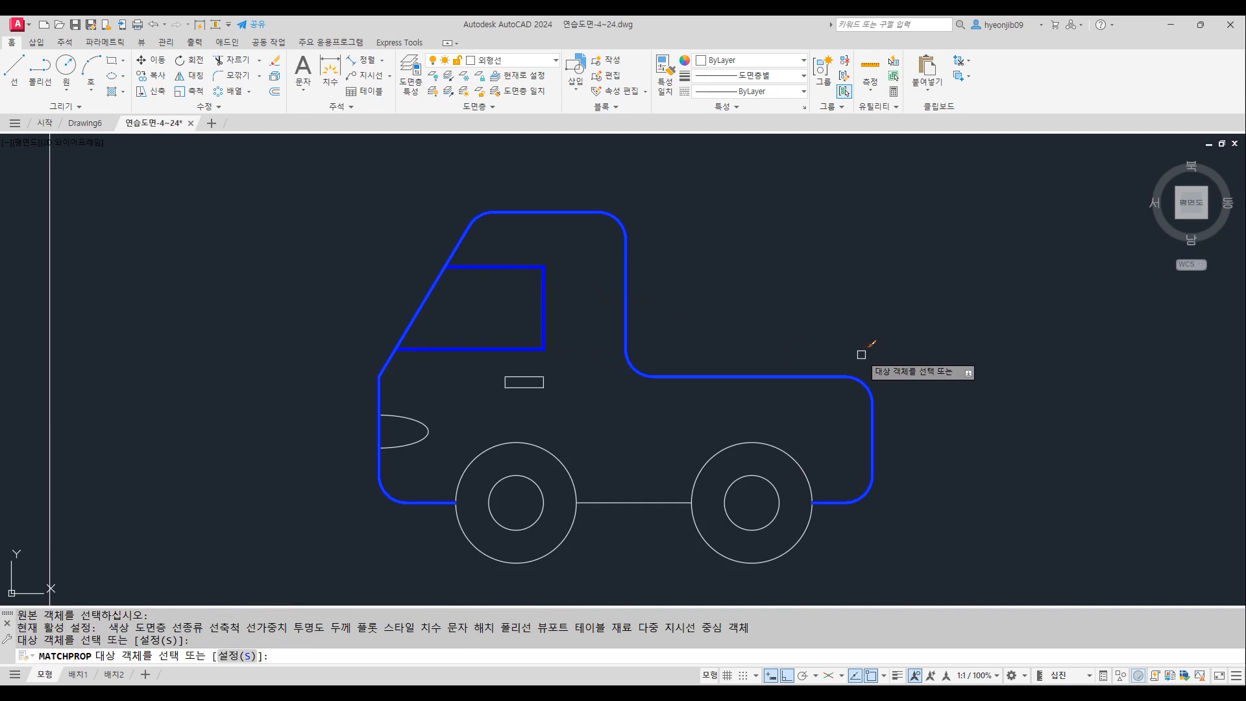
key("Return")
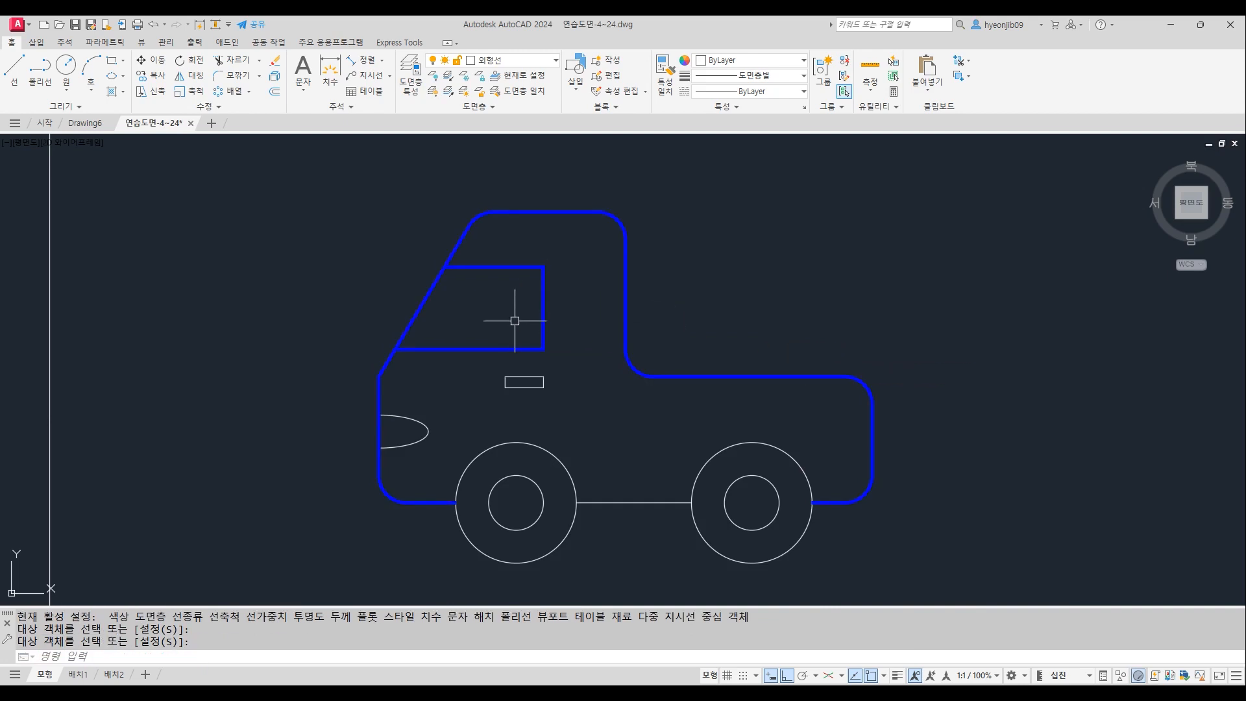
Match the properties of the underside line between the wheels to the truck body's outline
middle_click_drag(635, 384, 654, 306)
key("Return")
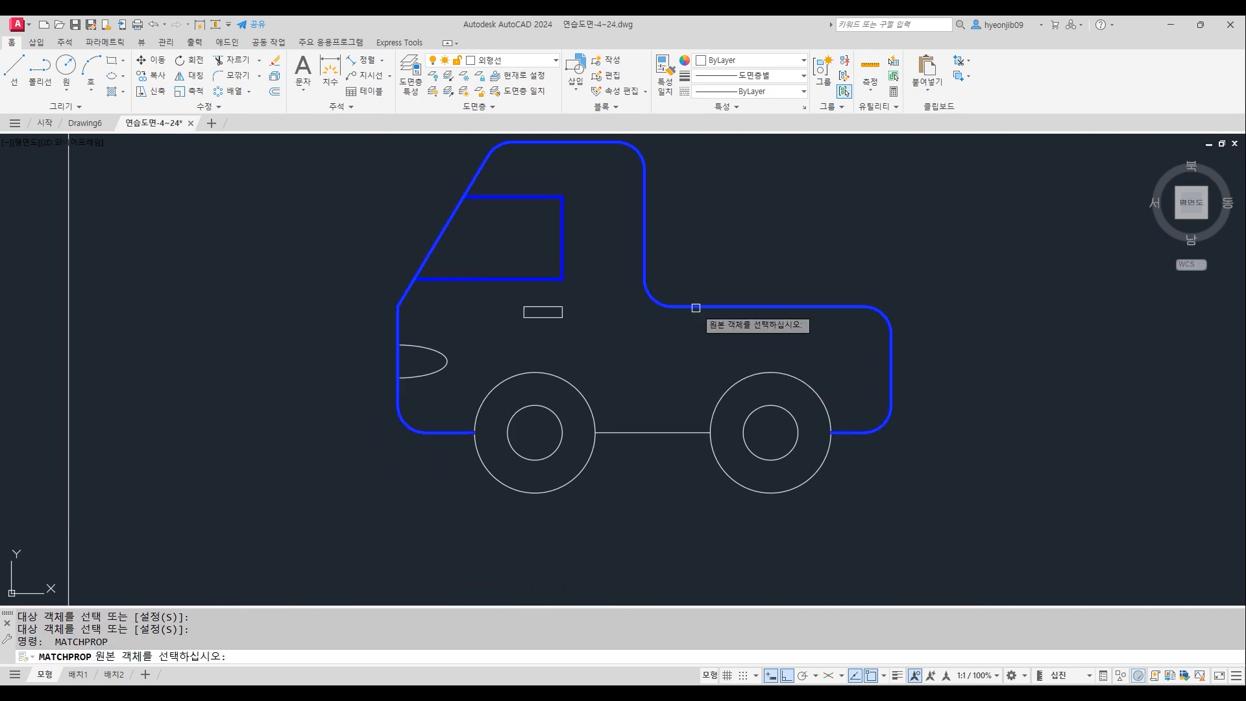
left_click(696, 308)
left_click(667, 433)
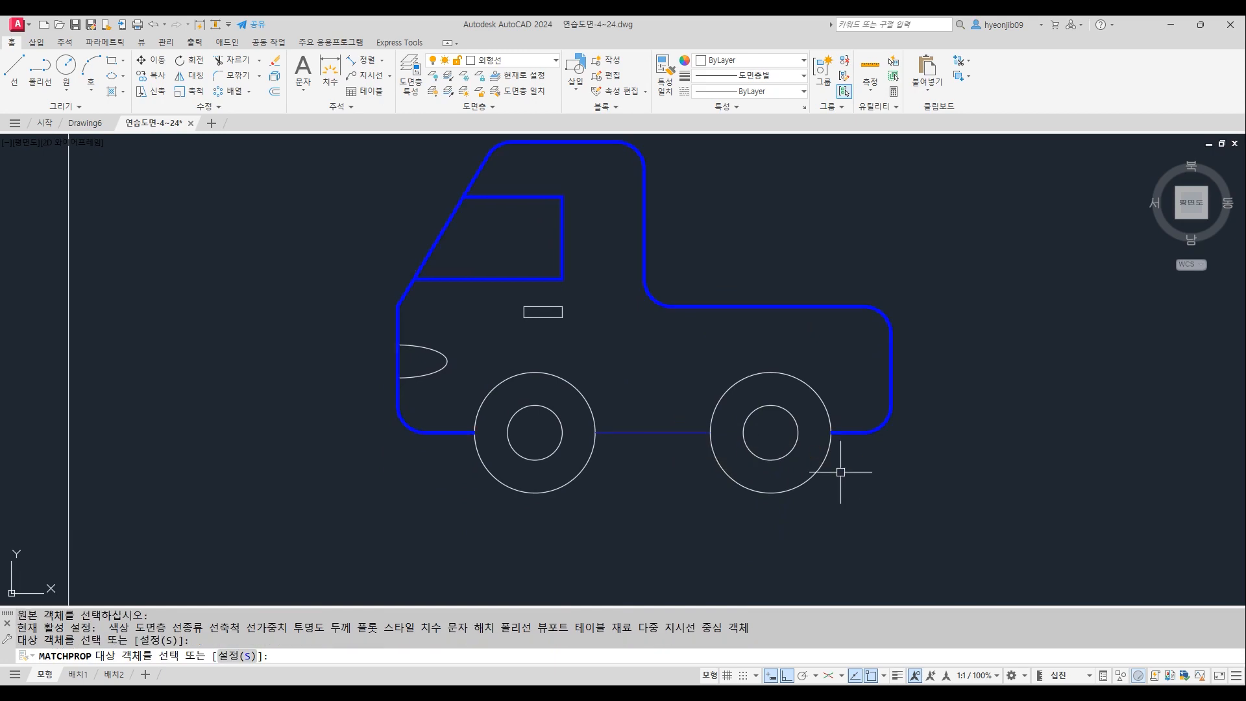
key("Return")
mouse_move(675, 432)
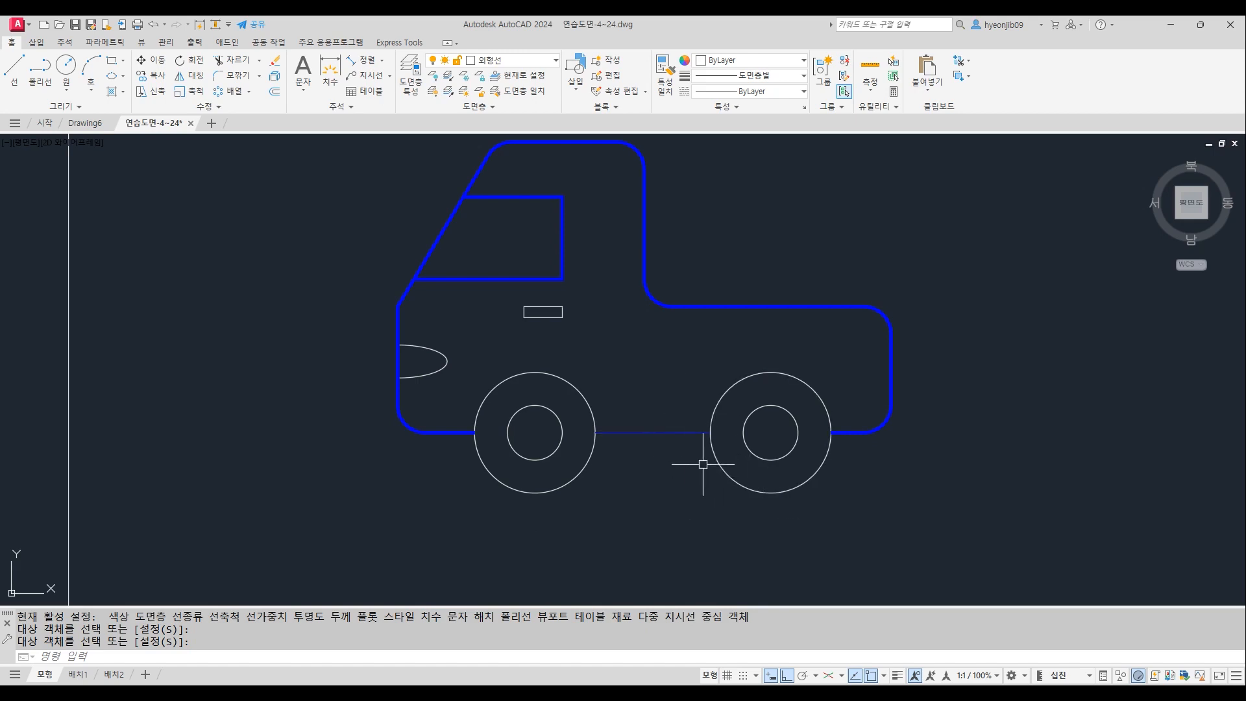
key("Return")
left_click(673, 433)
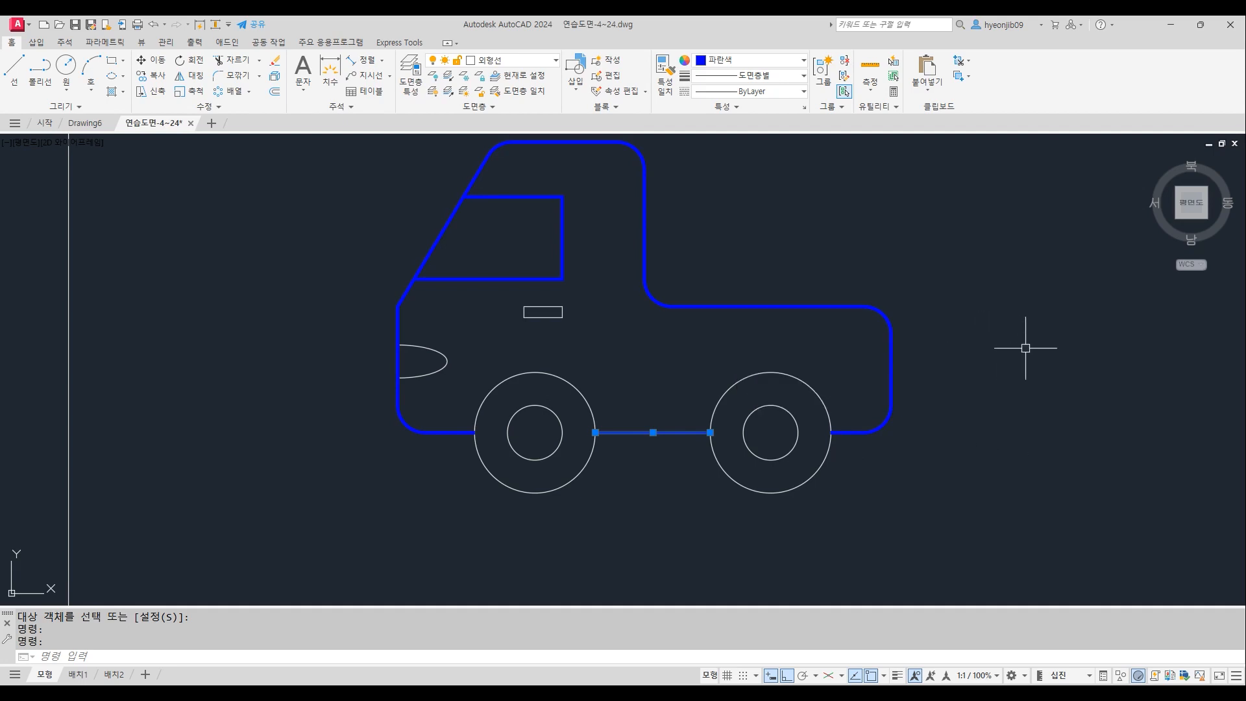
key("Escape")
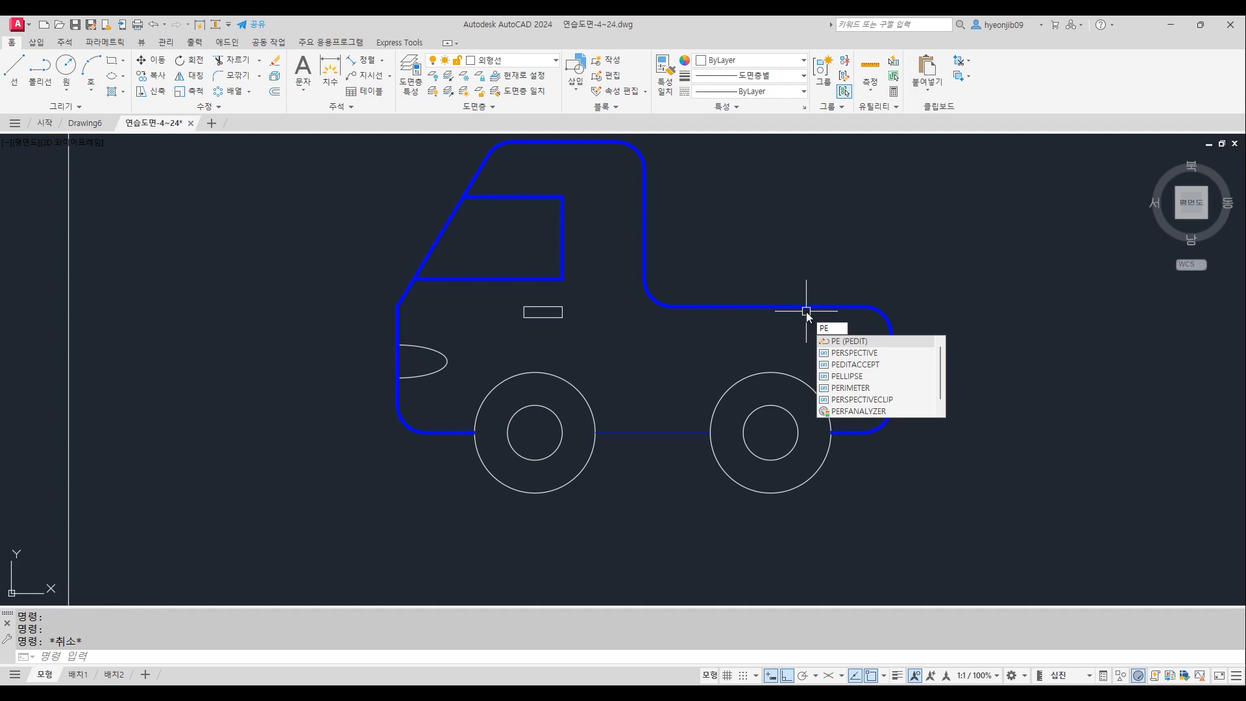
Convert the underside line between the wheels to a polyline and set its width to 0.5
key("Return")
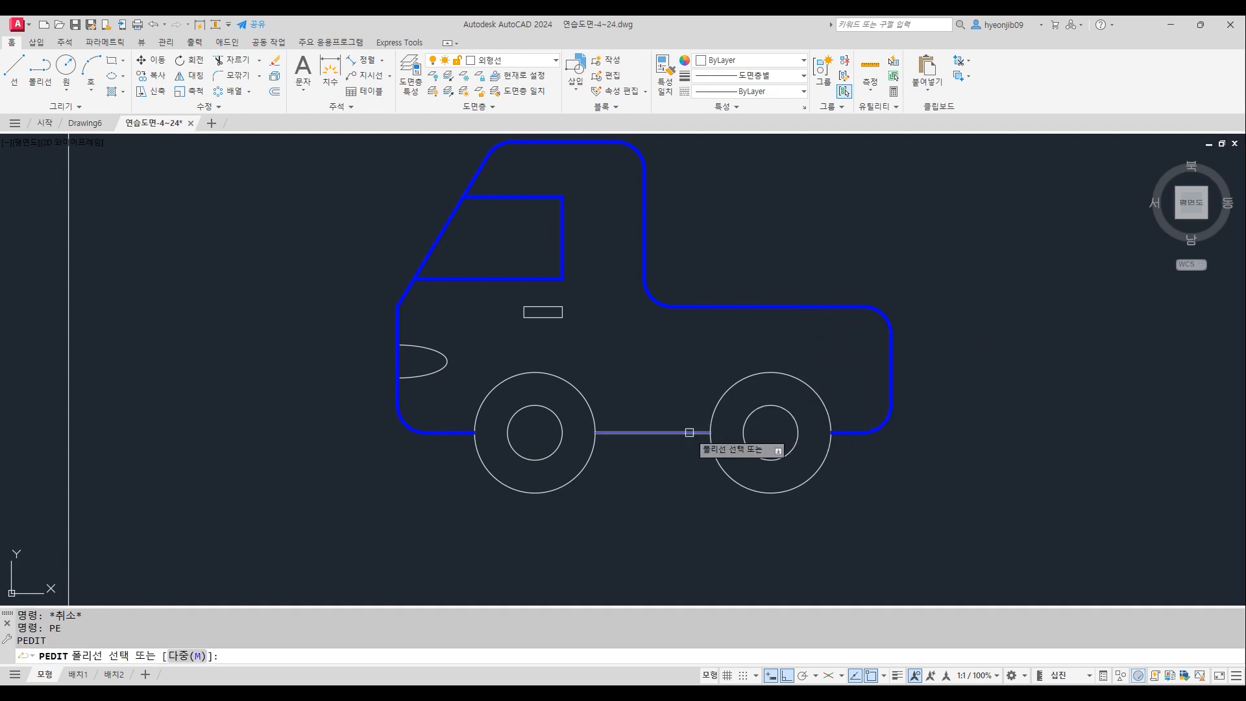
left_click(689, 432)
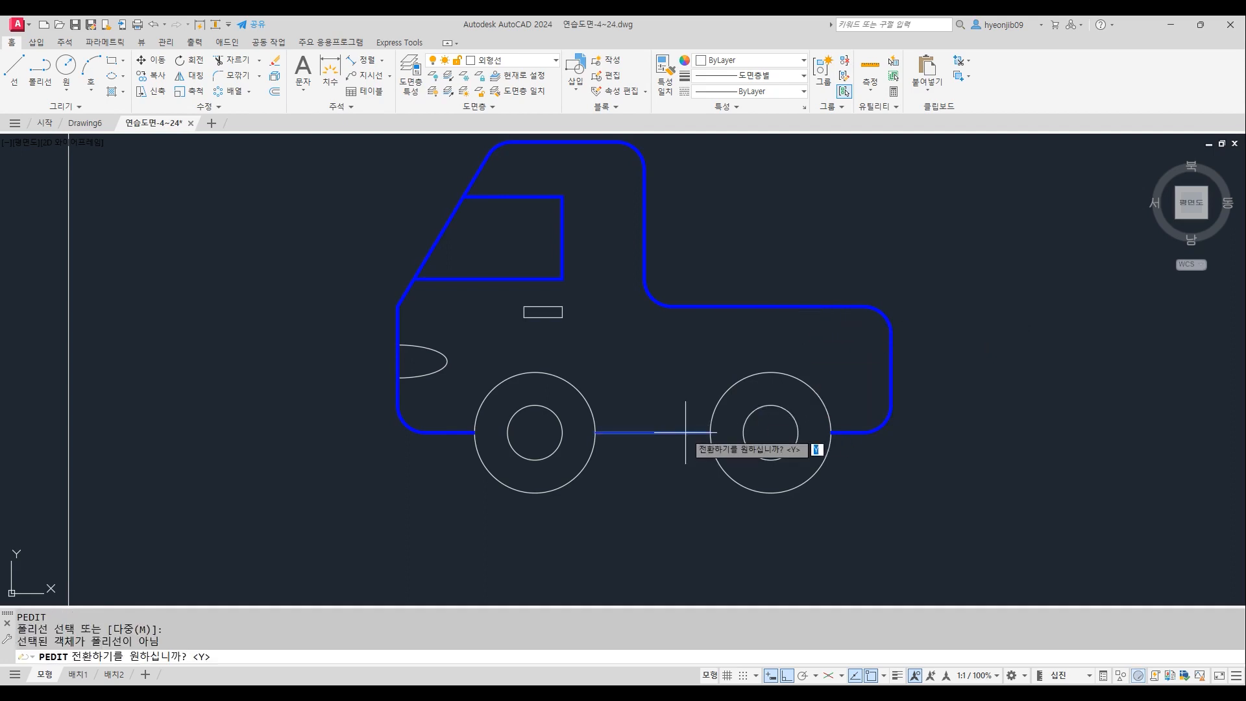
key("Return")
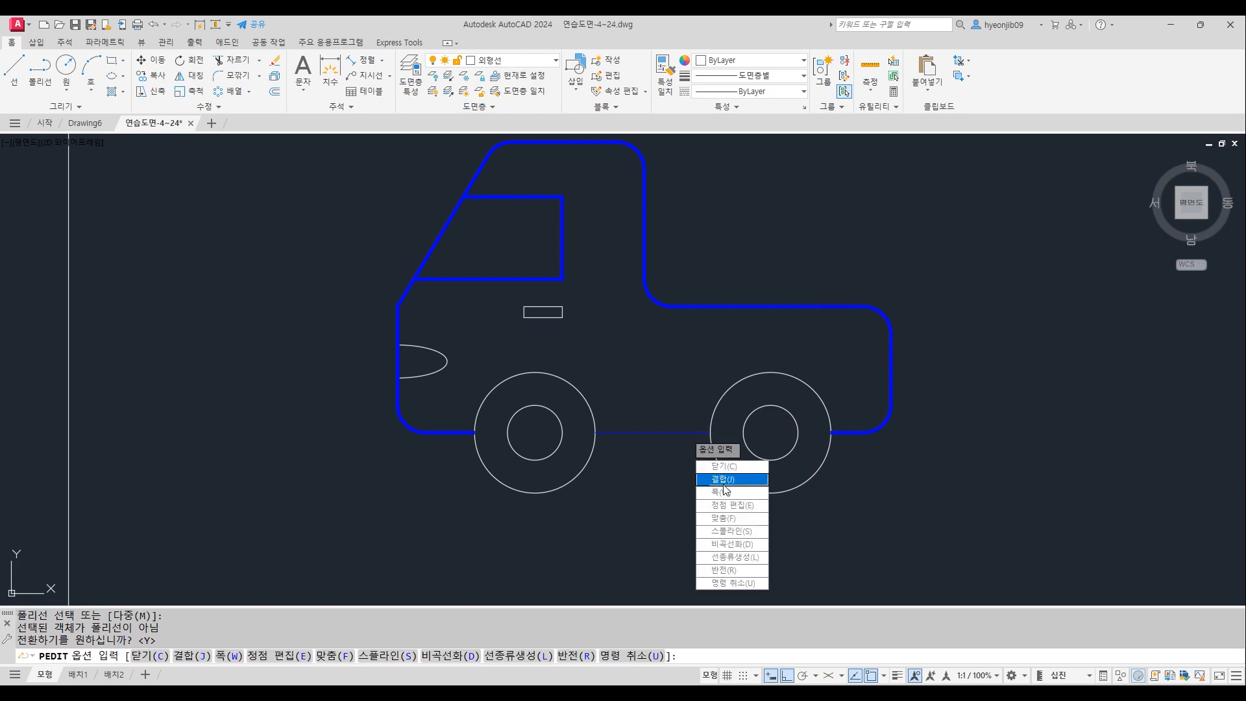
left_click(724, 492)
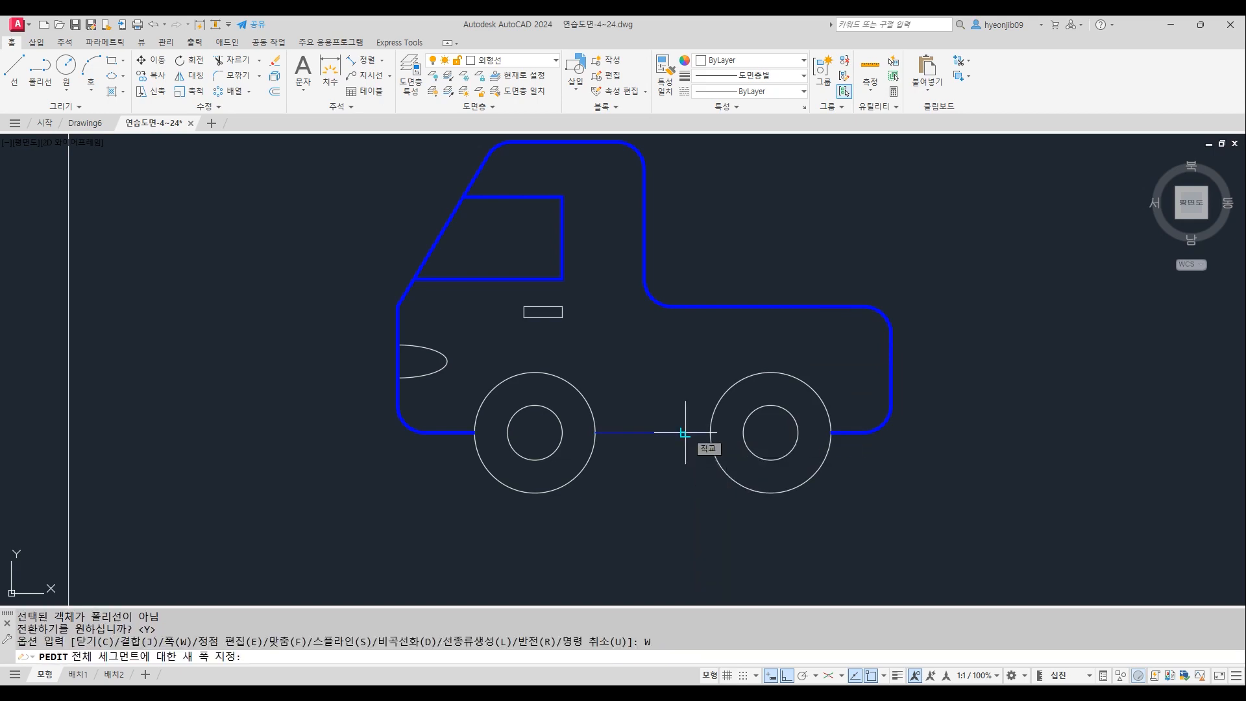
type("0.")
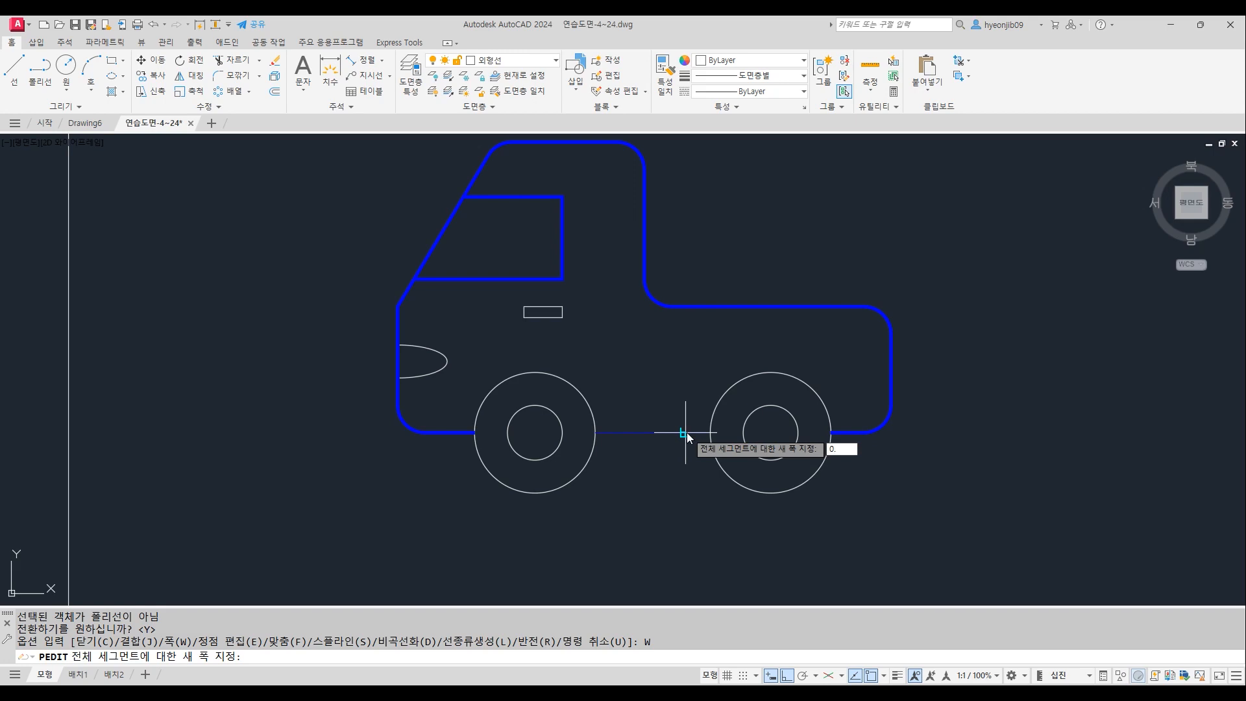
type("5")
key("Return")
scroll(672, 336, "up", 2)
middle_click_drag(672, 336, 667, 389)
scroll(598, 390, "down", 4)
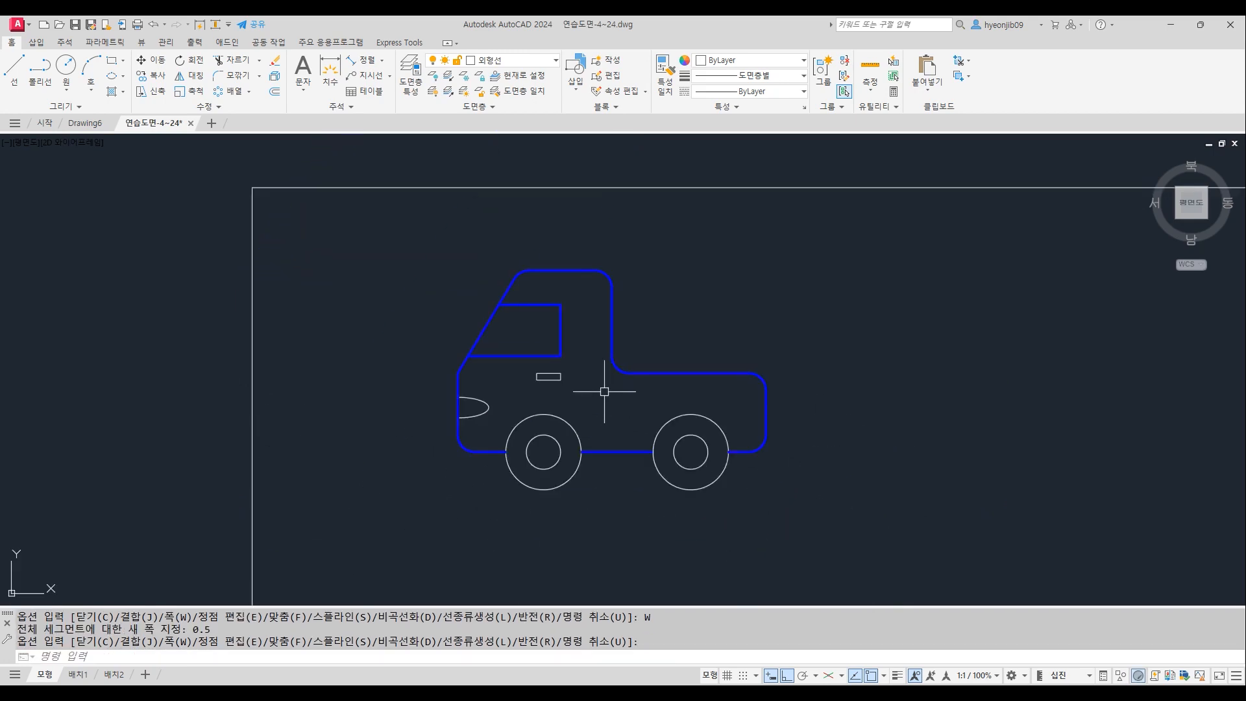
Trace the front wheel's outer circle with two polyline arcs centred on the wheel, starting where the body outline meets it
scroll(511, 466, "up", 2)
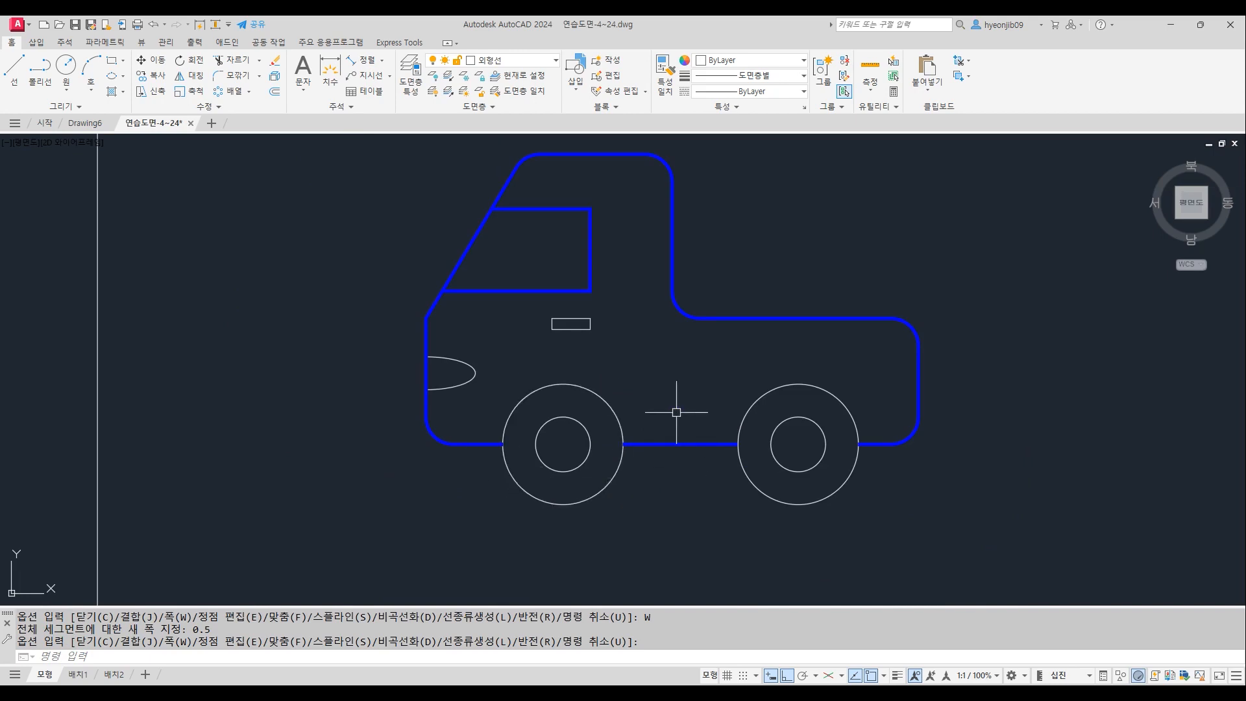
type("l")
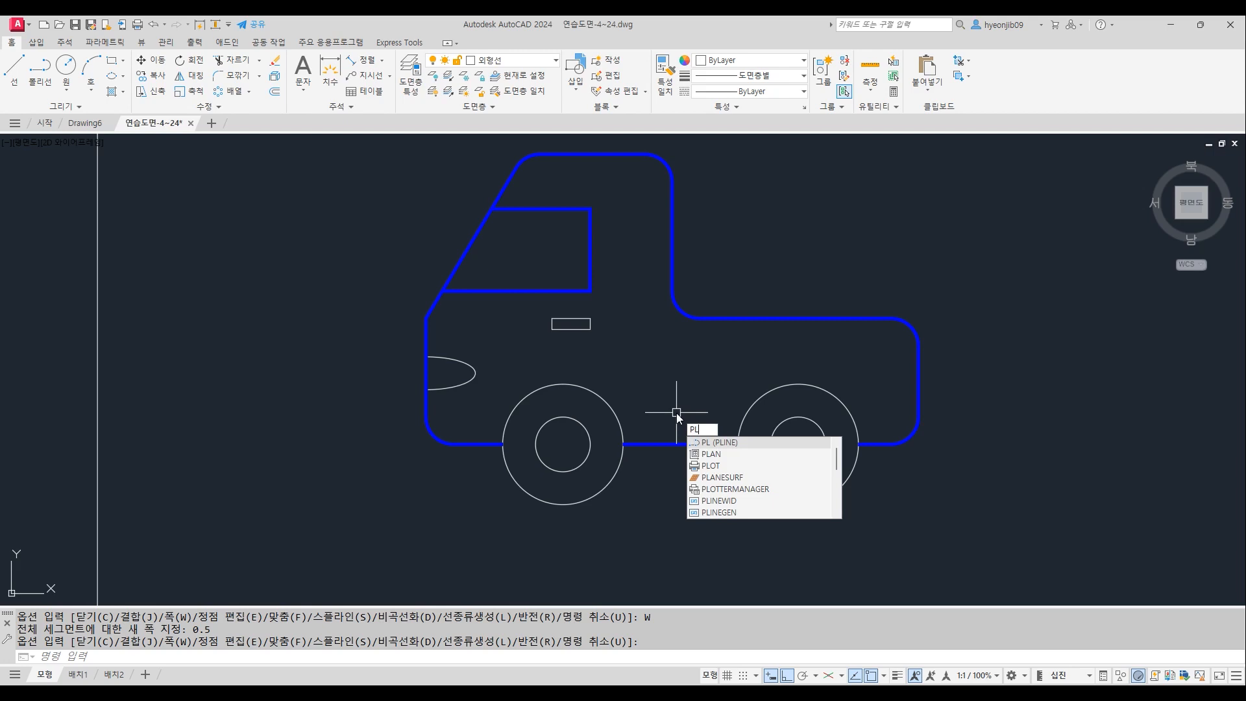
key("Return")
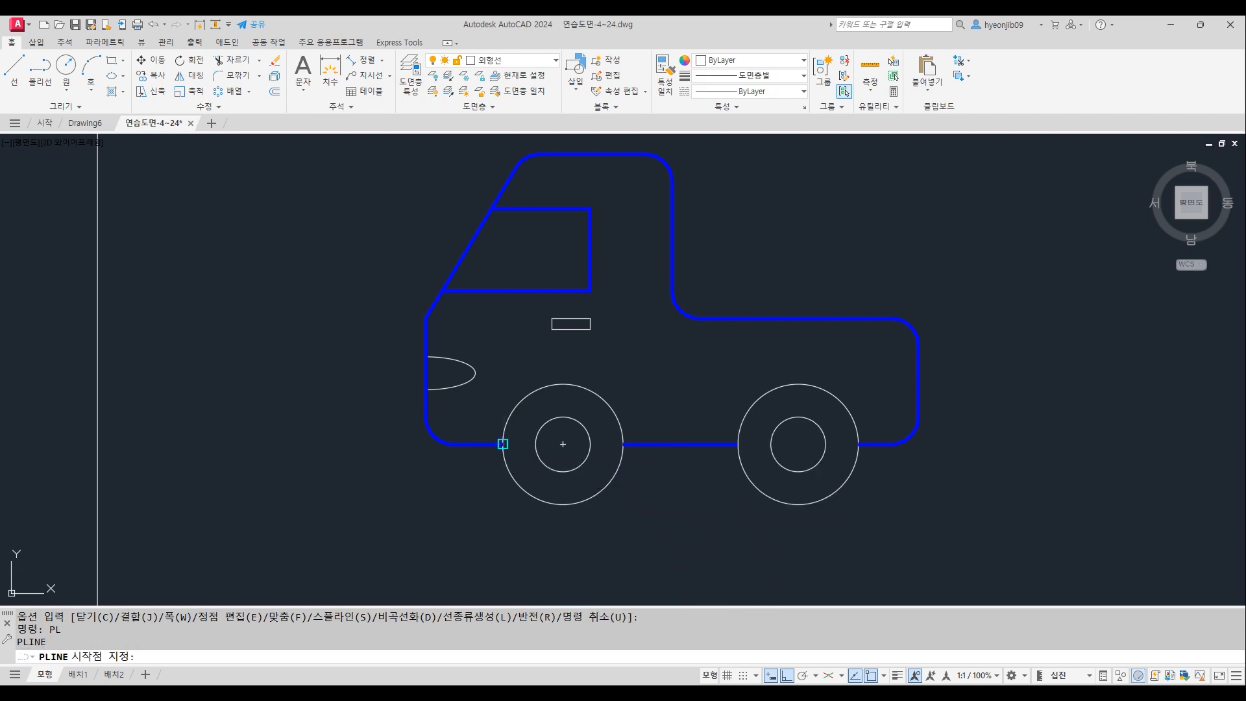
left_click(503, 445)
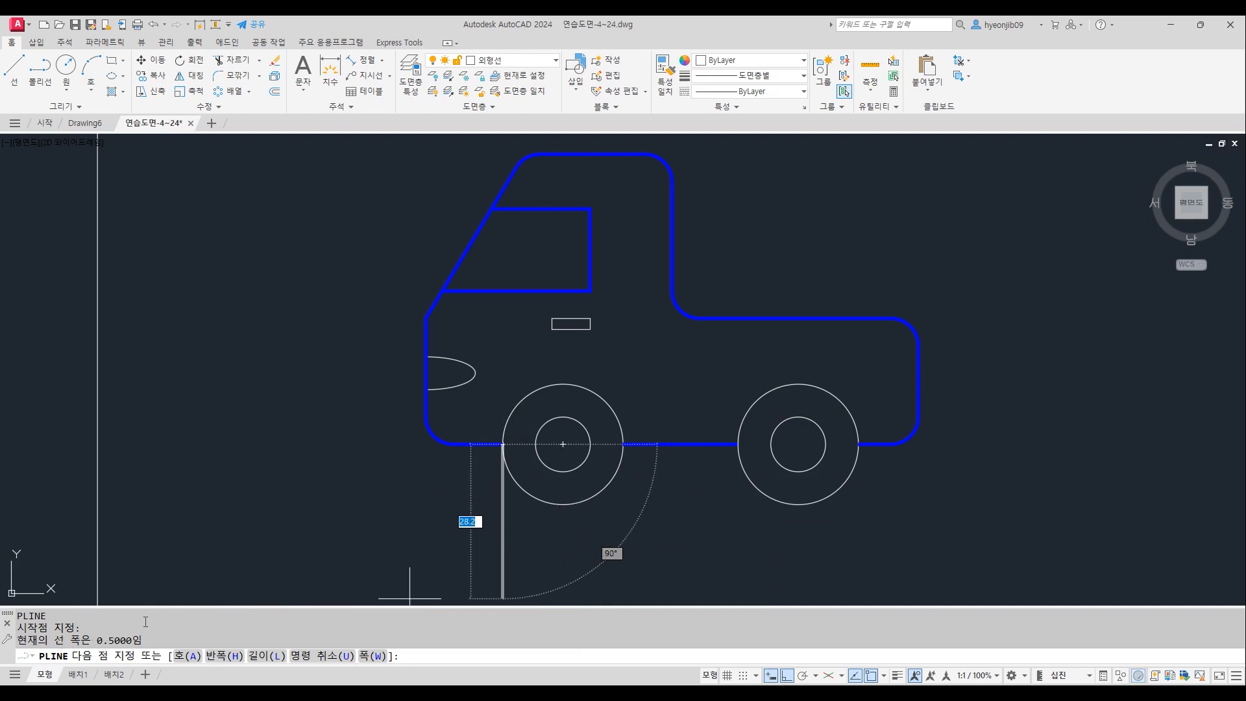
left_click(188, 658)
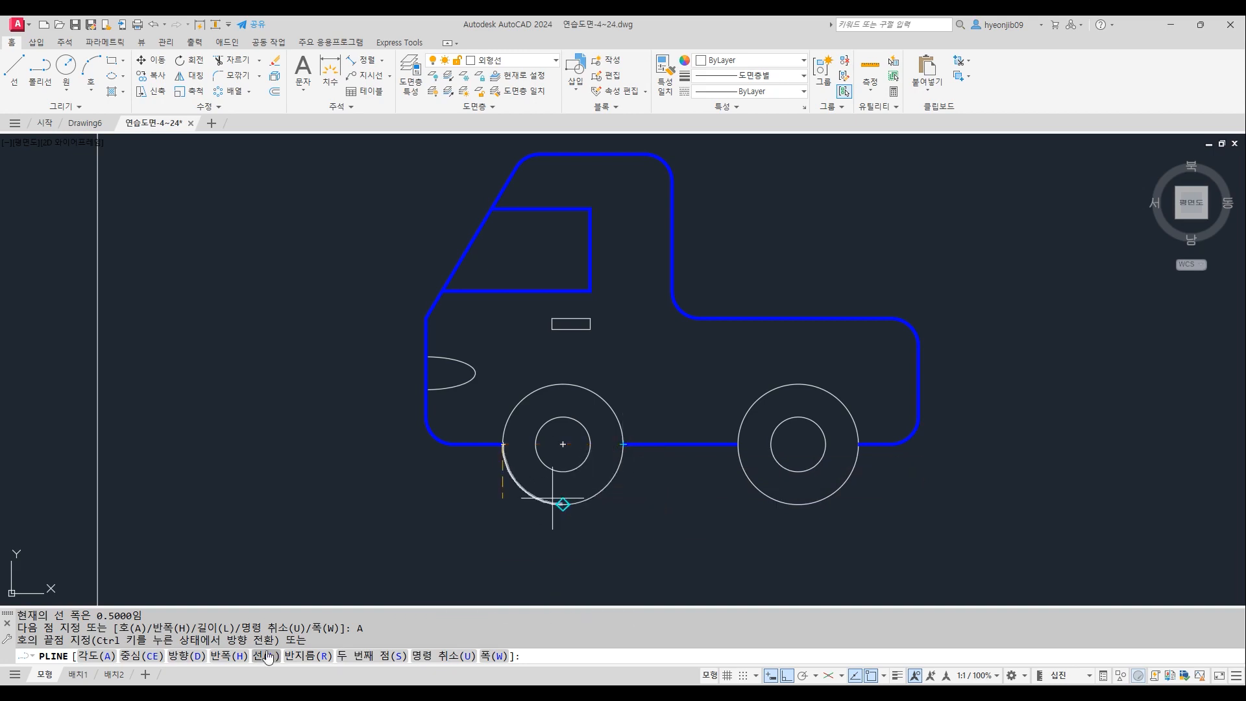
left_click(141, 656)
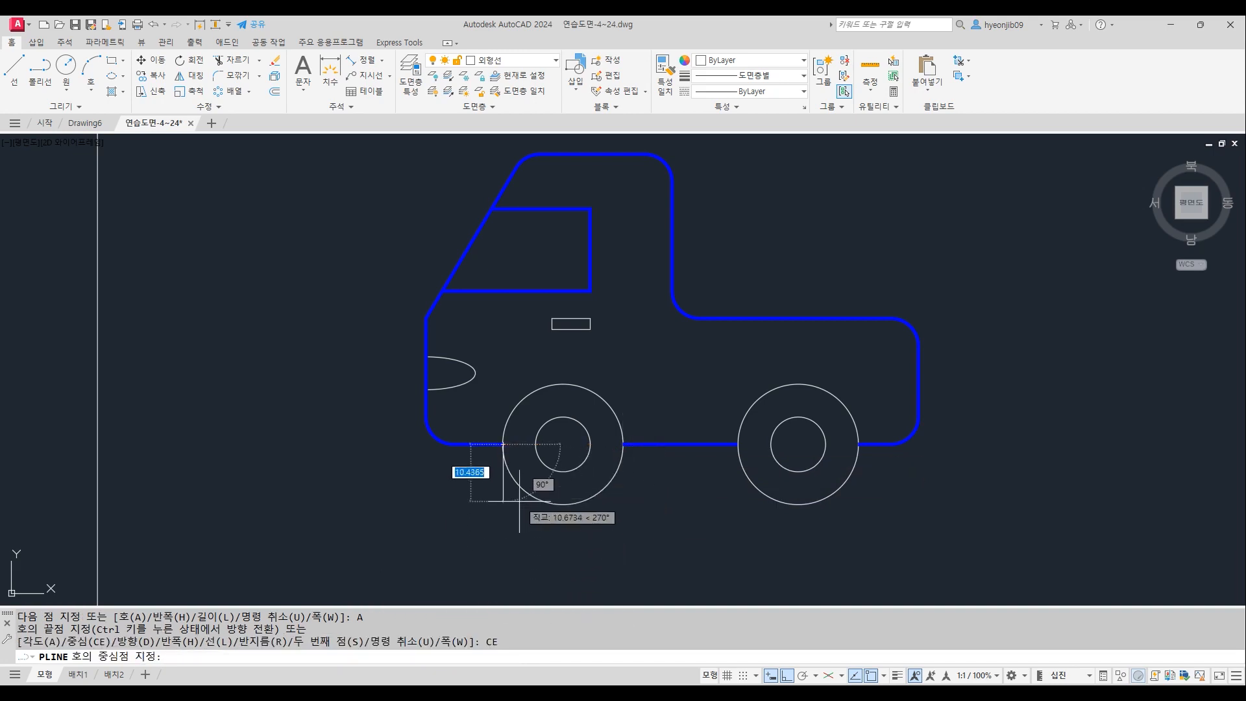
left_click(562, 445)
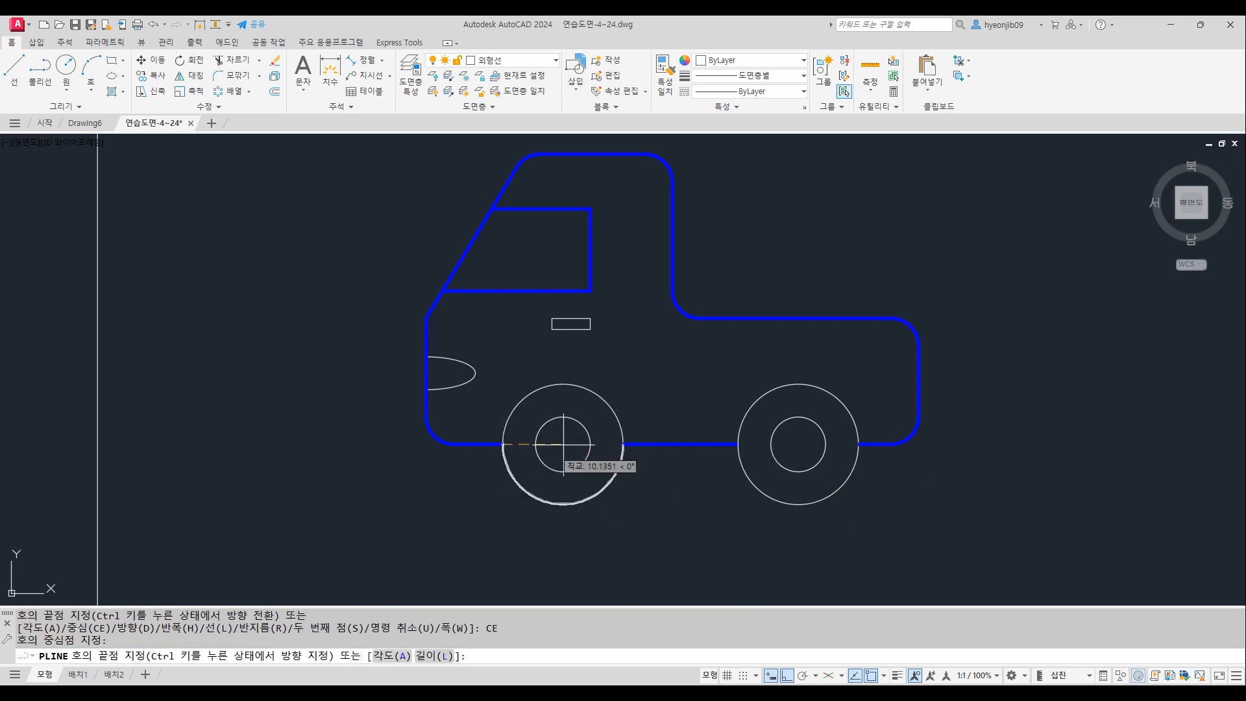
left_click(623, 443)
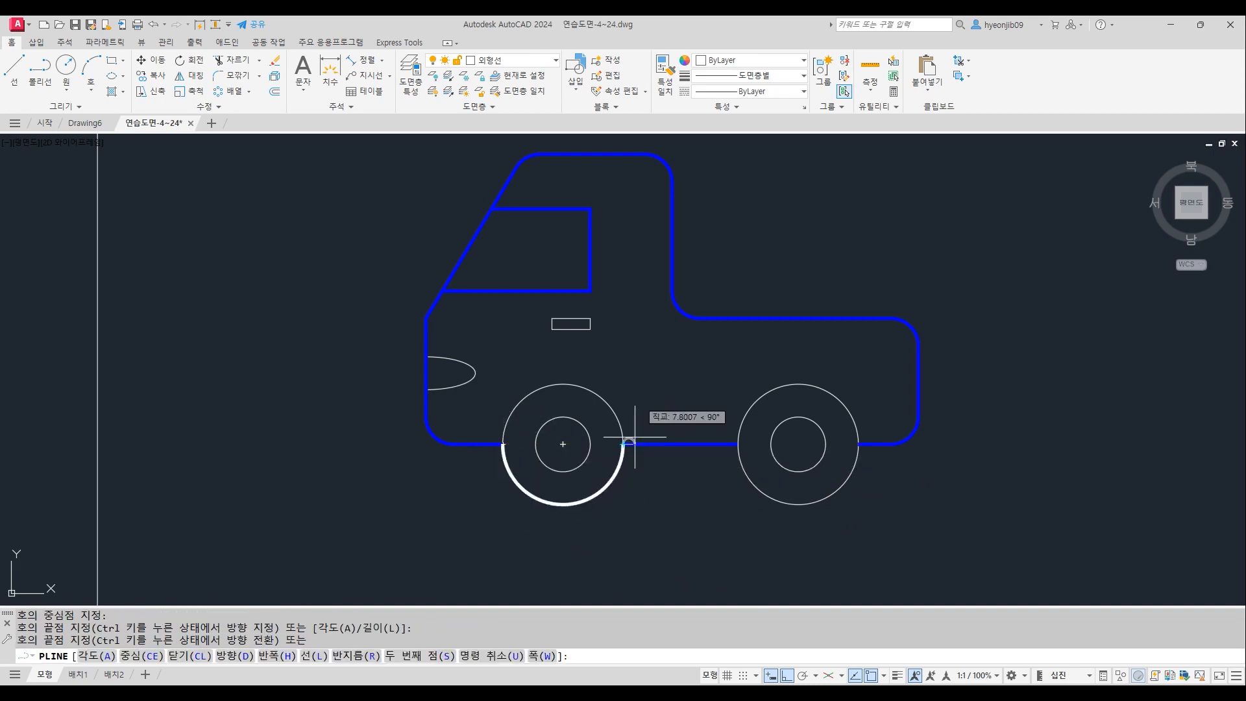
left_click(503, 444)
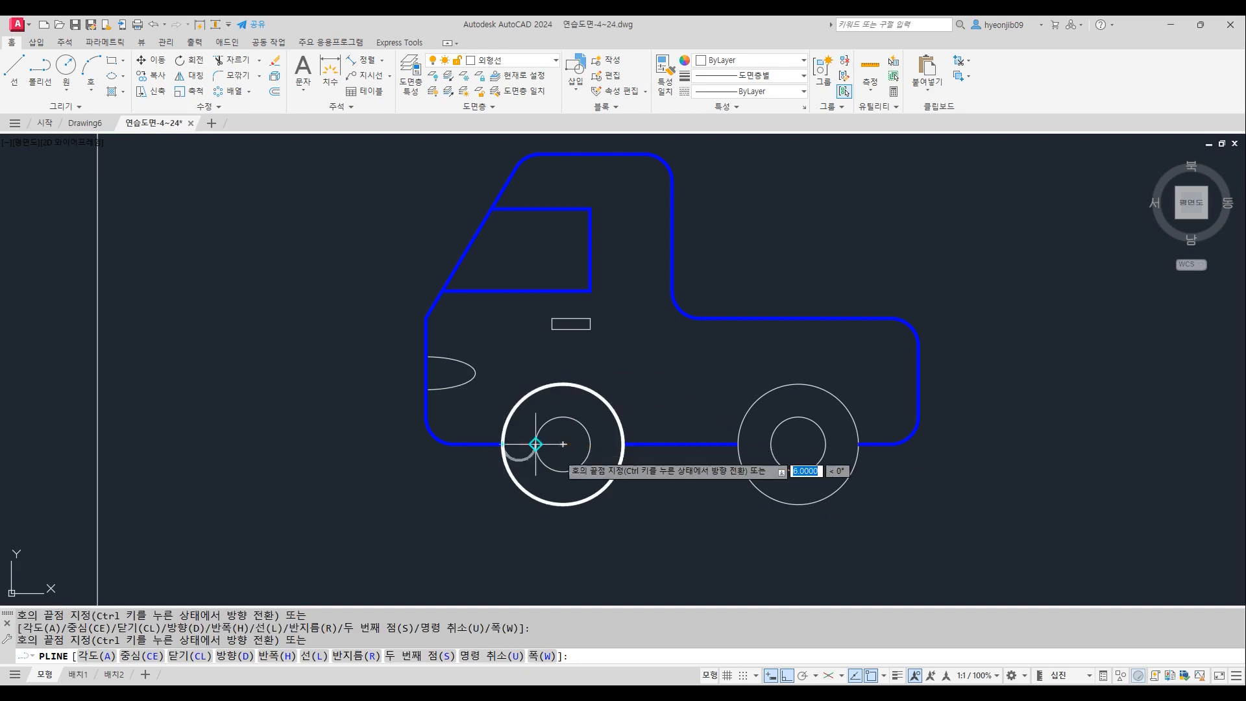
key("Escape")
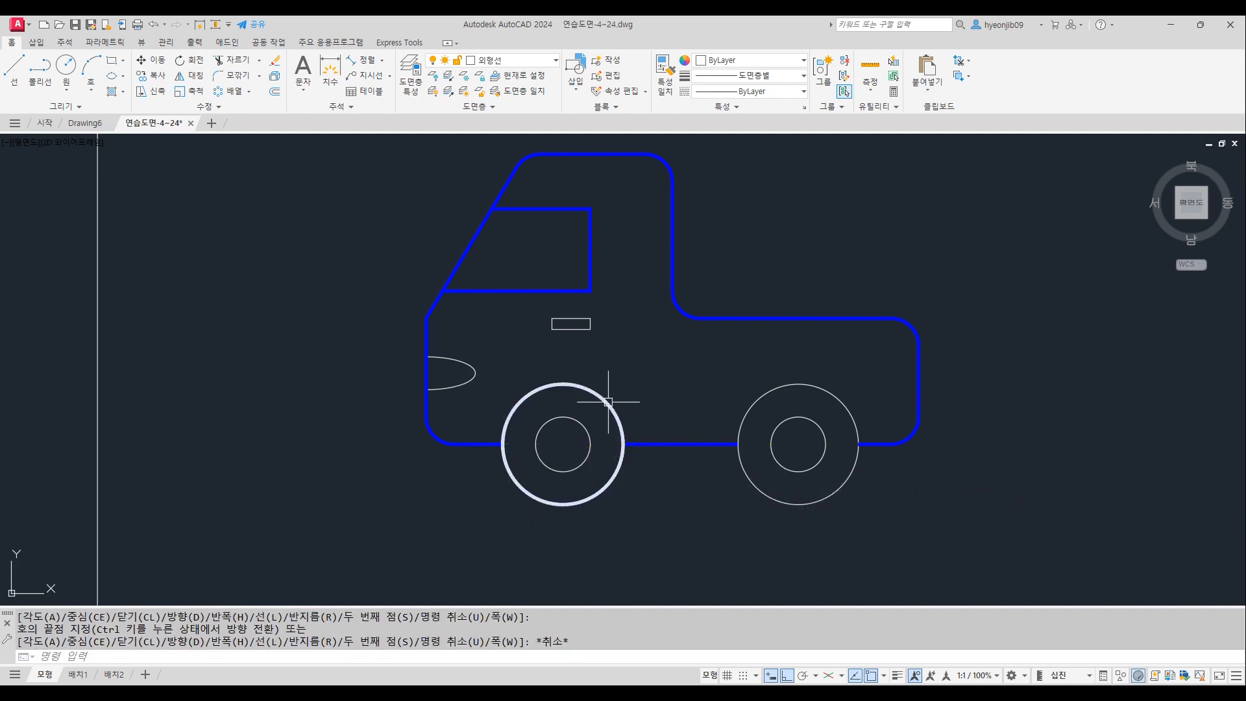
Match the properties of the front wheel's polyline circle to the truck body's outline
type("Ma")
key("Return")
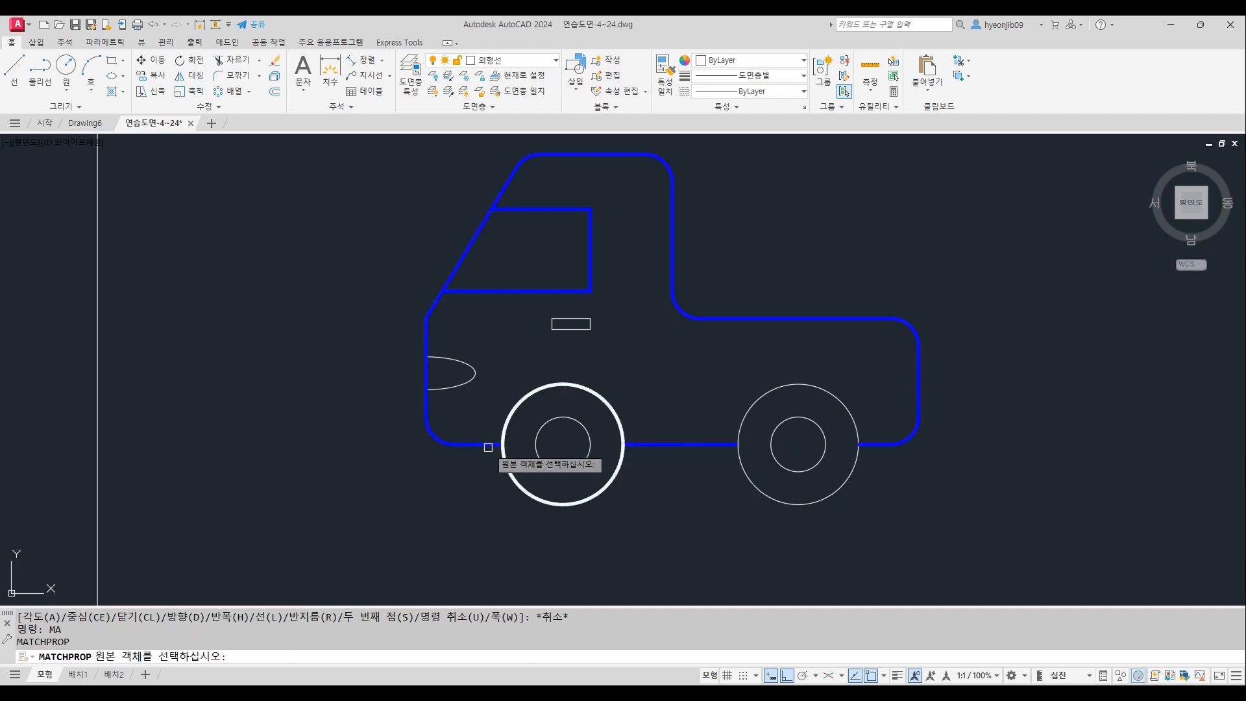
left_click(495, 443)
left_click(510, 411)
key("Return")
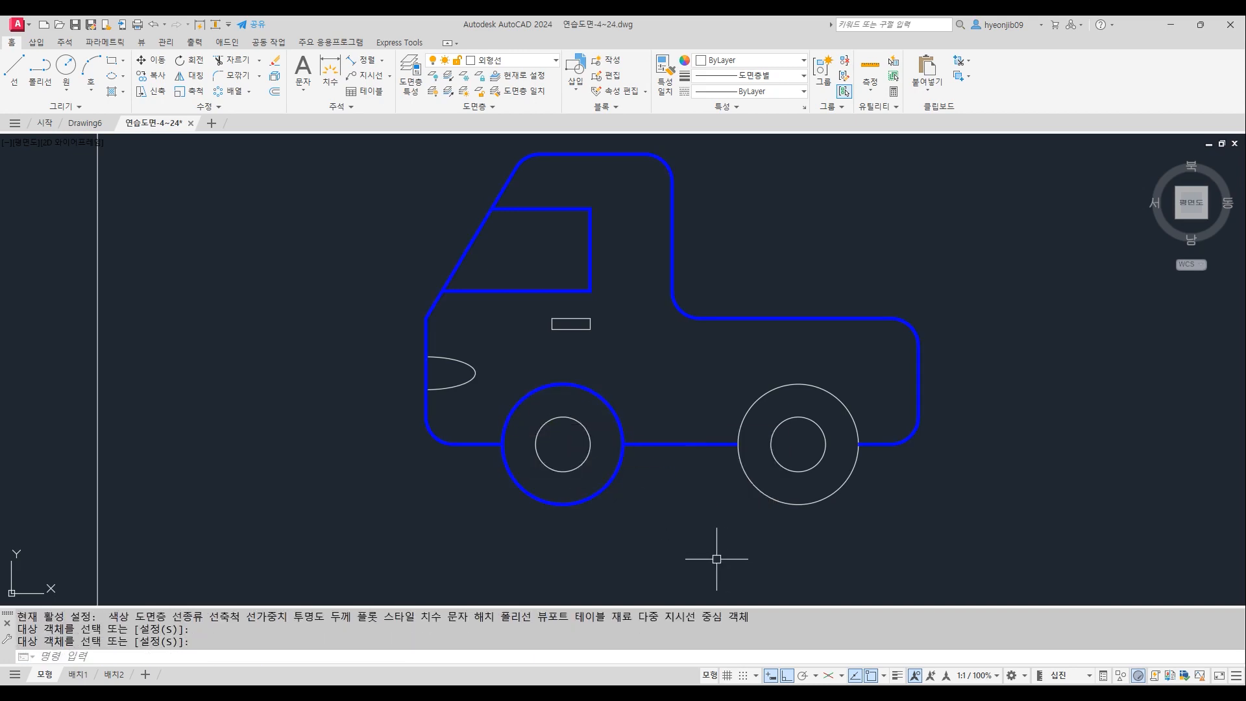
Copy the front wheel's blue polyline circle from its centre to the rear wheel's centre
type("CP")
key("Return")
left_click(613, 407)
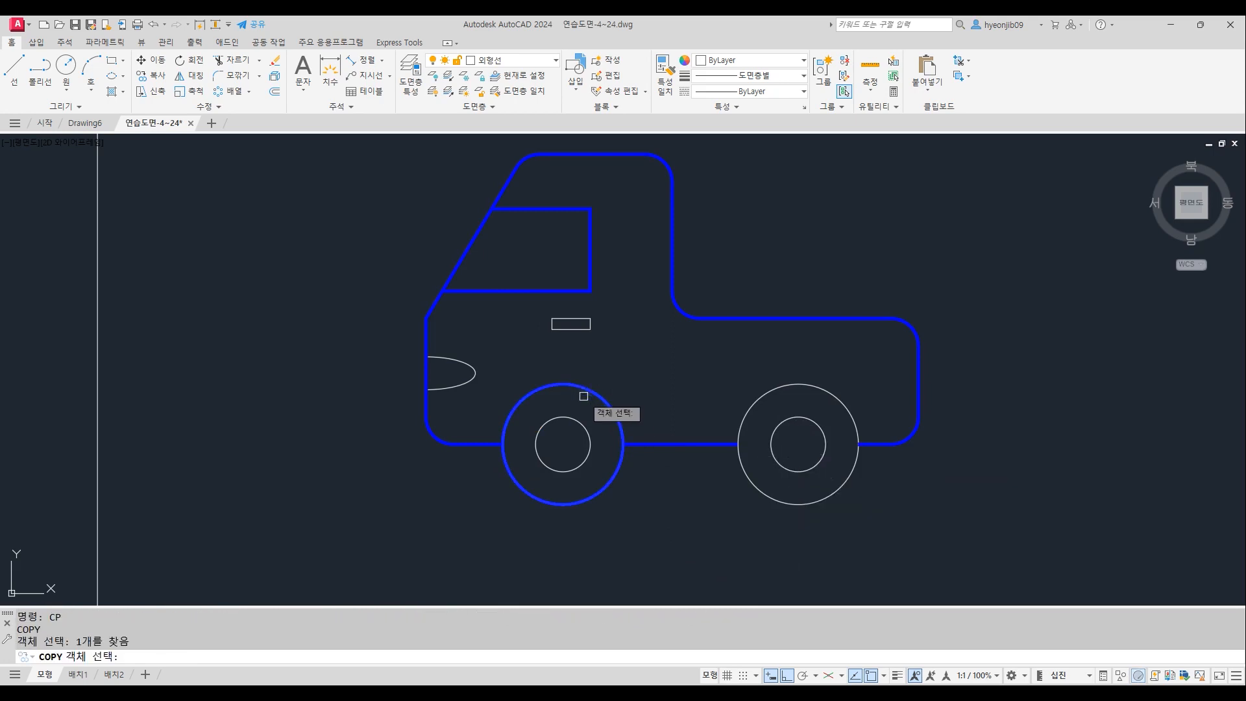
key("Return")
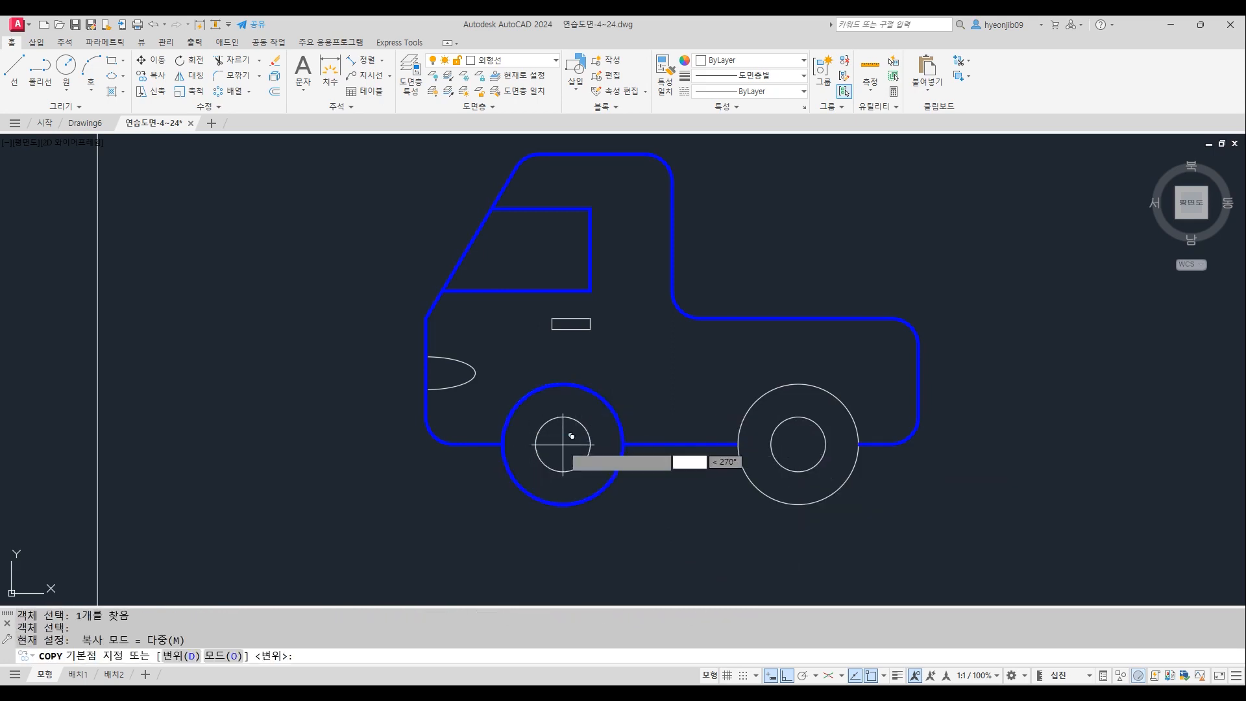
left_click(562, 444)
left_click(807, 431)
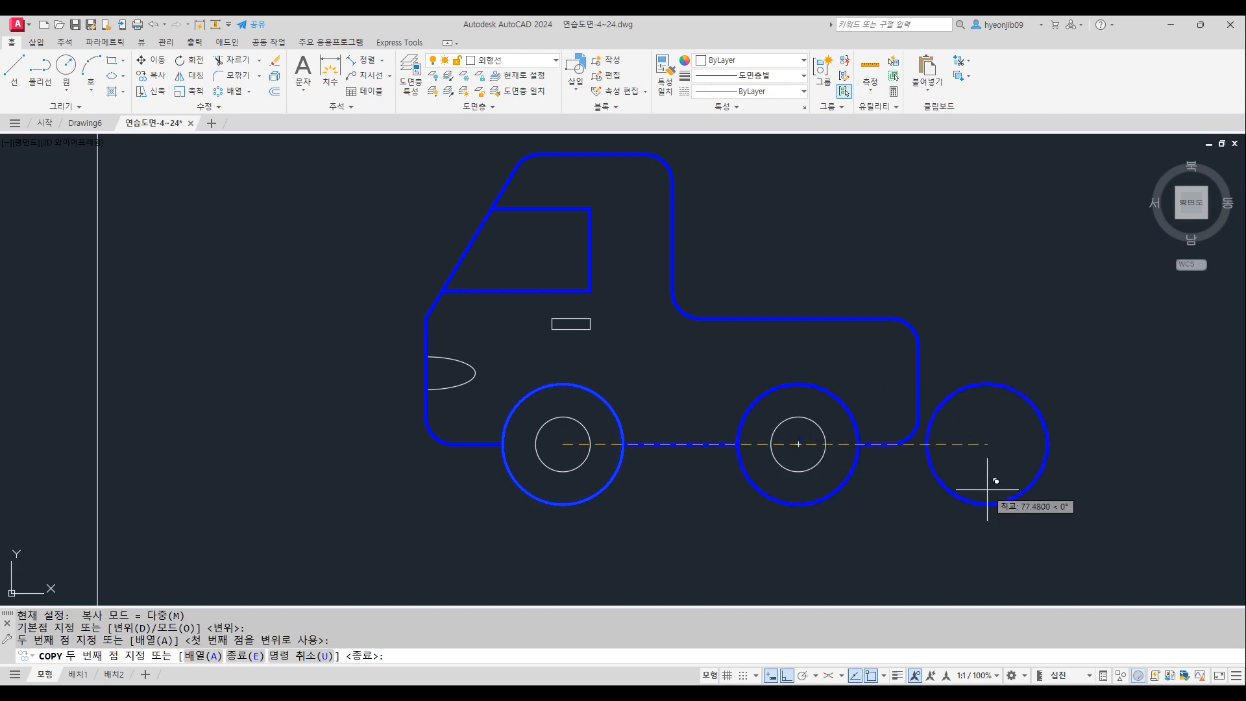
key("Return")
Fill the door handle and both inner wheel circles with a solid blue hatch at transparency 50
middle_click_drag(1023, 339, 952, 372)
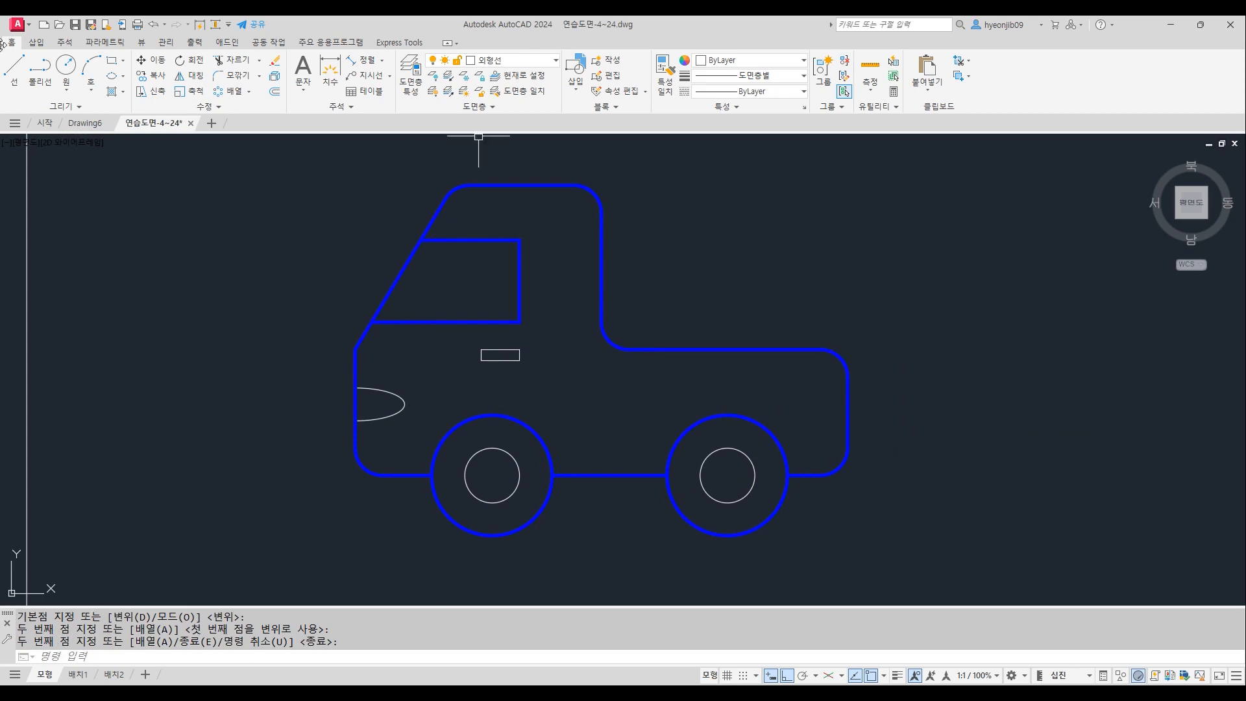
left_click(123, 92)
left_click(123, 127)
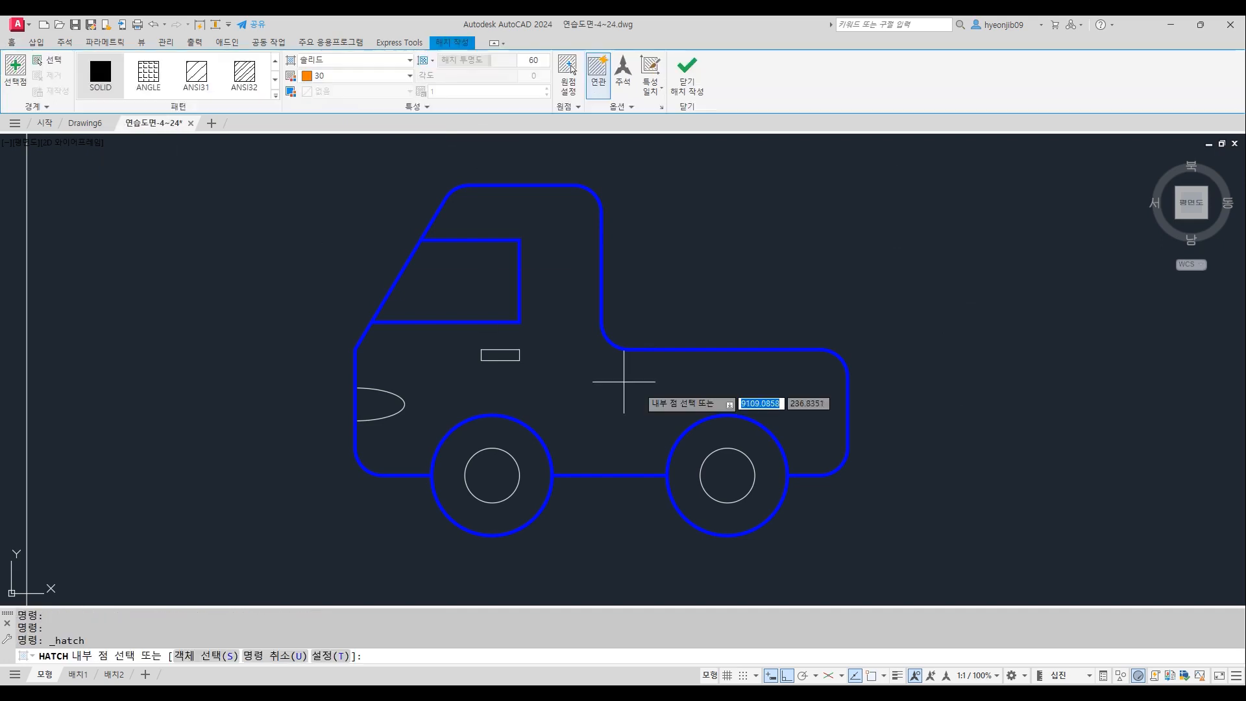
left_click(355, 77)
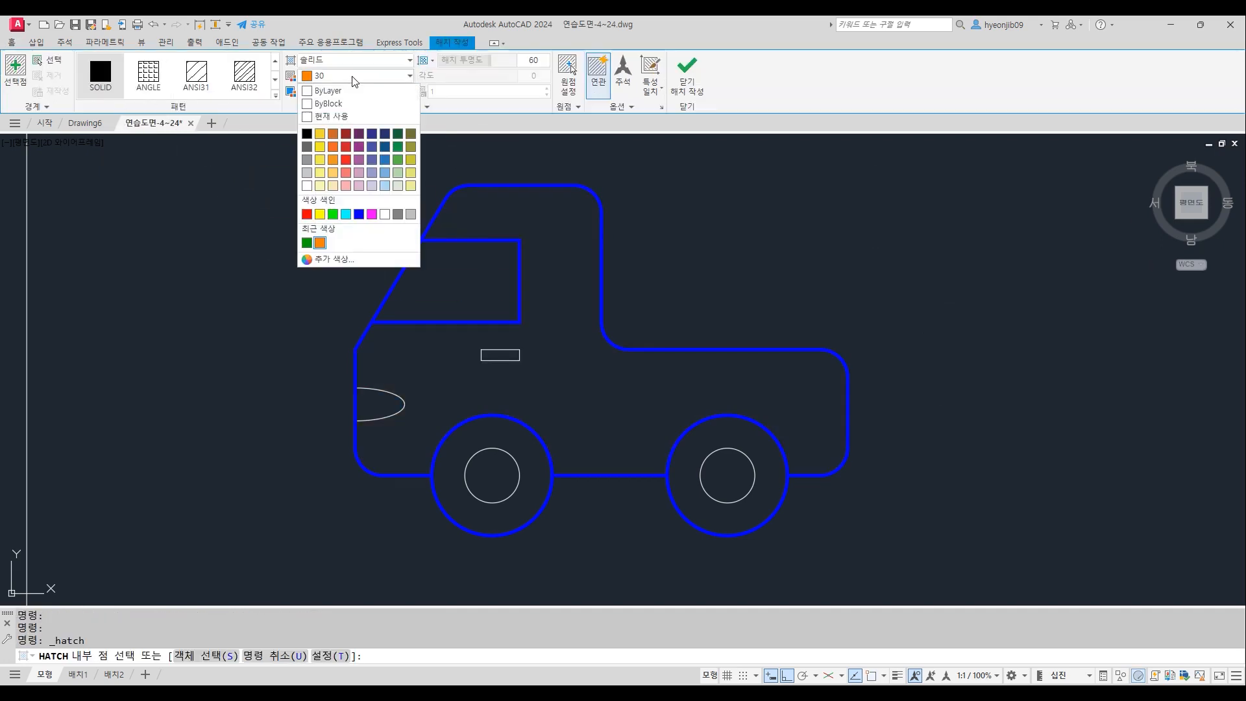
left_click(359, 215)
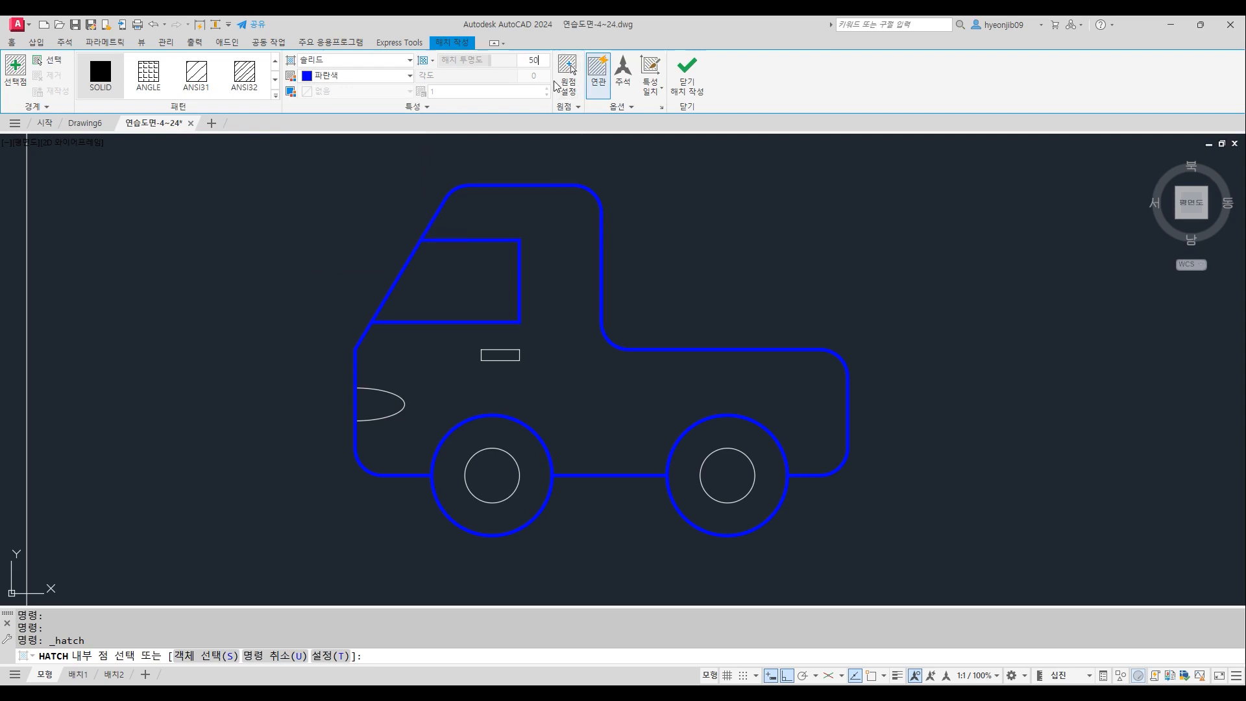
scroll(516, 363, "up", 4)
left_click(480, 288)
scroll(501, 199, "down", 3)
scroll(535, 303, "up", 2)
left_click(468, 399)
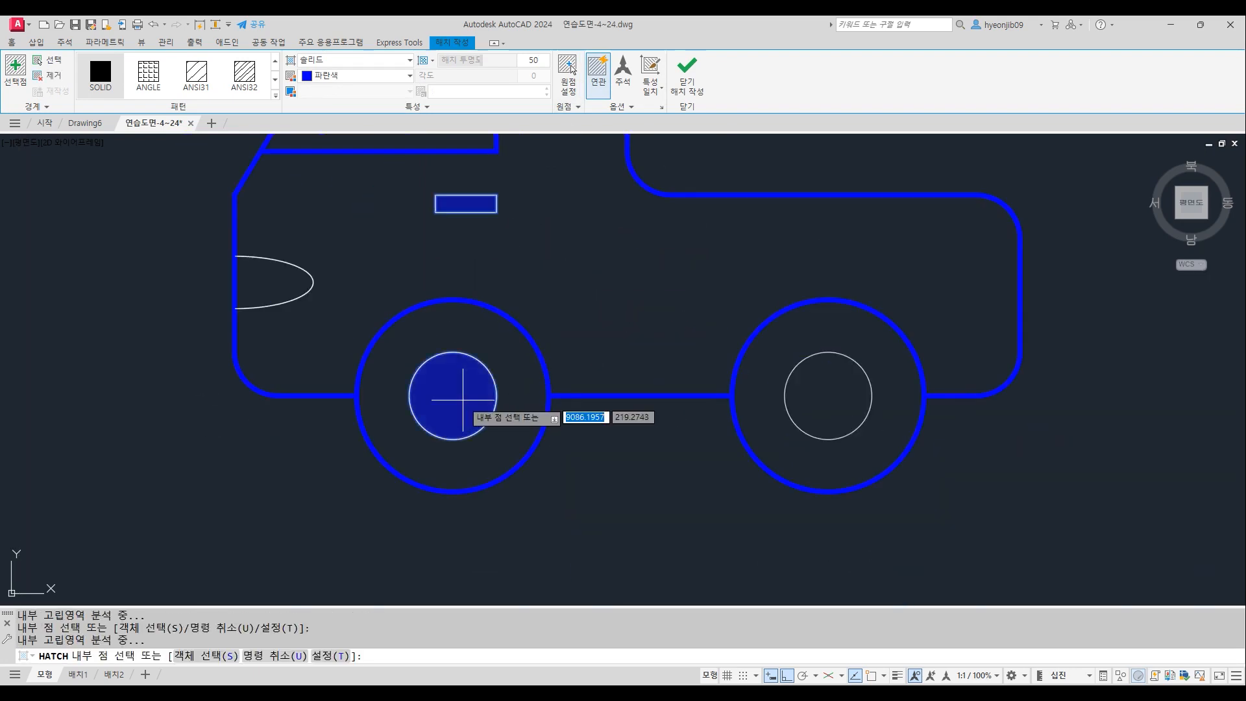
left_click(854, 406)
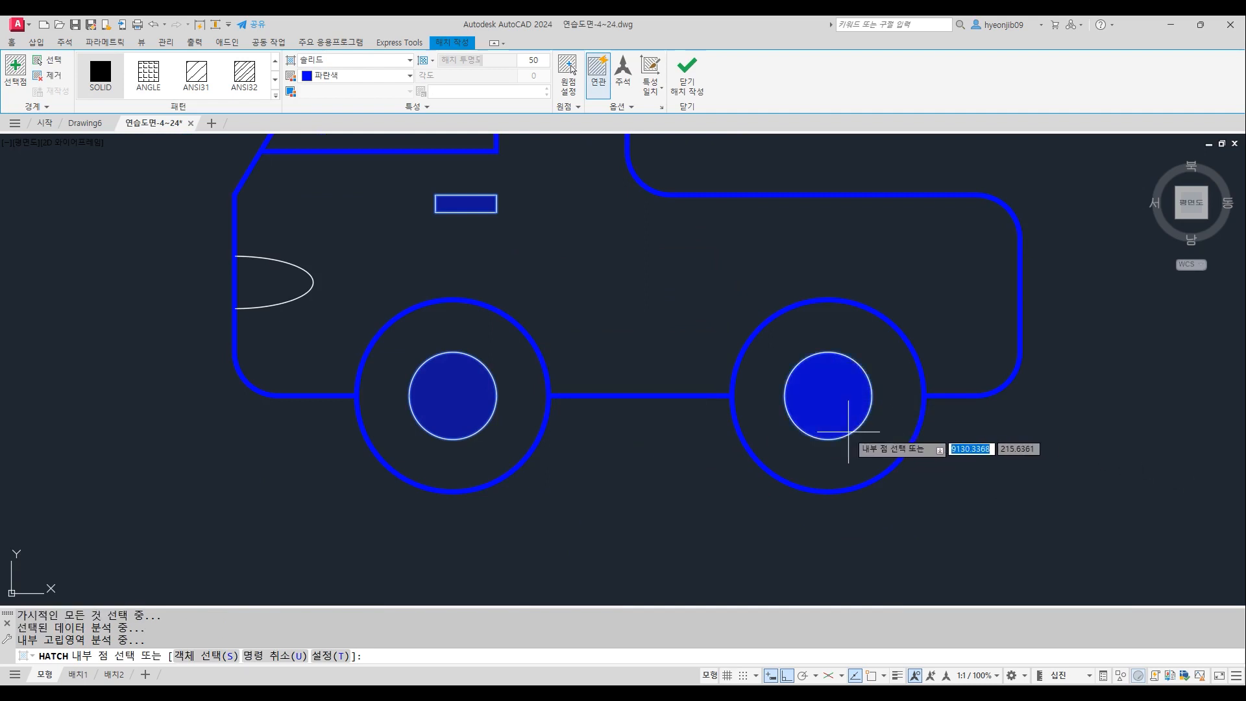
key("Return")
Draw a rectangle 36 wide and 7 high in the empty space behind the truck
scroll(534, 436, "down", 4)
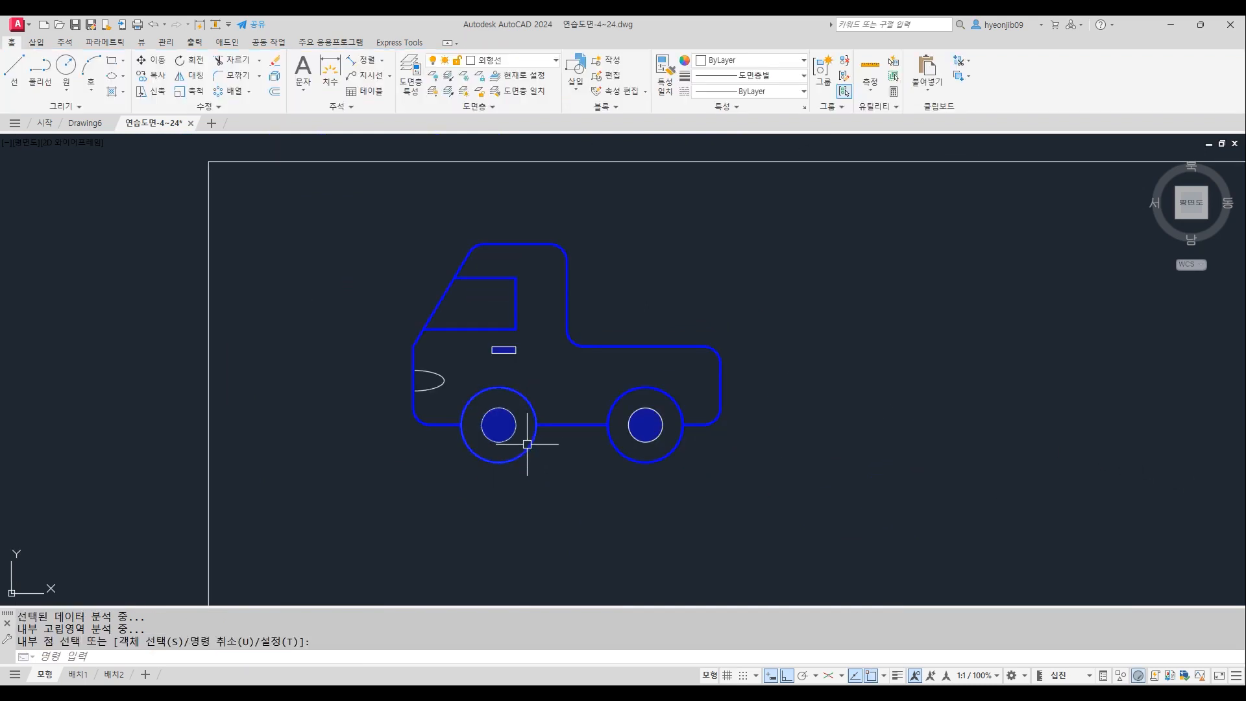
scroll(798, 412, "up", 2)
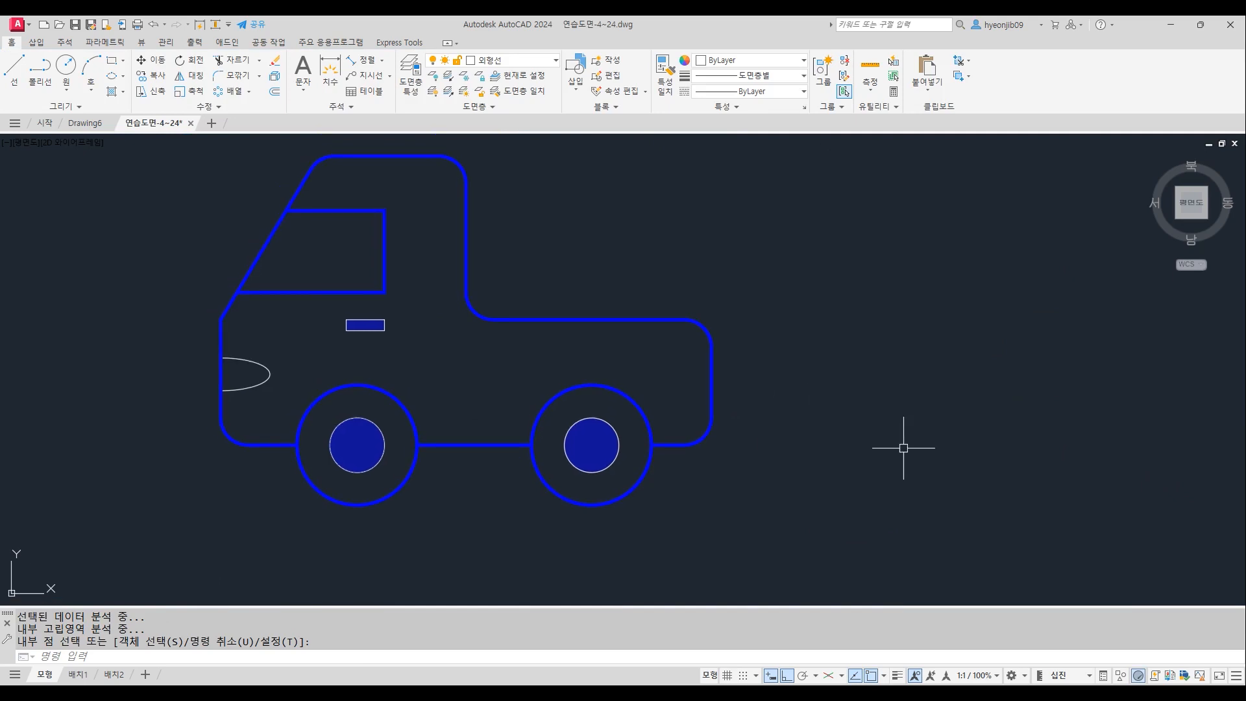
left_click(848, 421)
scroll(593, 406, "down", 2)
middle_click_drag(787, 393, 577, 382)
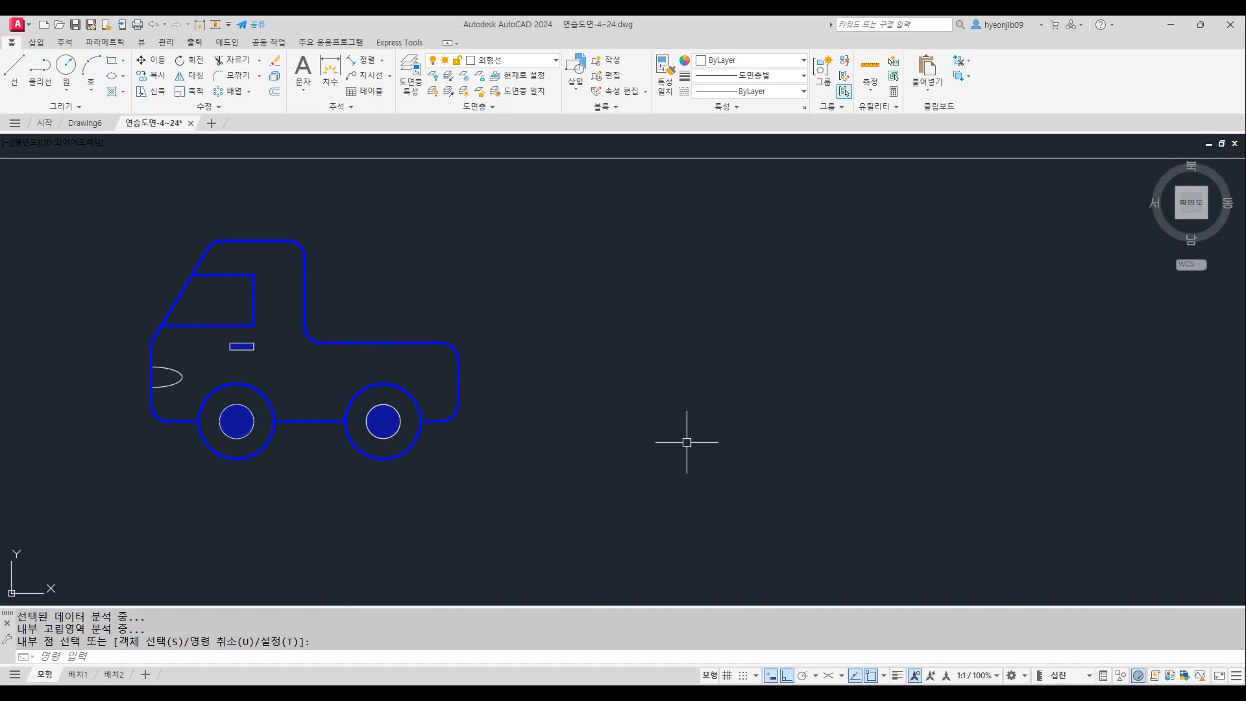
scroll(667, 442, "up", 2)
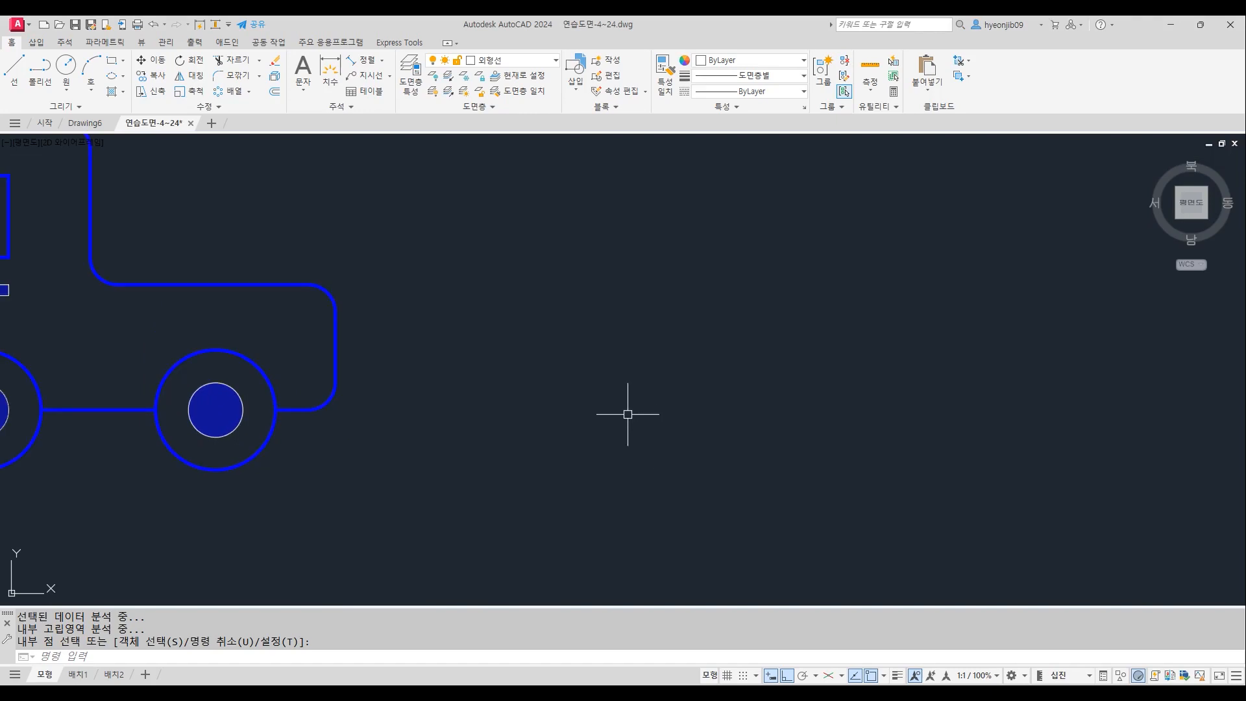
type("c")
key("Return")
left_click(572, 430)
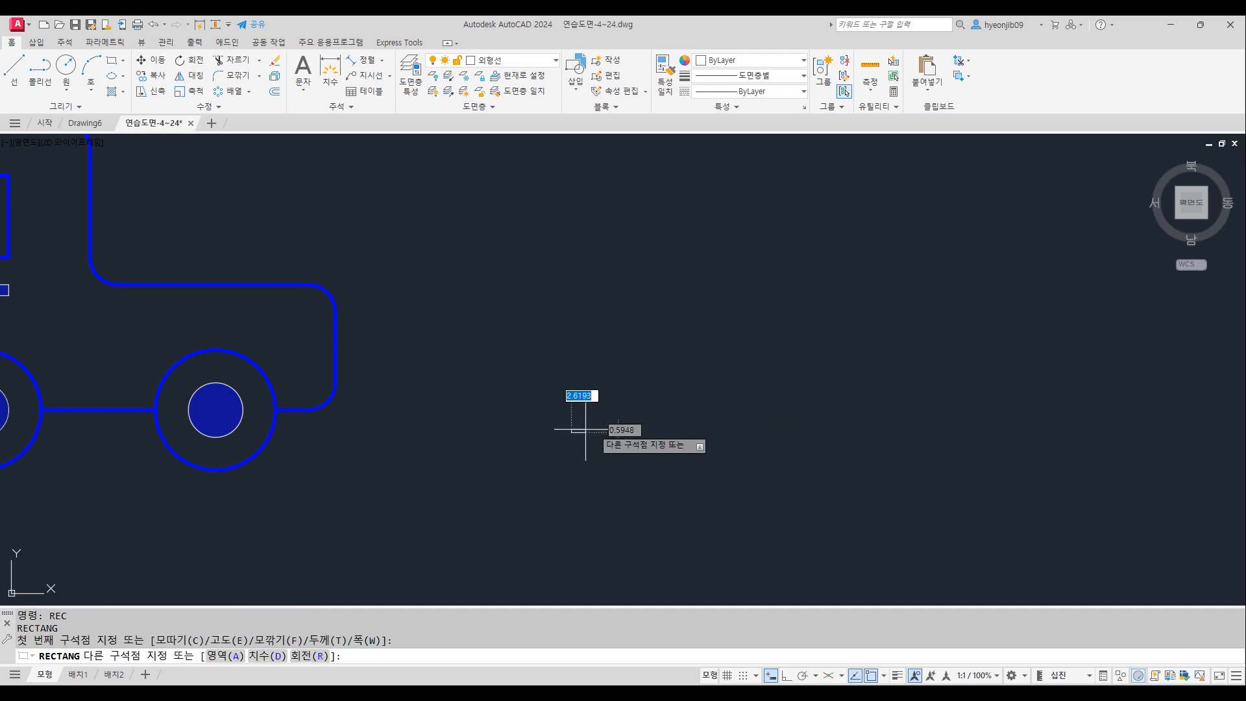
type("36")
key("Tab")
type("7")
key("Return")
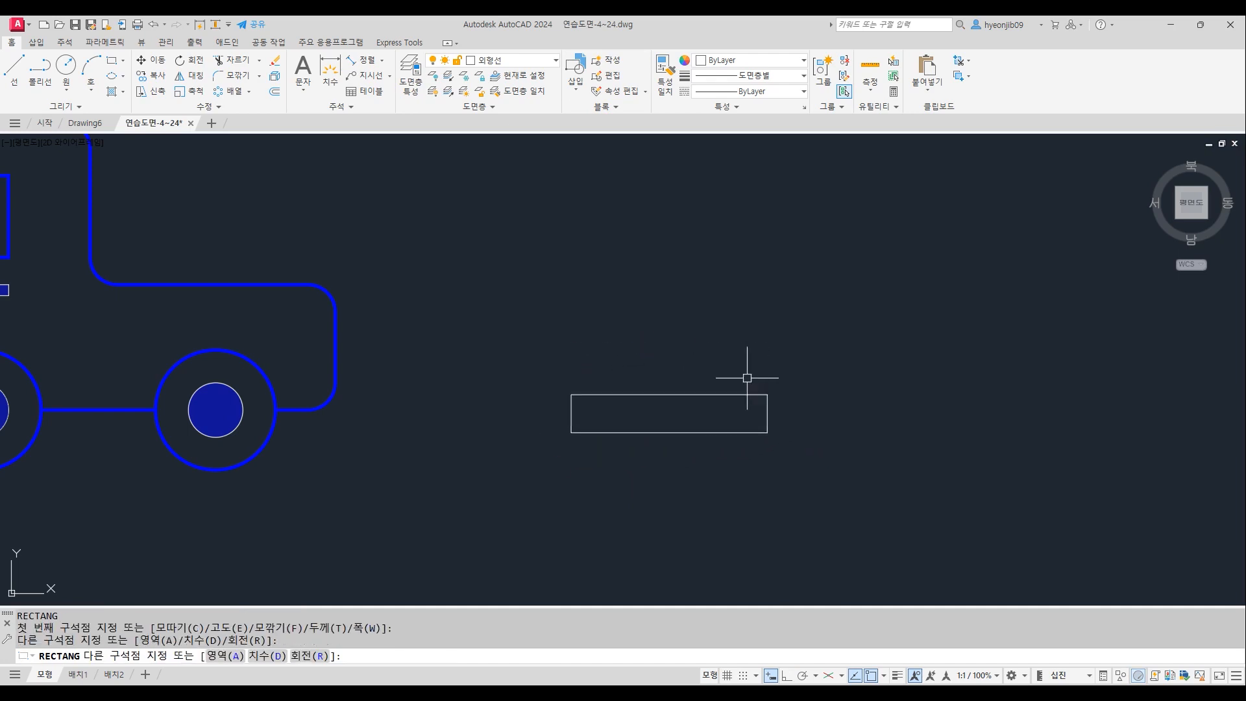
Explode the 36 by 7 rectangle into separate lines
type("x")
key("Return")
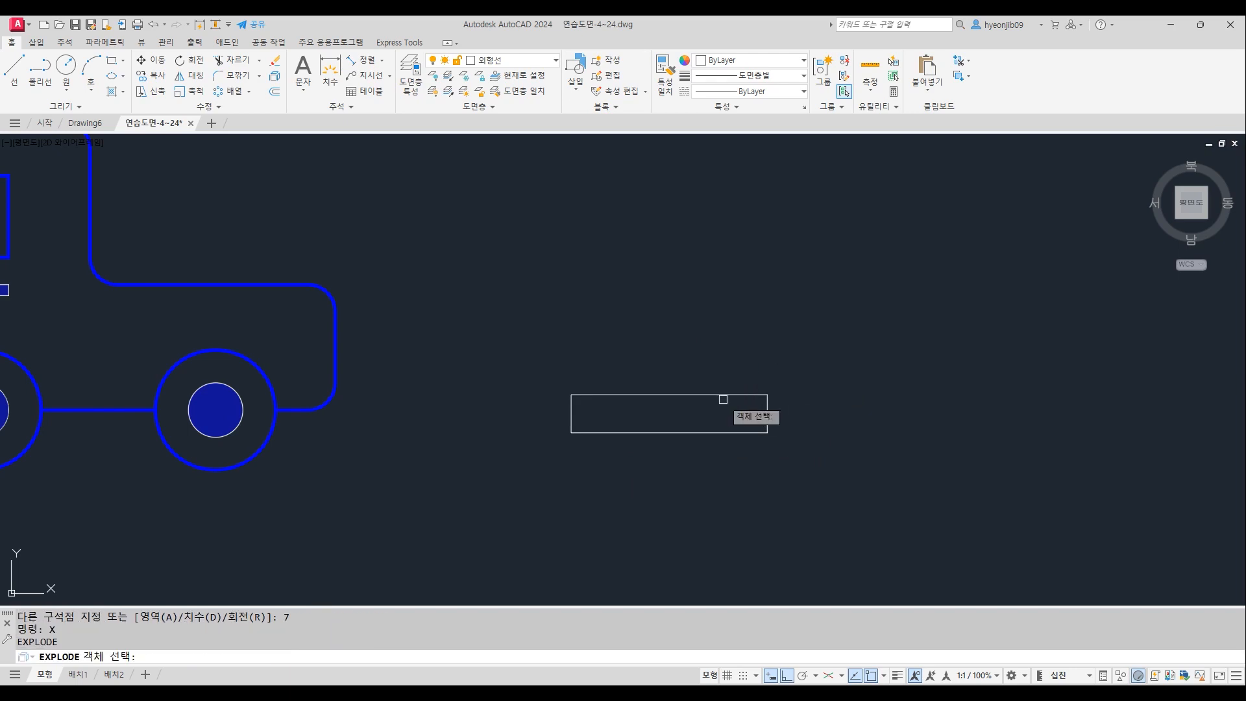
left_click(717, 397)
key("Return")
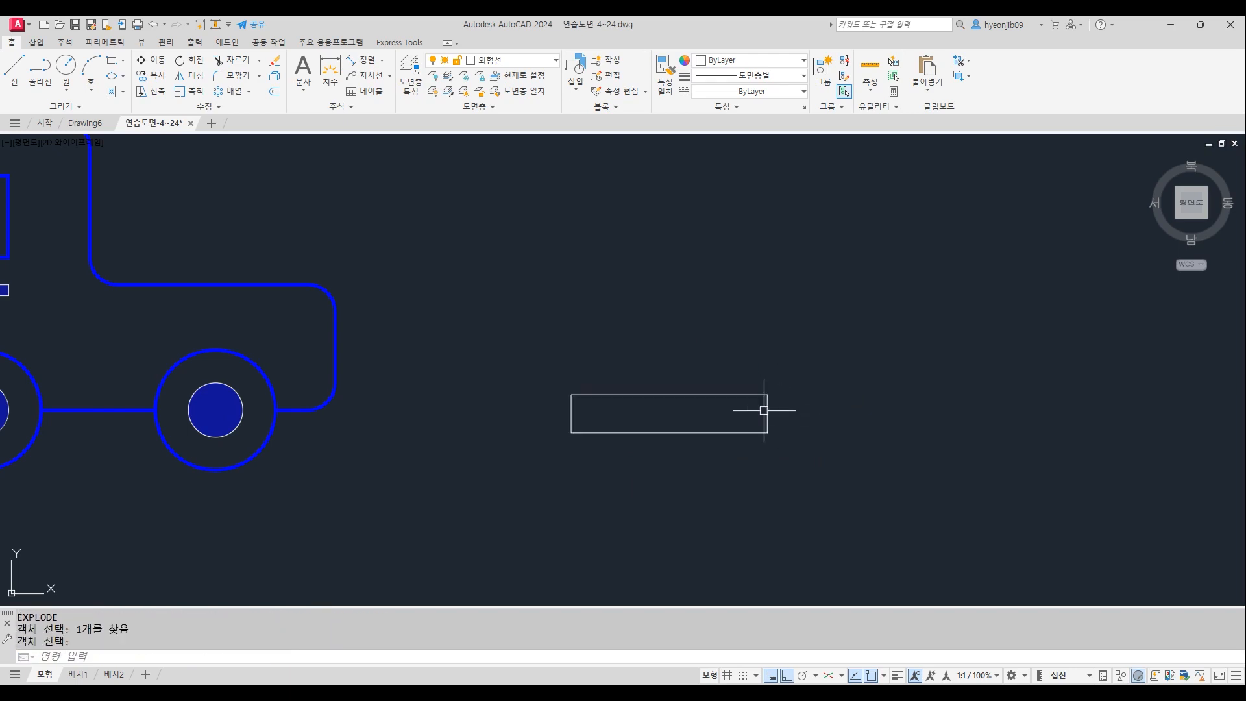
Offset the exploded rectangle's top edge upward by 50
type("o")
key("Return")
type("50")
key("Return")
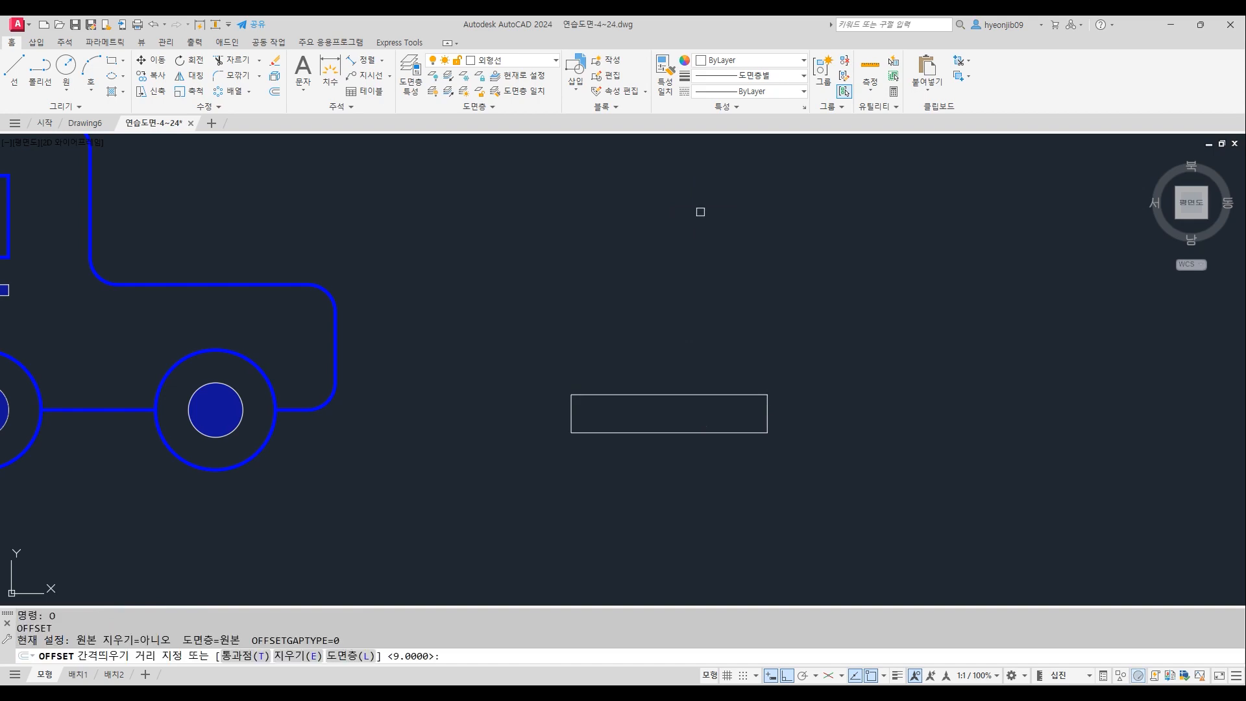
left_click(662, 394)
scroll(665, 402, "down", 3)
left_click(676, 321)
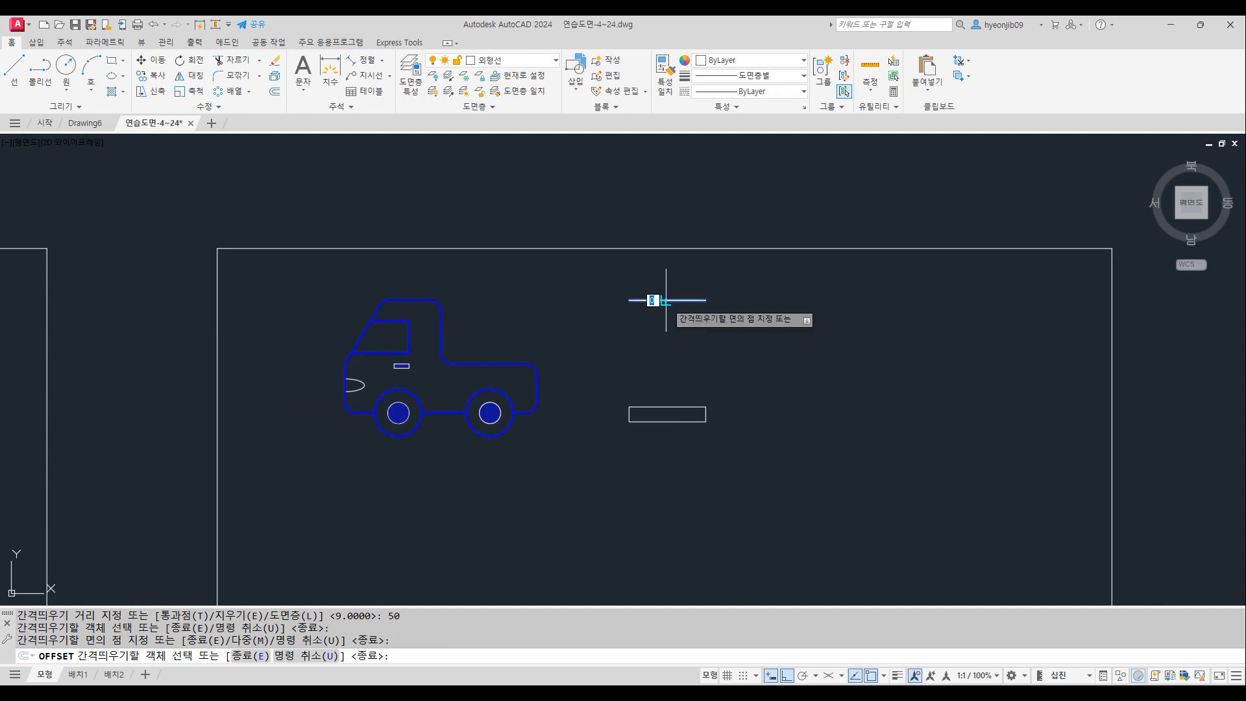
Offset the uppermost line upward by 5, and offset the resulting line upward by a further 25
left_click(667, 299)
type("5")
key("Return")
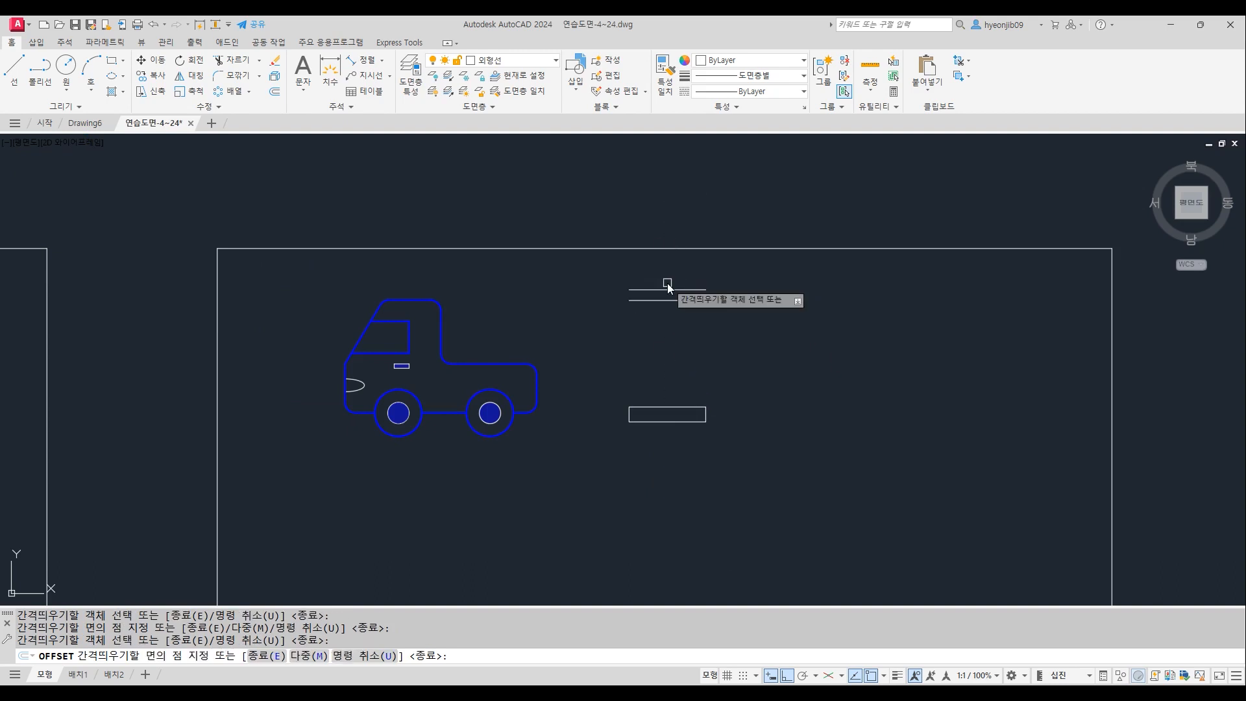
left_click(671, 290)
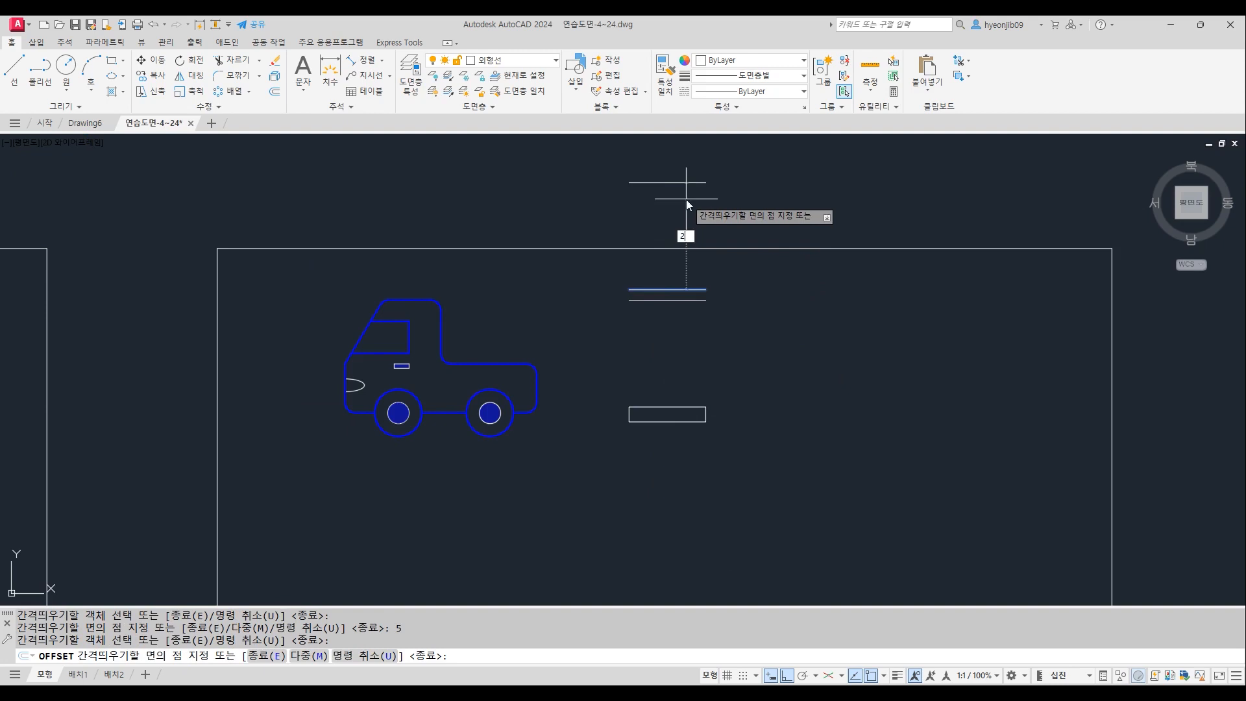
type("25")
key("Return")
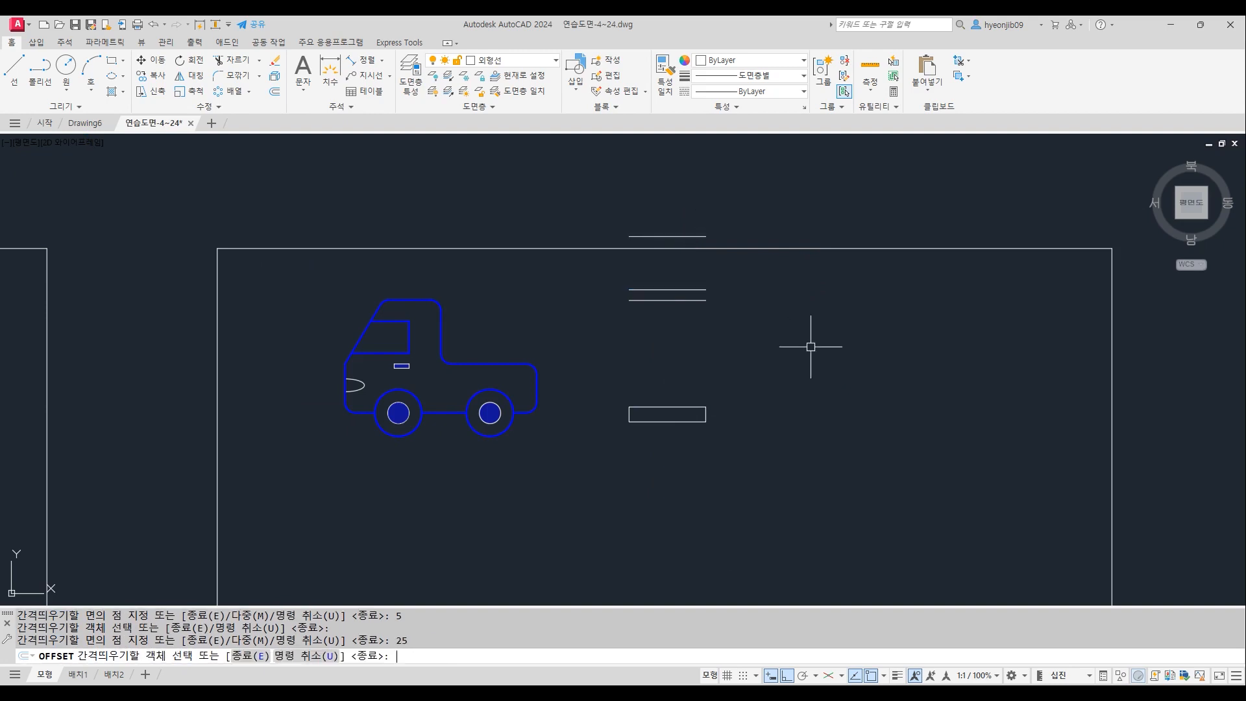
key("Return")
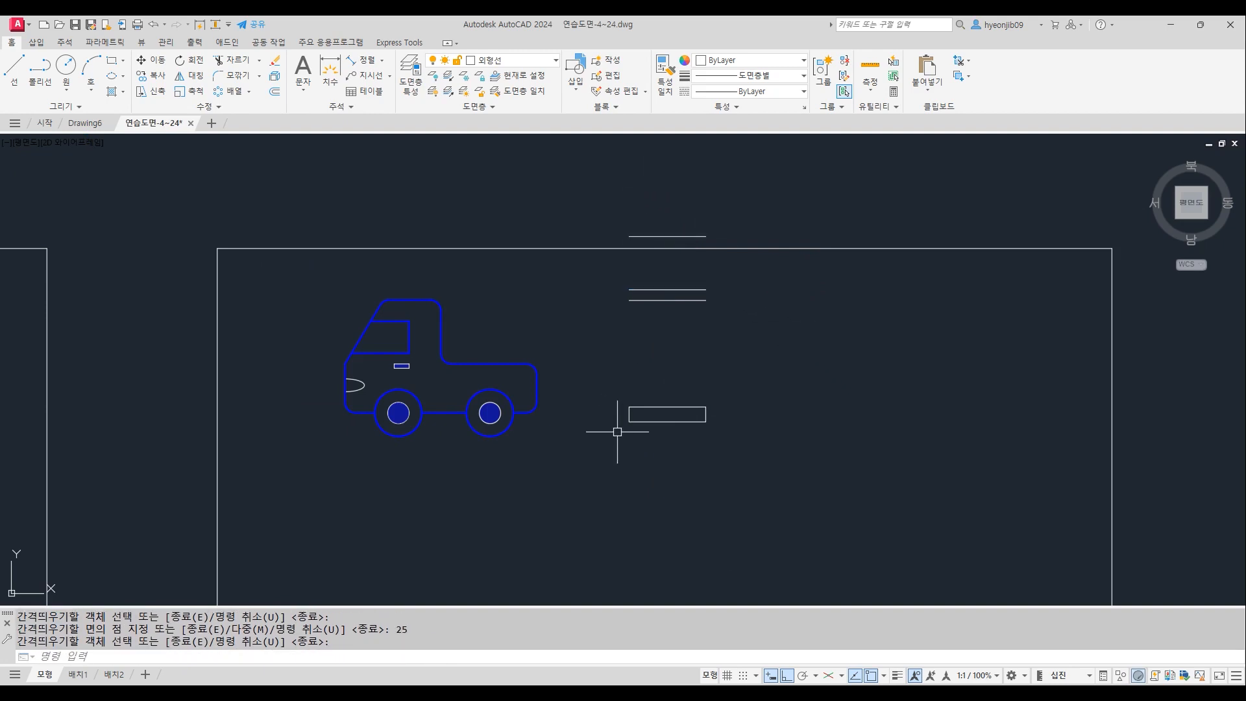
Move the 36 by 7 rectangle and the lines above it straight down by about 26
type("m")
key("Return")
left_click(590, 187)
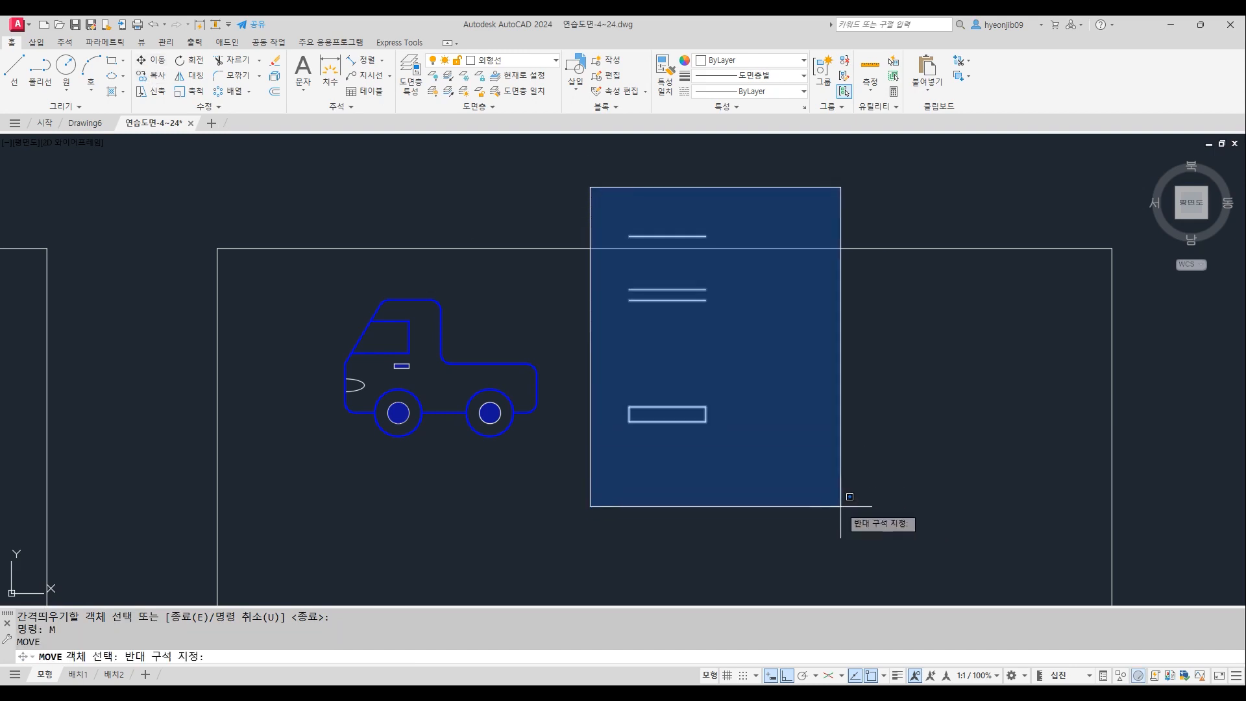
left_click(841, 506)
key("Return")
left_click(800, 342)
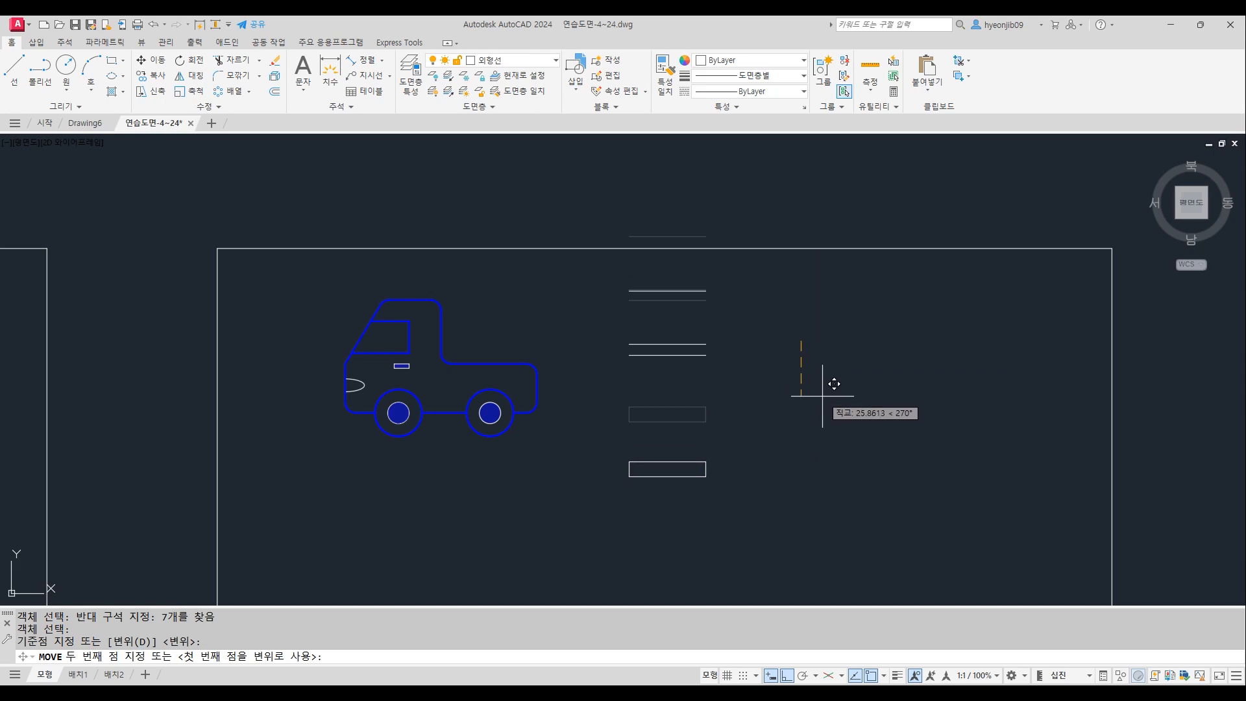
left_click(822, 395)
Draw a vertical line from the midpoint of the rectangle's bottom edge to the midpoint of the uppermost line
scroll(685, 431, "up", 2)
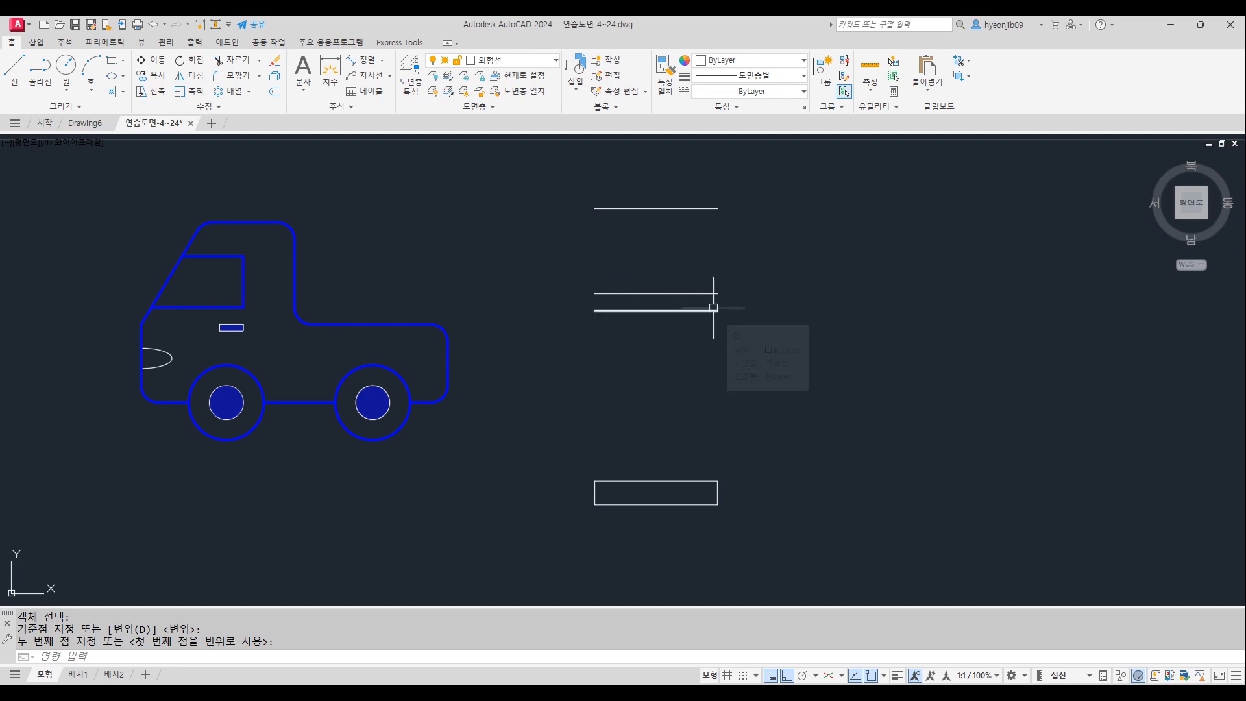
type("l")
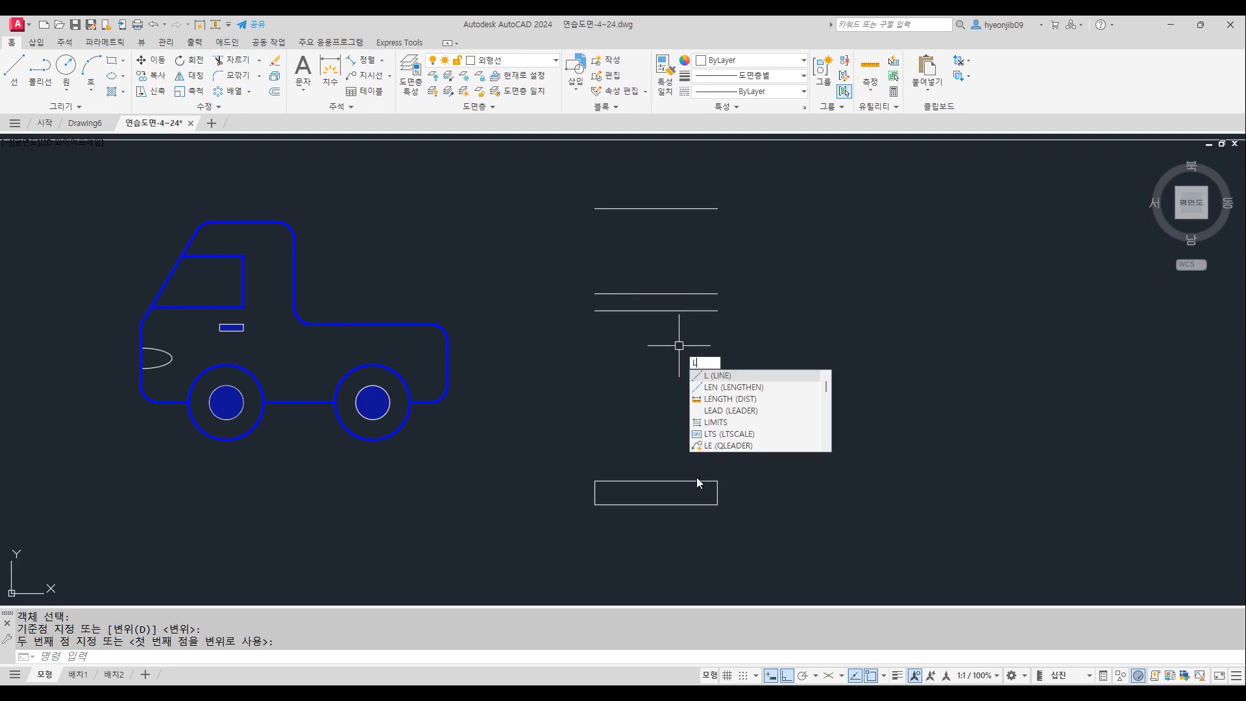
key("Return")
left_click(656, 504)
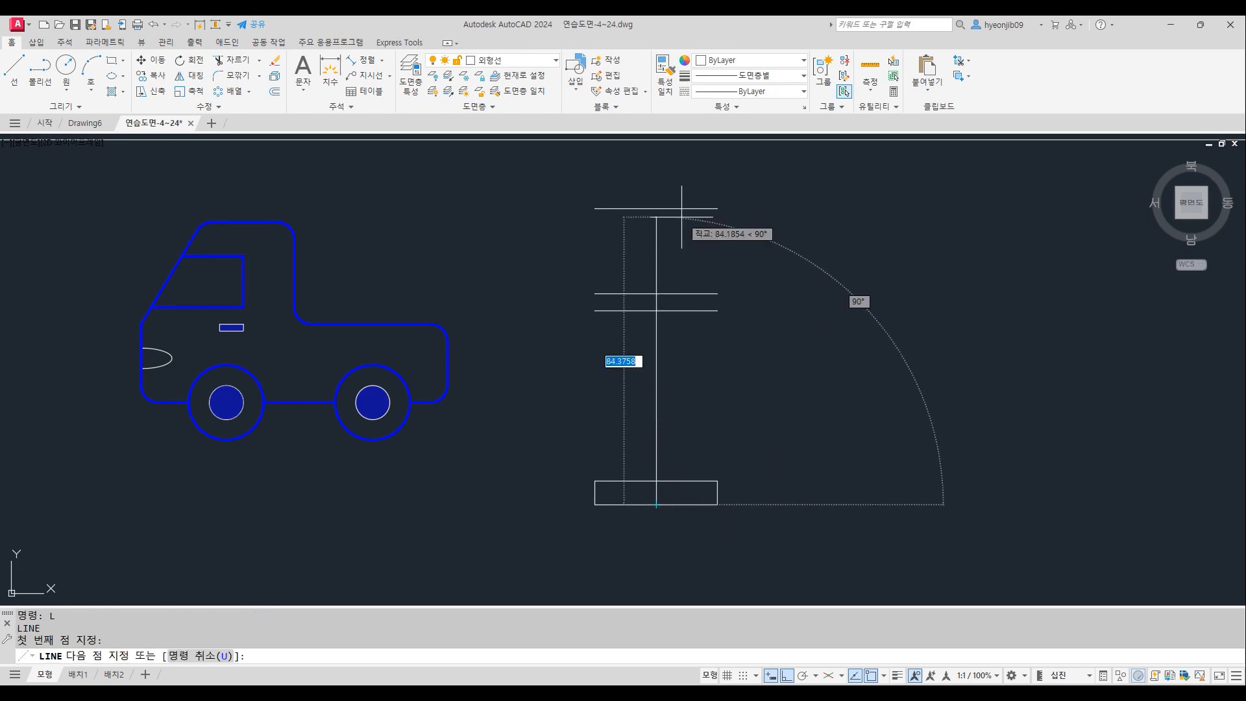
left_click(656, 209)
key("Return")
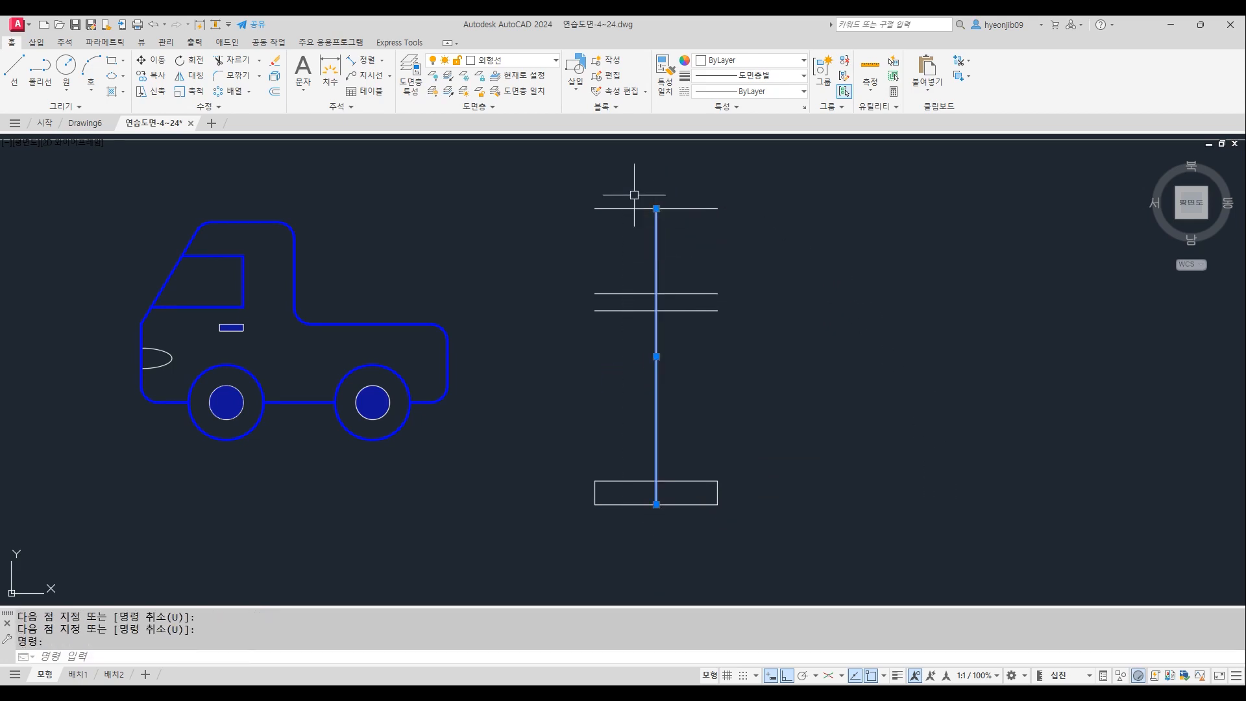
Put the vertical middle line on the red dash-dot centre line layer
left_click(519, 60)
left_click(493, 169)
key("Escape")
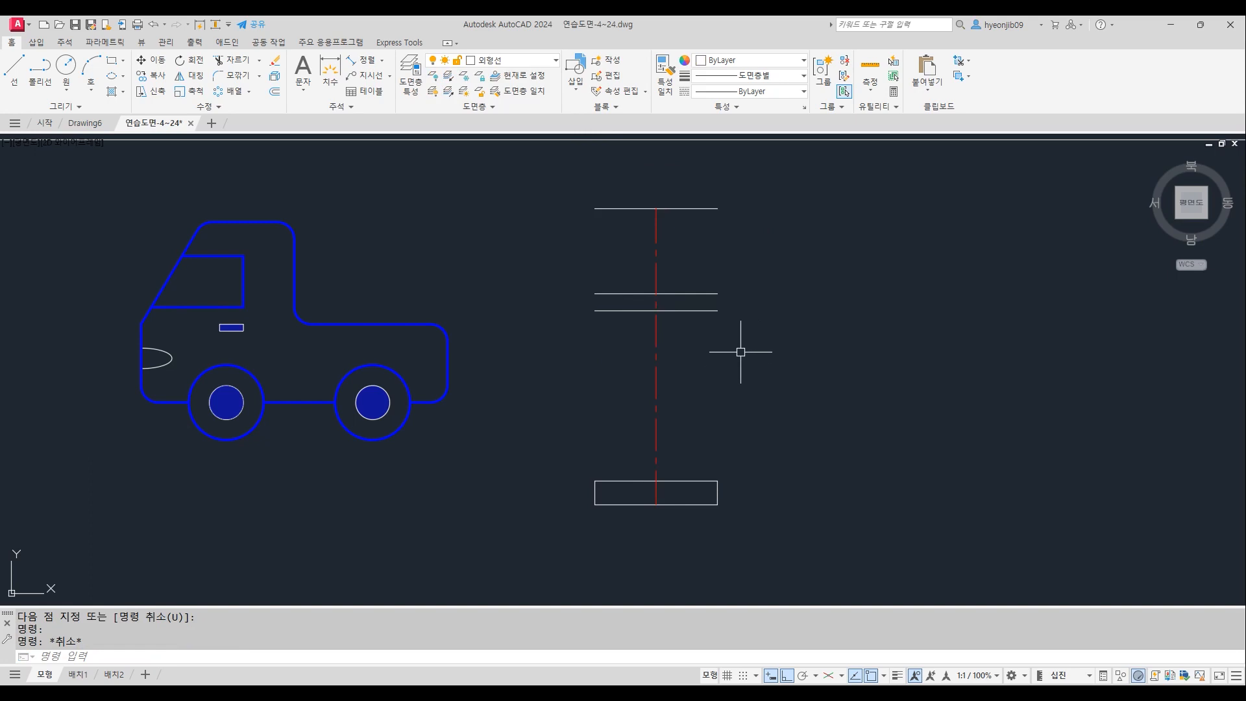
Offset the vertical centre line by 12 to both sides
key("Return")
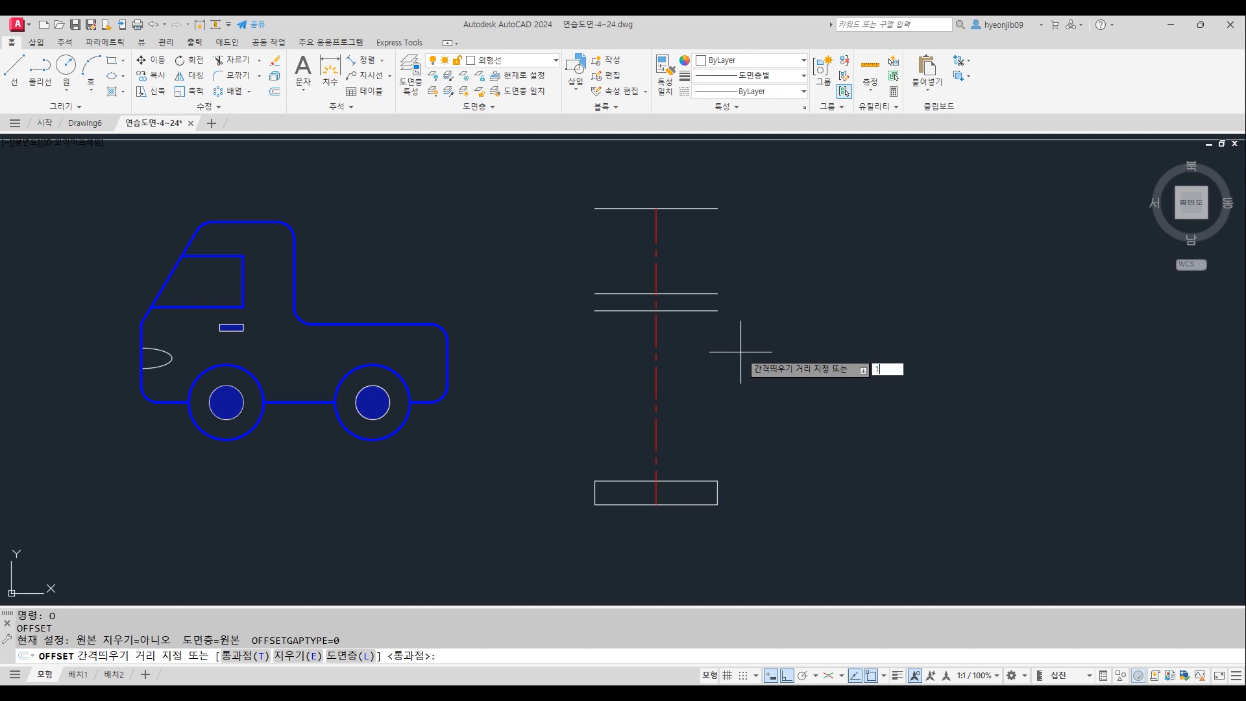
key("Return")
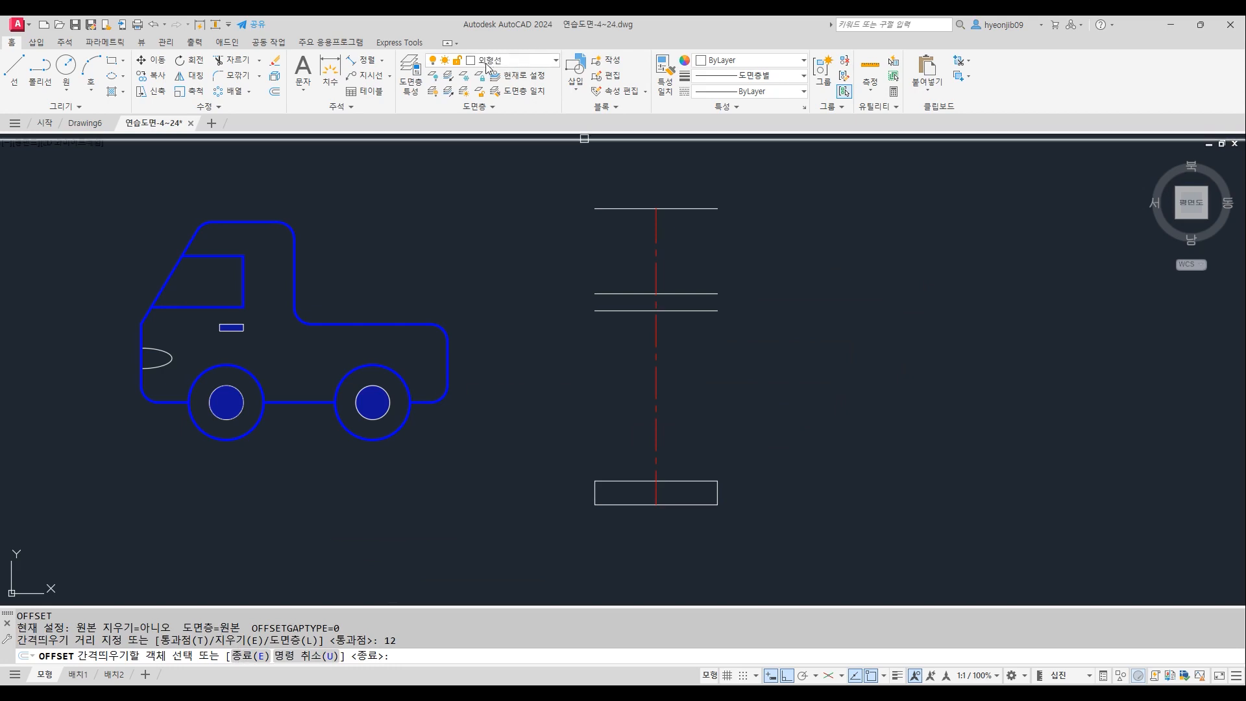
left_click(656, 246)
left_click(613, 241)
left_click(658, 259)
left_click(700, 259)
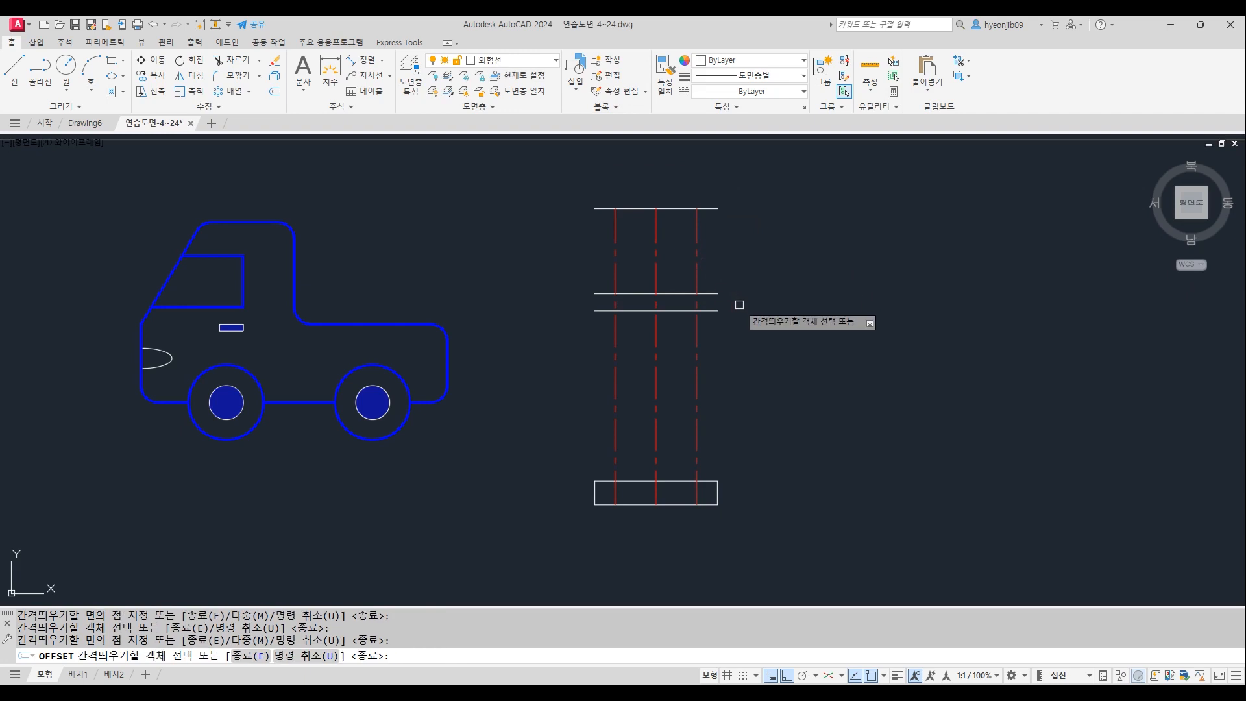
key("Return")
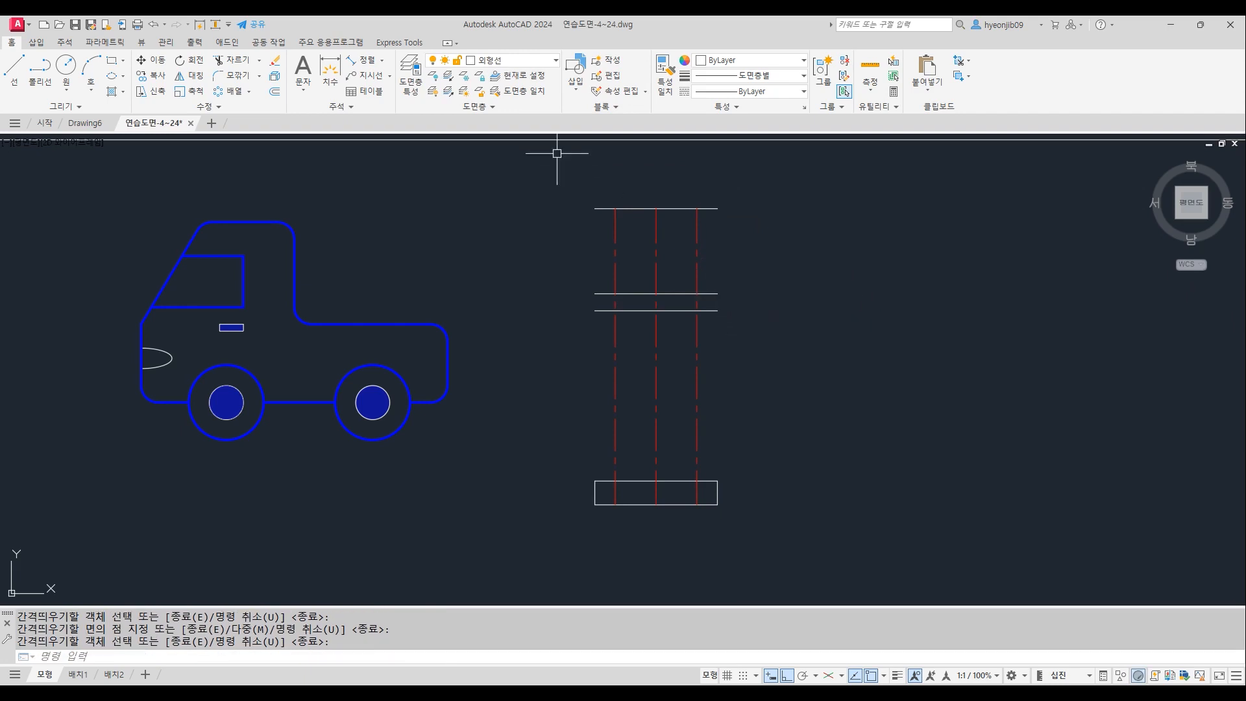
Trim the offset centre lines and the two middle horizontal lines so that a closed 24 by 5 rectangle remains between them
scroll(690, 291, "up", 2)
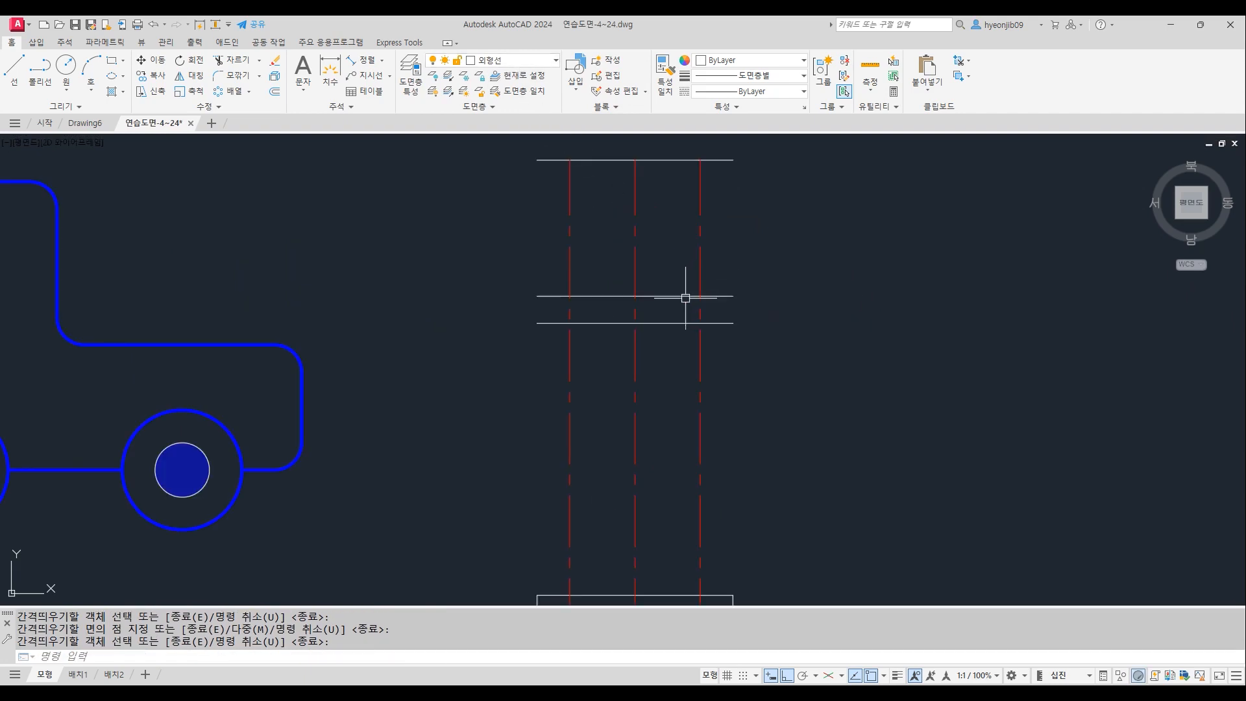
type("tr")
key("Return")
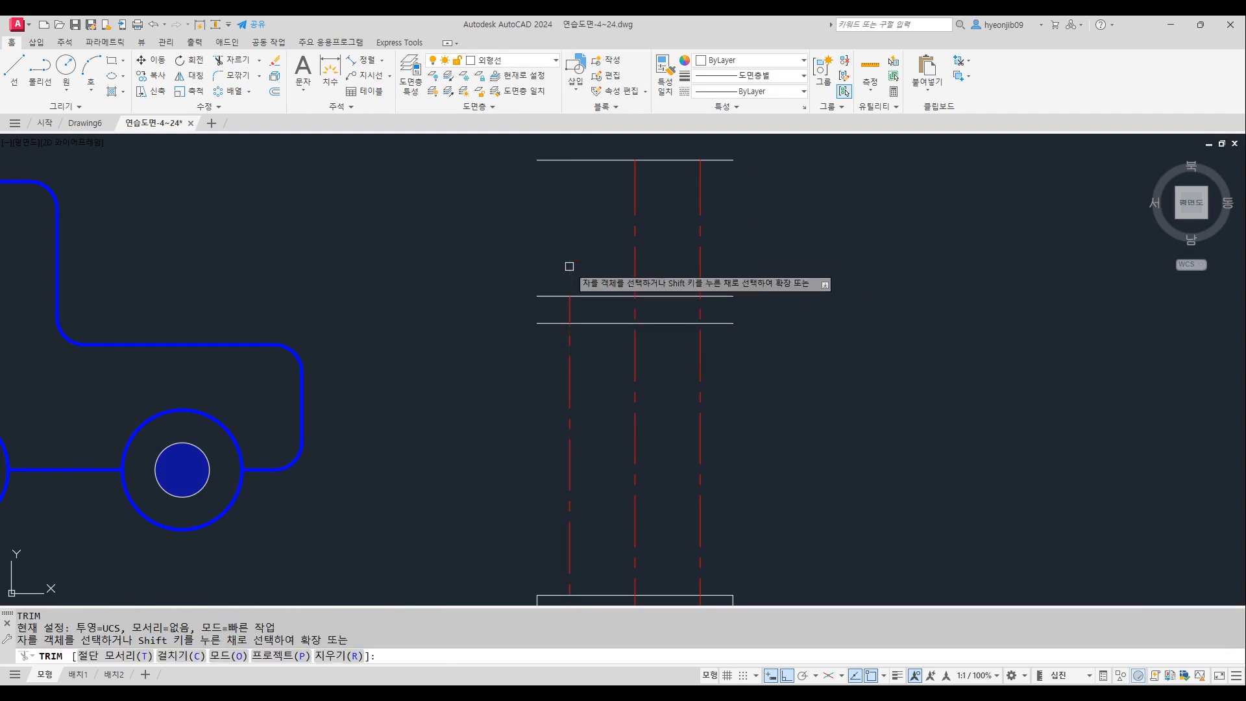
left_click(569, 267)
left_click(569, 349)
left_click(551, 322)
left_click(551, 298)
left_click(703, 275)
left_click(719, 296)
left_click(716, 323)
left_click(700, 354)
key("Return")
Match the properties of the small rectangle's top edge onto its two red side edges
scroll(695, 308, "up", 4)
type("ma")
key("Return")
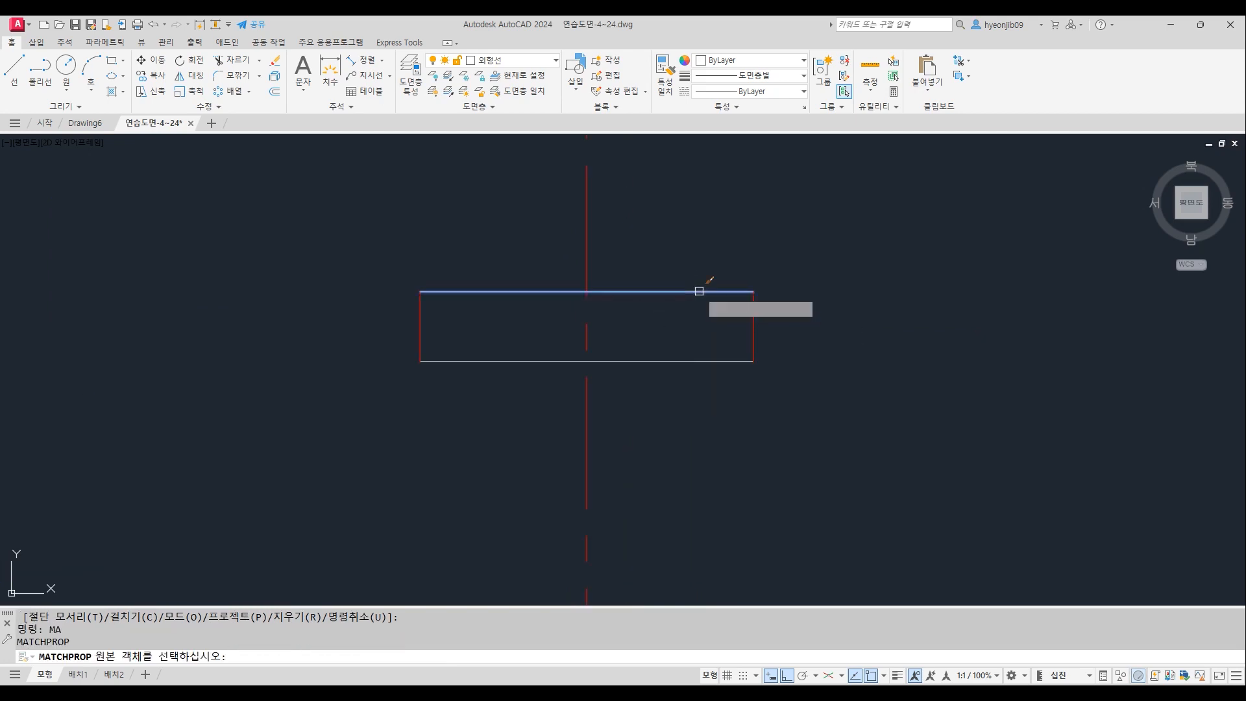
left_click(696, 292)
left_click(752, 316)
left_click(423, 323)
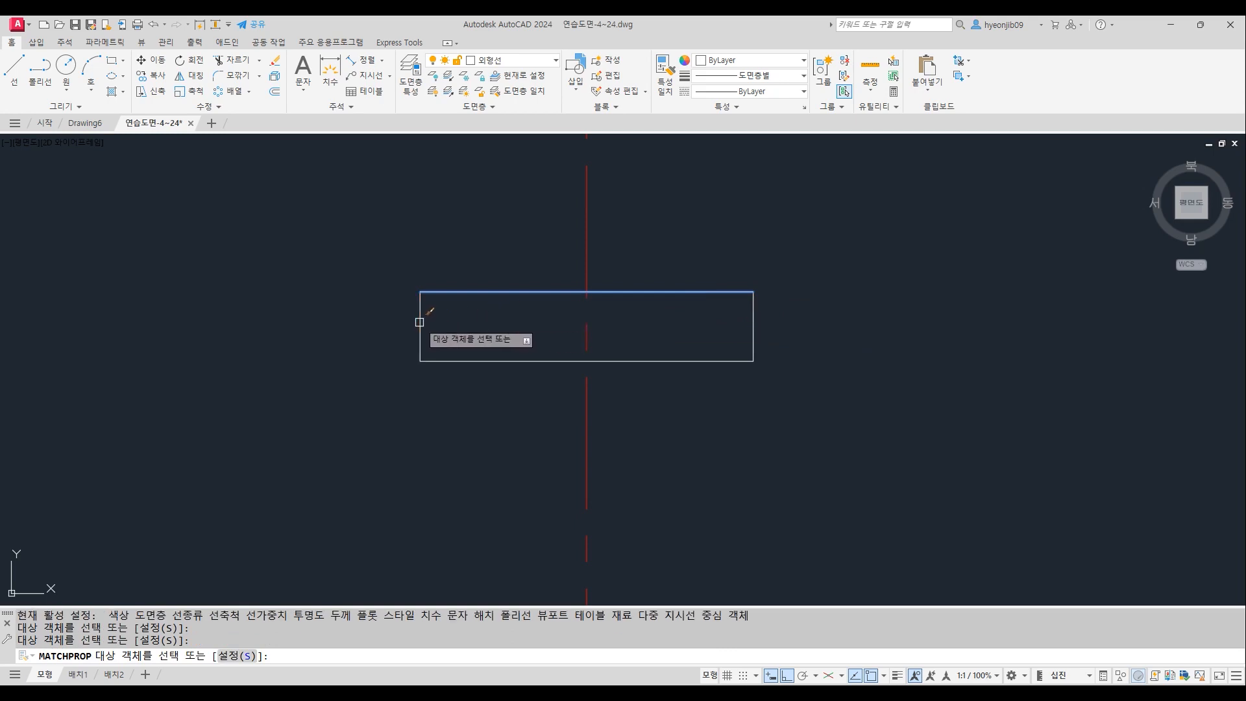
key("Return")
Delete the two leftover red segments inside the base rectangle, keeping the centre line
scroll(721, 236, "down", 5)
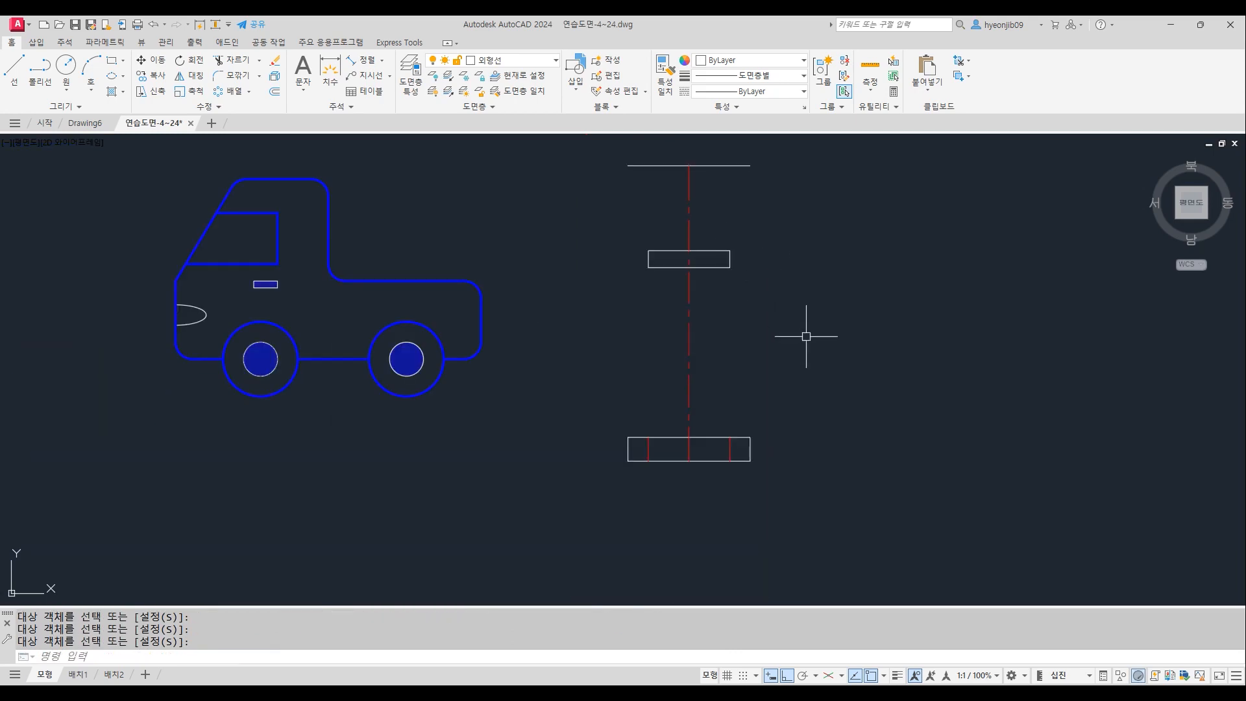
left_click(730, 449)
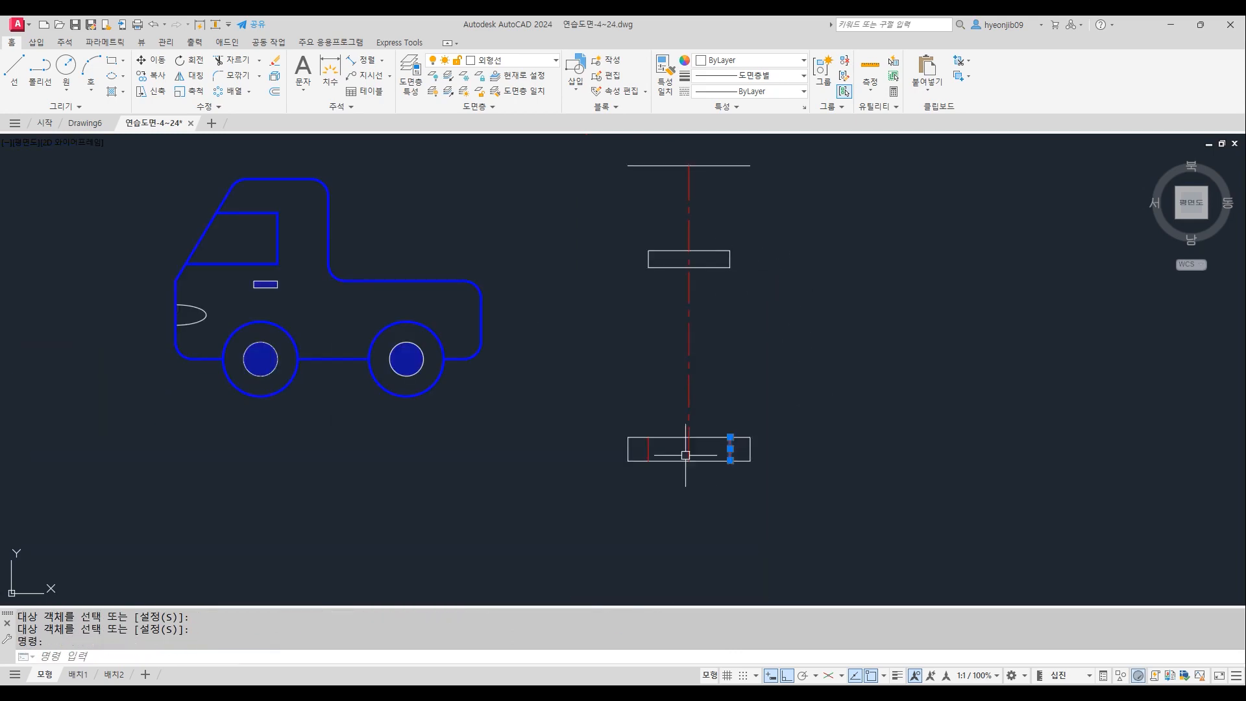
left_click(648, 450)
key("Delete")
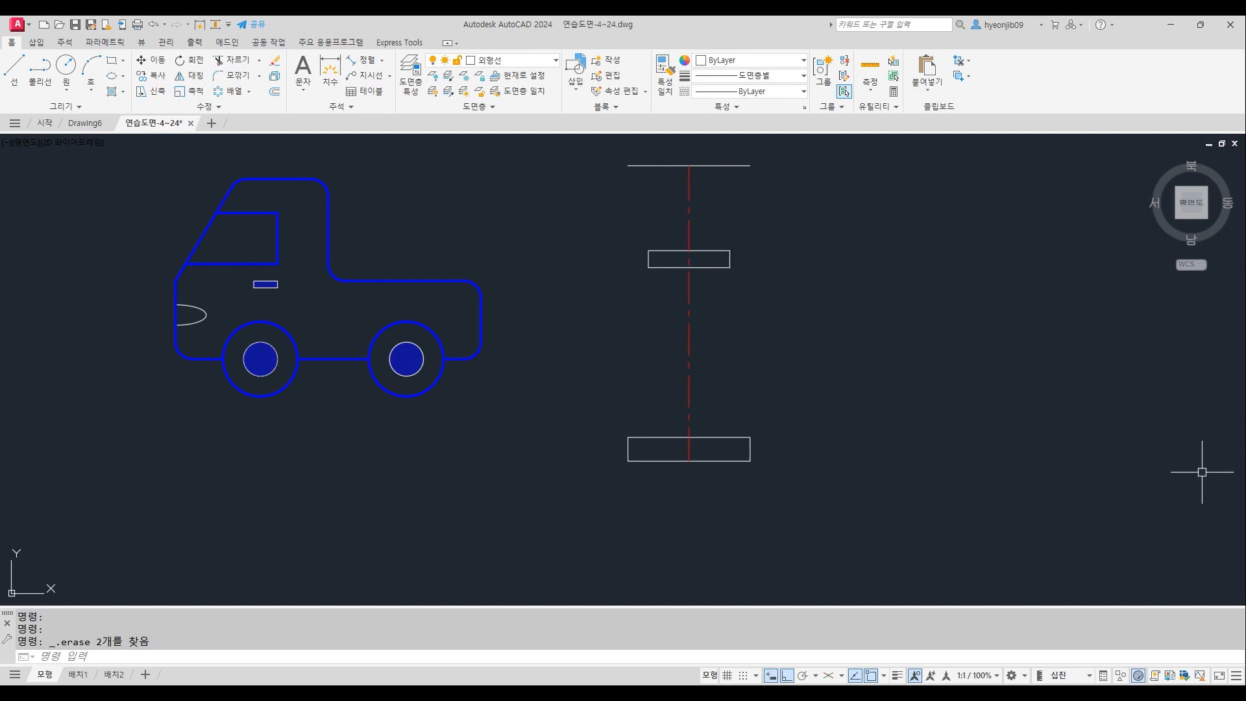
Draw a start-end-radius arc of radius 33 from the base rectangle's upper right corner to the small rectangle's lower right corner
left_click(91, 89)
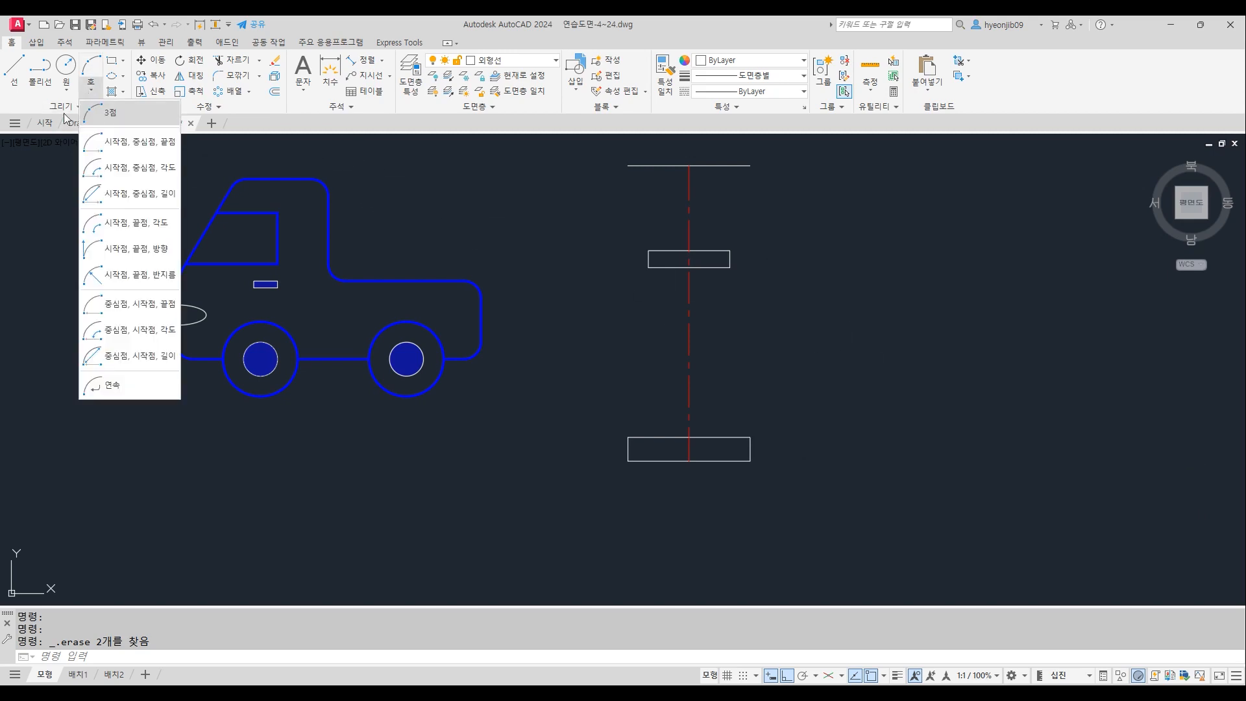
left_click(121, 274)
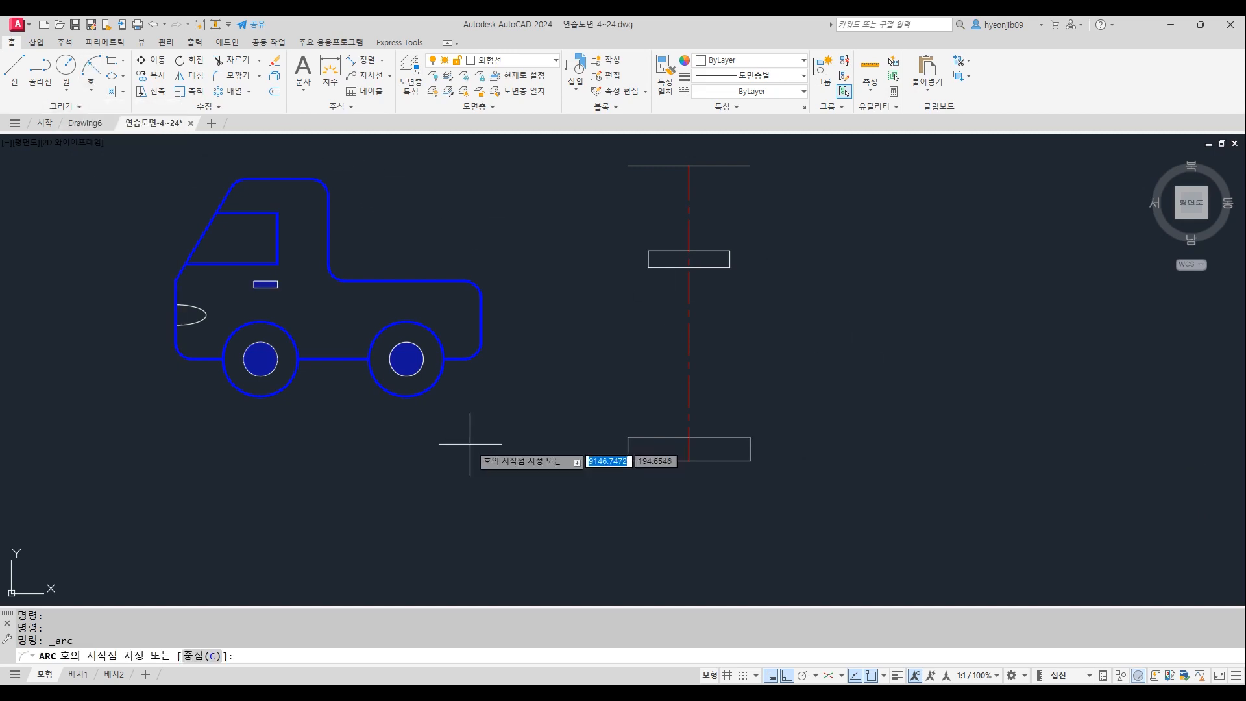
left_click(750, 438)
left_click(730, 267)
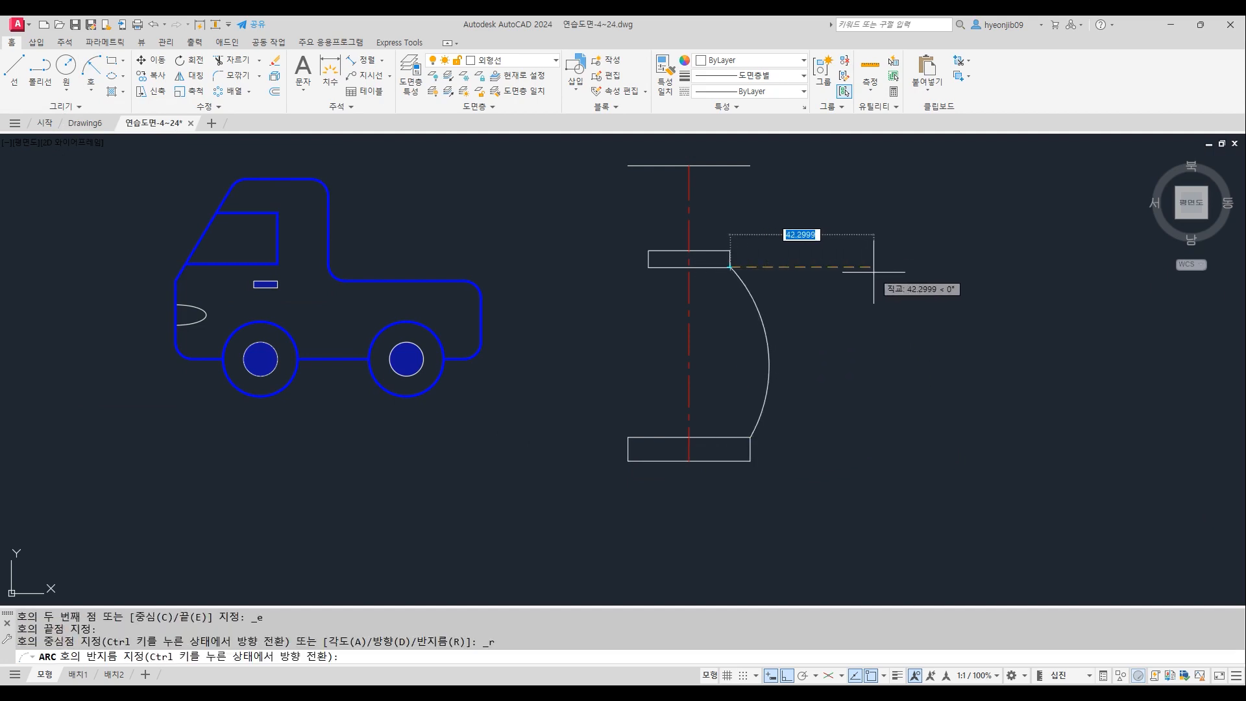
type("33")
key("Return")
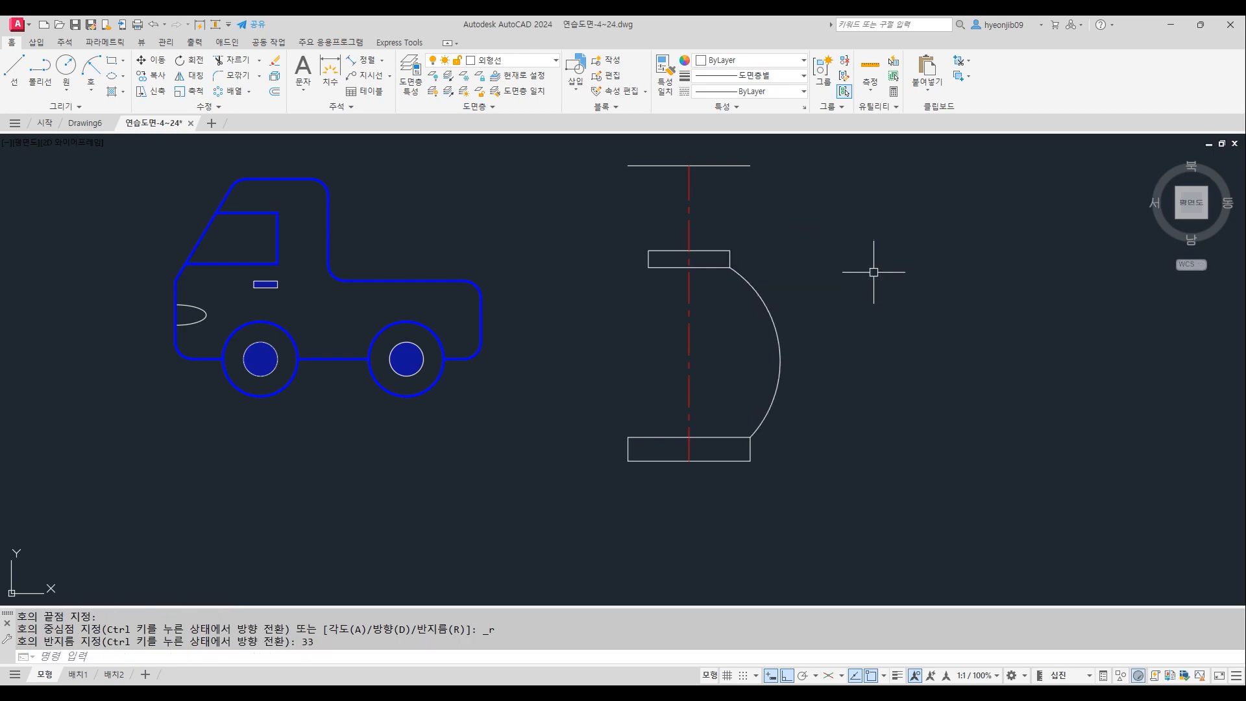
Draw a start-end-radius arc of radius 35 from the base rectangle's upper left corner to the small rectangle's lower right corner
left_click(91, 67)
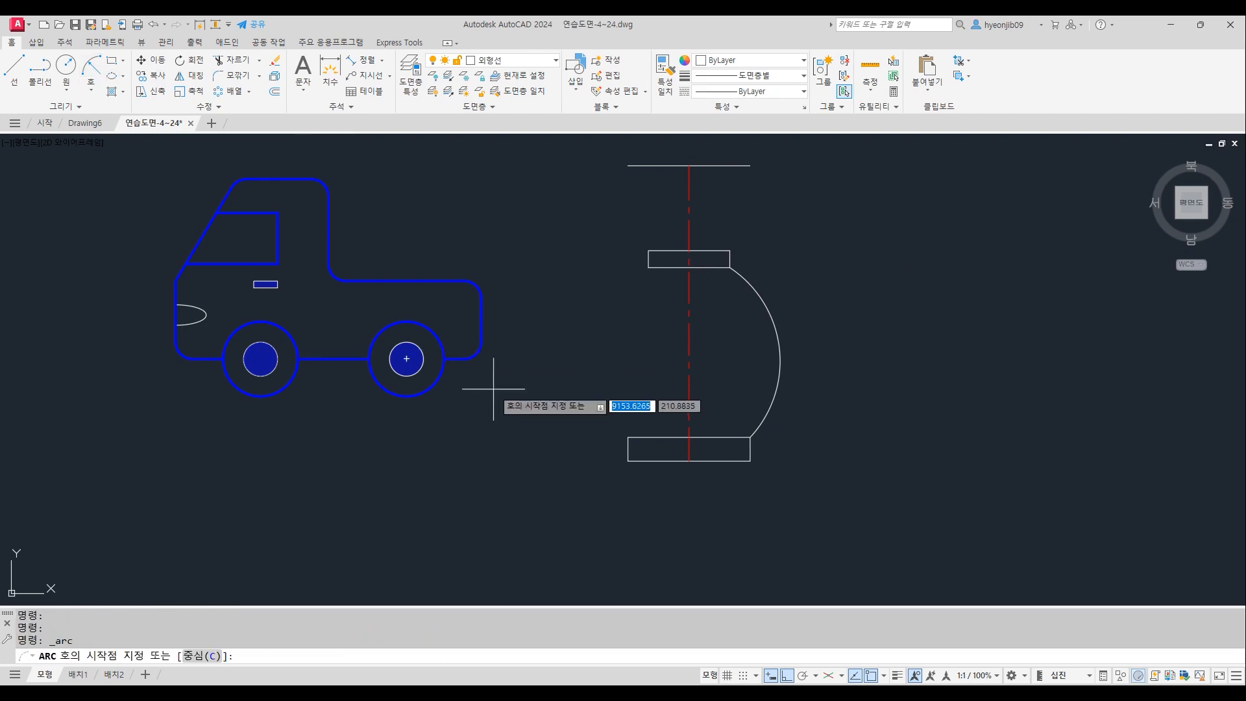
left_click(628, 436)
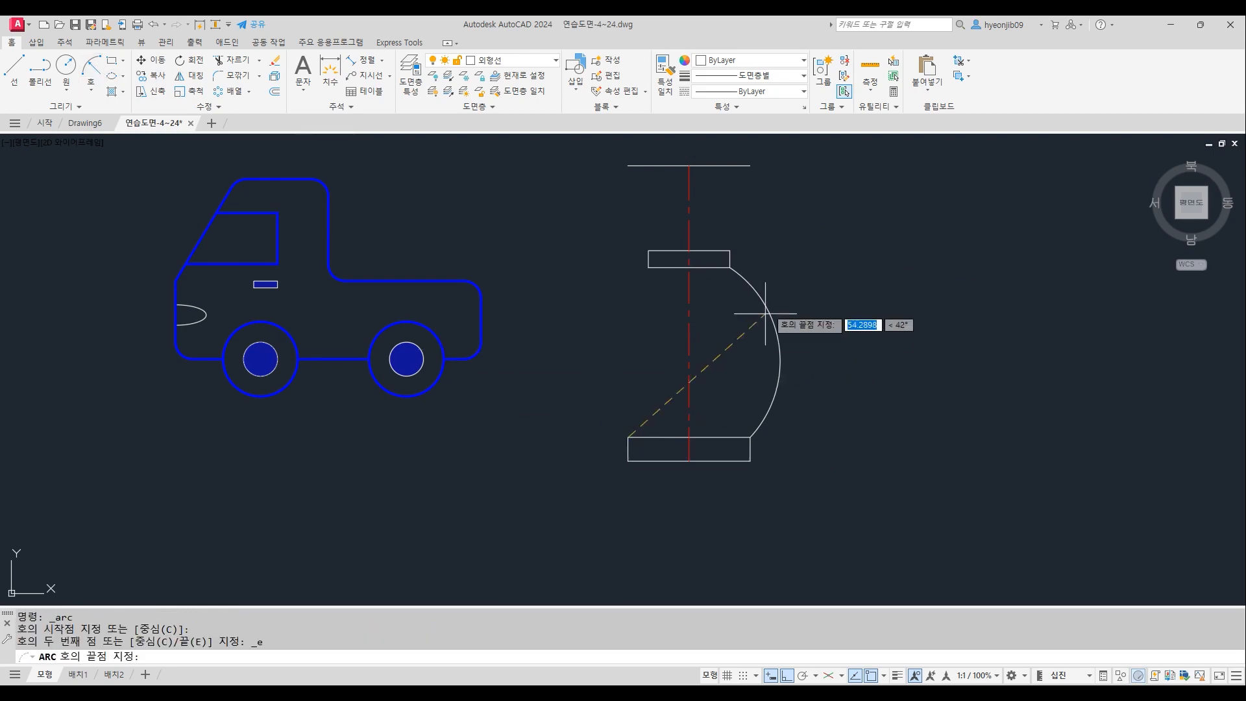
left_click(730, 266)
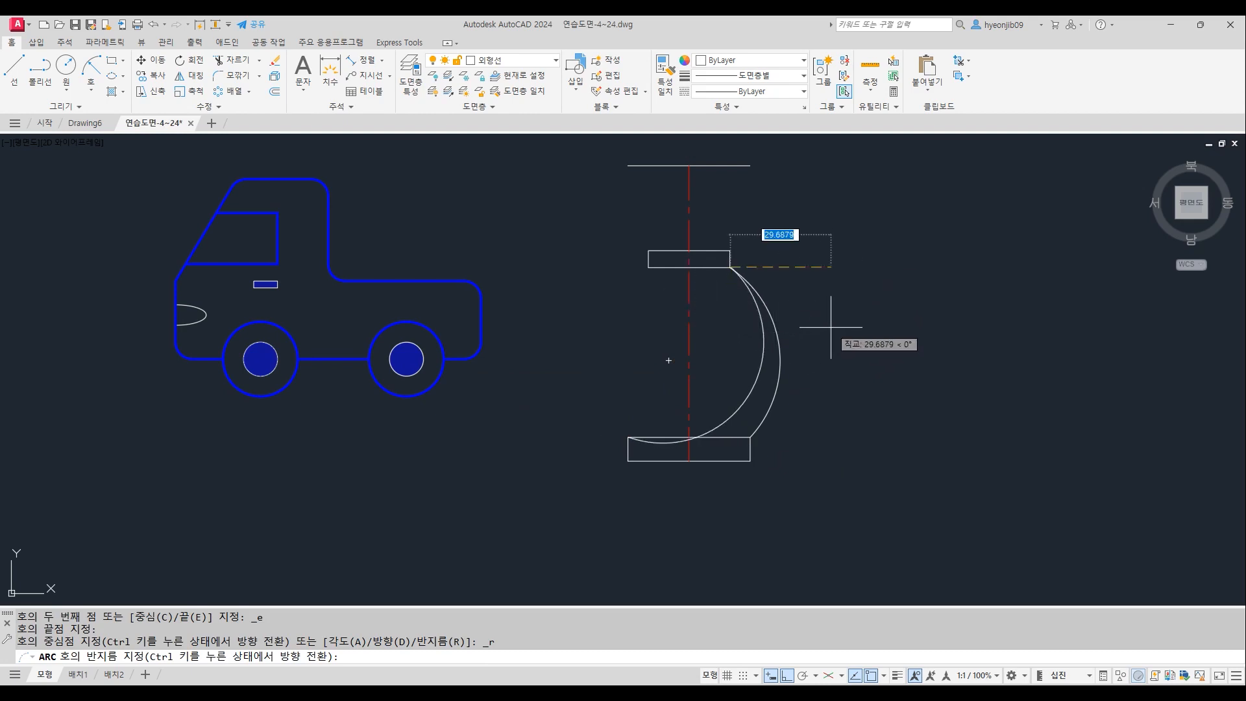
type("35")
key("Return")
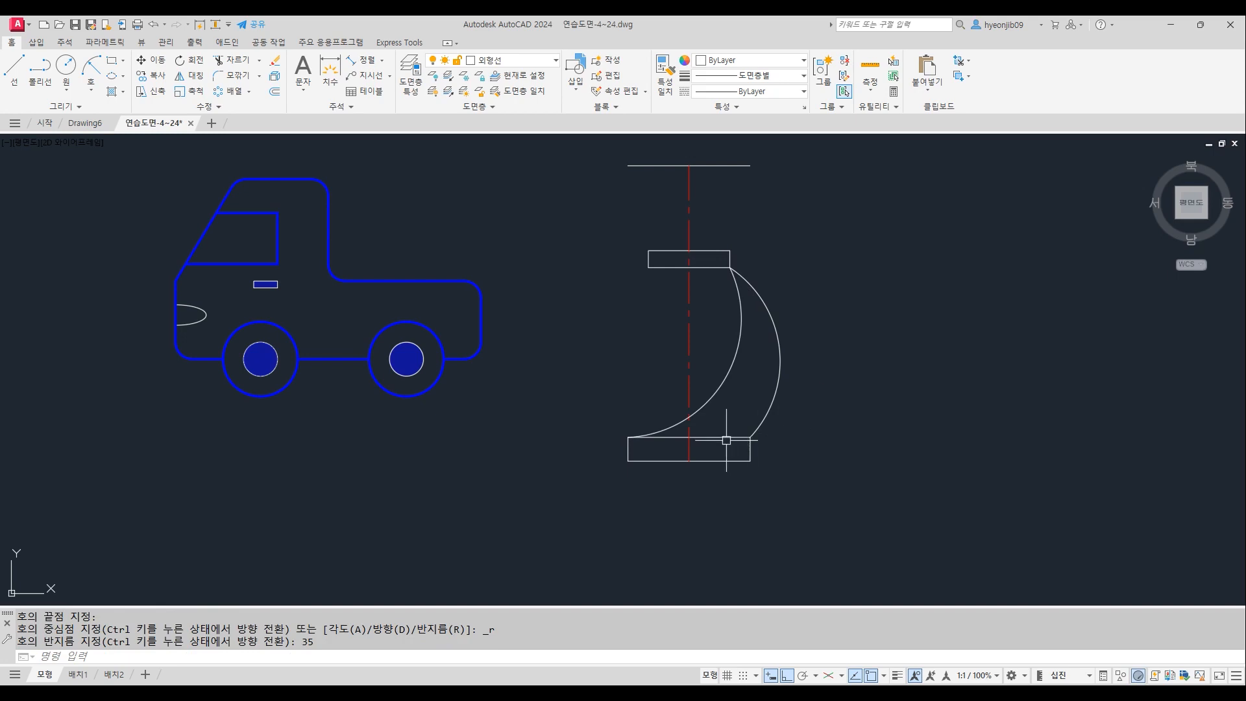
Offset the base rectangle's top edge upward by 20
type("o")
key("Return")
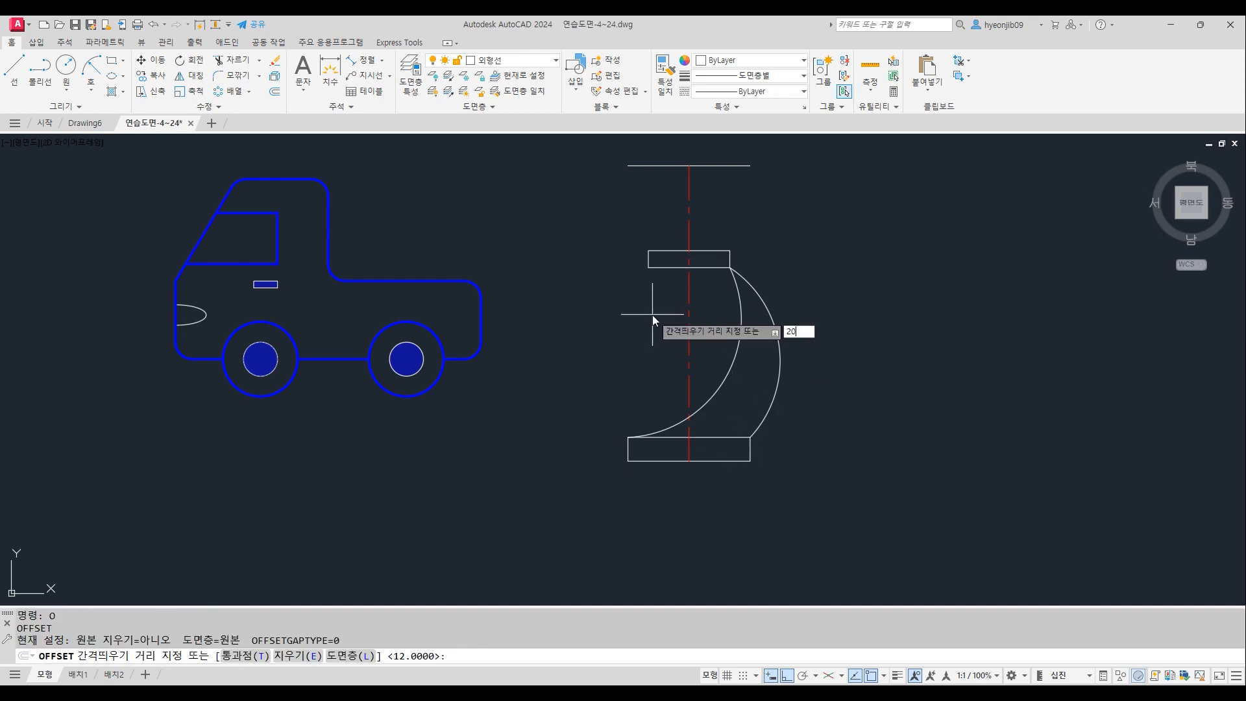
type("20")
key("Return")
left_click(720, 437)
left_click(708, 355)
key("Return")
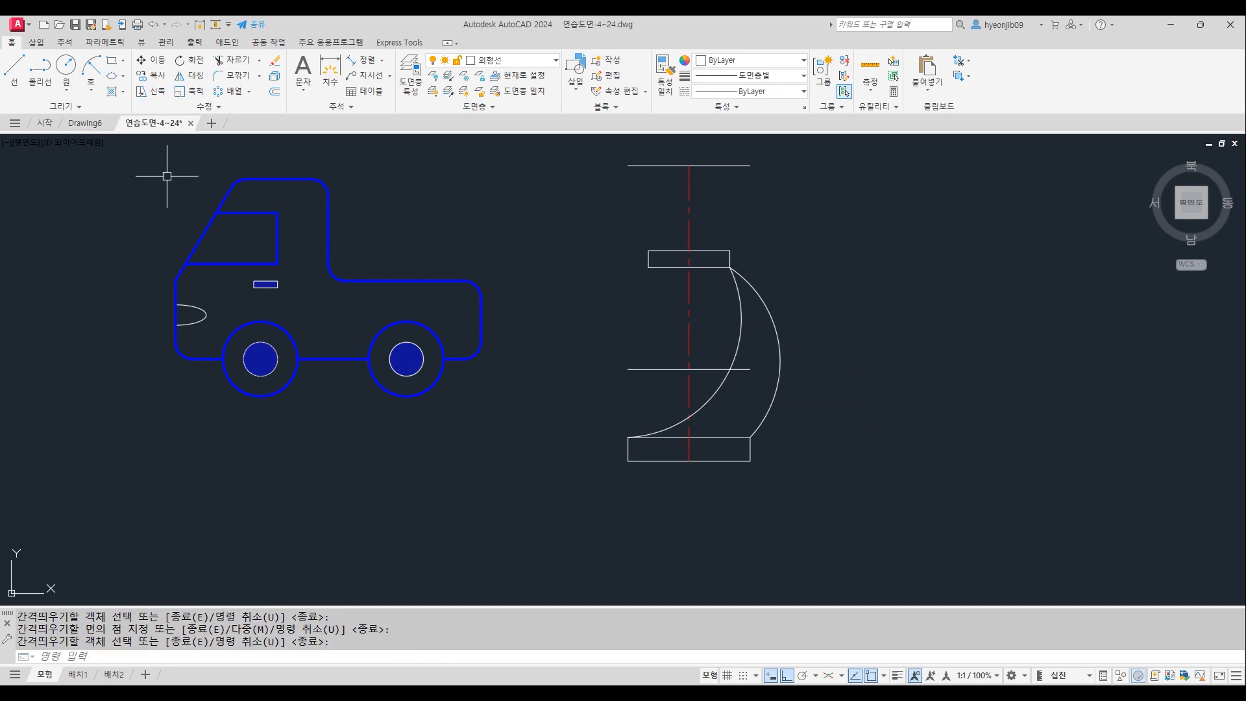
Draw a radius 20 arc from the offset line's midpoint to the midpoint of the small rectangle's bottom edge, and delete the offset line
left_click(91, 70)
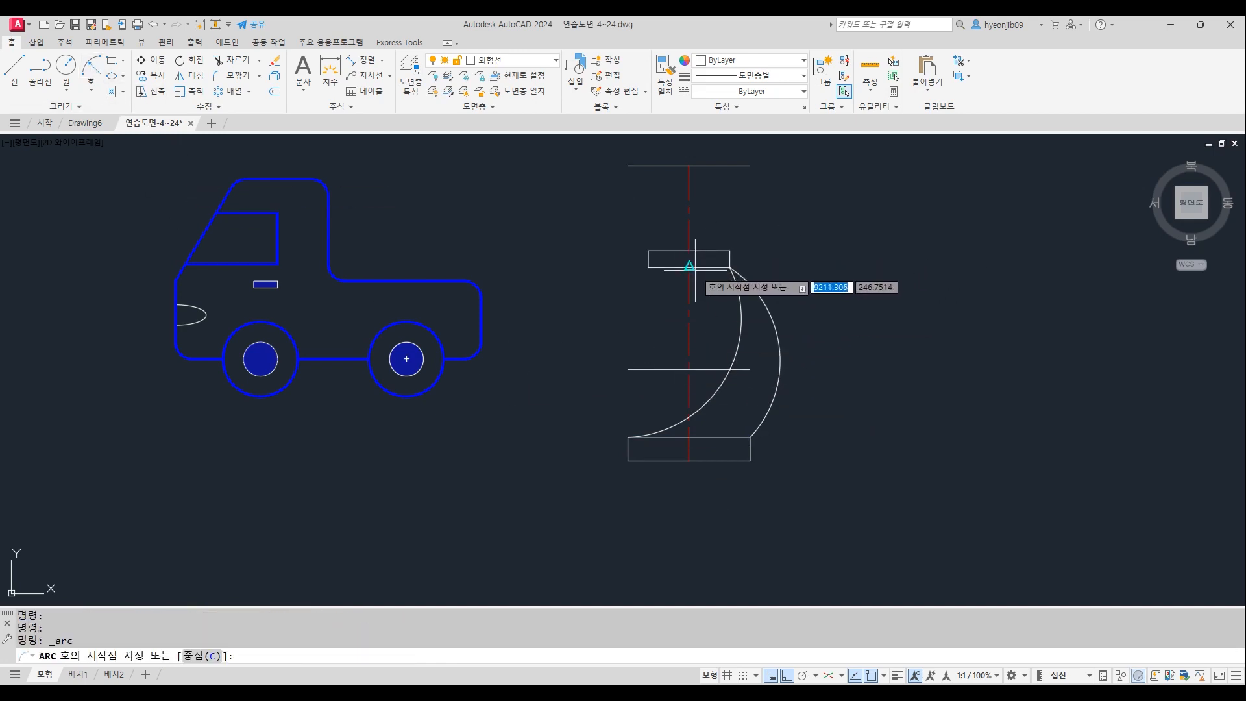
left_click(689, 368)
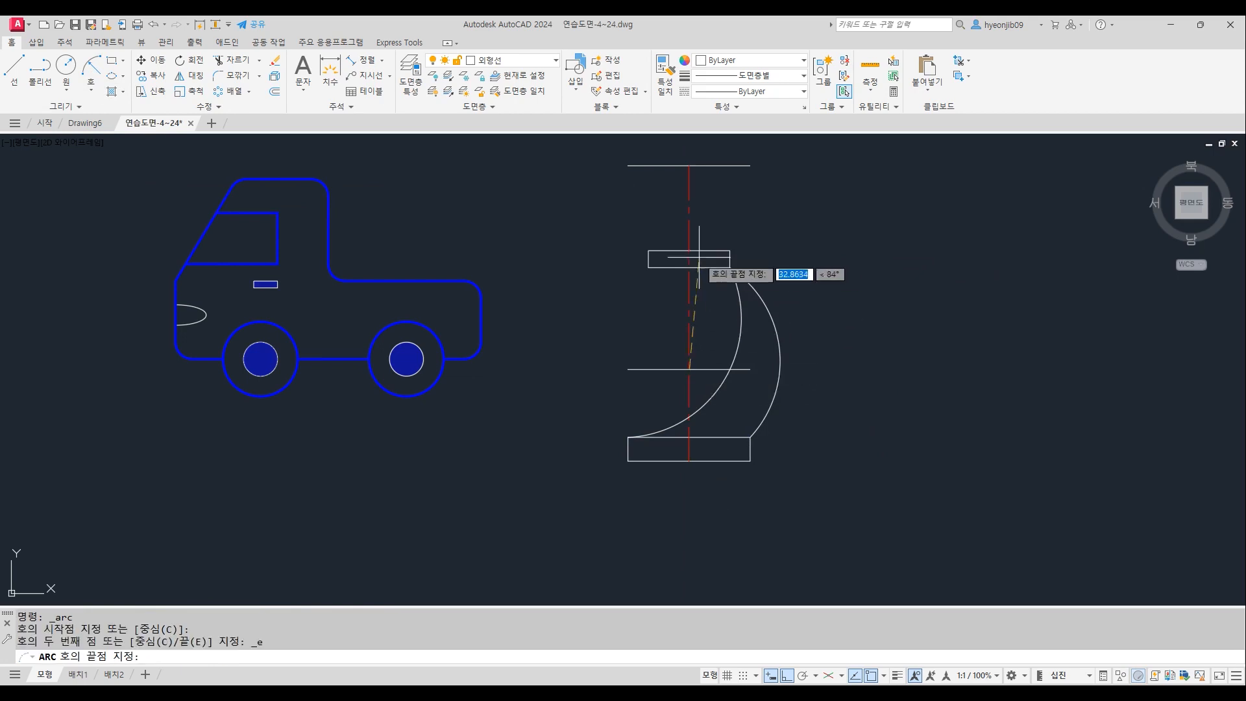
left_click(688, 267)
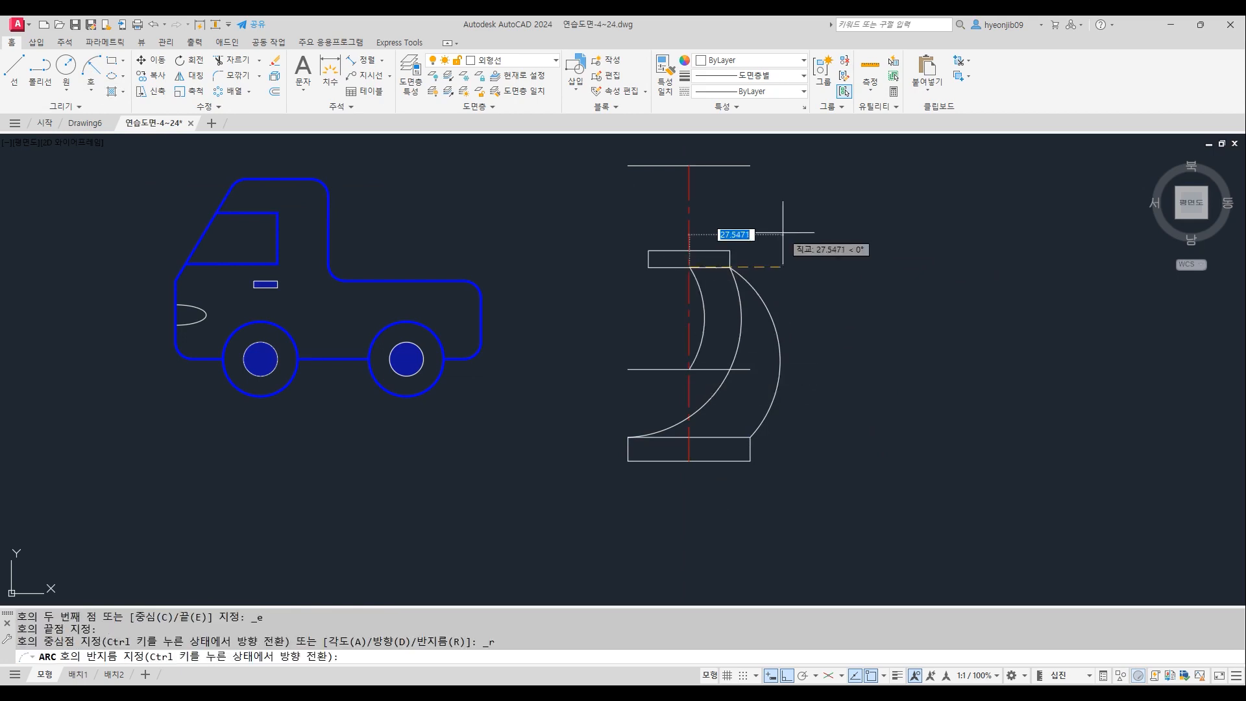
type("20")
key("Return")
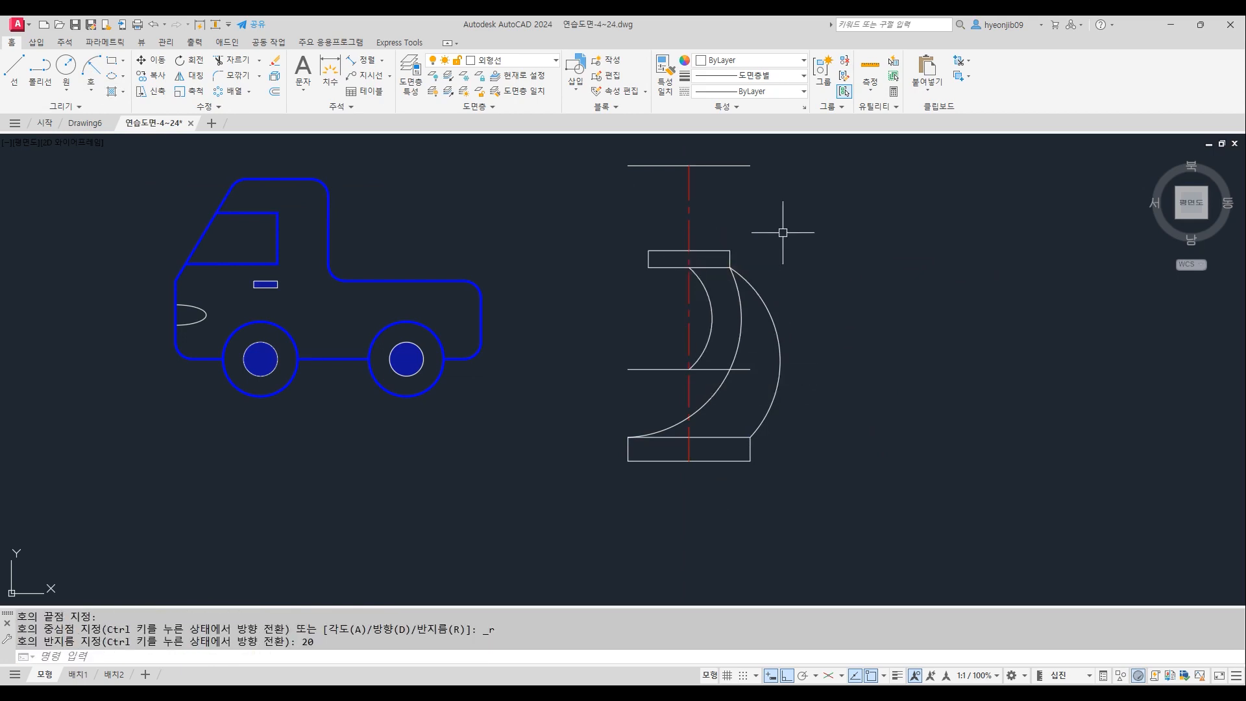
left_click(649, 368)
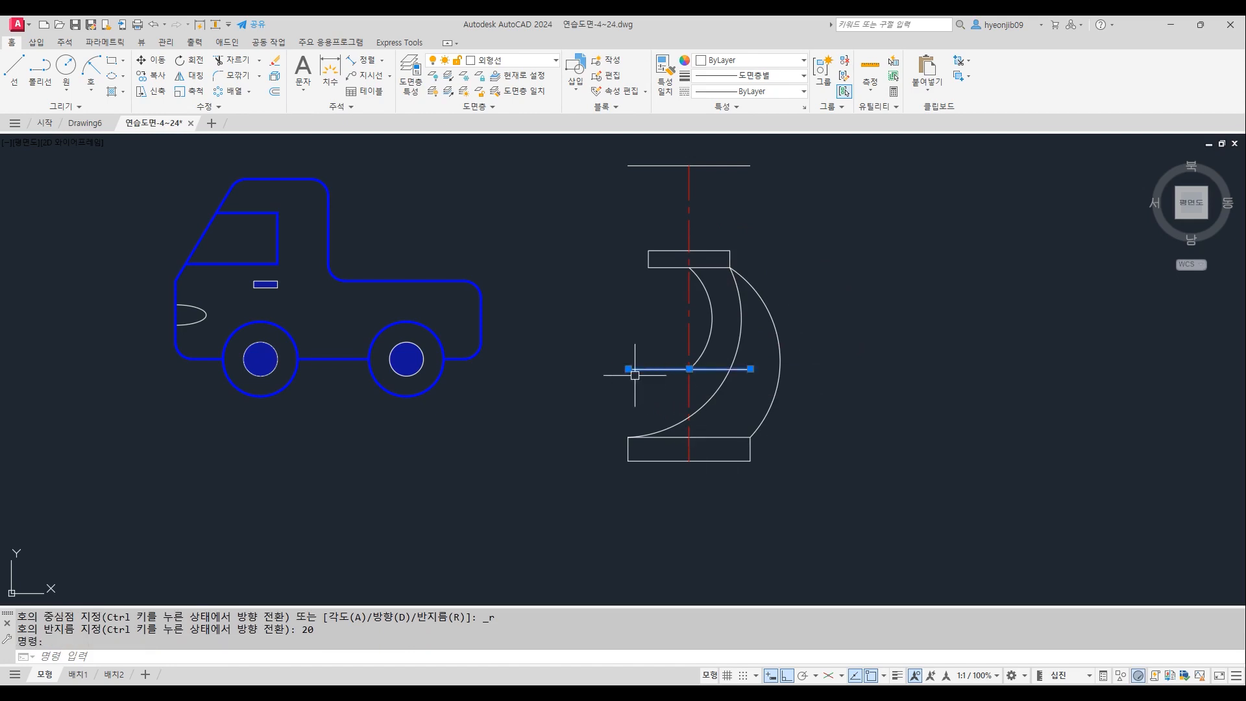
key("Delete")
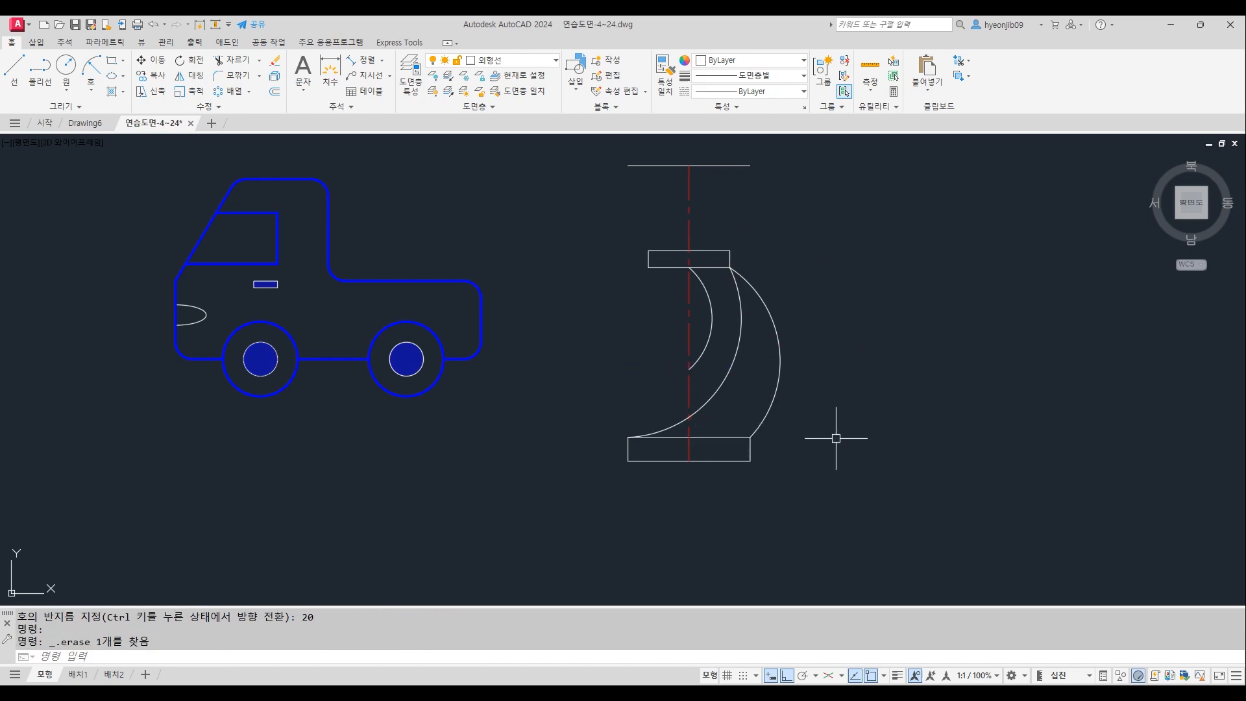
Mirror the three arcs about the vertical centre line, keeping the original arcs
type("mi")
key("Return")
left_click(812, 304)
left_click(699, 323)
key("Return")
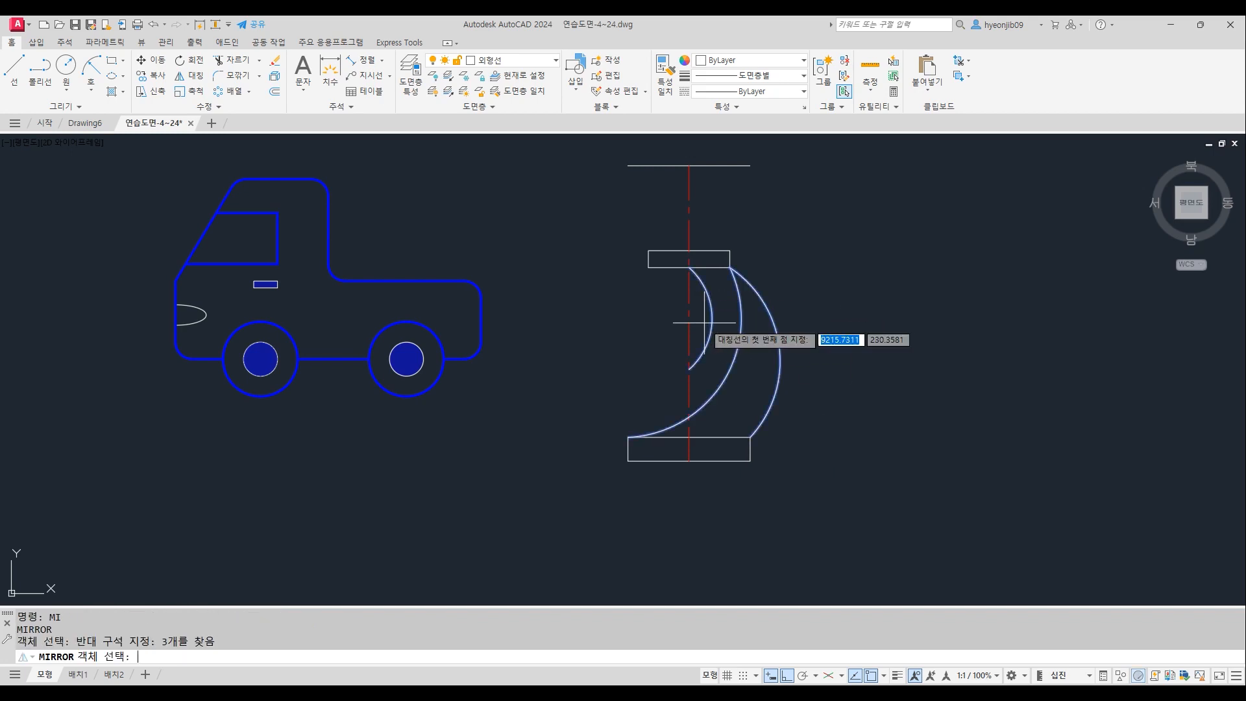
left_click(689, 266)
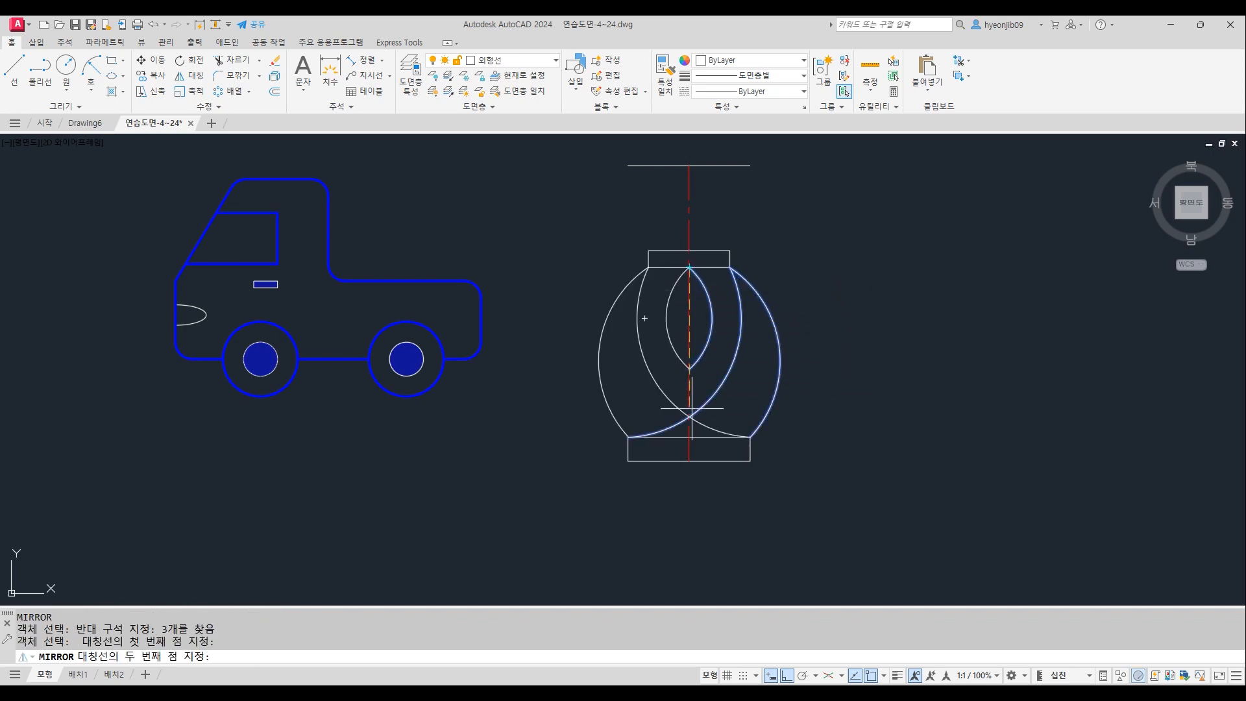
left_click(690, 438)
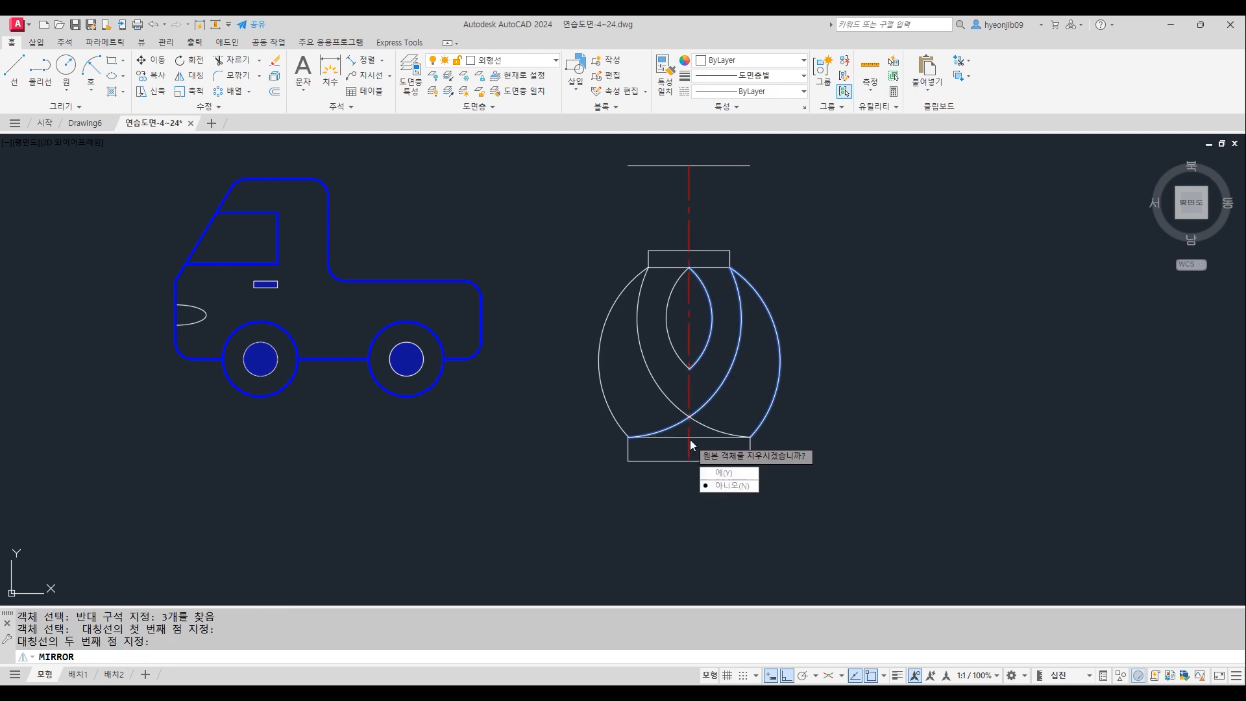
left_click(709, 490)
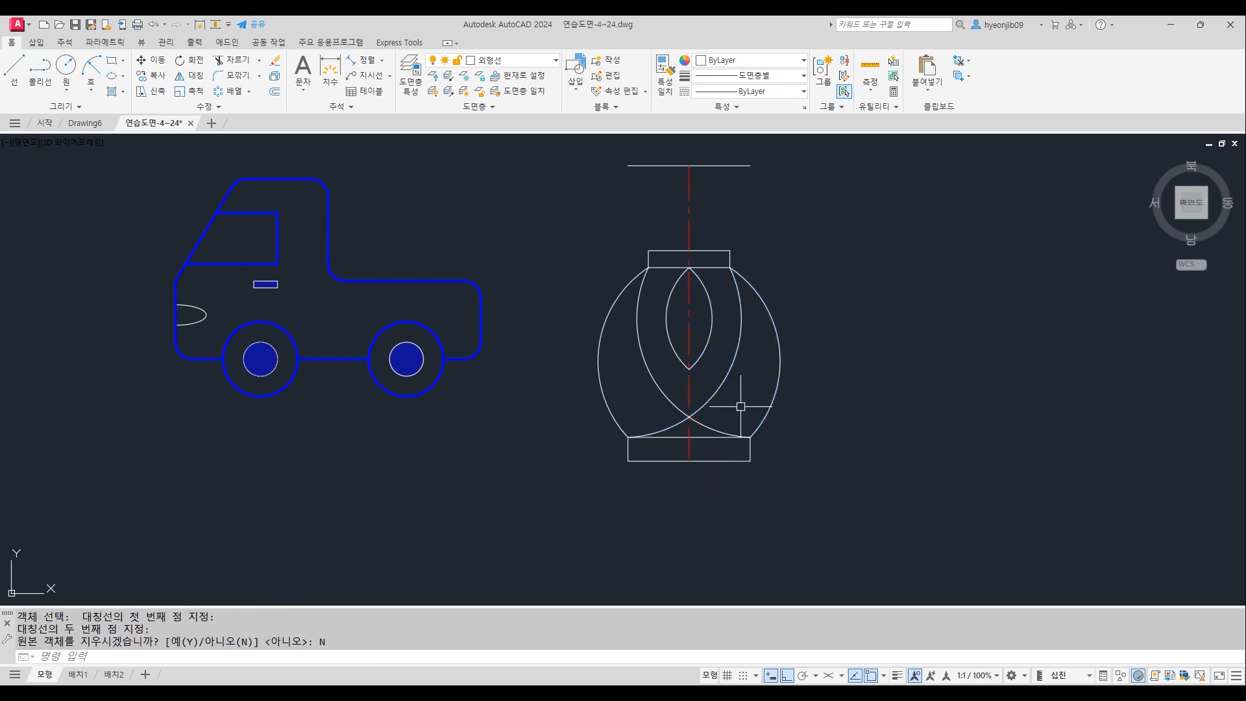
Offset the centre line by 1.5 to both sides, placing the copies on the current layer
middle_click_drag(849, 286, 830, 368)
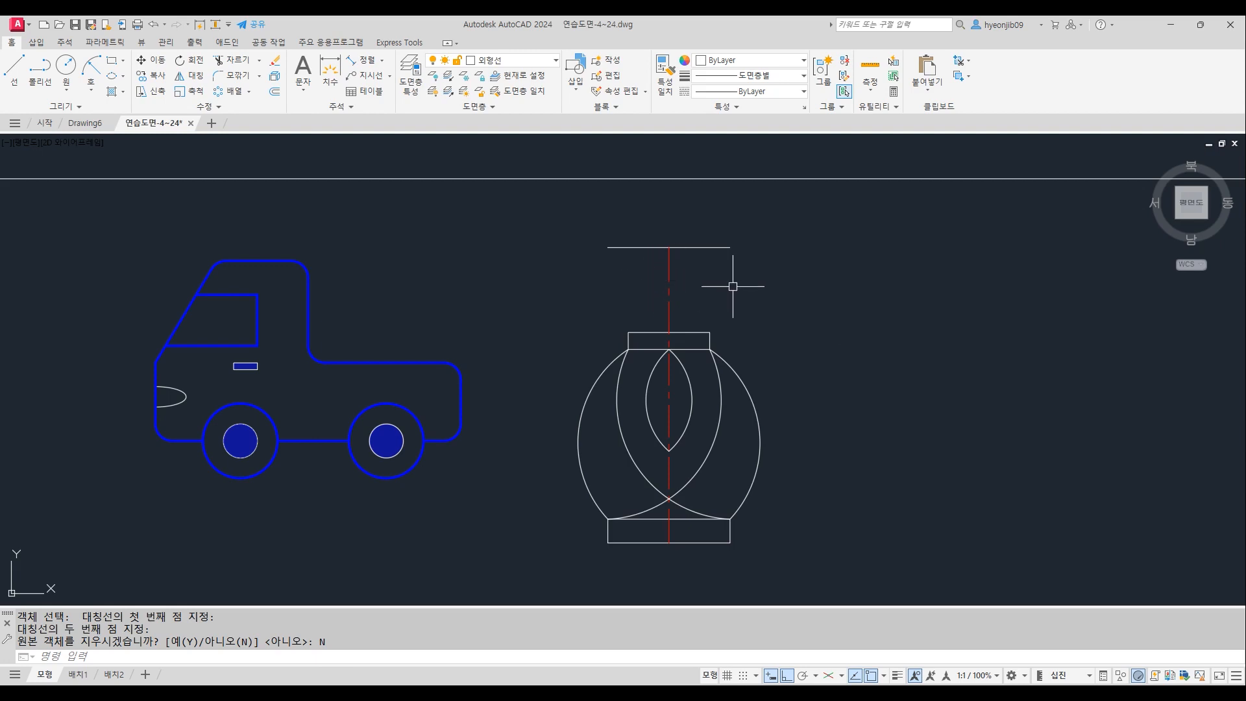
key("Return")
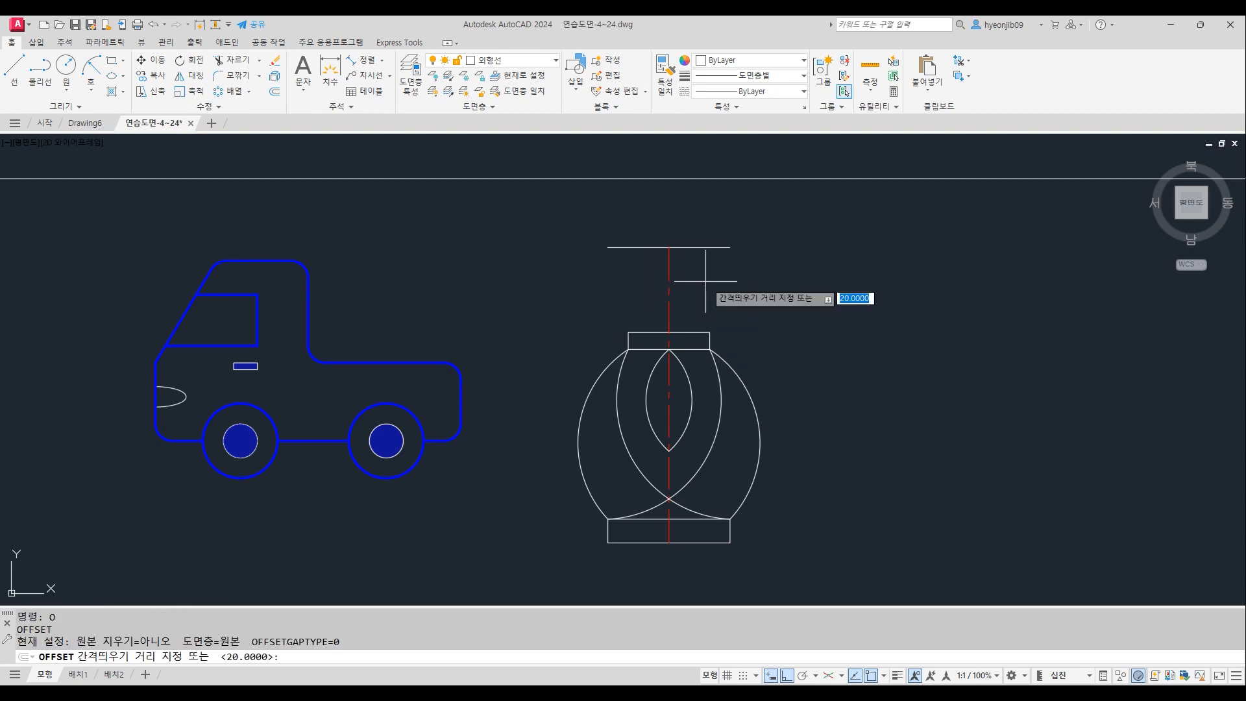
type("L")
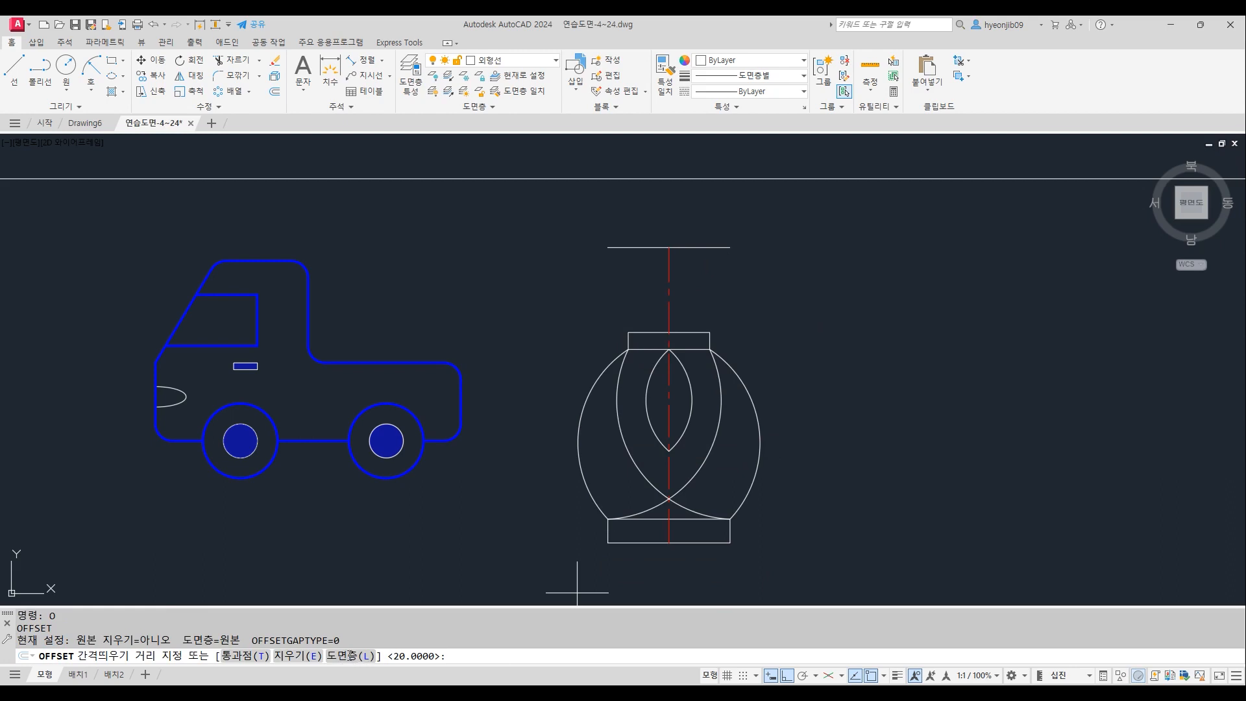
key("Return")
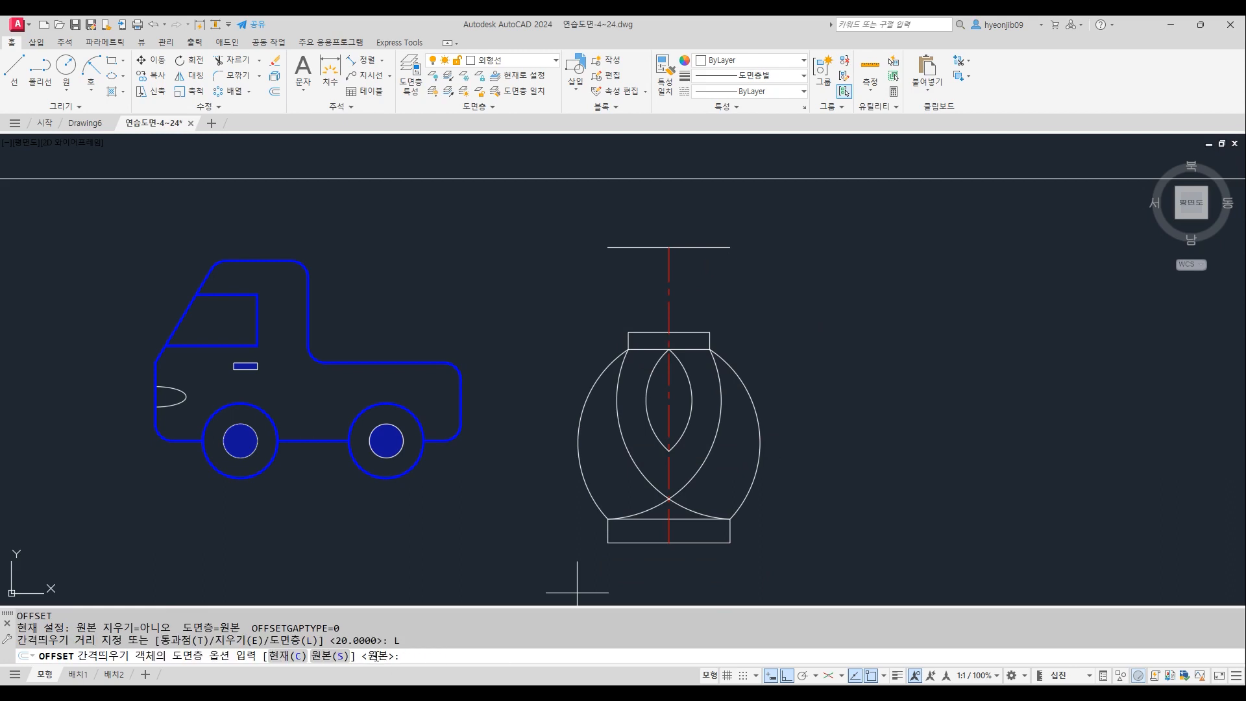
left_click(286, 656)
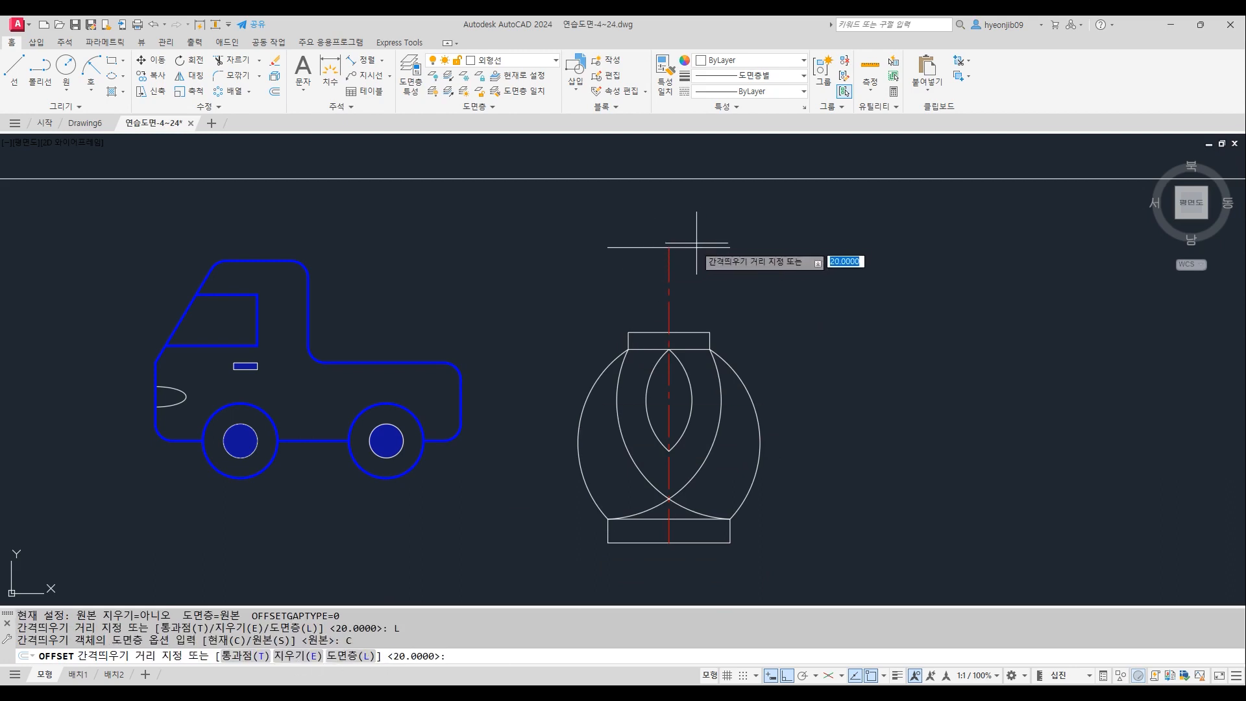
scroll(706, 272, "up", 2)
type("1.5")
key("Return")
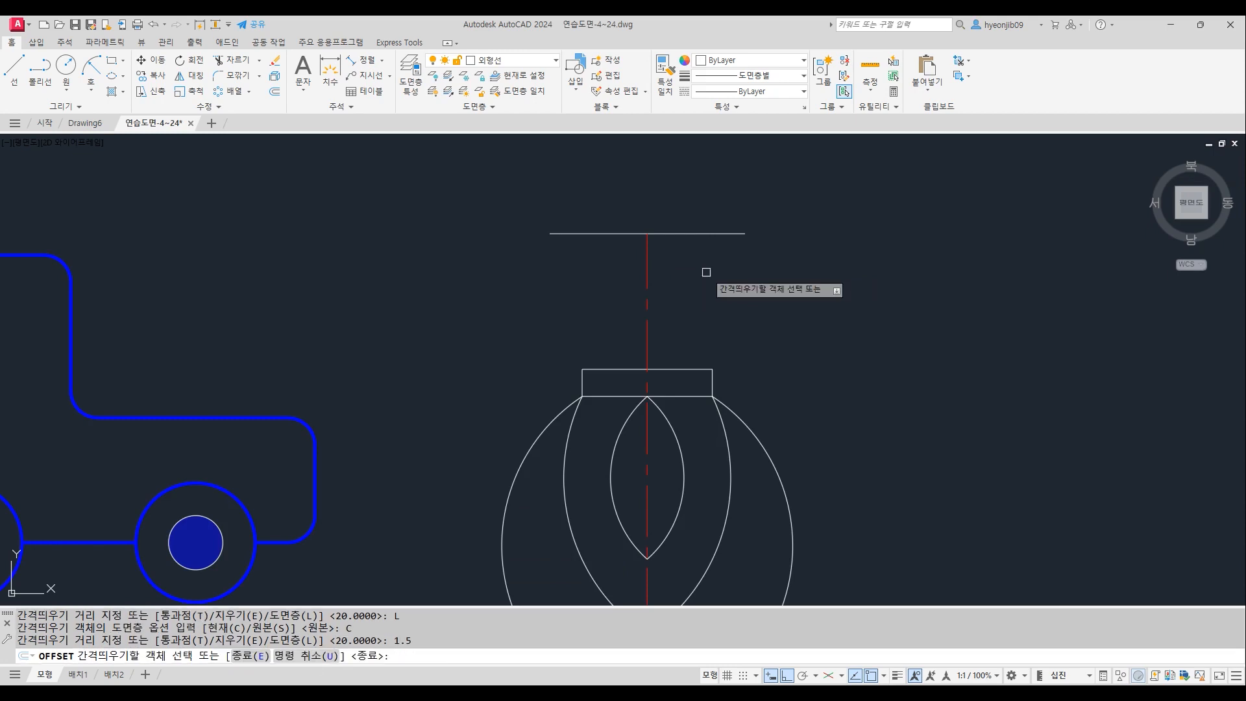
left_click(647, 261)
left_click(626, 257)
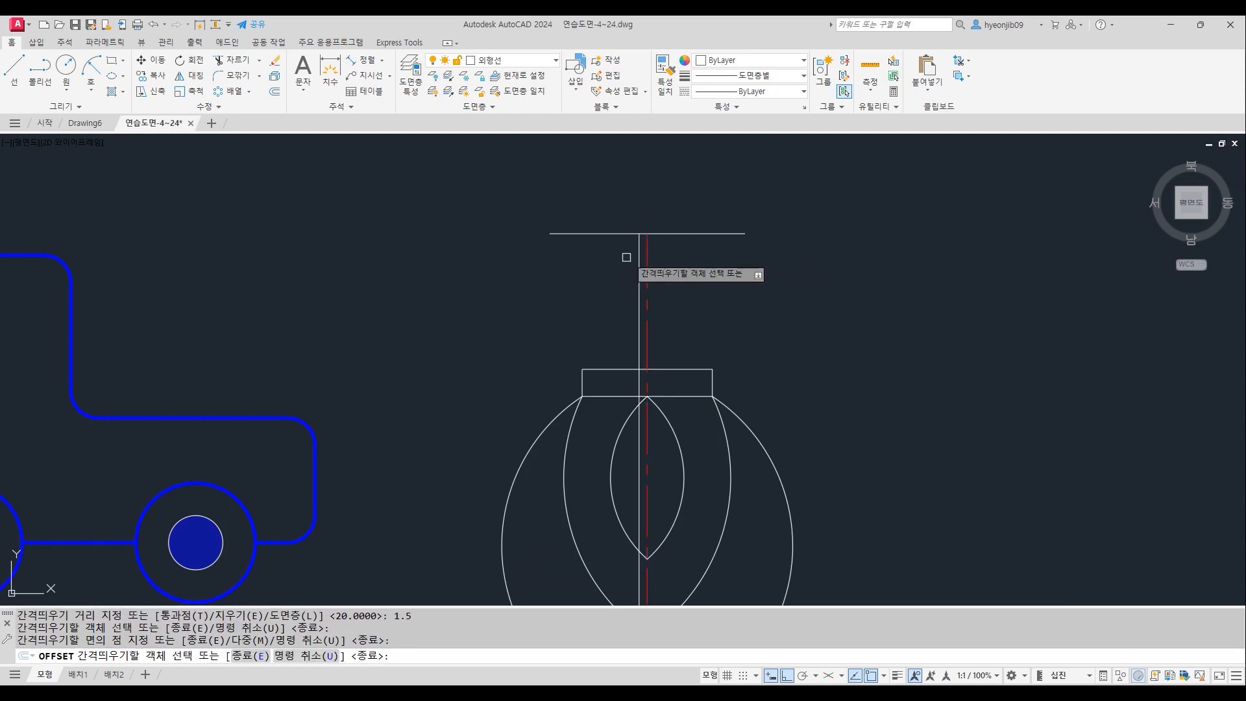
left_click(647, 246)
left_click(699, 247)
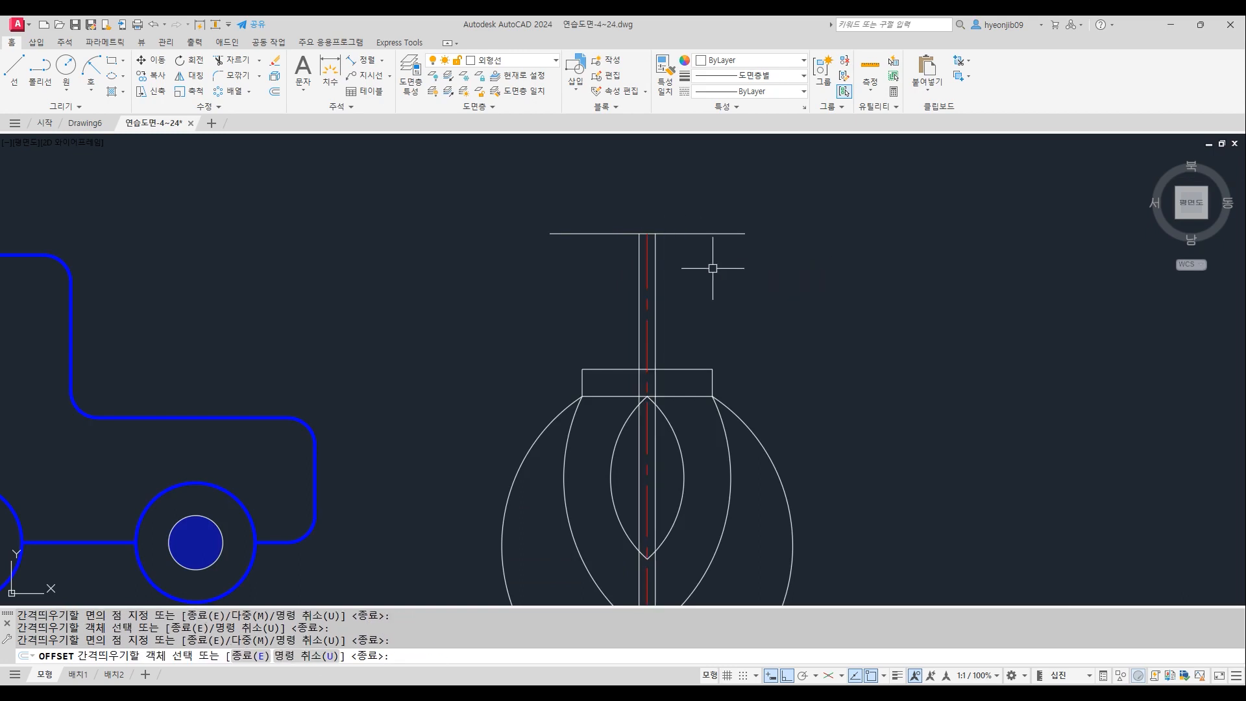
key("Return")
Trim the top line outside the two offset lines, and trim the offset lines inside the small rectangle
scroll(666, 251, "up", 2)
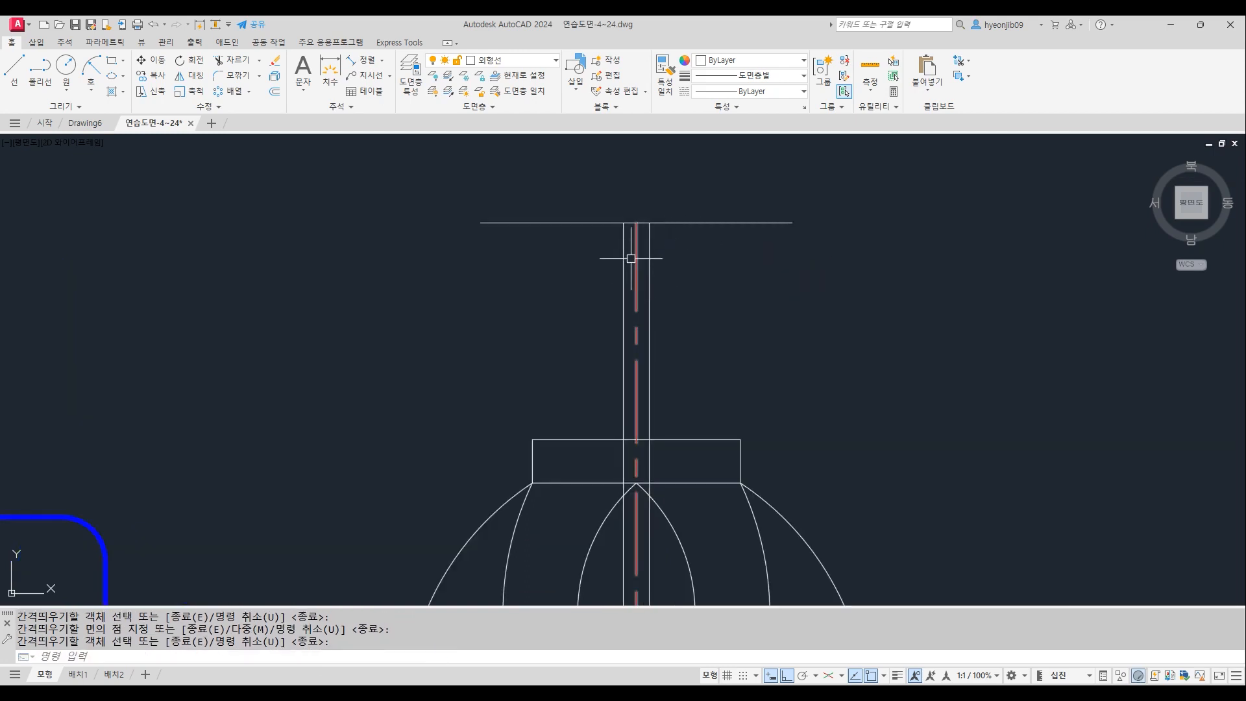
type("tr")
key("Return")
left_click(711, 223)
left_click(592, 223)
left_click(623, 456)
left_click(649, 455)
key("Return")
Delete the two leftover offset line segments below the small rectangle
scroll(695, 193, "down", 2)
scroll(670, 478, "up", 1)
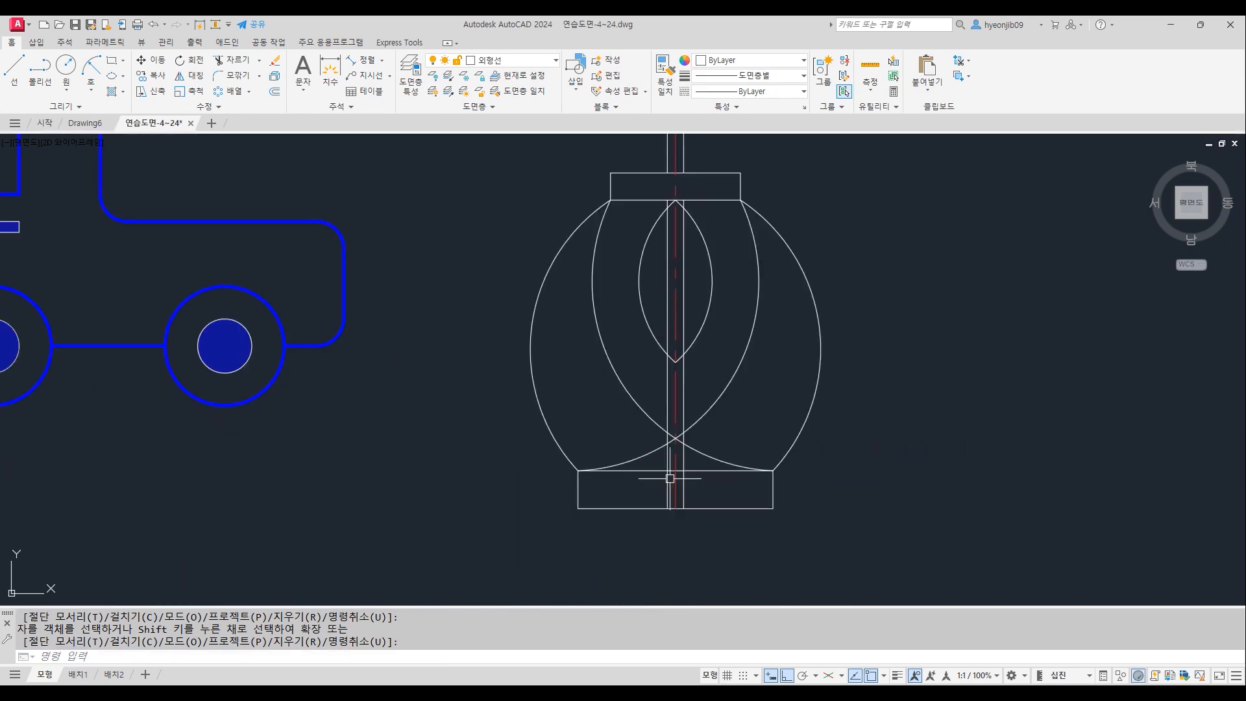
left_click(668, 402)
left_click(682, 403)
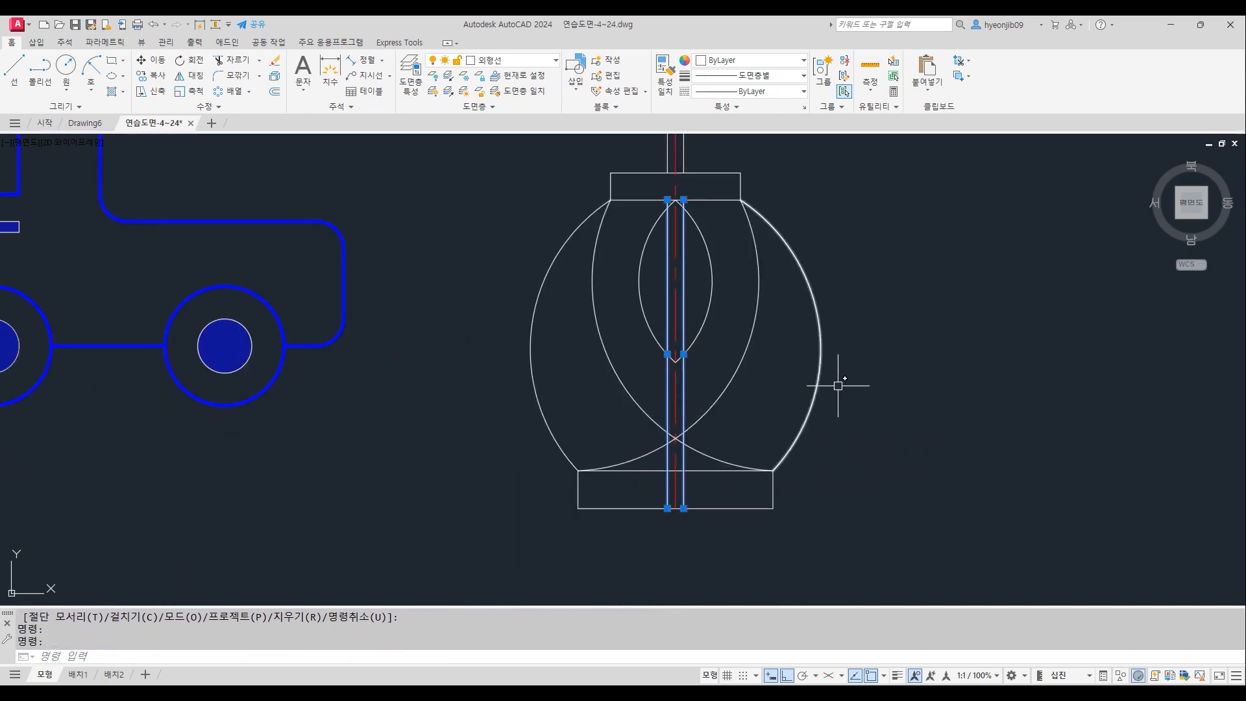
key("Delete")
Draw two concentric circles of radius 24 and 29 in the empty space to the right of the symmetric figure
scroll(740, 403, "down", 2)
middle_click_drag(868, 315, 850, 335)
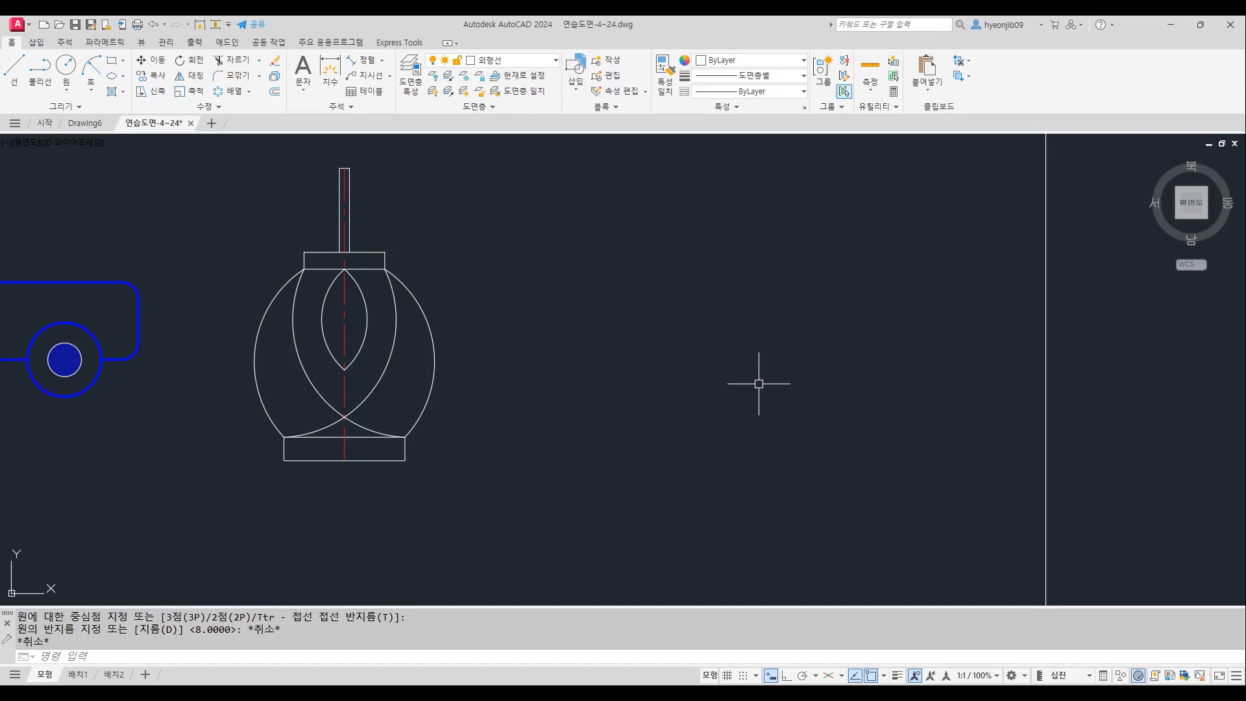
key("Return")
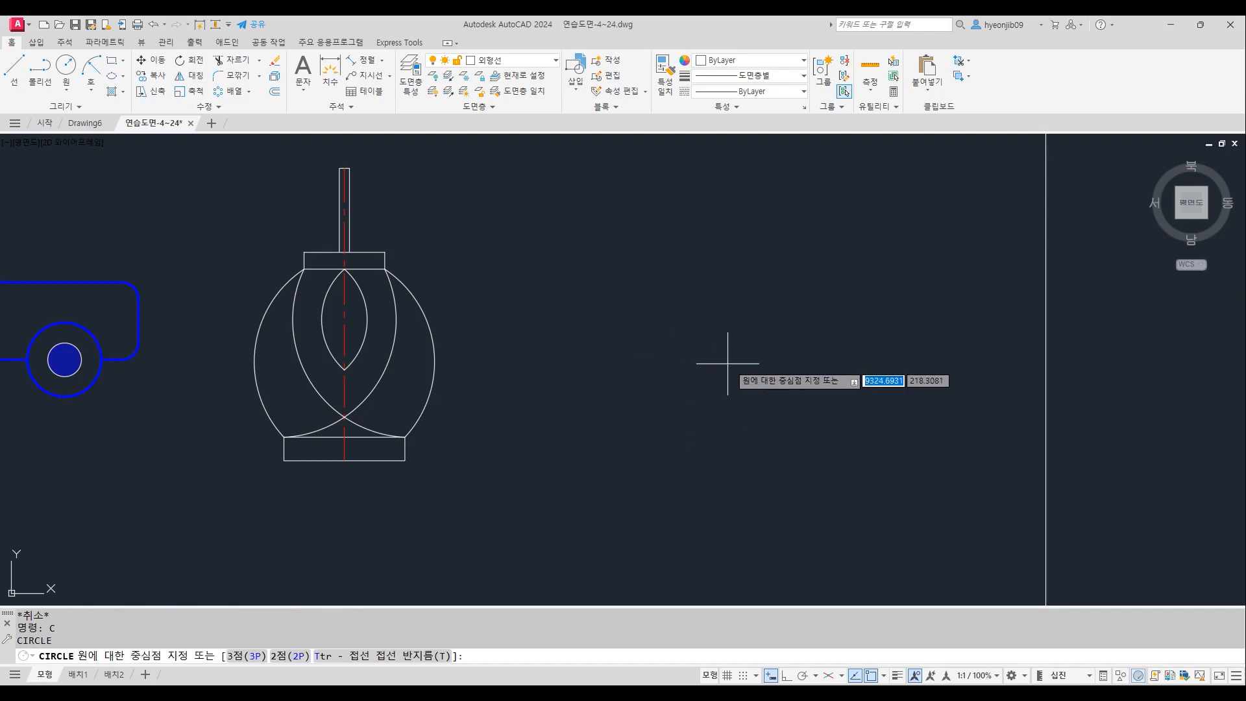
left_click(738, 359)
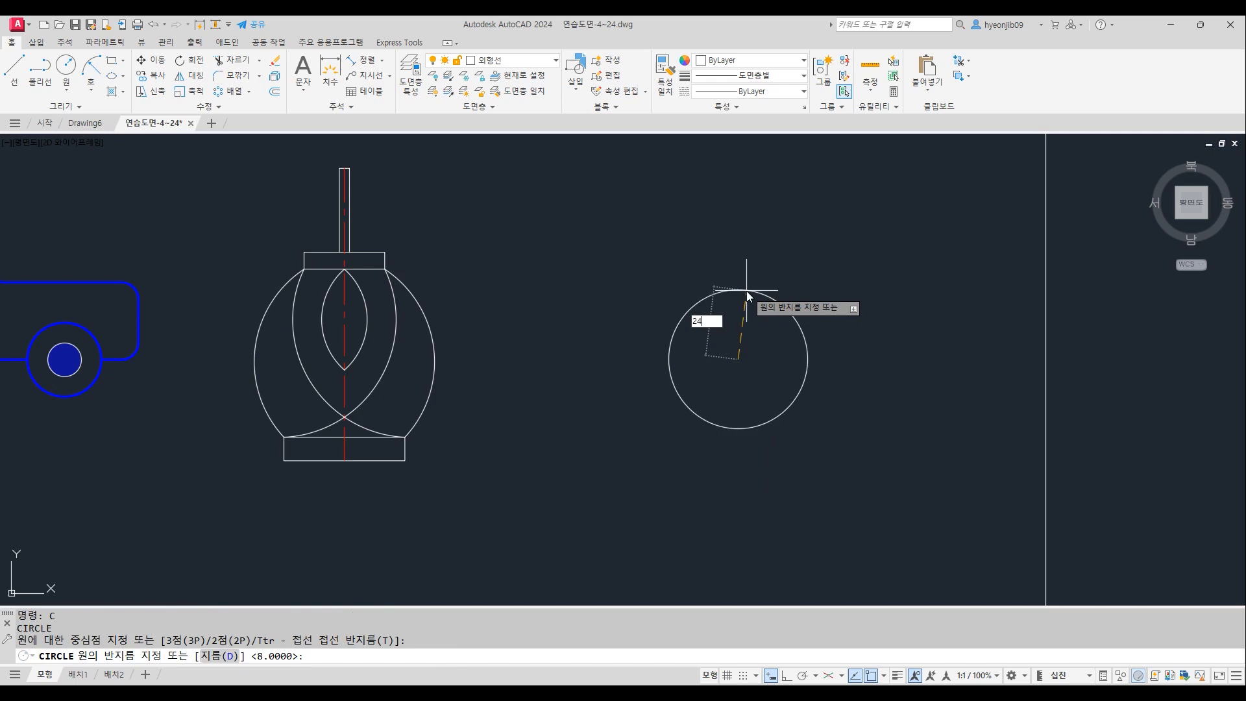
type("24")
key("Return")
key("Return")
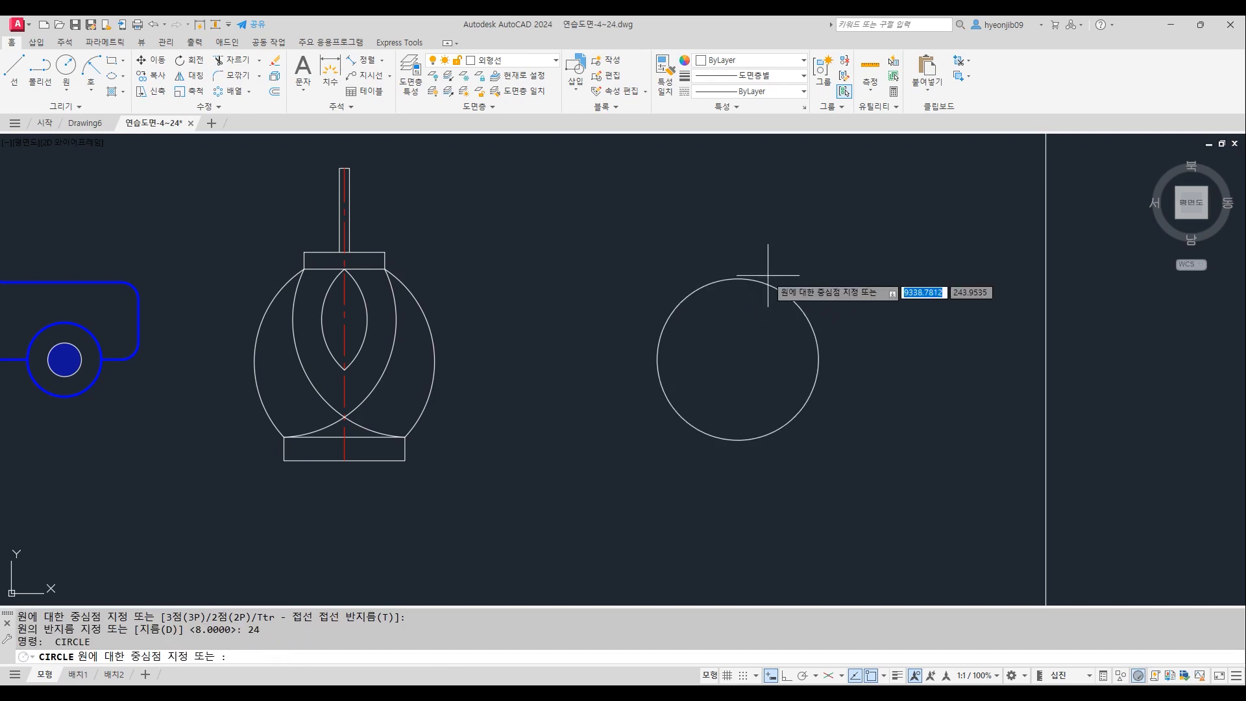
left_click(733, 355)
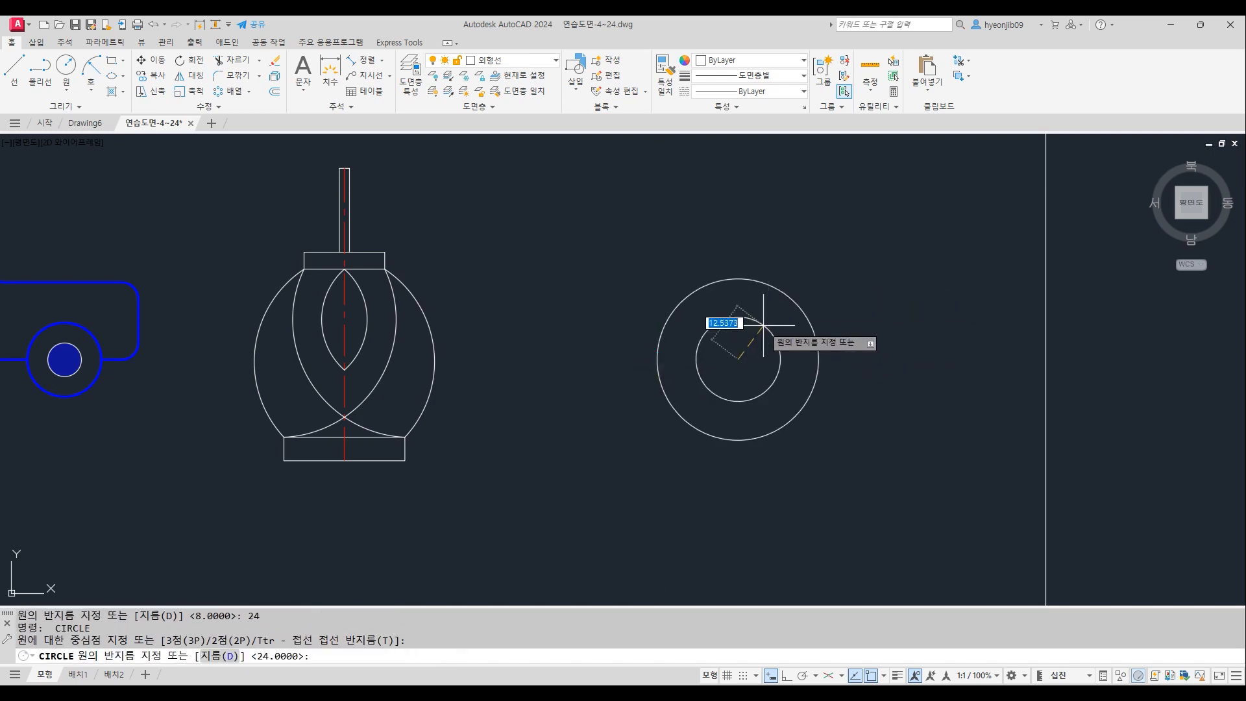
type("29")
key("Return")
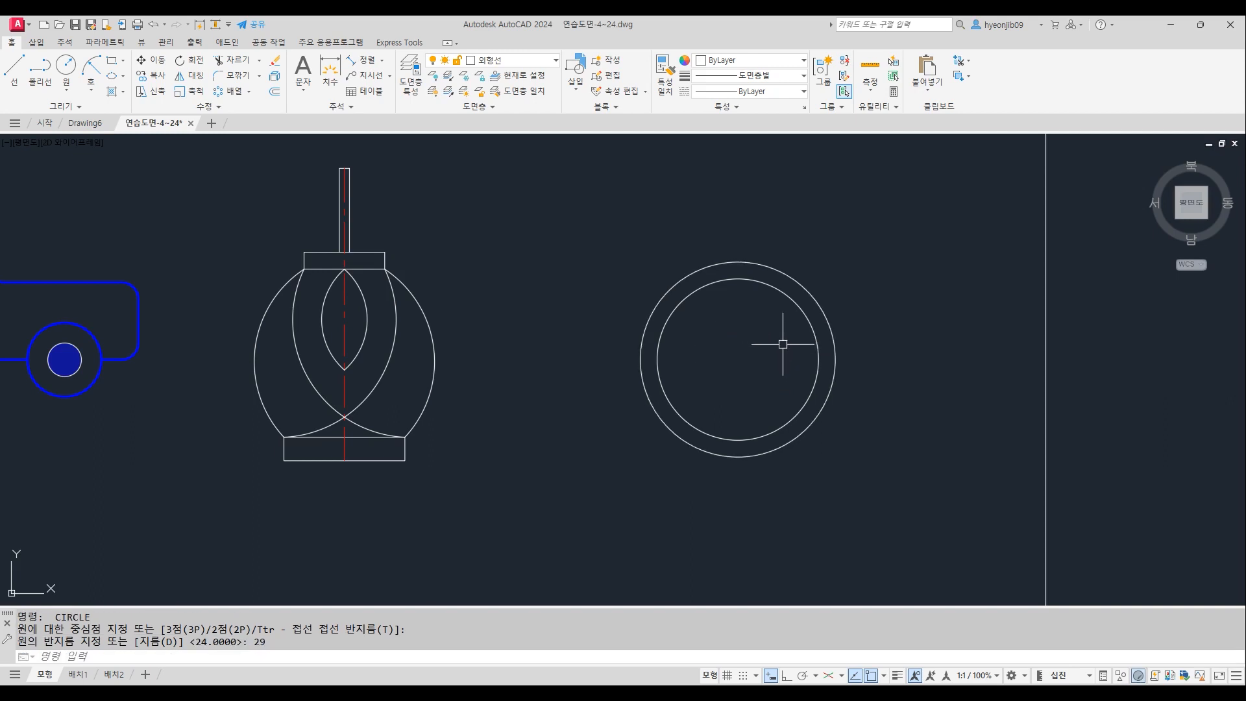
Draw connected lines from the outer circle's right quadrant to the centre and down to its bottom quadrant
type("L")
key("Return")
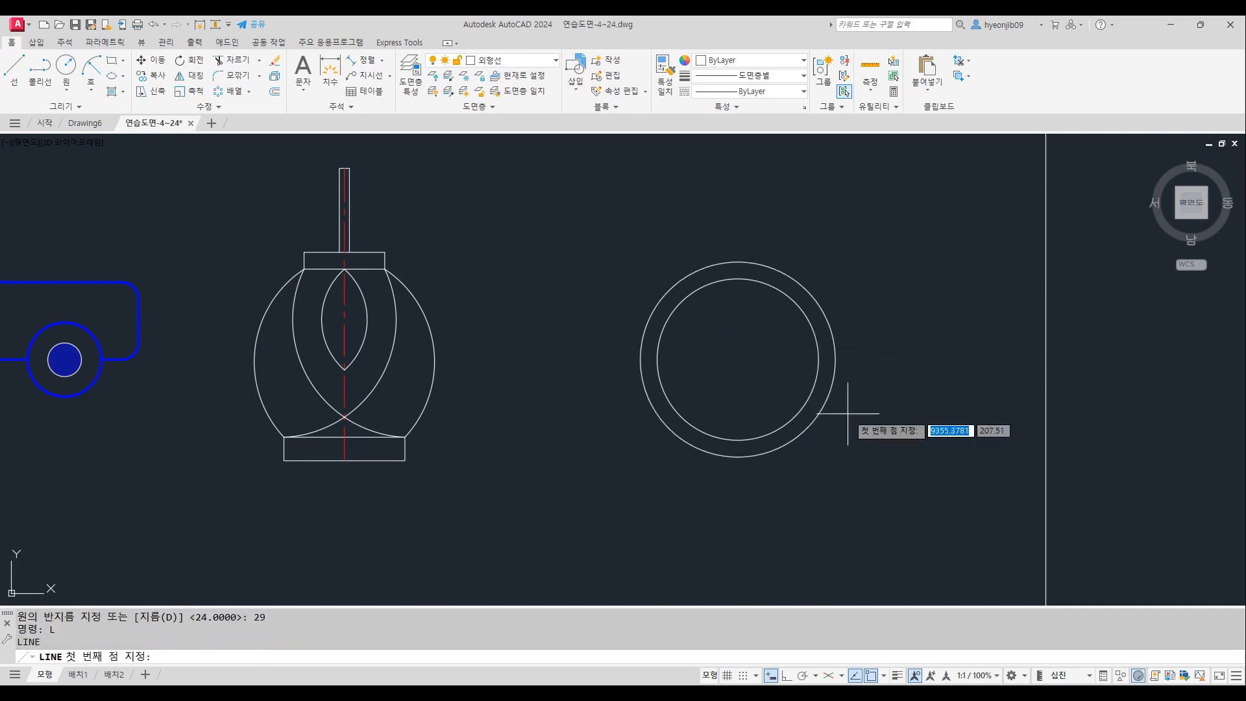
left_click(835, 359)
left_click(738, 359)
left_click(737, 456)
key("Return")
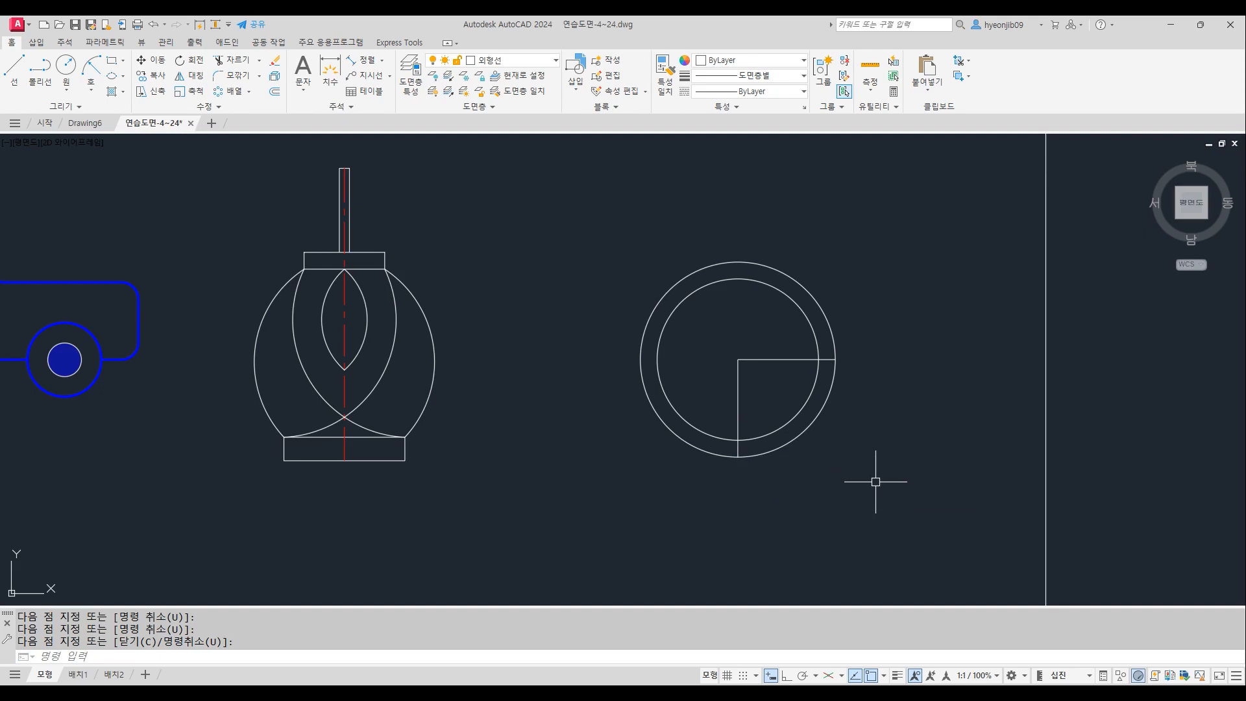
Offset the horizontal radius line upward and the vertical radius line to the right, both by 4
type("o")
key("Return")
type("4")
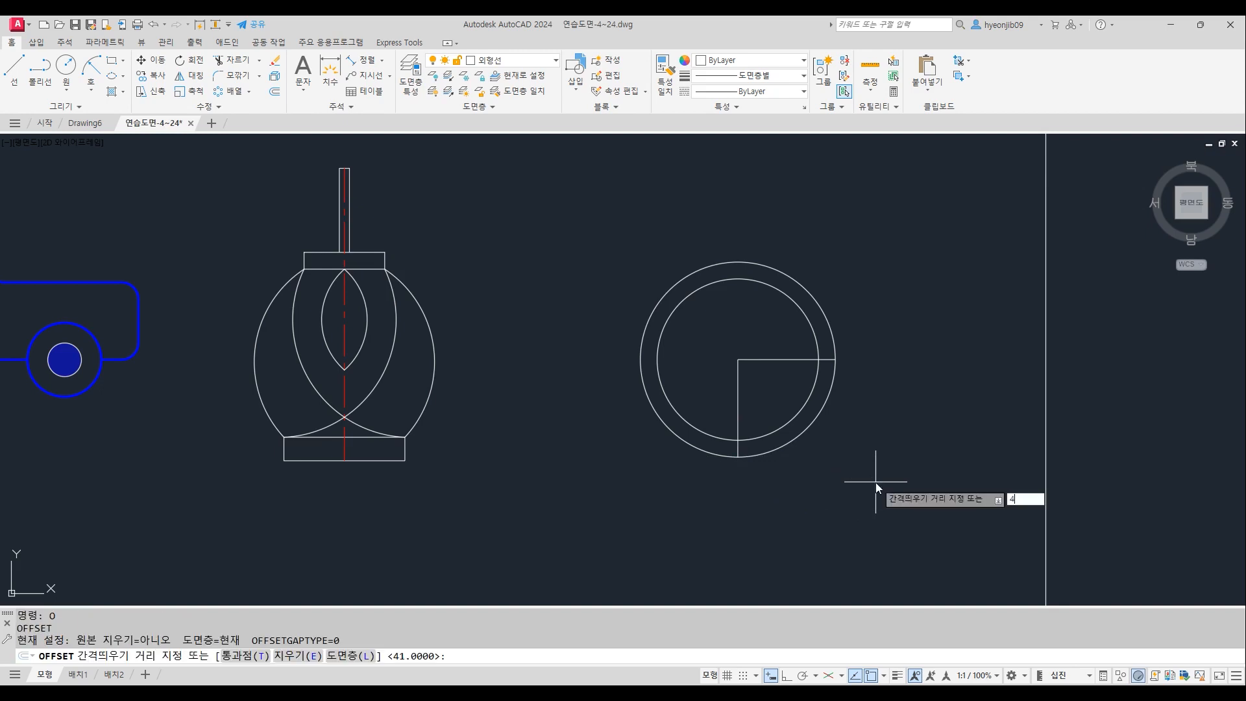
key("Return")
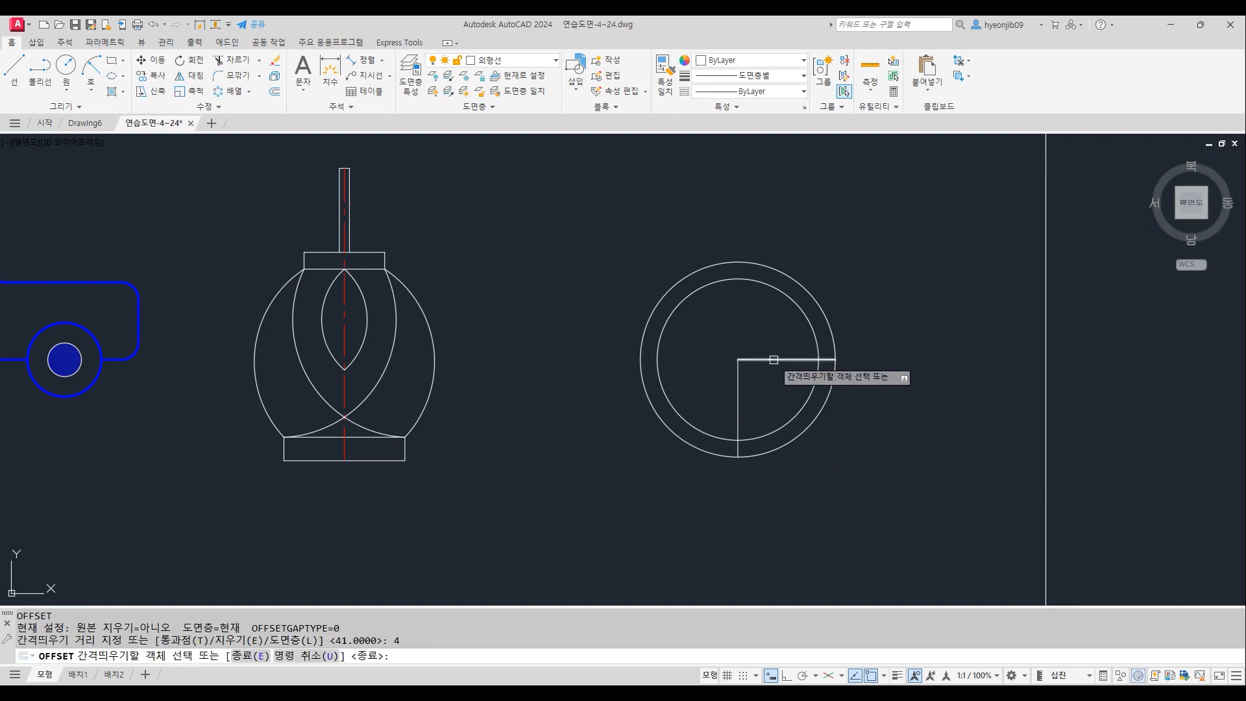
left_click(762, 359)
left_click(766, 317)
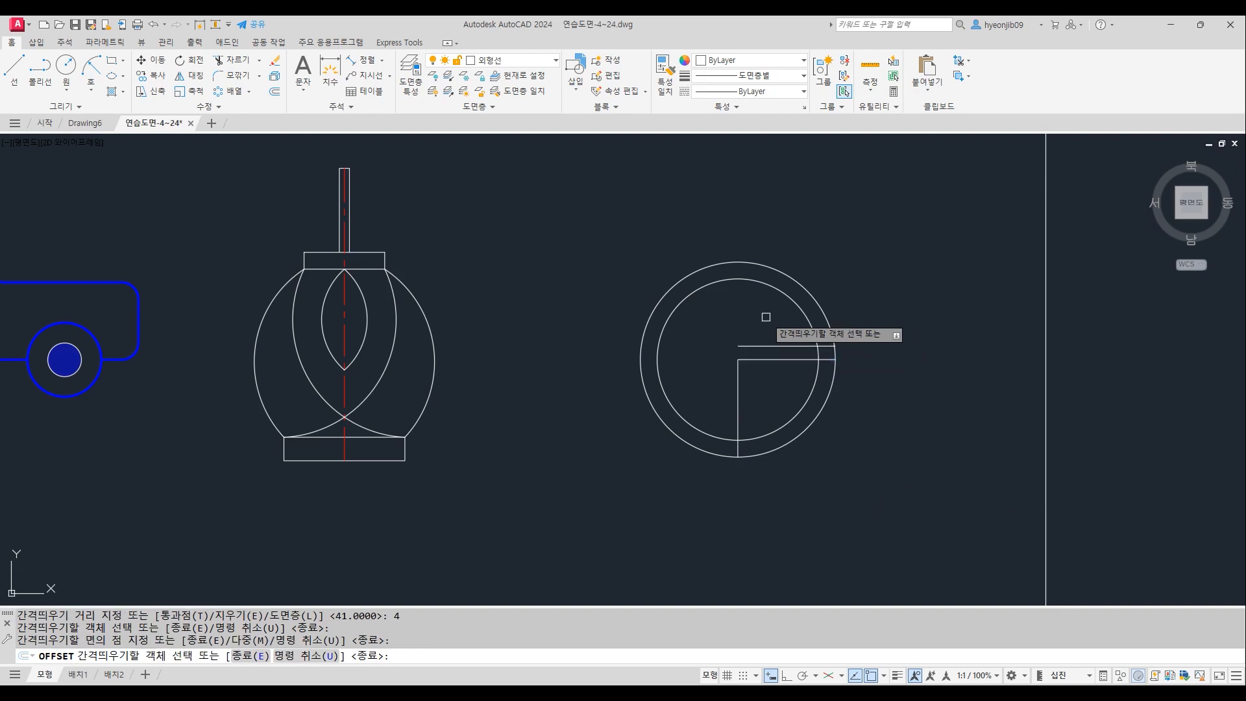
left_click(738, 397)
left_click(770, 393)
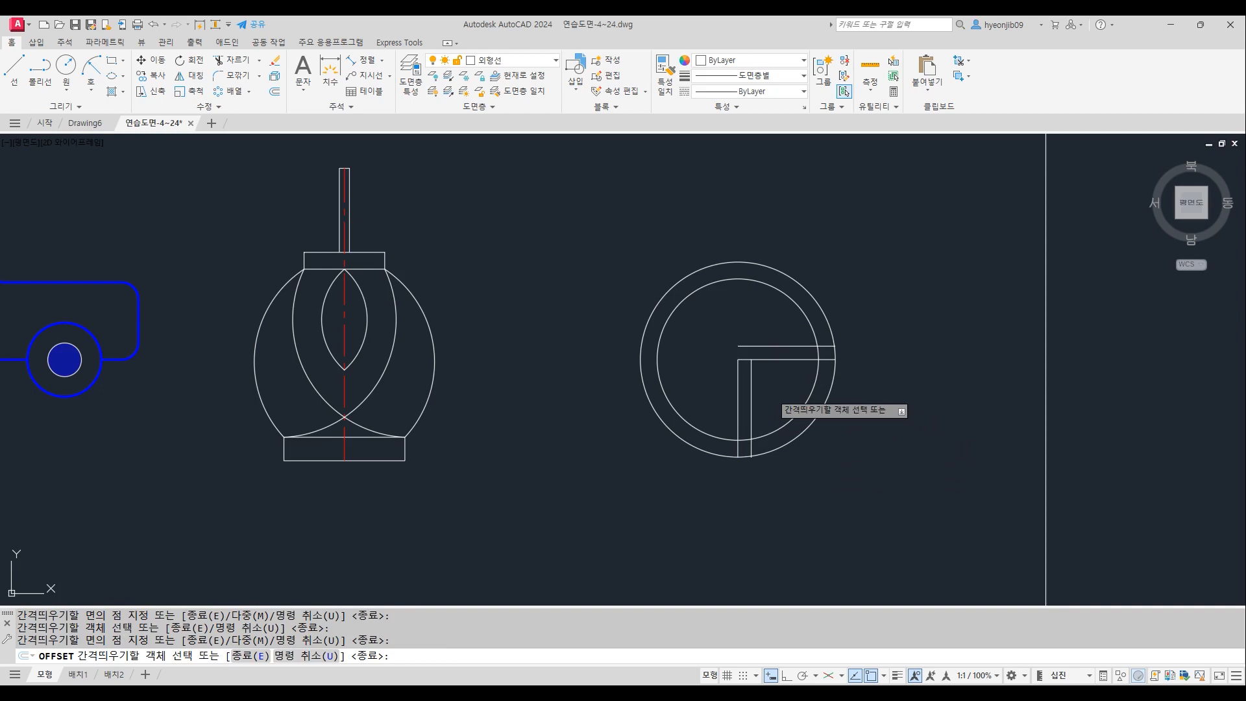
key("Return")
With ortho on, stretch the vertical offset line upward and the horizontal offset line leftward past the outer circle
left_click(751, 374)
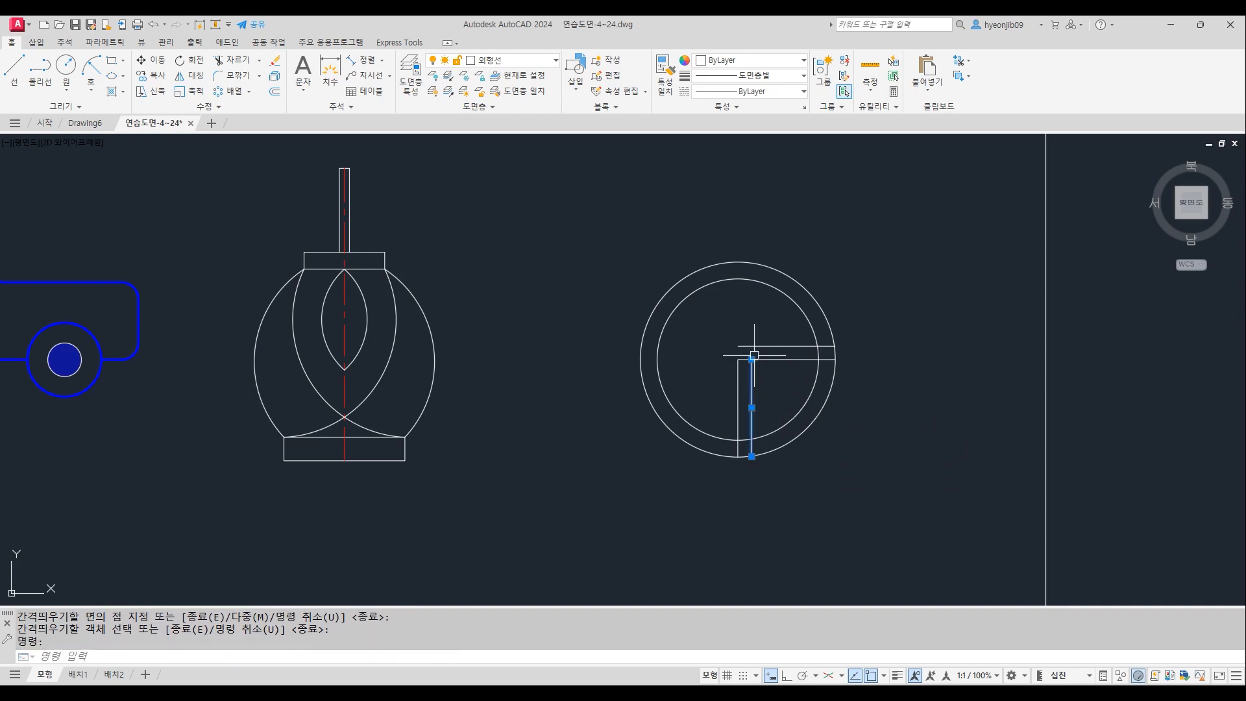
left_click(752, 359)
key("F8")
left_click(773, 187)
key("Escape")
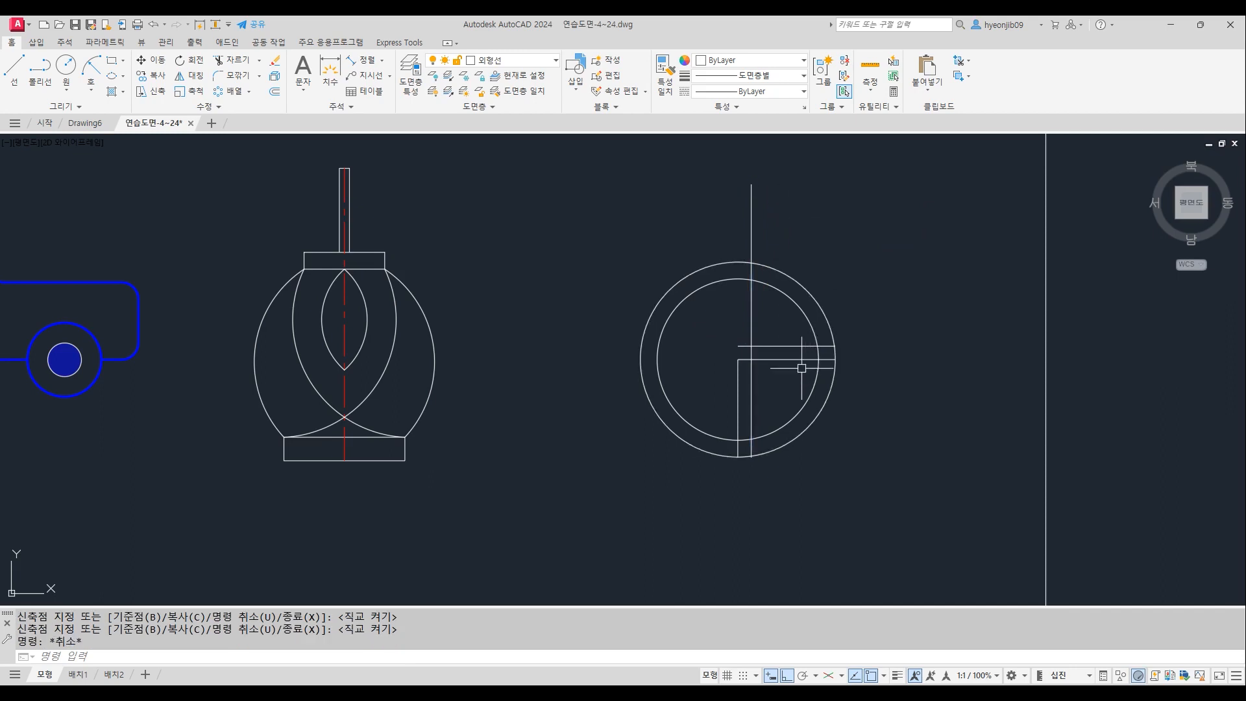
left_click(792, 346)
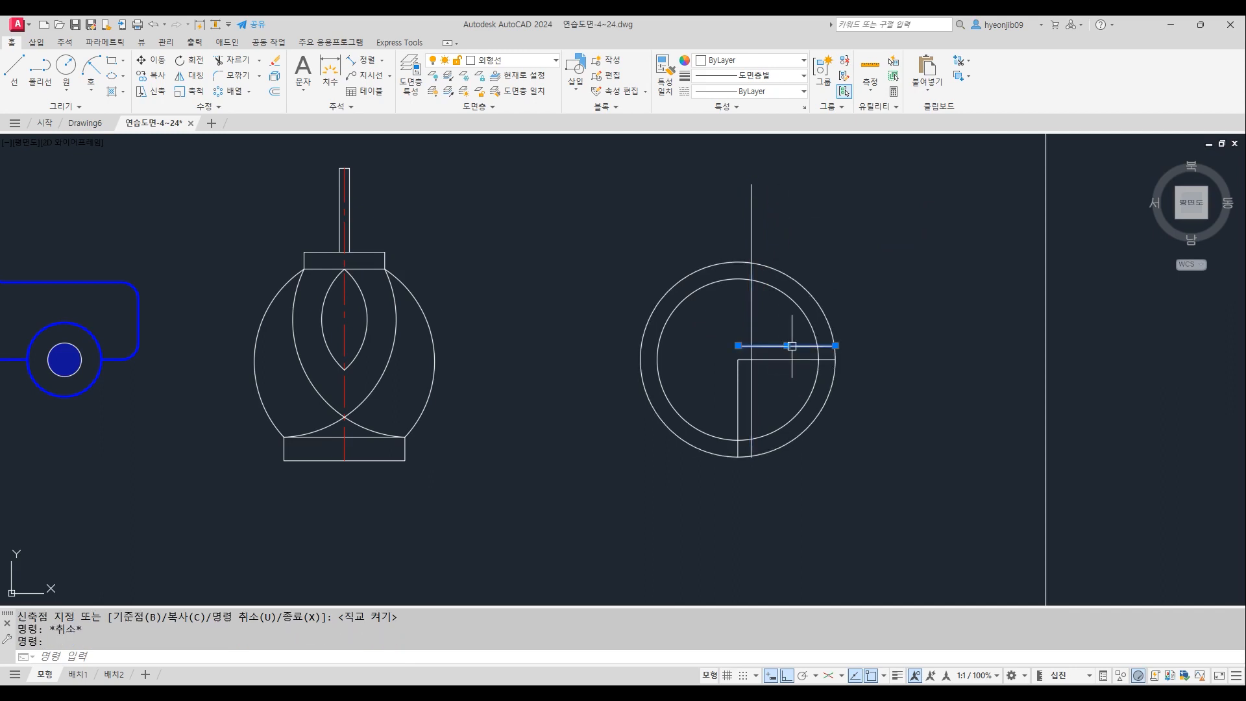
left_click(738, 345)
left_click(612, 353)
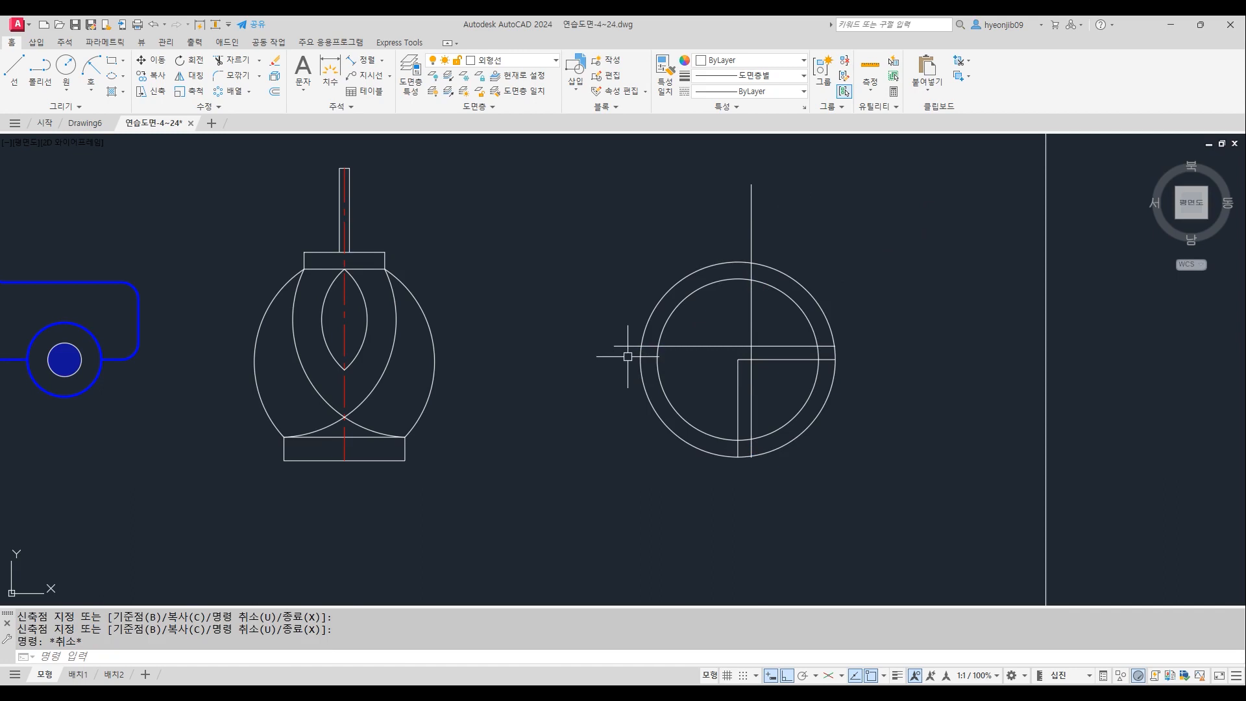
Shorten the horizontal offset line's right end and the vertical one's lower end to their intersection, forming a corner
left_click(835, 345)
left_click(752, 345)
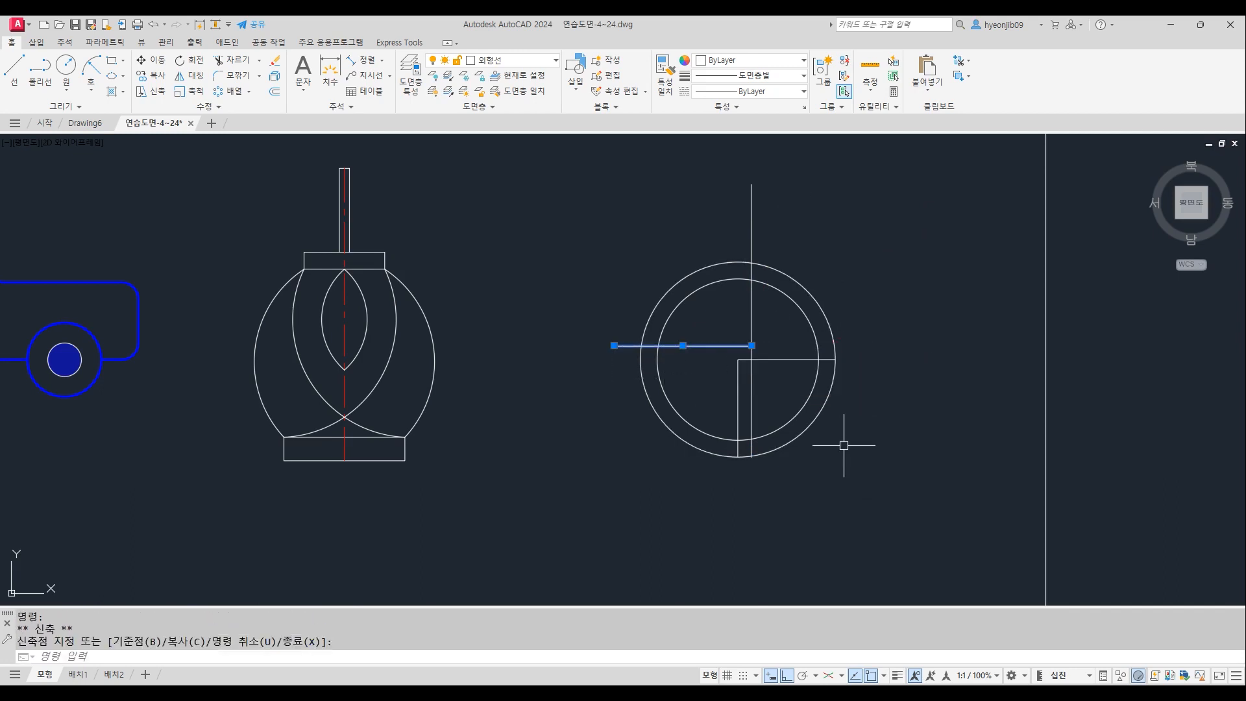
left_click(751, 409)
left_click(752, 456)
left_click(752, 345)
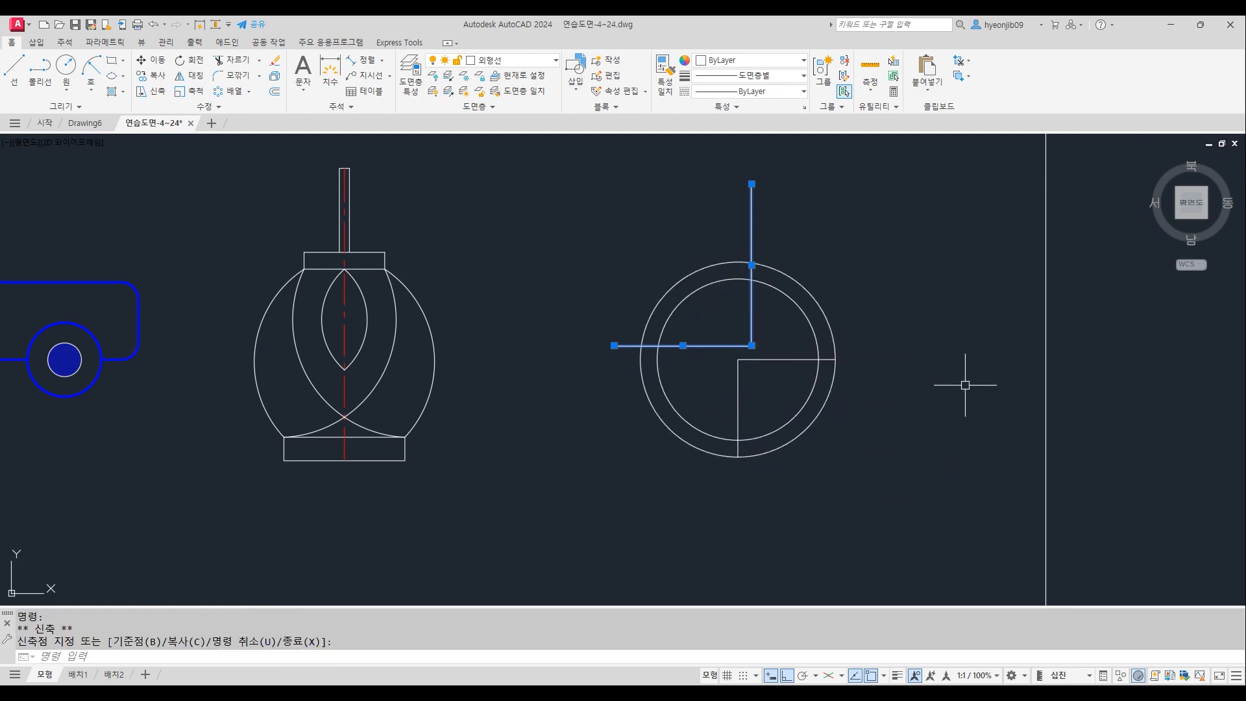
key("Escape")
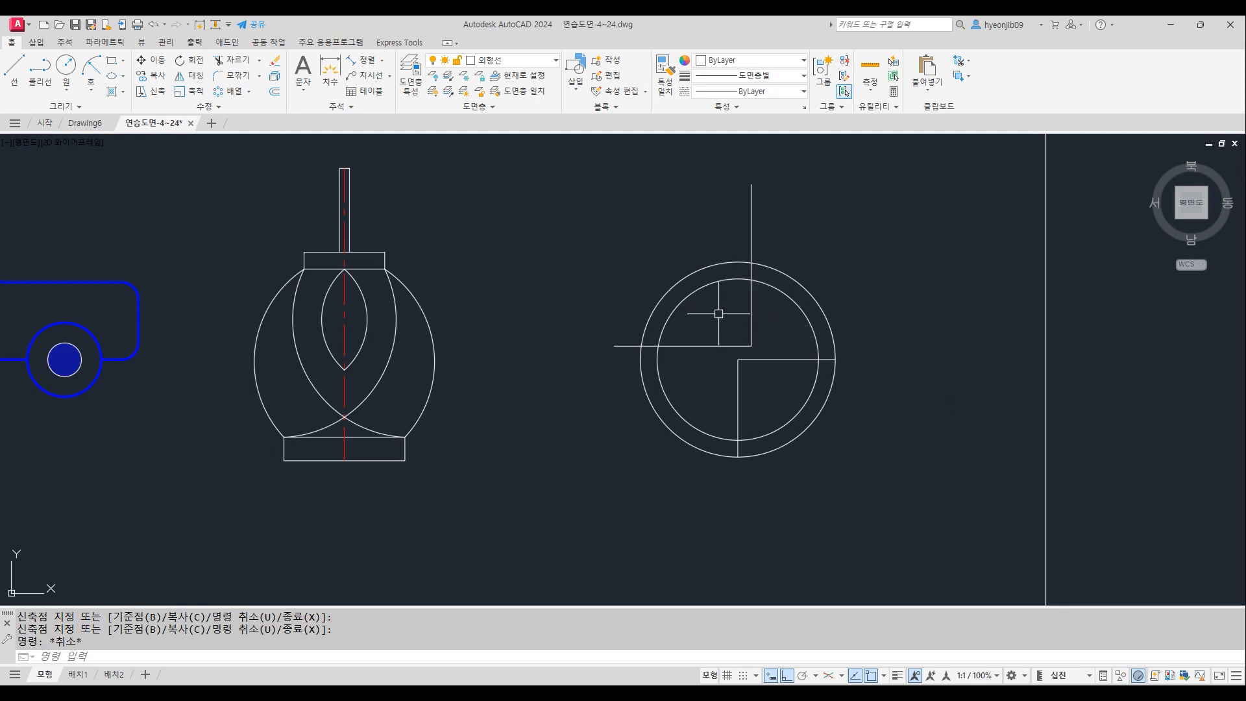
Offset the vertical line that passes through the circles by 5 to both its left and right sides
type("o")
key("Return")
type("5")
key("Return")
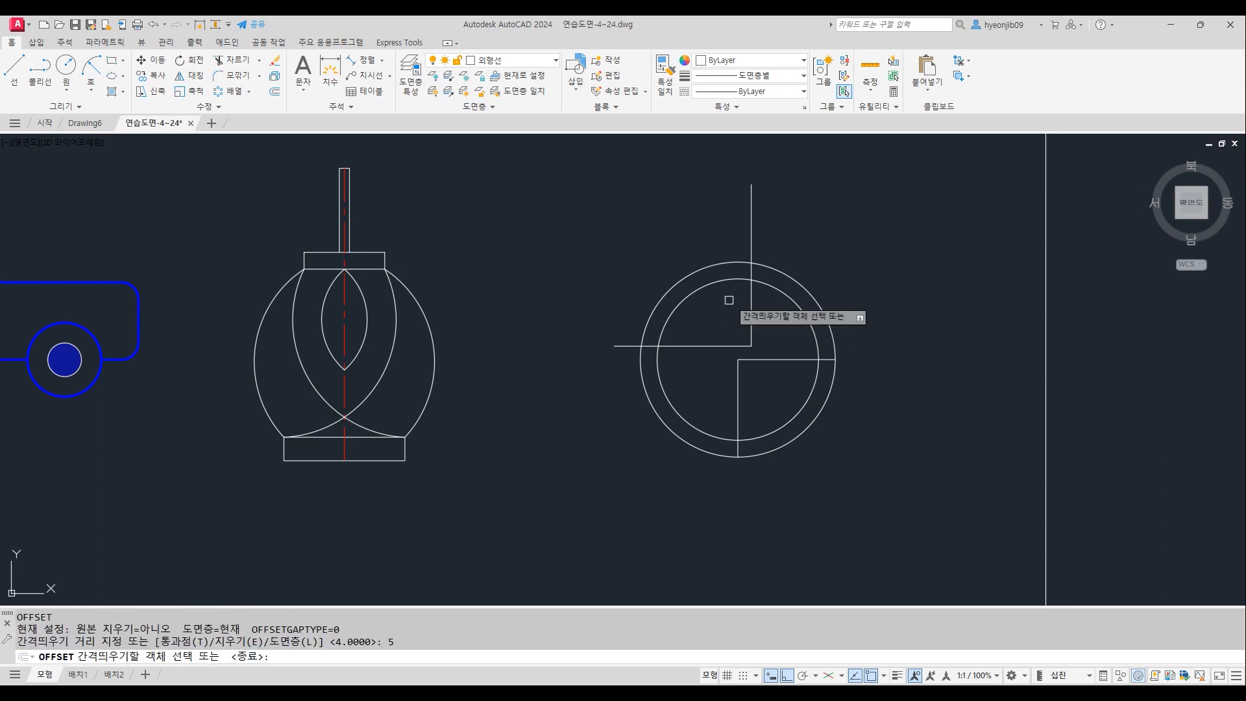
left_click(751, 249)
left_click(751, 228)
left_click(808, 229)
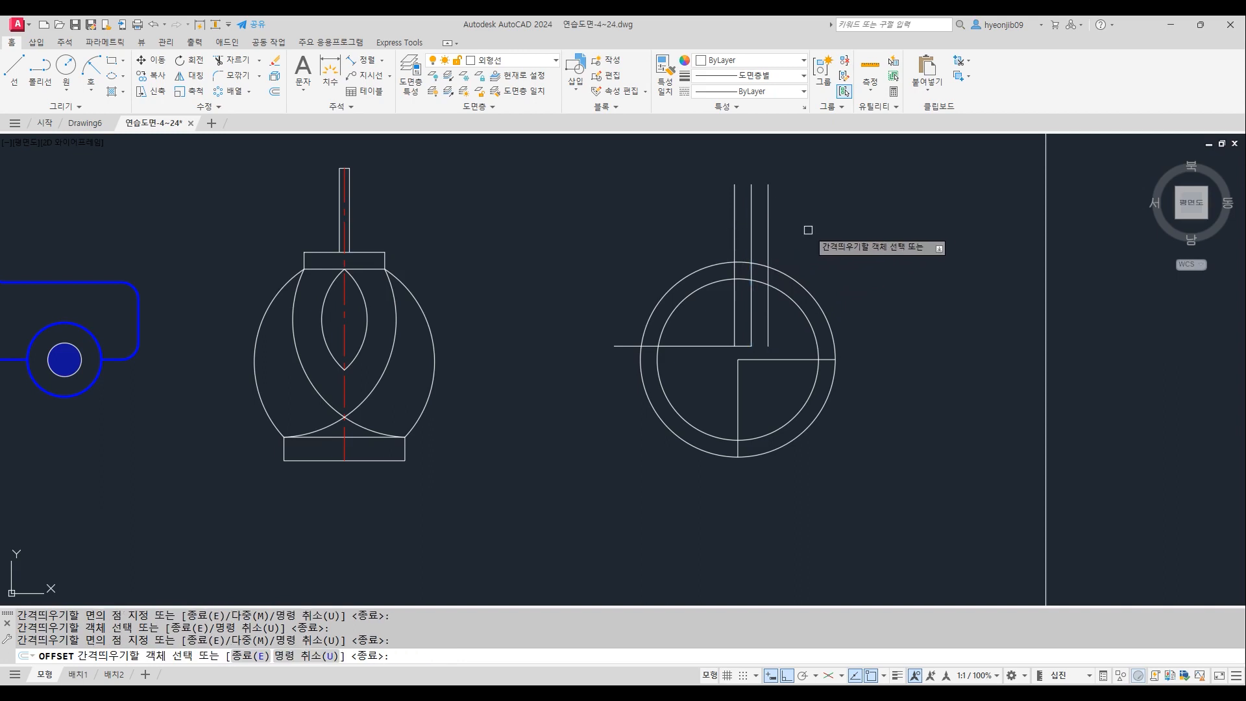
key("Return")
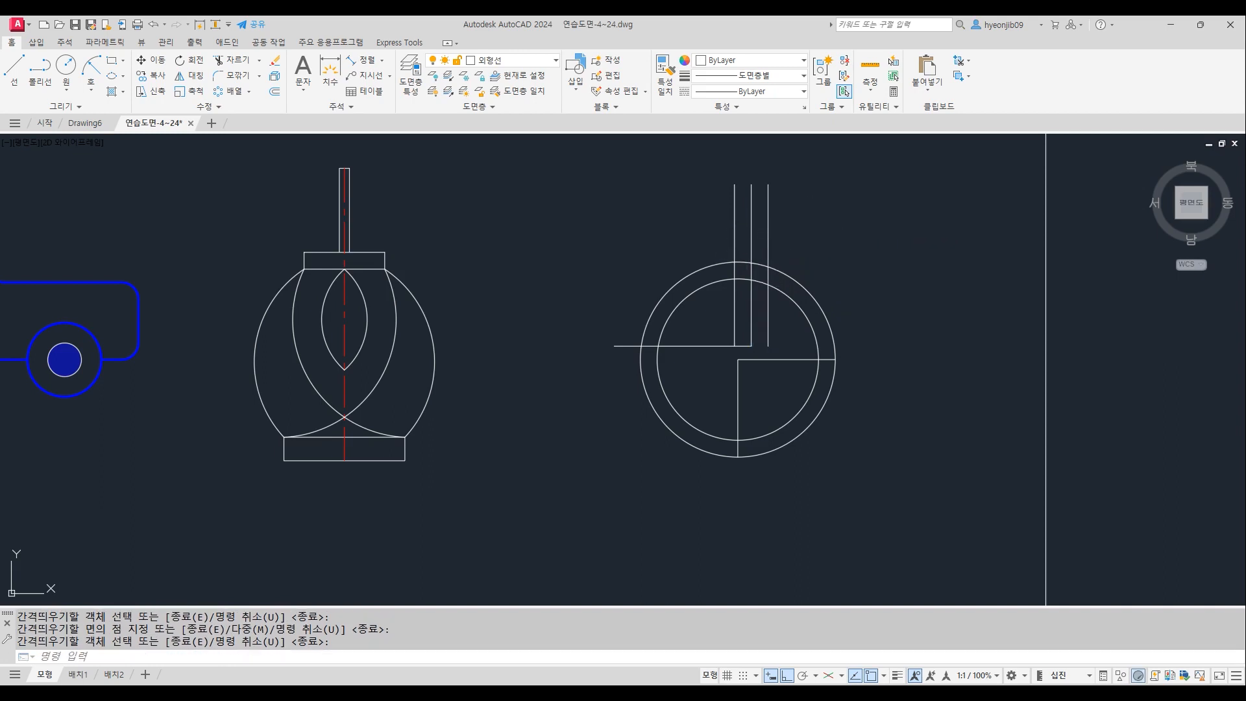
Trim the right offset line to the segment between the two circles and remove both circle arcs between it and the middle vertical line
type("tr")
key("space")
left_click(766, 226)
left_click(768, 319)
left_click(759, 282)
left_click(759, 265)
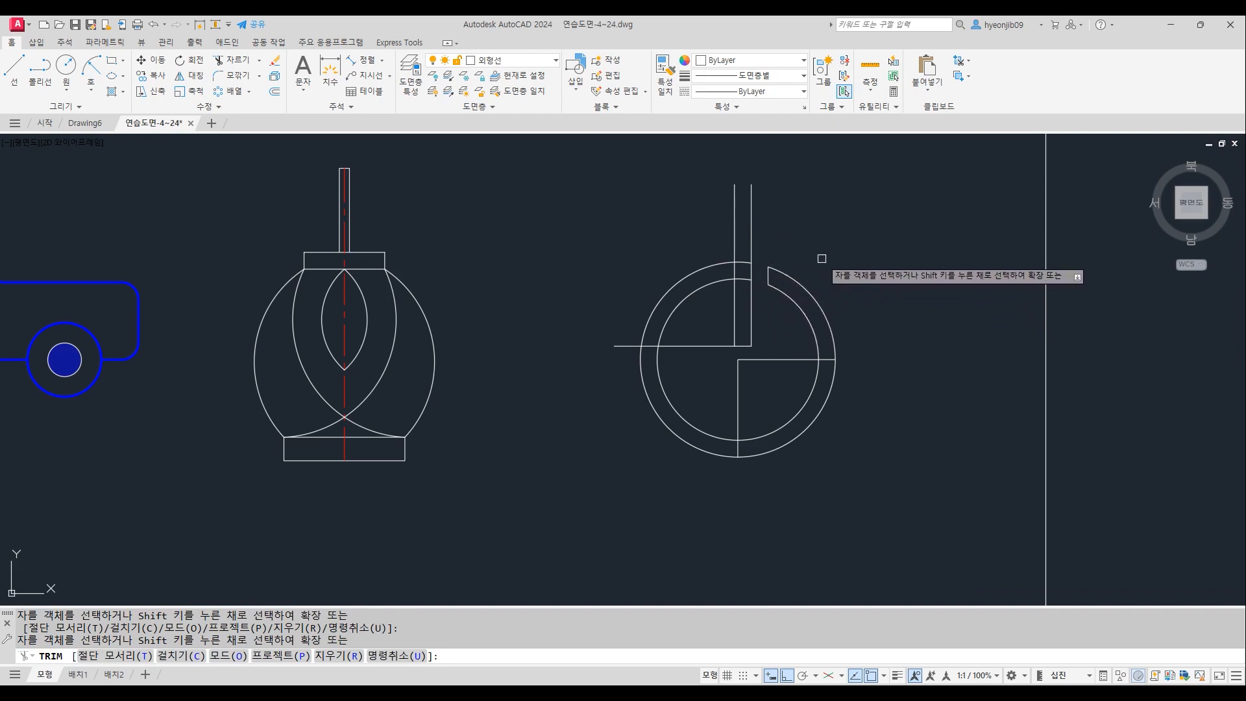
key("Return")
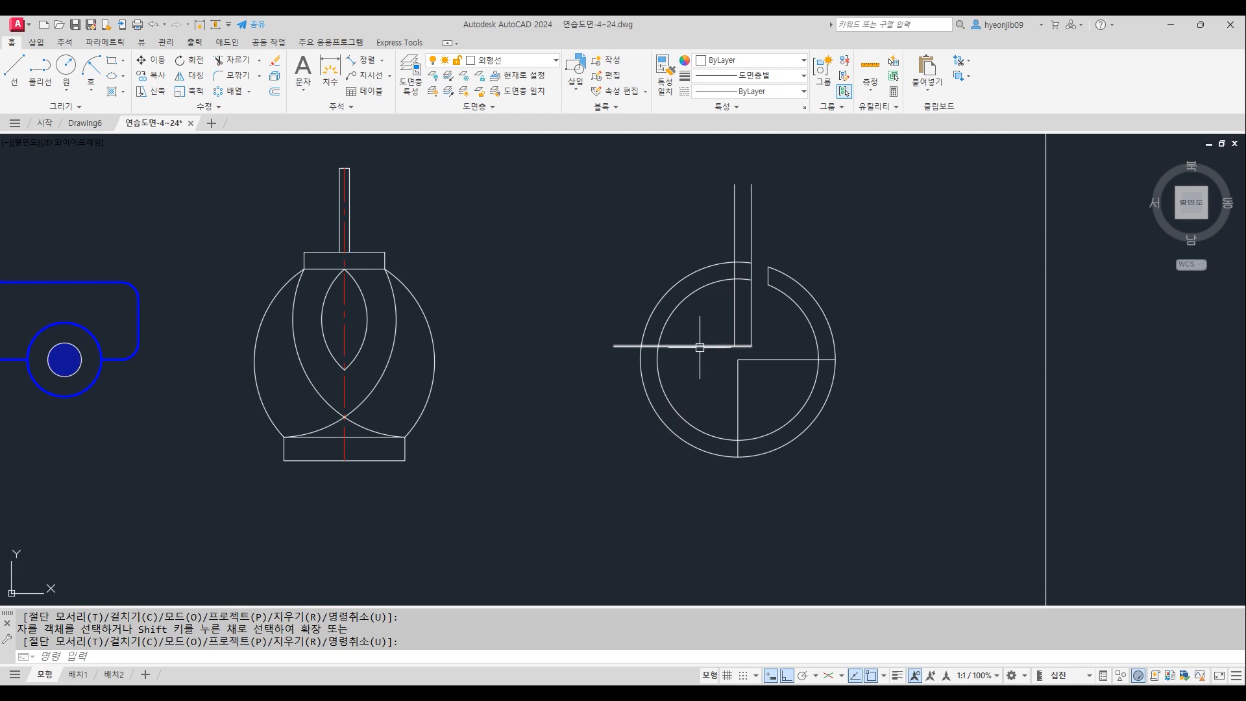
Offset the original vertical line by 26 to the left as a construction line
type("o")
key("Return")
type("26")
key("Return")
left_click(737, 309)
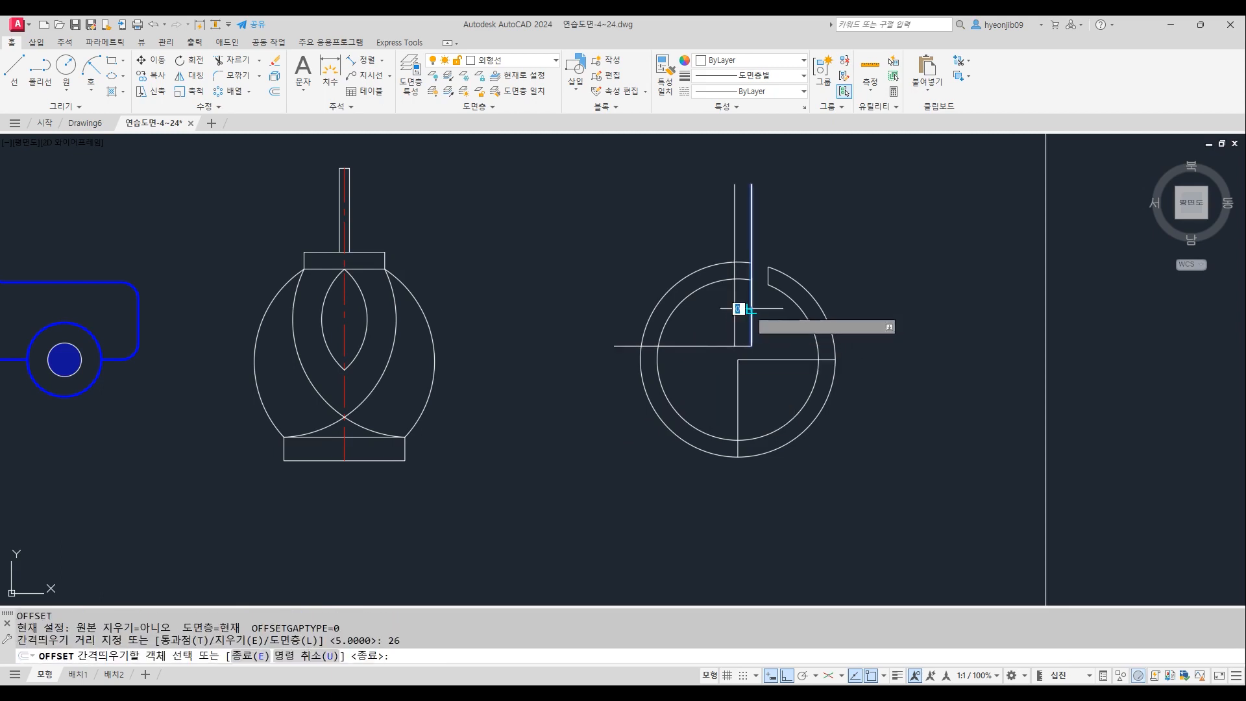
left_click(623, 286)
key("Return")
Shorten the horizontal line's left end to the far-left construction line, and erase that construction line
scroll(625, 347, "up", 4)
key("Return")
left_click(617, 342)
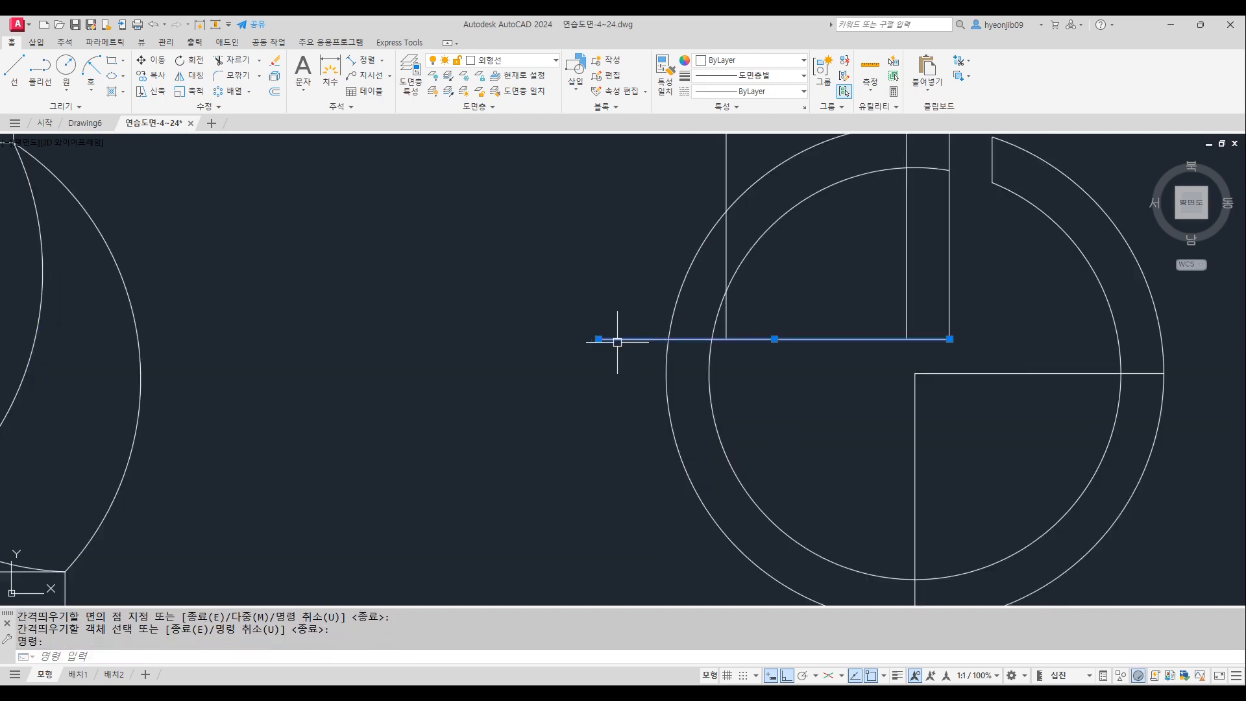
left_click(598, 338)
left_click(725, 339)
key("Escape")
scroll(690, 396, "down", 2)
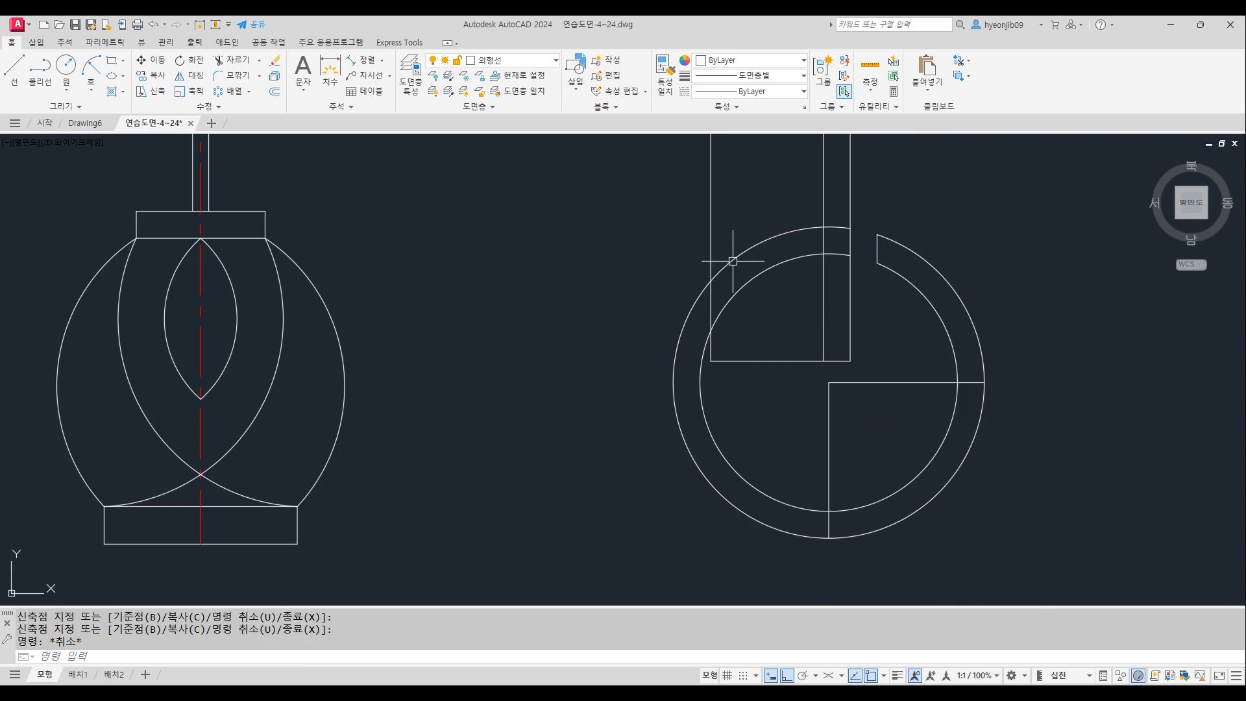
left_click(710, 231)
key("Delete")
scroll(688, 398, "down", 2)
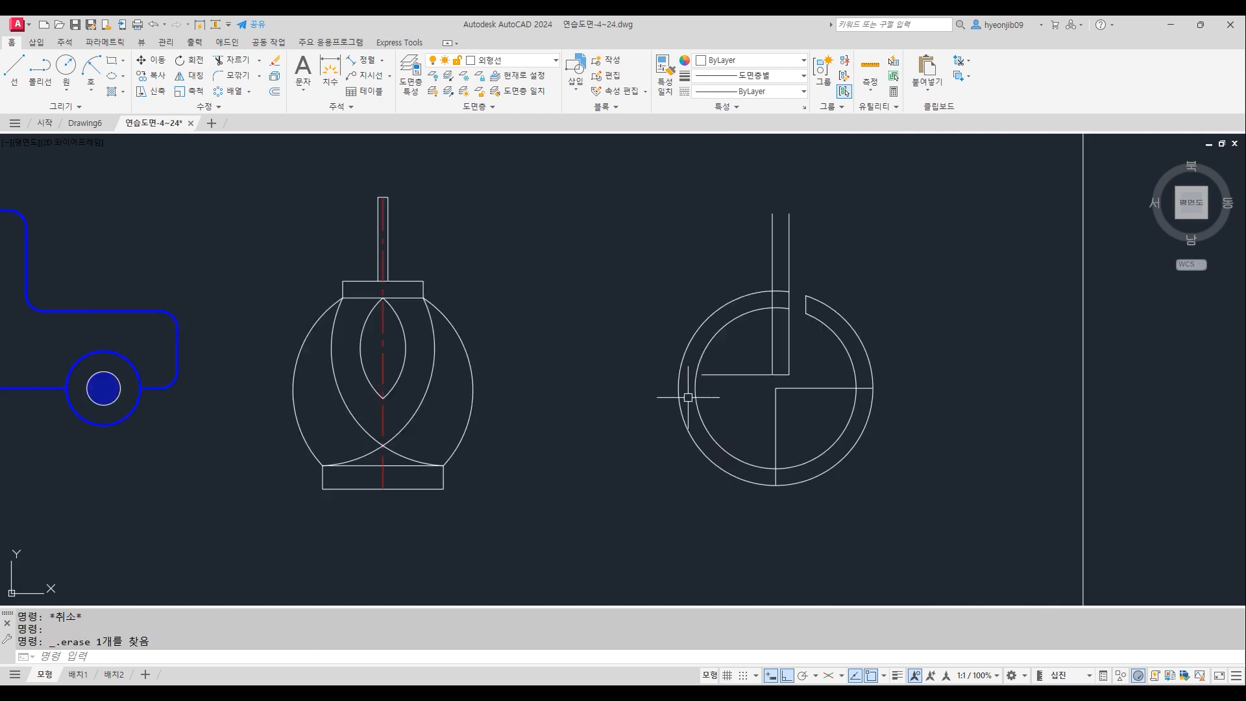
With ortho off, draw a line 30 long at 120° down-left from the horizontal line's left end
type("l")
key("Return")
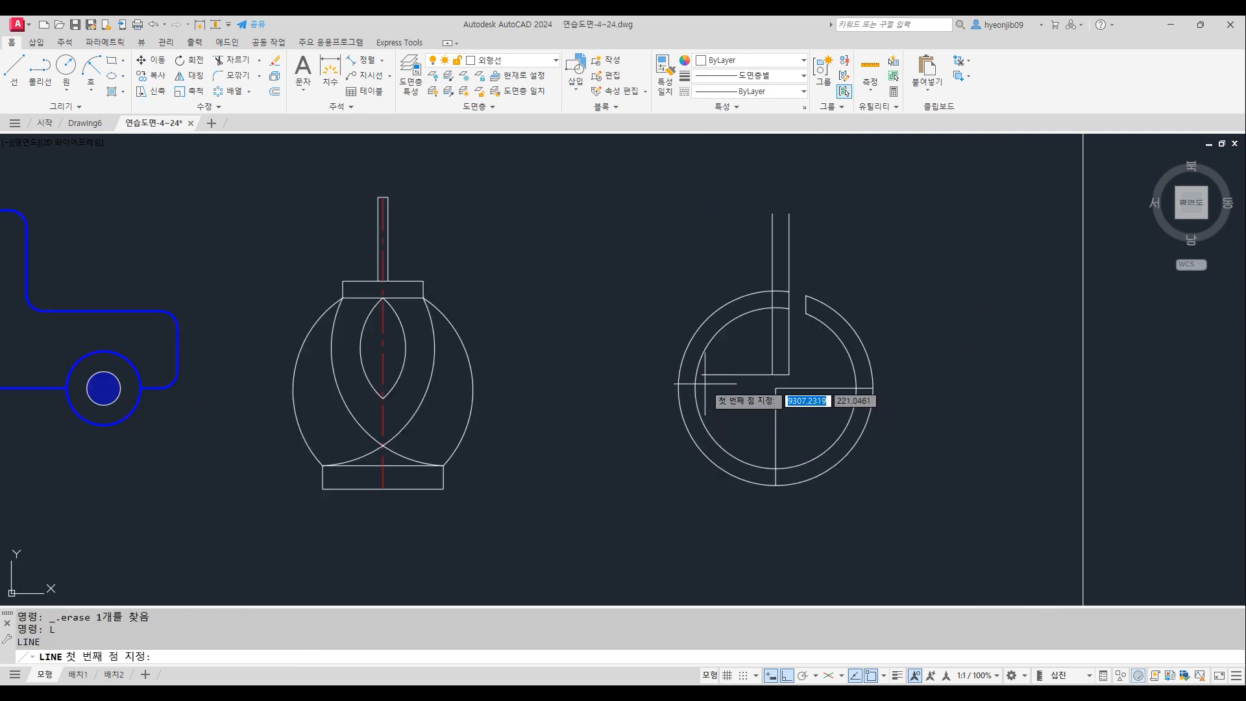
left_click(702, 374)
key("F8")
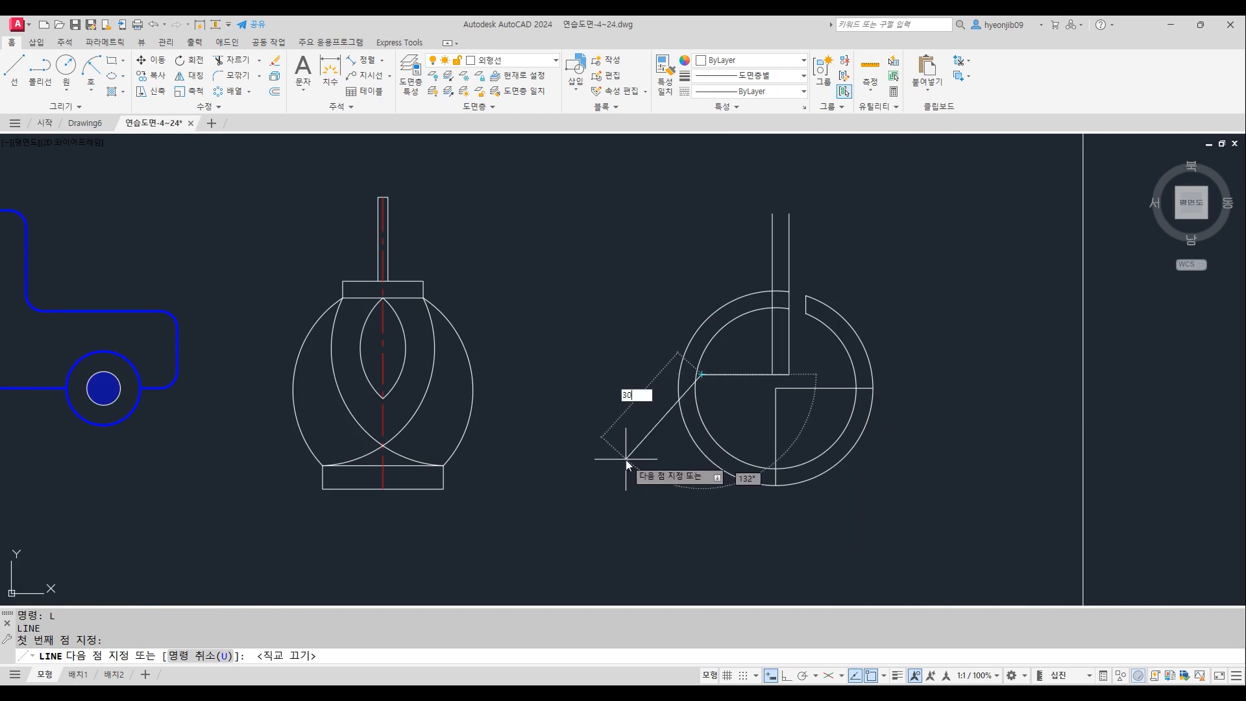
key("Tab")
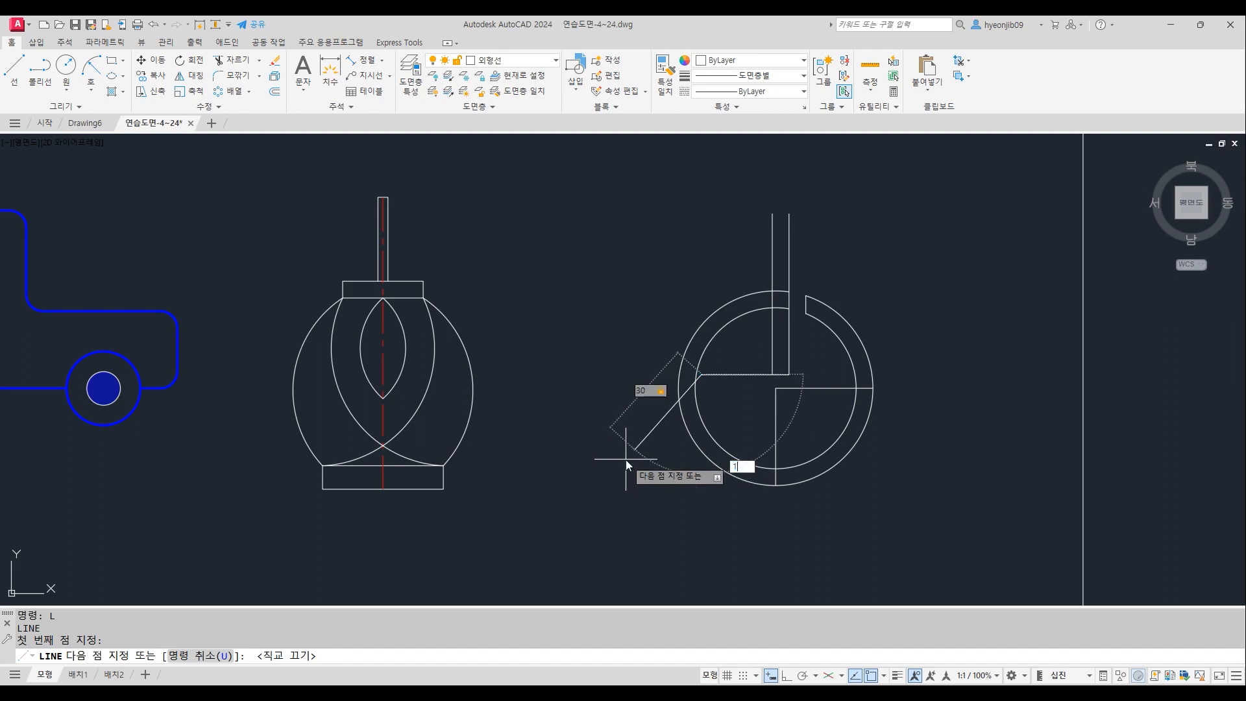
type("120")
key("Return")
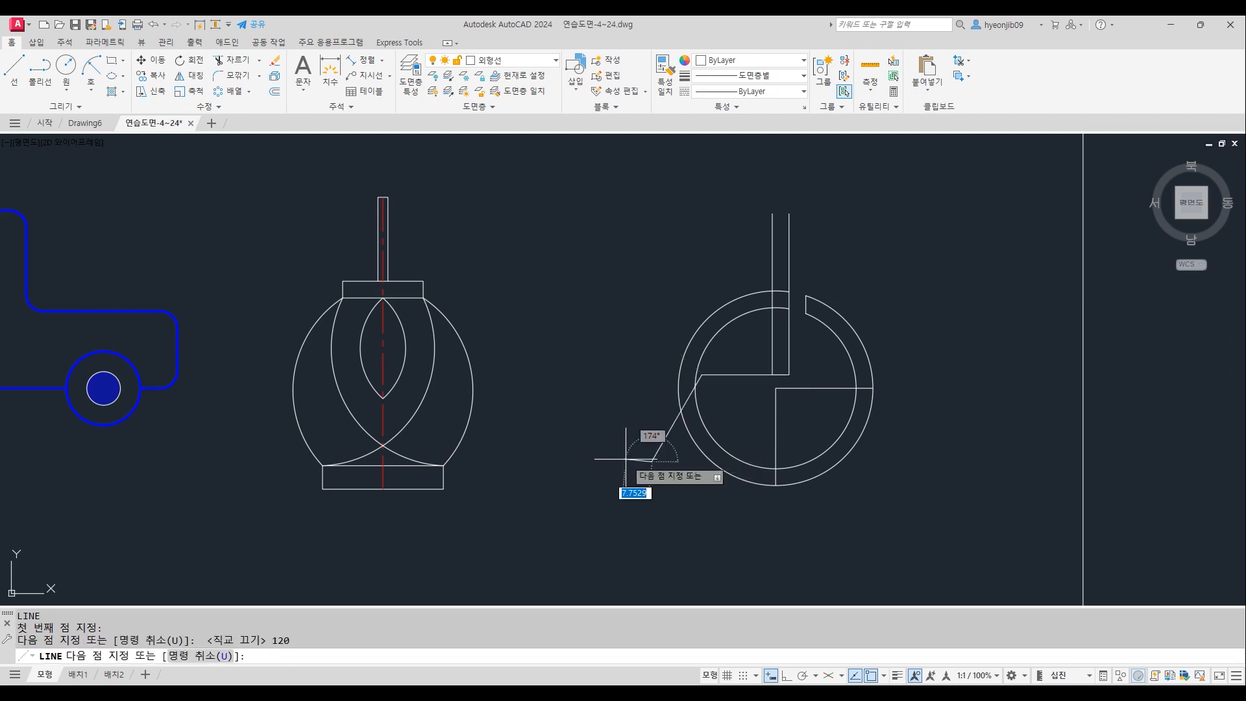
key("Return")
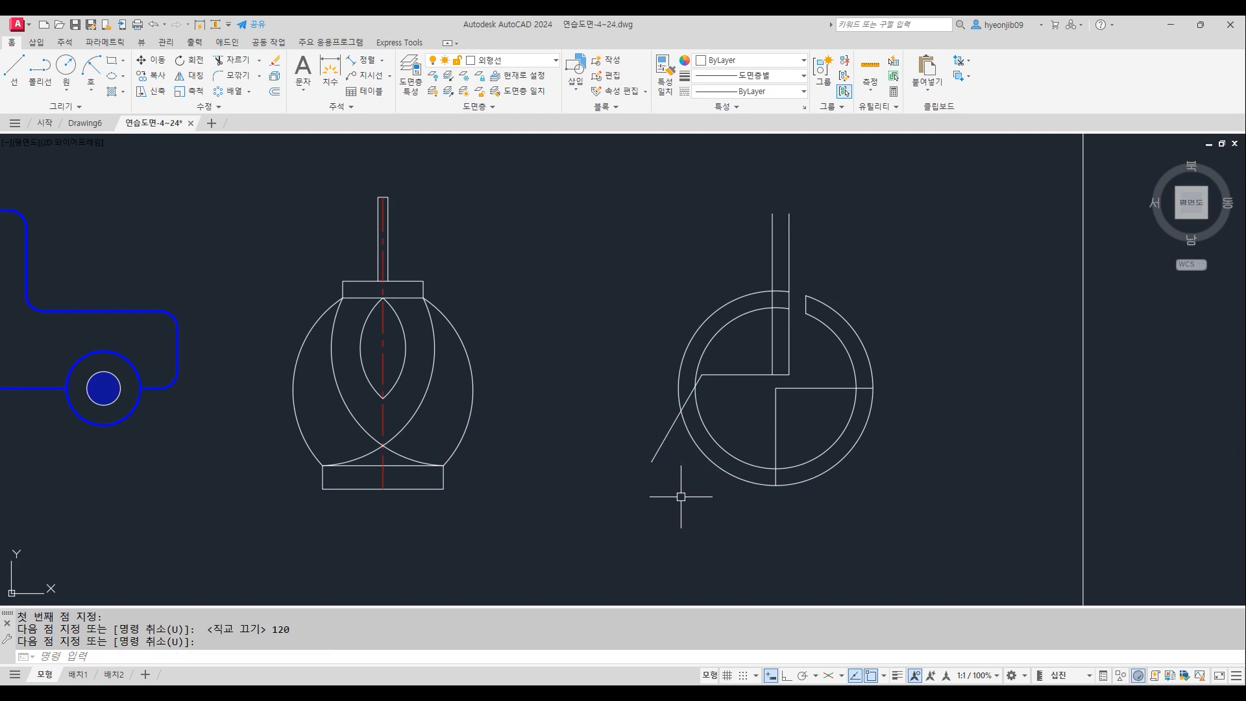
Offset the slanted line by 5 to both sides and the horizontal line by 5 upward
type("o")
key("Return")
type("5")
key("Return")
left_click(663, 438)
left_click(643, 388)
left_click(745, 376)
left_click(750, 347)
left_click(663, 441)
left_click(700, 497)
scroll(698, 431, "up", 2)
key("Return")
Trim the lower-right slanted offset line to the segment between the circles and cut both arcs back to it
type("tr")
key("space")
left_click(681, 442)
left_click(678, 418)
left_click(697, 390)
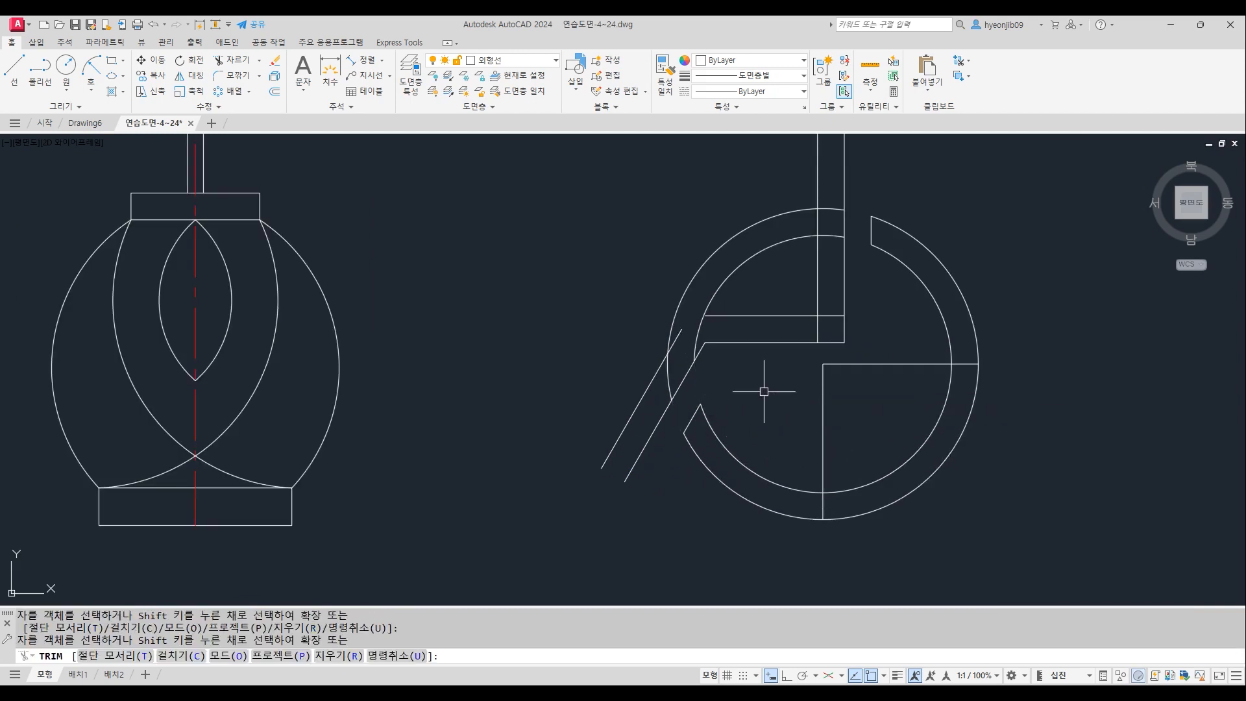
Erase the two leftover upper-left arcs of the concentric circles
left_click(769, 272)
left_click(659, 227)
key("Delete")
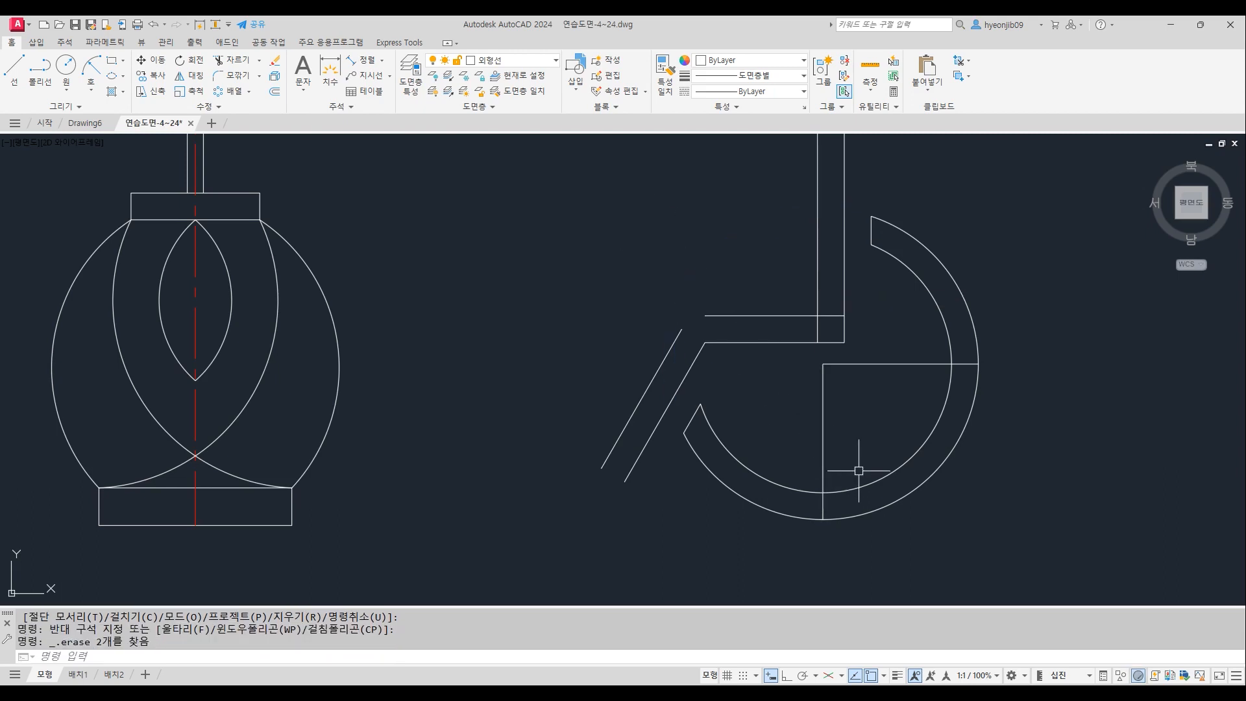
Use Fillet to join the upper horizontal line to the upper slanted line and the left vertical line with sharp corners
scroll(859, 470, "down", 3)
scroll(794, 437, "up", 3)
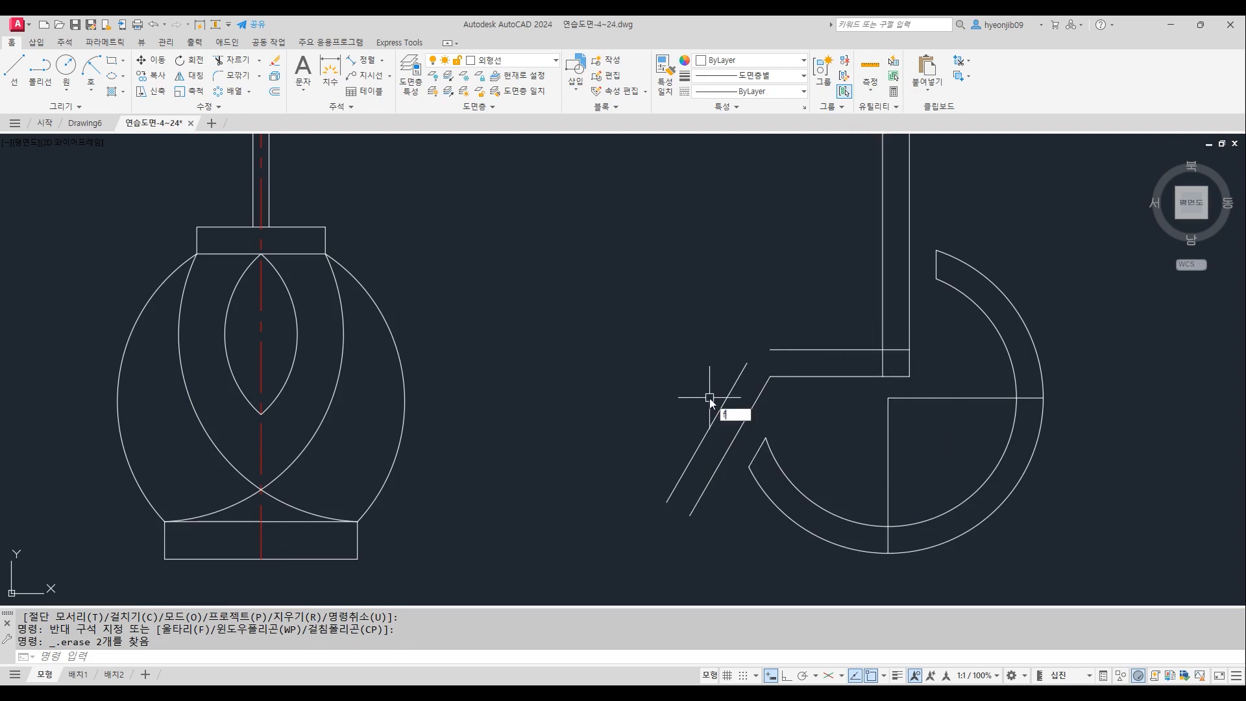
key("Return")
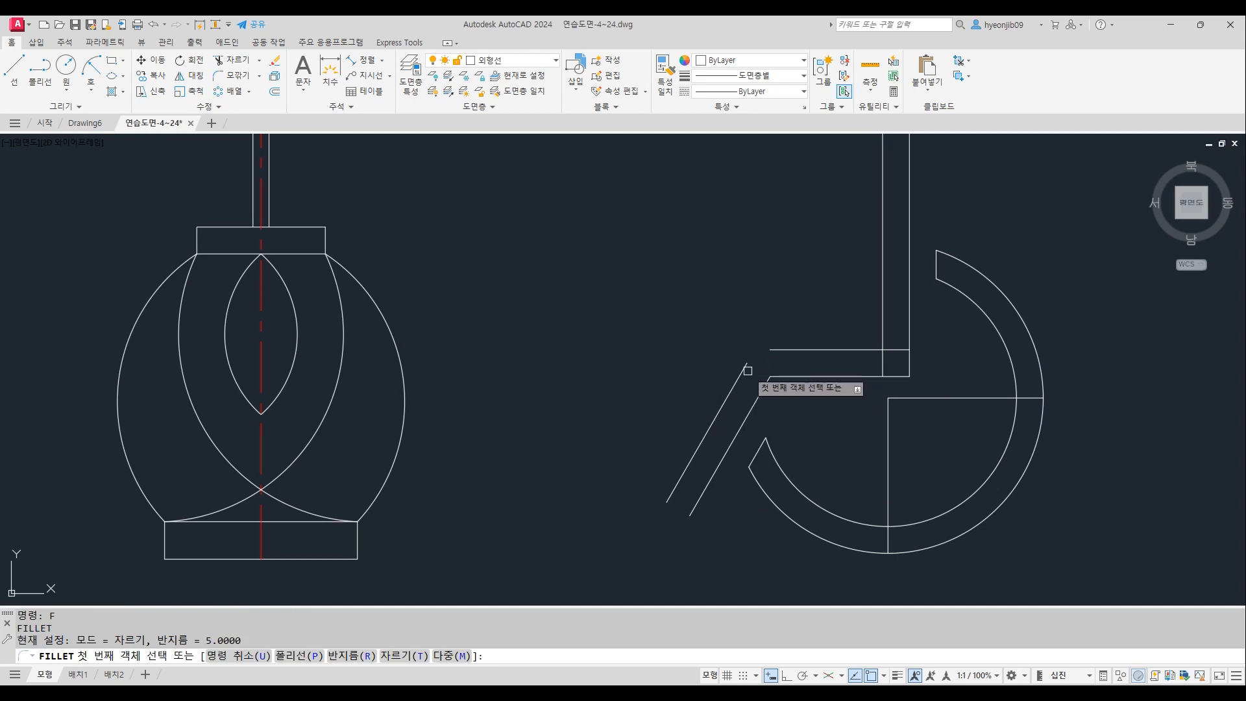
left_click(747, 370)
left_click(793, 350)
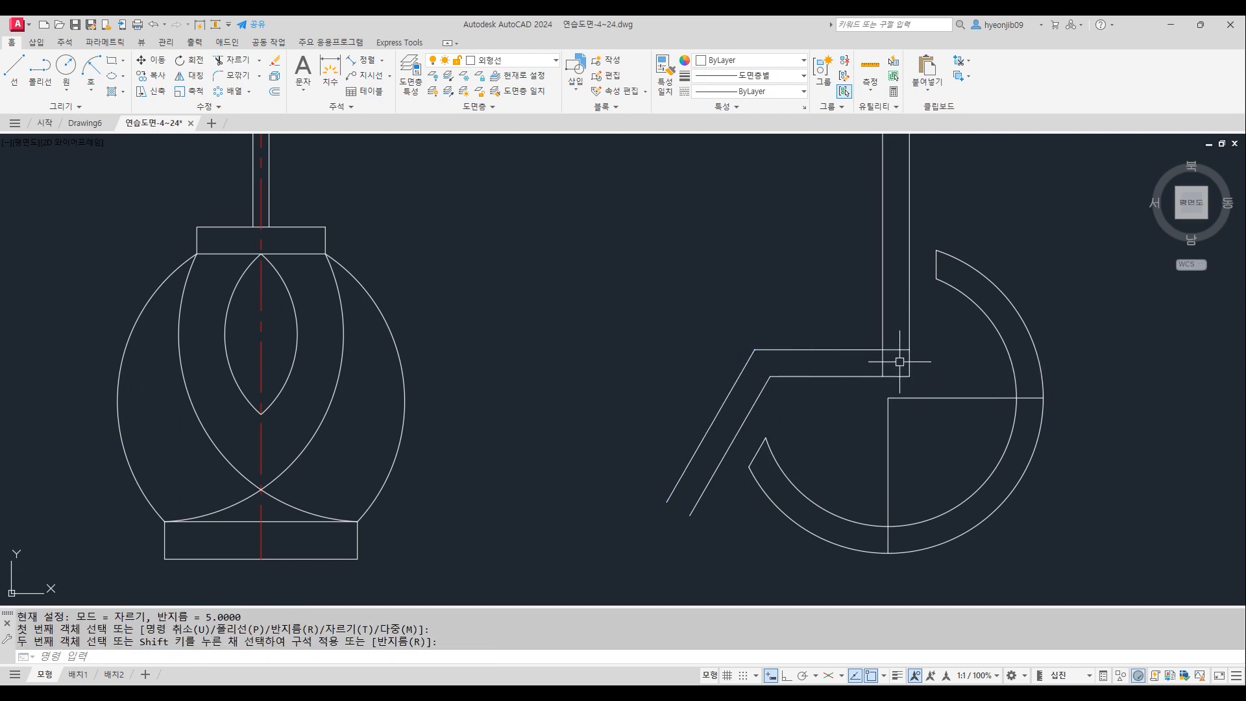
key("Return")
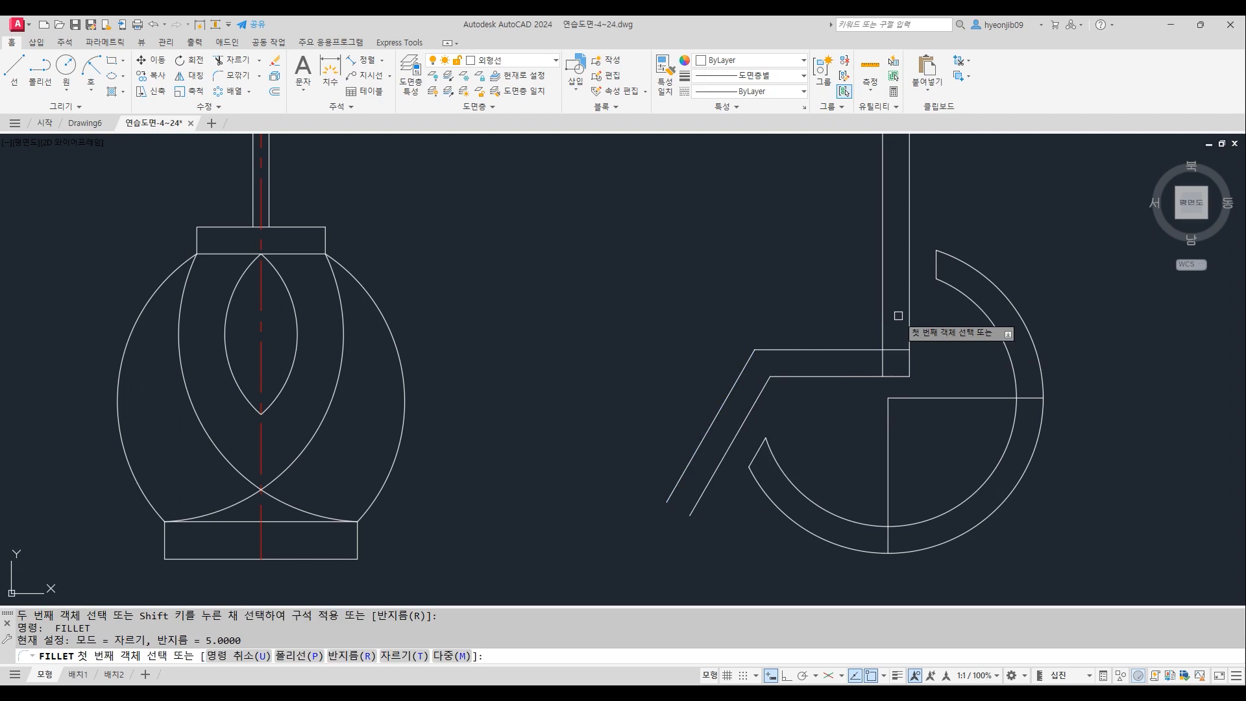
left_click(882, 306)
left_click(834, 353)
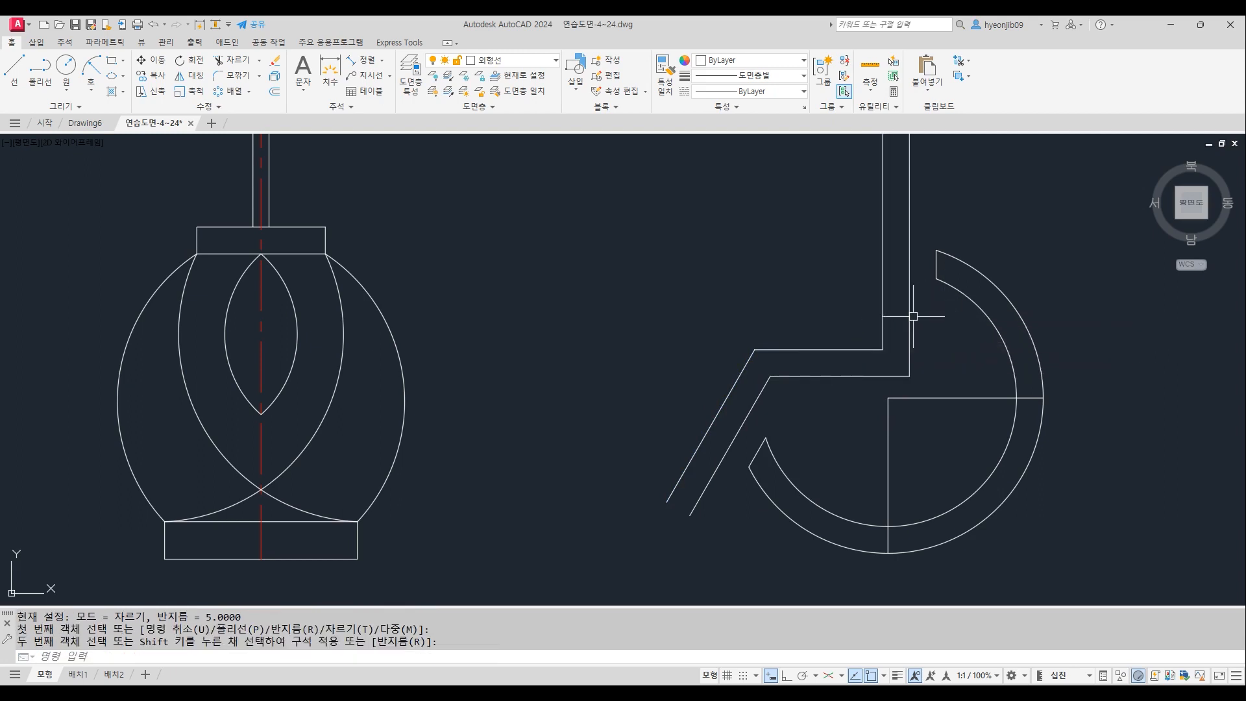
Offset the lower slanted line by 17 toward the upper left
middle_click_drag(837, 353, 854, 317)
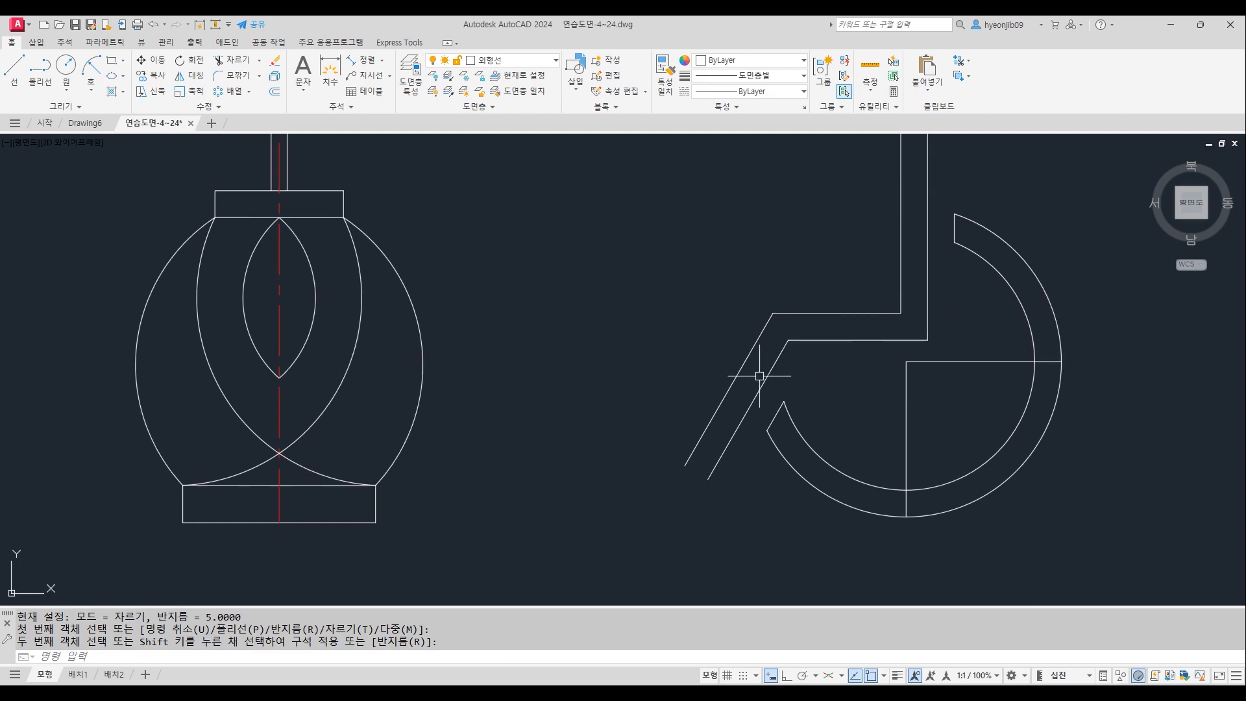
type("o")
key("Return")
type("17")
key("Return")
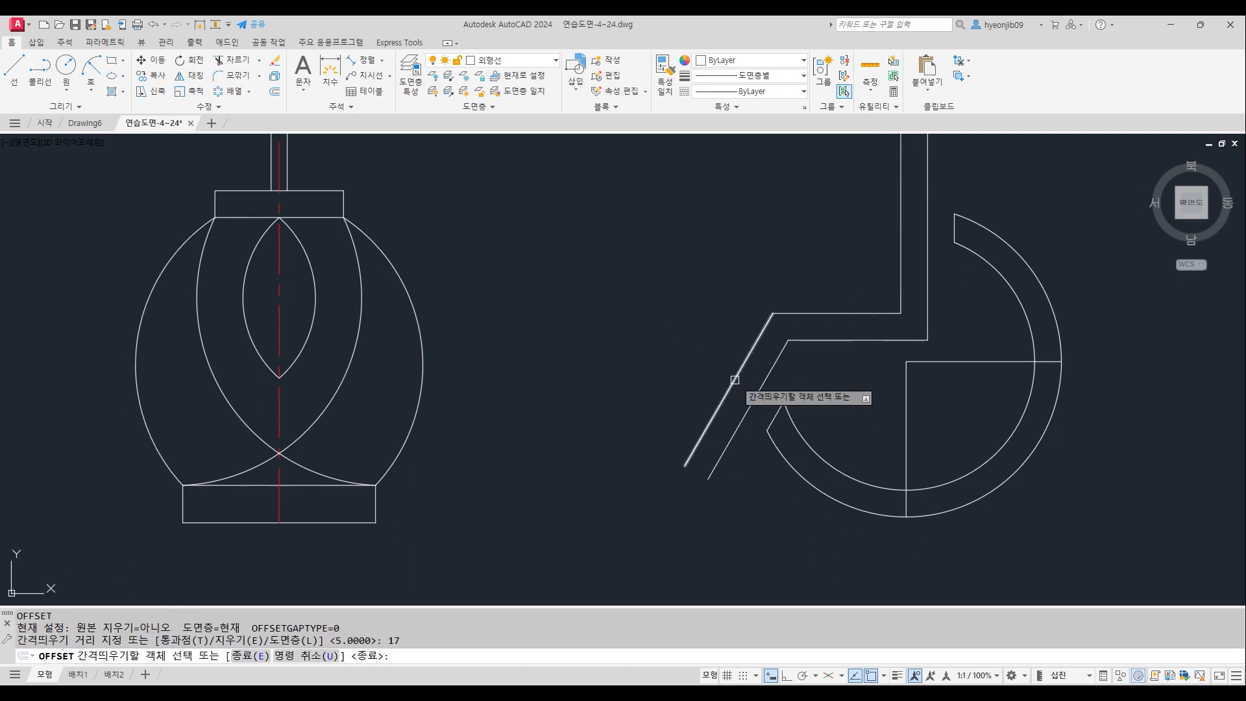
left_click(760, 384)
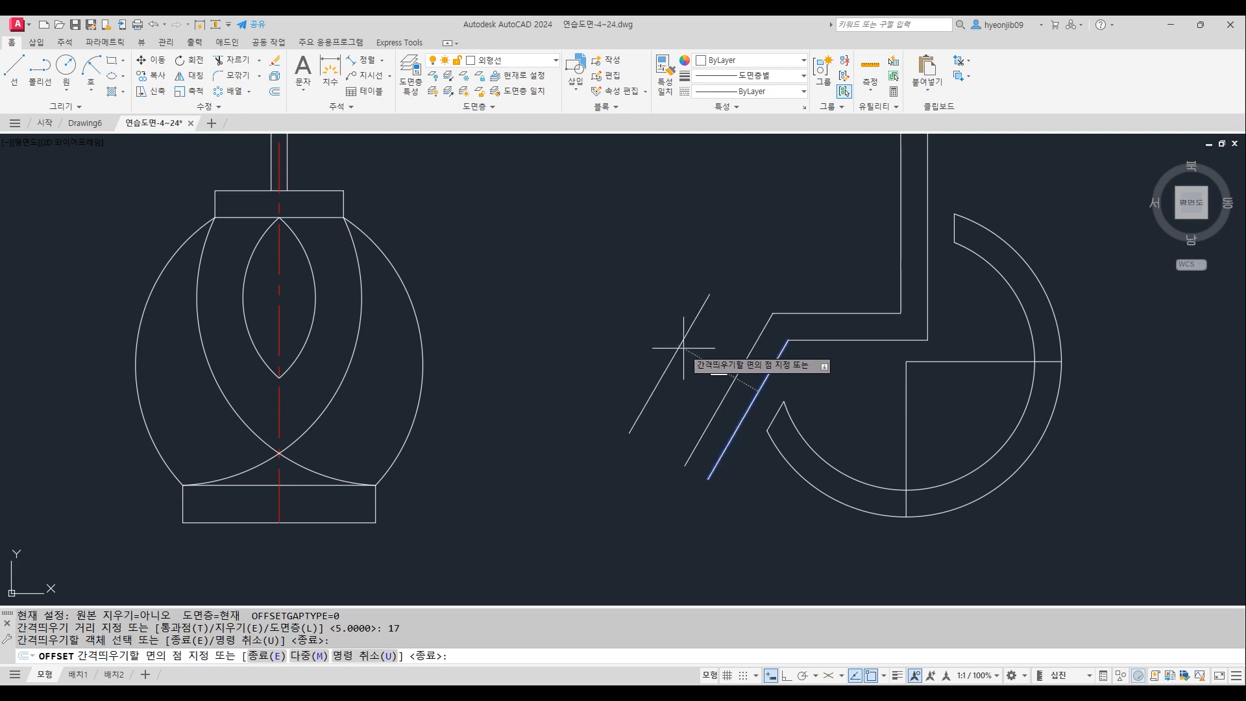
left_click(683, 348)
key("Escape")
Start drawing a line near the lower ends of the slanted lines
type("l")
key("Return")
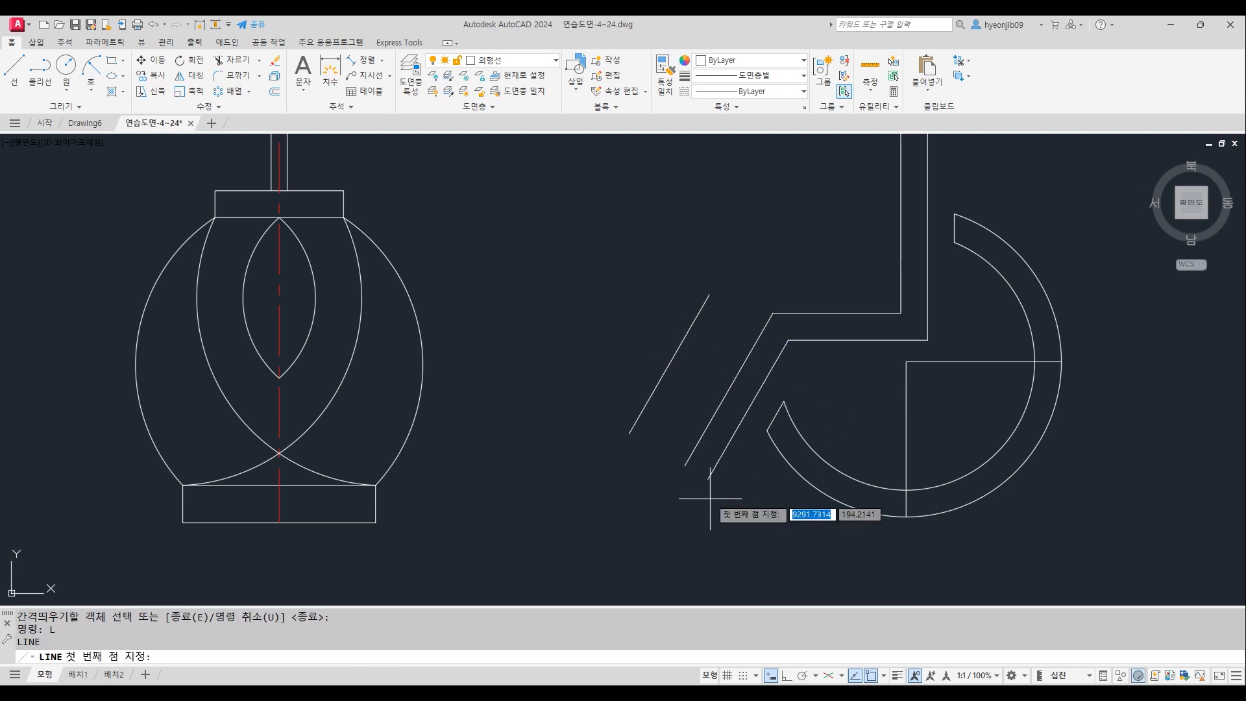
Draw a line from the lower end of the wheelchair symbol's leg to the lower end of the outer parallel slanted line
left_click(707, 479)
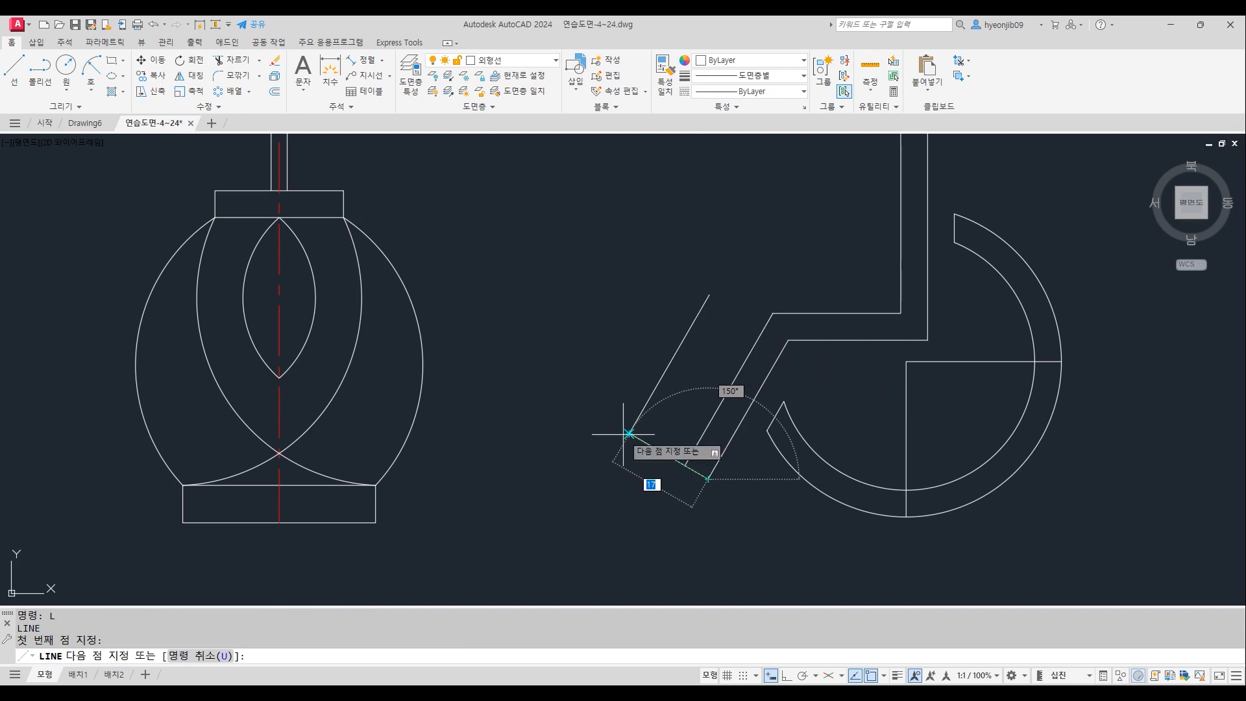
left_click(629, 433)
key("Return")
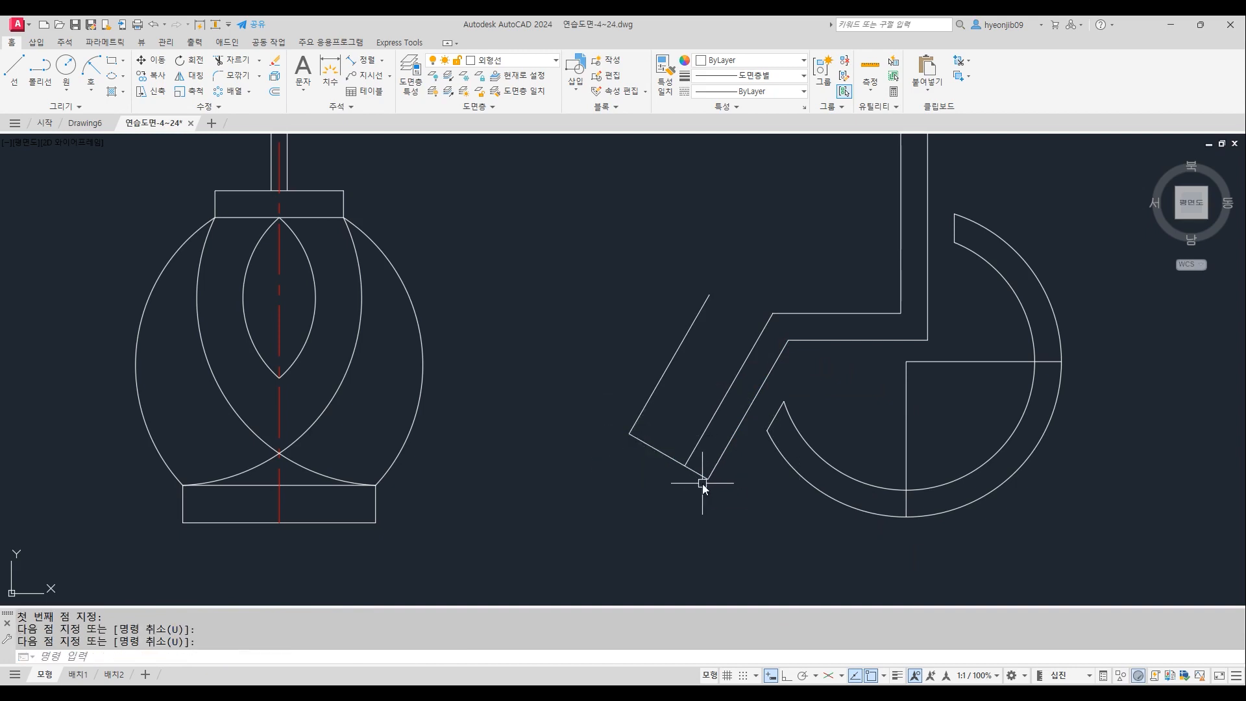
Offset the new foot line by 5 toward the upper side of the leg
type("o")
key("Return")
type("5")
key("Return")
left_click(669, 456)
left_click(714, 395)
key("Return")
Trim the excess outer slanted line and the crossing segments where leg and foot meet, leaving a continuous foot outline
type("tr")
key("Return")
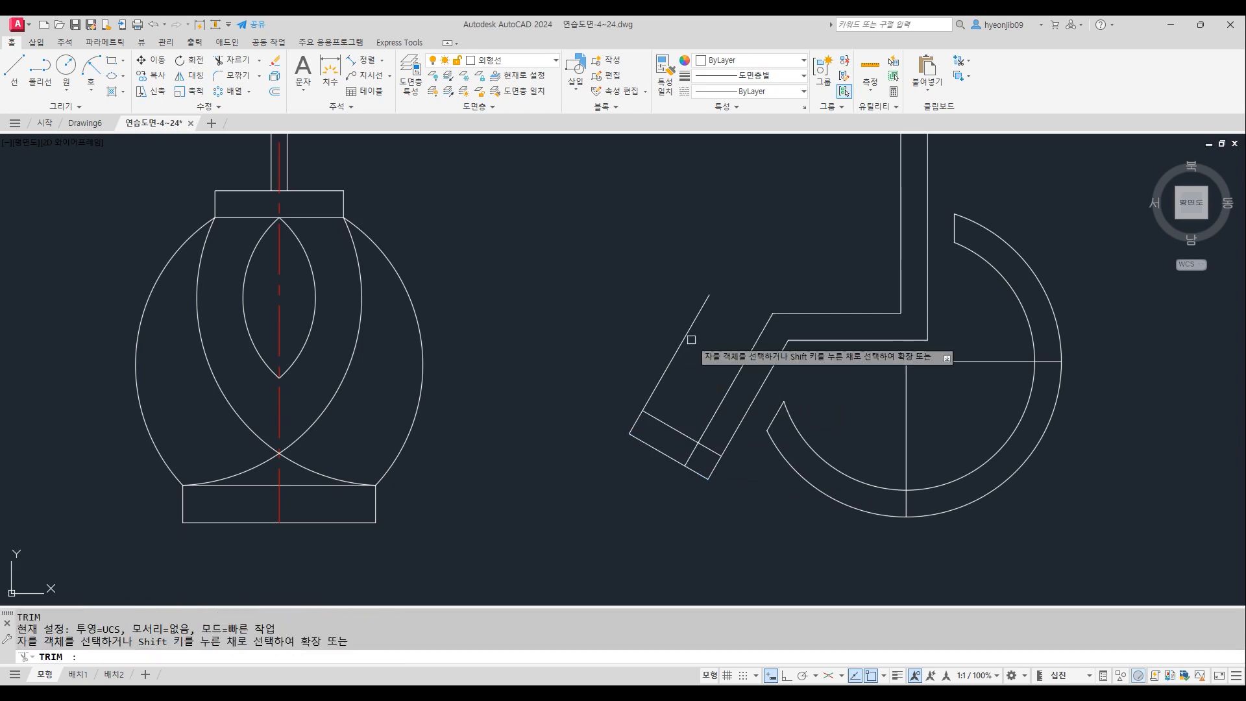
left_click(690, 328)
left_click(692, 456)
left_click(707, 449)
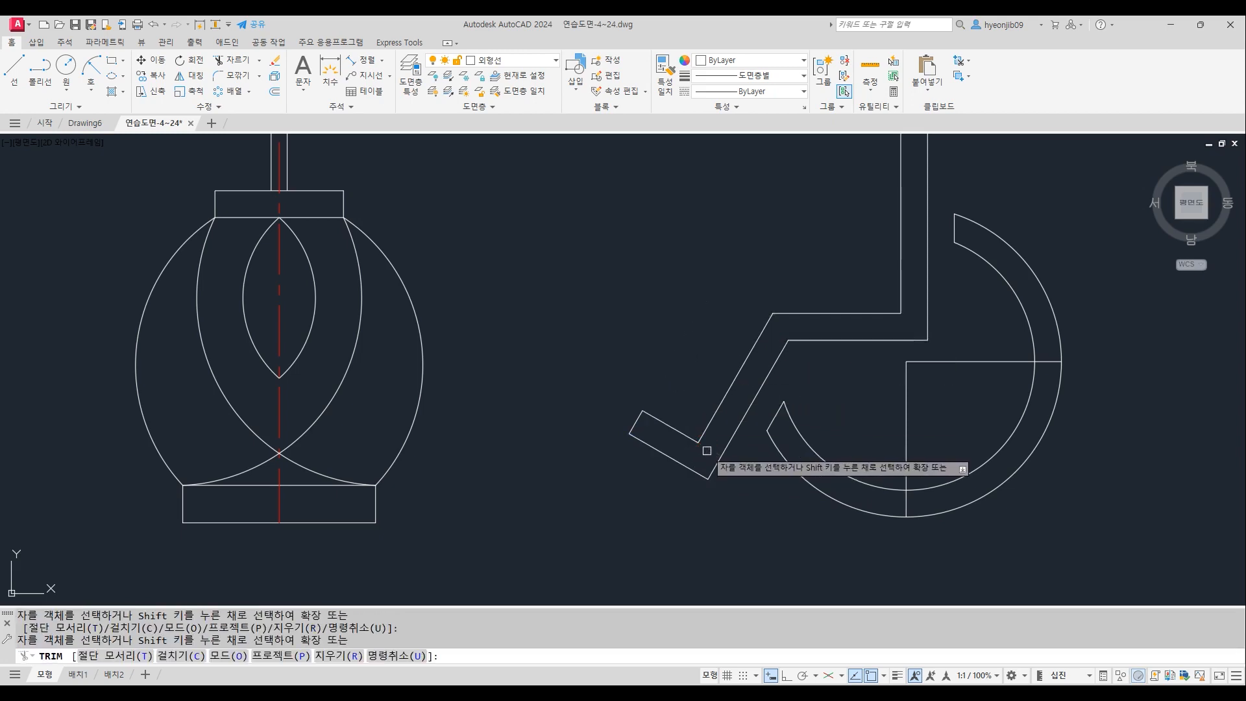
key("Return")
Delete the horizontal and vertical radius construction lines inside the wheel
scroll(765, 495, "down", 2)
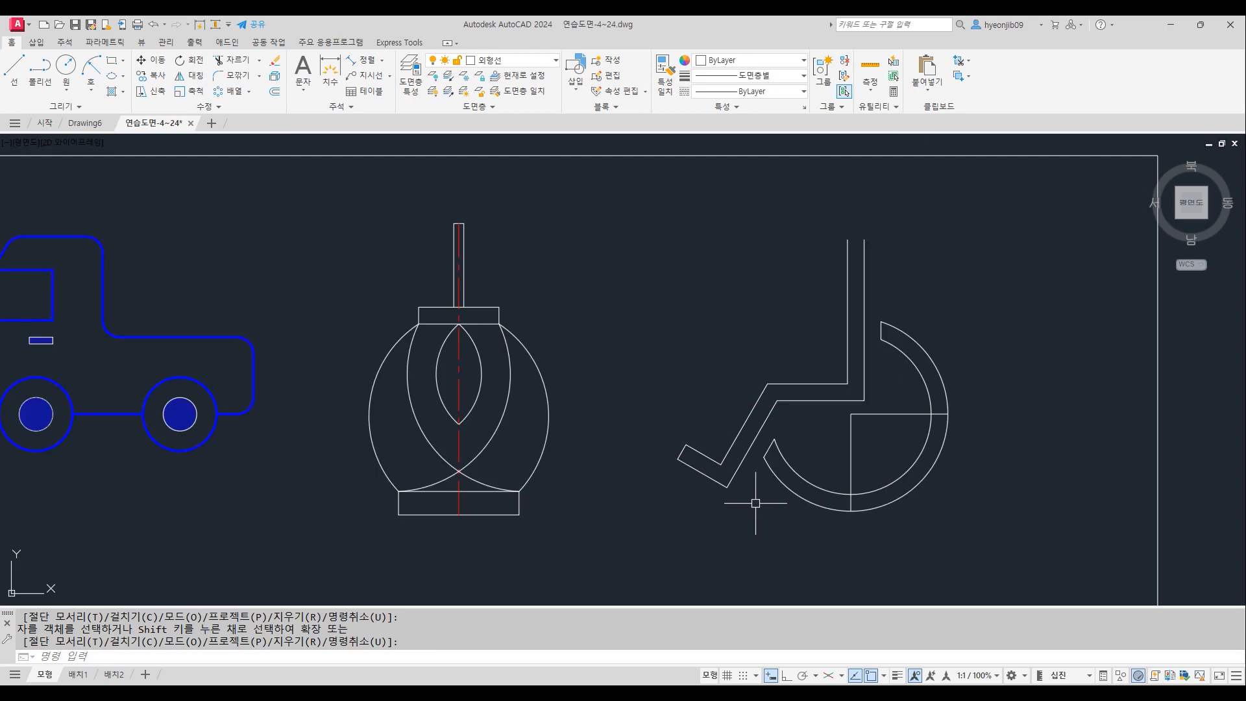
left_click(869, 452)
left_click(846, 413)
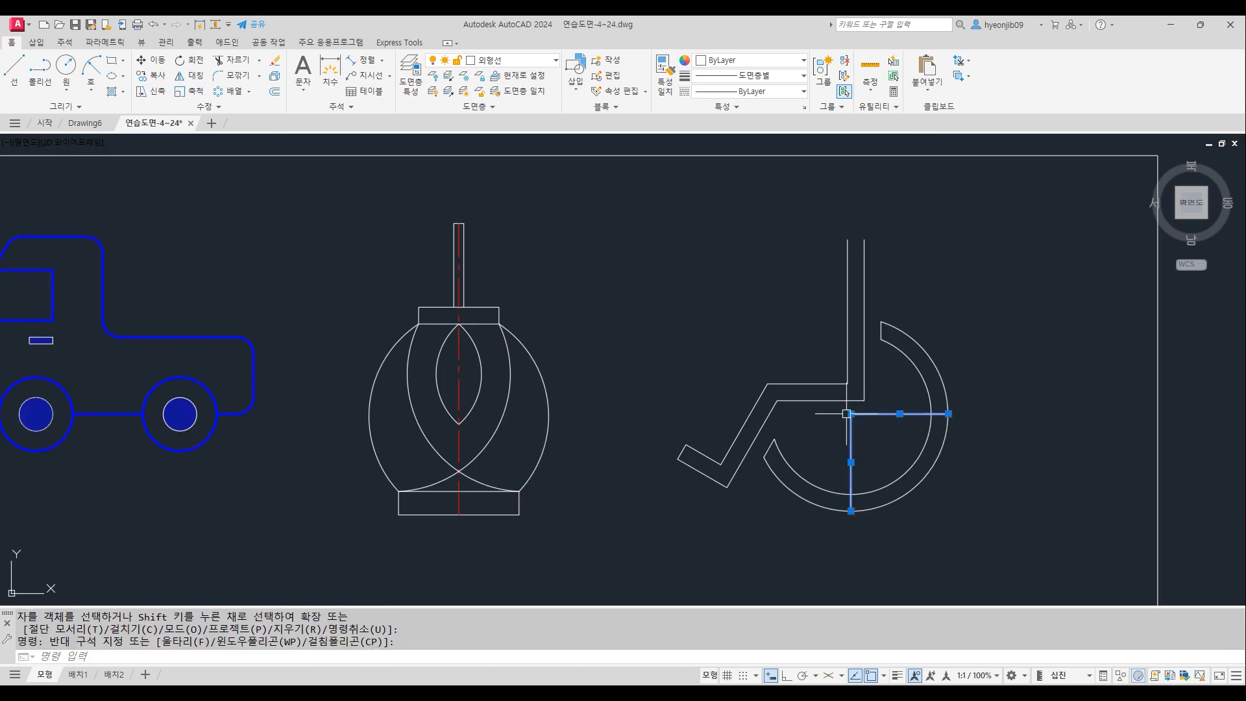
key("Delete")
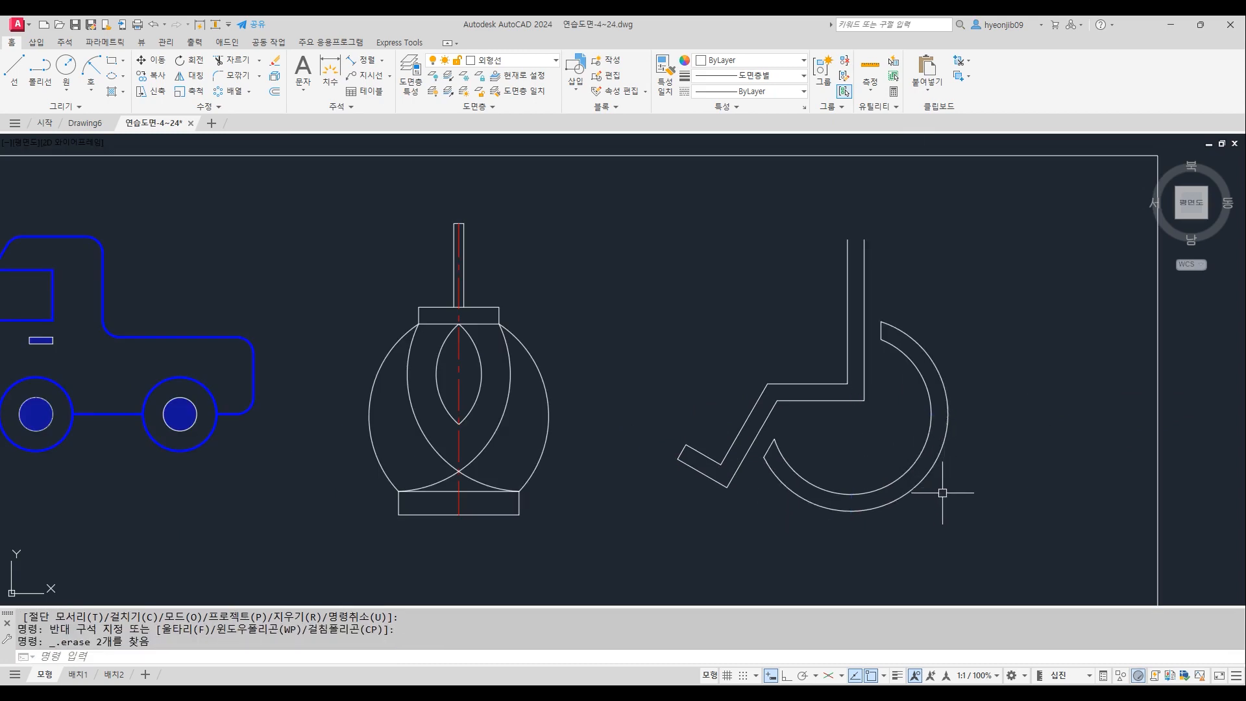
Offset the seat's upper line 8 upward, and offset the resulting line another 5 upward for the armrest
middle_click_drag(964, 449, 924, 456)
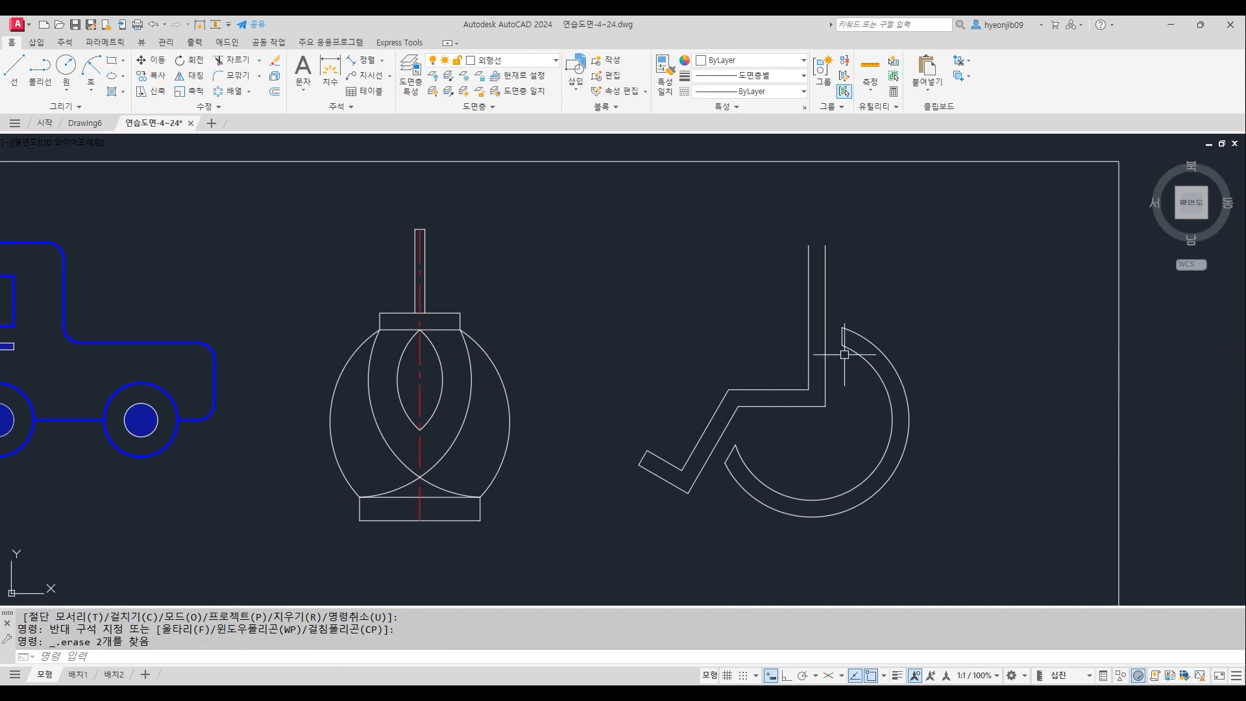
type("o")
key("Return")
type("8")
key("Return")
left_click(782, 384)
left_click(767, 356)
left_click(768, 362)
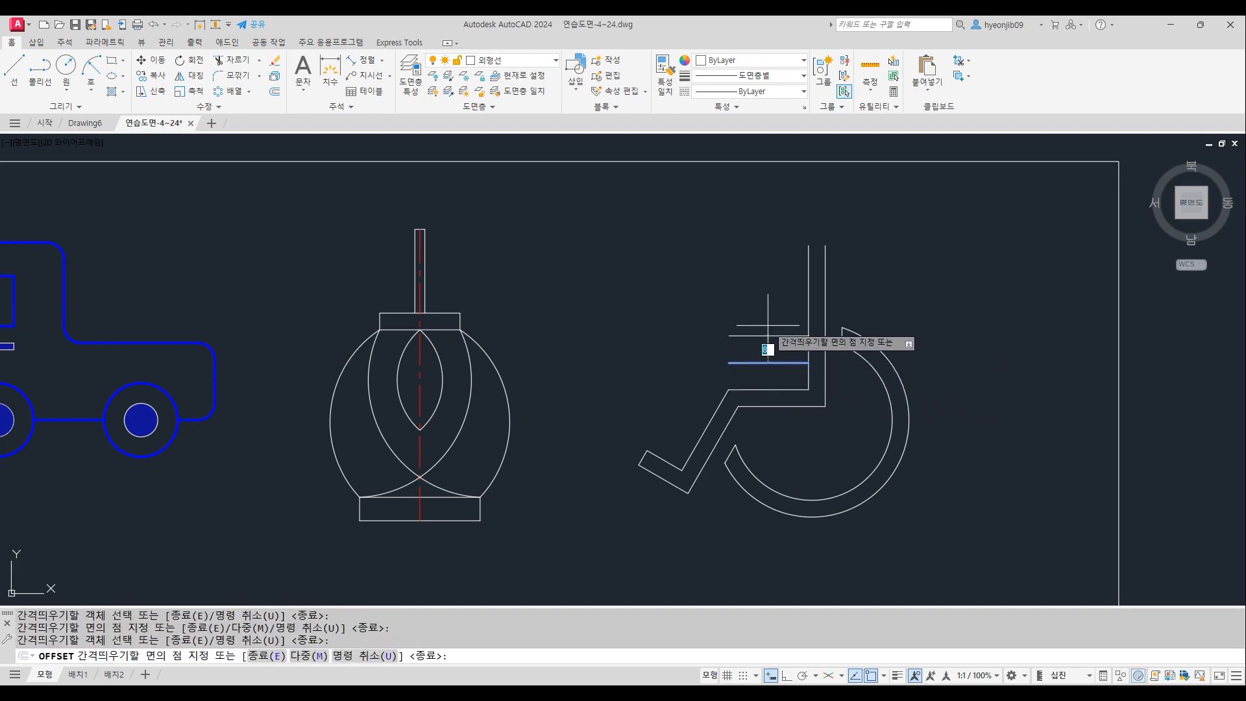
key("Return")
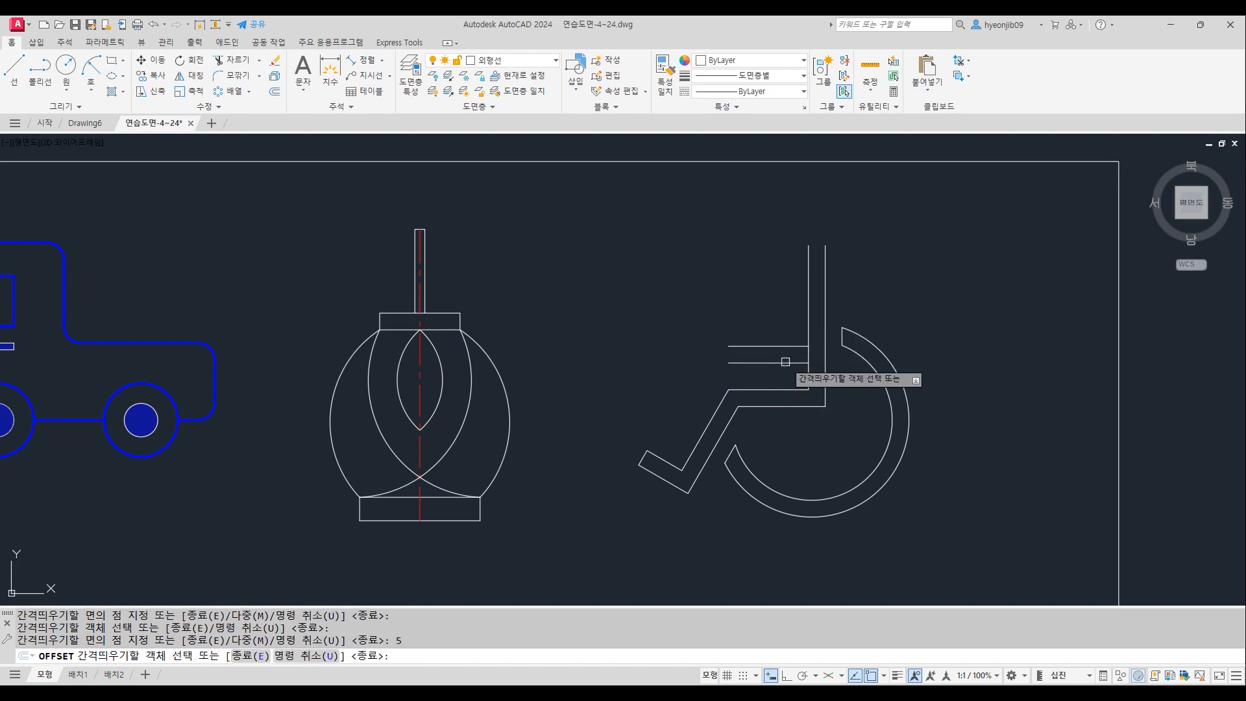
Offset the front line of the backrest 19 toward the front to mark the armrest's end
left_click(808, 309)
type("19")
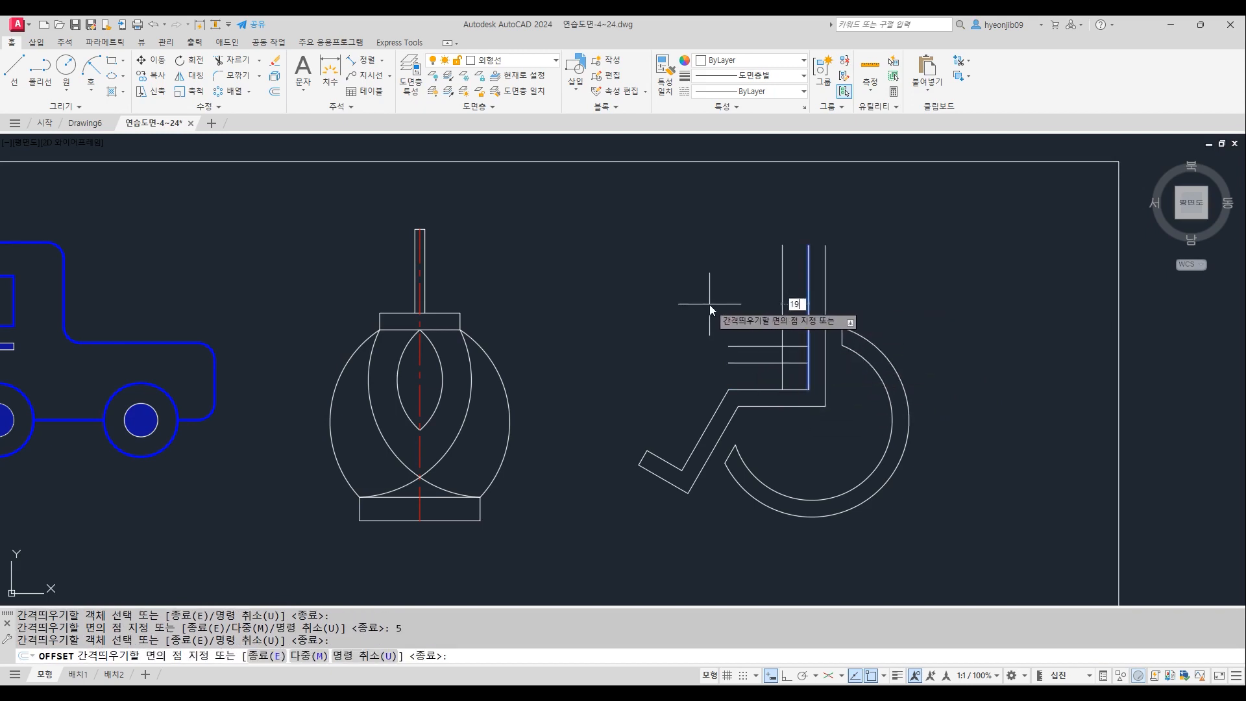
key("Return")
key("Return")
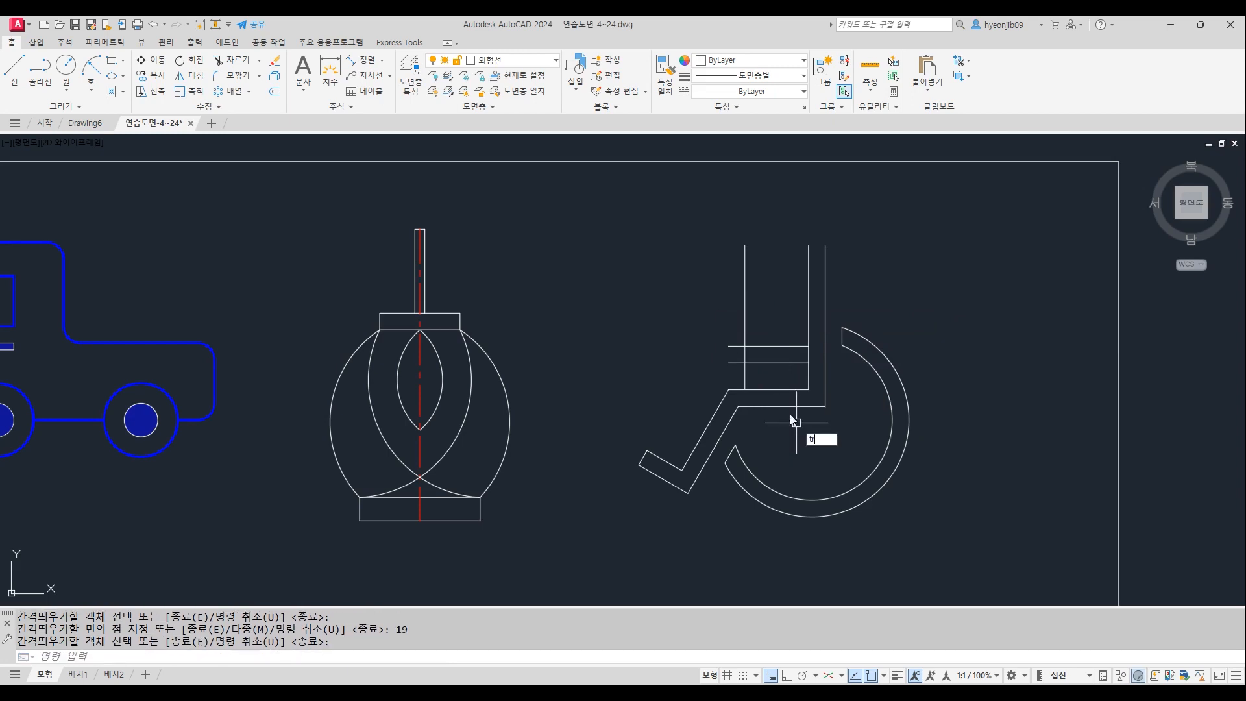
Trim the overhanging armrest lines, the excess of its end line and the backrest segment between its two horizontal lines
type("tr")
key("Return")
left_click(745, 286)
left_click(731, 346)
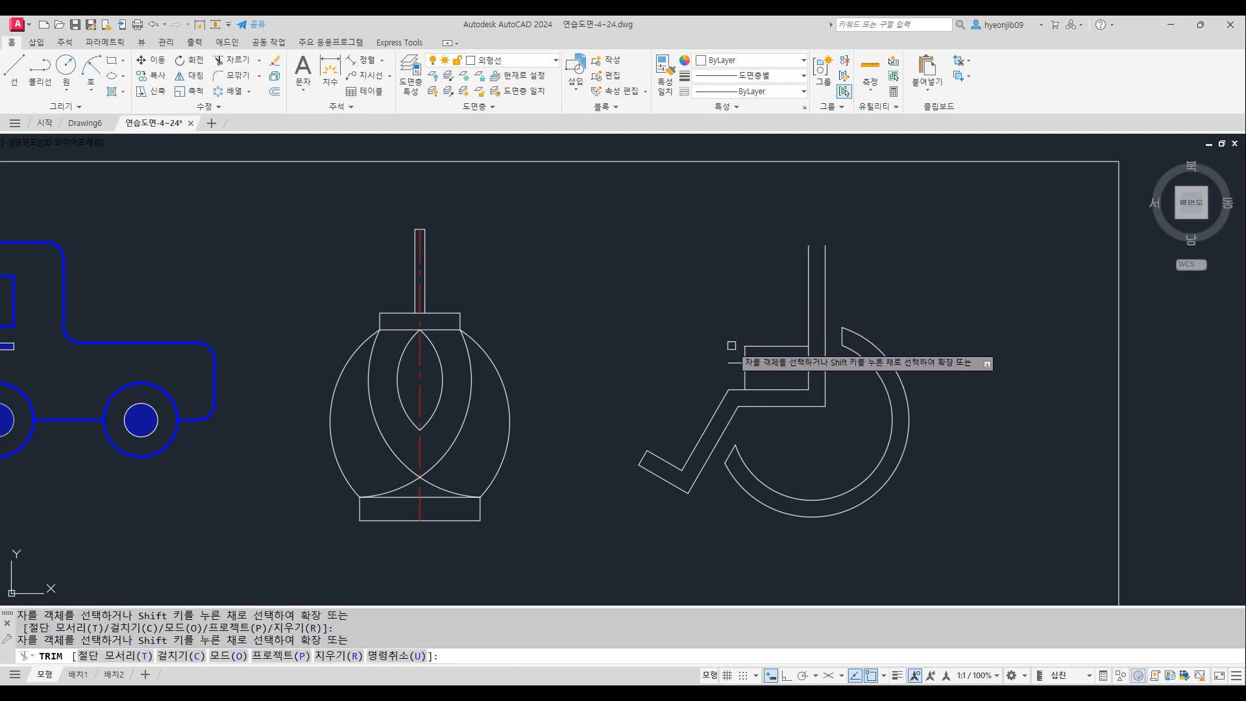
left_click(731, 363)
left_click(745, 378)
left_click(807, 351)
key("Return")
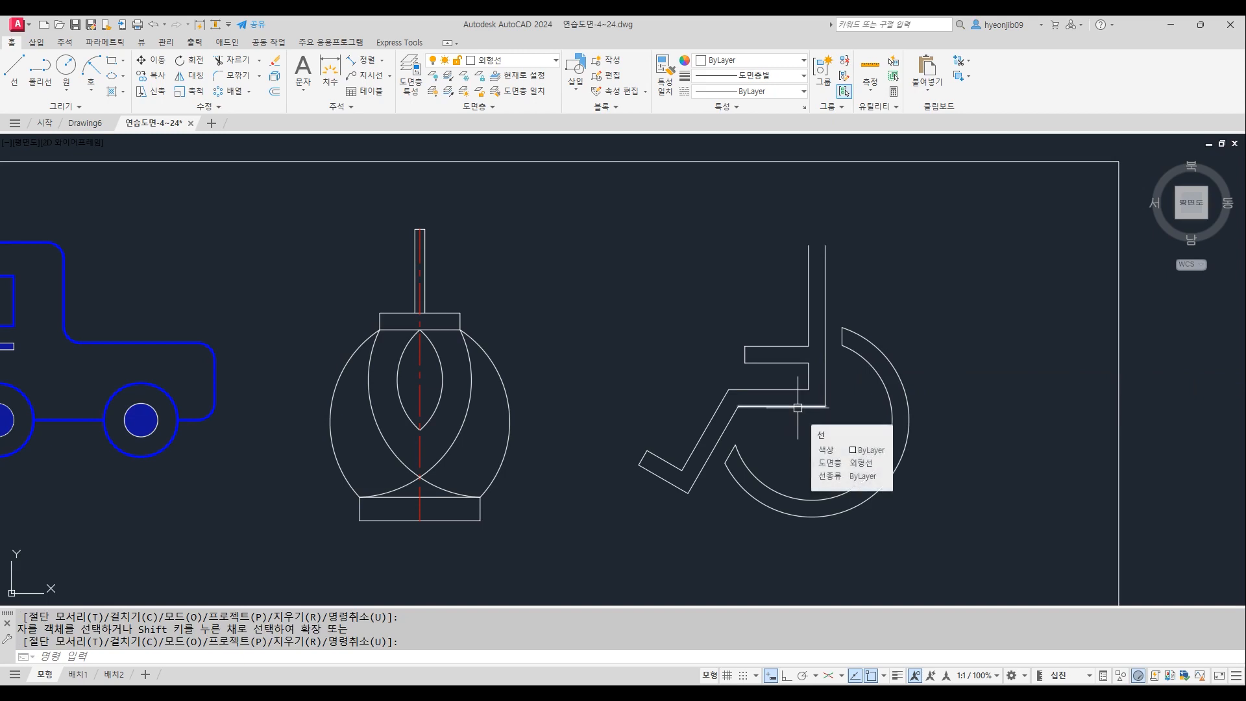
Offset the lower line of the seat 41 upward to locate the head's centre
type("o")
key("Return")
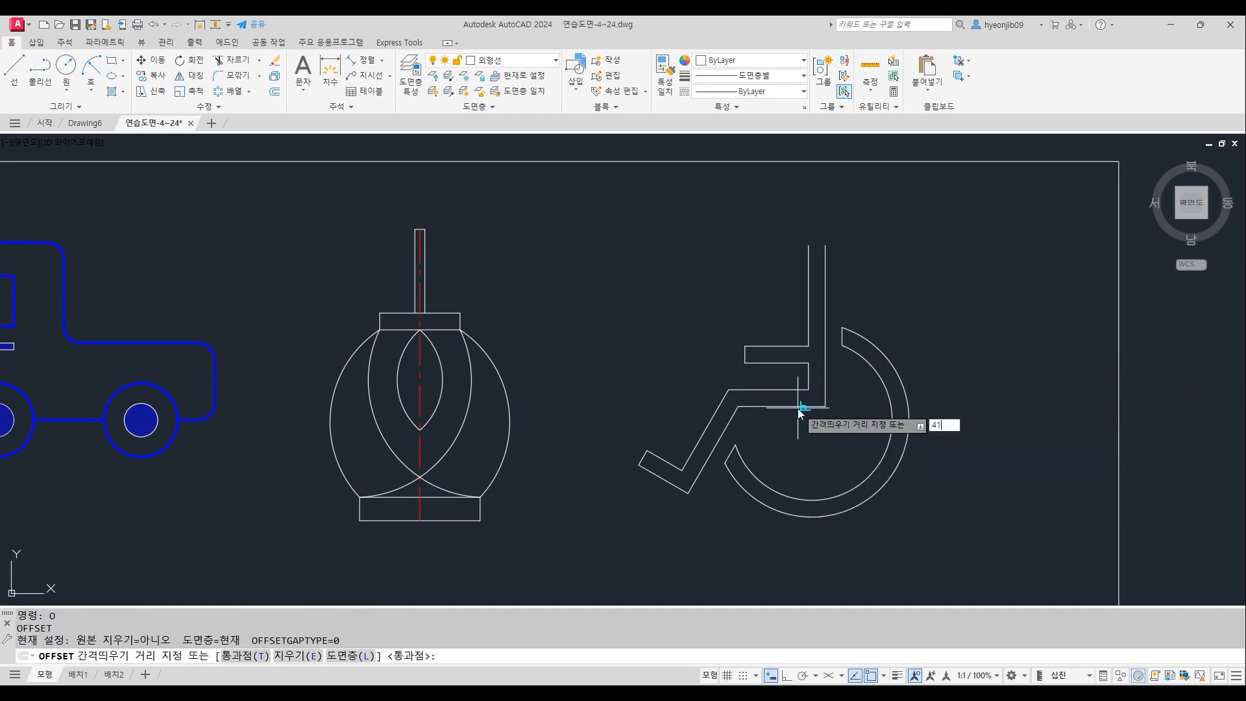
type("41")
key("Return")
left_click(765, 345)
left_click(771, 258)
key("Return")
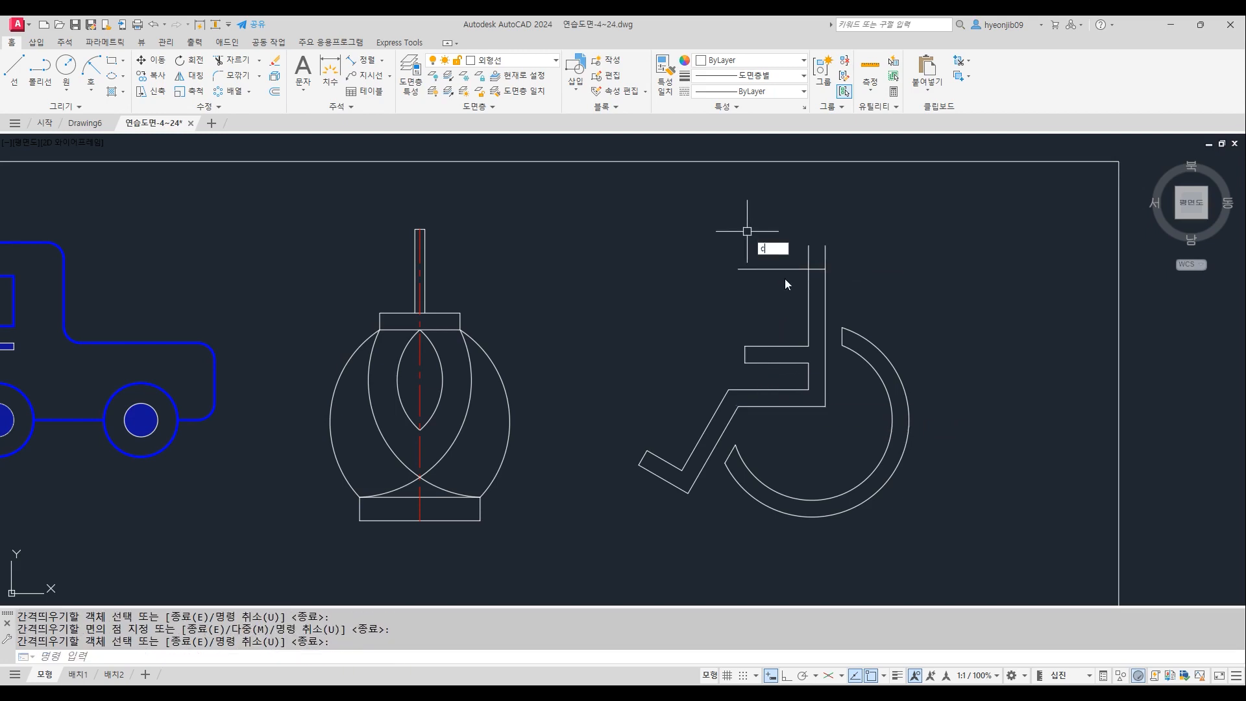
Draw a head circle of radius 8 centred where the offset line crosses the backrest's front line
type("c")
key("Return")
left_click(808, 268)
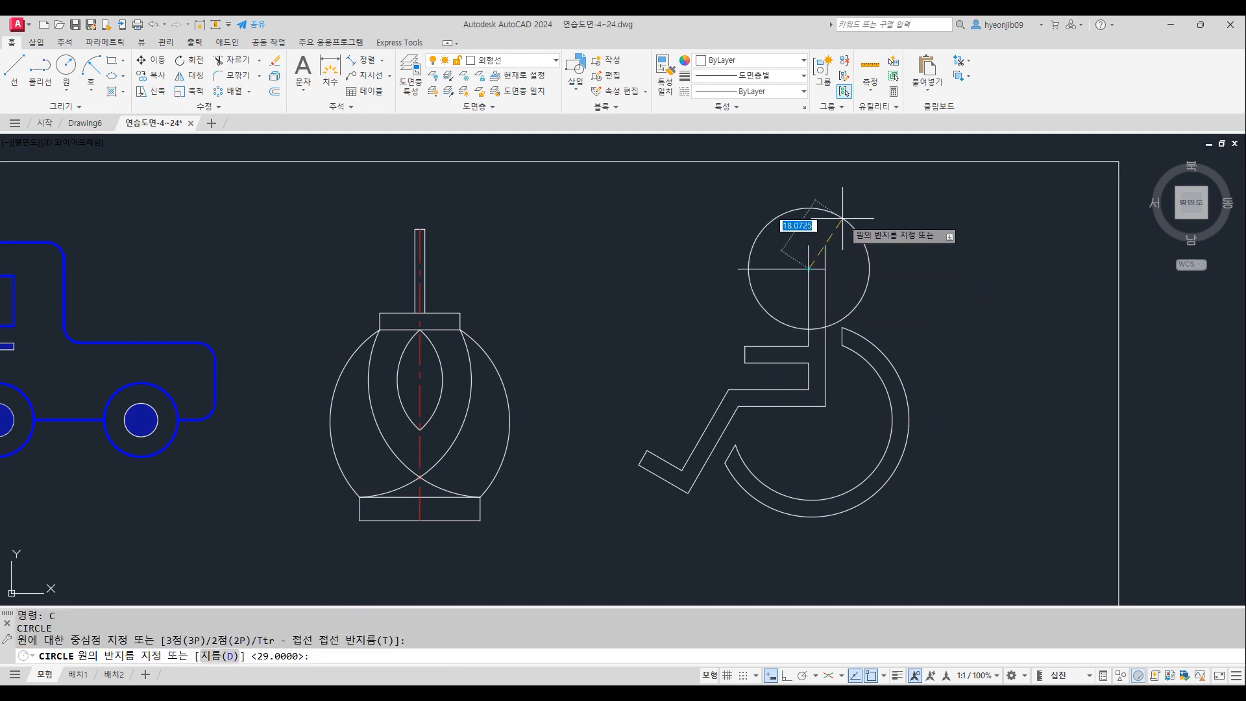
key("Return")
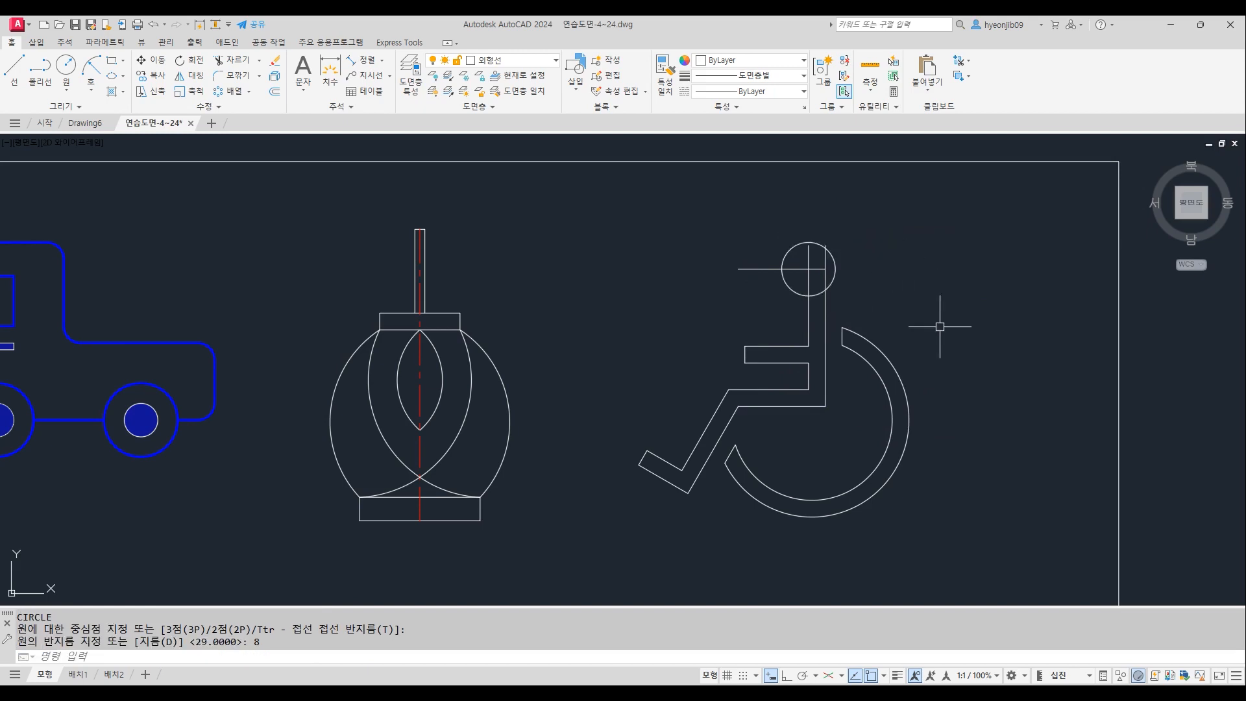
Erase the horizontal construction line through the head circle
type("e")
key("Return")
left_click(756, 269)
key("Return")
Trim the two backrest lines inside and above the head circle and the circle's arc between them
scroll(823, 228, "up", 2)
type("tr")
key("Return")
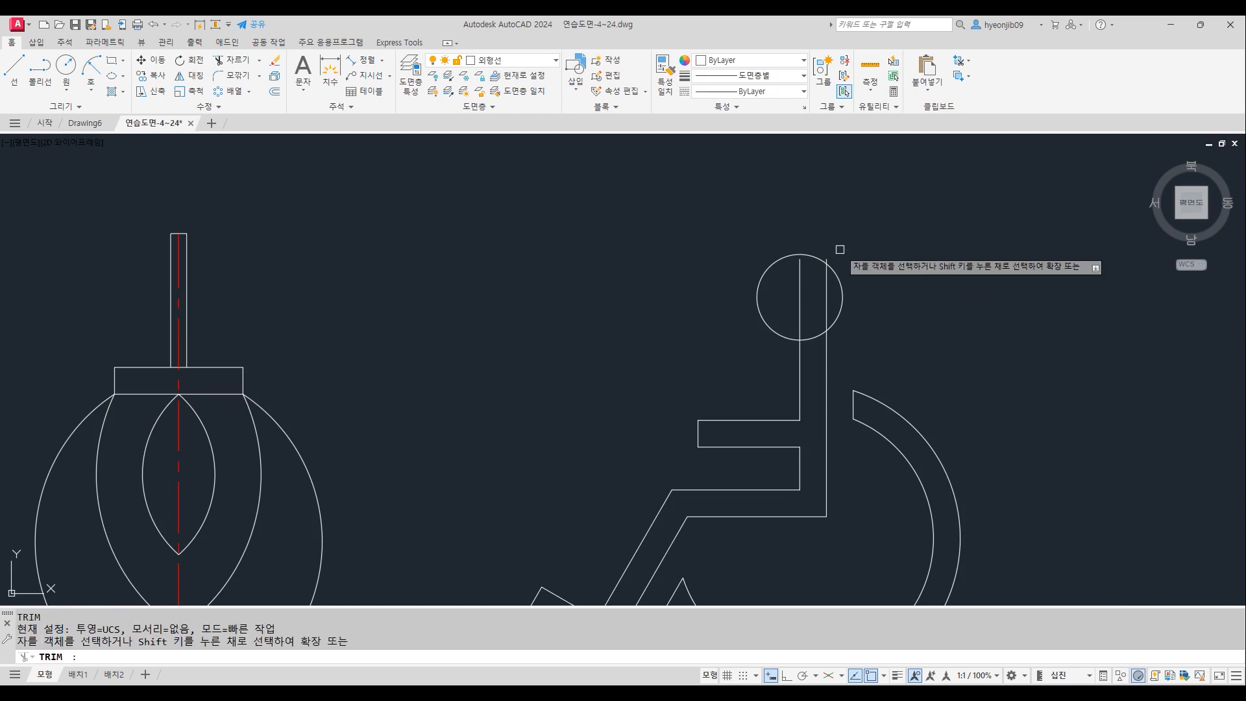
scroll(844, 232, "up", 2)
left_click(819, 275)
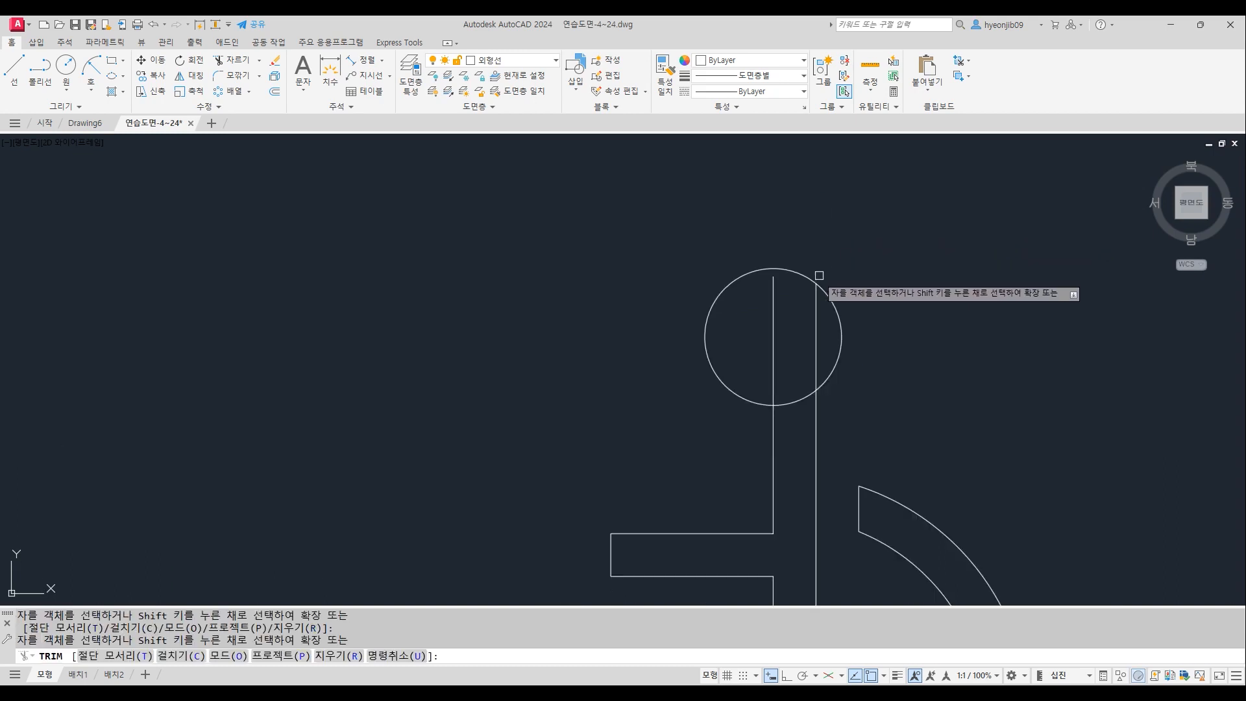
left_click(774, 288)
left_click(815, 323)
left_click(783, 396)
scroll(788, 259, "down", 4)
key("Return")
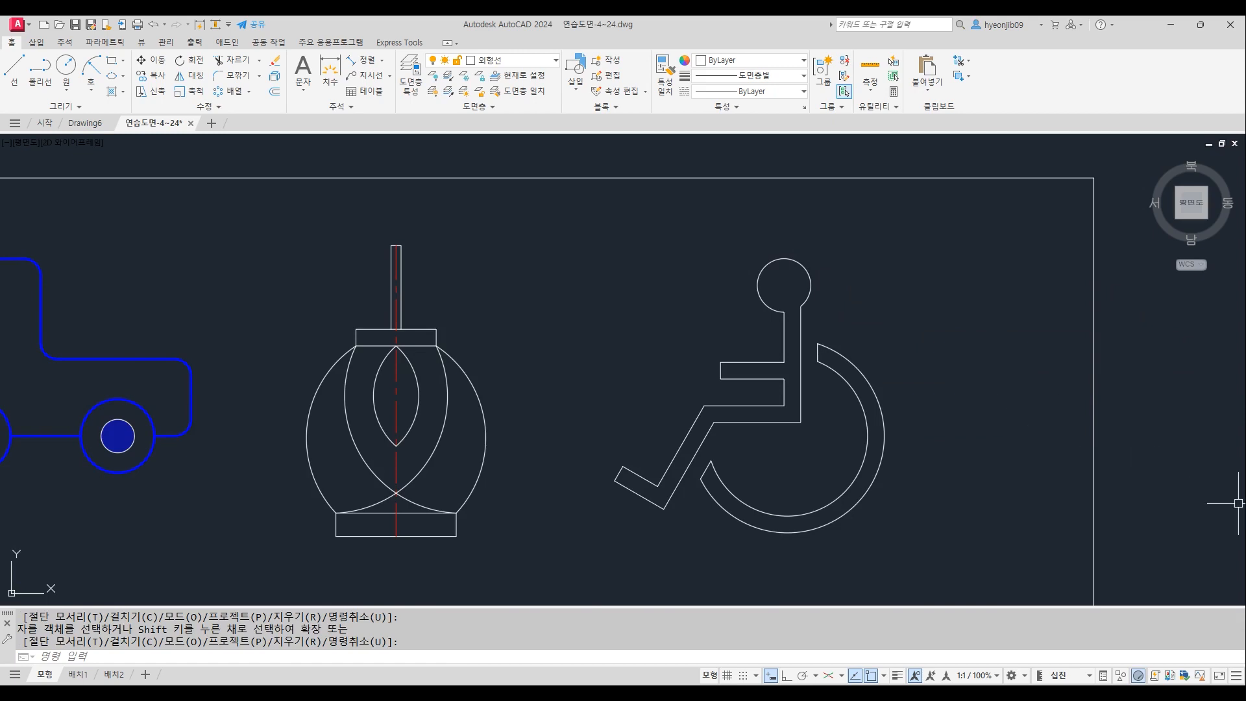
scroll(1073, 433, "down", 4)
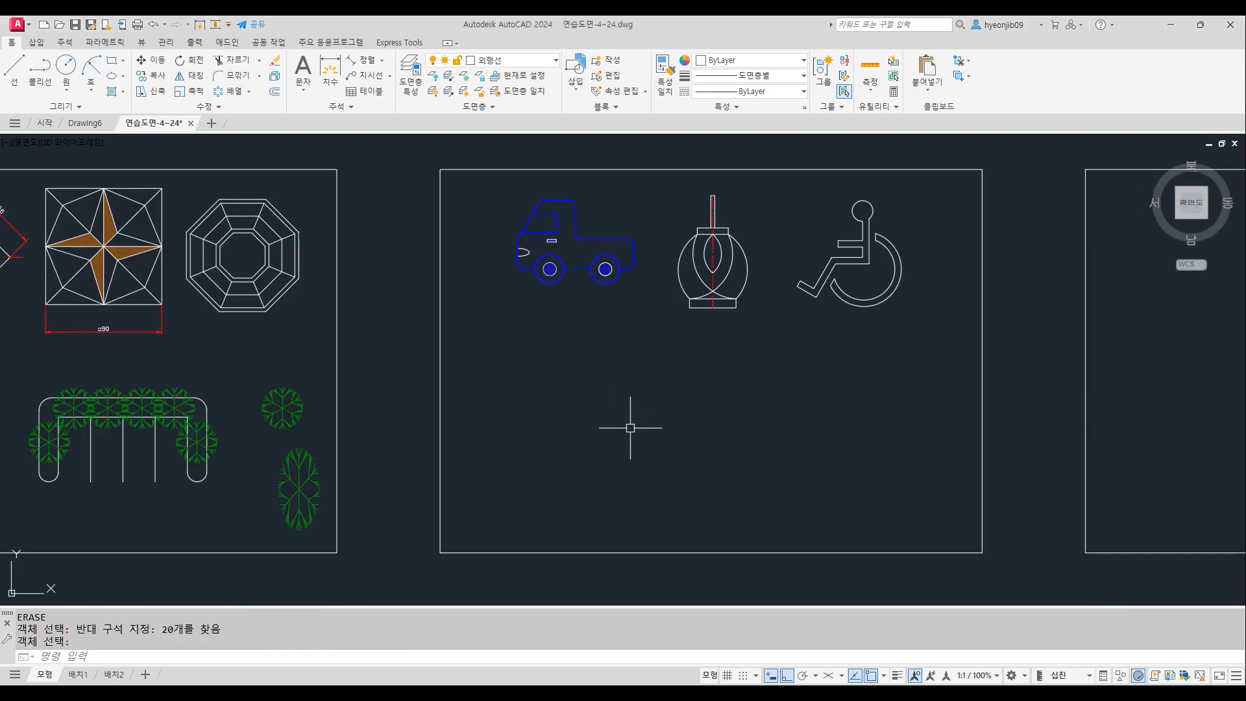
scroll(577, 467, "up", 2)
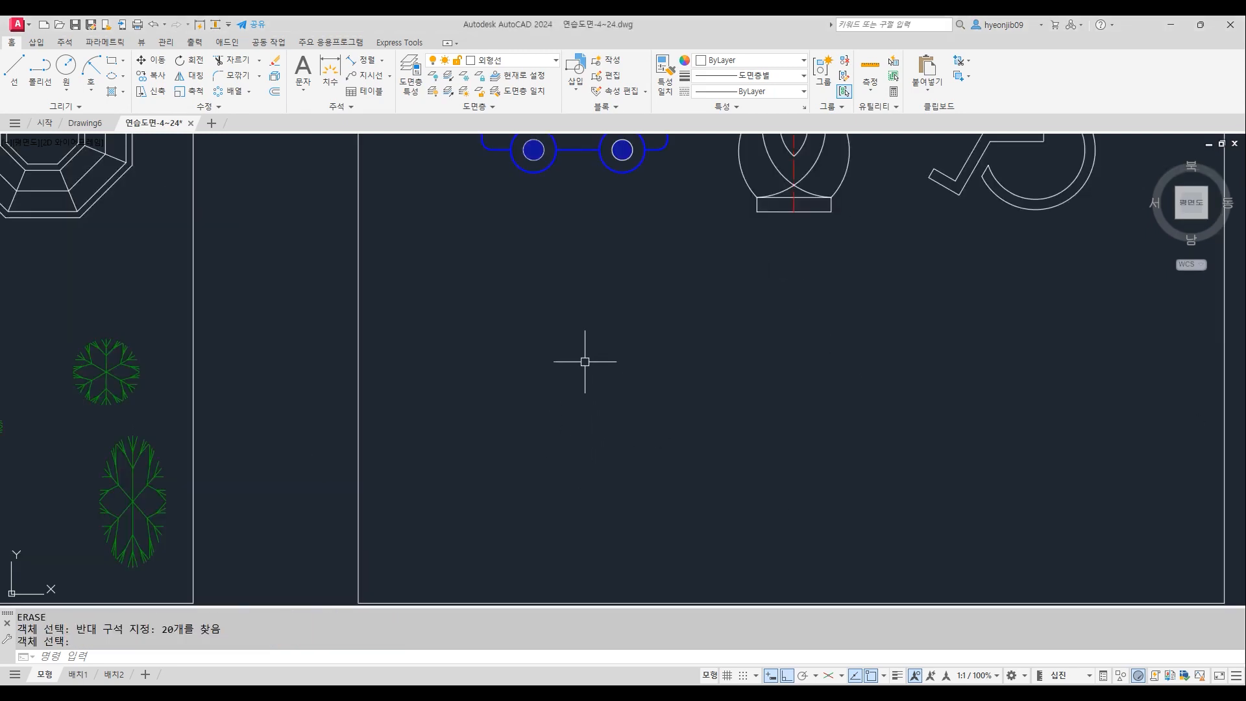
middle_click_drag(585, 362, 555, 280)
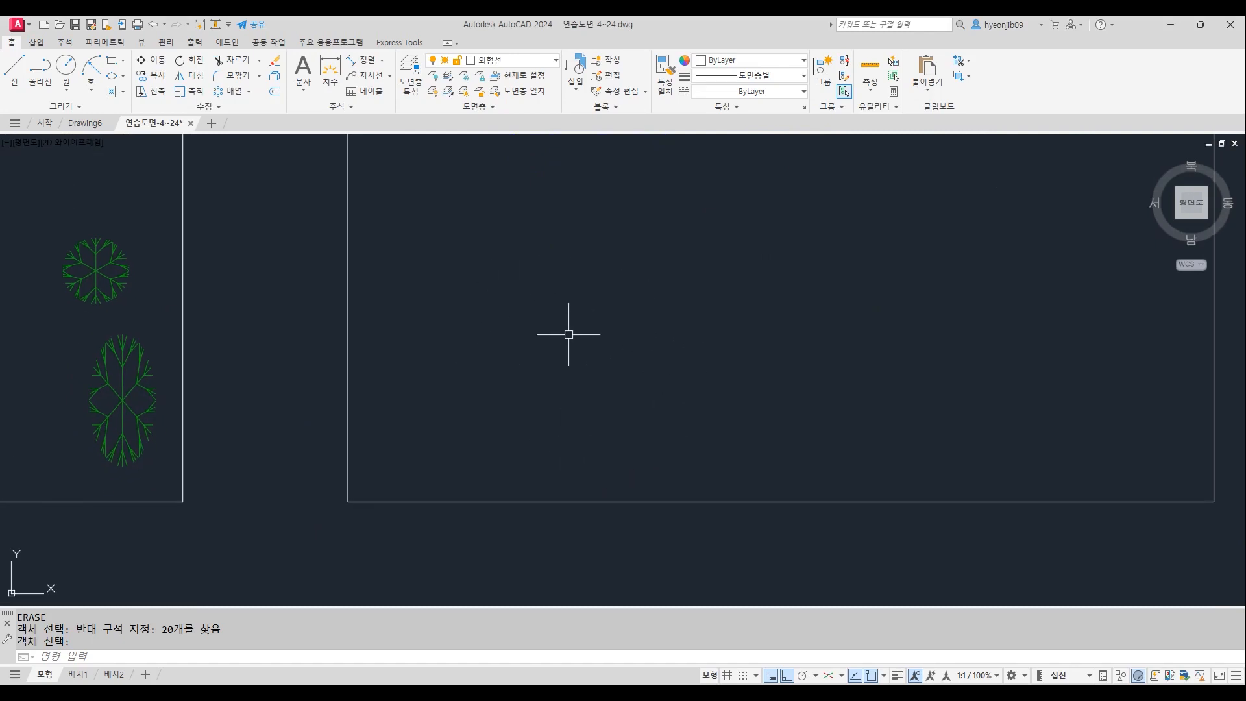
middle_click_drag(606, 250, 584, 290)
scroll(566, 284, "up", 2)
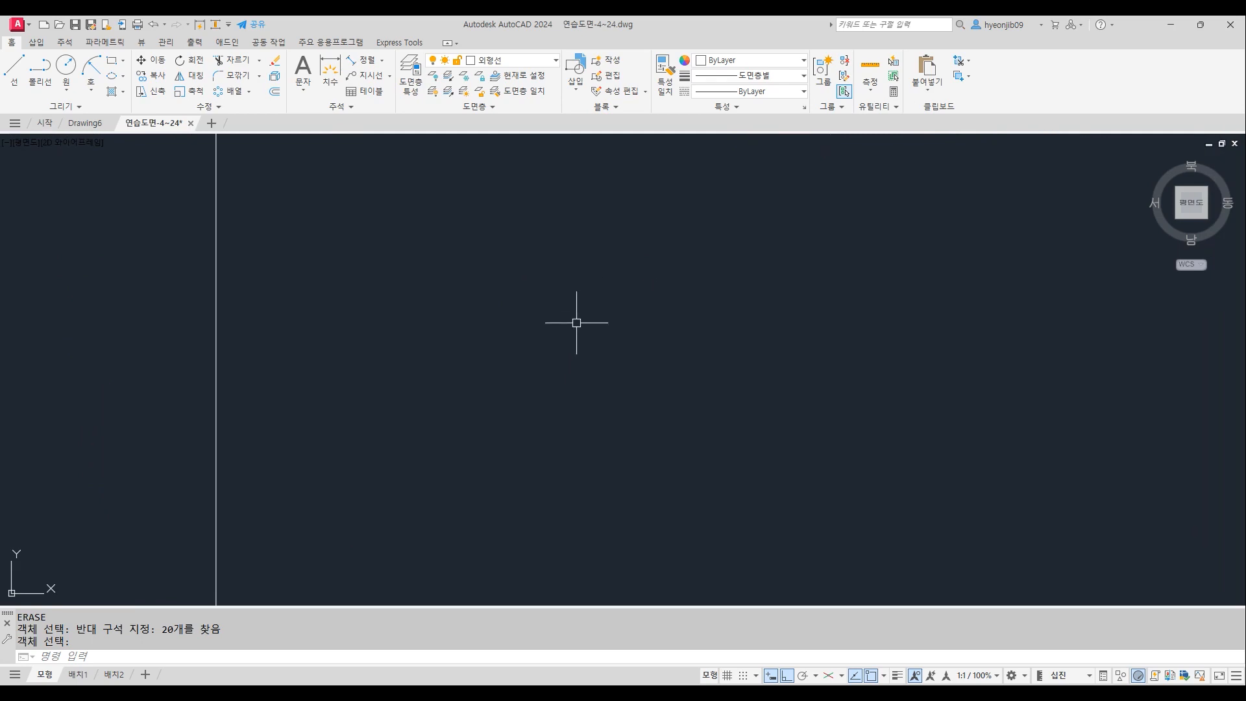
scroll(554, 365, "down", 2)
key("Return")
type("L")
key("Return")
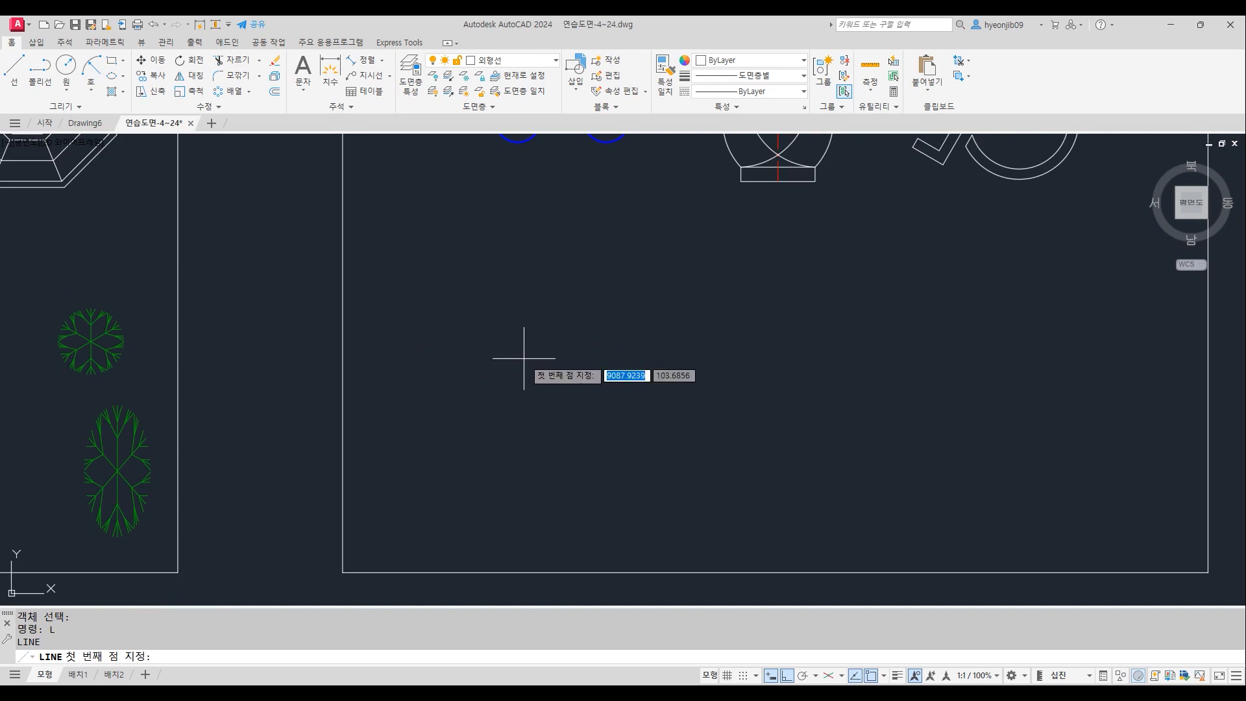
key("Escape")
Draw a circle of radius 35 in the empty area below the truck
key("Return")
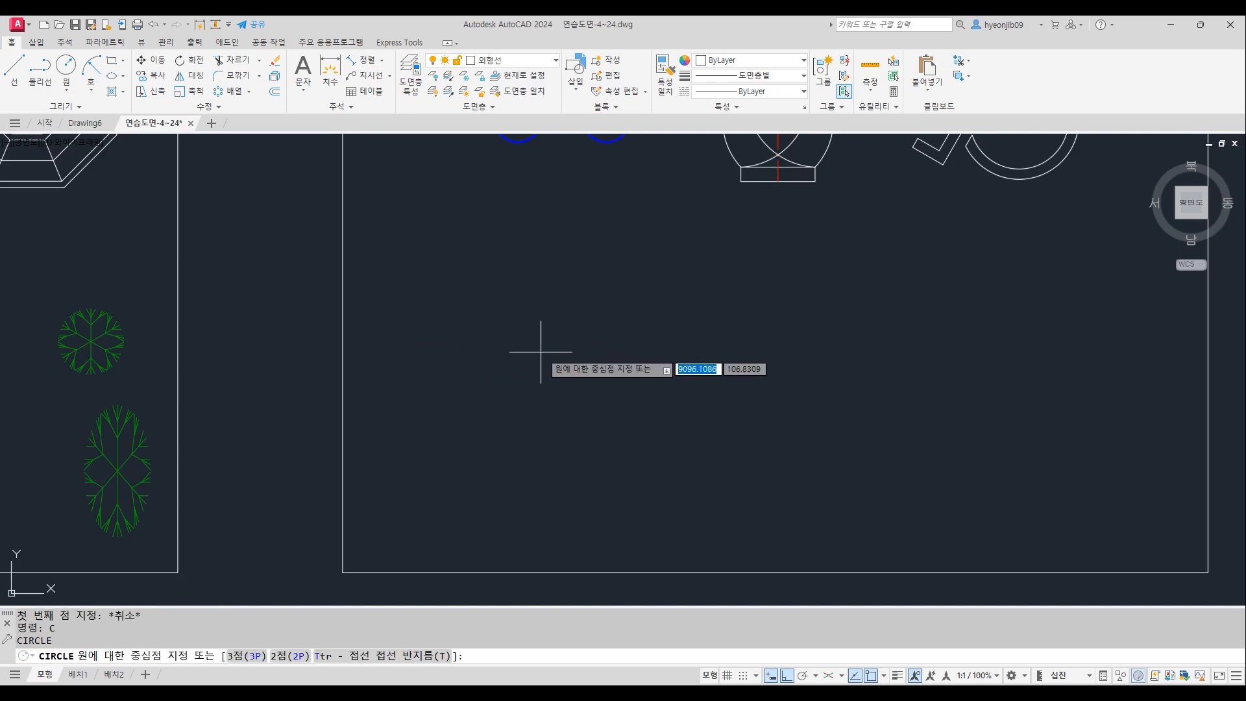
left_click(535, 350)
type("35")
key("Return")
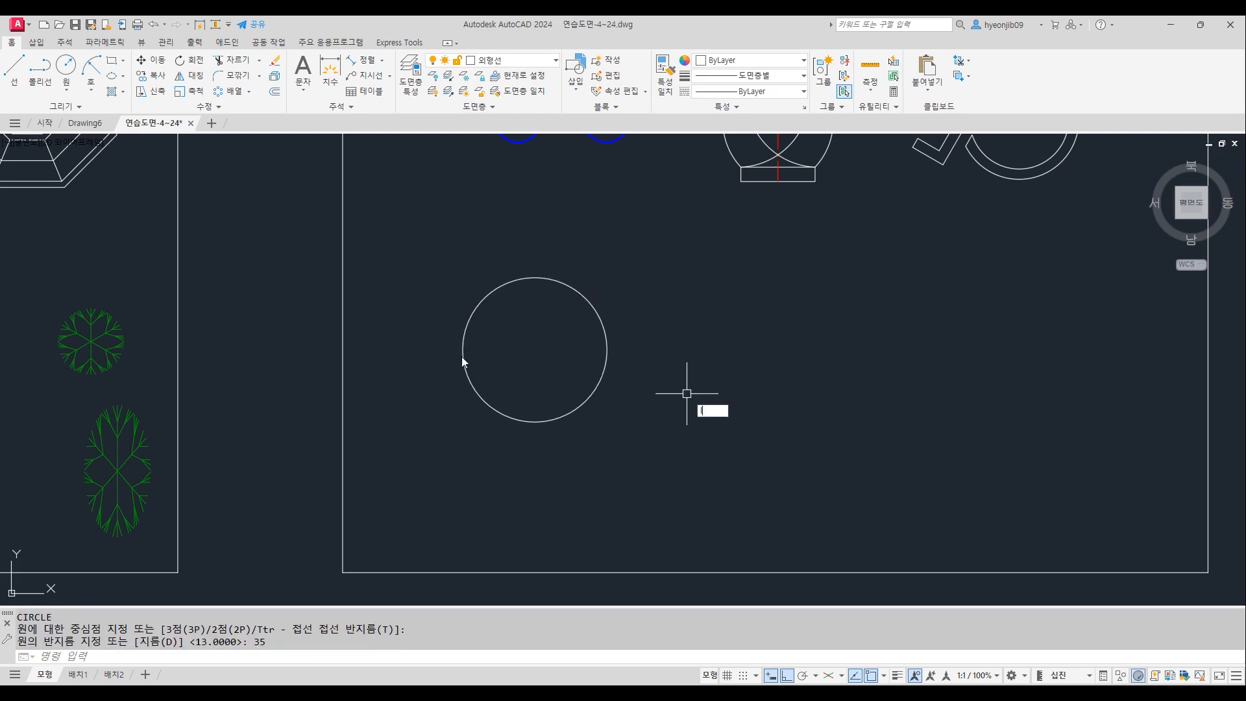
Draw a horizontal diameter line across the new circle between its two side quadrants
type("l")
key("Return")
left_click(463, 349)
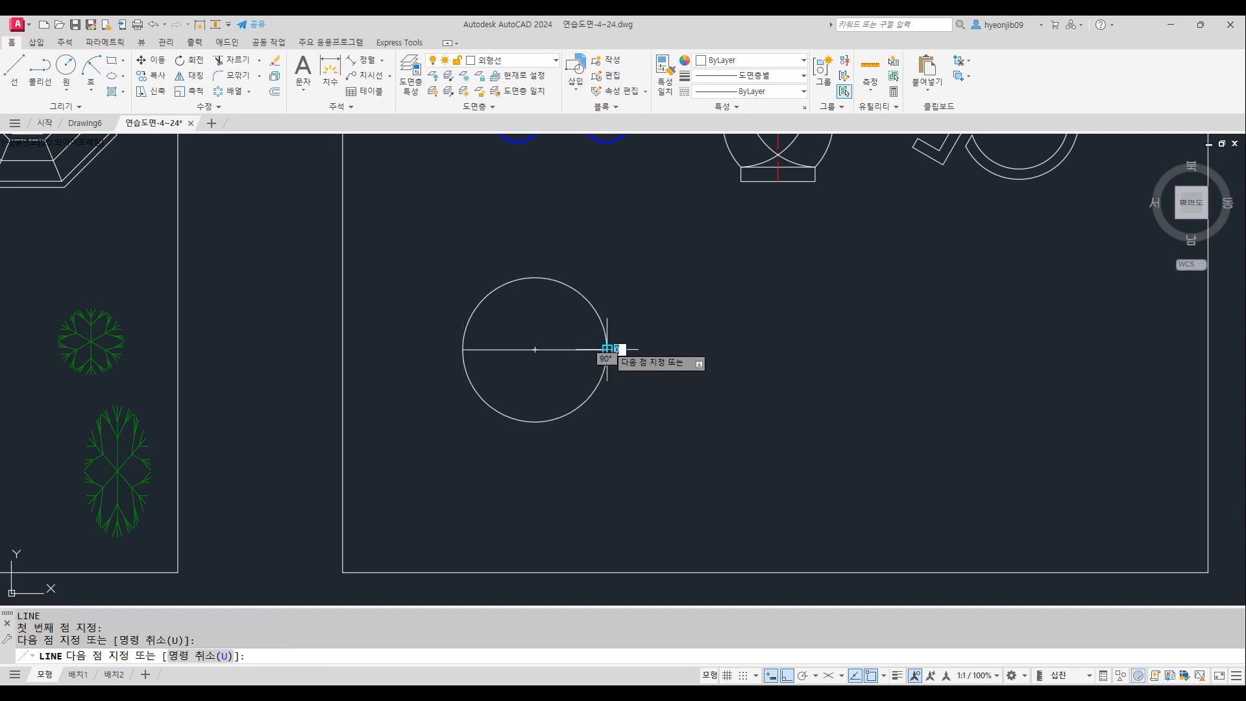
left_click(607, 348)
key("Return")
Trim away the lower half of the circle below the diameter line
type("tr")
key("Return")
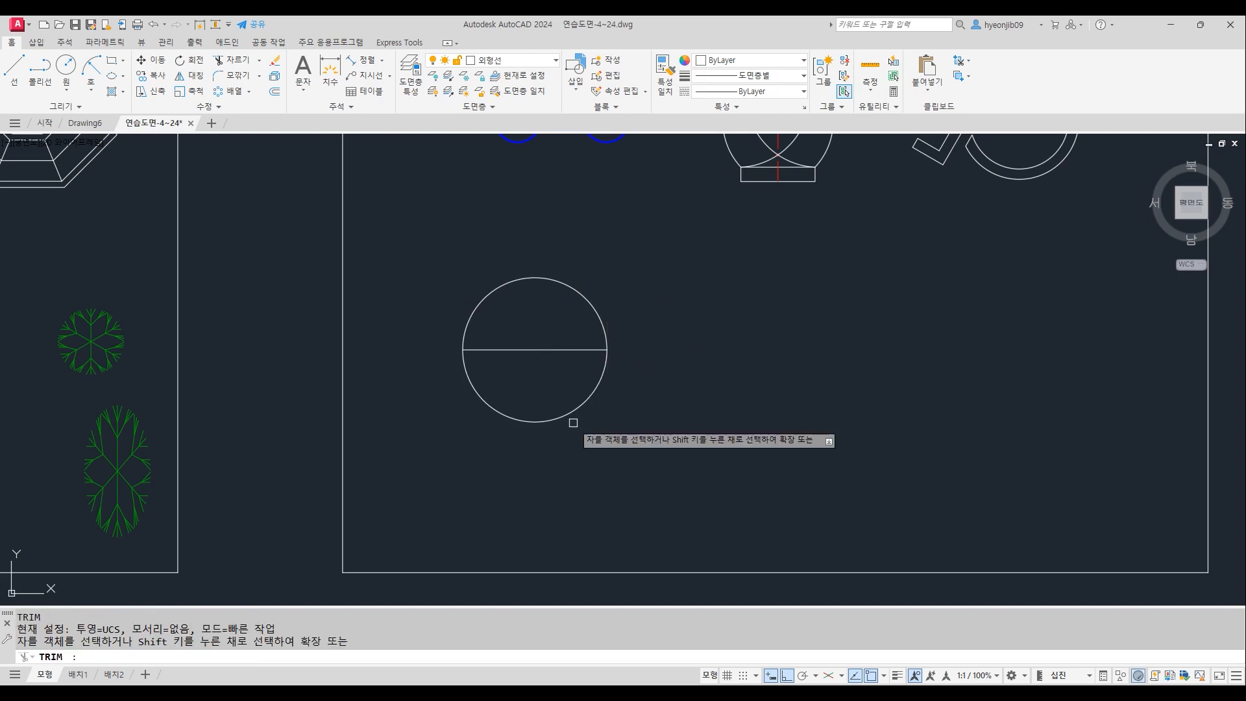
left_click(576, 411)
key("Return")
Offset the semicircle's base line 32 downward
scroll(390, 328, "up", 2)
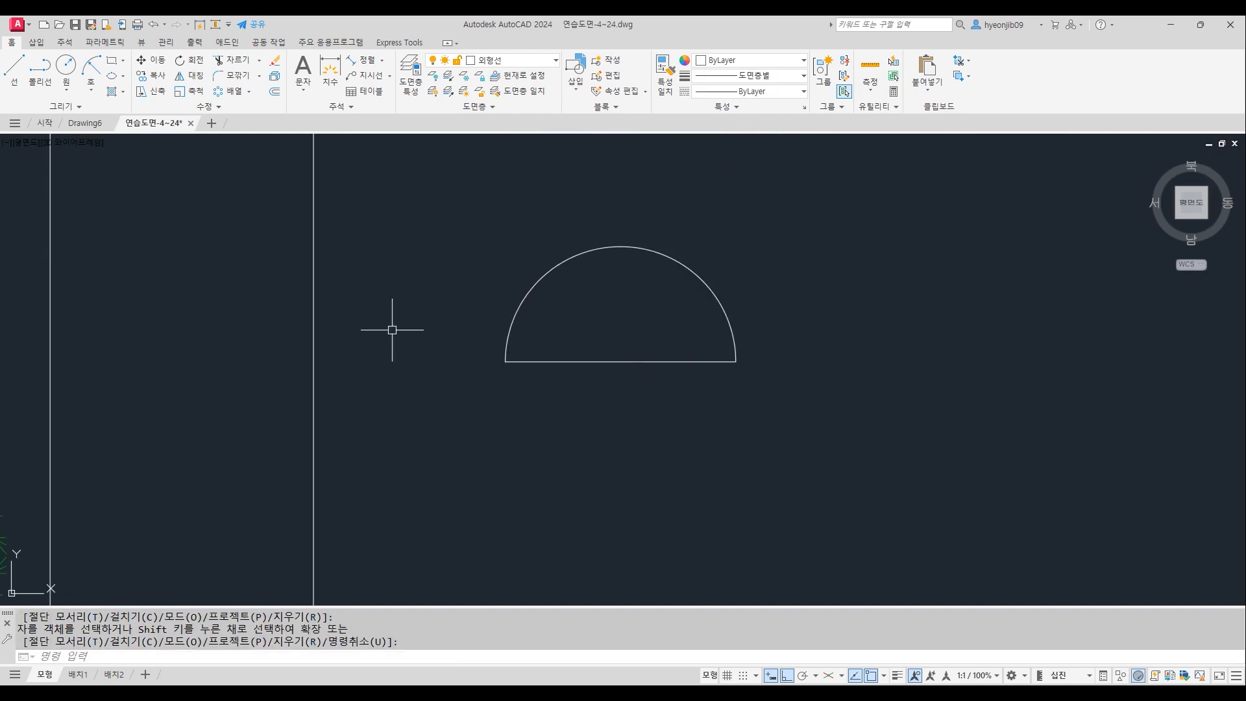
middle_click_drag(589, 342, 607, 308)
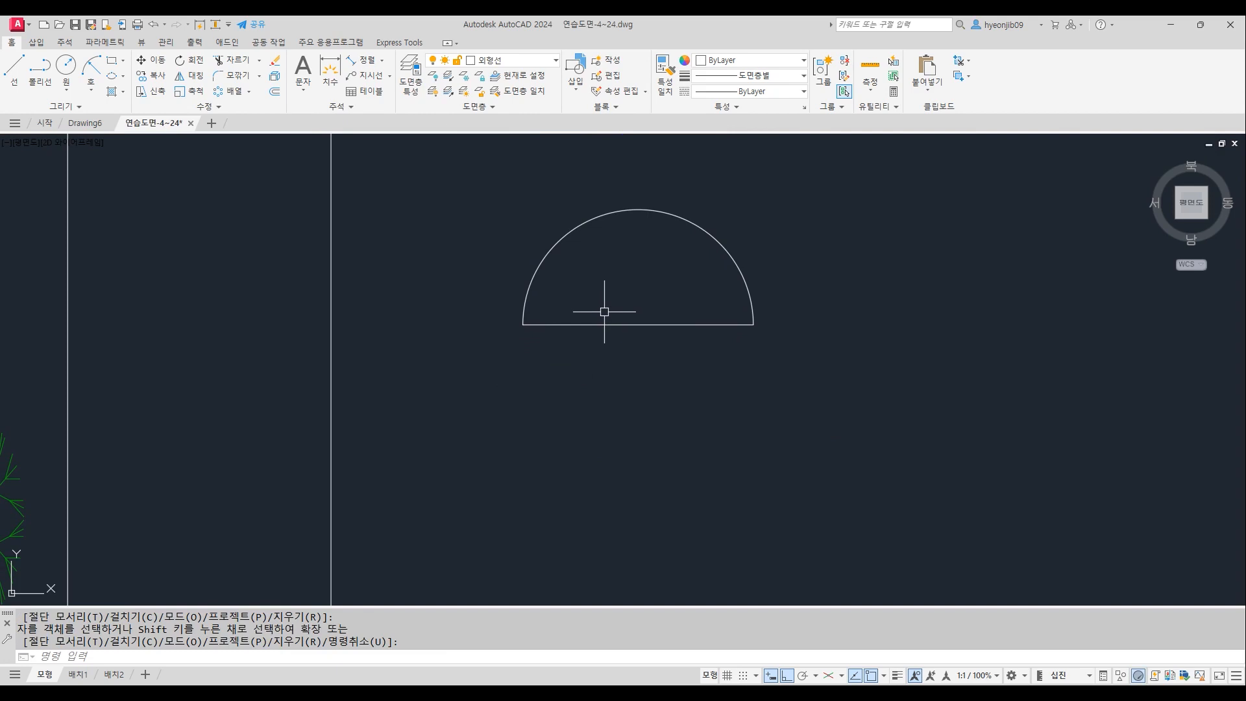
type("o")
key("Return")
type("32")
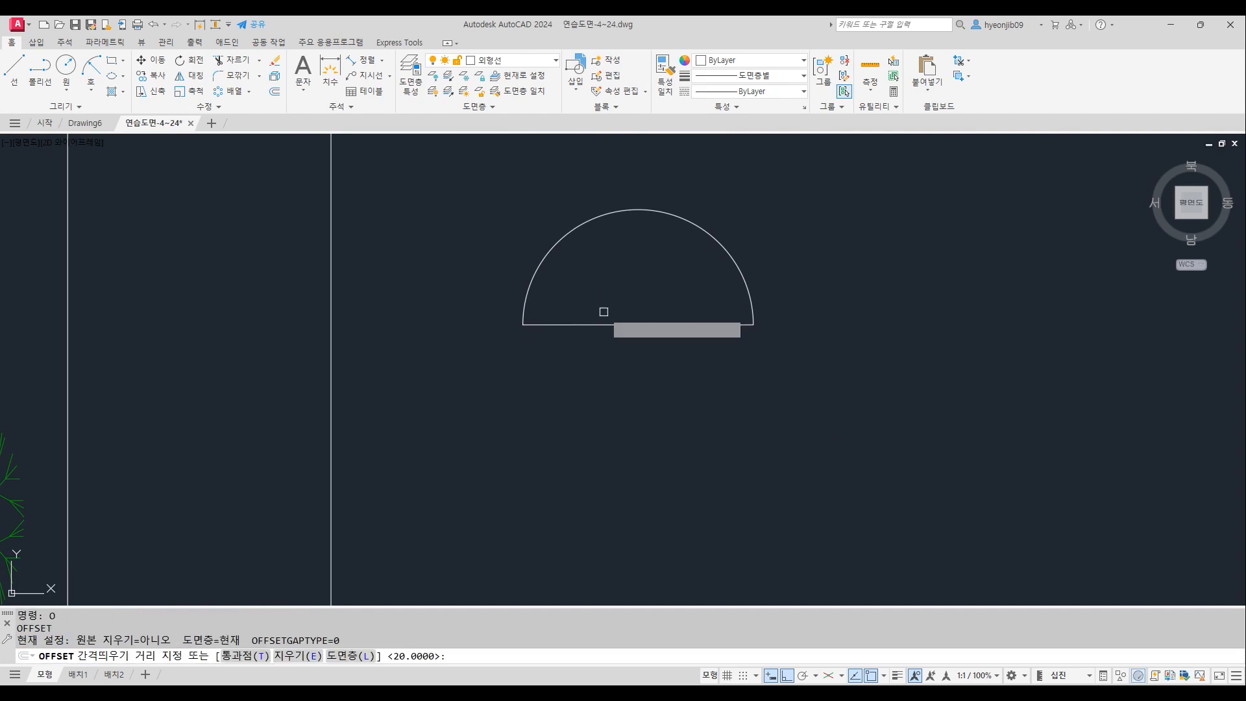
key("Return")
left_click(603, 327)
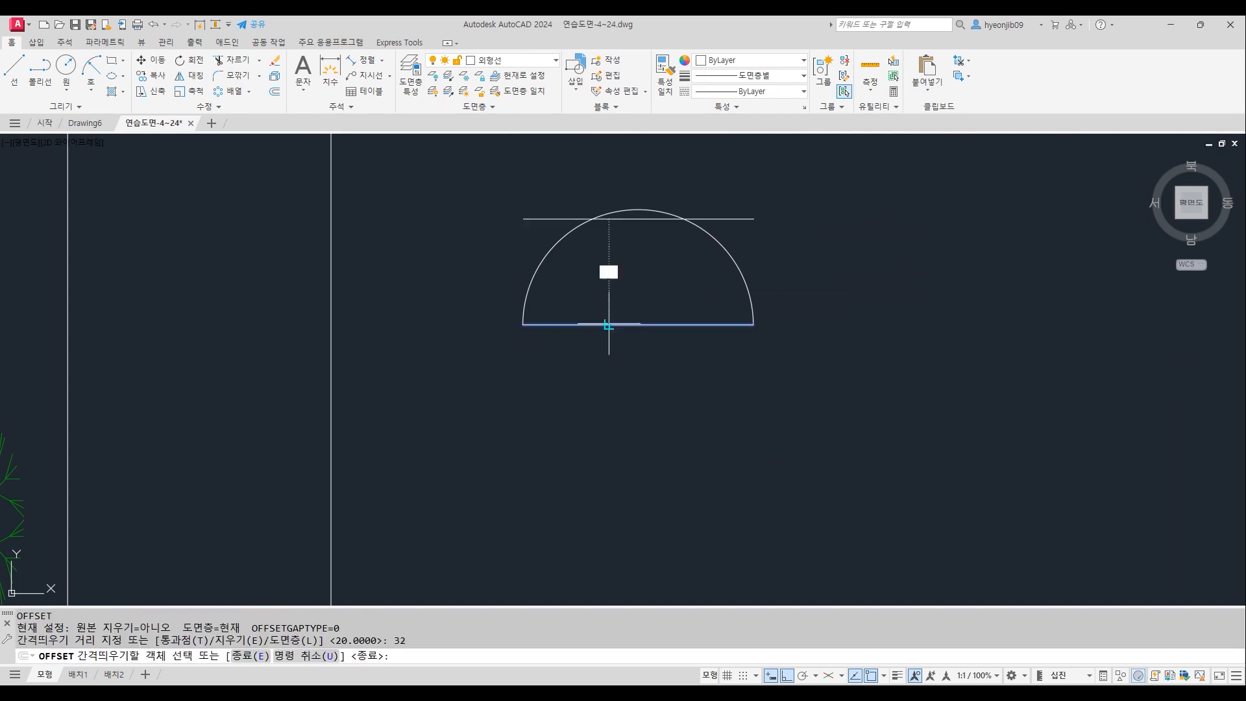
left_click(570, 491)
key("Return")
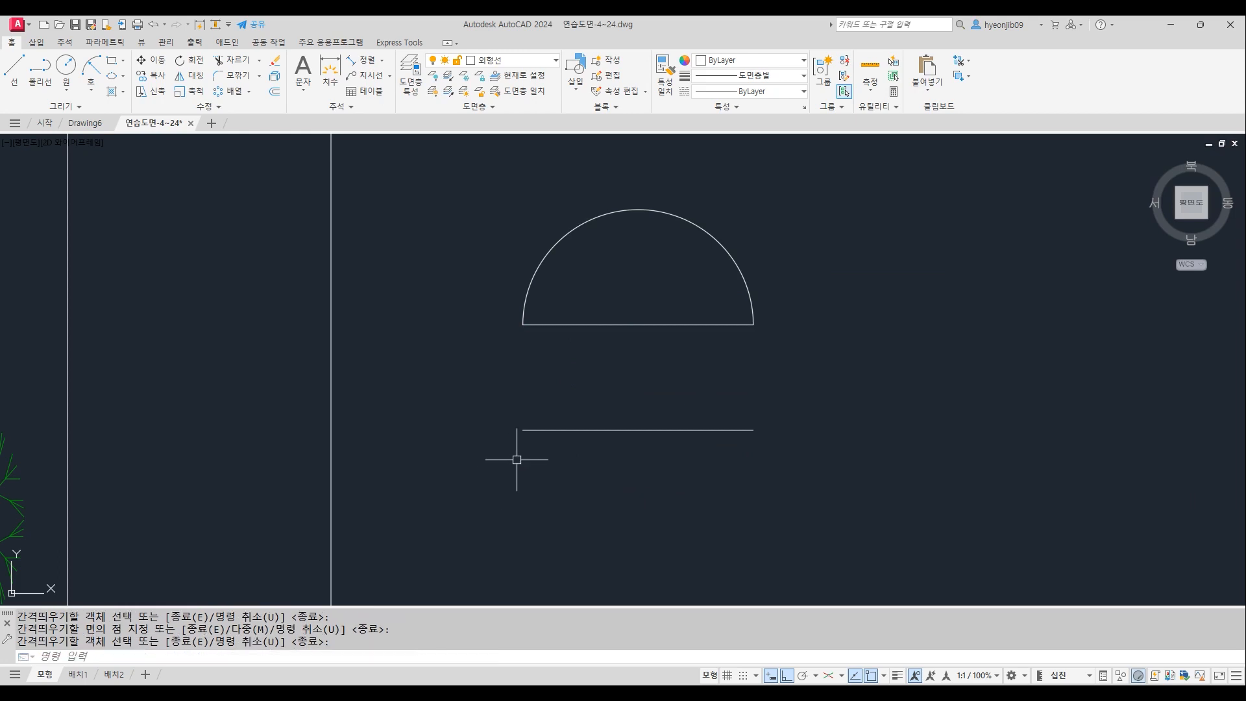
Draw a circle of radius 13 centred on the left end of the offset line below the semicircle
type("c")
key("Return")
left_click(523, 430)
type("13")
key("Return")
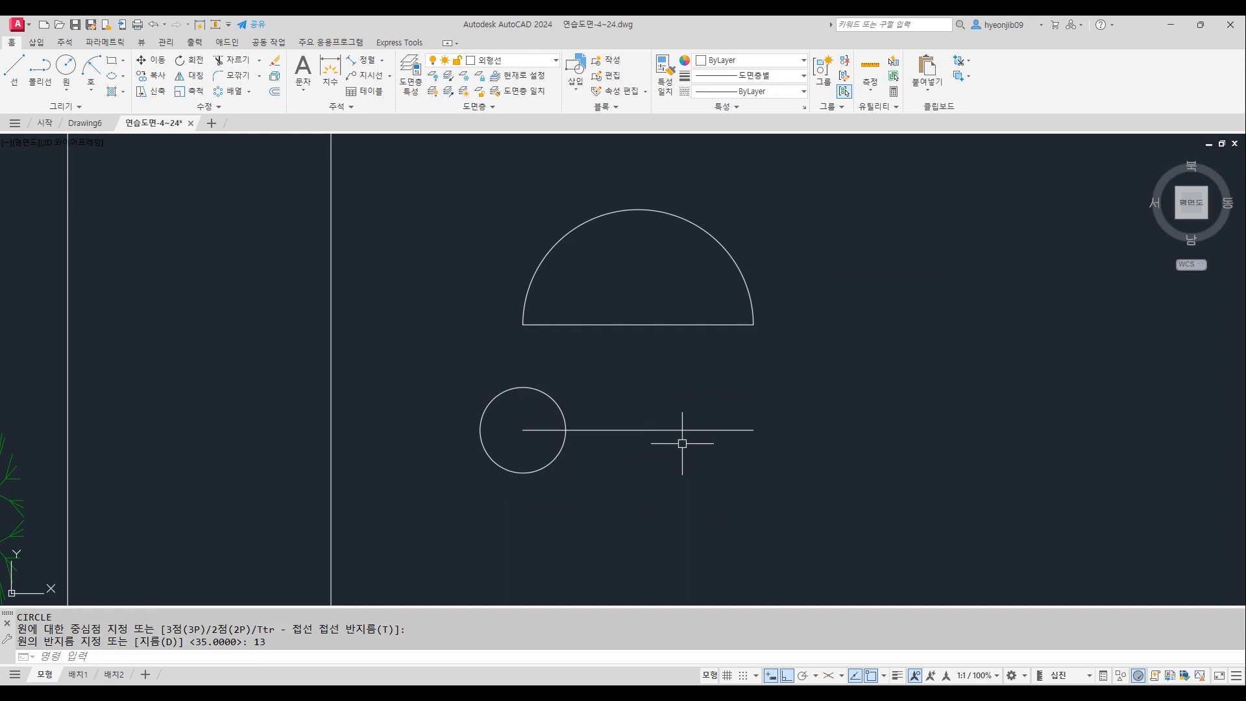
Draw a vertical line from the left end of the semicircle's base to the top quadrant of the radius 13 circle
type("l")
key("Return")
left_click(524, 325)
left_click(523, 388)
key("Return")
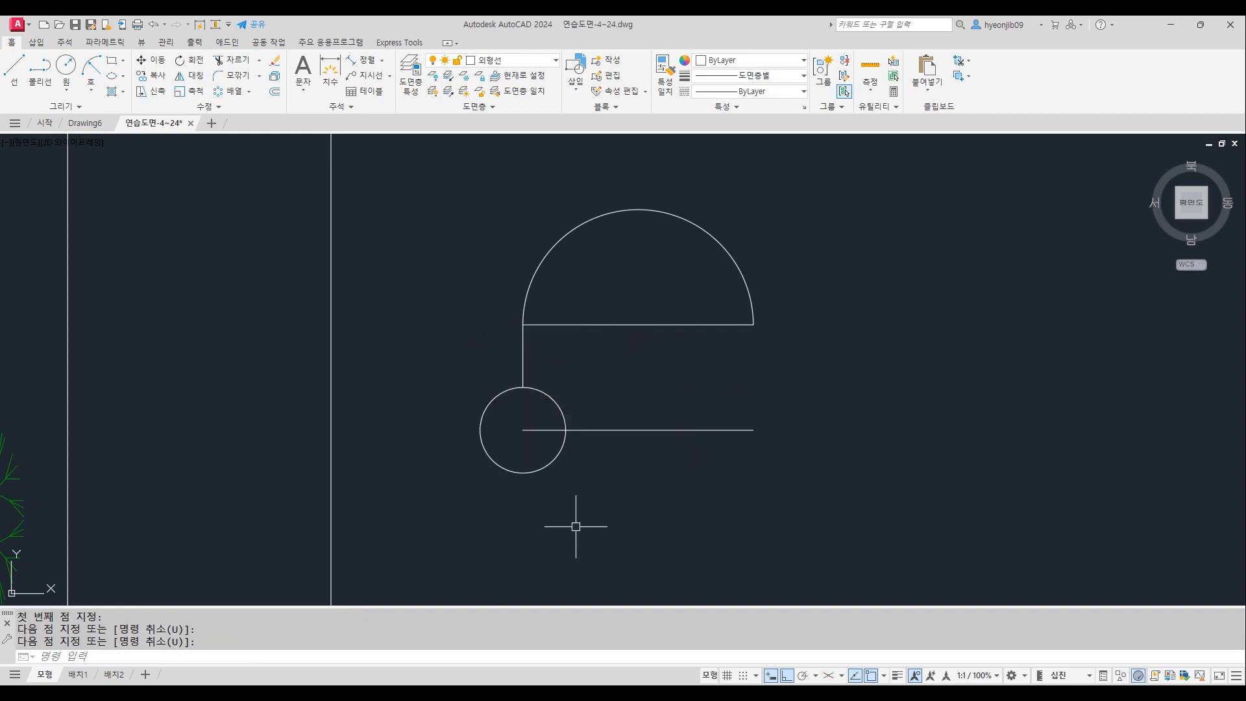
Draw a line 10 down from the small circle's bottom quadrant, continuing horizontally to the point directly below the semicircle's right end
type("l")
key("Return")
left_click(523, 473)
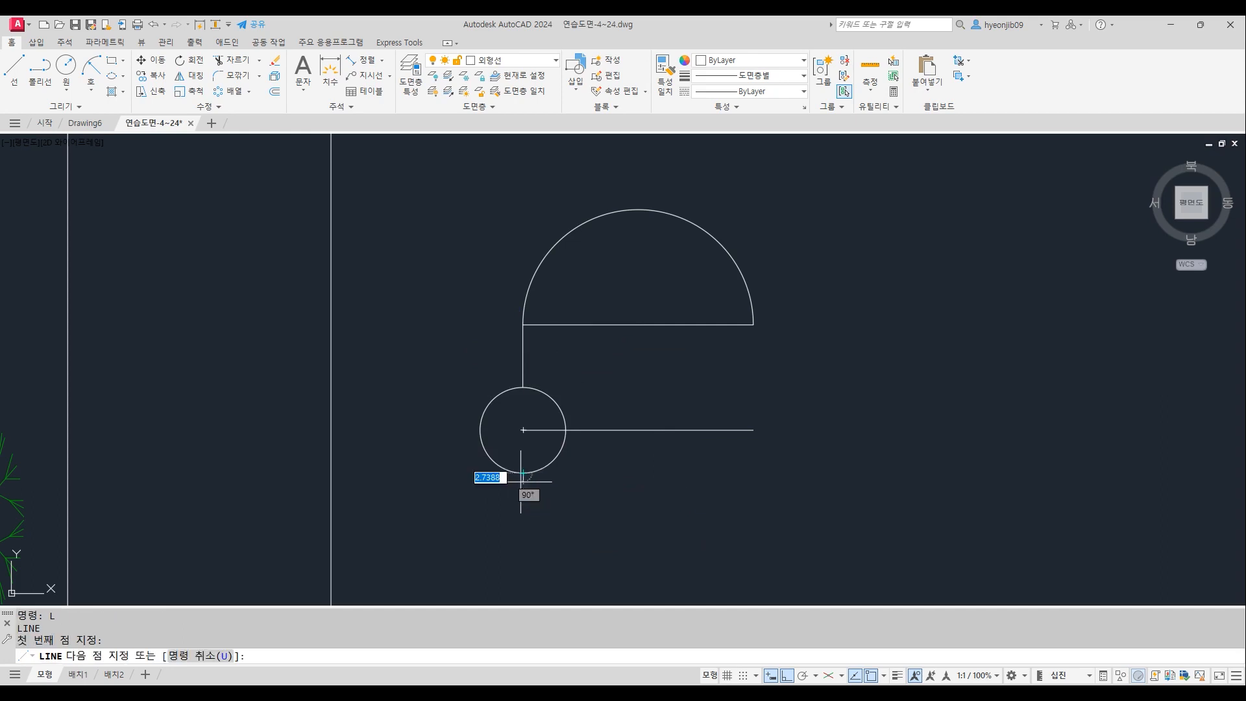
type("10")
key("Return")
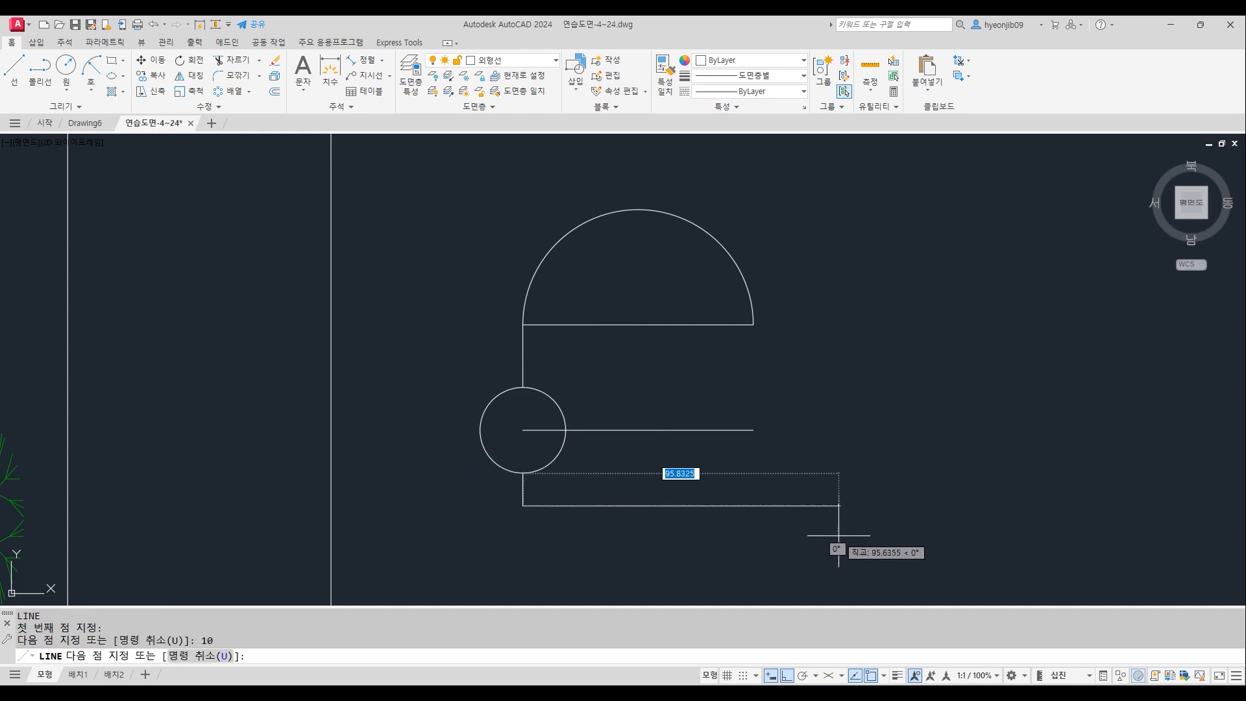
left_click(753, 506)
key("Return")
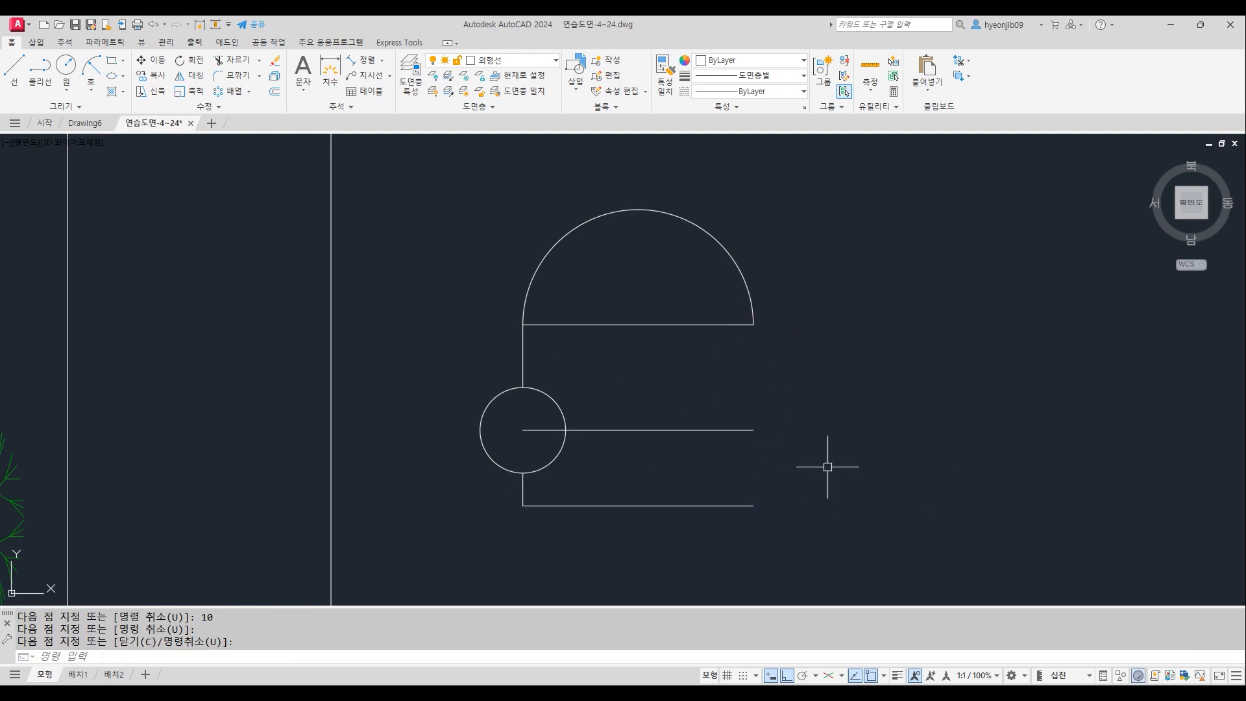
Offset the semicircle's base line 20 downward and delete the guide line that ends at the left circle's centre
type("o")
key("Return")
type("20")
key("Return")
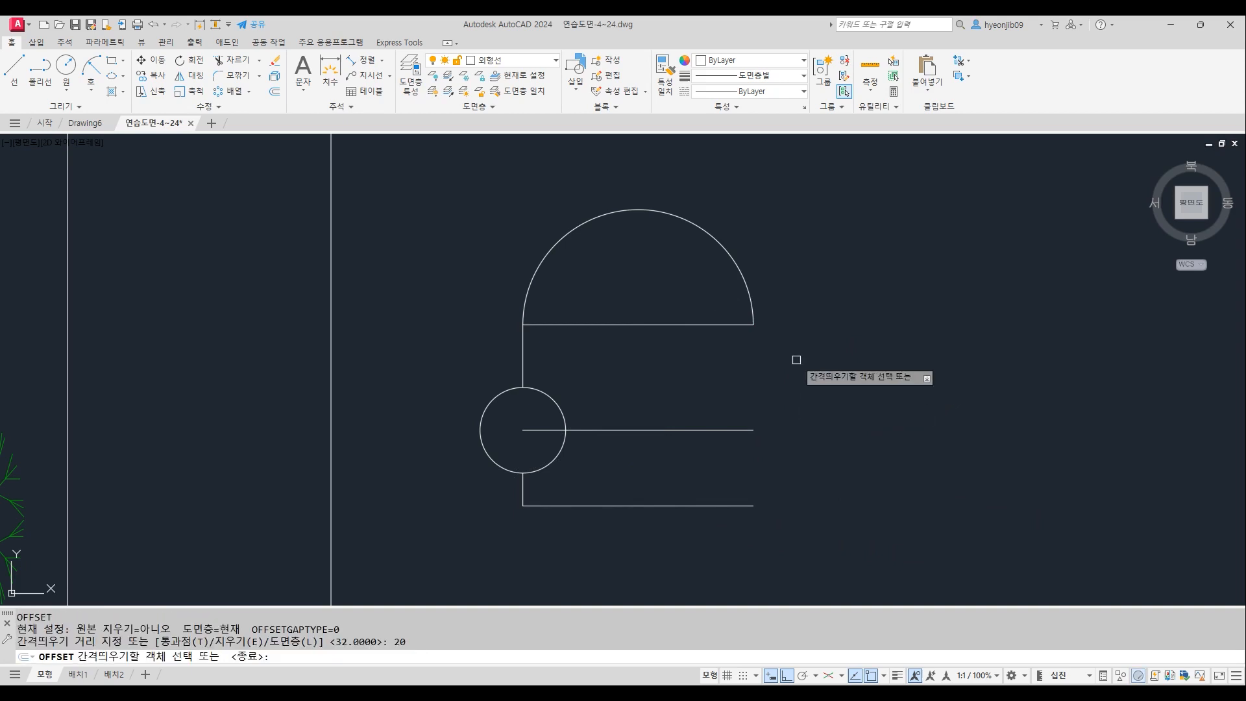
left_click(730, 324)
left_click(696, 424)
key("Return")
left_click(687, 430)
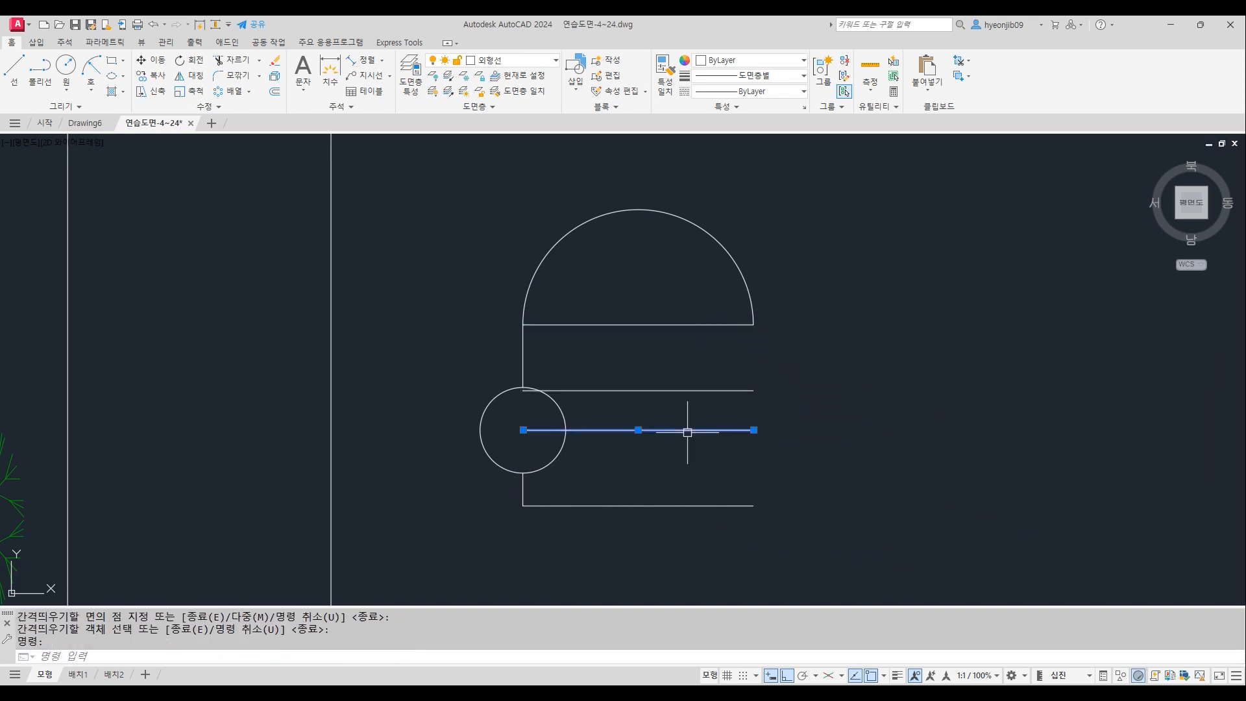
key("Delete")
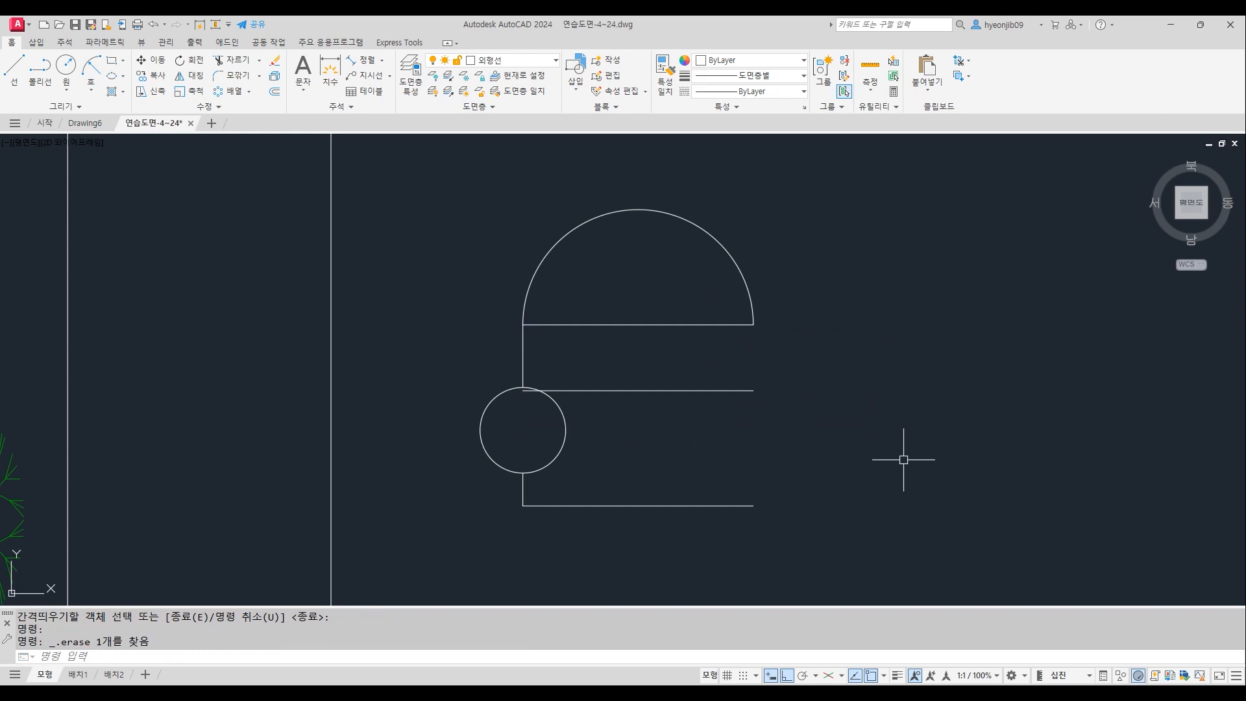
Draw a circle of radius 15 centred on the right end of the new offset line
key("Return")
left_click(753, 390)
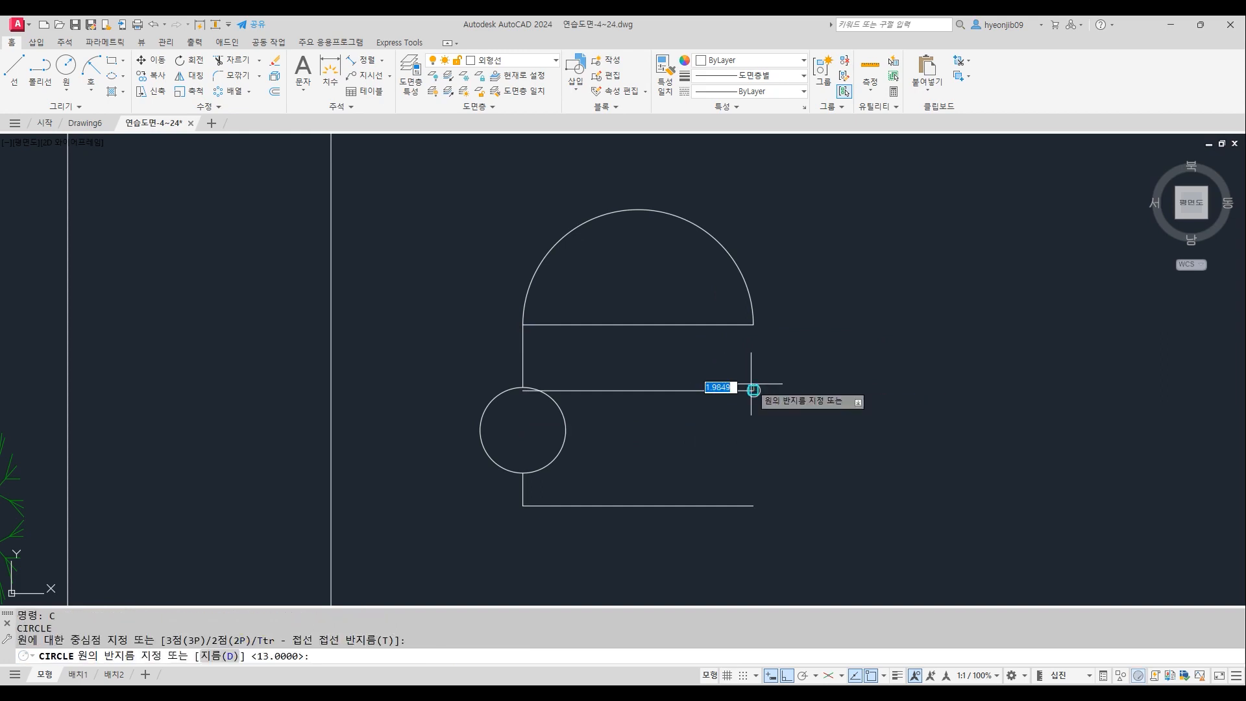
type("15")
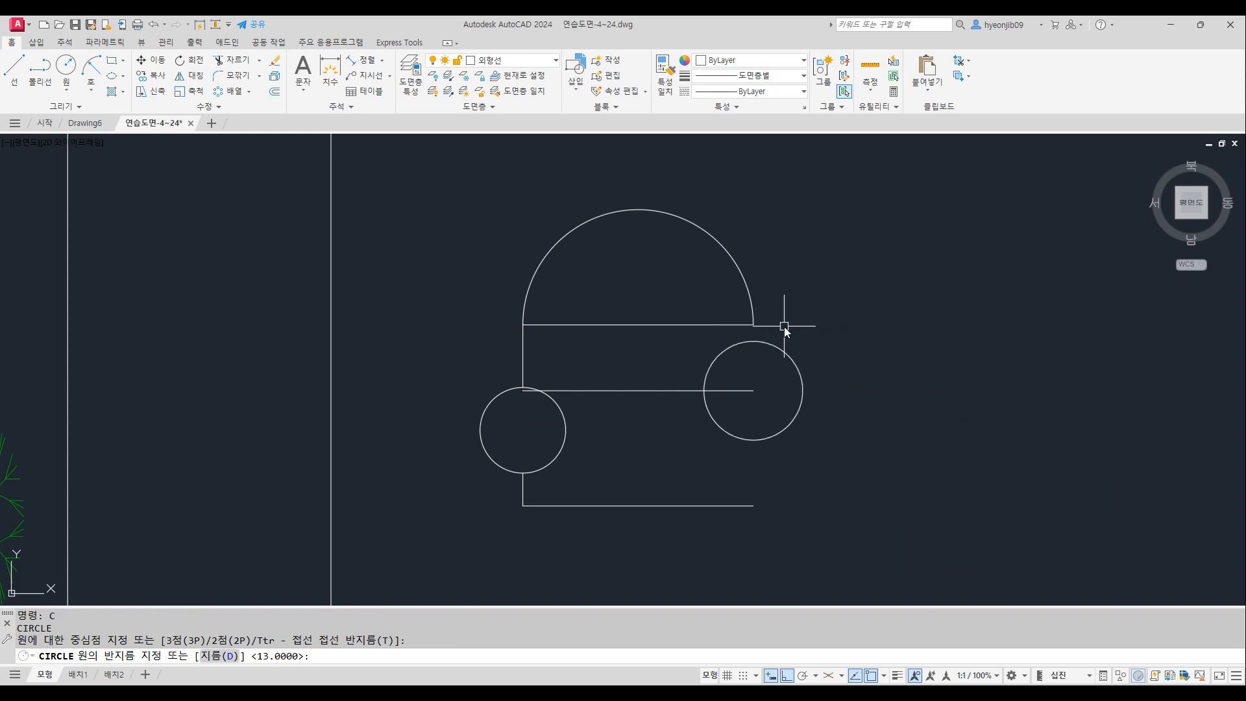
key("Return")
Draw the figure's right side as vertical lines from the base to the radius 15 circle and from the circle to the bottom edge
type("l")
key("Return")
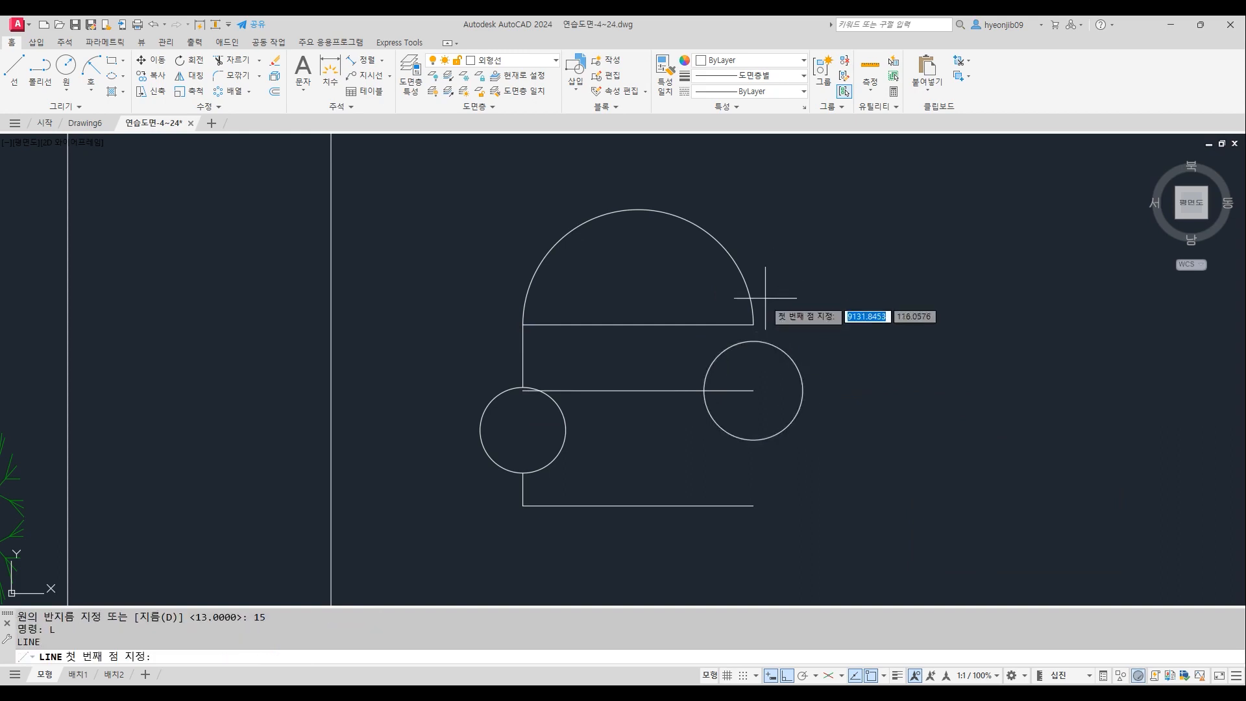
left_click(753, 325)
left_click(753, 341)
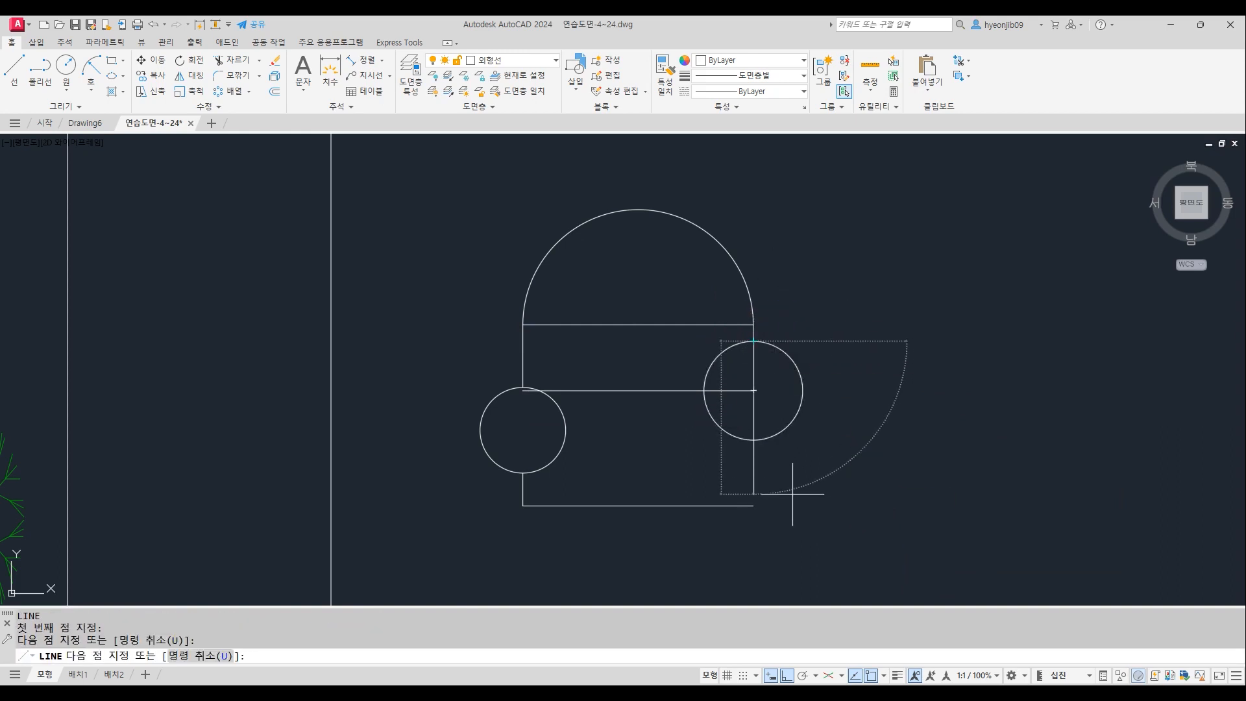
key("Return")
key("Return")
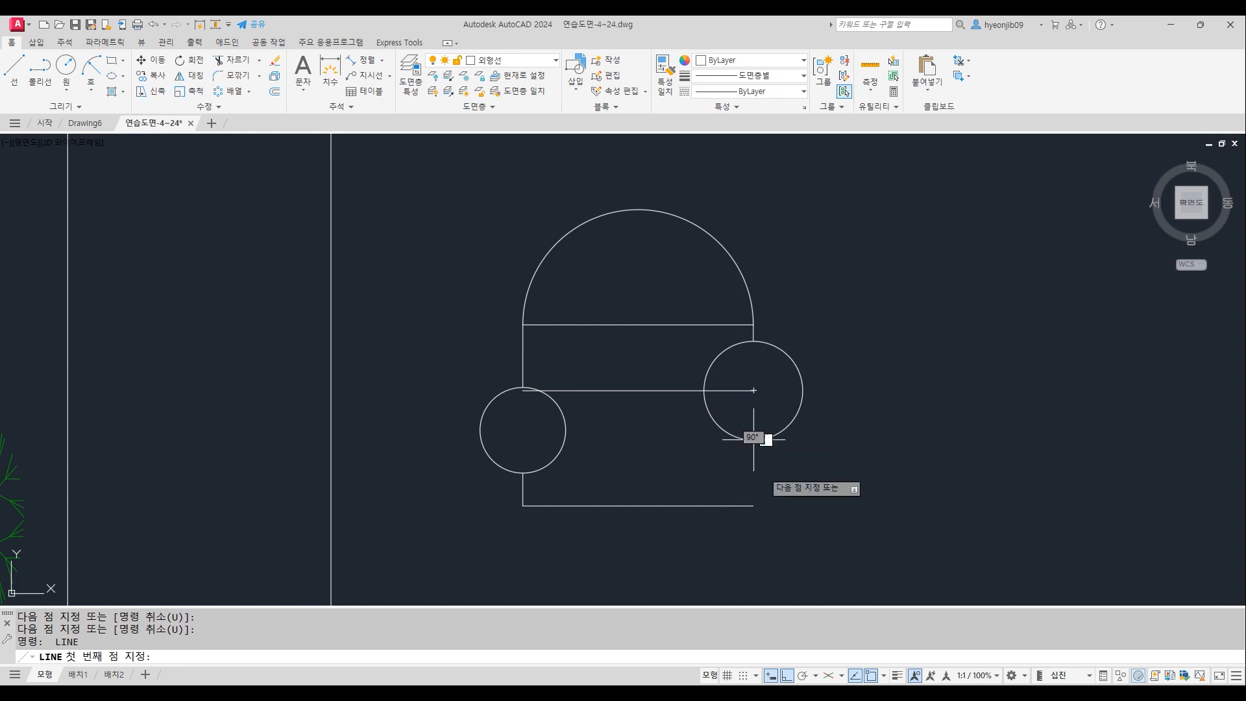
left_click(754, 439)
left_click(753, 506)
key("Return")
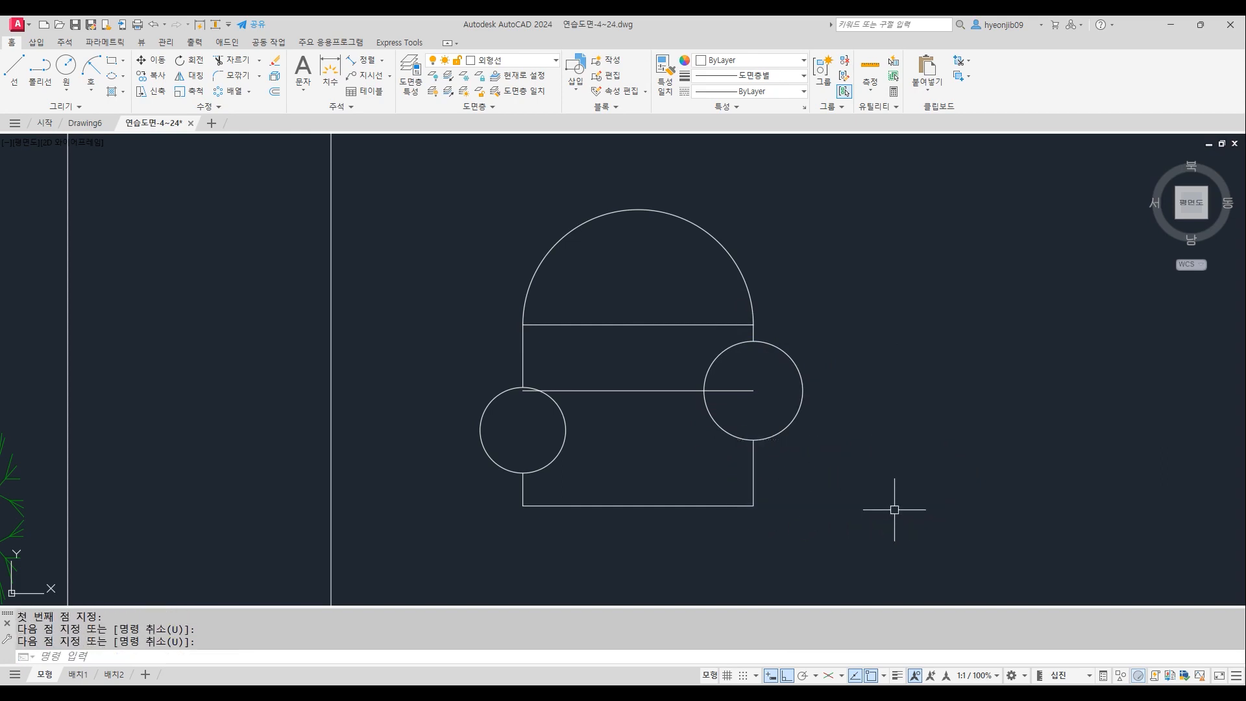
Trim away the outer half of the radius 15 circle and delete the horizontal guide line through its centre
type("tr")
key("Return")
left_click(802, 390)
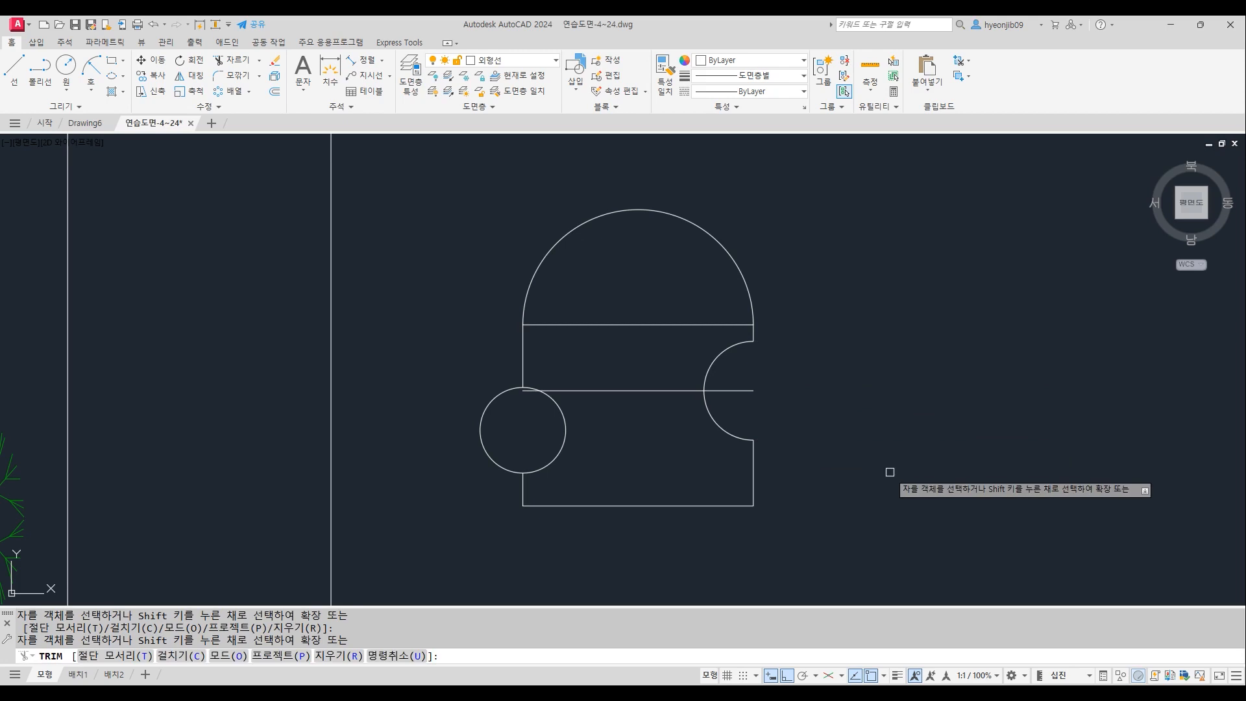
key("Return")
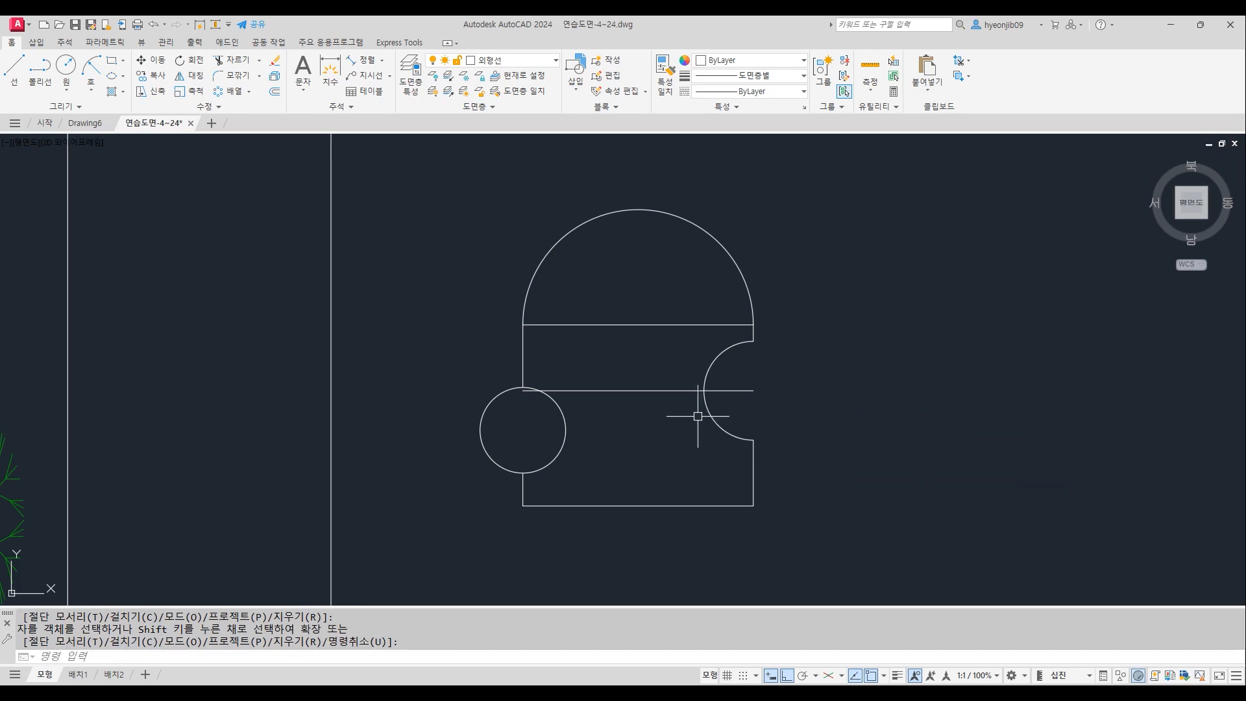
left_click(679, 390)
key("Delete")
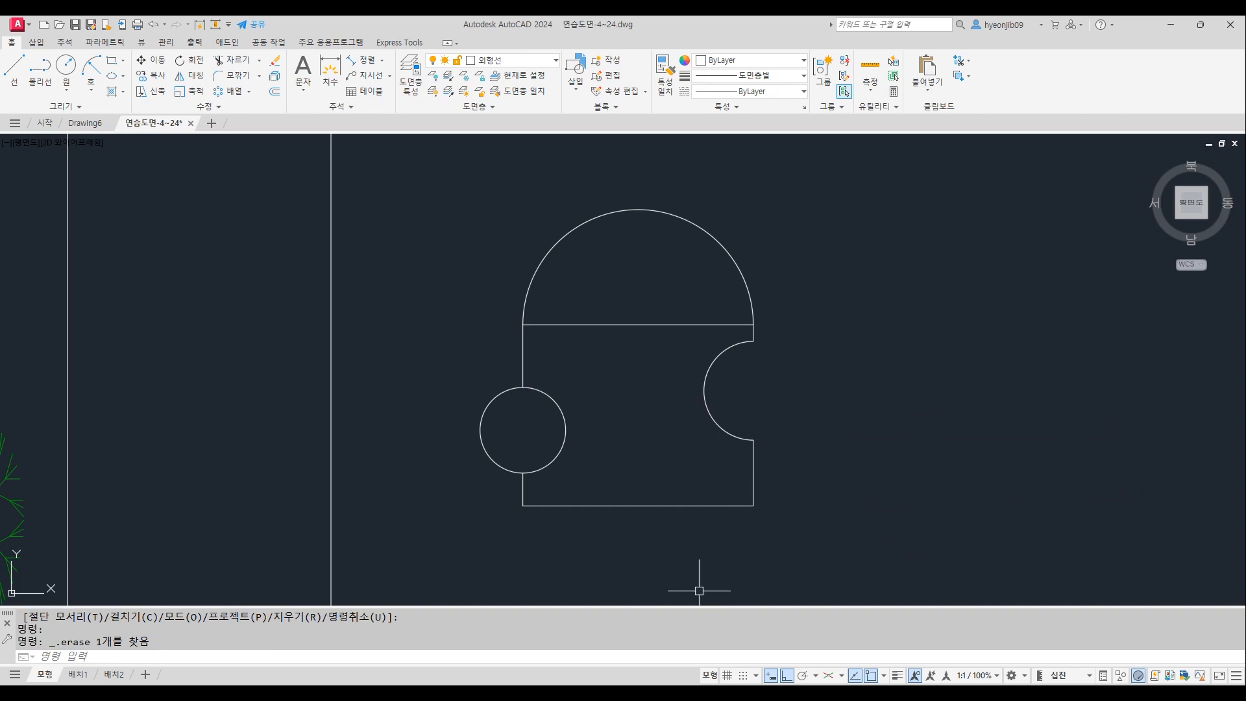
Fillet both bottom corners of the figure with a radius of 5
key("Return")
type("r")
key("Return")
type("5")
key("Return")
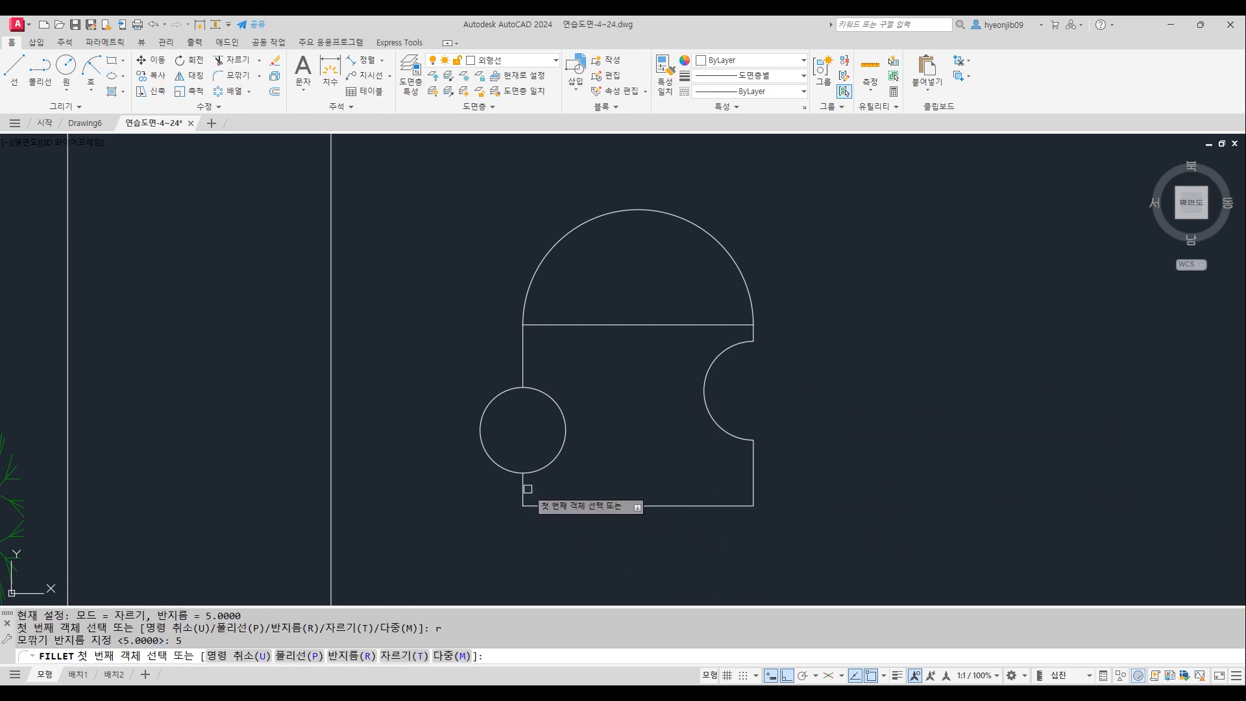
left_click(539, 506)
left_click(523, 486)
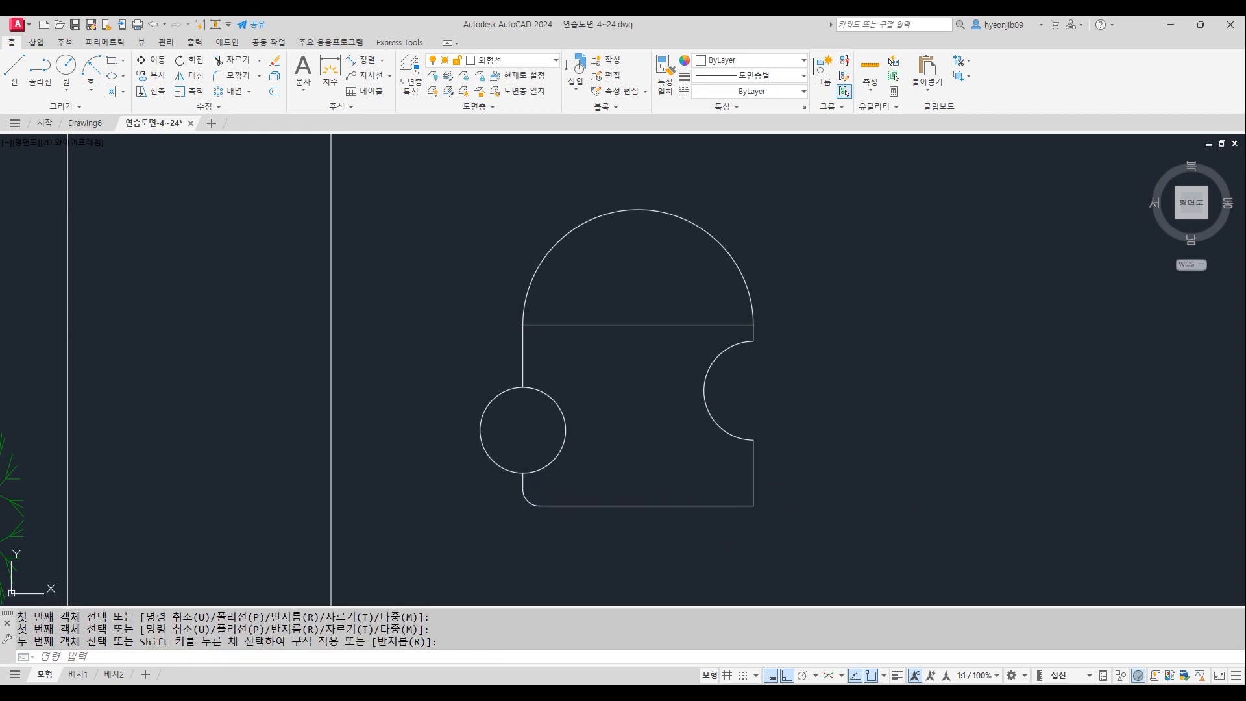
key("Return")
left_click(753, 495)
left_click(688, 503)
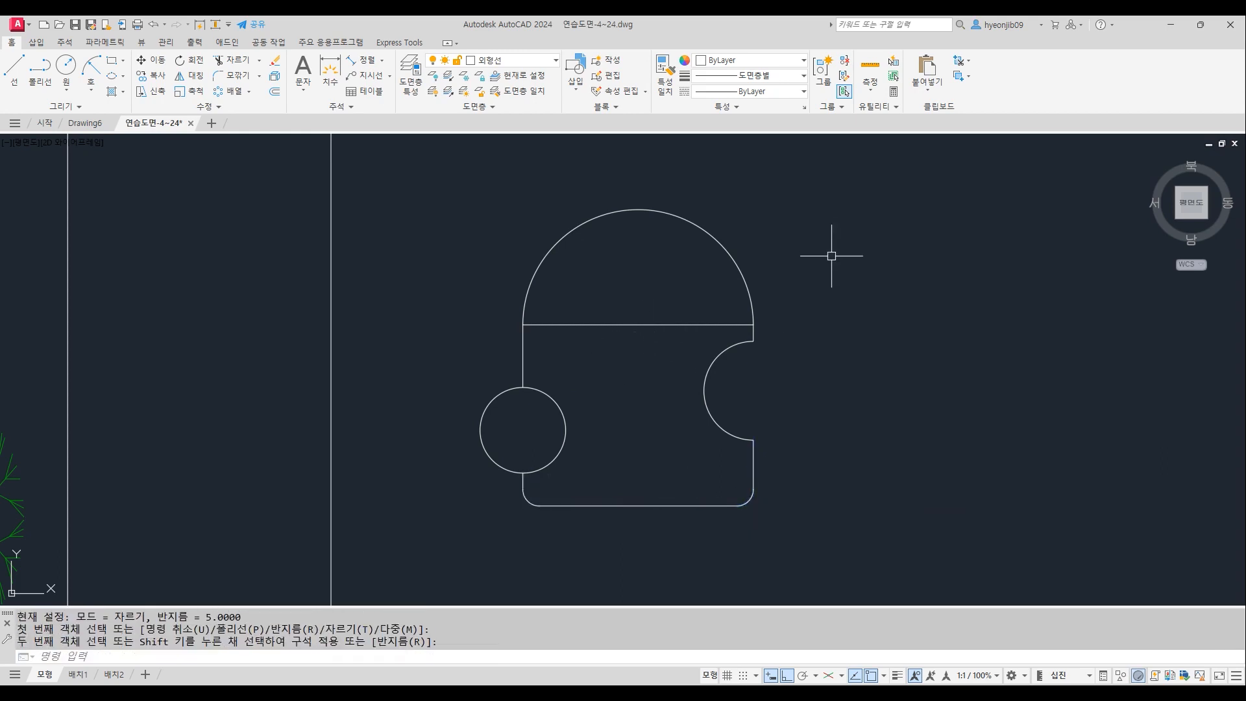
Offset the semicircle's base line 15 downward
type("o")
key("Return")
type("15")
key("Return")
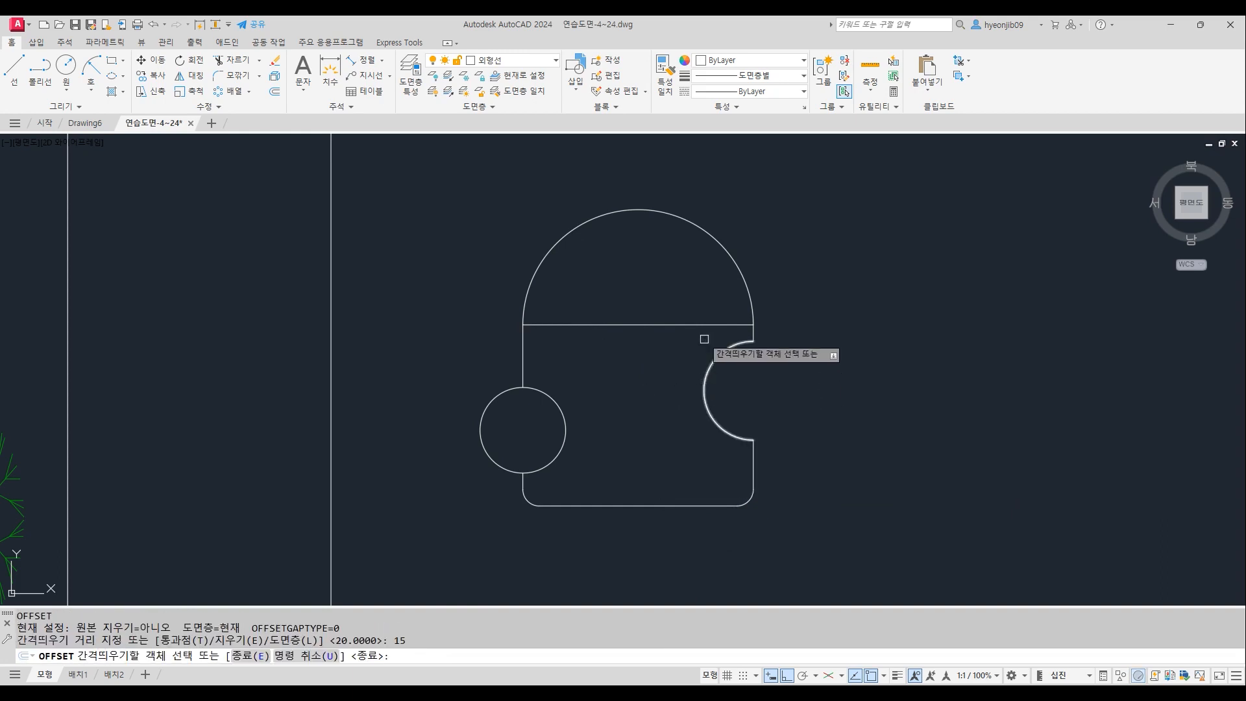
left_click(635, 324)
left_click(625, 420)
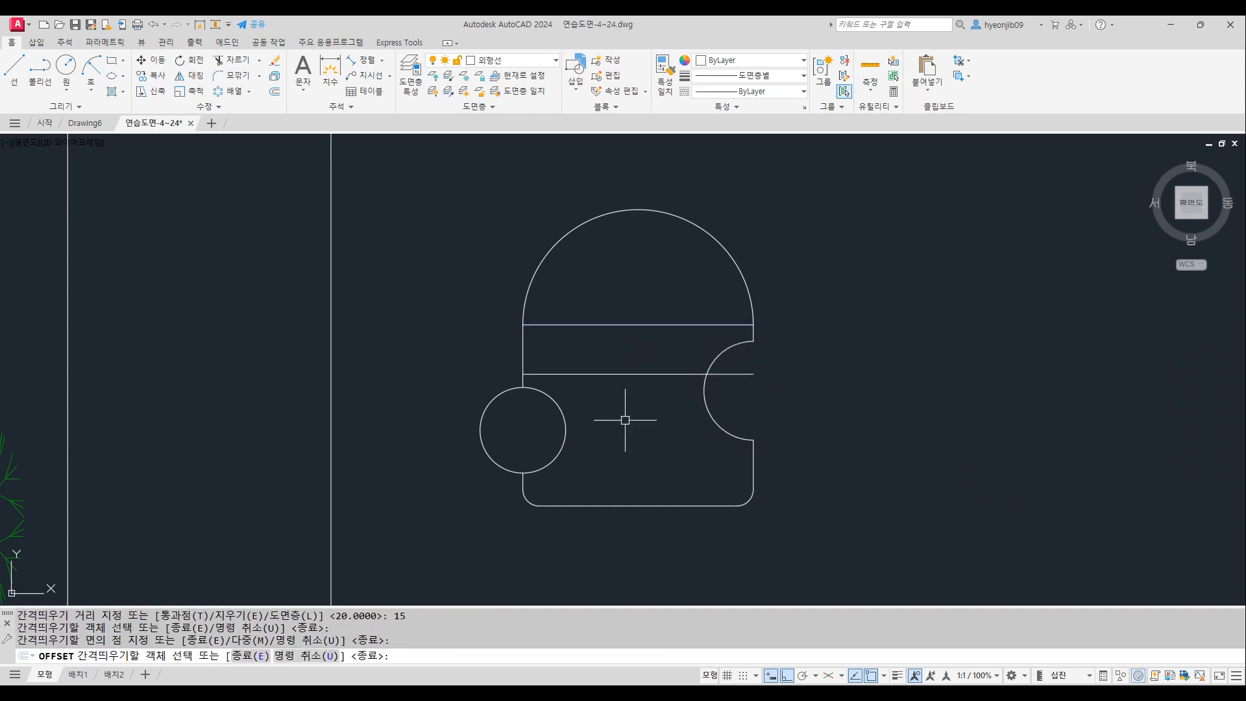
key("Return")
Draw a circle of radius 10 centred on the midpoint of the offset line, and delete that guide line
type("c")
key("Return")
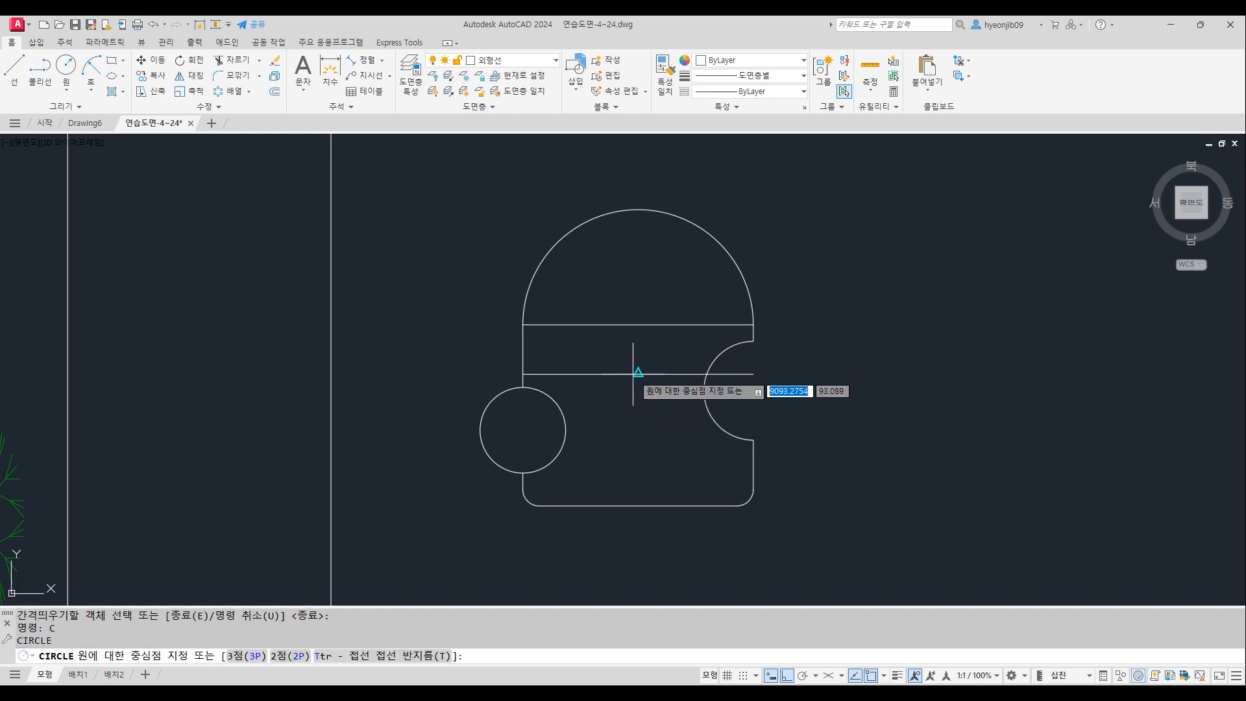
left_click(633, 372)
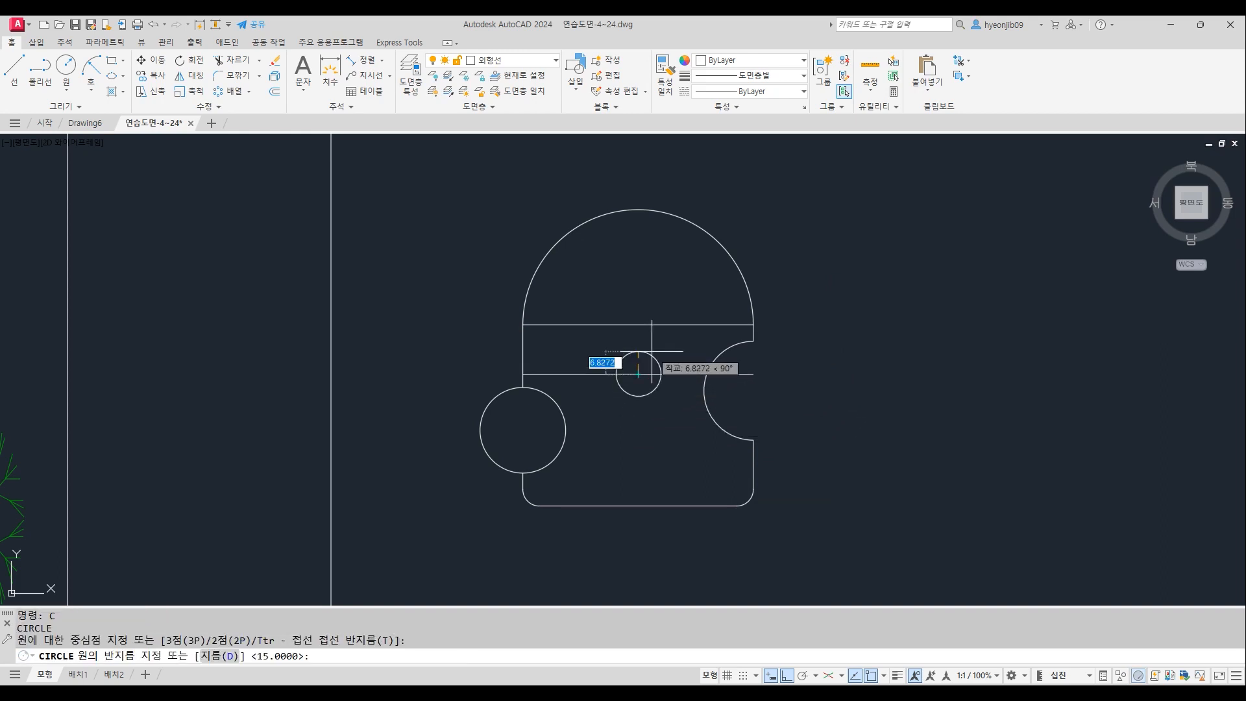
type("10")
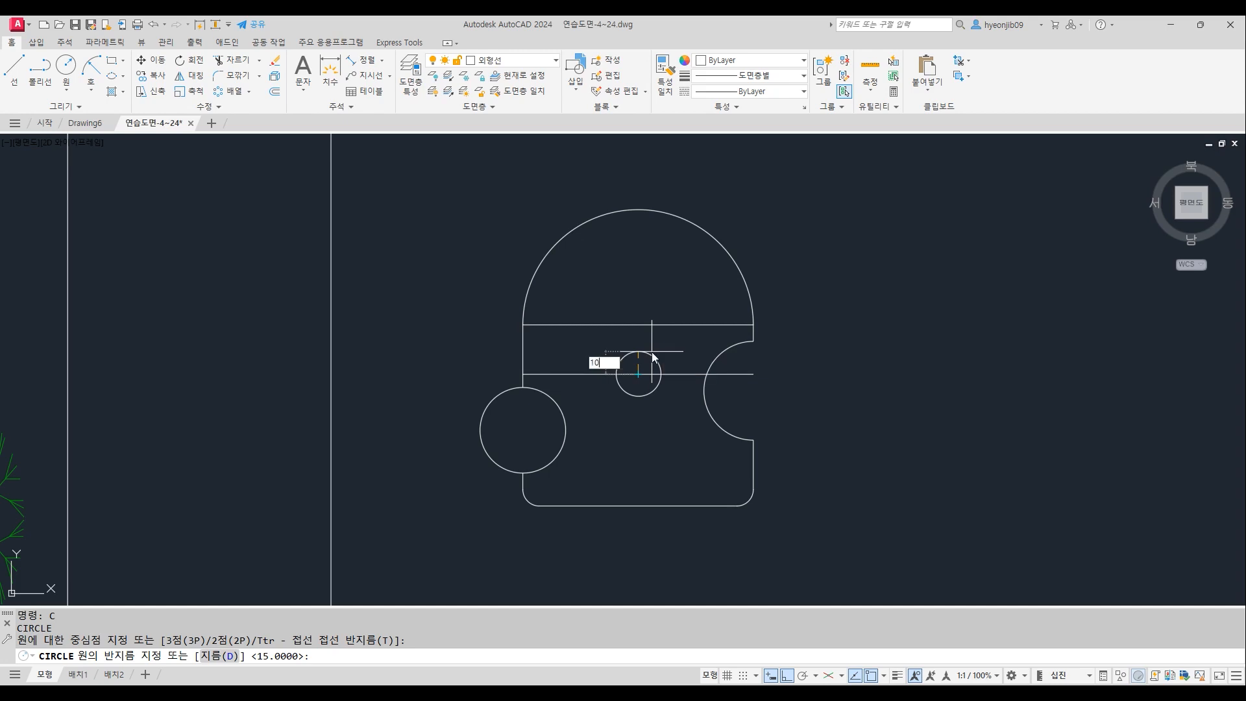
key("Return")
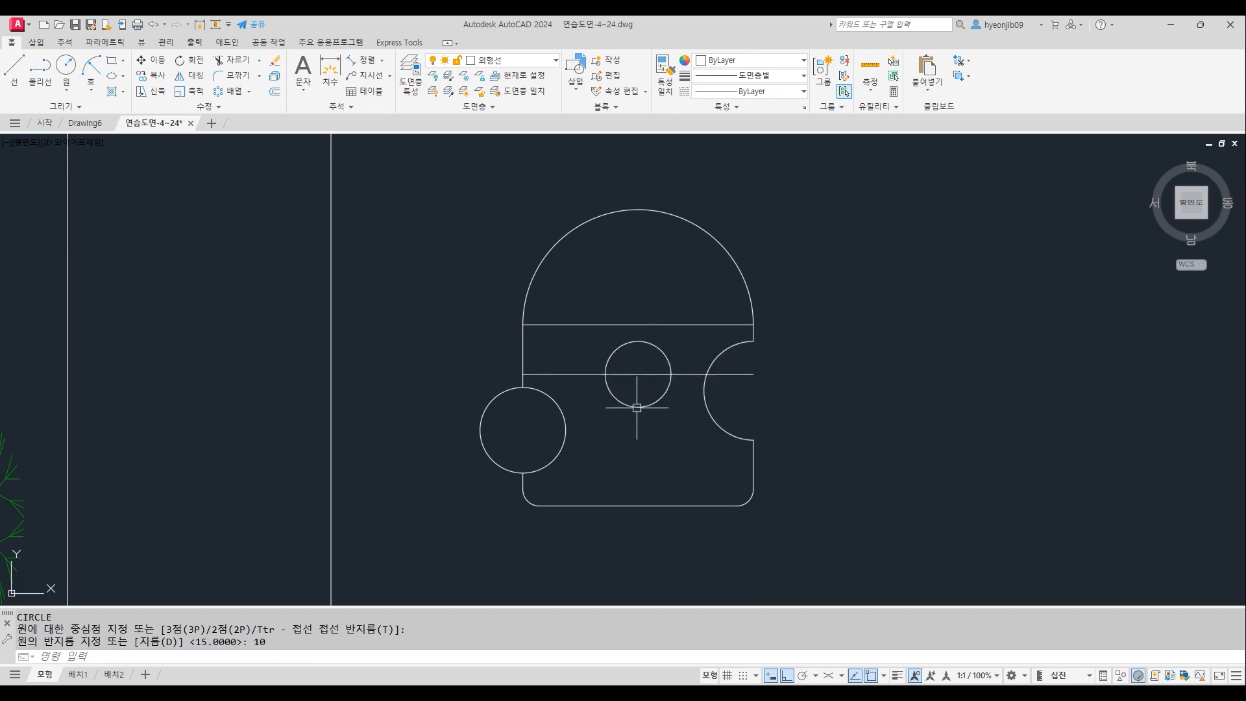
left_click(642, 374)
key("Delete")
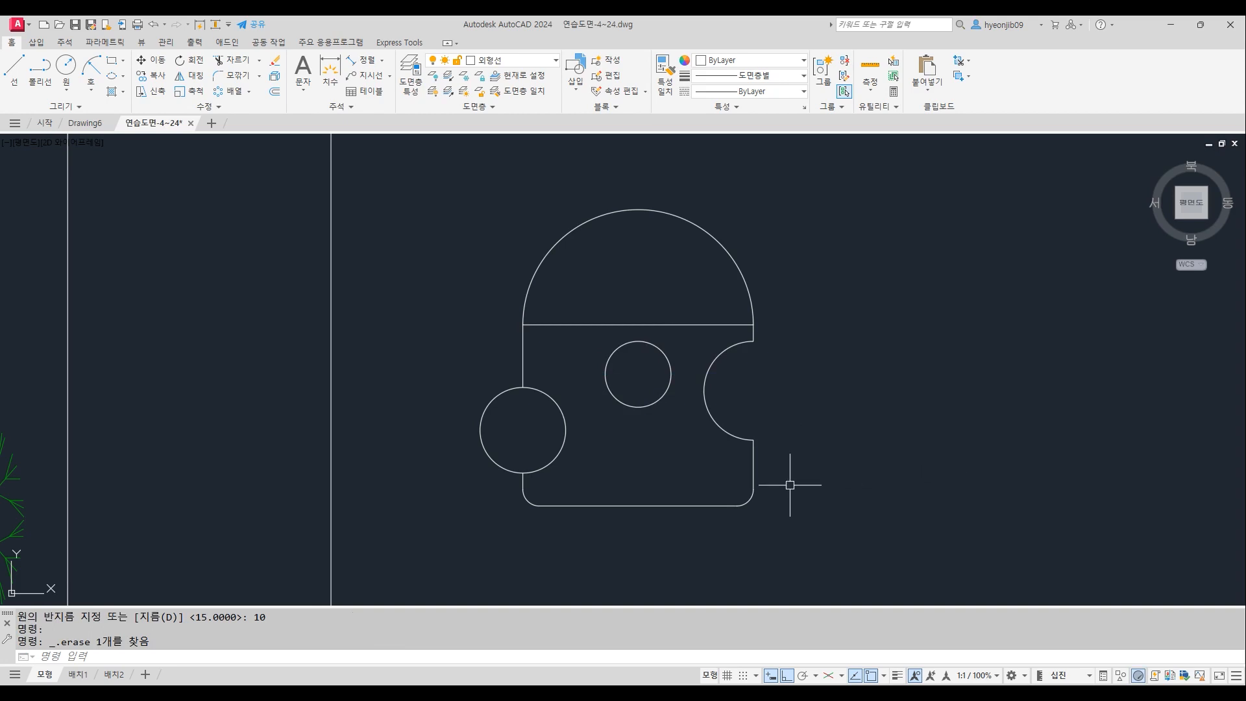
Trim away the outer half of the radius 13 circle on the figure's left side
type("tr")
key("Return")
left_click(503, 395)
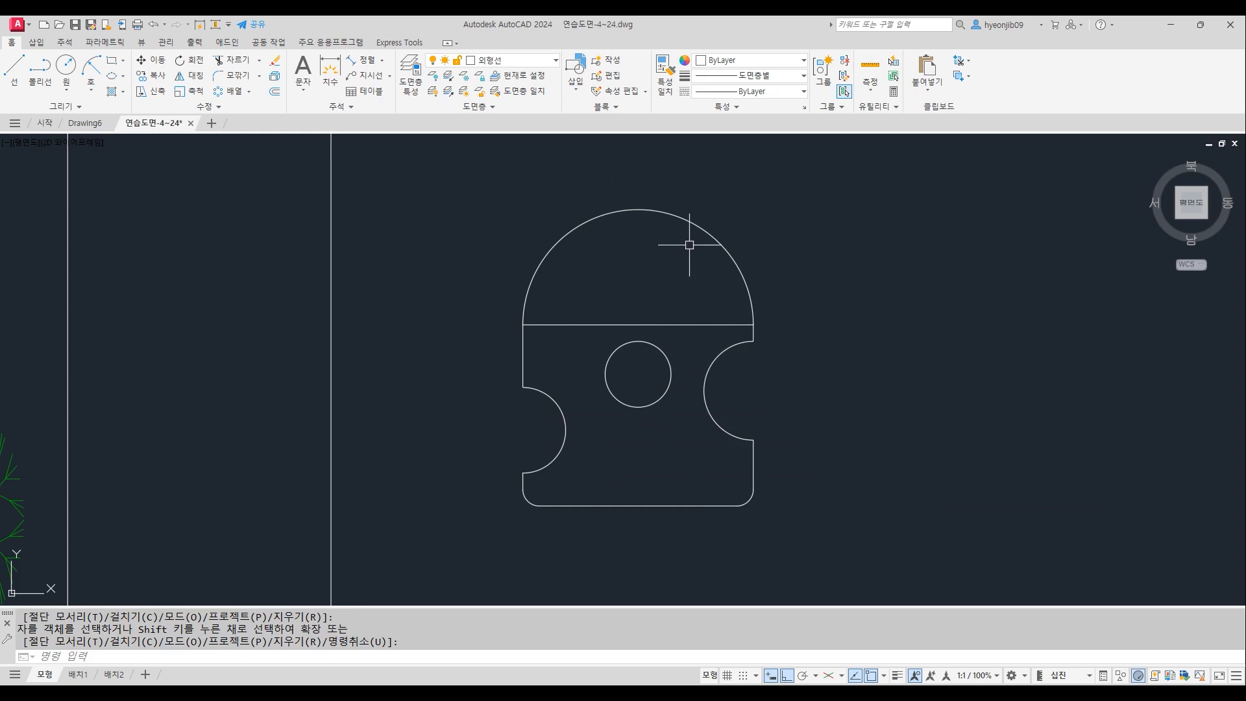
Draw a circle of radius 25 centred on the midpoint of the semicircle's base line
key("Return")
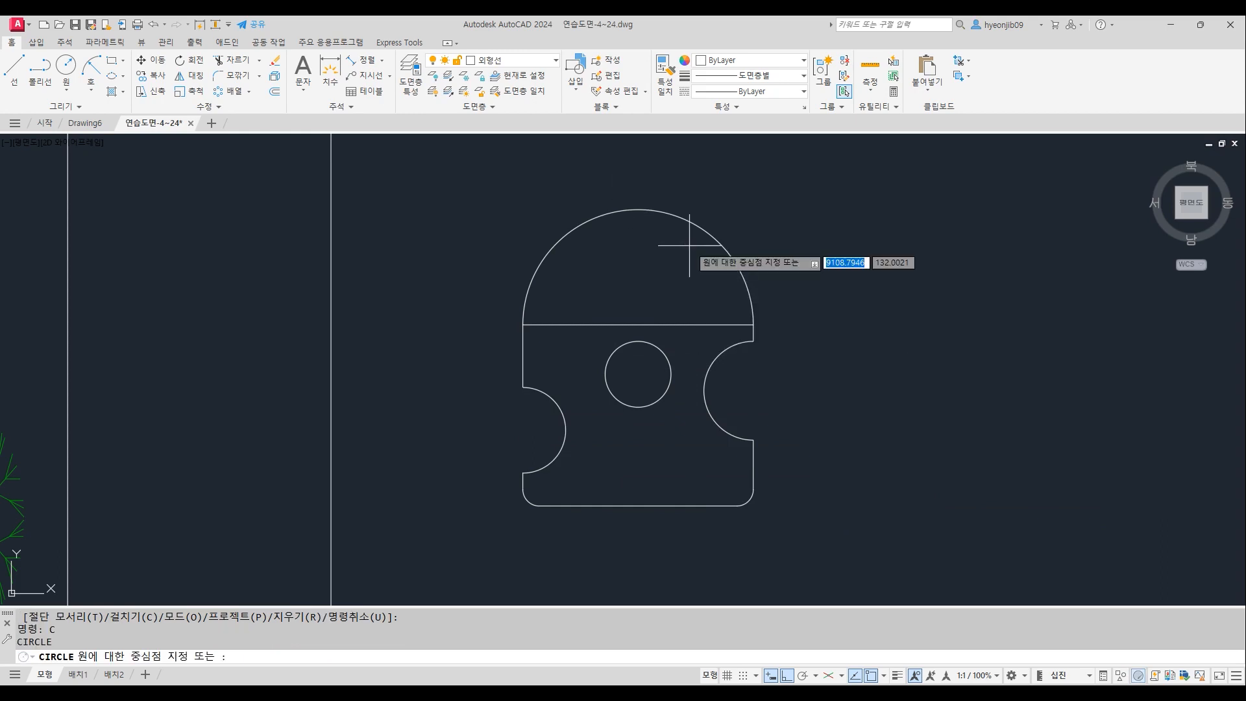
left_click(638, 323)
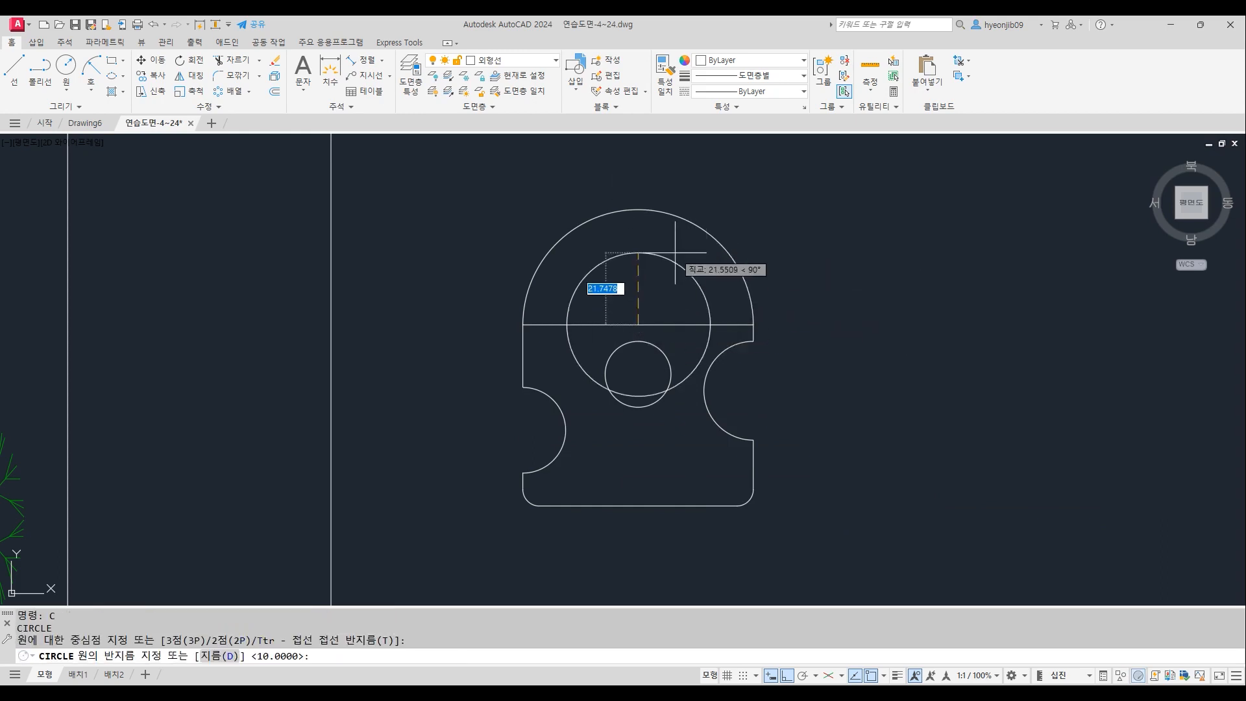
type("25")
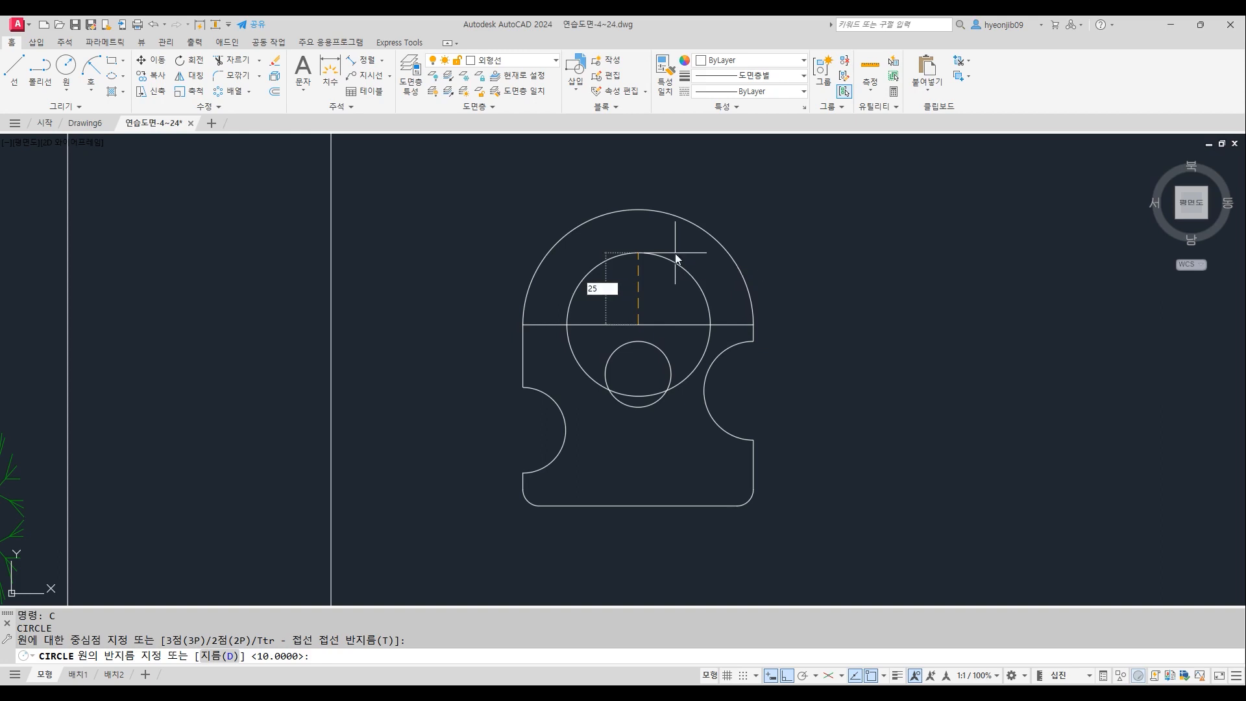
key("Return")
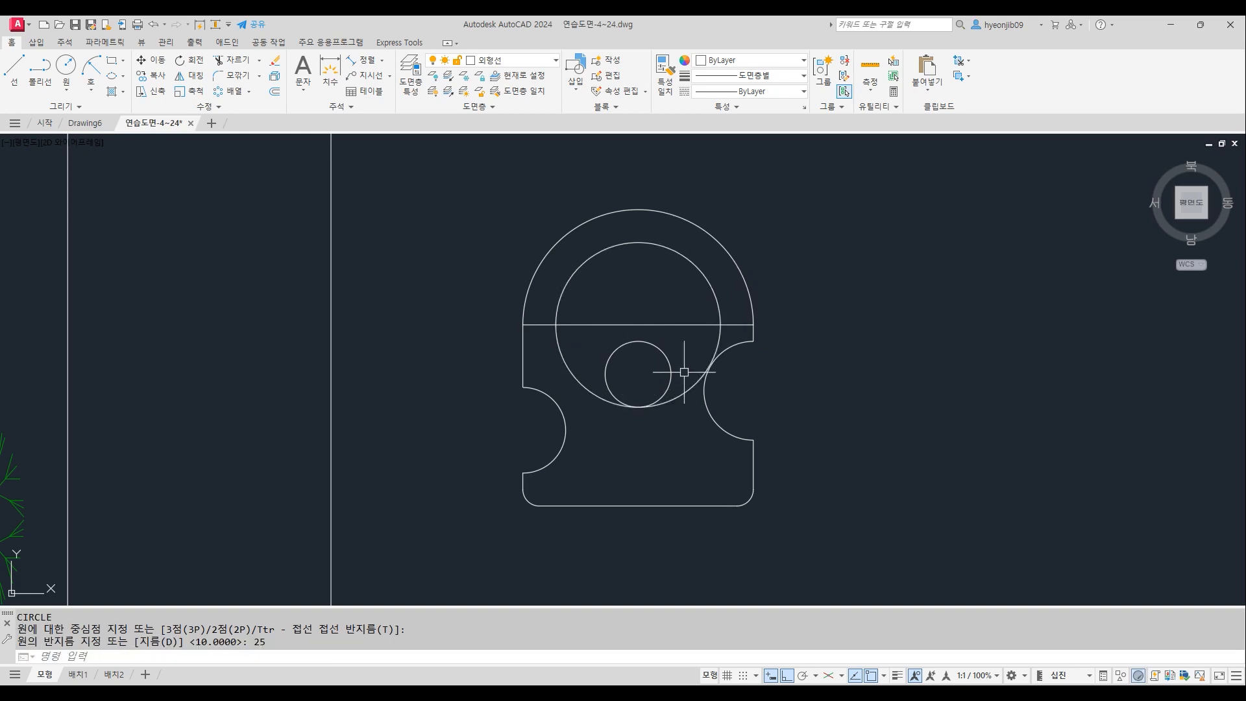
Trim away the part of the radius 25 circle below the base line
type("tr")
key("Return")
left_click(558, 344)
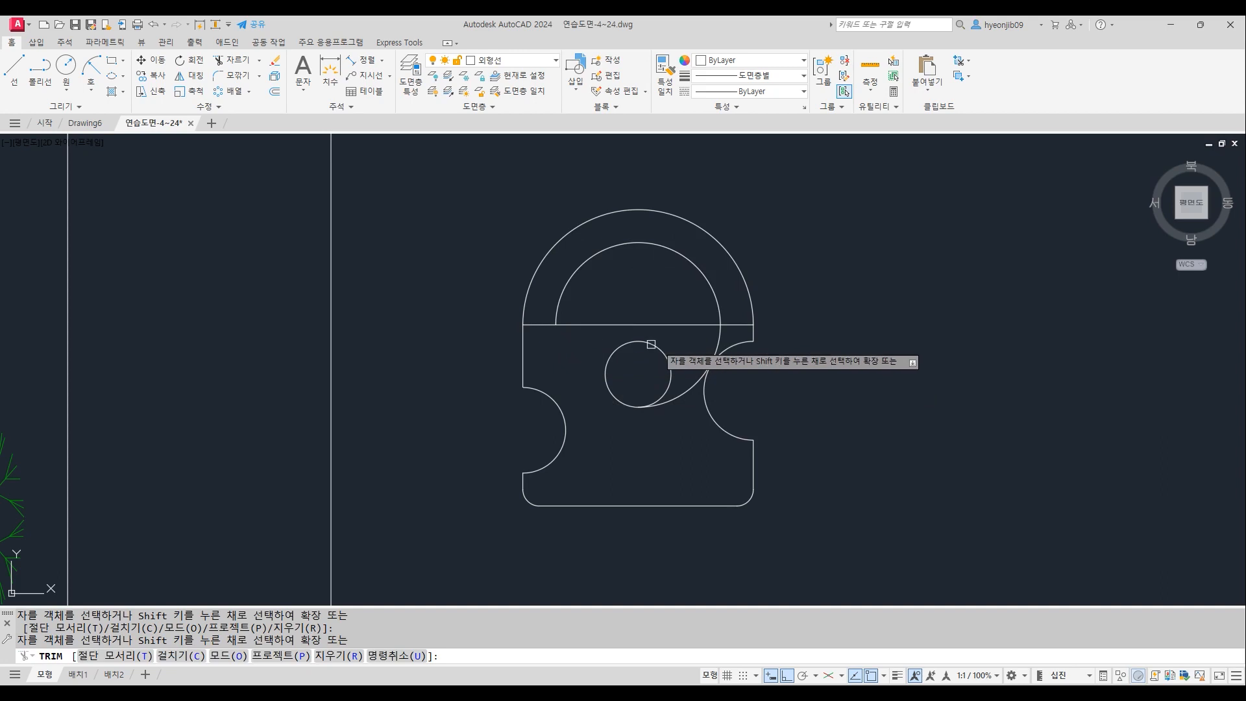
left_click(720, 335)
key("Return")
scroll(669, 394, "up", 5)
scroll(645, 403, "down", 5)
scroll(681, 353, "up", 2)
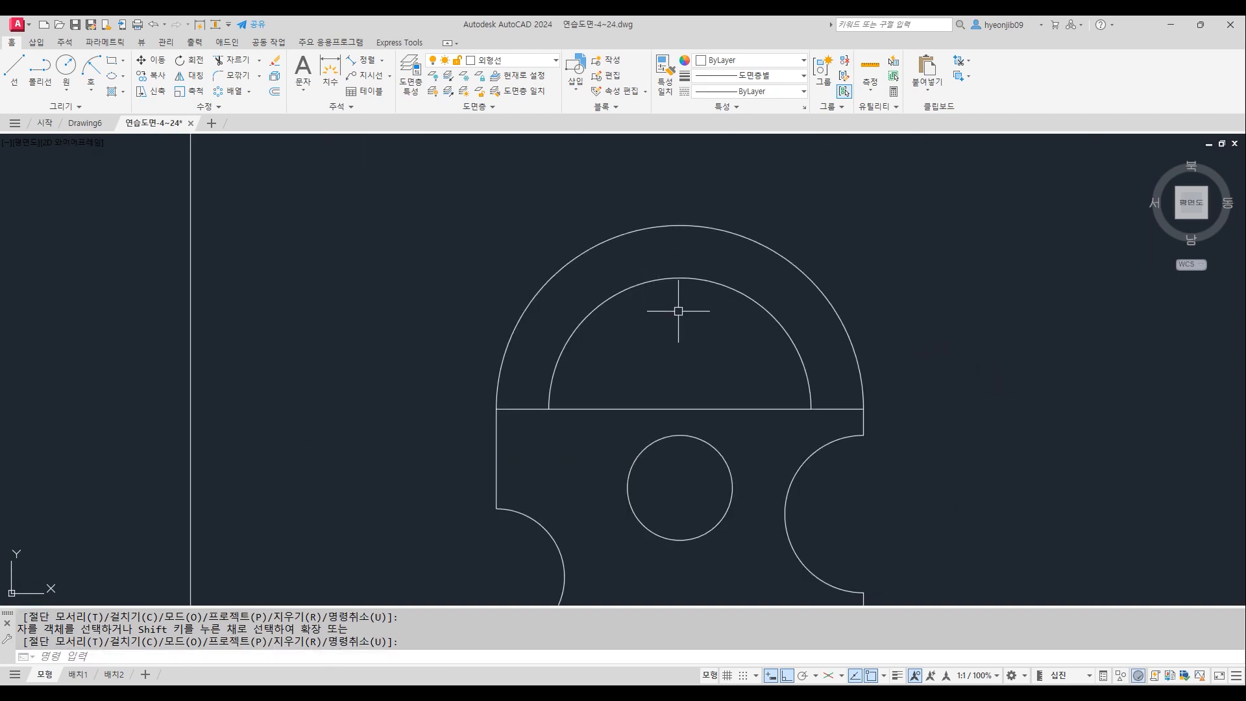
Move the radius 25 arc onto the 중심선 layer
key("Return")
left_click(699, 281)
left_click(533, 60)
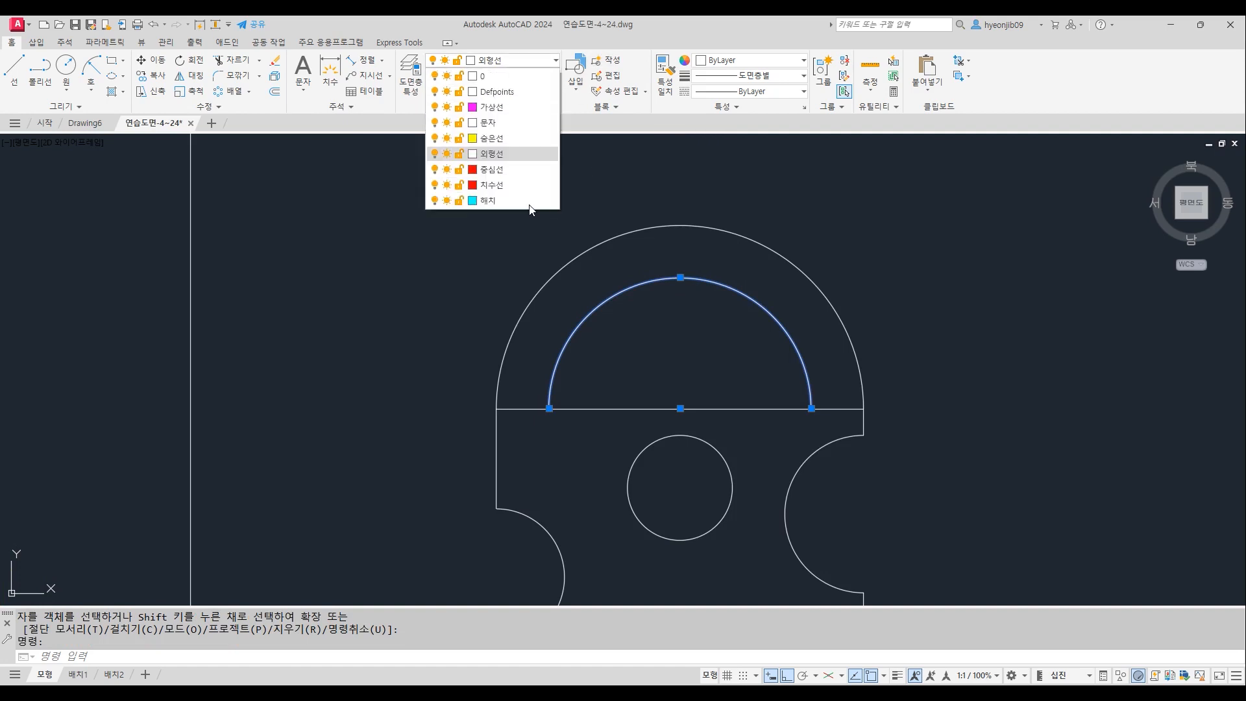
left_click(496, 164)
key("Escape")
Draw a vertical line from the midpoint of the semicircle's base line up to the top of the outer semicircle
type("l")
key("Return")
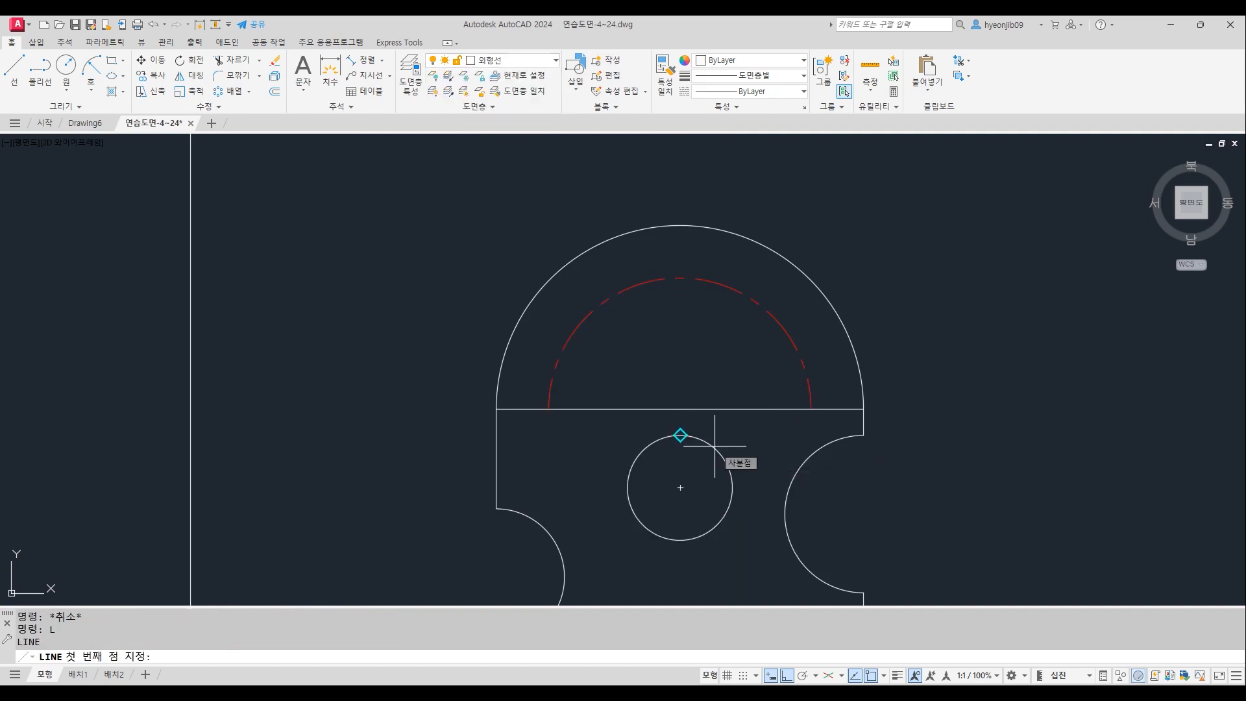
left_click(680, 409)
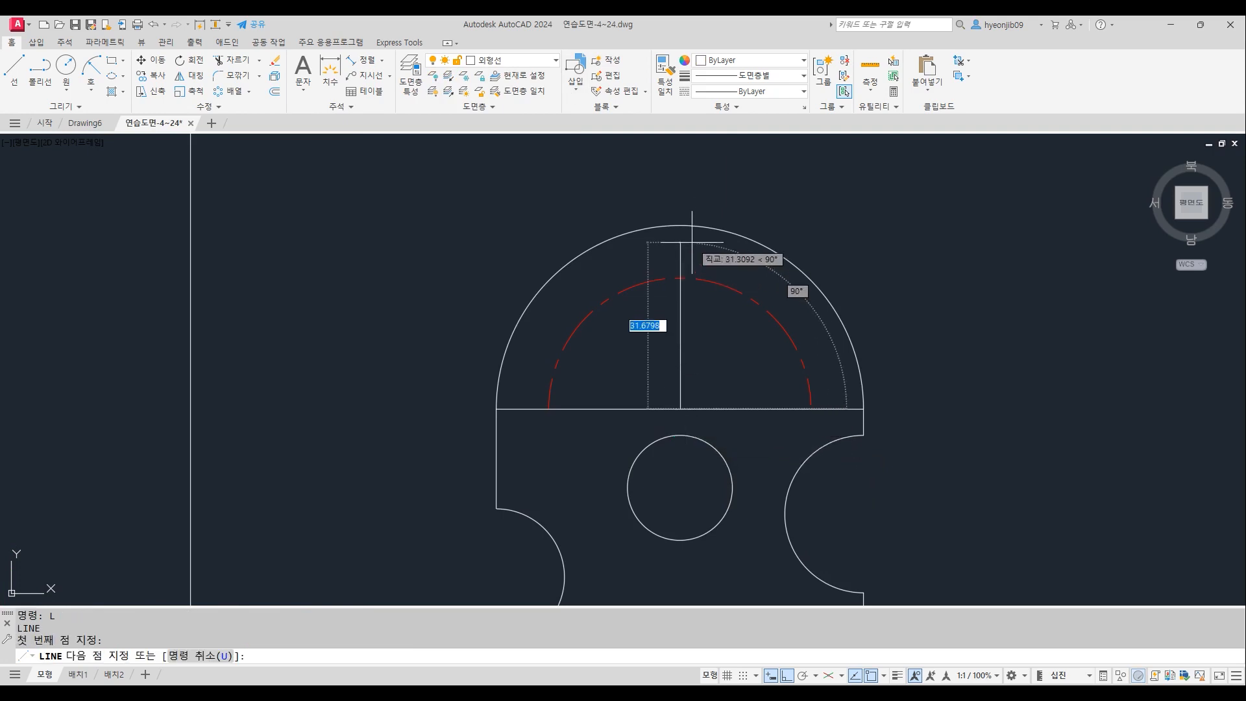
left_click(680, 226)
key("Return")
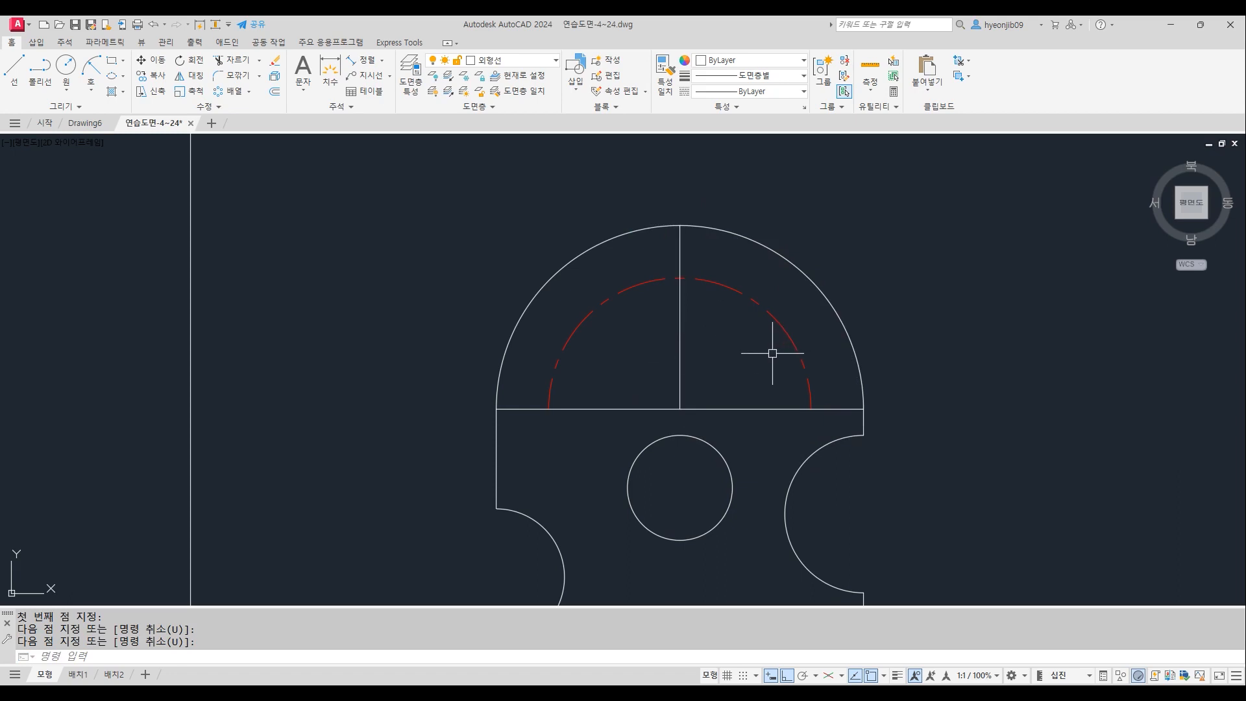
Rotate a copy of the vertical line by 30° about its lower endpoint
key("Return")
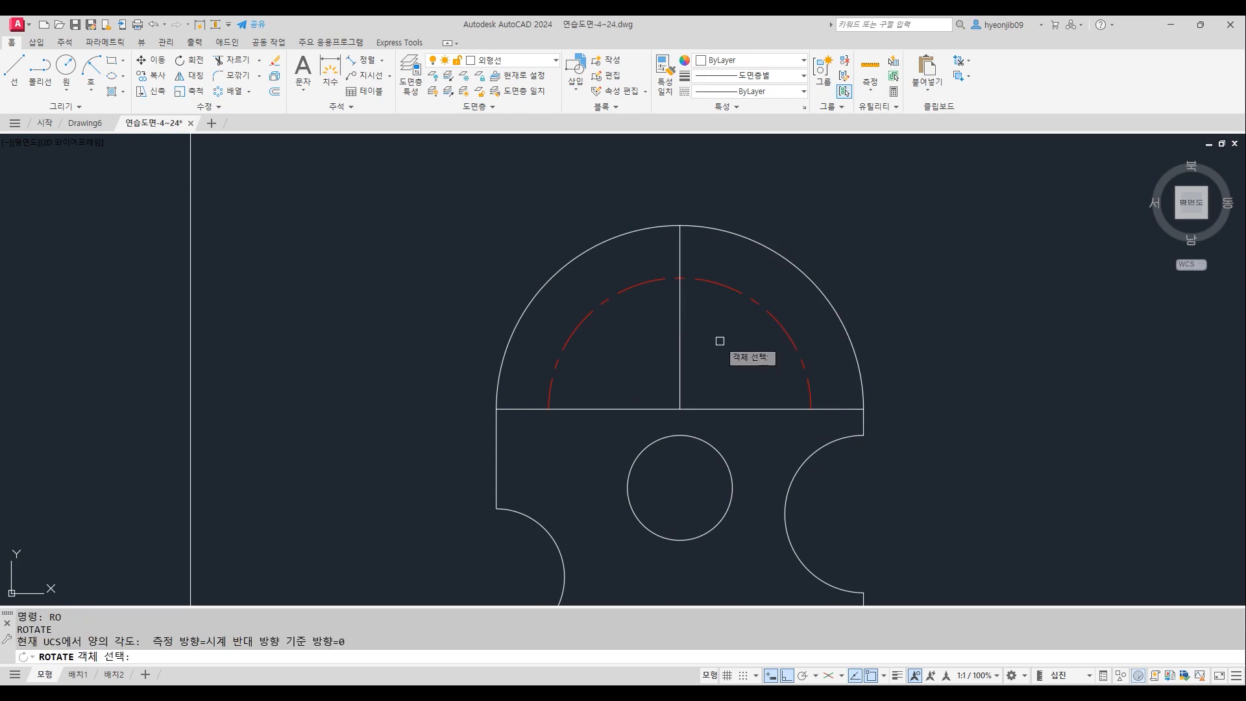
left_click(682, 315)
key("Return")
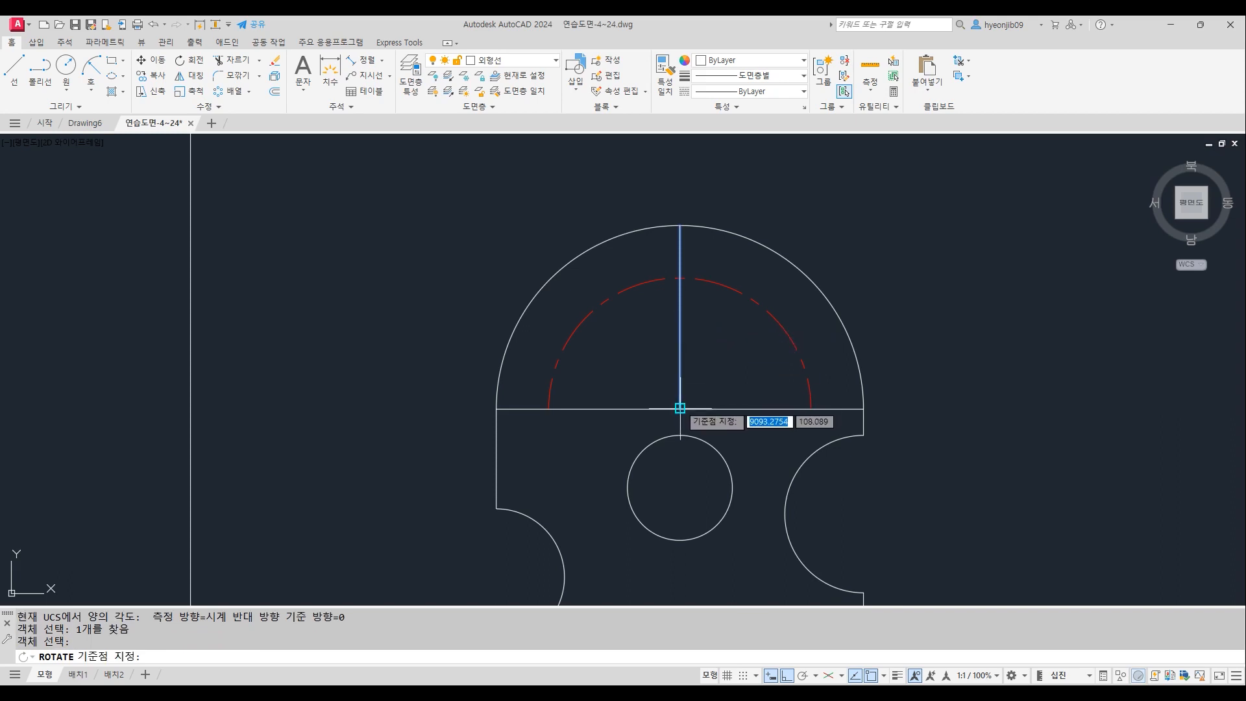
left_click(680, 409)
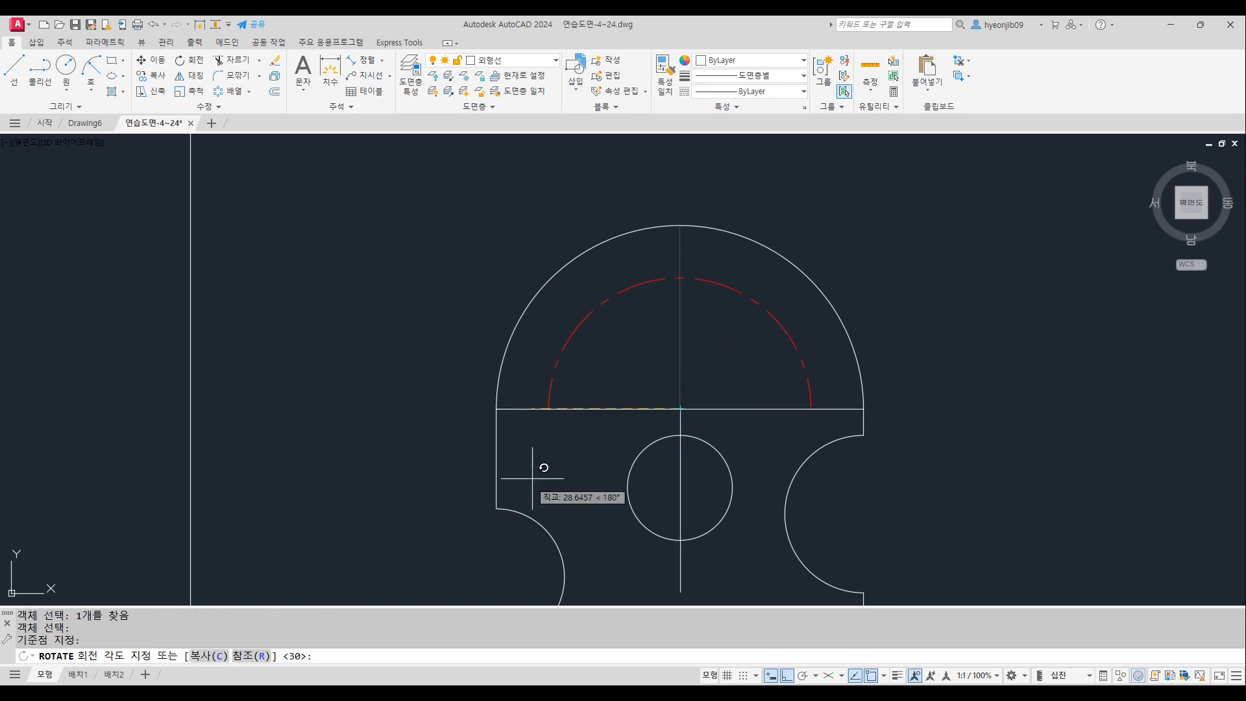
left_click(201, 656)
type("3")
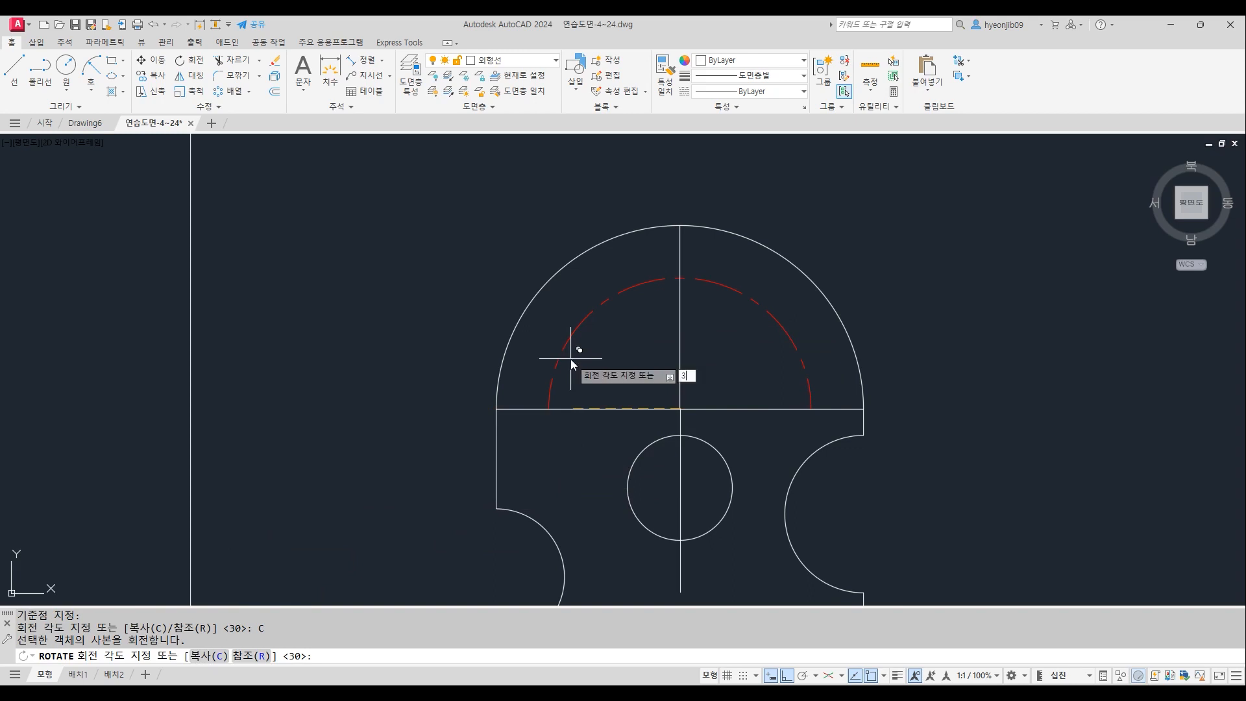
key("Return")
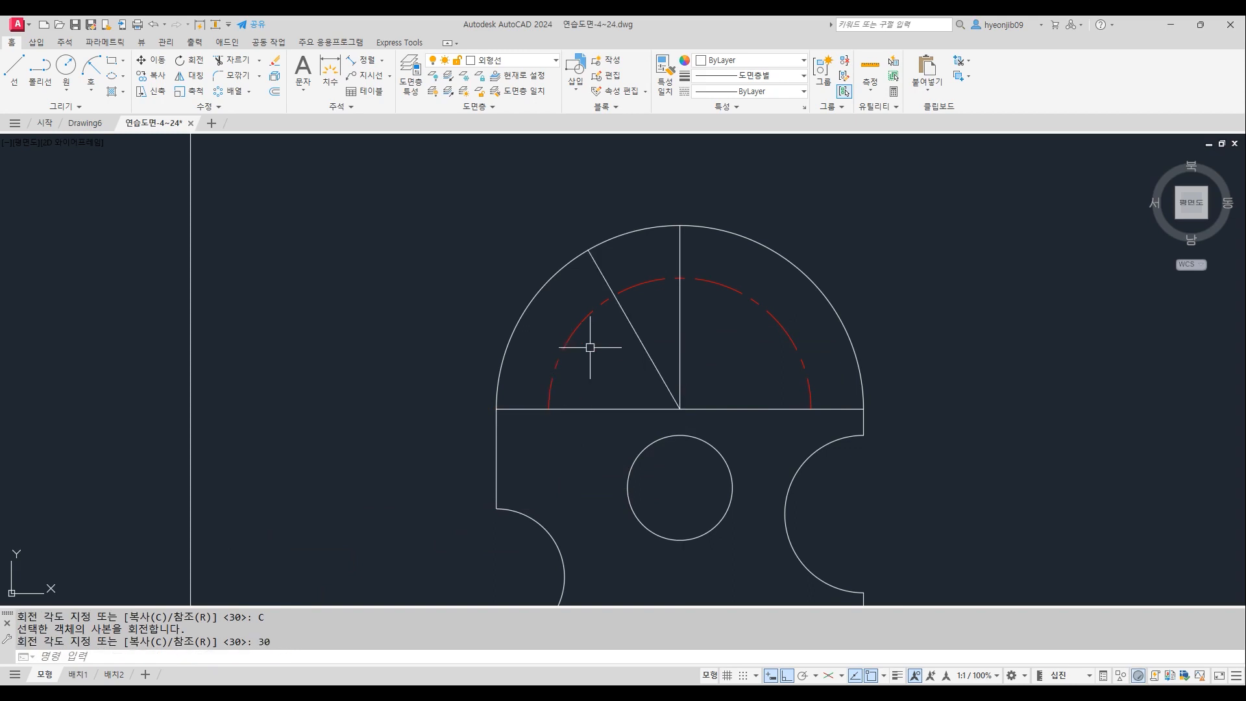
Mirror the slanted line about the vertical line, keeping the original
type("mi")
key("Return")
left_click(610, 285)
key("Return")
left_click(679, 226)
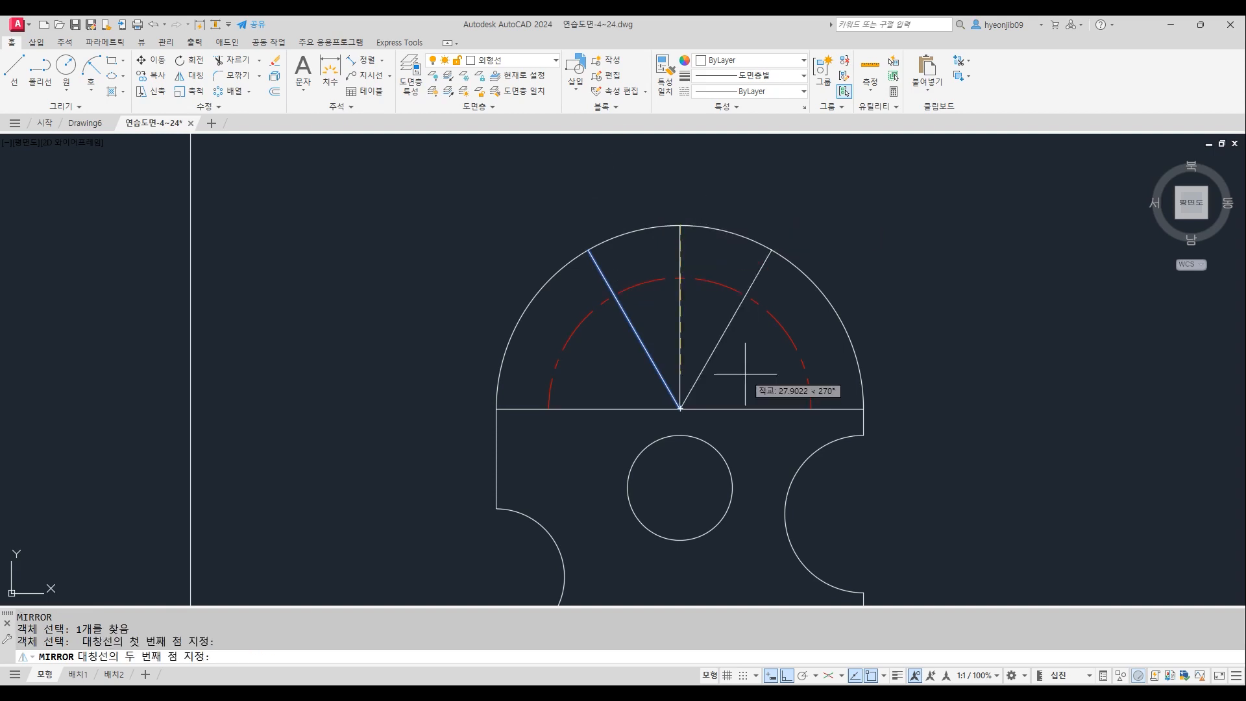
left_click(679, 409)
key("Return")
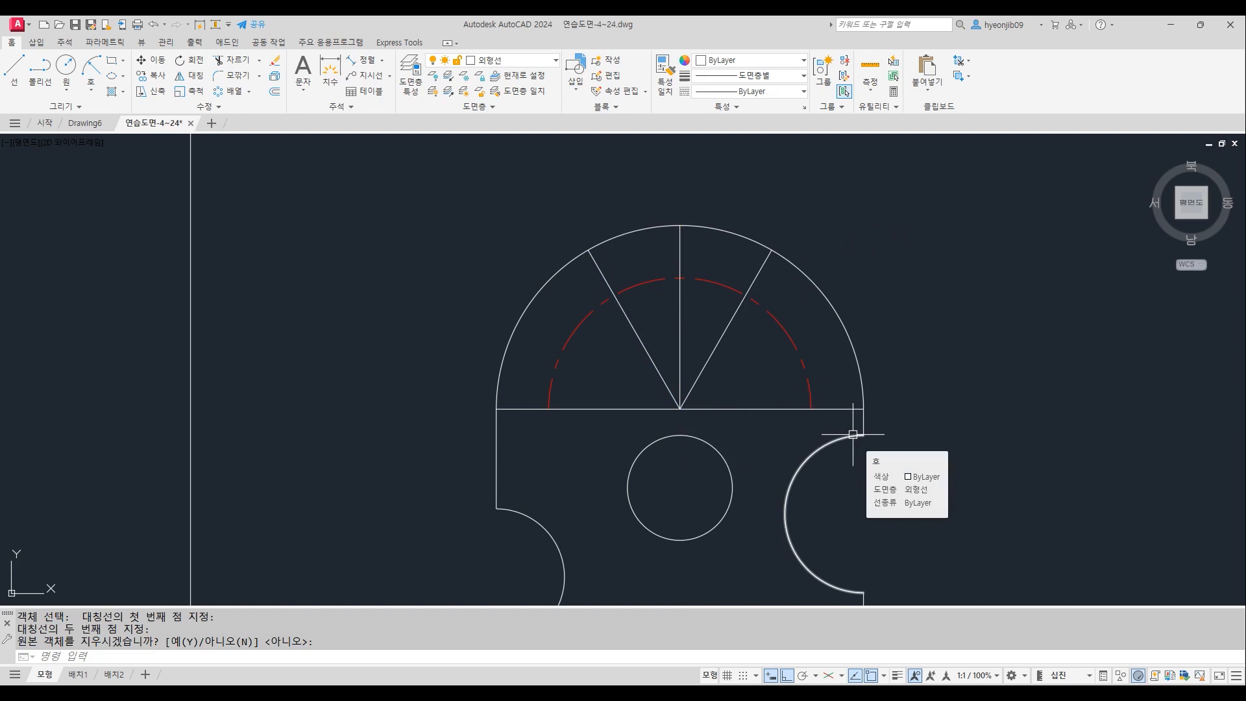
Trim the red centreline arc outside the two slanted lines on both sides
scroll(673, 286, "up", 2)
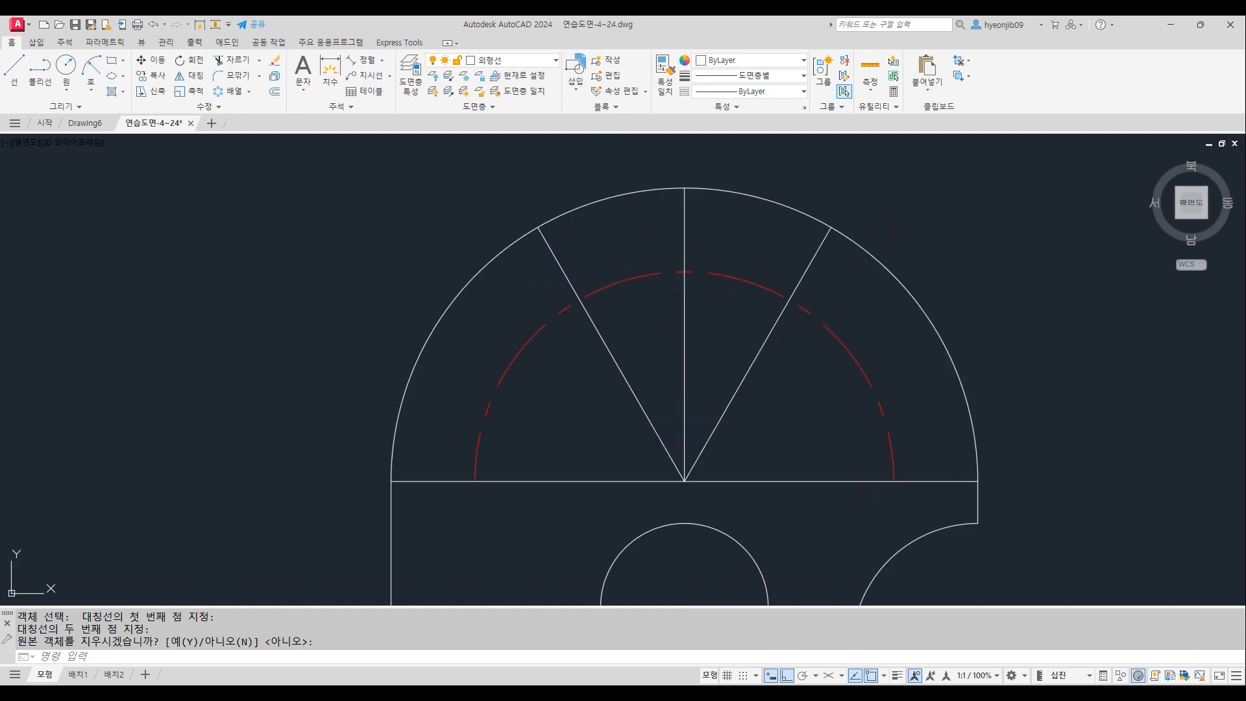
key("Return")
key("Escape")
type("tr")
key("Return")
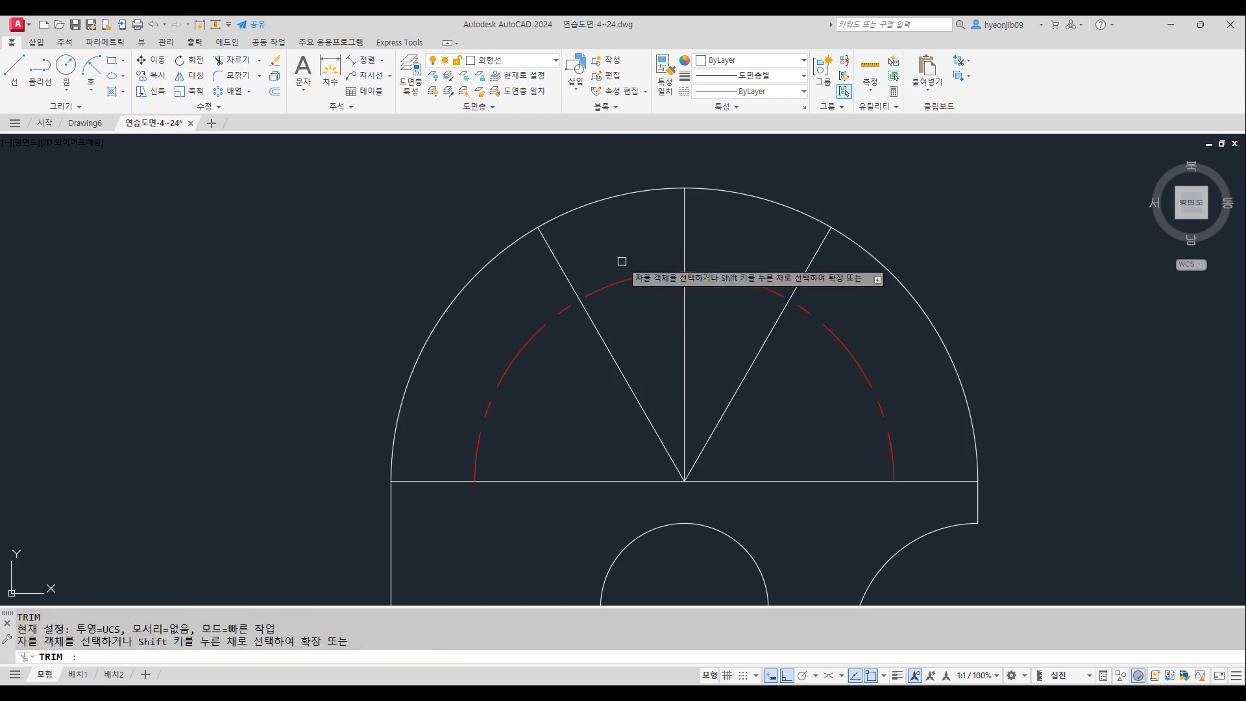
left_click(521, 353)
left_click(835, 332)
key("Return")
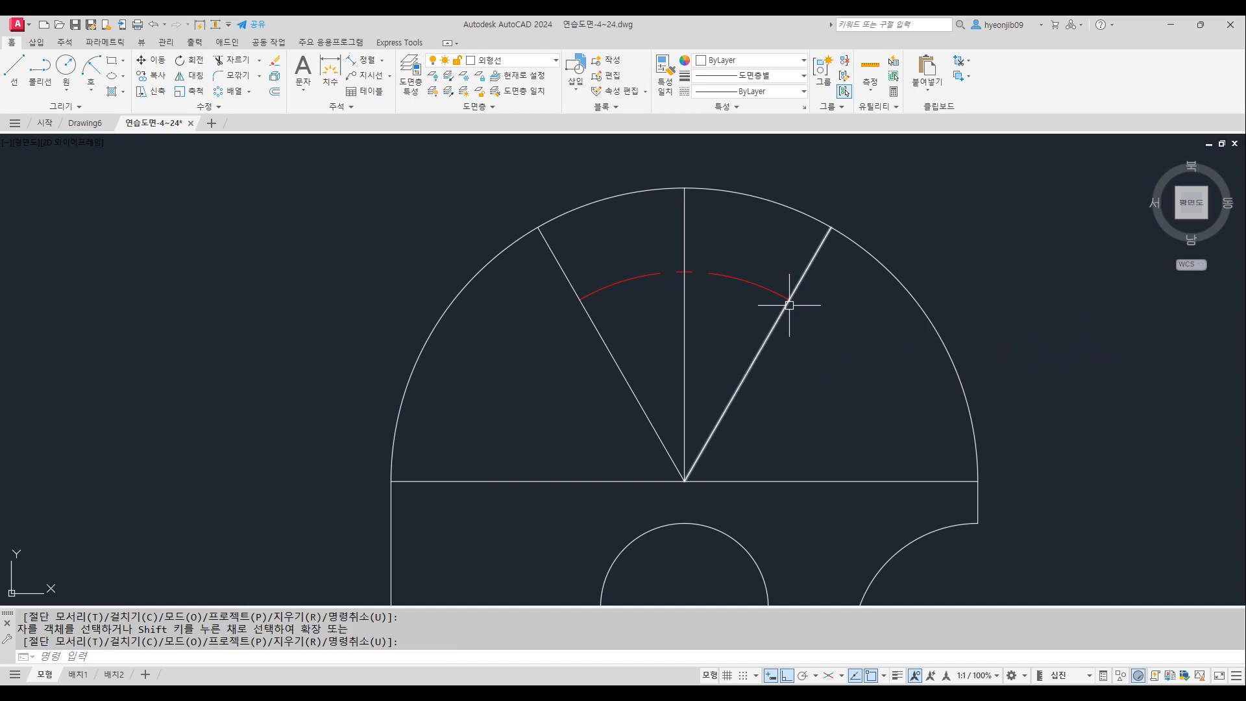
Draw two circles of radius 5, one centred on each end of the red centreline arc
type("c")
key("Return")
left_click(580, 300)
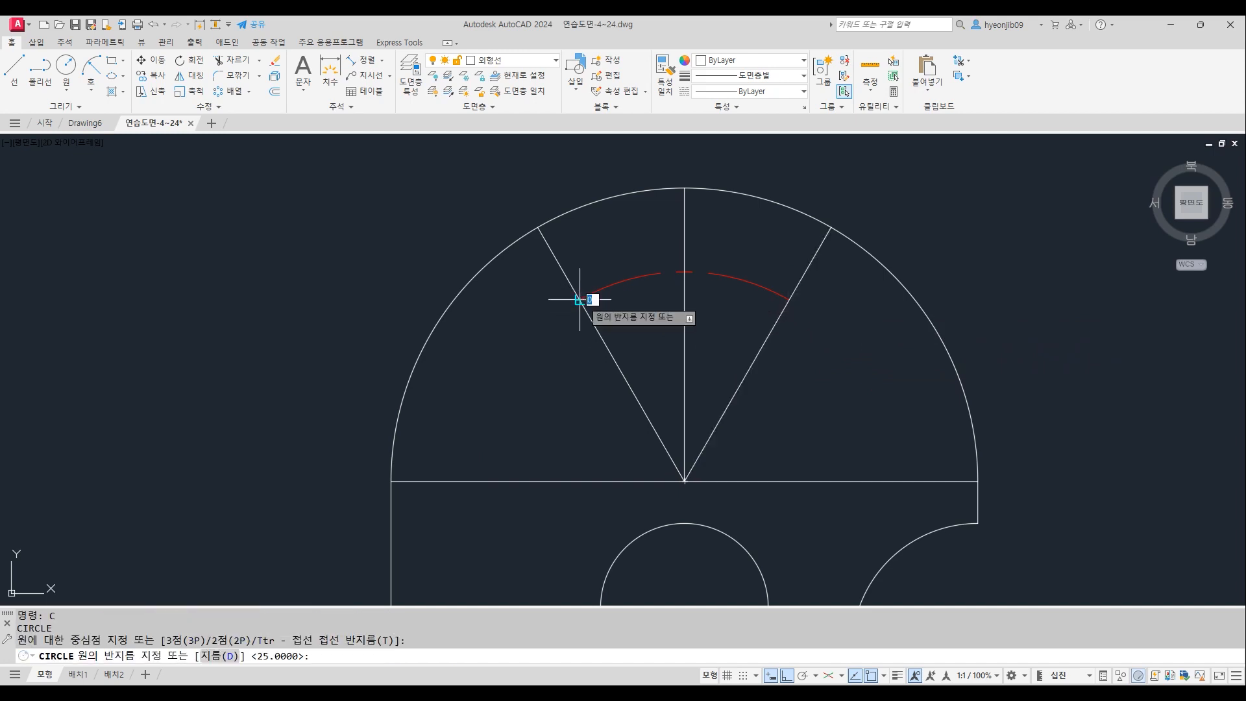
type("5")
key("Return")
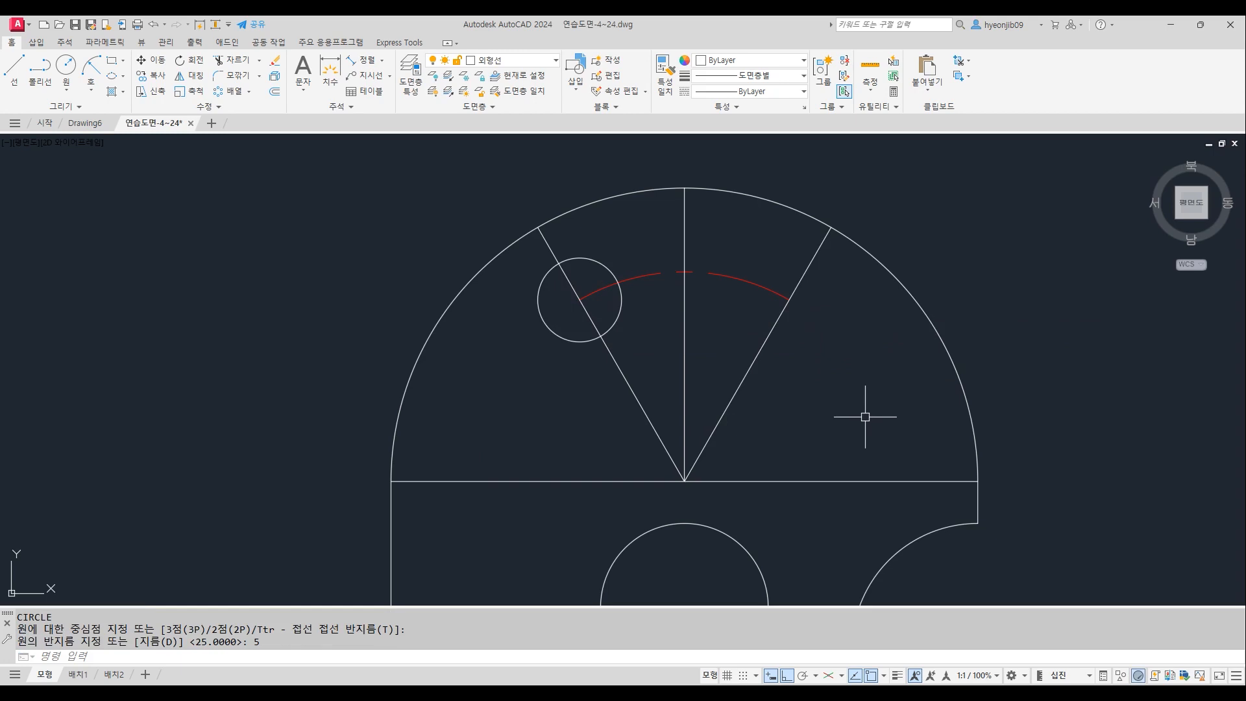
key("Return")
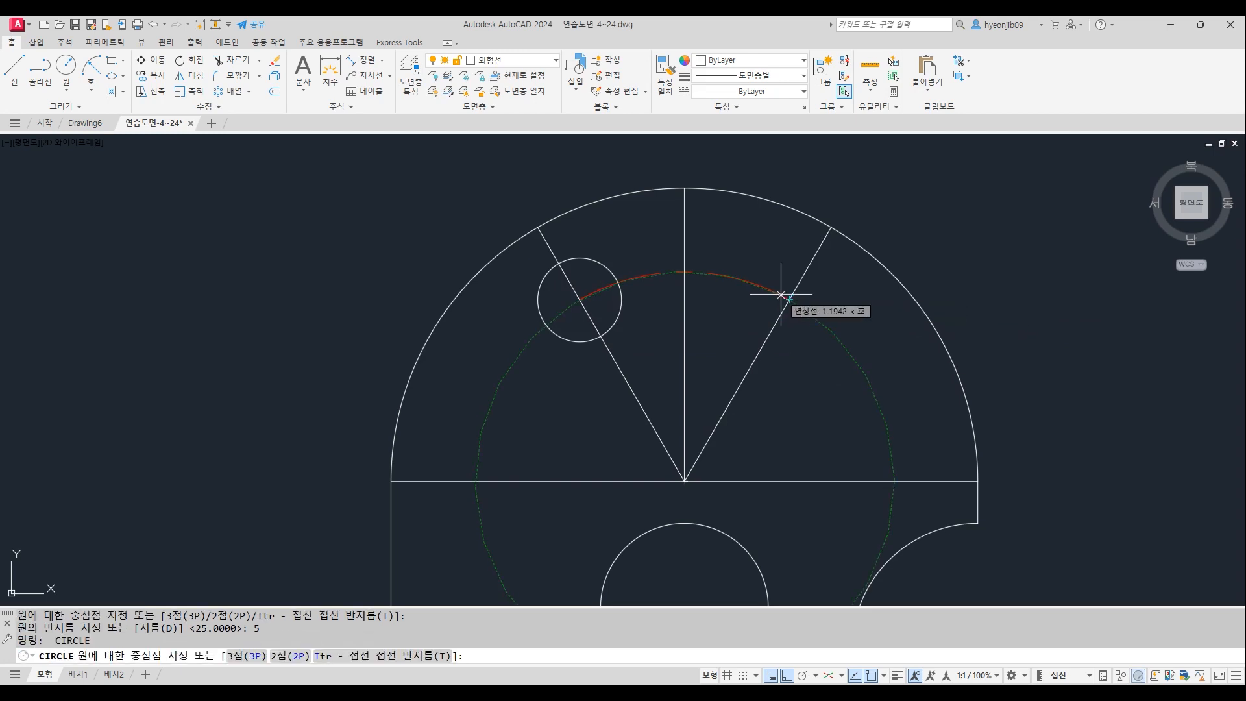
left_click(789, 299)
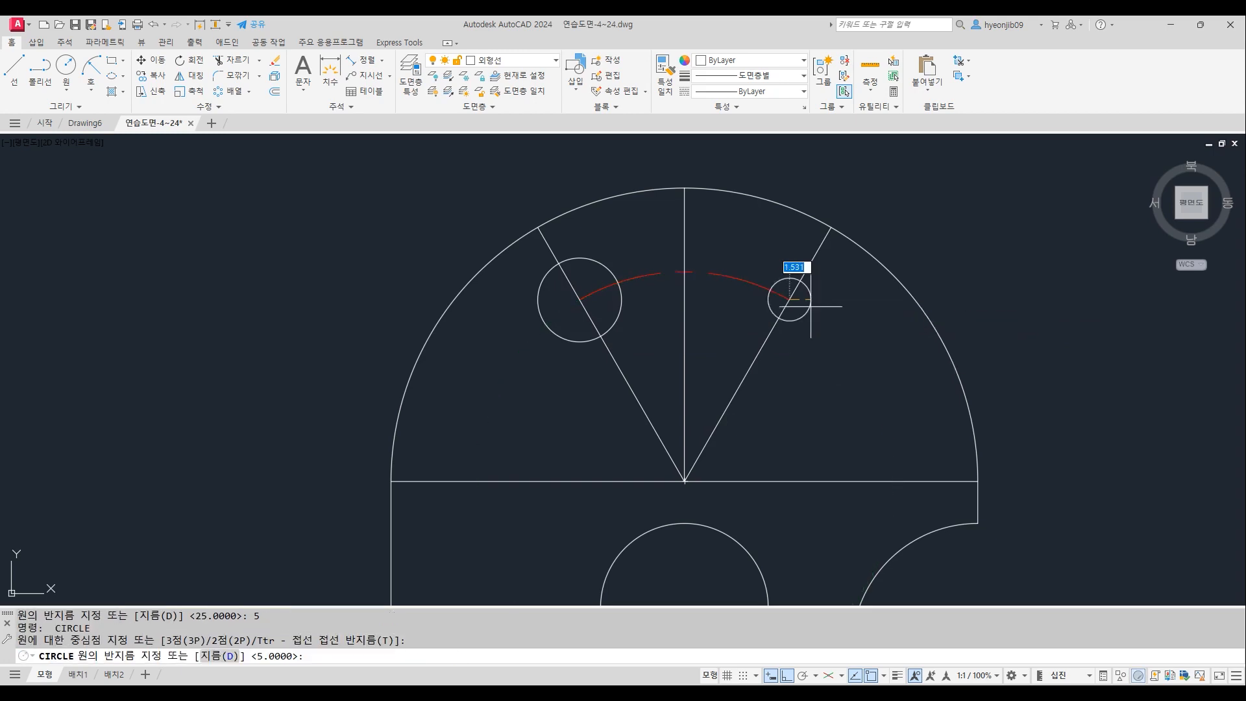
key("Return")
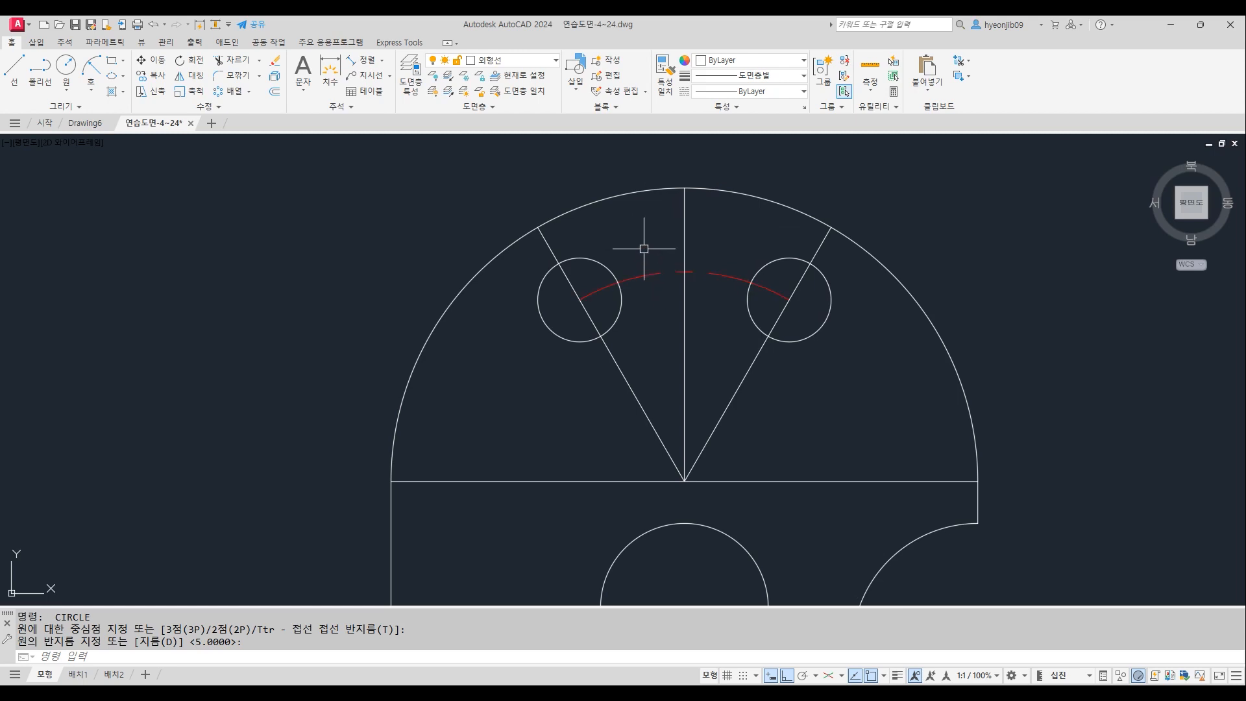
Offset the red centreline arc by 5 to both its outer and inner side
type("o")
key("Return")
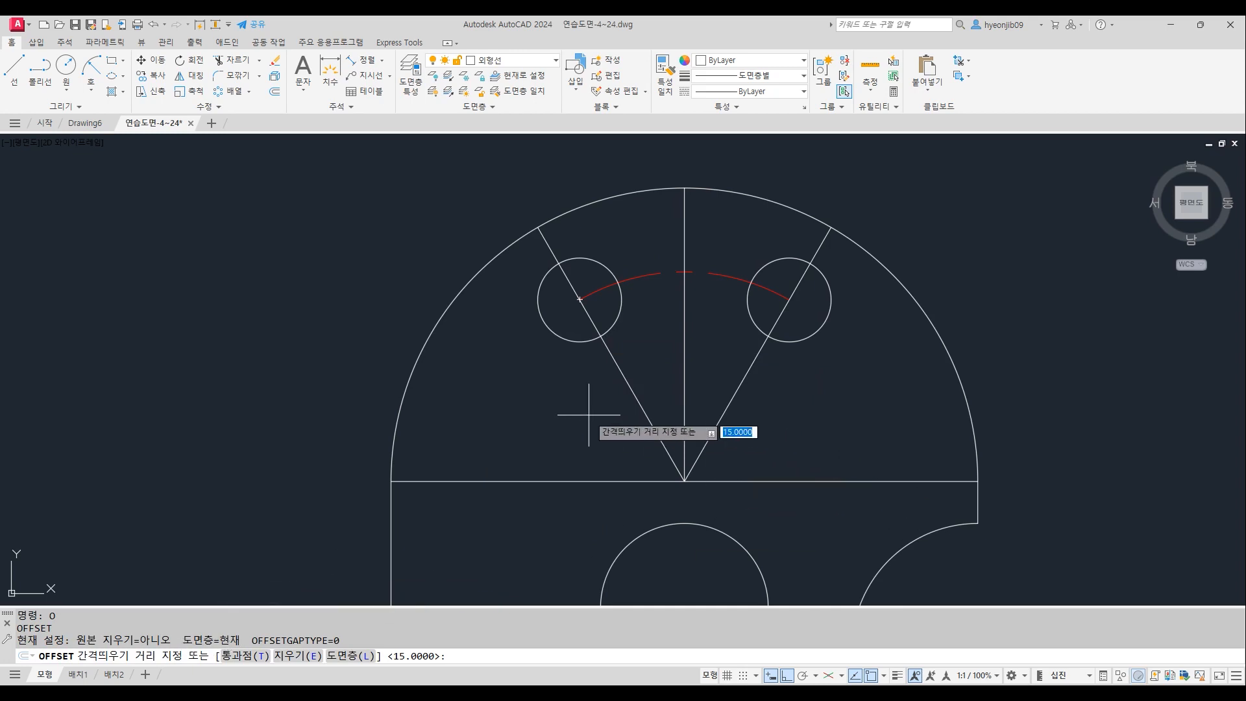
type("5")
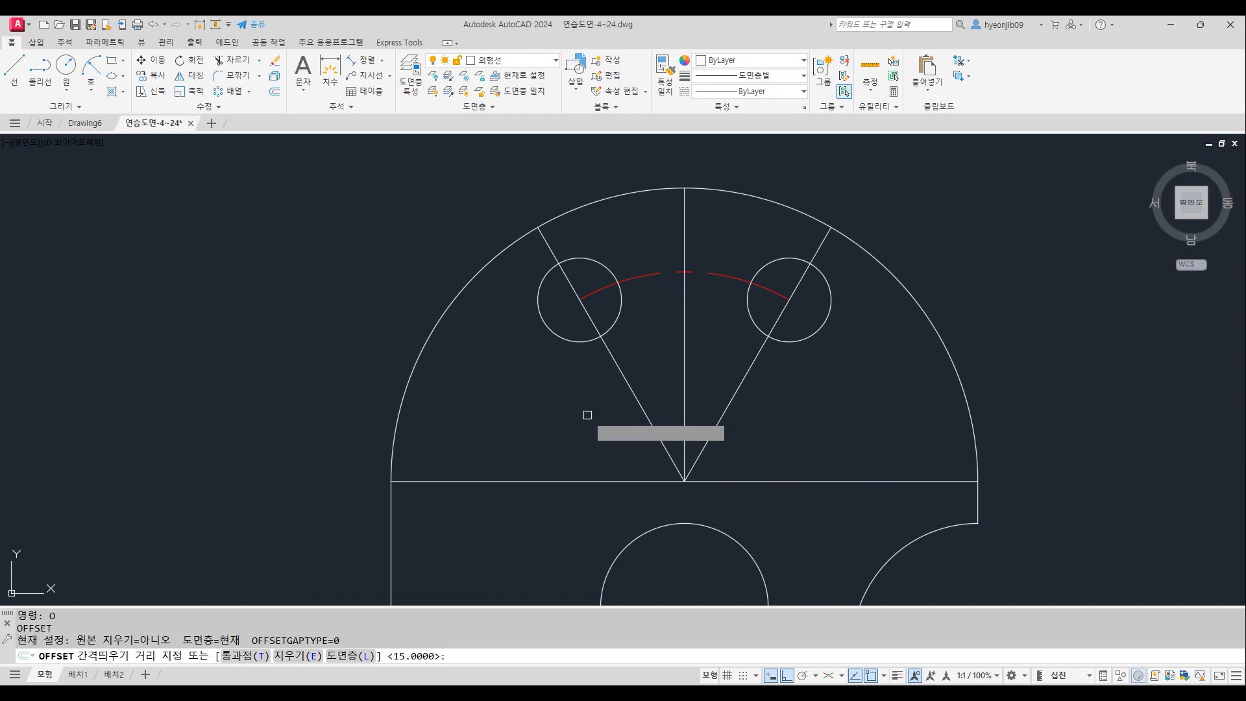
key("Return")
left_click(653, 277)
left_click(643, 246)
left_click(639, 277)
left_click(648, 331)
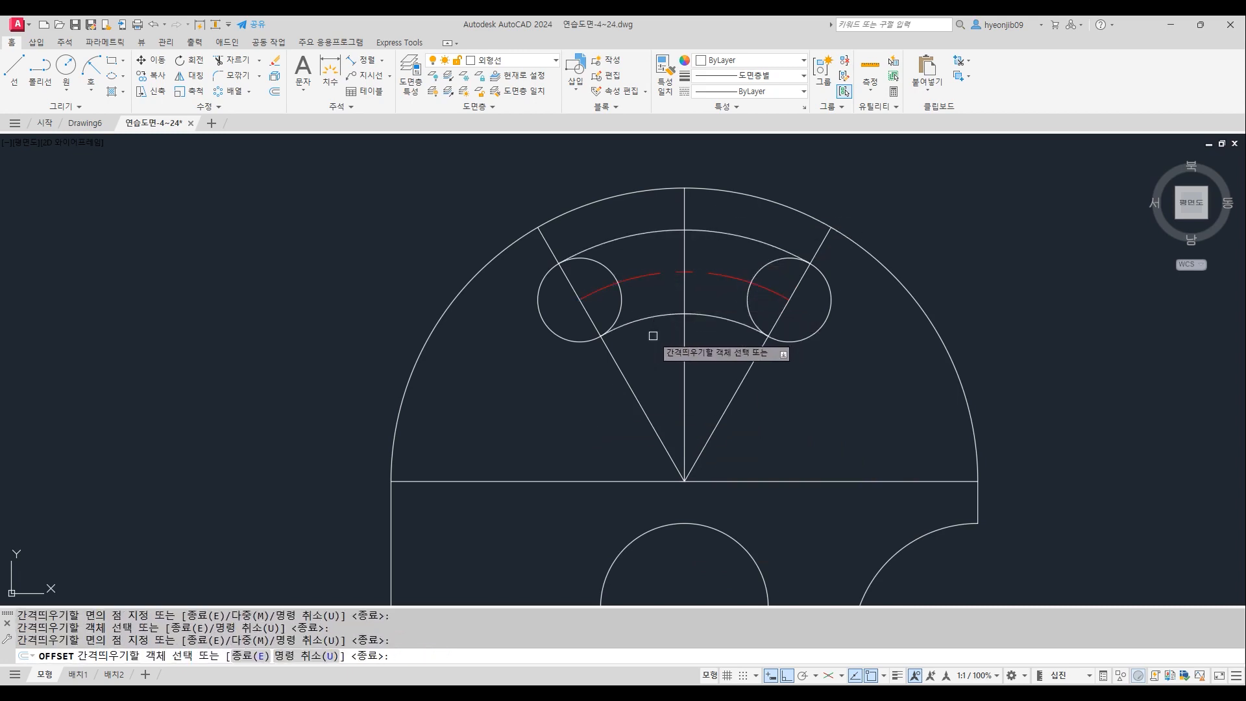
key("Return")
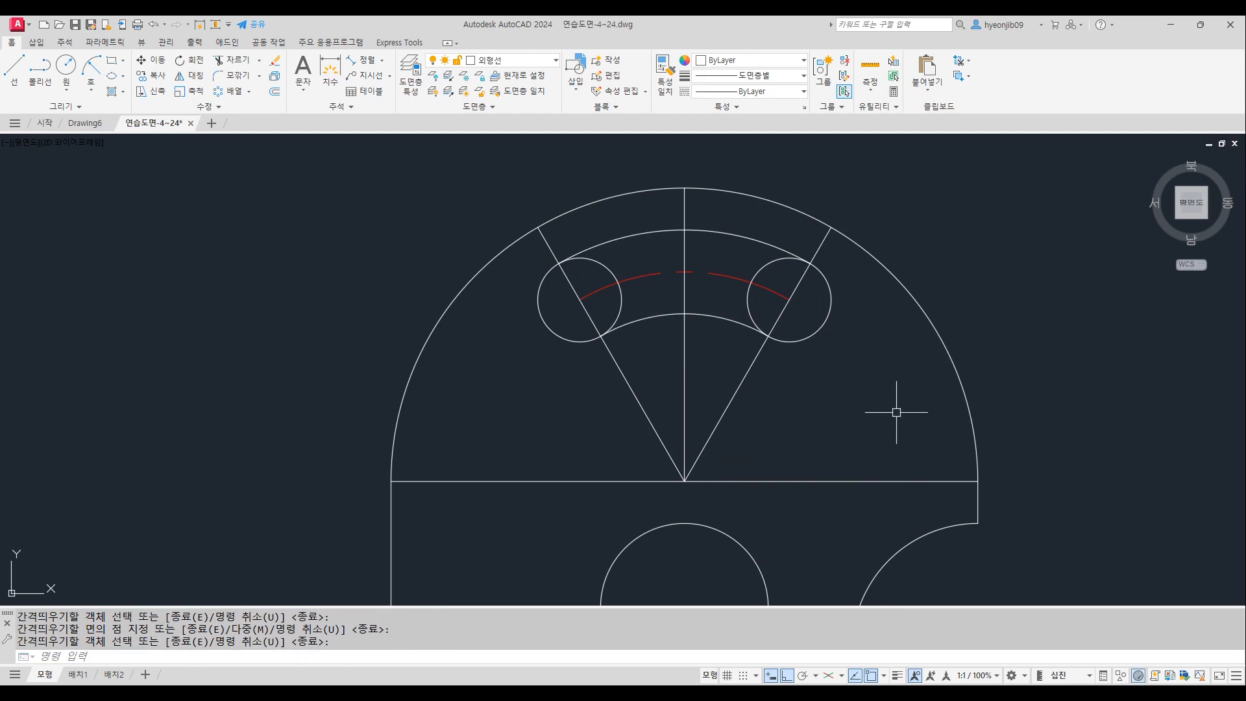
Delete the vertical line, the two slanted lines and the red centreline arc
left_click(731, 397)
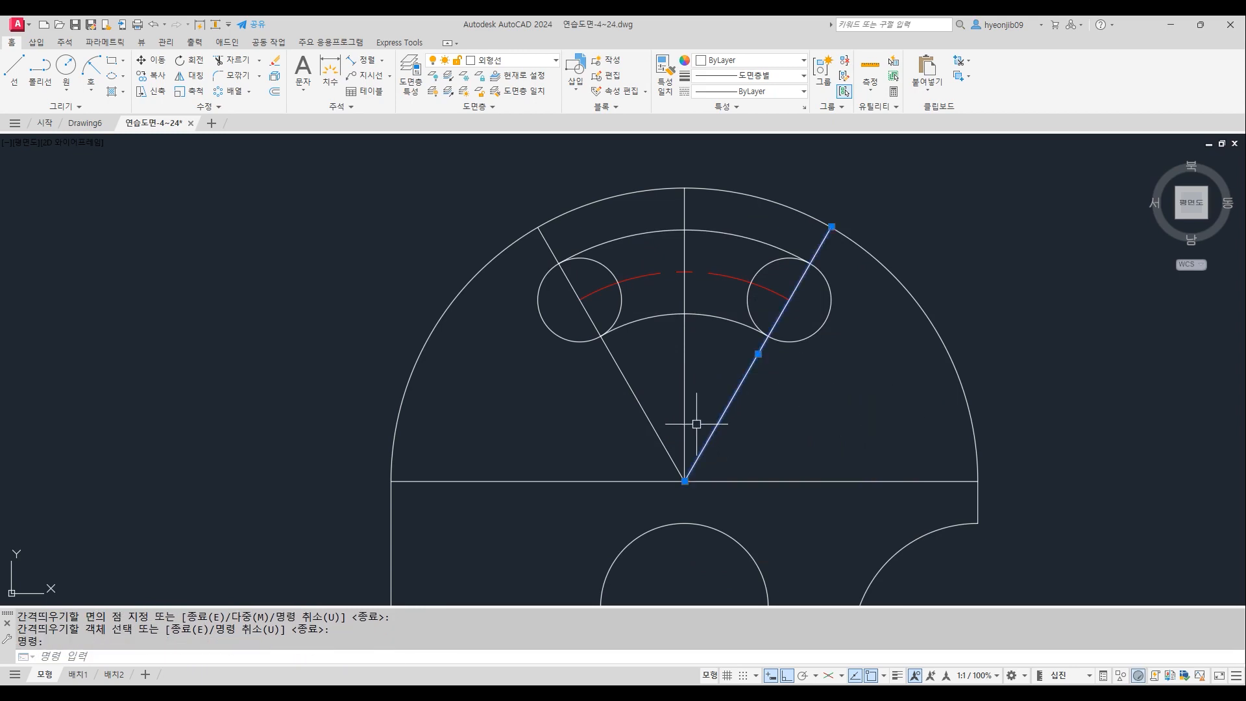
left_click(698, 392)
left_click(606, 422)
key("Delete")
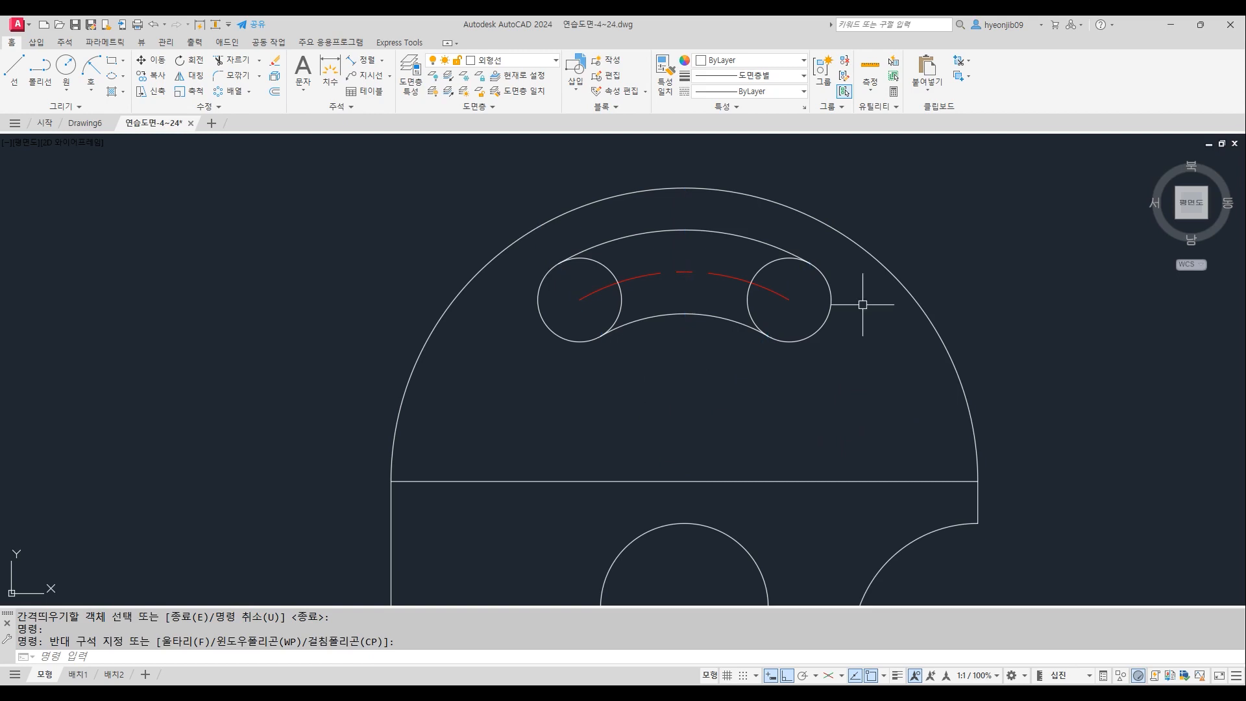
left_click(730, 277)
key("Delete")
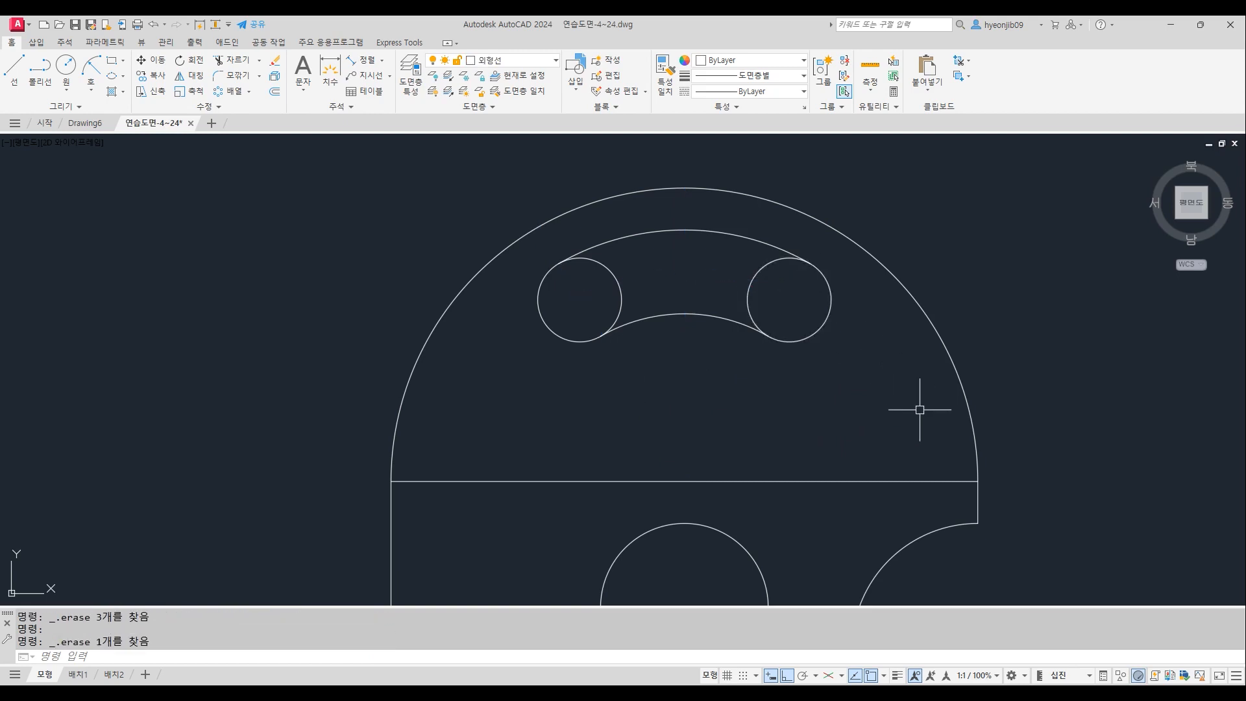
Trim away the inner halves of the two radius 5 circles to form a curved slot
type("tr")
key("Return")
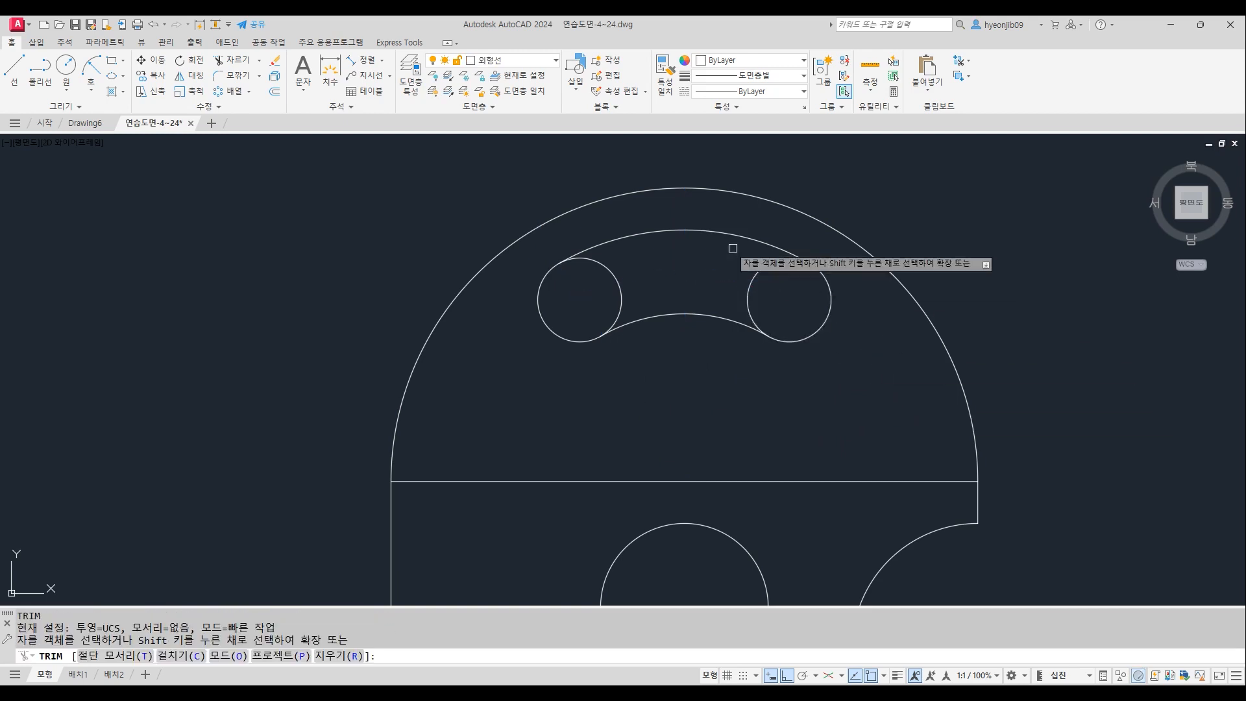
left_click(616, 279)
left_click(779, 269)
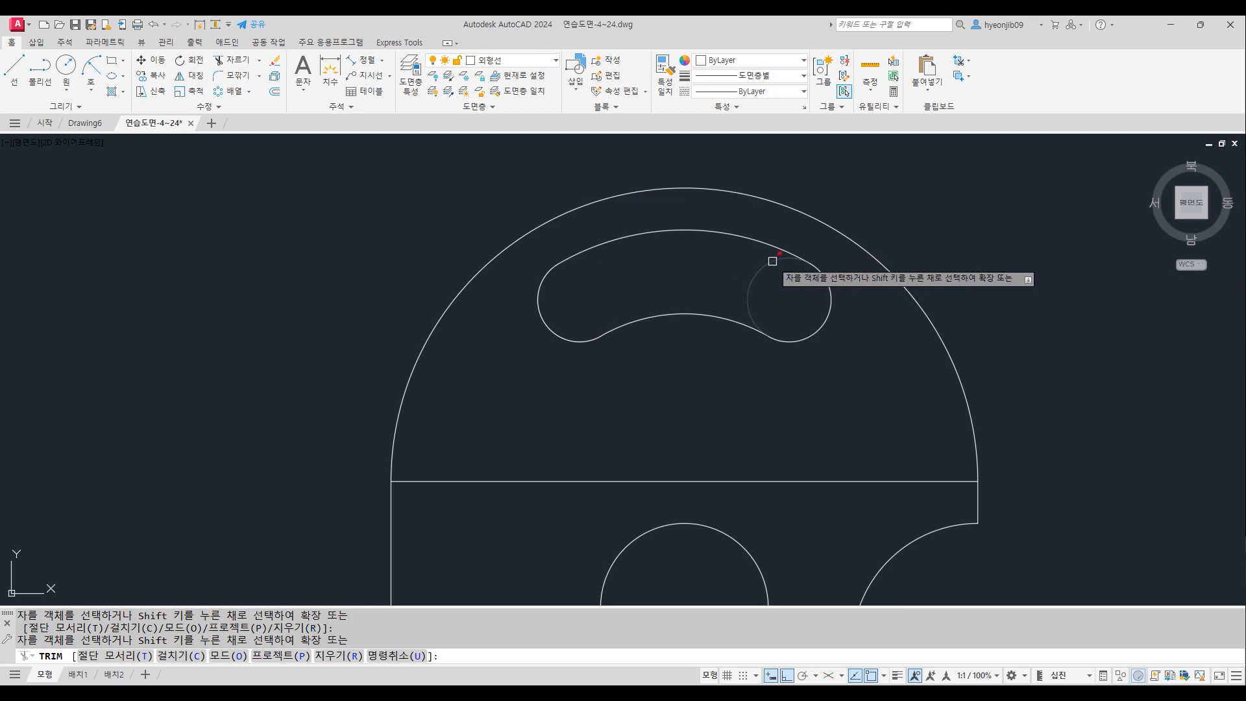
key("Return")
Delete the horizontal base line of the semicircle
scroll(841, 325, "down", 4)
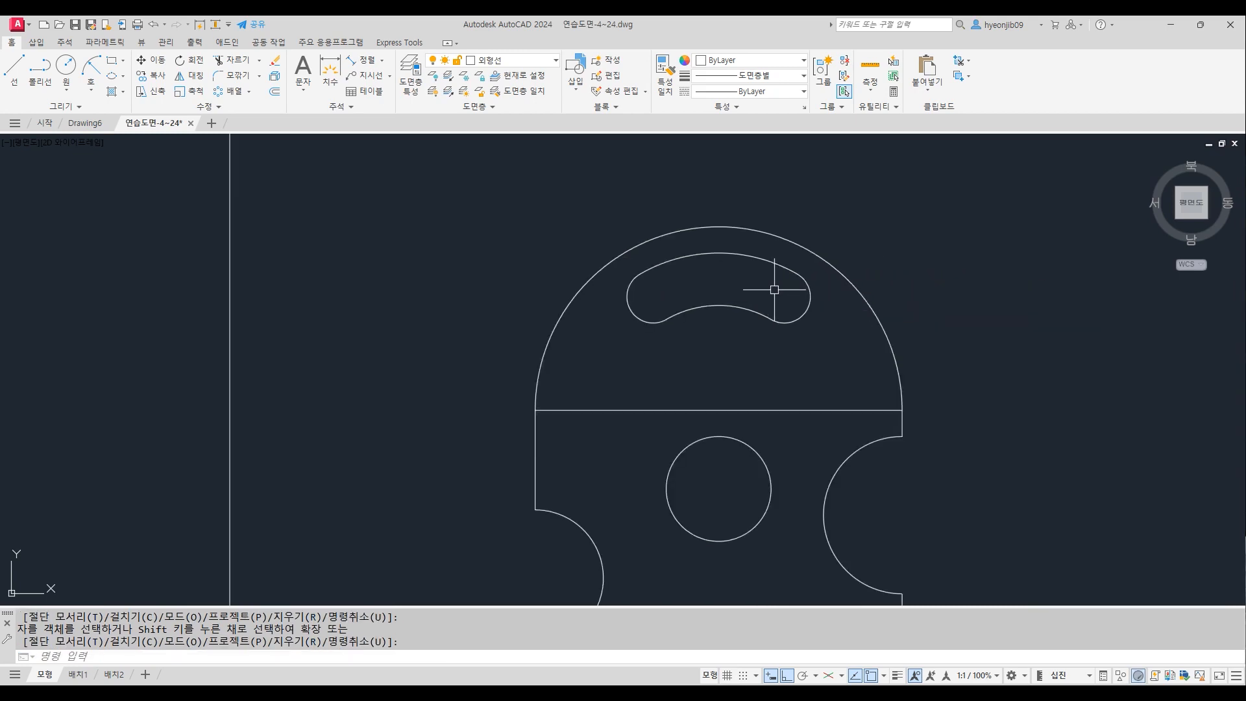
left_click(803, 366)
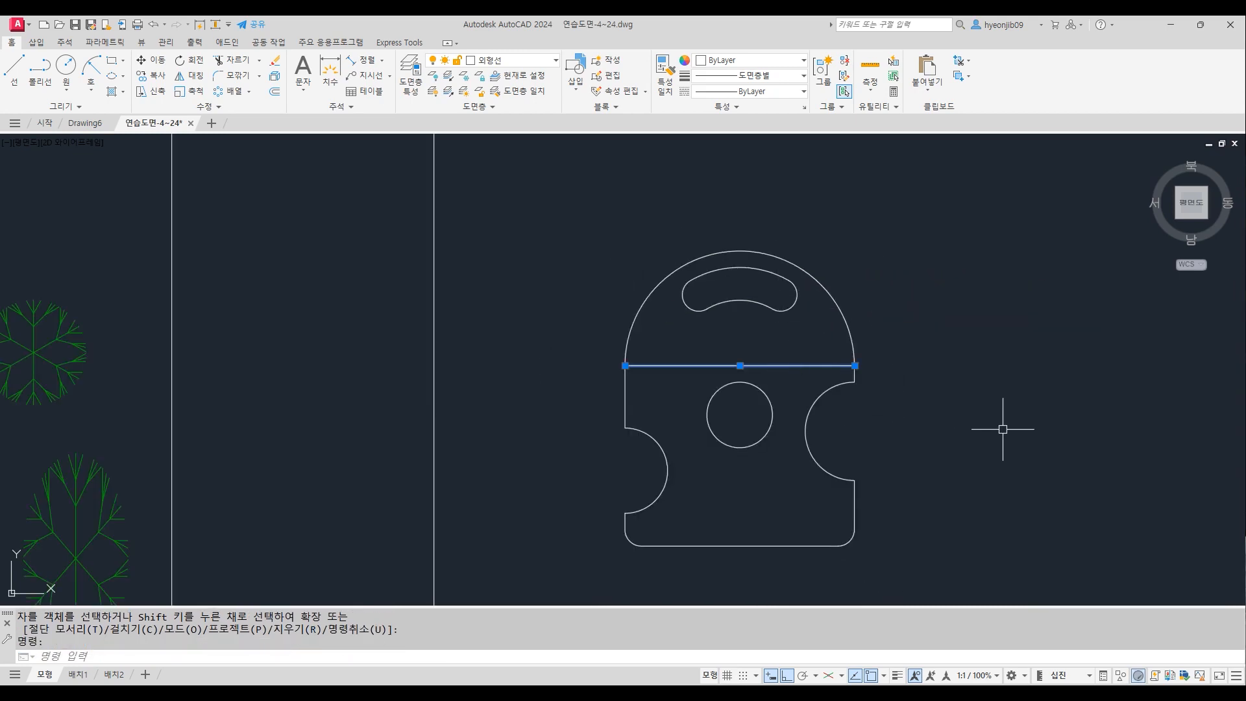
key("Delete")
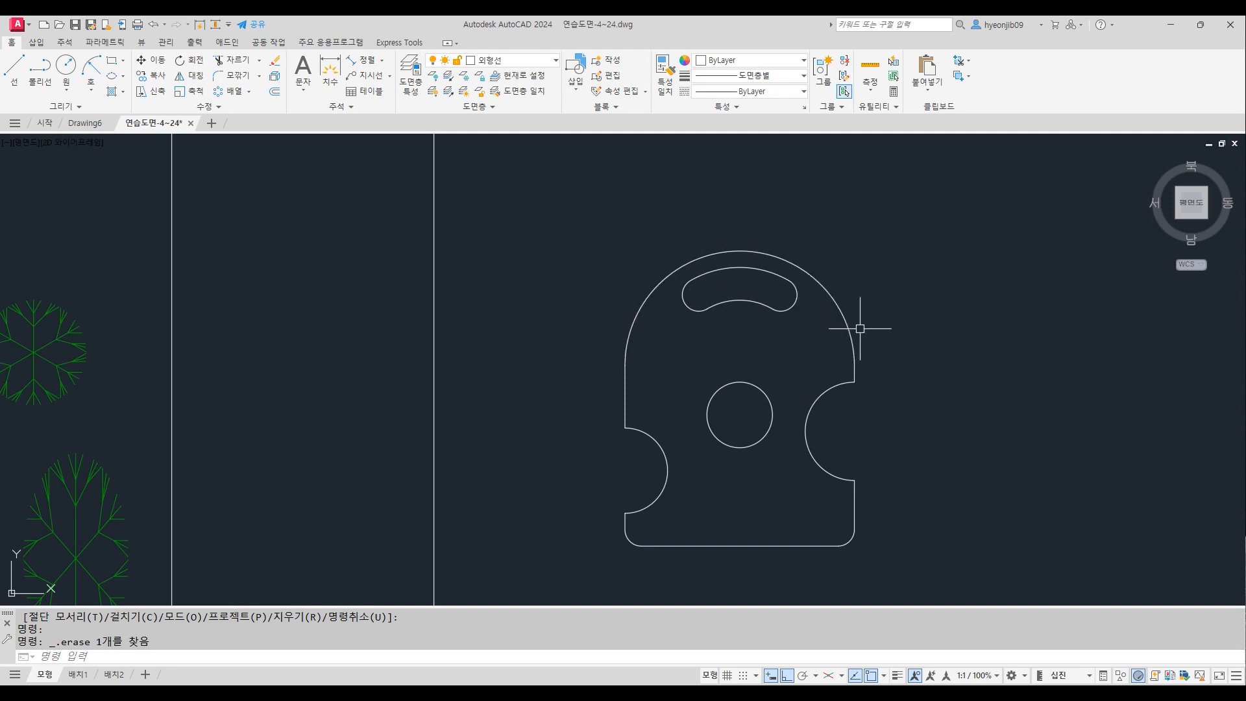
Draw a 76 by 25 rectangle beside the finished semicircle-topped figure, level with its base line
middle_click_drag(989, 391, 788, 383)
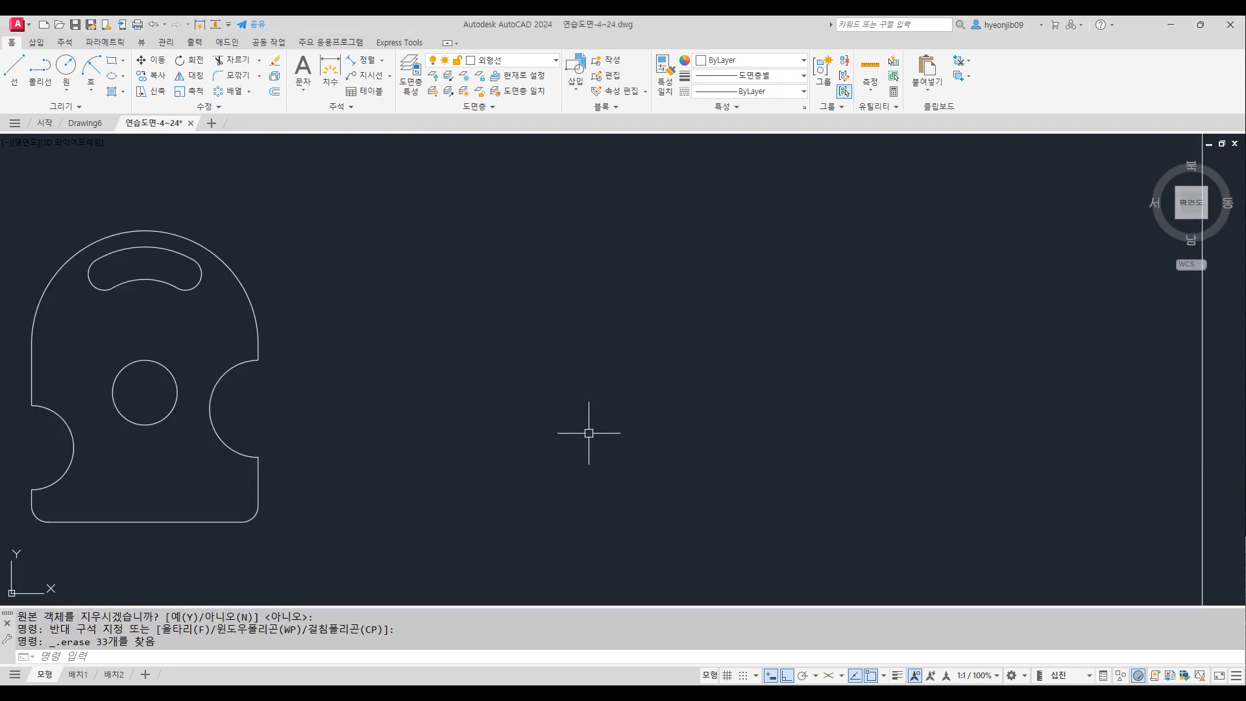
type("c")
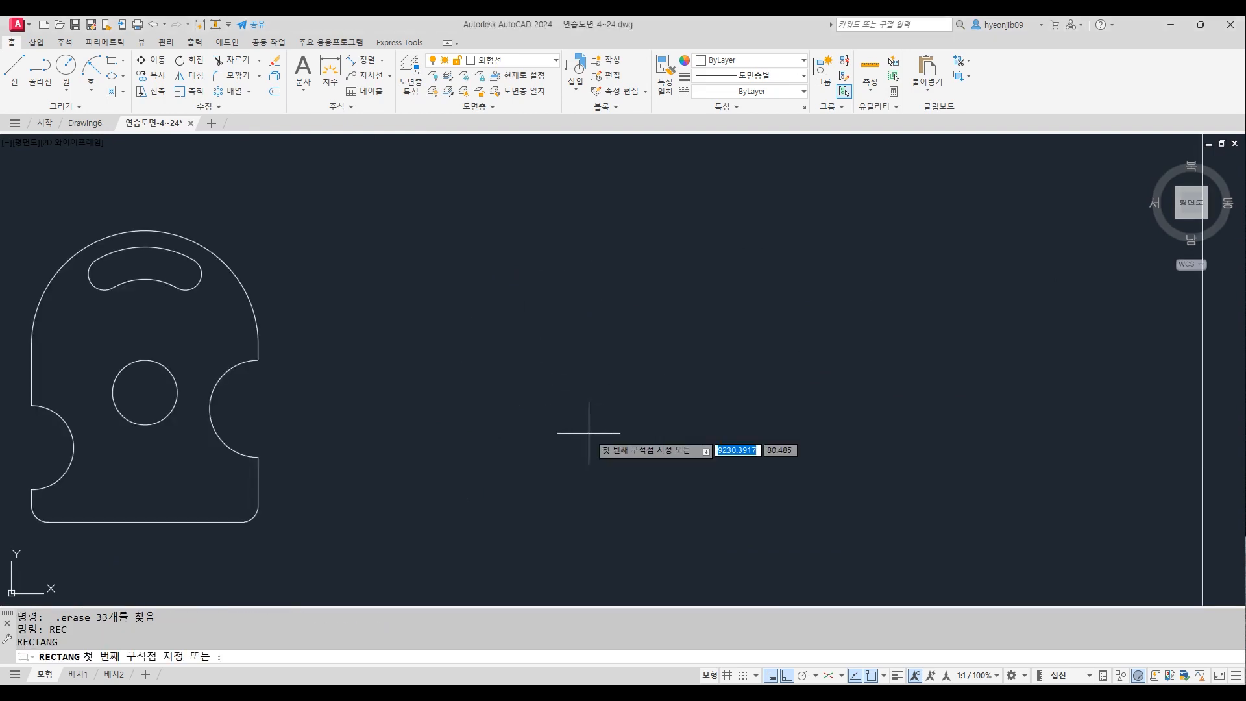
key("Return")
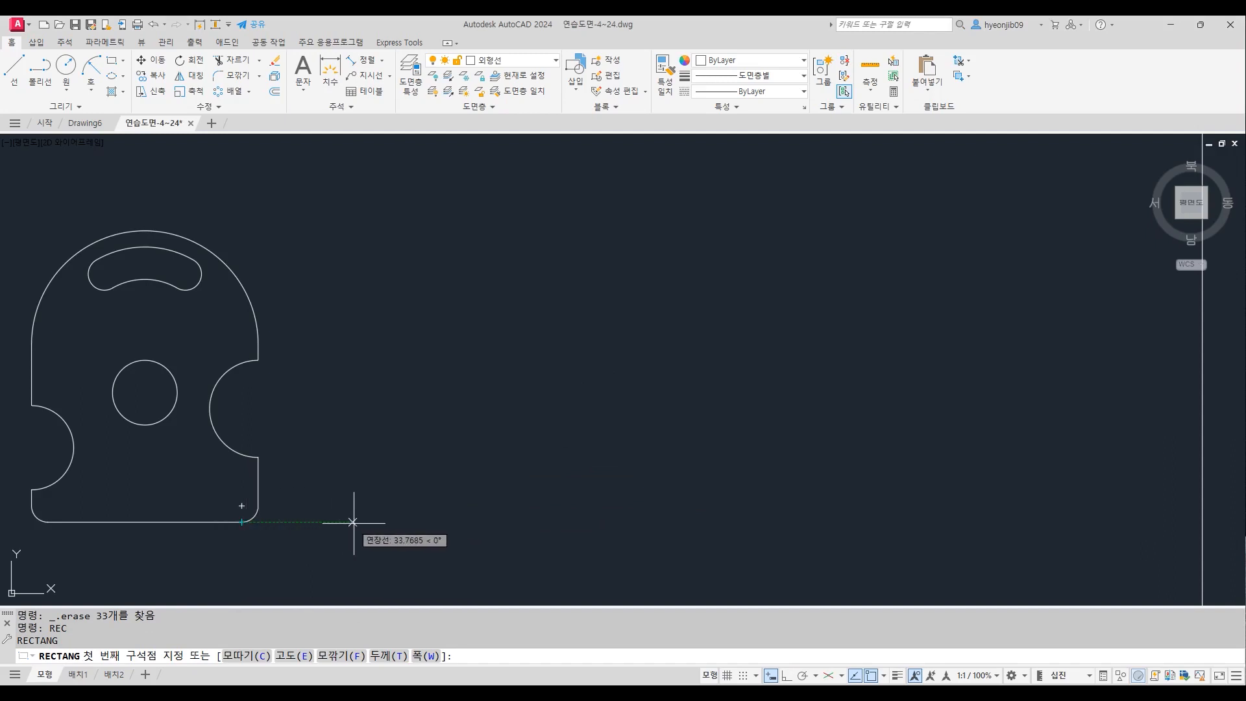
left_click(480, 521)
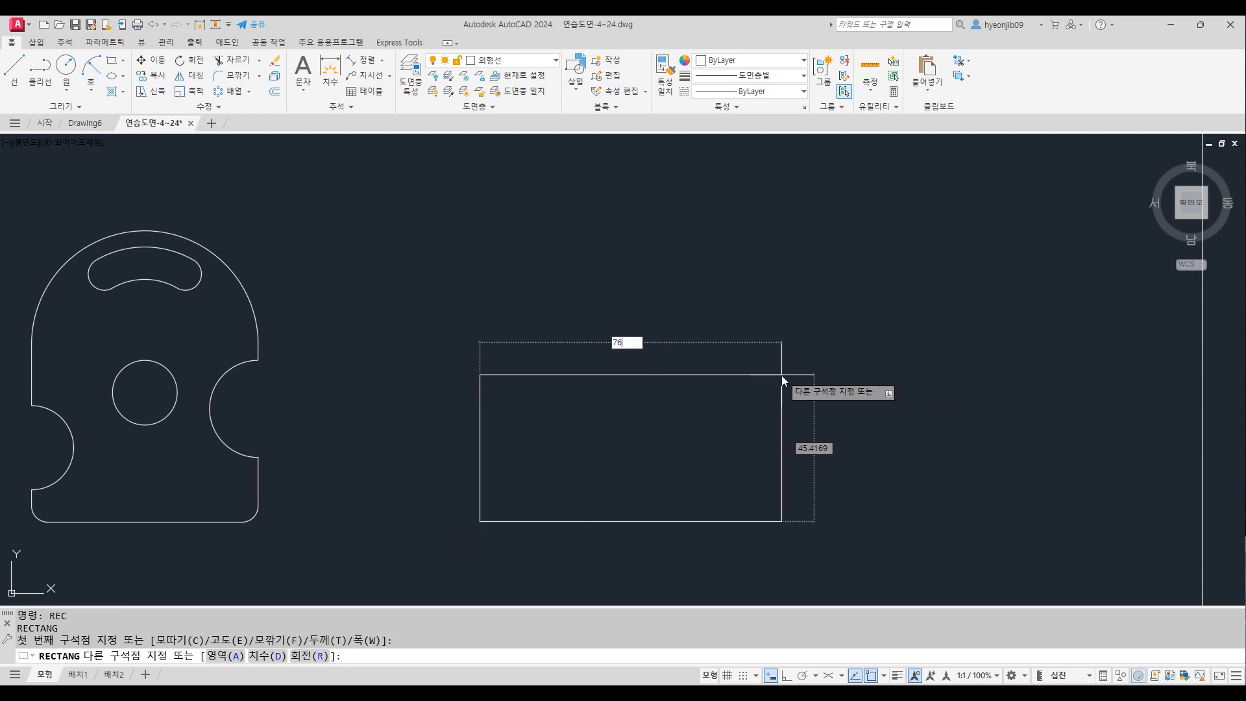
type("76,25")
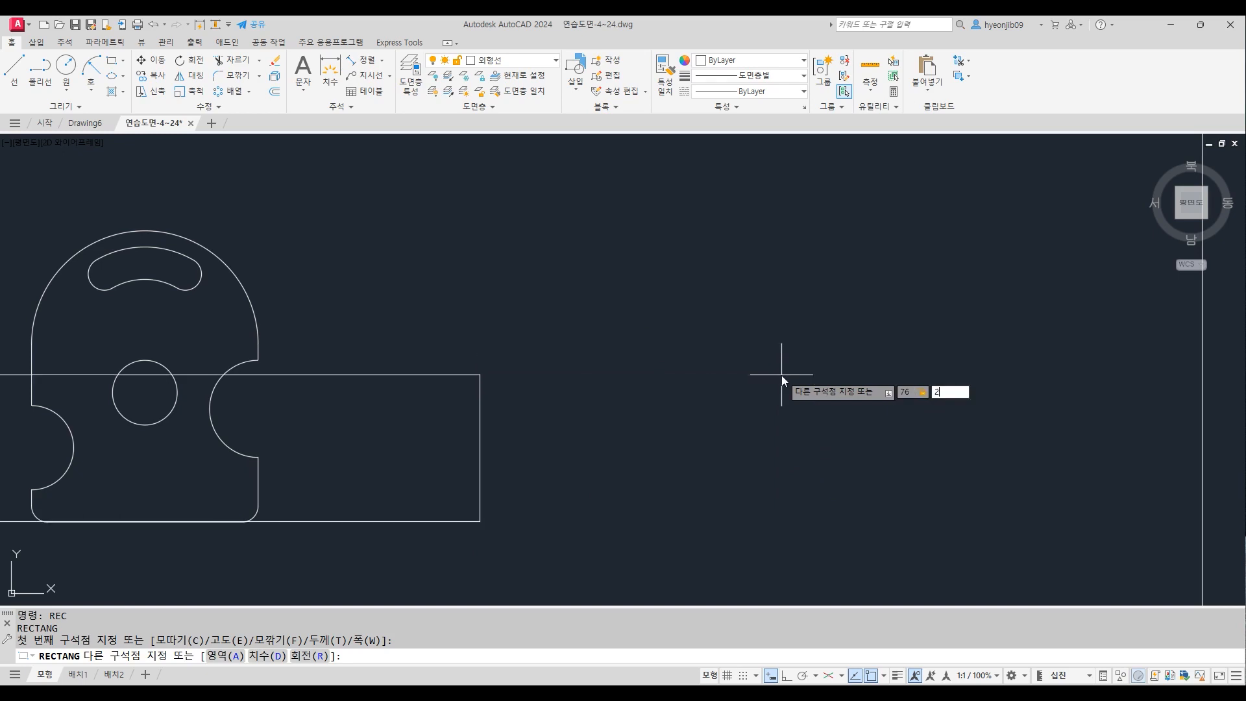
key("Return")
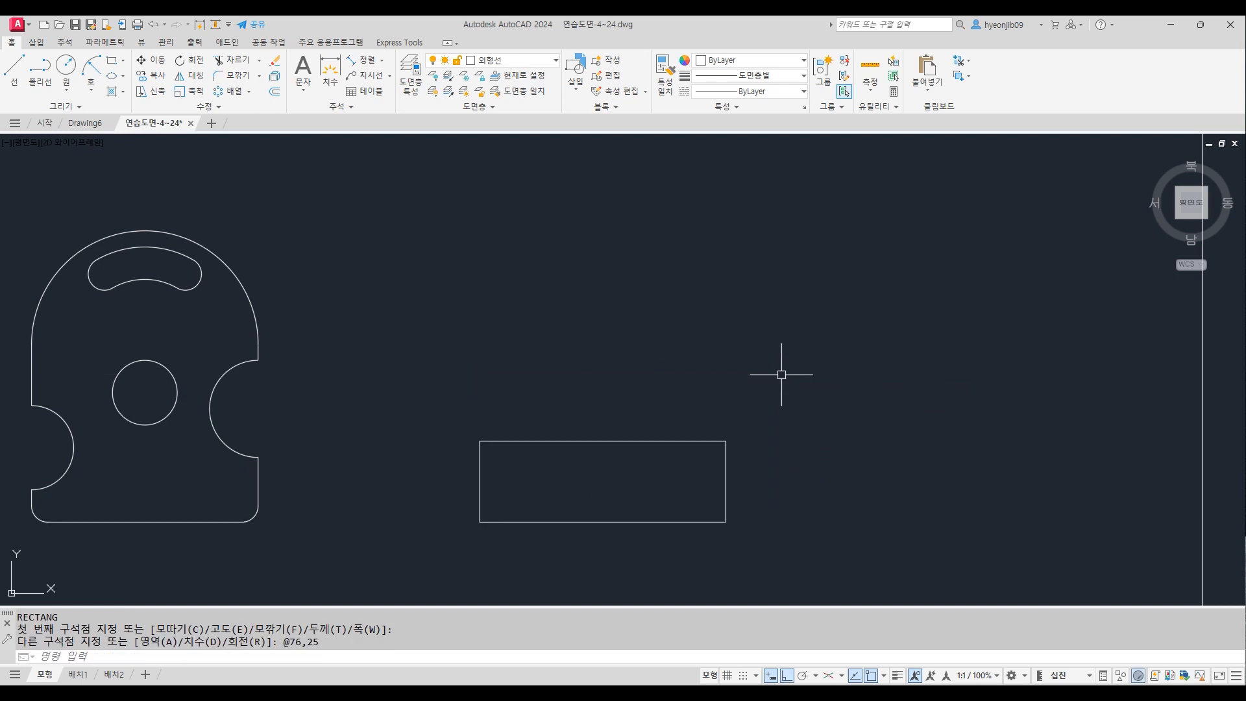
Explode the 76 by 25 rectangle into separate lines
key("Return")
left_click(607, 442)
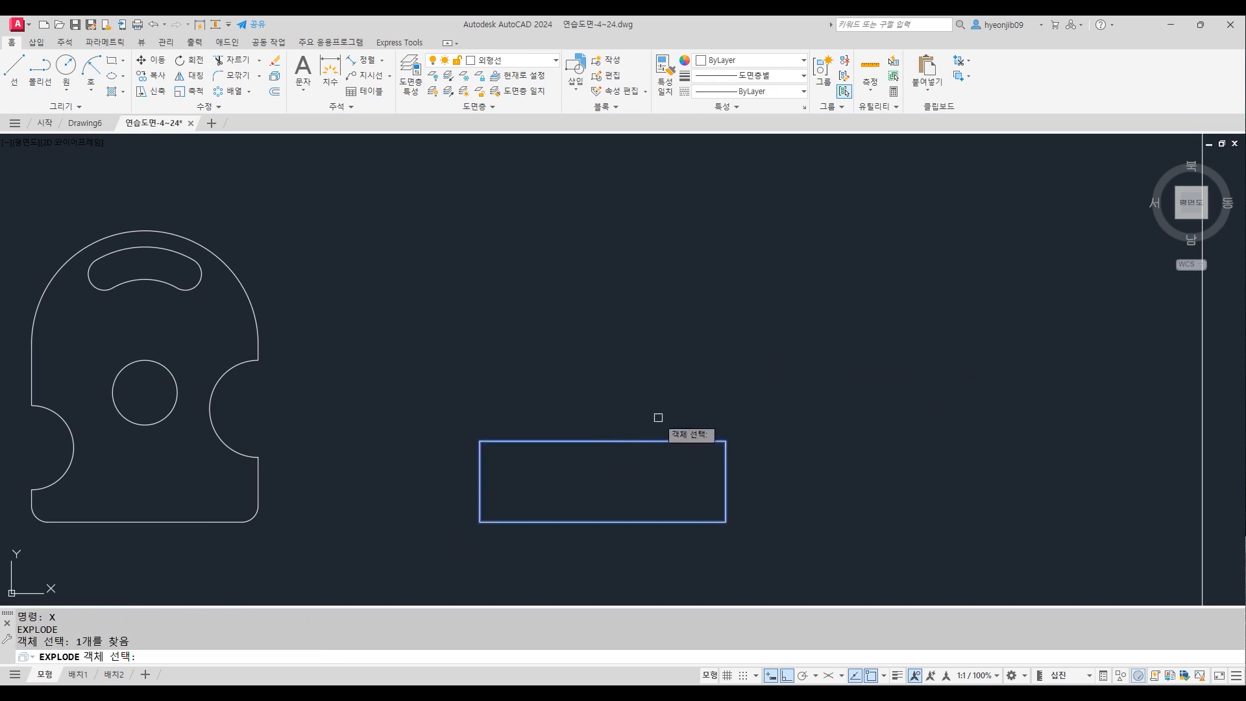
key("Return")
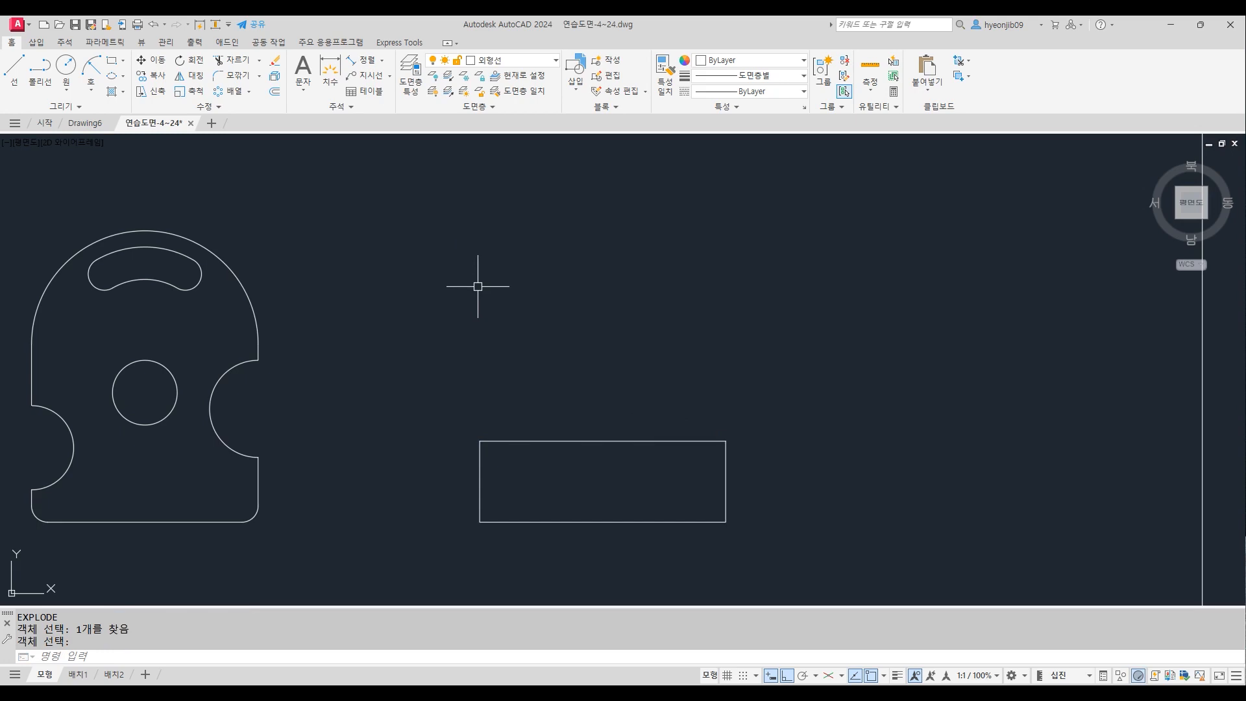
Offset the top edge of the exploded rectangle upward by 56
type("O")
key("Return")
type("56")
key("Return")
left_click(619, 441)
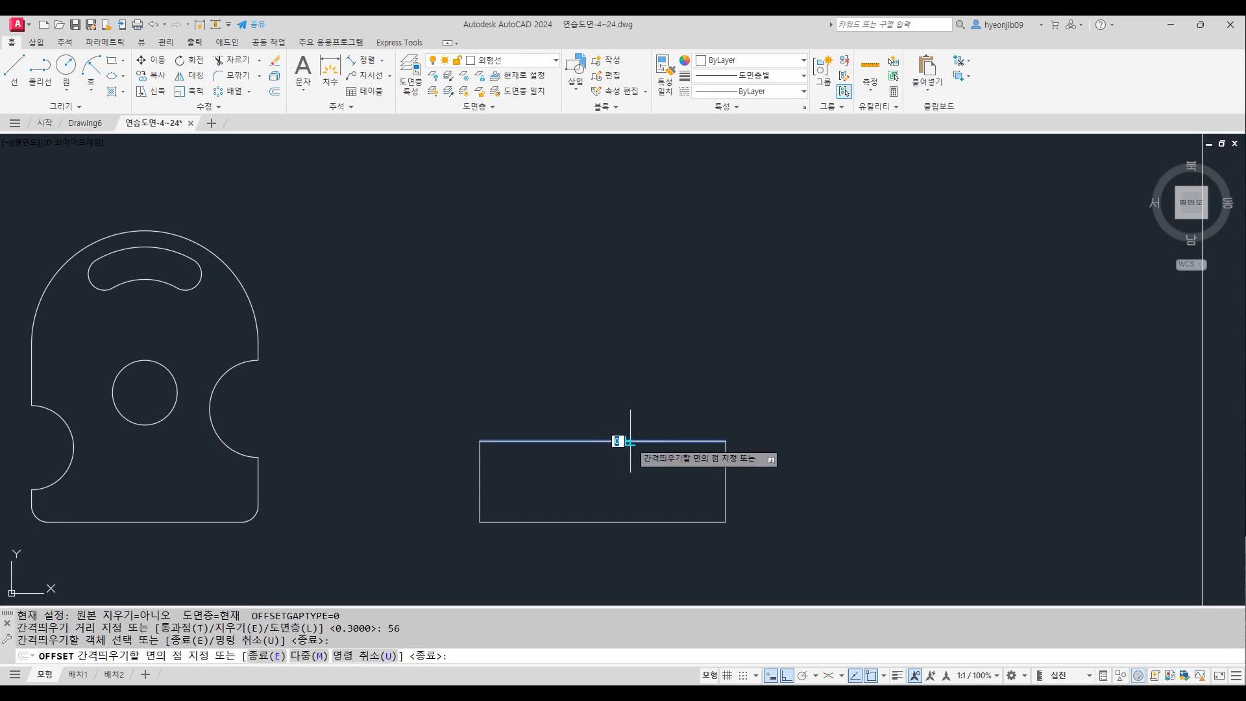
left_click(602, 272)
Offset the uppermost line upward four times in succession, by 7, 2, 7 and 3
left_click(592, 260)
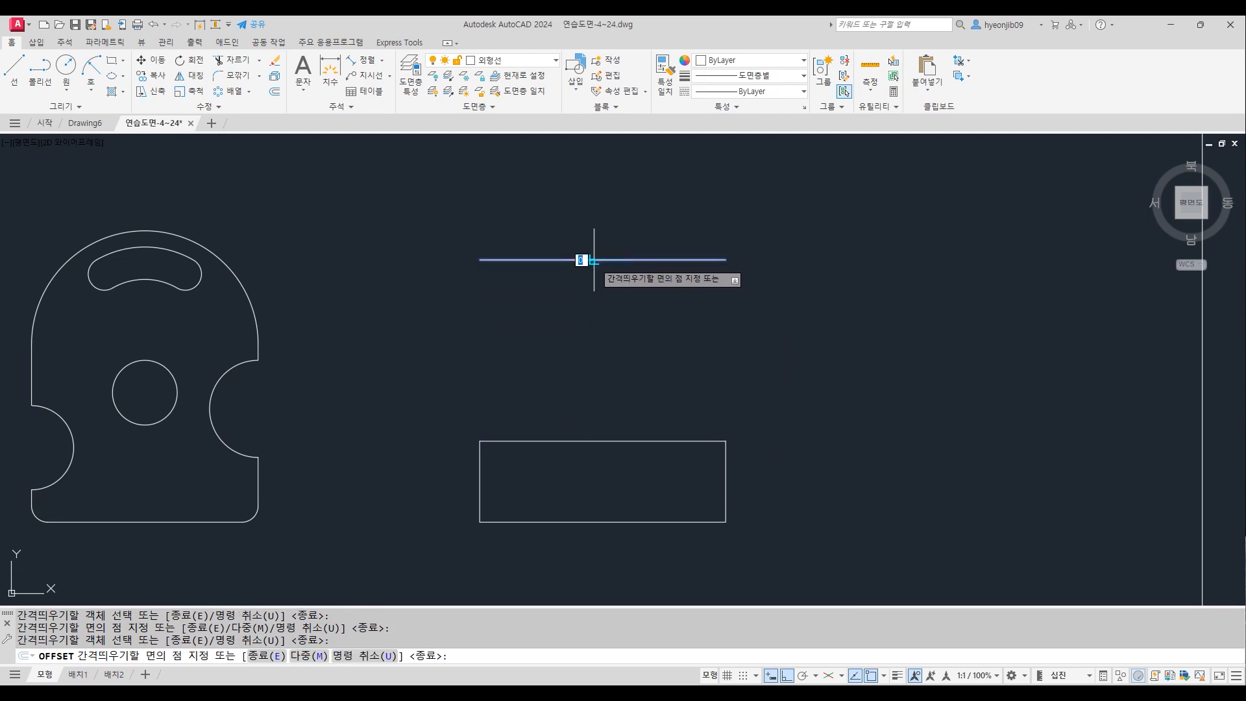
type("7")
key("Return")
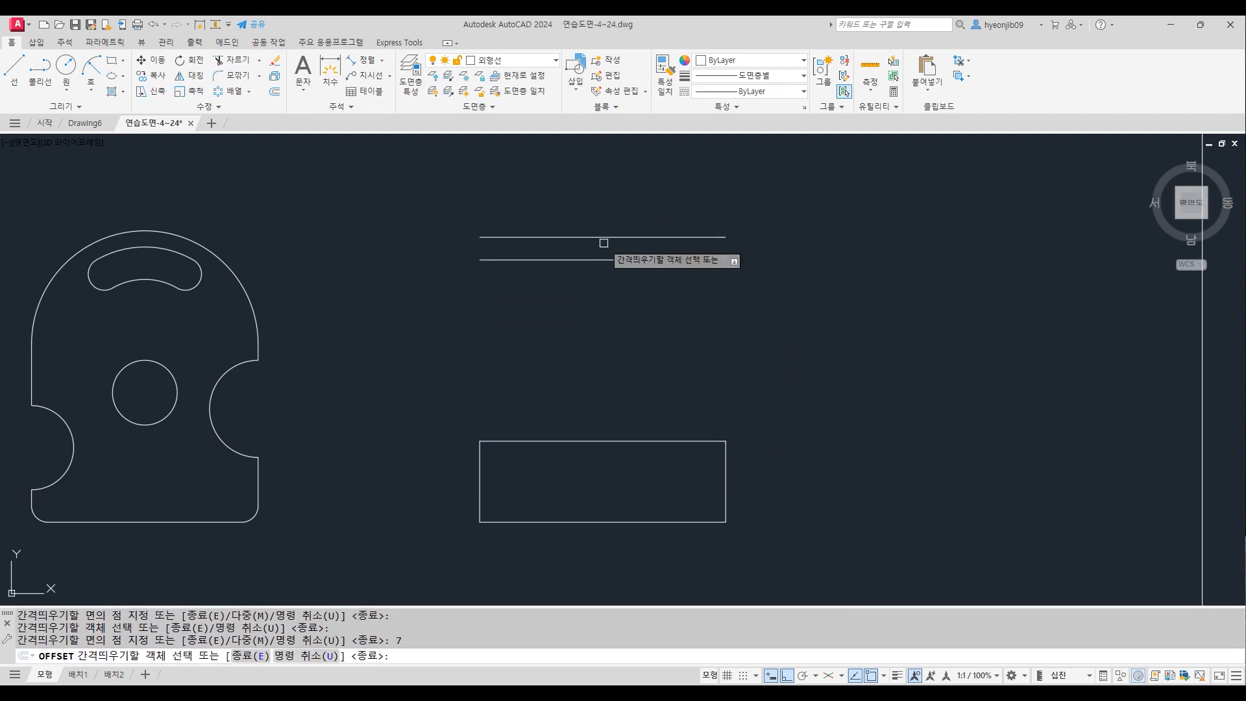
left_click(604, 237)
key("Return")
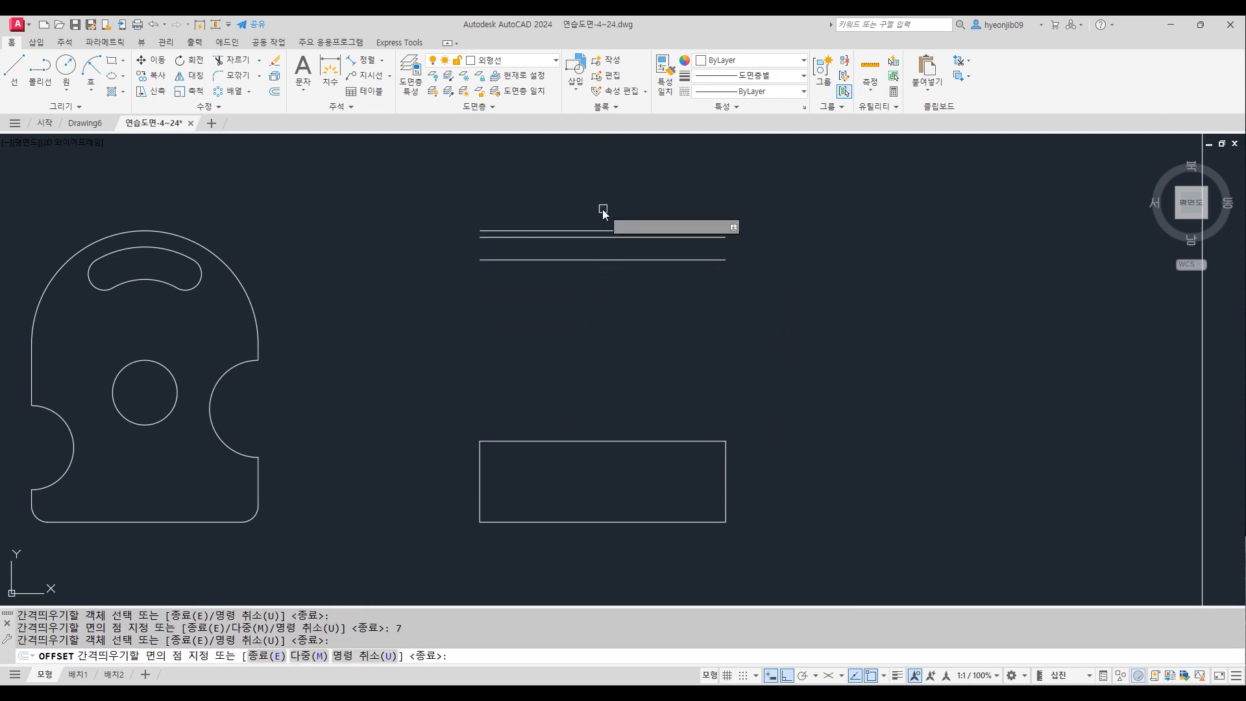
left_click(597, 230)
type("7")
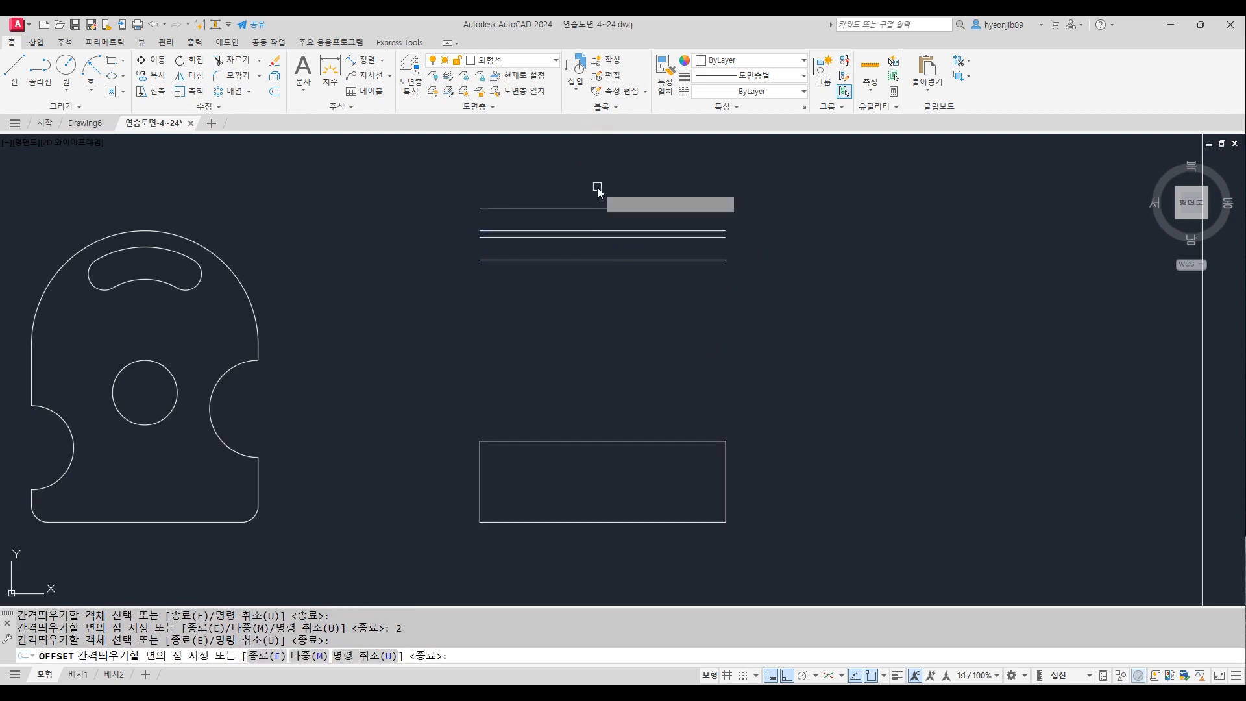
key("Return")
left_click(597, 208)
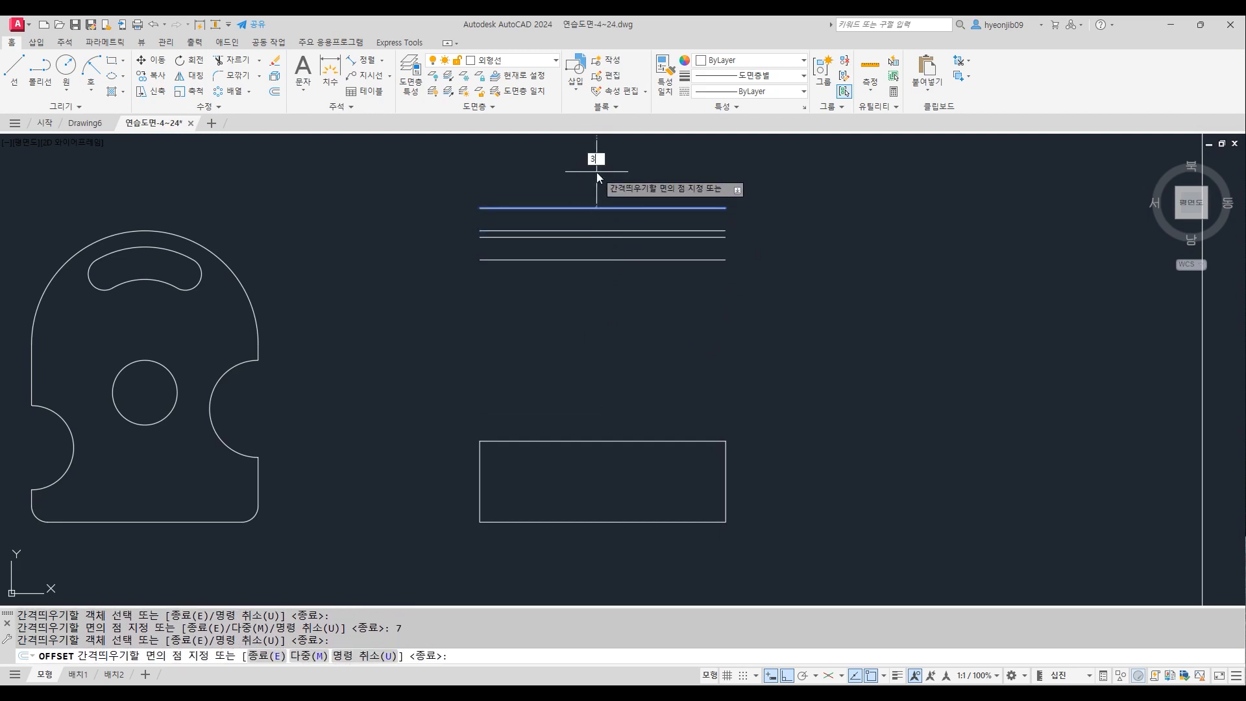
key("Return")
key("Return")
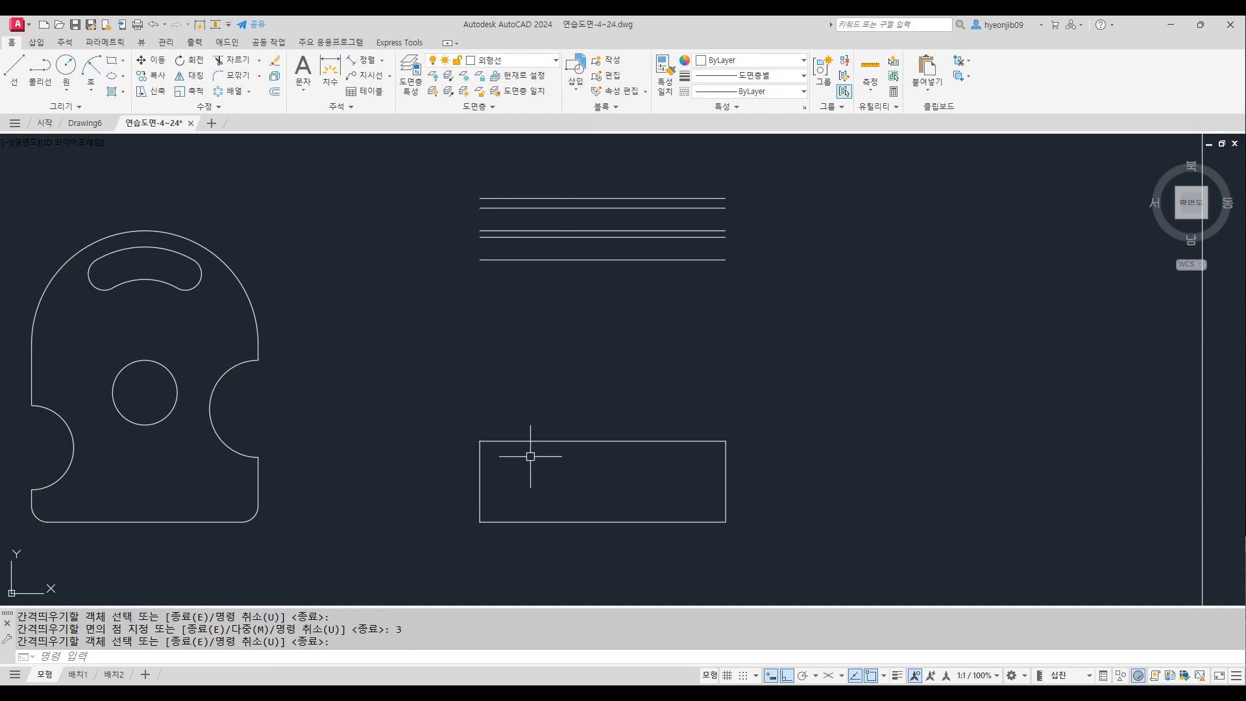
Stretch the upper end of the rectangle's left edge up to the topmost horizontal line
key("Return")
left_click(480, 468)
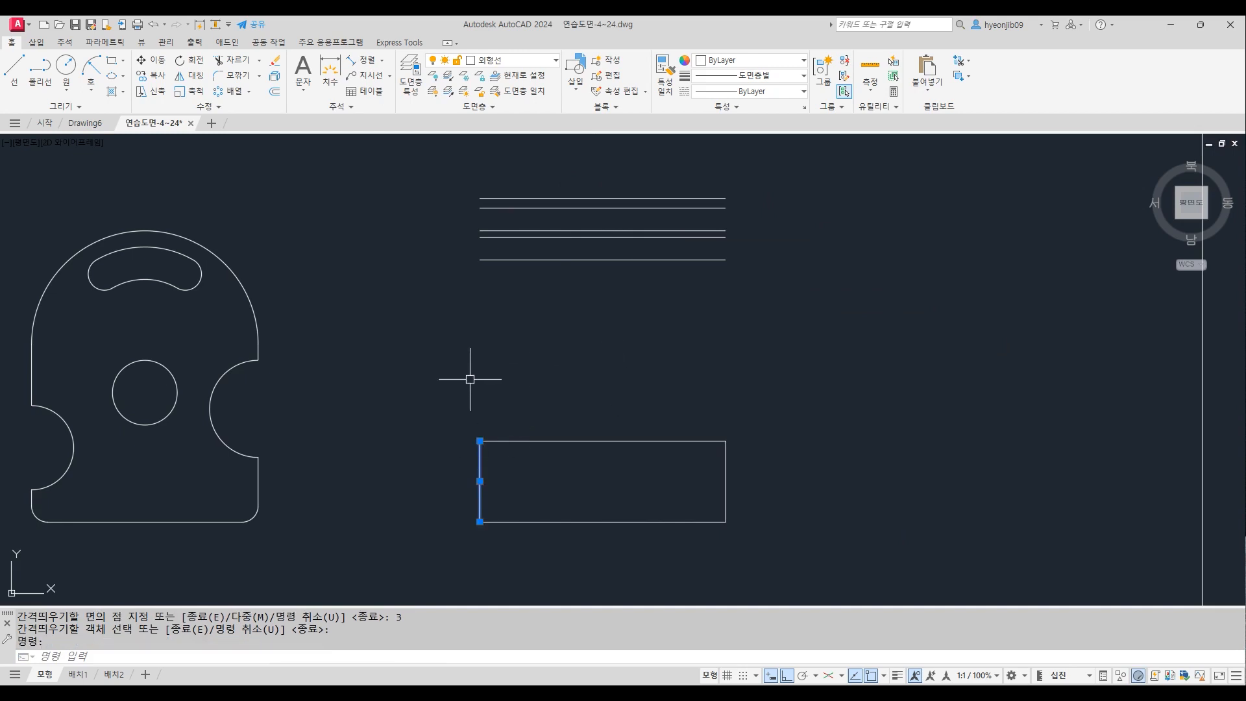
left_click(480, 440)
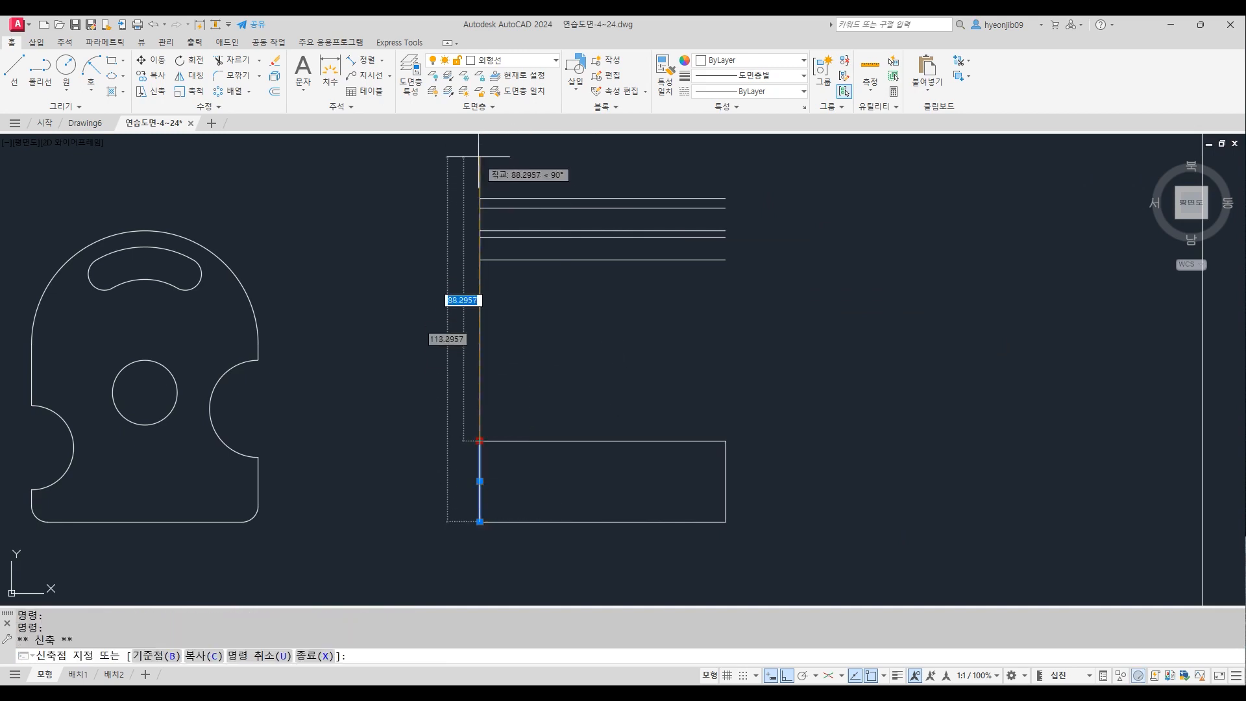
key("Escape")
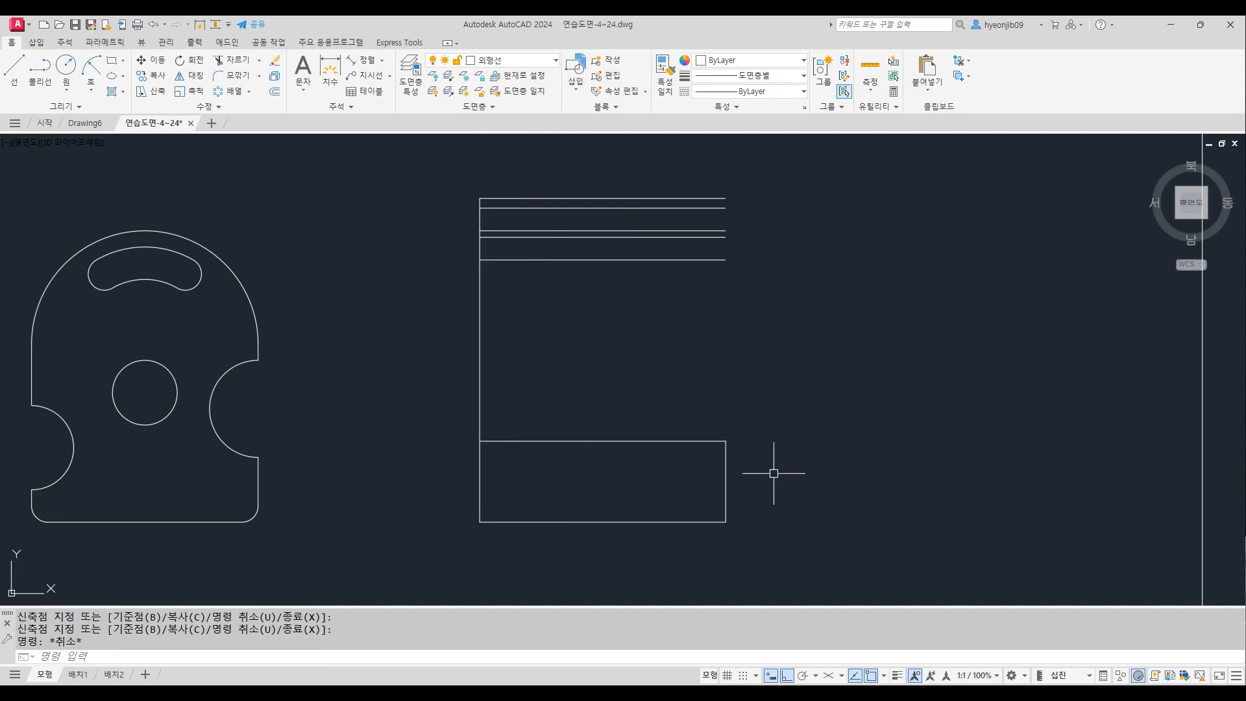
Join the topmost horizontal line and the rectangle's right edge into a sharp corner with a radius 0 fillet
key("Return")
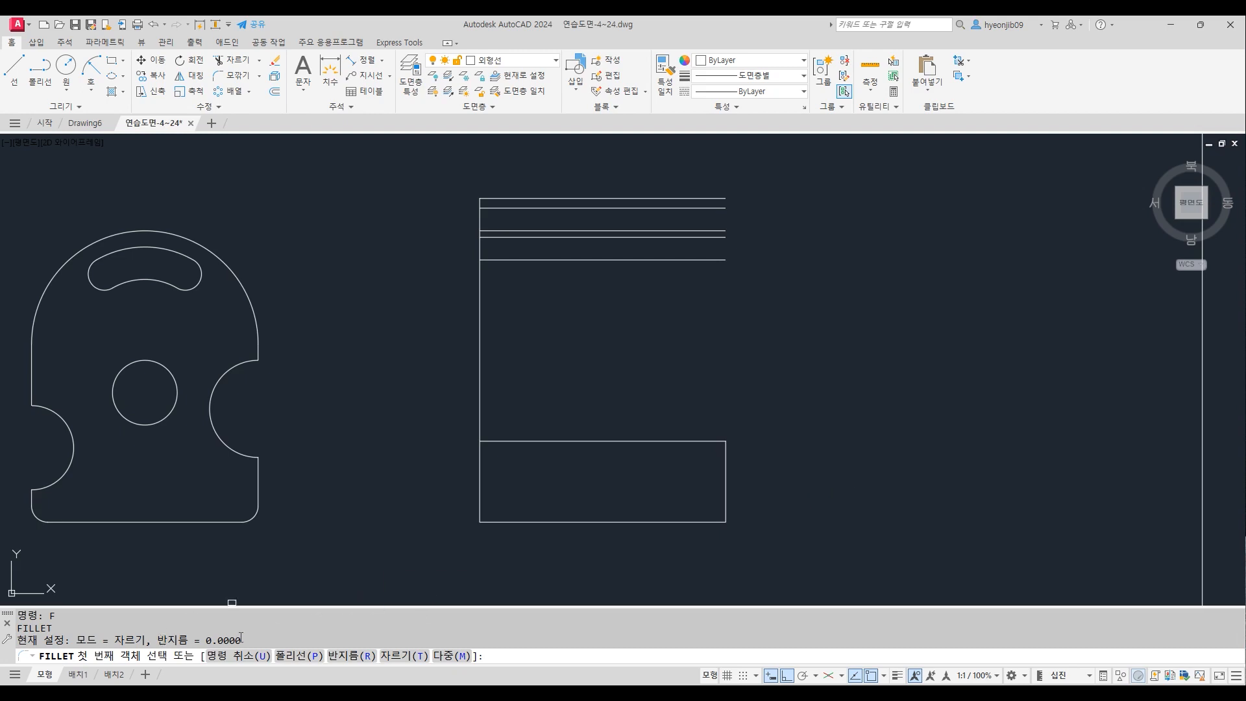
left_click(617, 198)
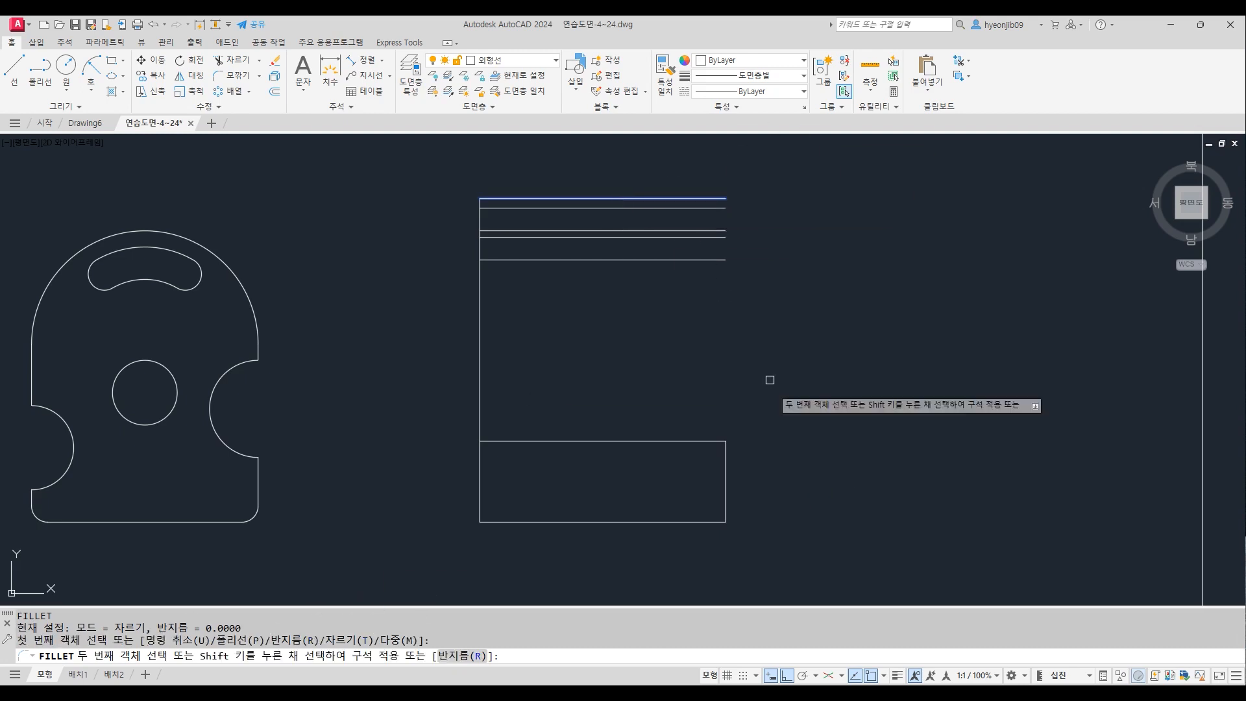
left_click(725, 465)
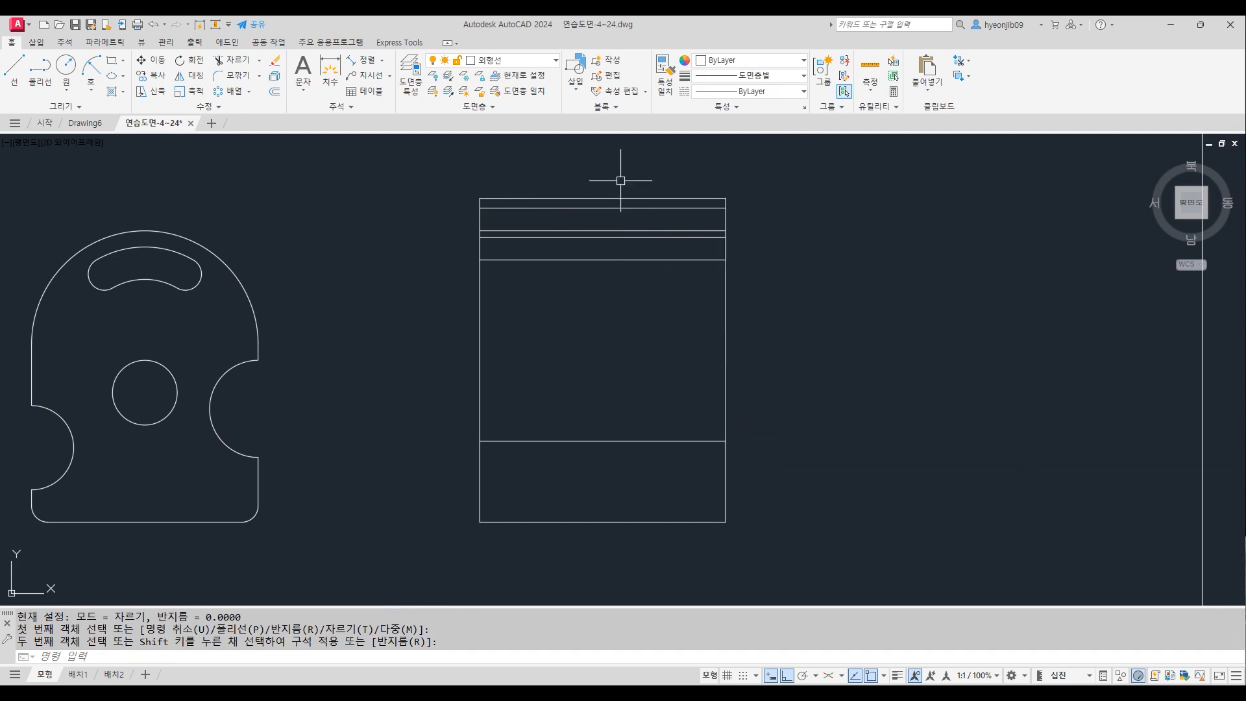
Offset the original rectangle's top edge upward by 8, and offset that new line upward by 40
scroll(664, 176, "up", 2)
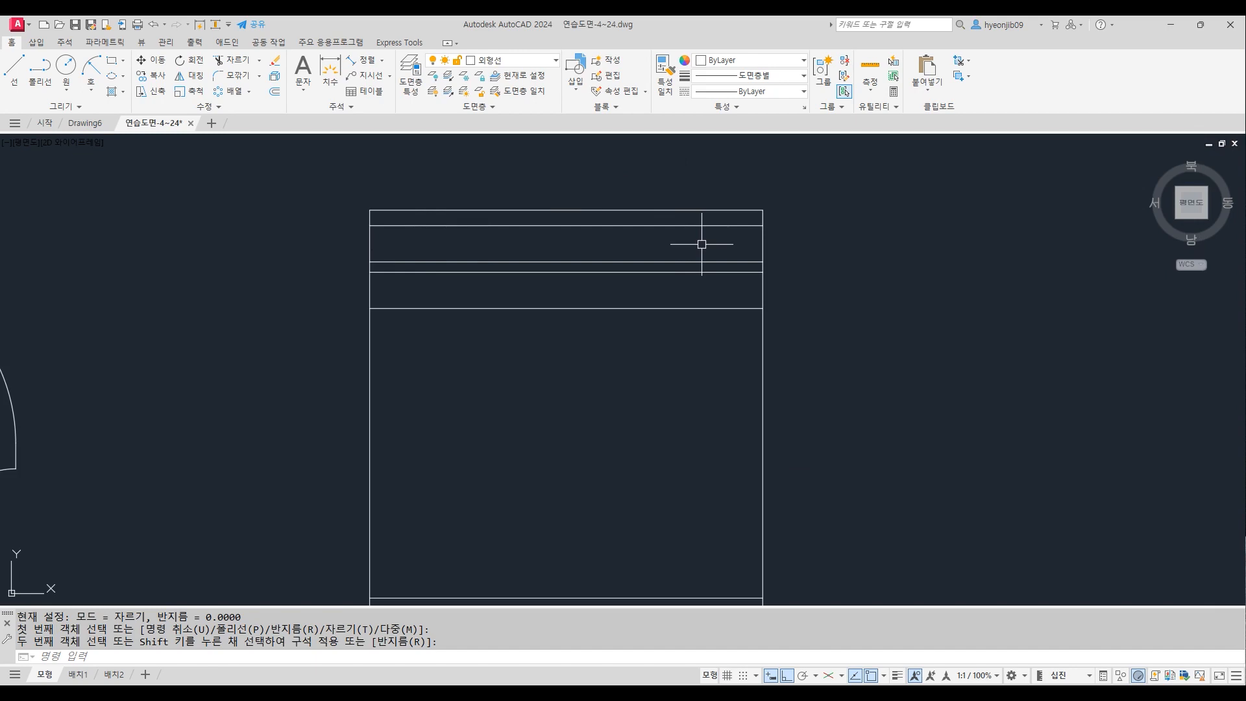
scroll(705, 242, "down", 2)
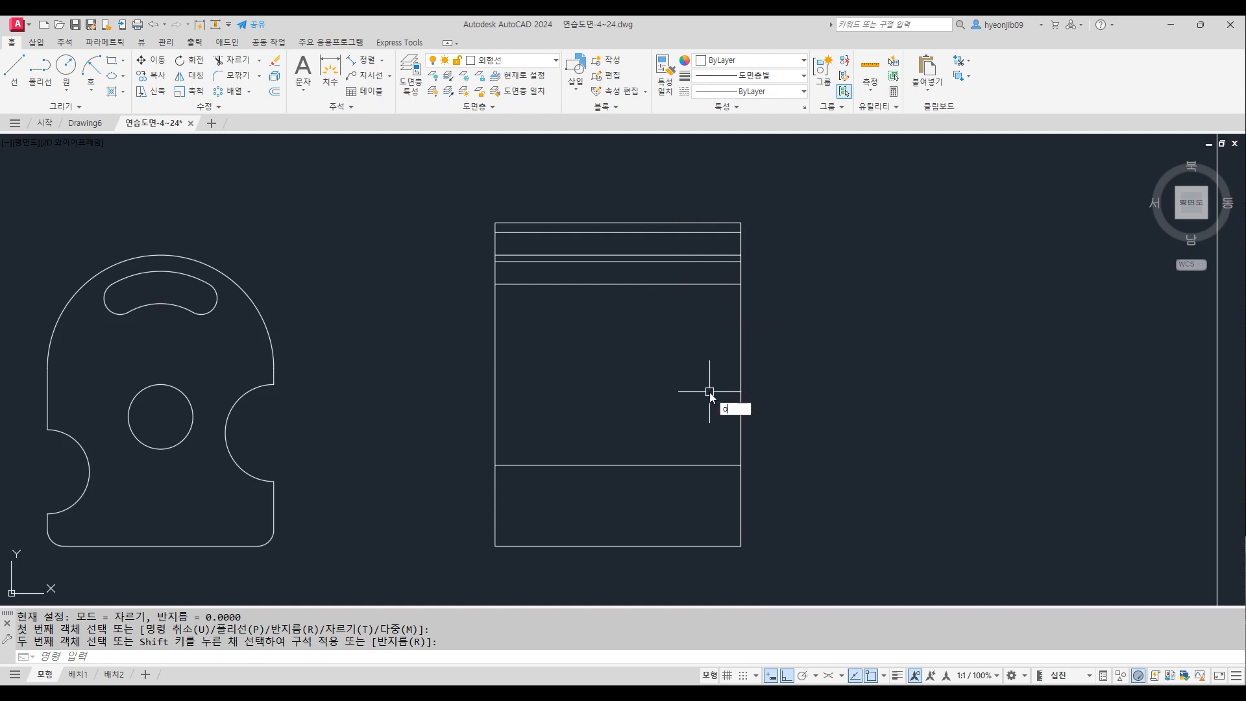
key("Return")
type("8")
key("Return")
left_click(691, 466)
left_click(682, 422)
left_click(692, 439)
type("40")
key("Return")
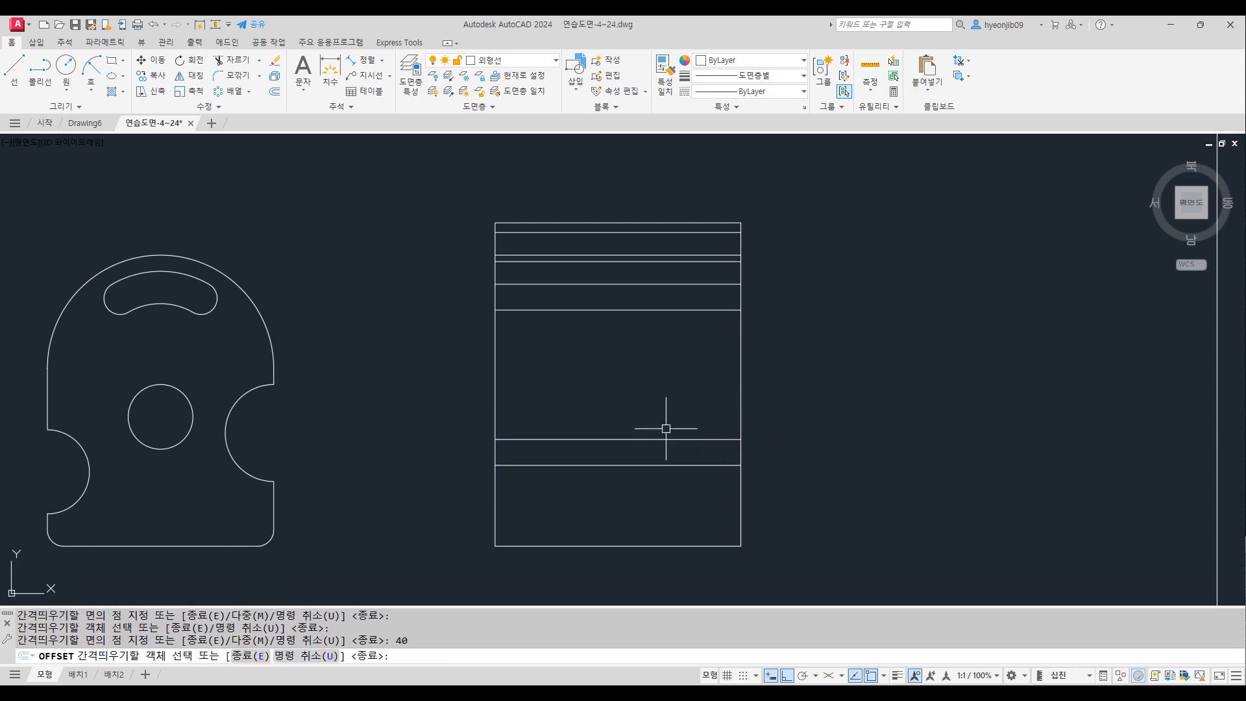
key("Return")
Draw a vertical line from the midpoint of the topmost line to the midpoint of the base line
type("l")
key("Return")
left_click(618, 222)
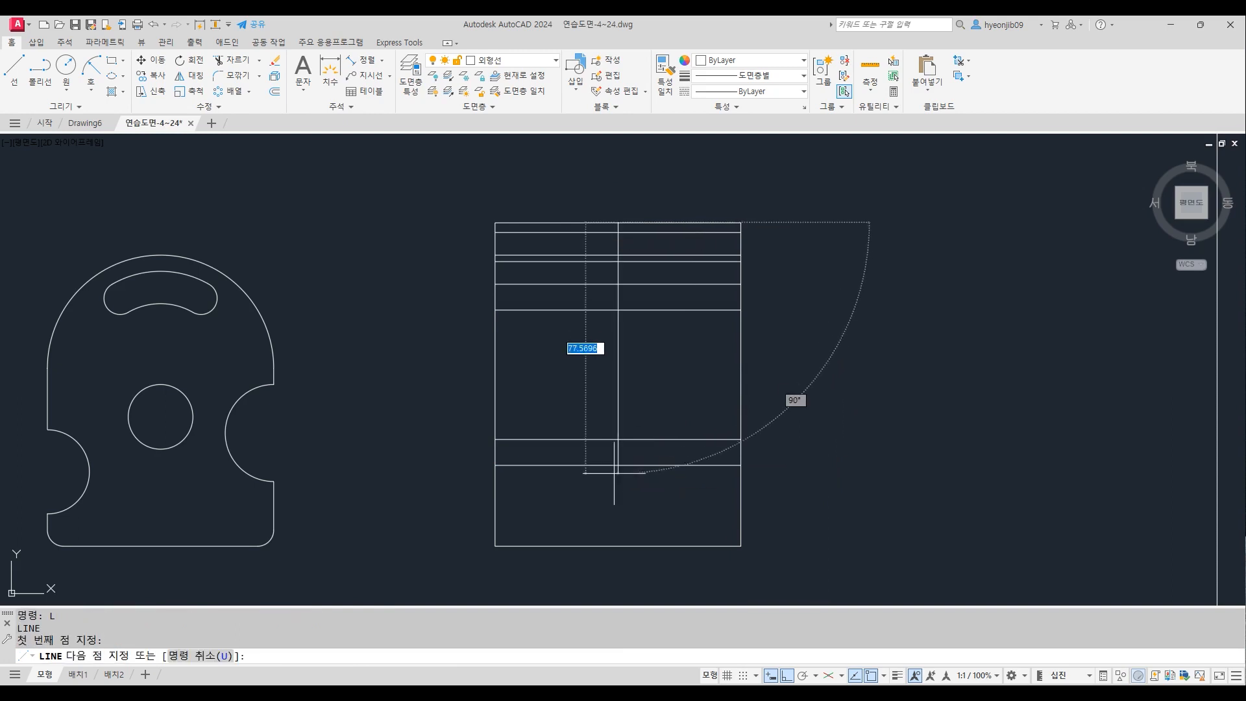
left_click(617, 546)
key("Return")
Move the vertical middle line to the 중심선 layer
left_click(617, 356)
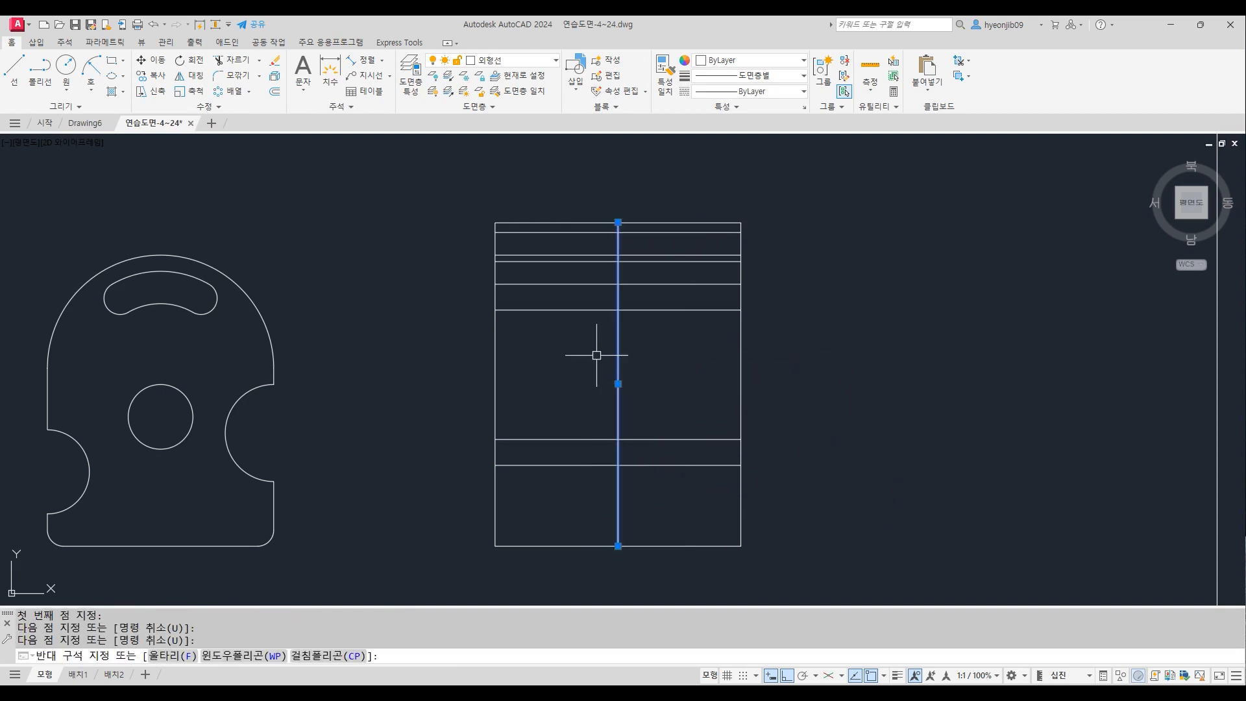
left_click(597, 355)
left_click(520, 64)
left_click(504, 173)
key("Escape")
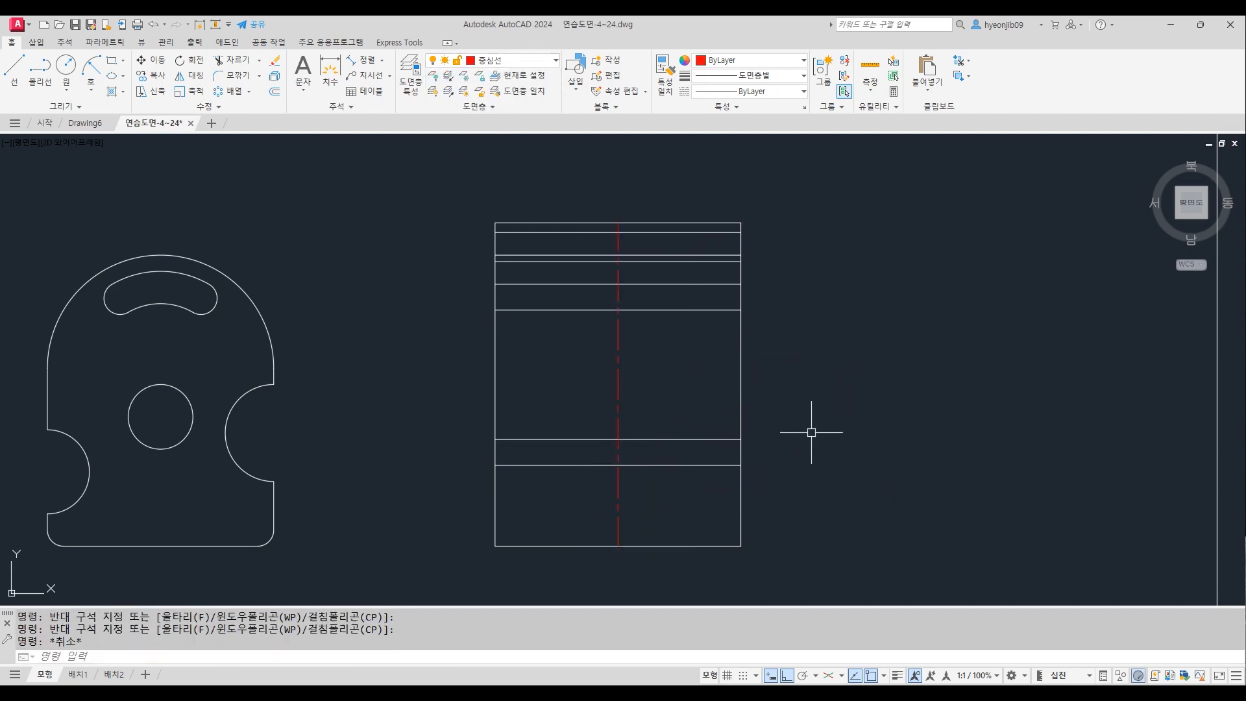
Offset the red centreline by 30 to both its left and right side
type("o")
key("Return")
type("30")
key("Return")
left_click(615, 352)
left_click(570, 362)
left_click(615, 353)
left_click(687, 359)
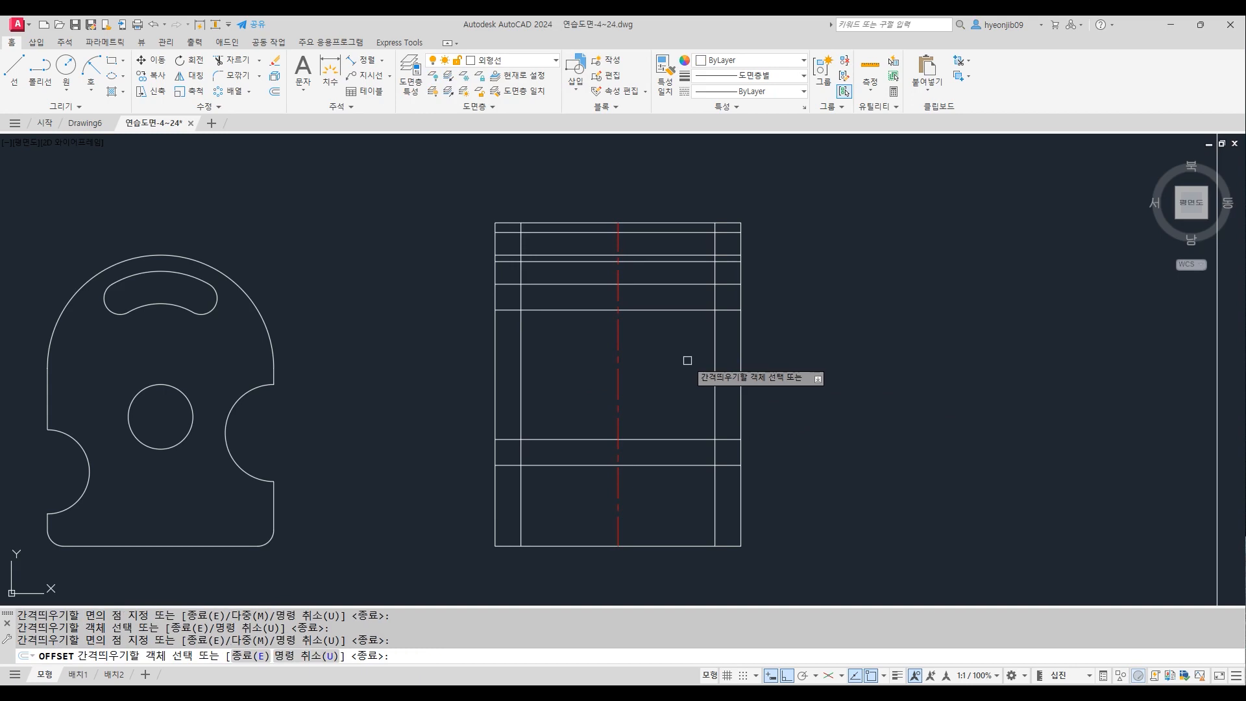
Fillet the two new vertical lines with the lower inner horizontal line at radius 0 to form sharp bottom corners
key("Return")
left_click(523, 389)
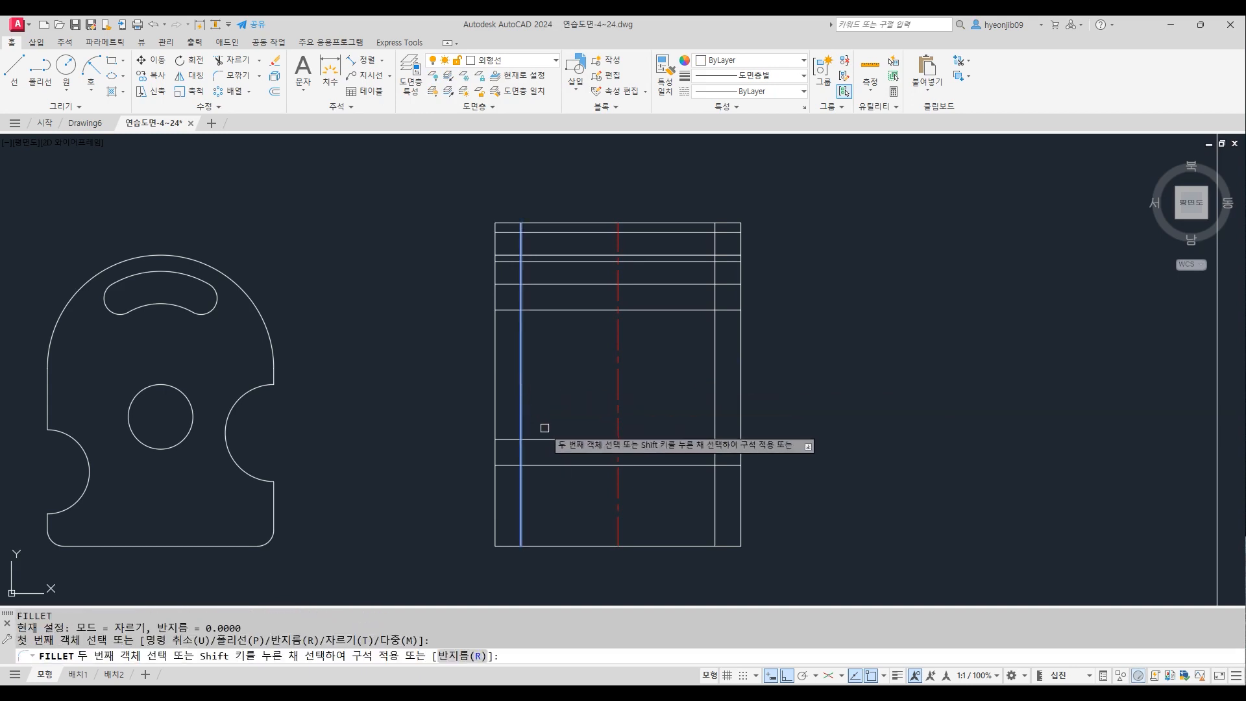
left_click(544, 438)
left_click(688, 439)
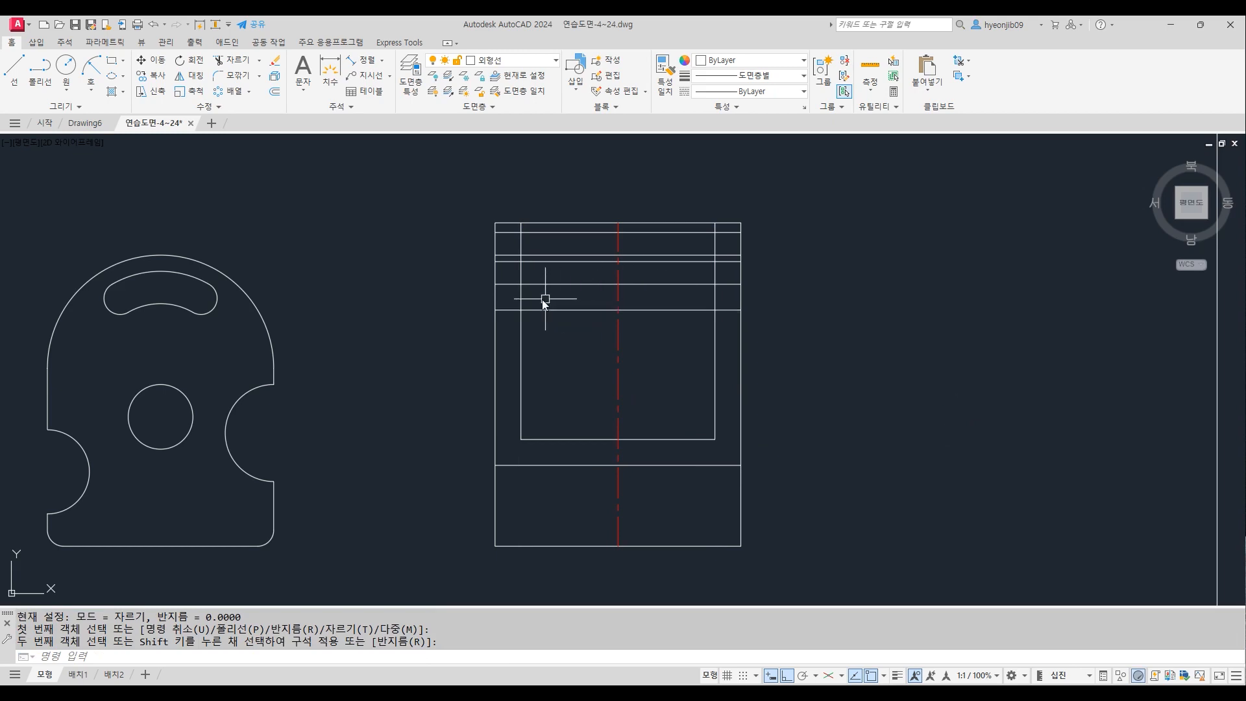
Trim the two inner vertical lines above the inner rectangle's top line and delete their leftover upper pieces
type("tr")
key("space")
left_click(521, 303)
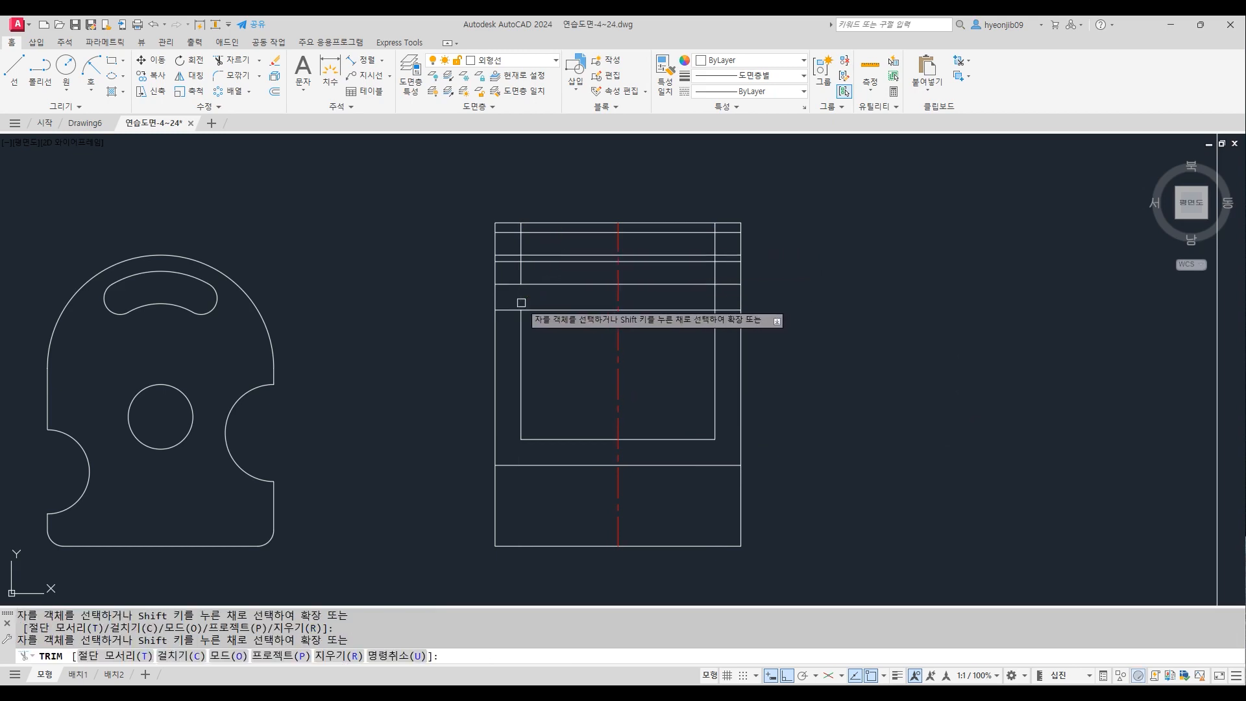
left_click(716, 295)
key("space")
left_click(714, 270)
left_click(542, 271)
left_click(515, 273)
key("Delete")
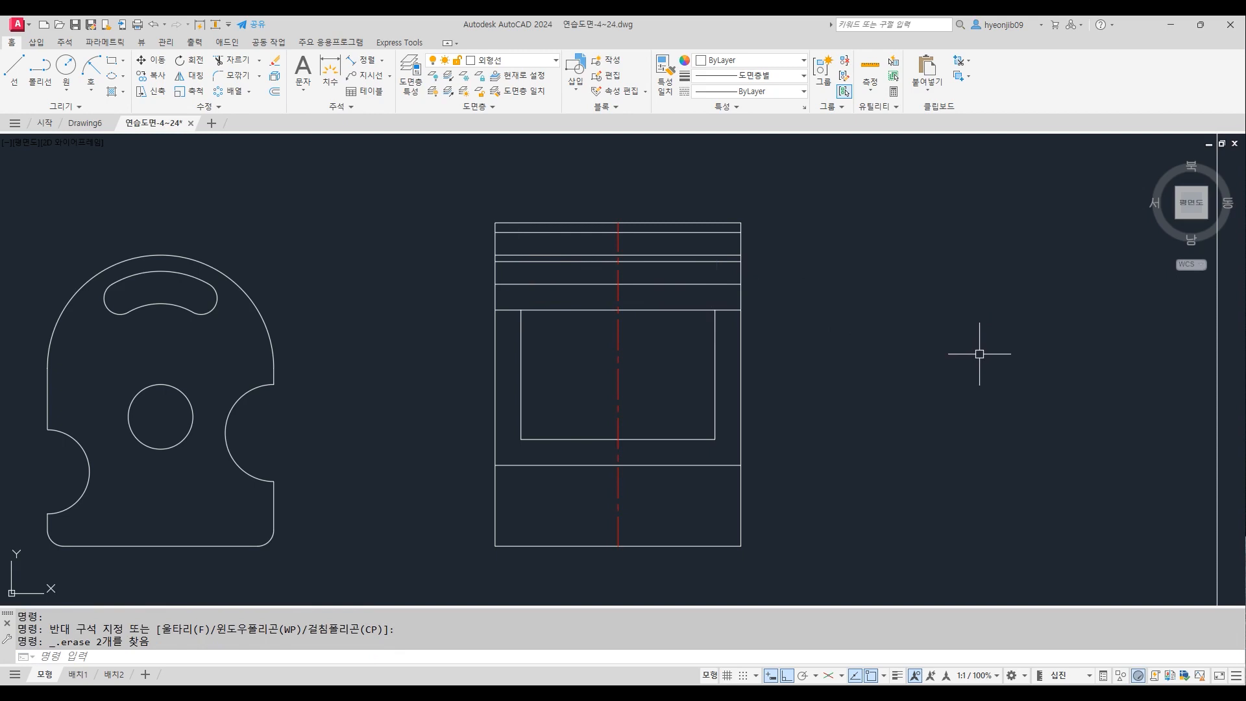
Offset the red centreline by 35 to both its left and right side
type("o")
key("Return")
type("35")
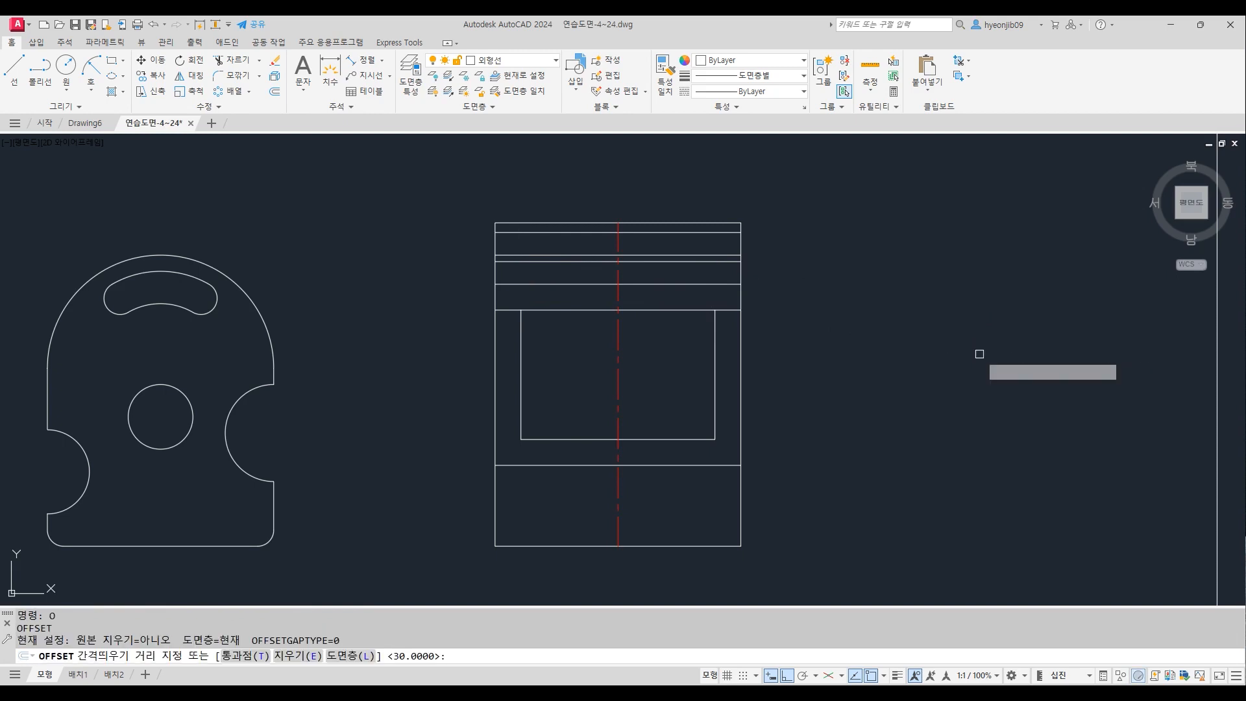
key("Return")
left_click(616, 329)
left_click(575, 336)
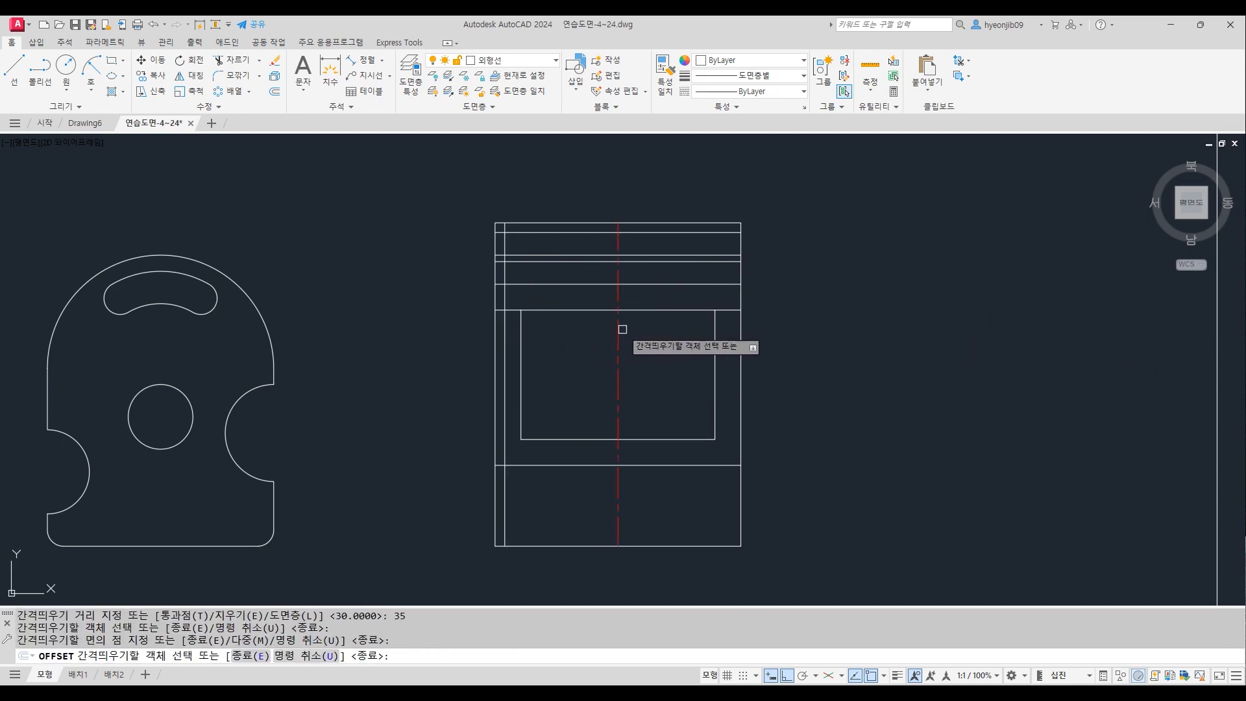
left_click(621, 330)
left_click(684, 339)
key("Return")
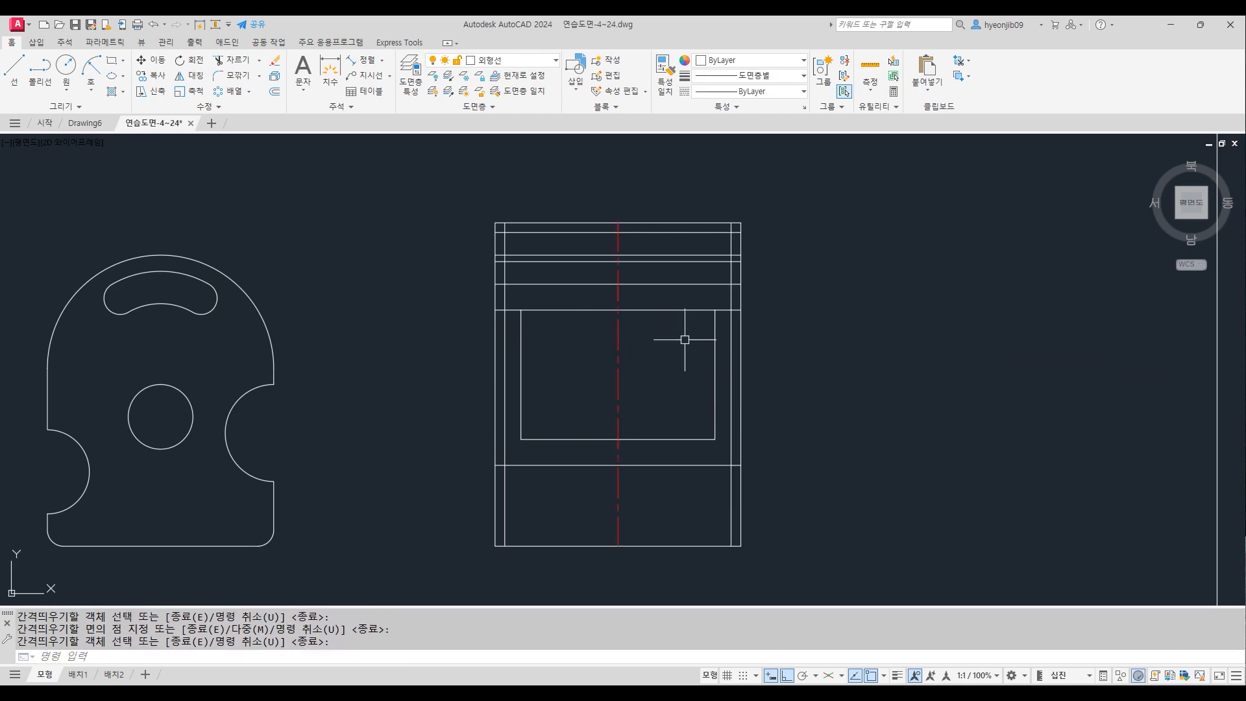
Offset the top line of the inner window rectangle upward by 3
type("o")
key("Return")
type("3")
key("Return")
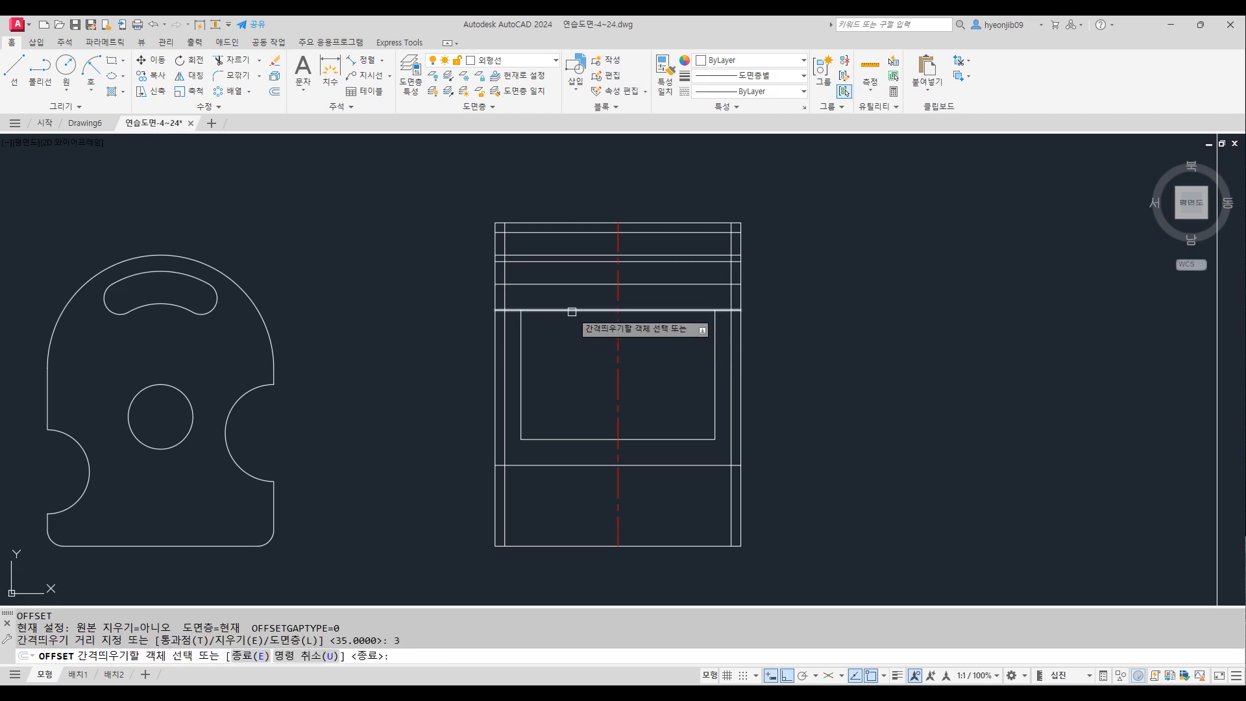
scroll(499, 302, "up", 5)
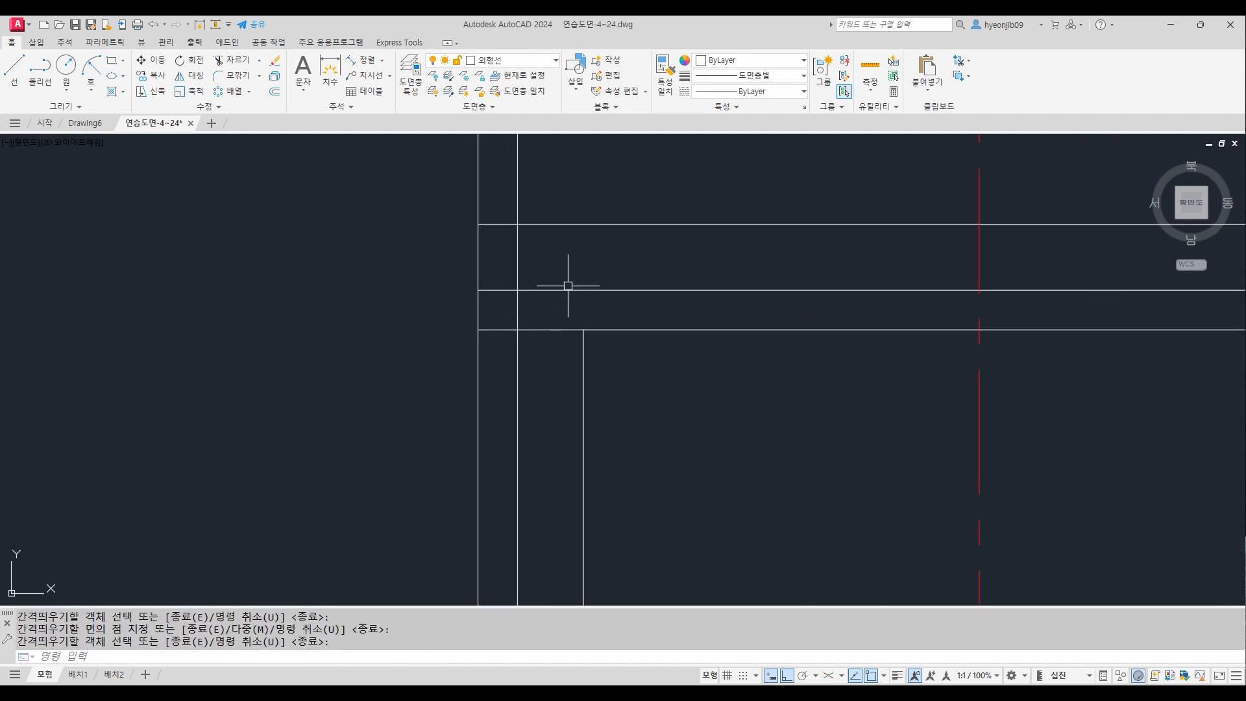
key("Escape")
Fillet the two horizontal lines above the window with the outer vertical offset lines at radius 0, forming a closed handle bar
type("f")
key("Return")
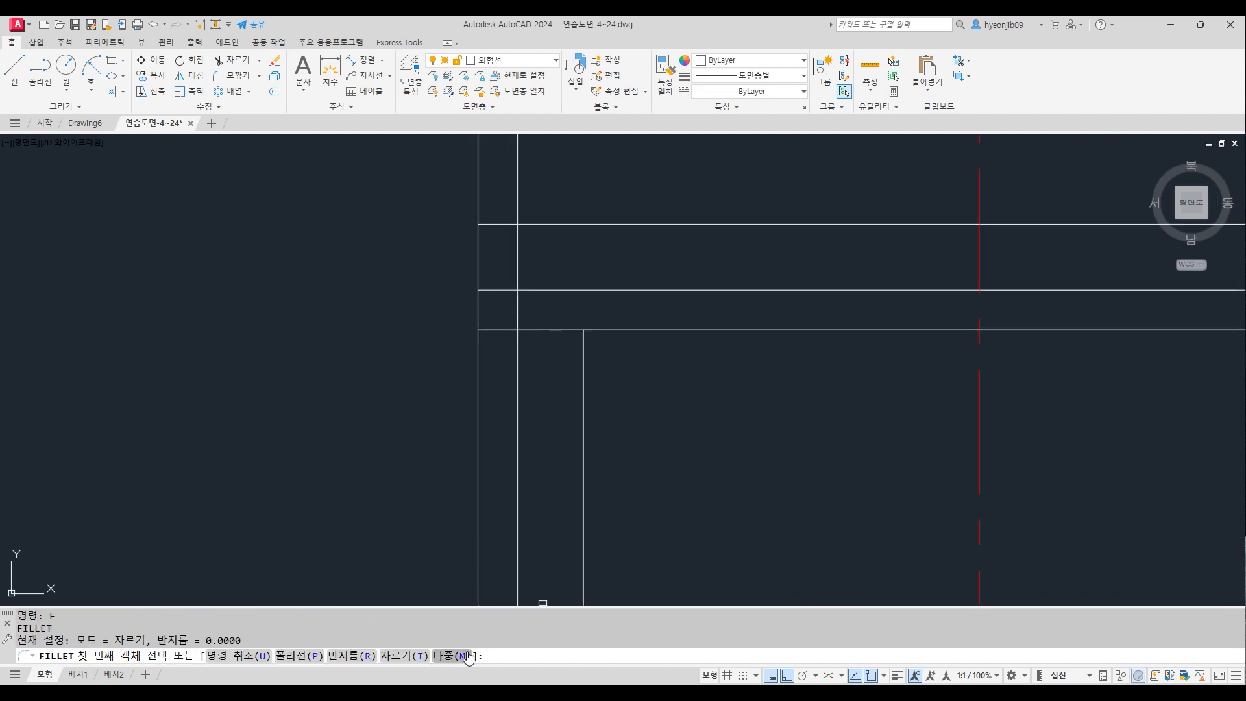
left_click(463, 656)
left_click(545, 290)
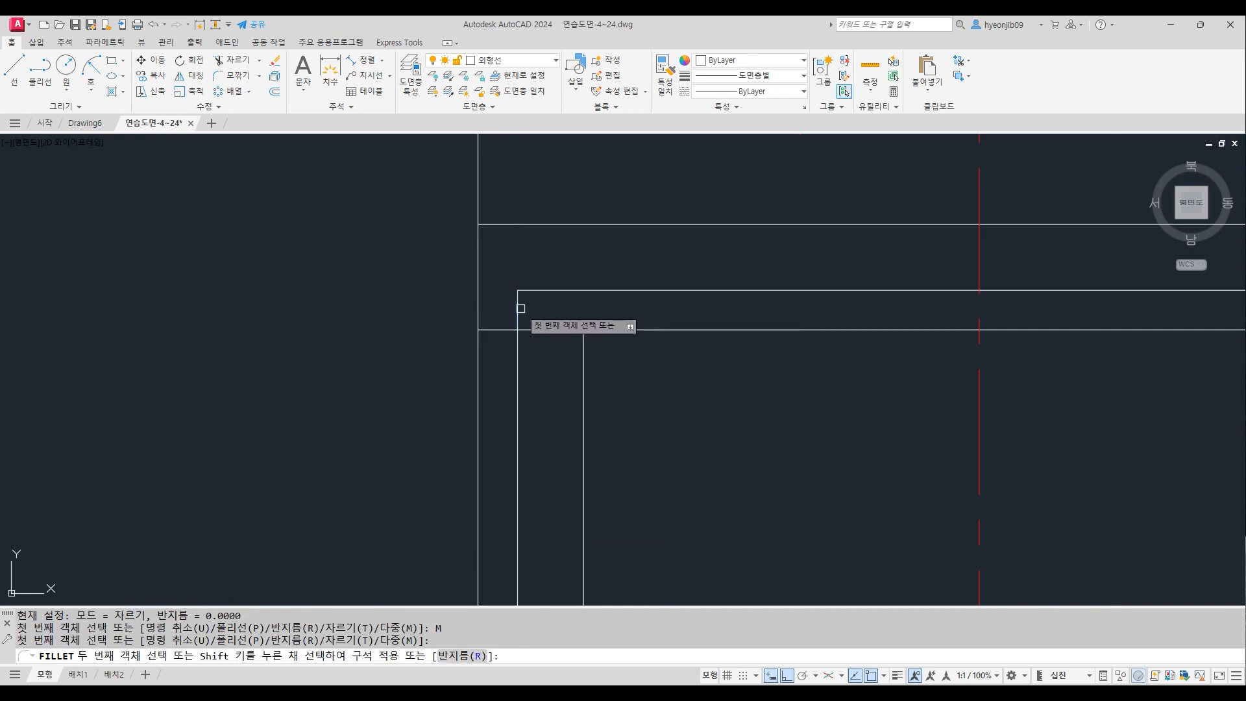
left_click(518, 314)
scroll(919, 355, "down", 4)
scroll(919, 354, "up", 4)
left_click(692, 303)
left_click(711, 327)
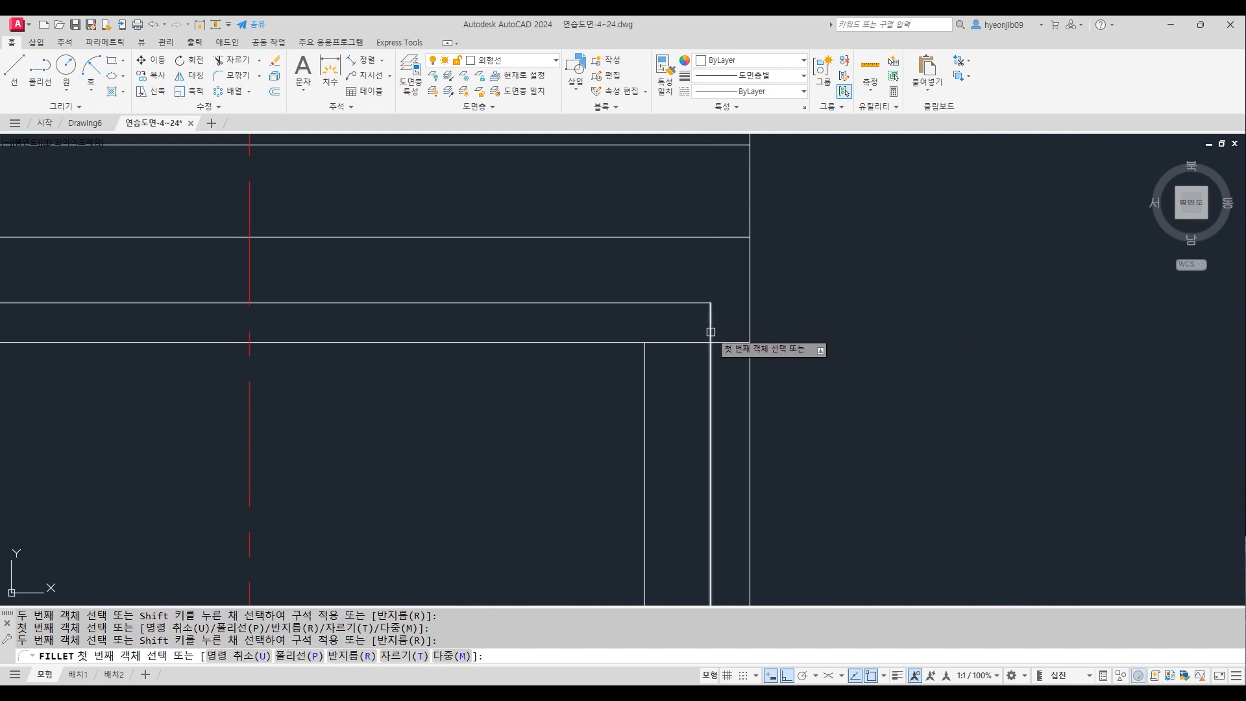
scroll(798, 363, "down", 4)
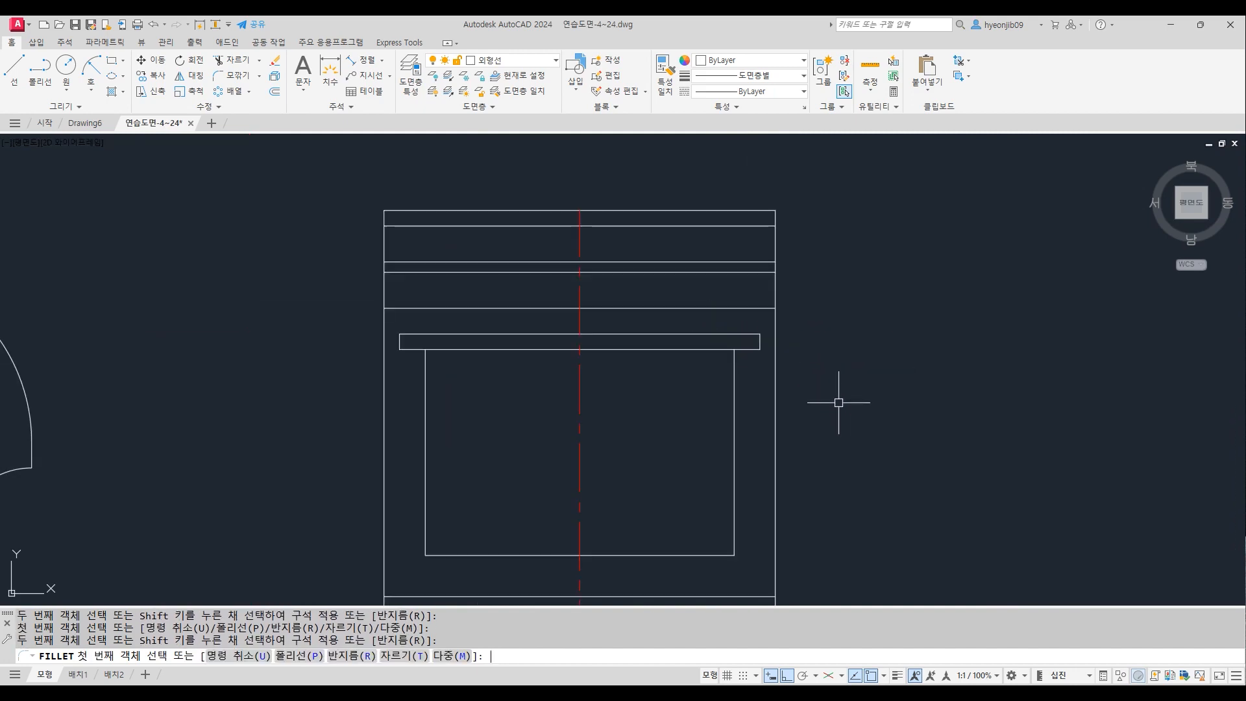
key("Return")
Offset the handle bar's bottom line upward by 20.5
type("o")
key("Return")
type("20.5")
key("Return")
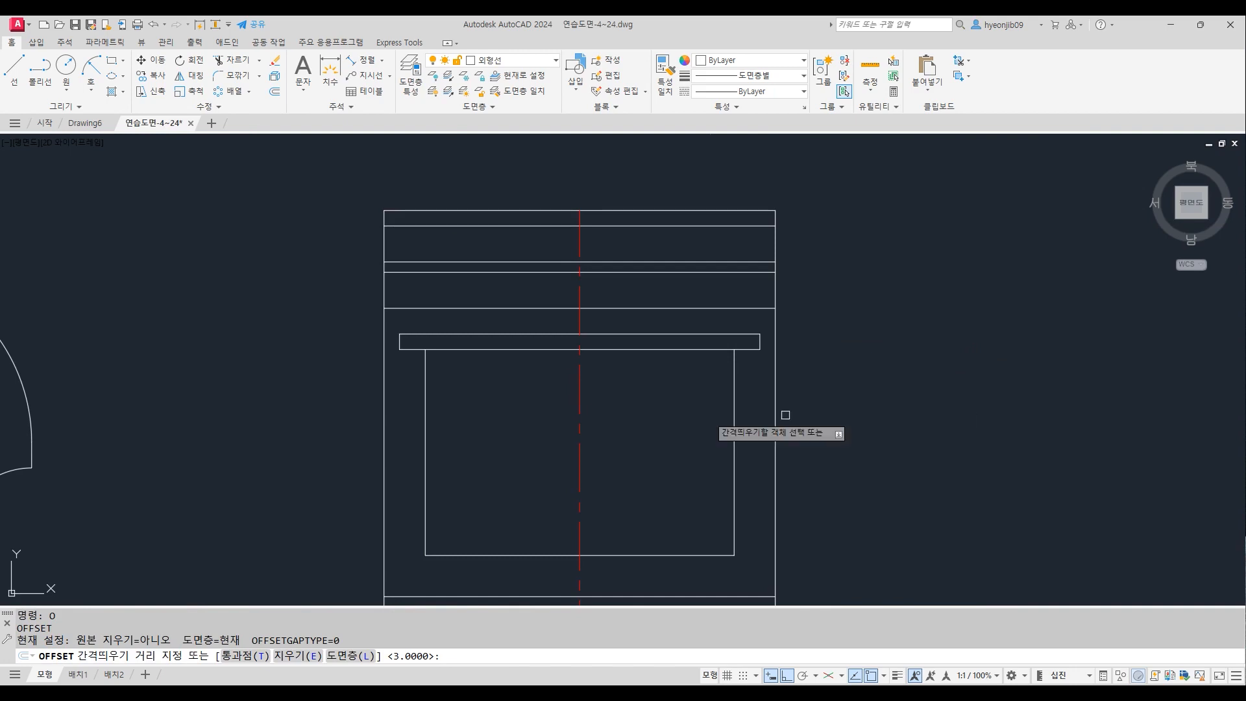
left_click(626, 349)
left_click(630, 231)
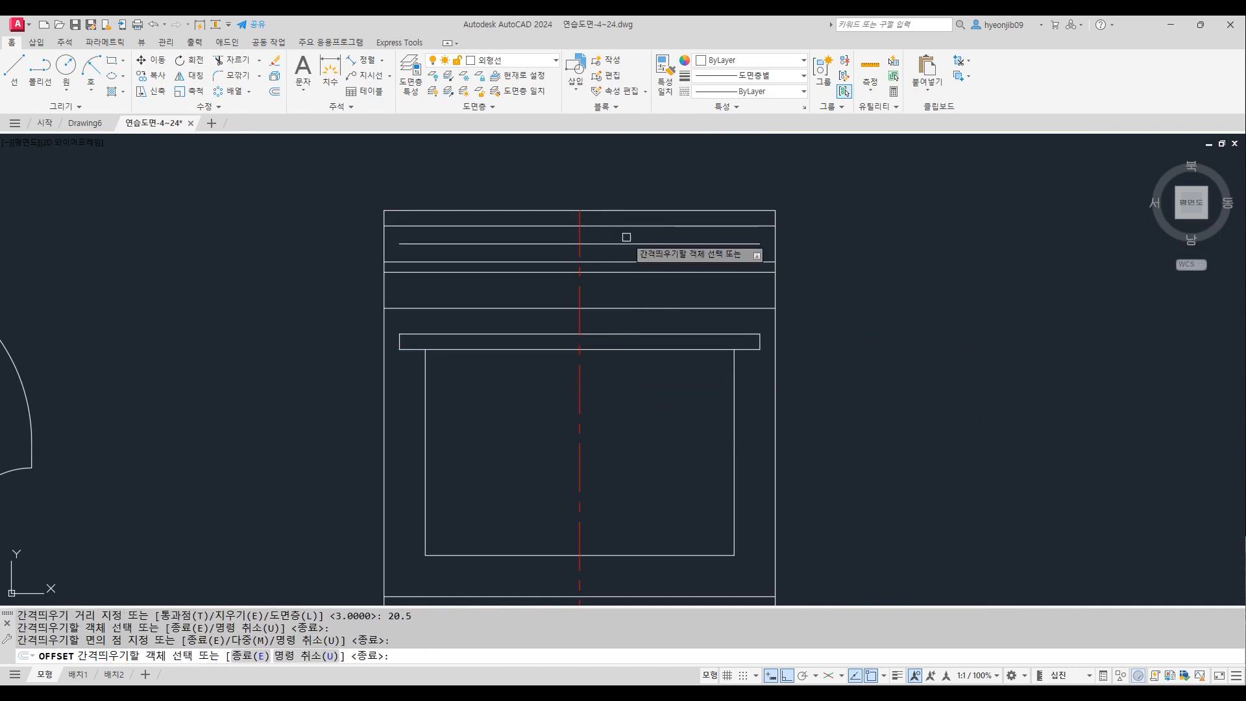
key("Return")
Offset the outer rectangle's left edge inward by 7
scroll(388, 203, "up", 4)
type("o")
key("Return")
type("7")
key("Return")
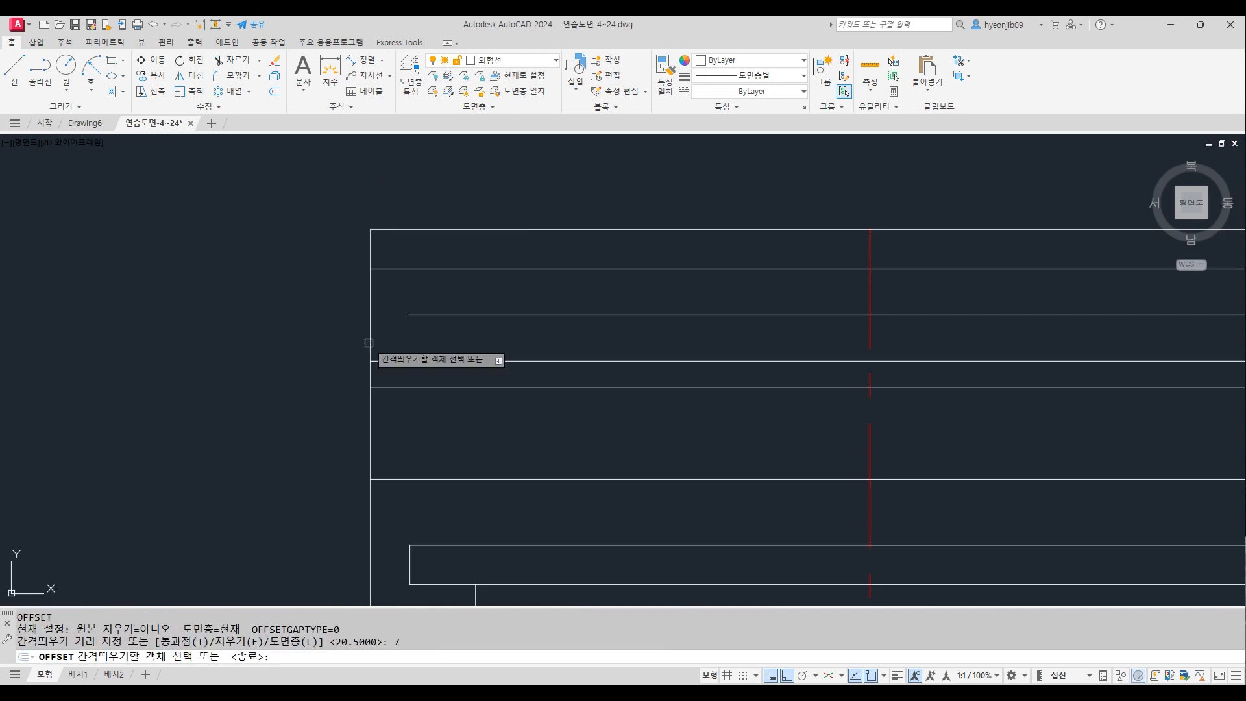
left_click(371, 299)
left_click(504, 295)
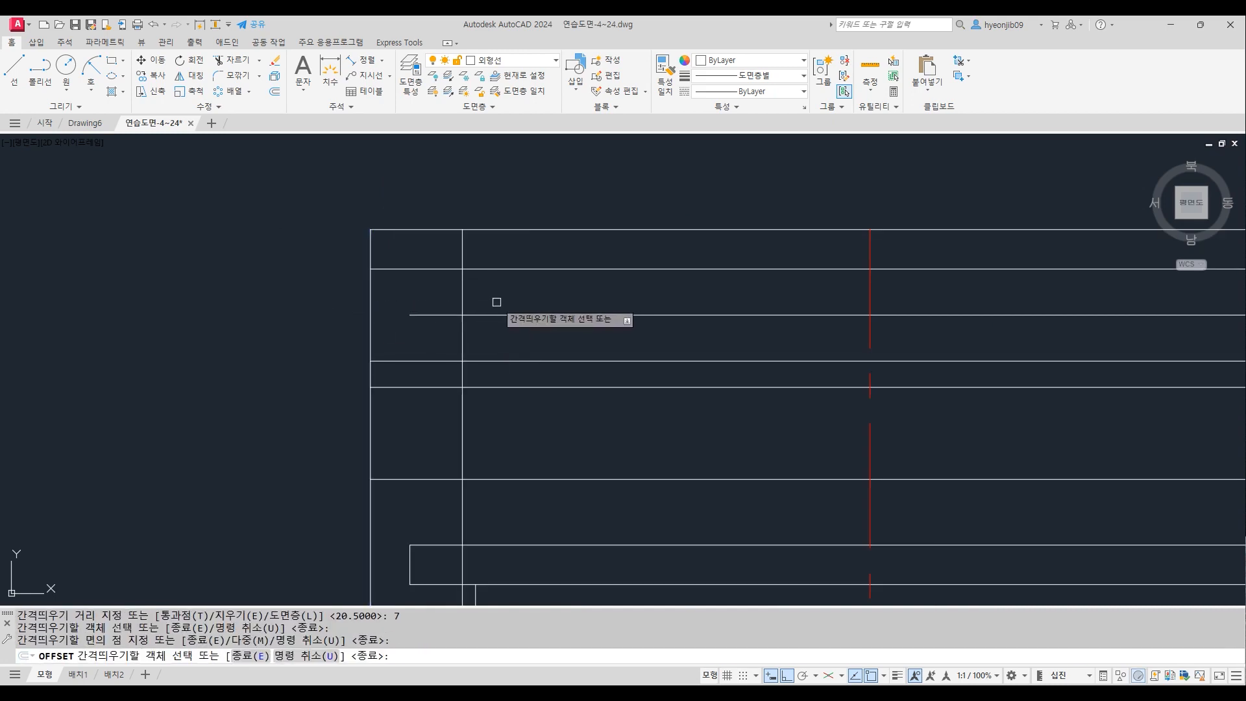
key("Return")
Draw two concentric circles with radii 2 and 3 at the intersection of the new vertical and horizontal offset lines
type("c")
key("Return")
left_click(462, 315)
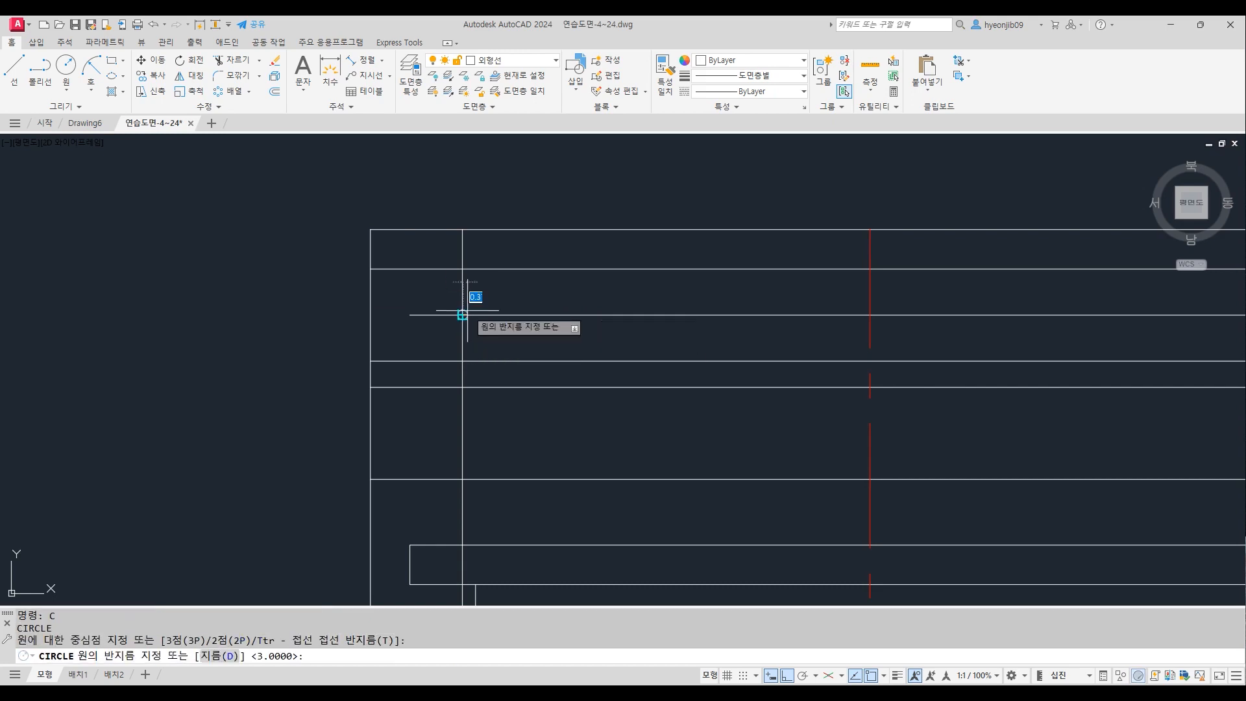
type("2")
key("Return")
key("Return")
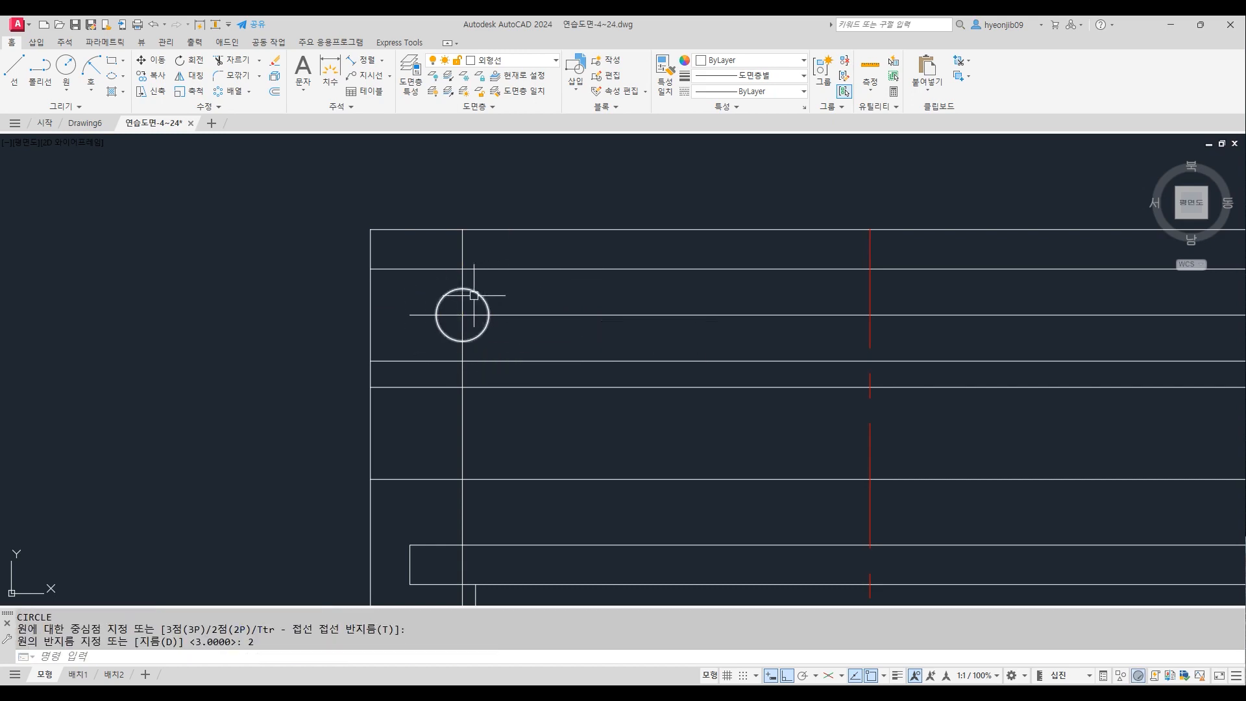
left_click(462, 315)
key("Return")
Offset the vertical line through the circles' centre by 0.3 to both its left and right side
scroll(432, 289, "up", 4)
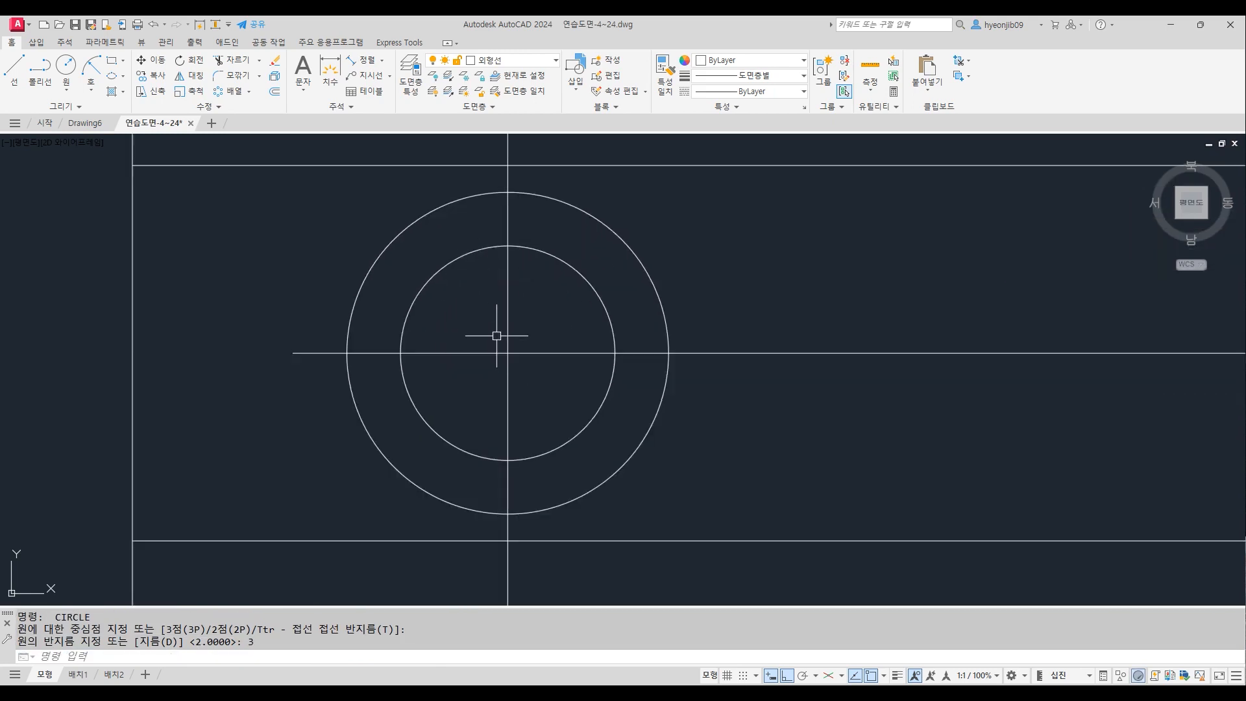
type("o")
key("Return")
type("0")
type(".3")
key("Return")
left_click(506, 298)
left_click(476, 305)
left_click(507, 310)
left_click(556, 286)
key("Return")
key("Return")
Delete the original vertical and horizontal construction lines through the circles' centre
key("Delete")
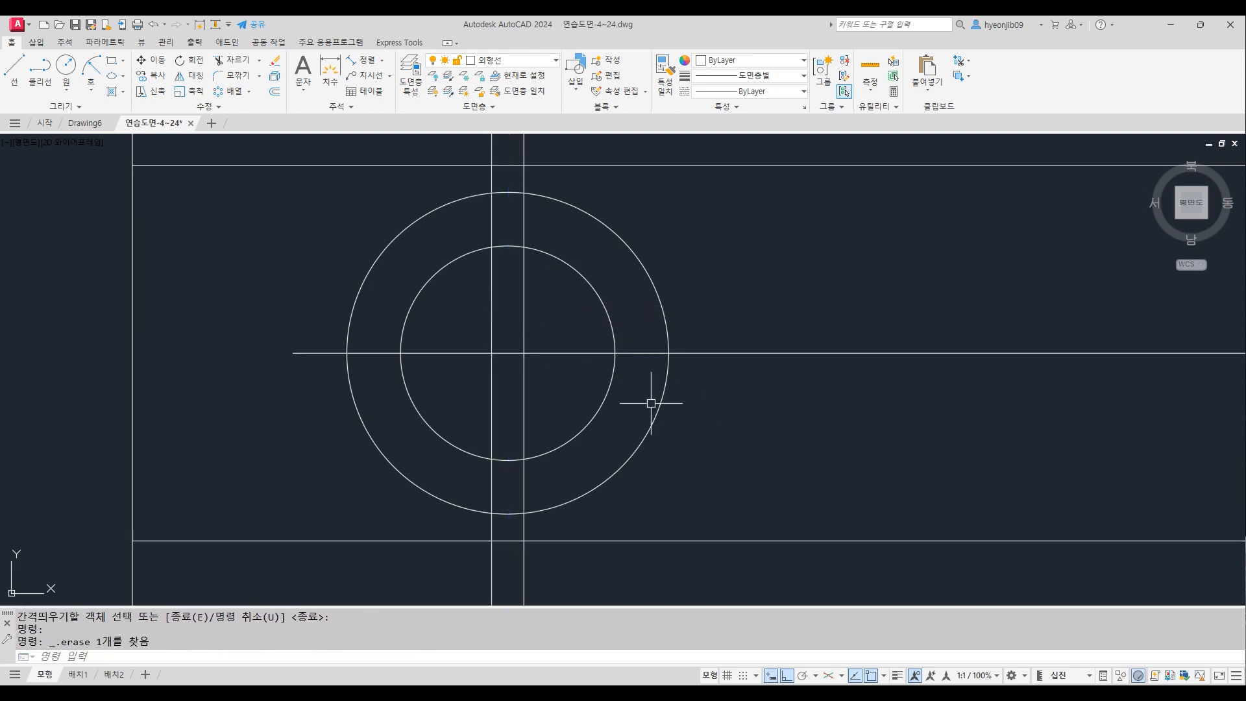
left_click(580, 353)
key("Delete")
Trim the two narrow vertical lines between the circles and delete their leftover pieces outside the outer circle
key("Return")
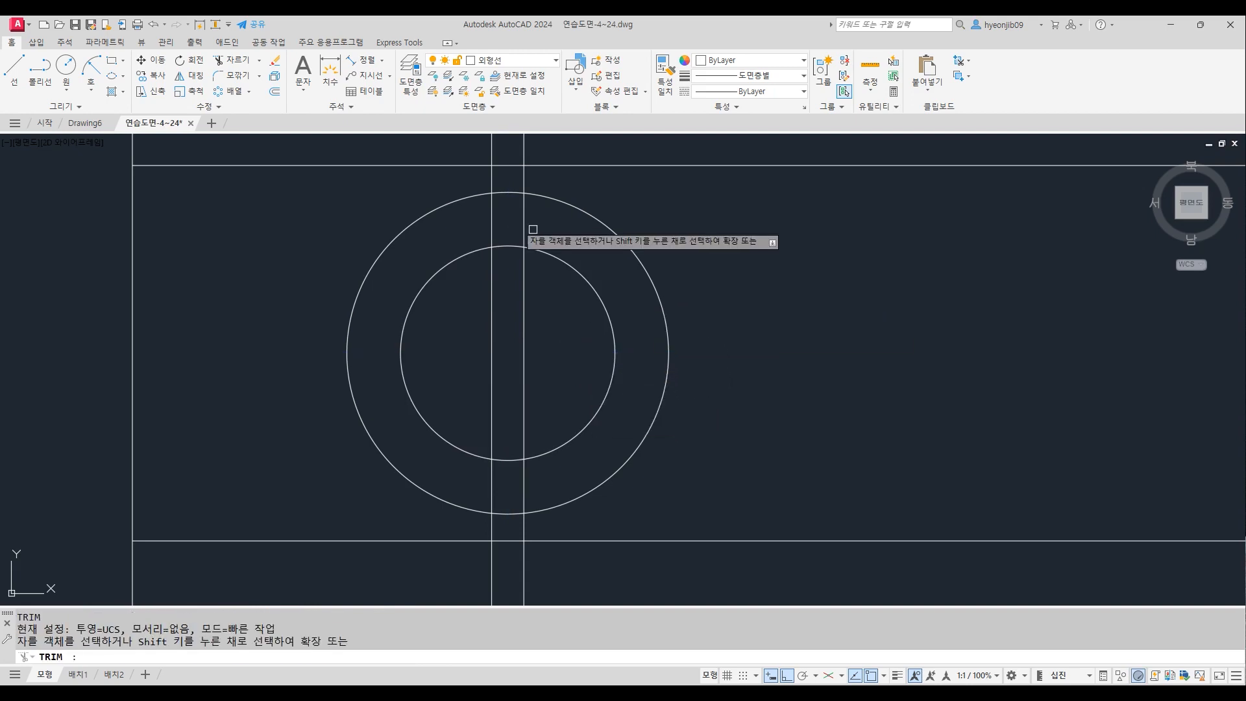
left_click(491, 473)
left_click(524, 477)
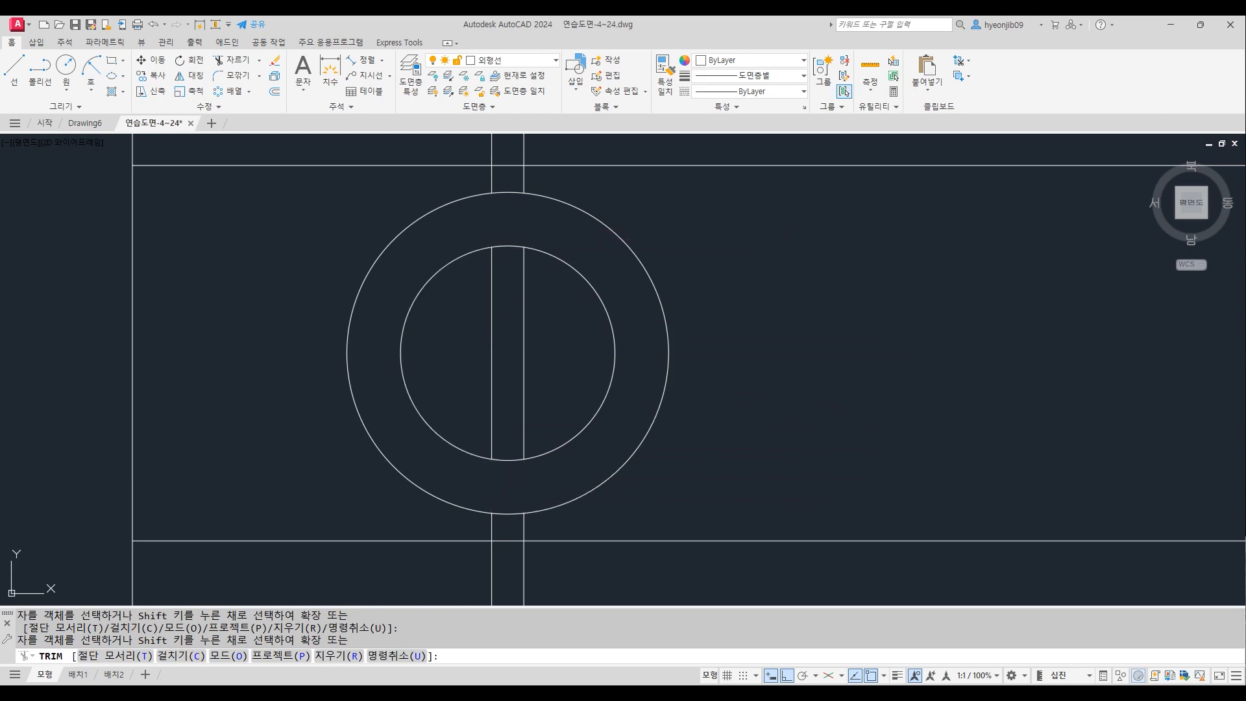
scroll(463, 389, "down", 6)
left_click(472, 304)
left_click(462, 314)
left_click(531, 522)
left_click(445, 508)
key("Delete")
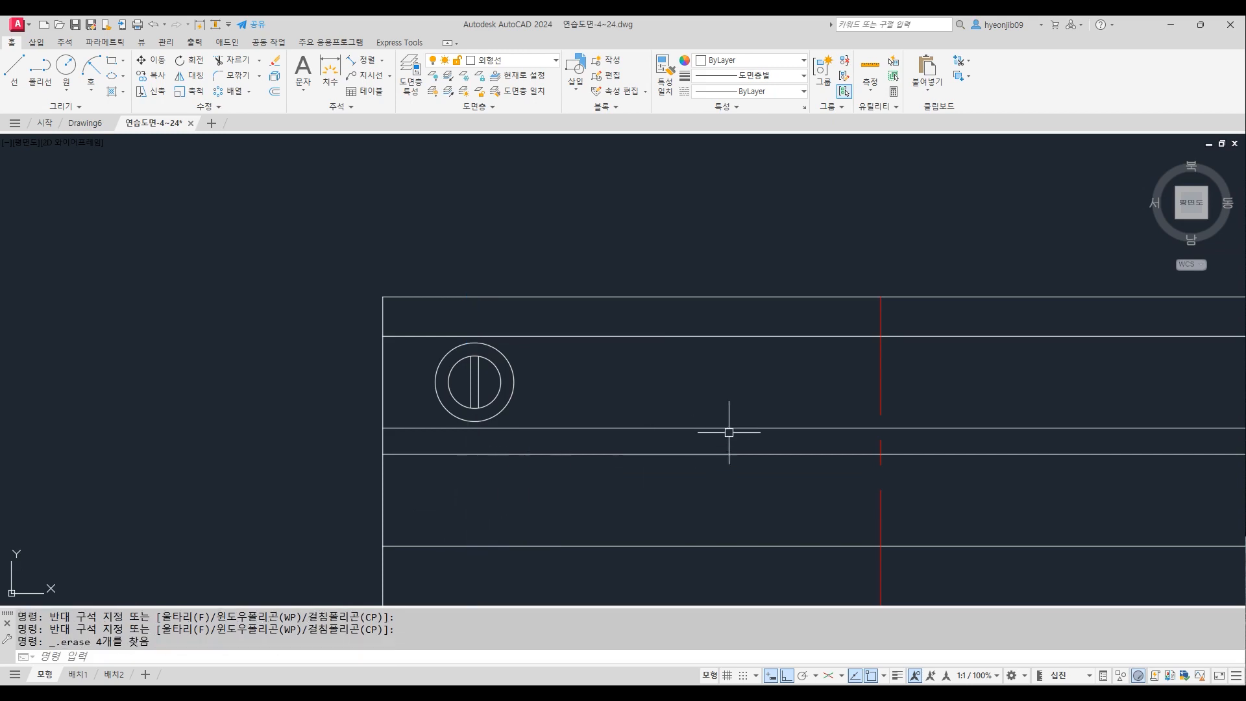
Copy the knob, both circles and the two slot lines, 13 horizontally to the right
type("cp")
key("Return")
left_click(423, 309)
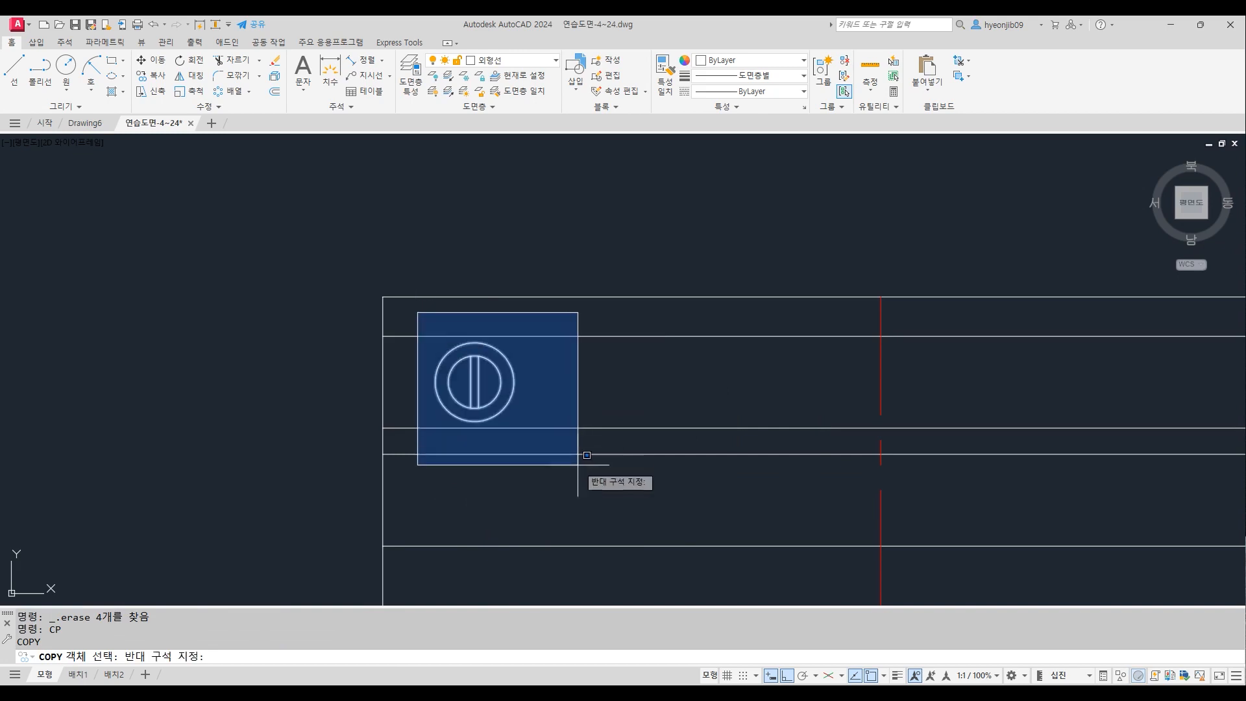
left_click(582, 462)
key("Return")
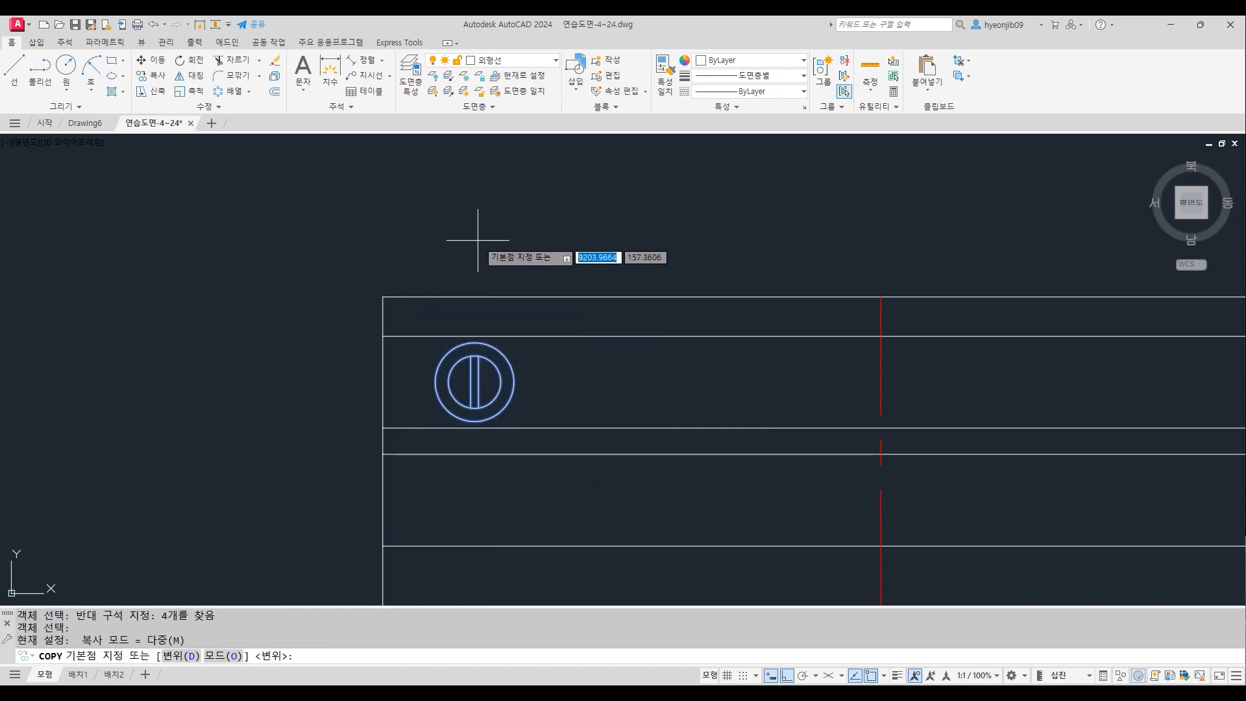
left_click(469, 243)
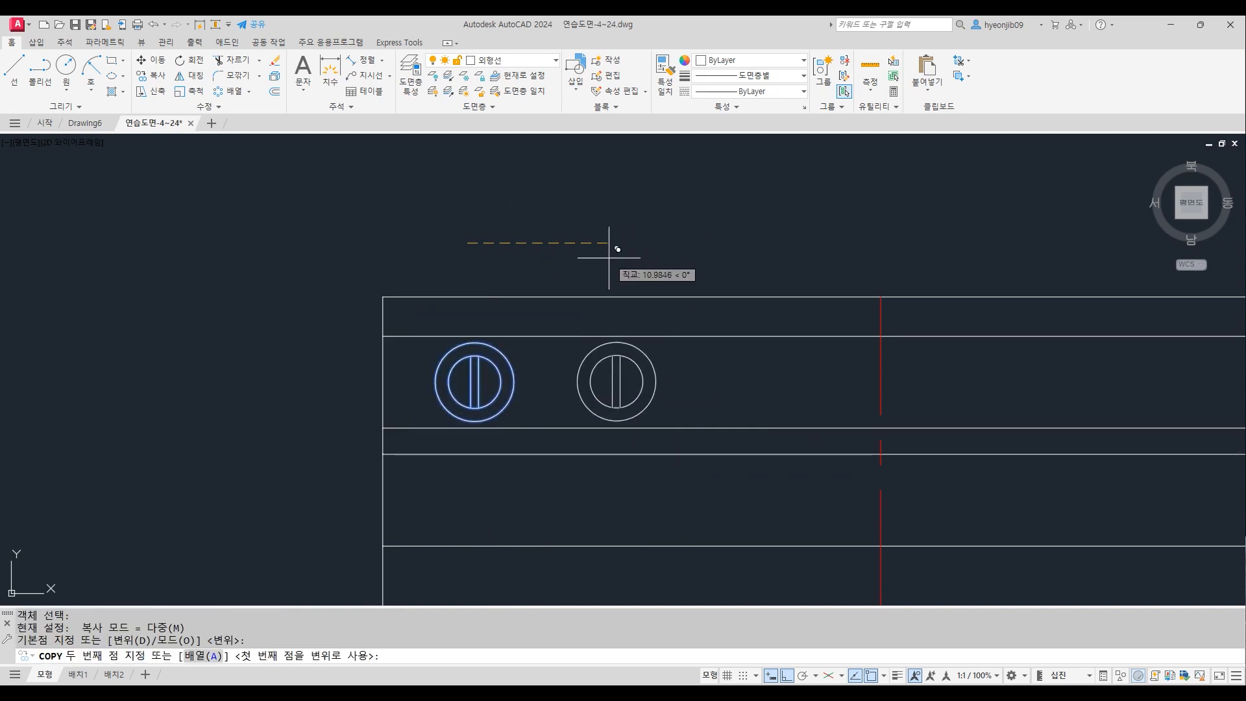
type("13")
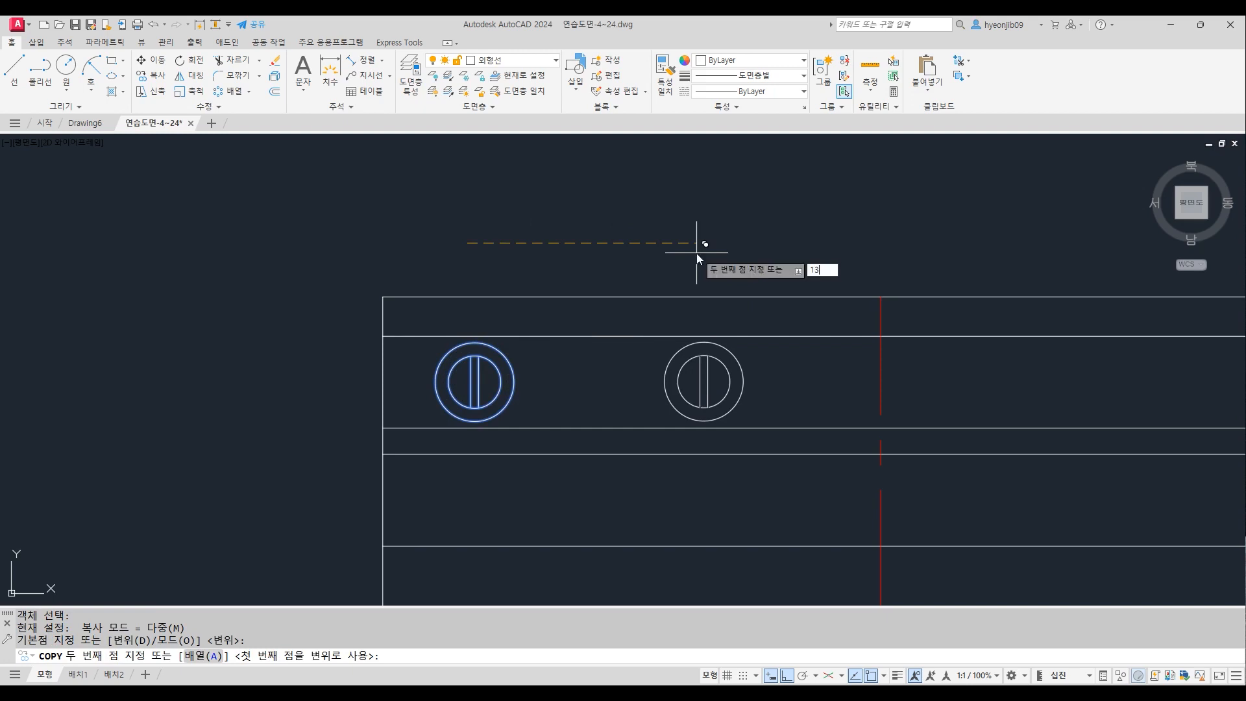
key("Return")
key("Return")
Mirror the two knobs about the red centreline, keeping the originals
scroll(484, 270, "down", 4)
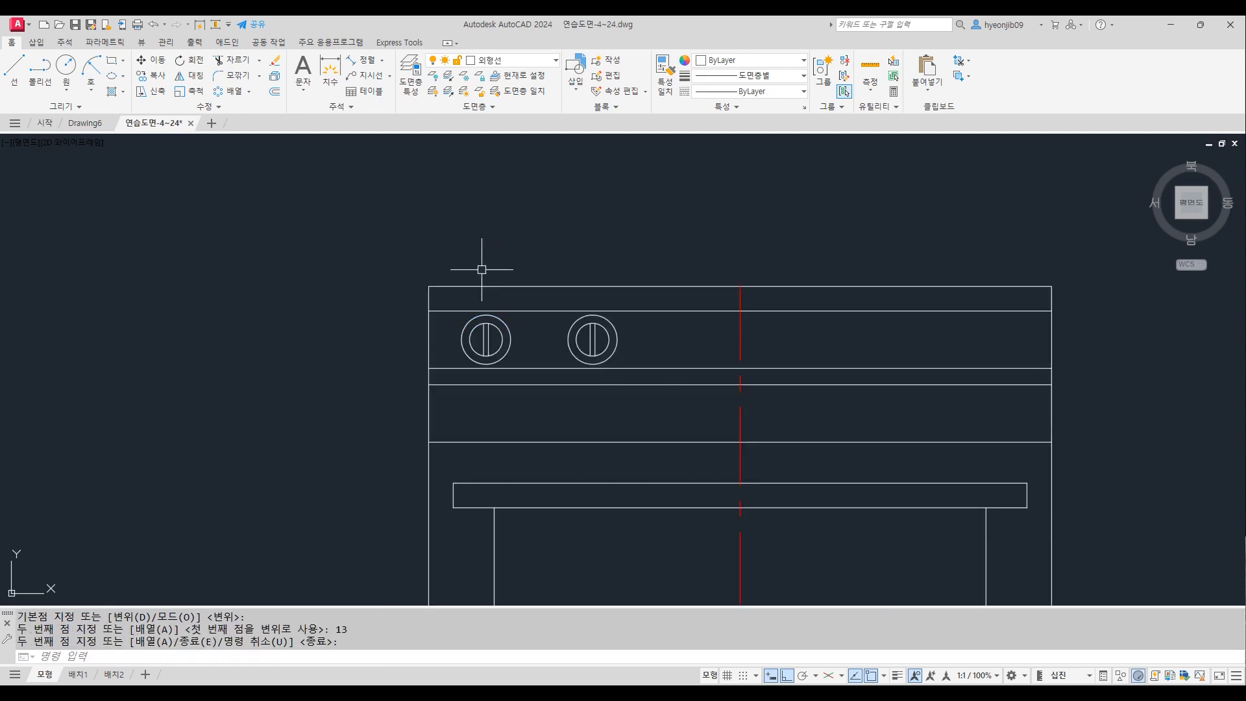
scroll(475, 267, "up", 2)
type("mi")
key("Return")
left_click(451, 258)
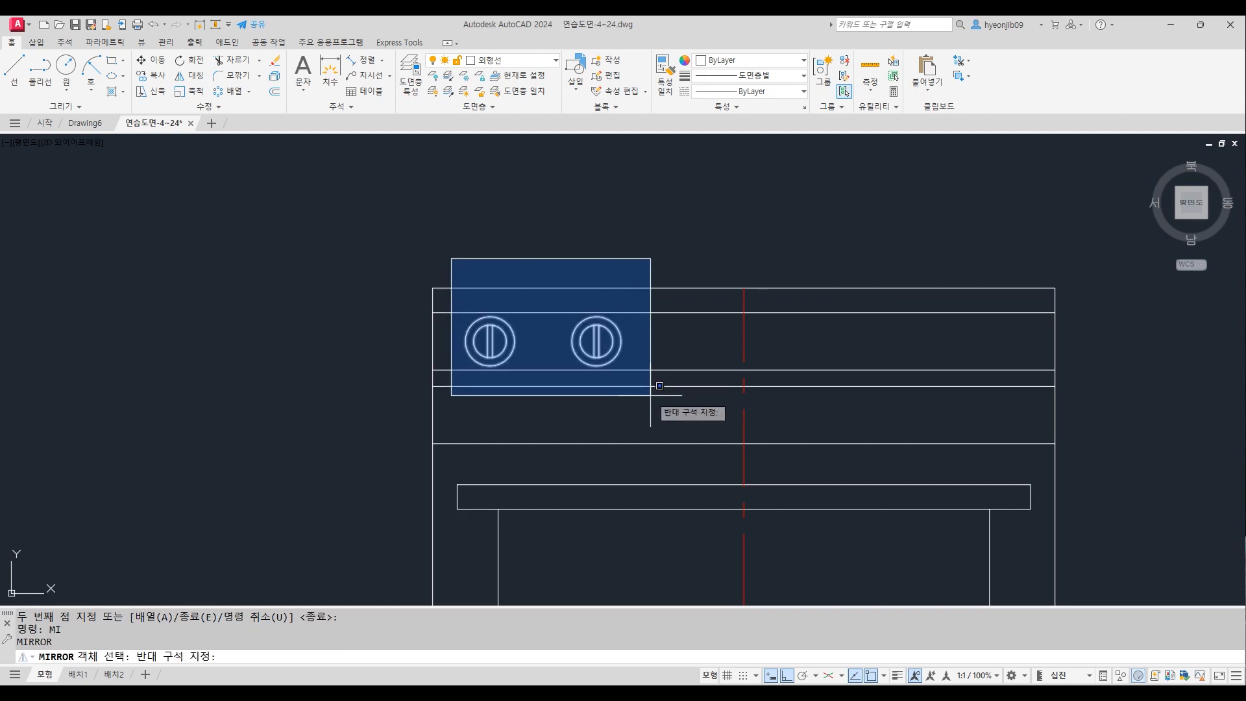
left_click(660, 386)
key("Return")
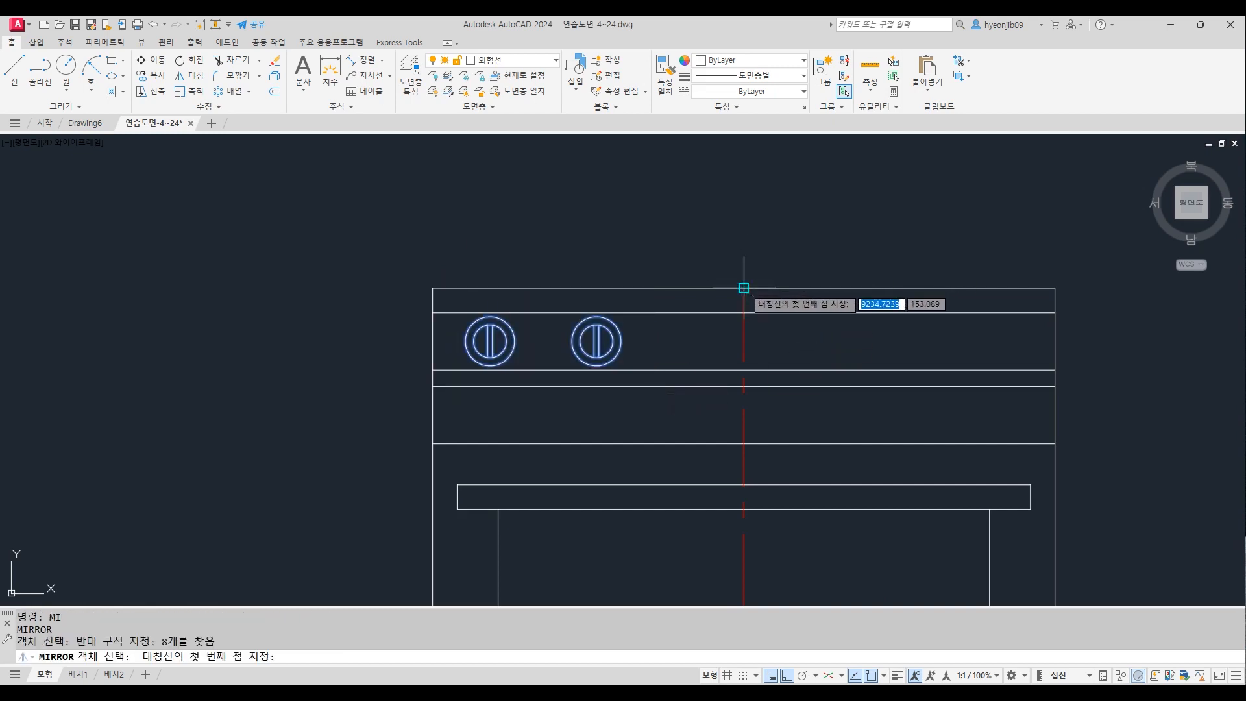
left_click(744, 287)
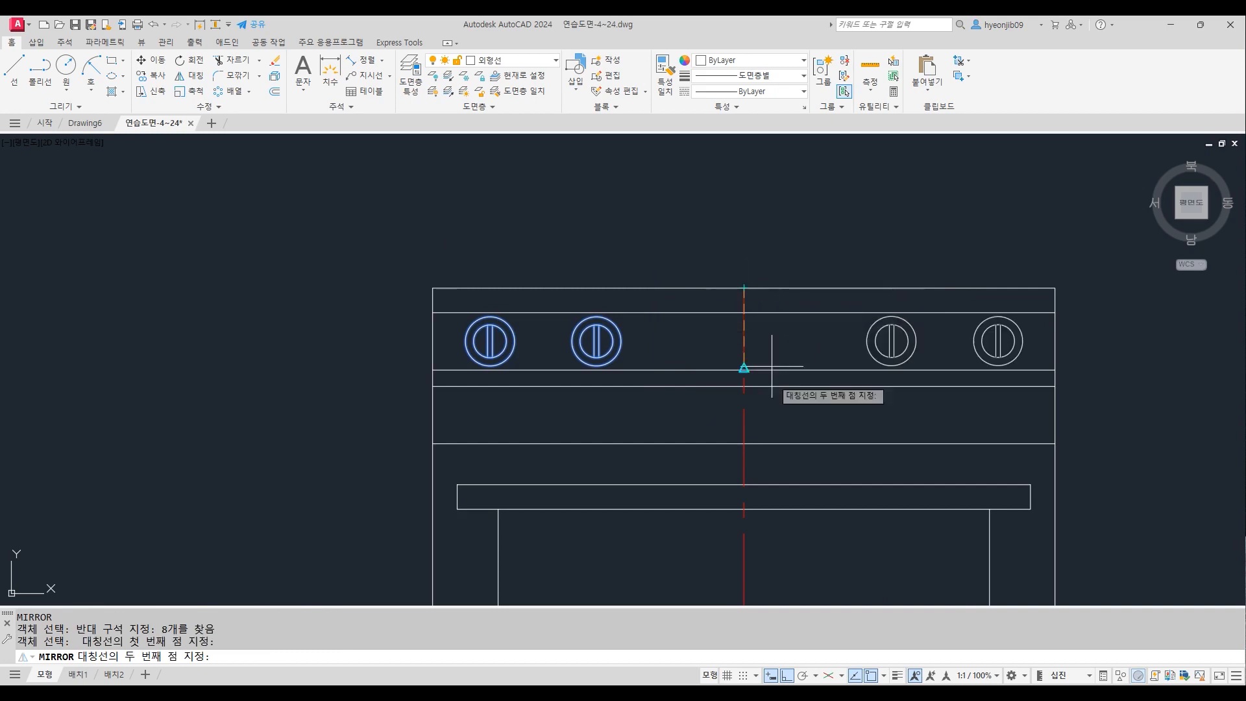
left_click(742, 441)
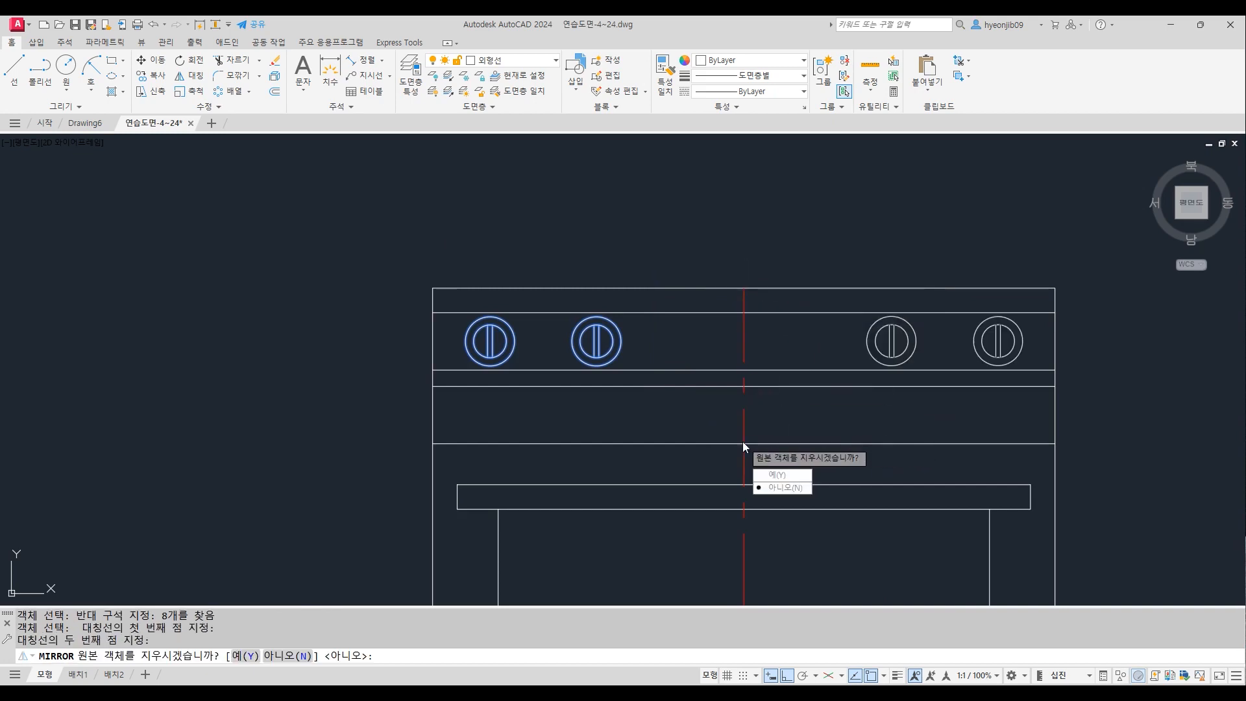
key("Return")
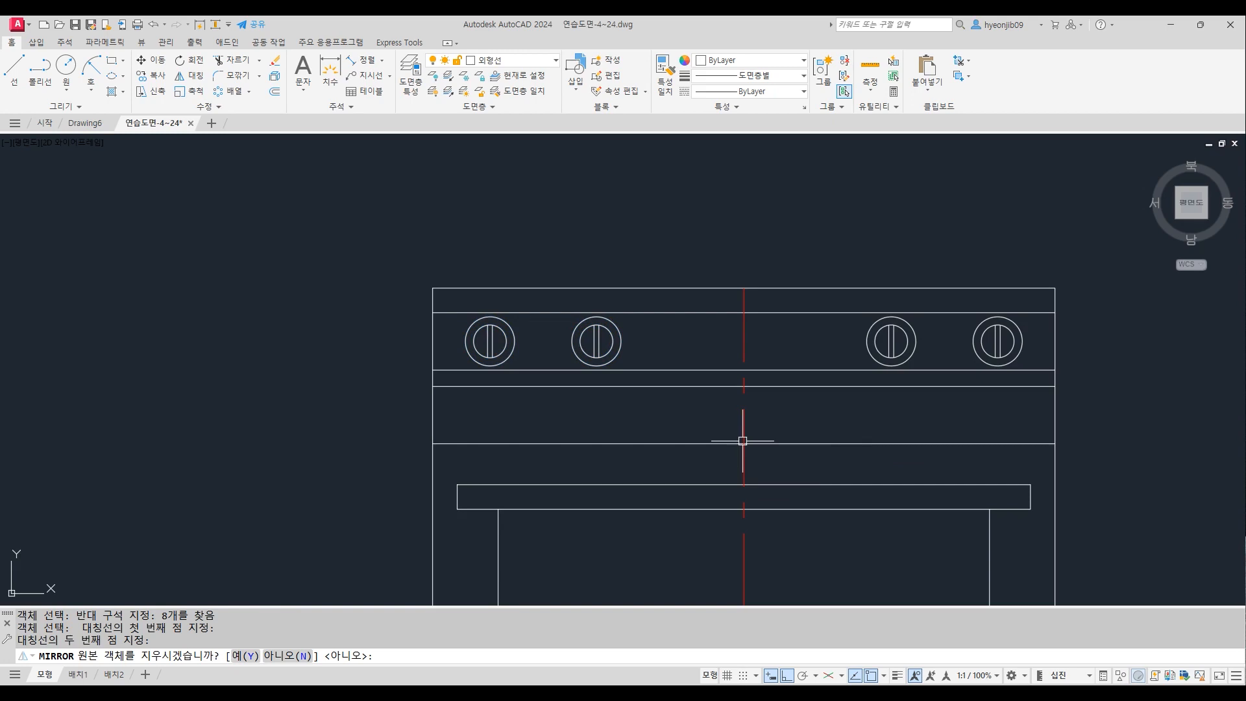
Draw two concentric circles with radii 21 and 18 in the empty area to the right of the oven figure
scroll(419, 208, "down", 4)
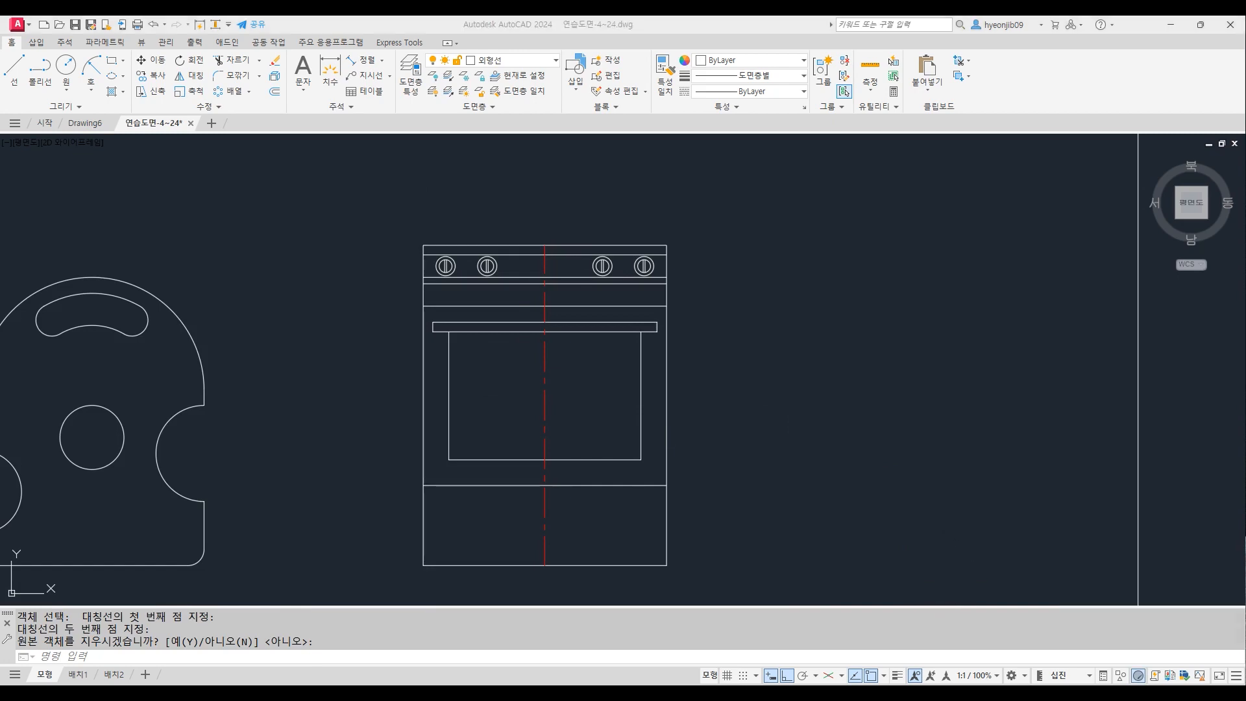
left_click(905, 355)
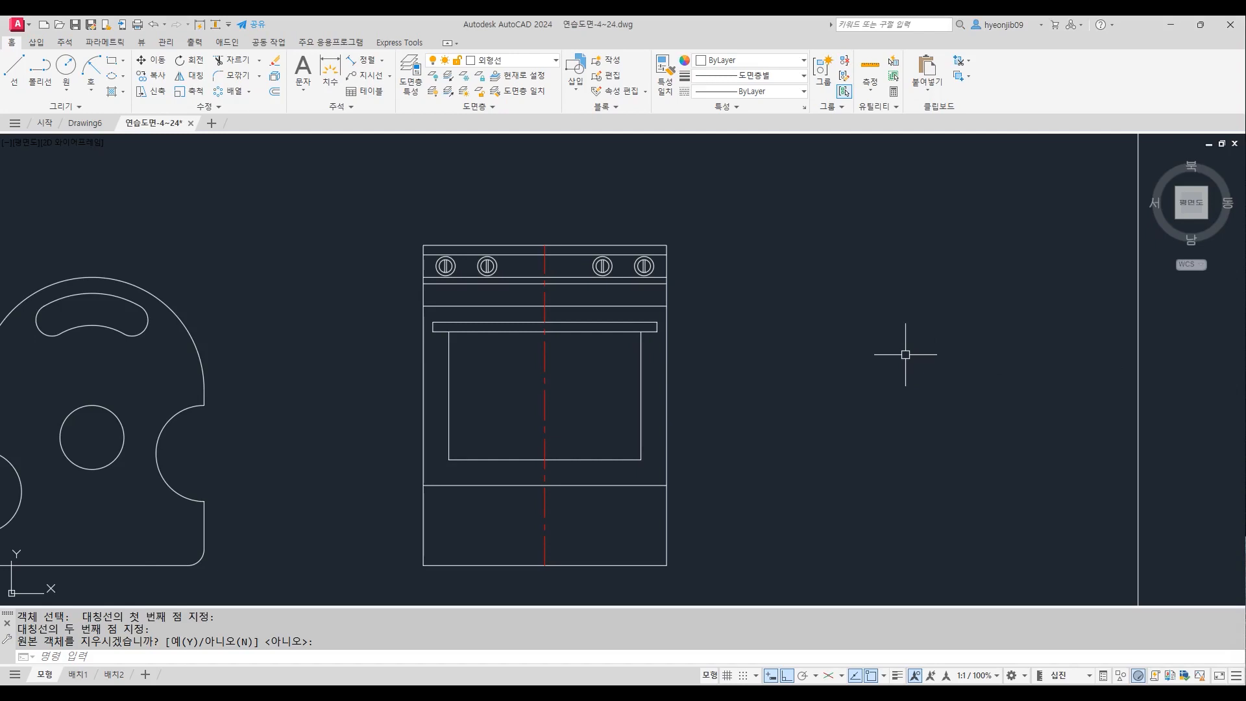
key("Return")
type("c")
key("Return")
left_click(854, 413)
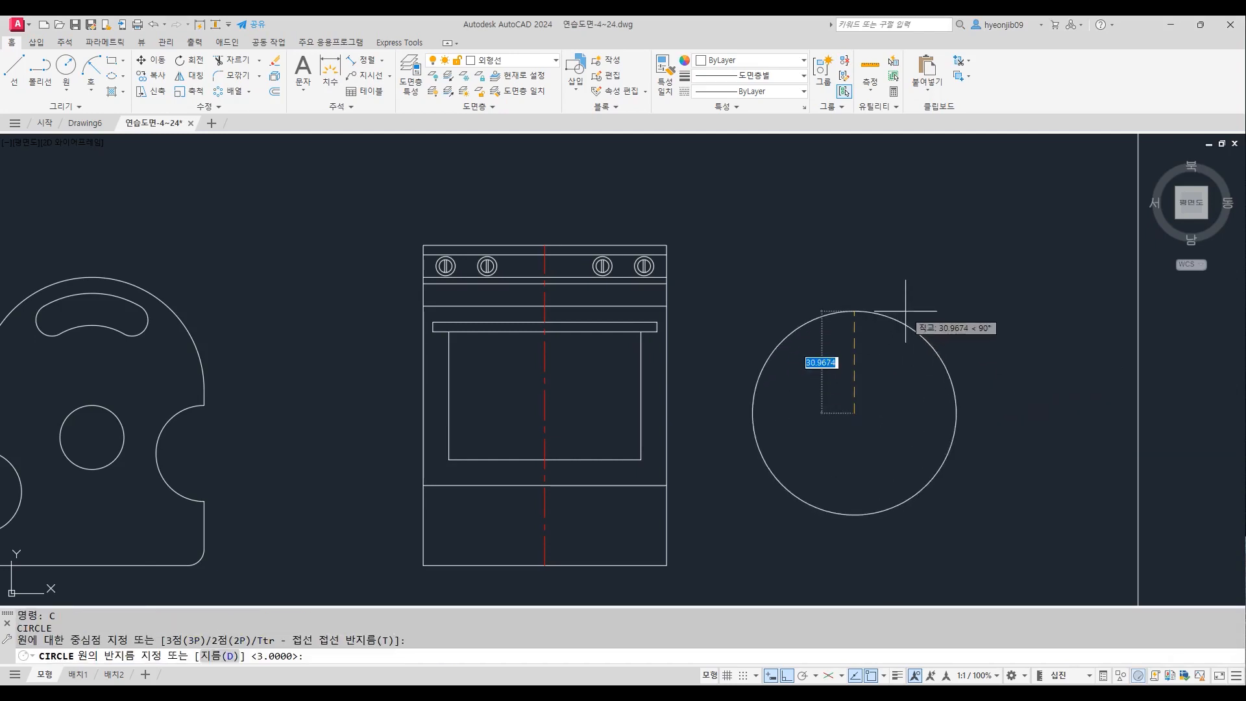
type("21")
key("Return")
key("Return")
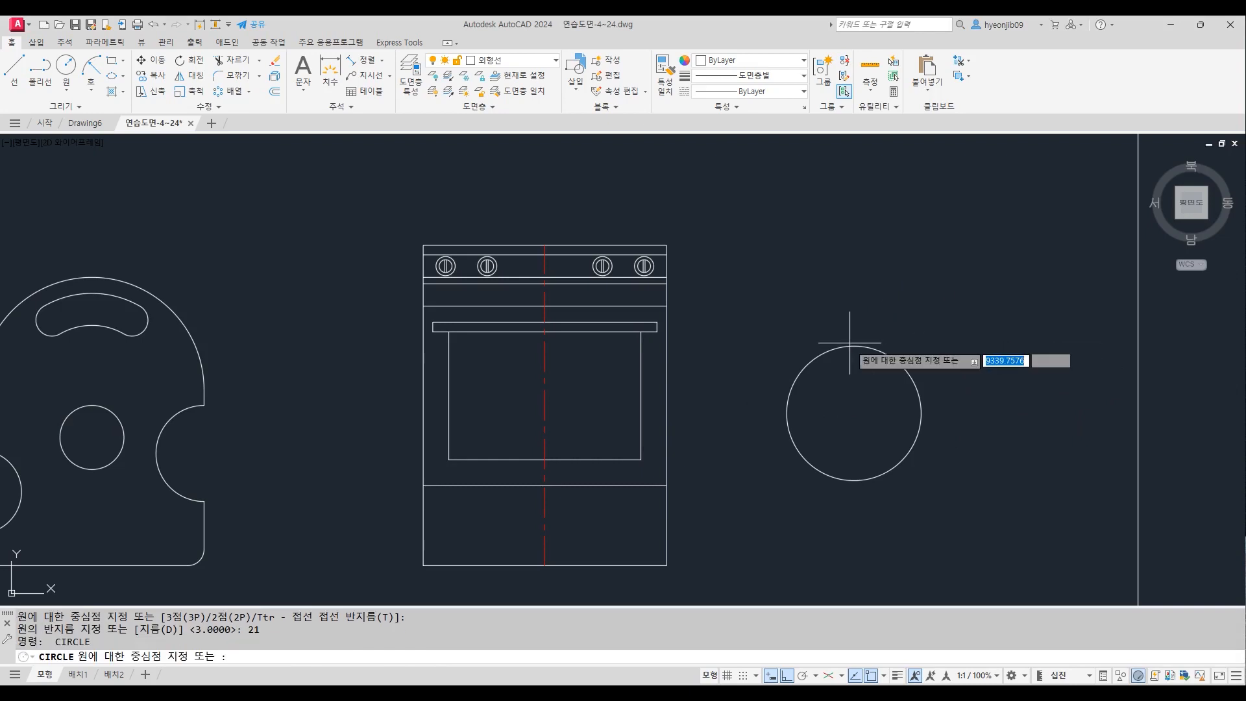
left_click(854, 417)
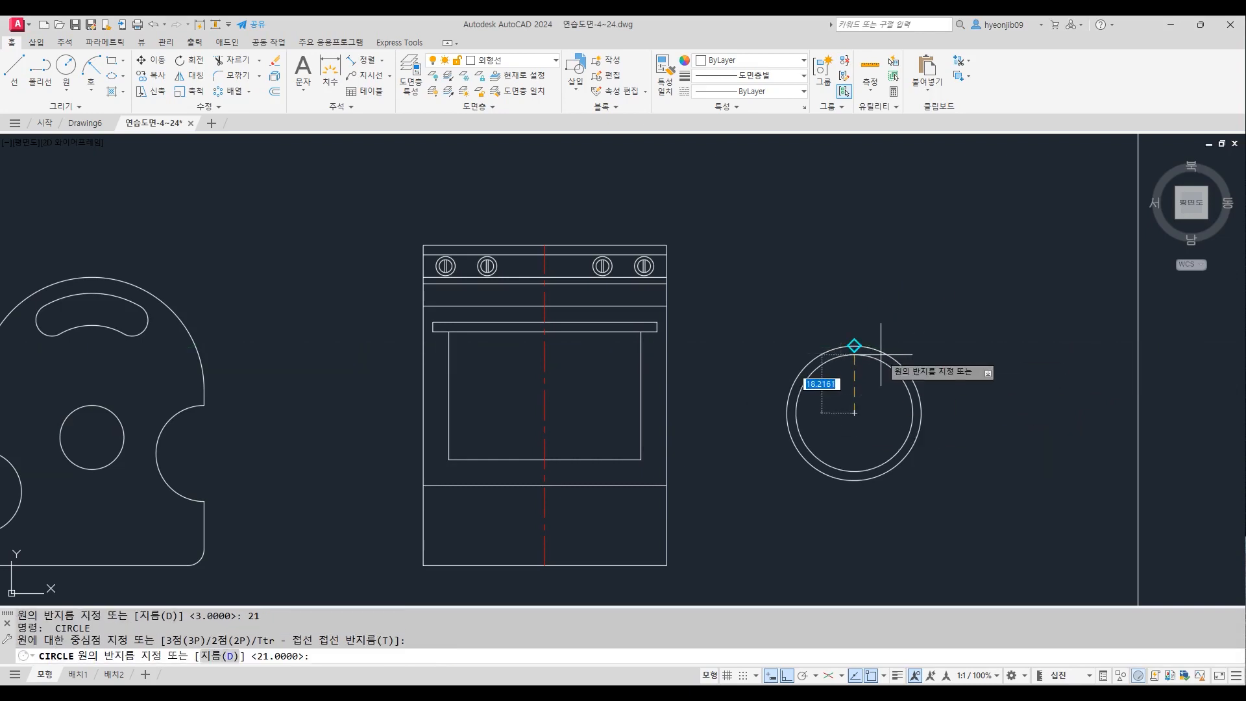
type("18")
key("Return")
Draw a horizontal line across the outer circle from its left quadrant to its right quadrant
scroll(868, 397, "up", 2)
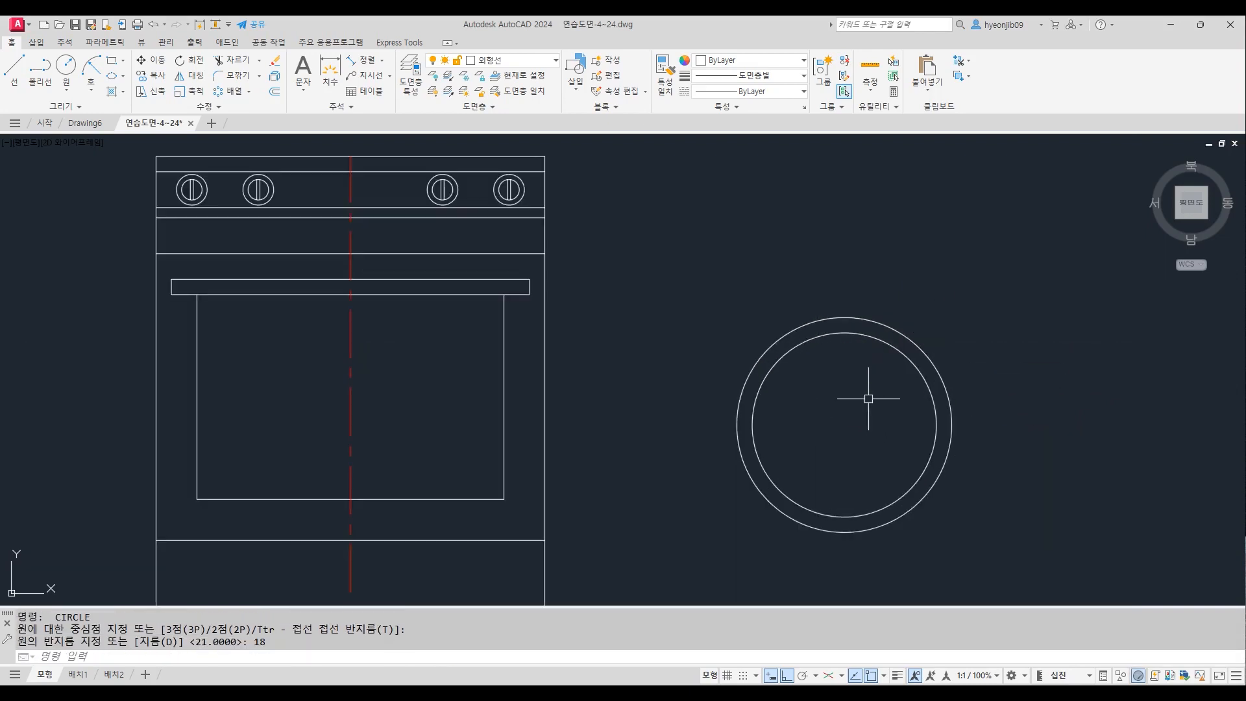
type("l")
key("Return")
left_click(737, 424)
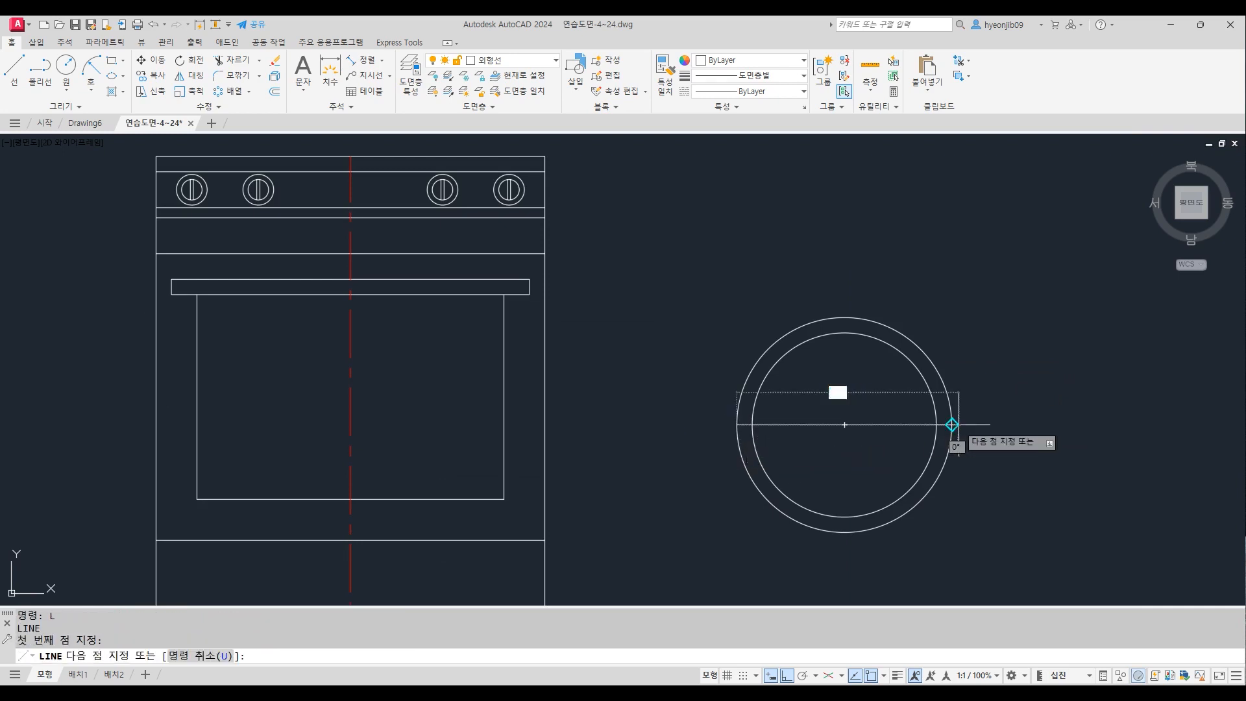
left_click(946, 424)
key("Return")
Draw a vertical line from the circles' centre up to the top quadrant of the outer circle
type("l")
key("Return")
left_click(844, 425)
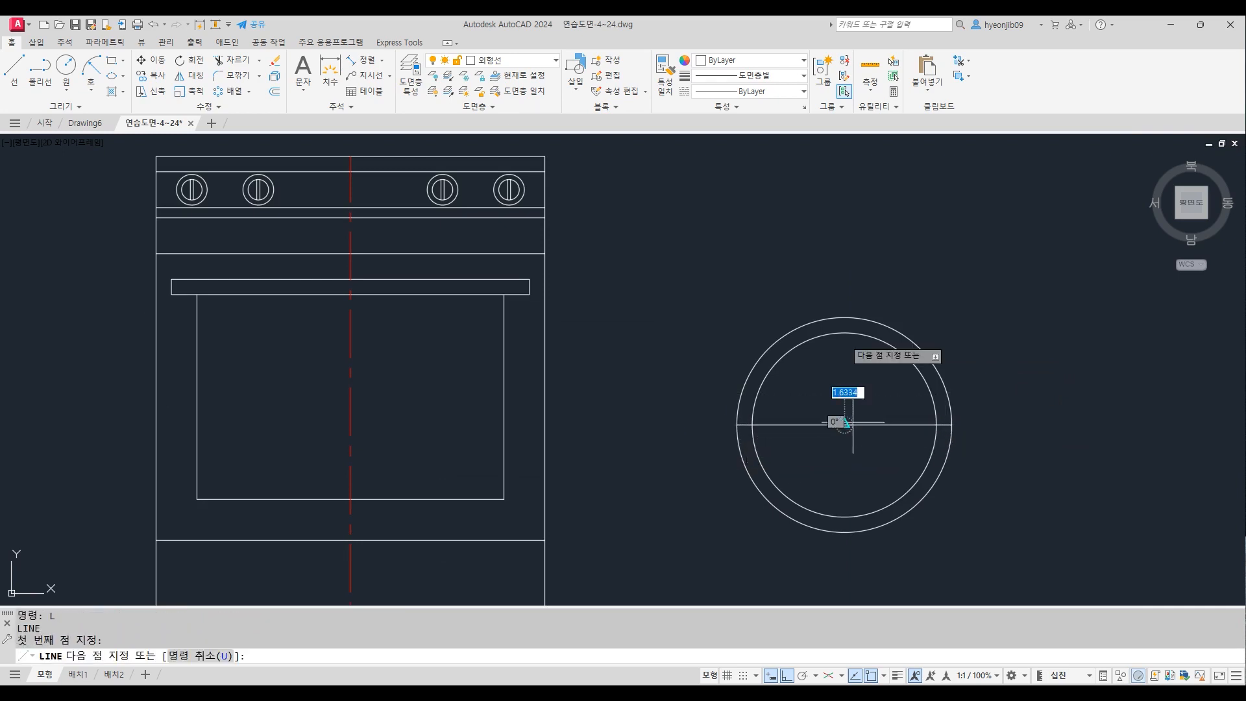
left_click(839, 320)
key("Return")
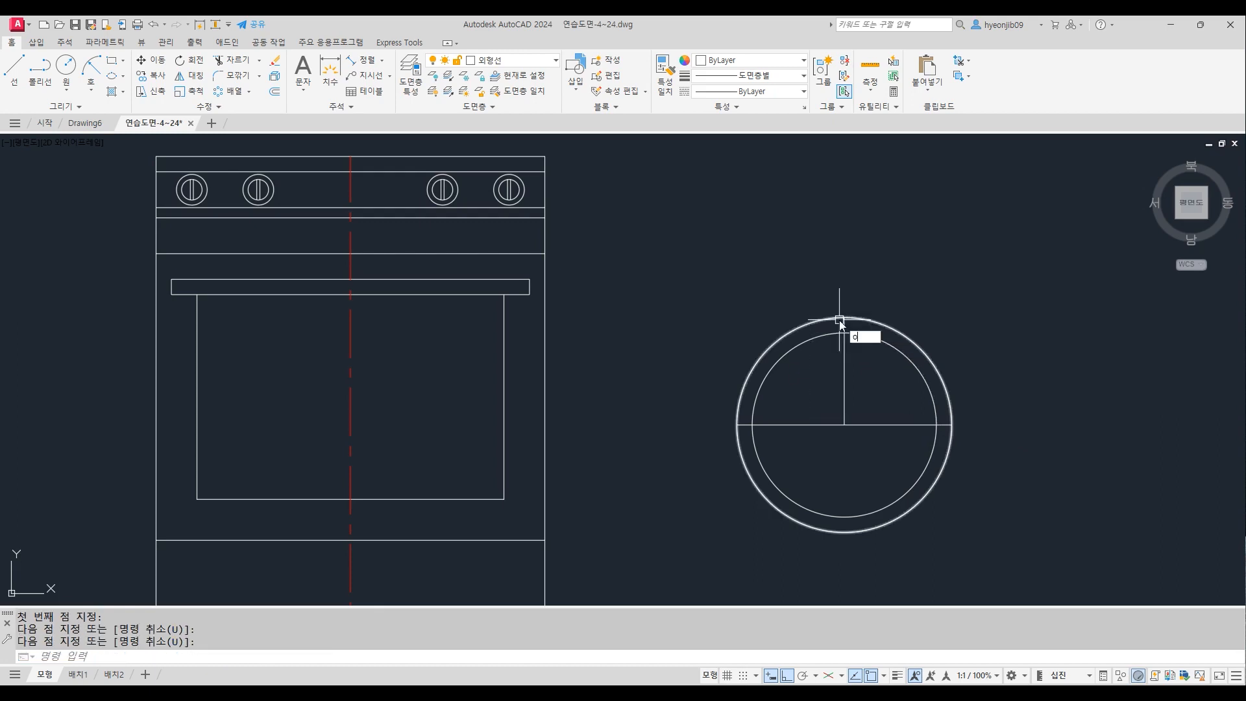
Offset the vertical line by 2 to both its right and left sides
type("o")
key("Return")
type("2")
key("Return")
left_click(843, 391)
left_click(866, 388)
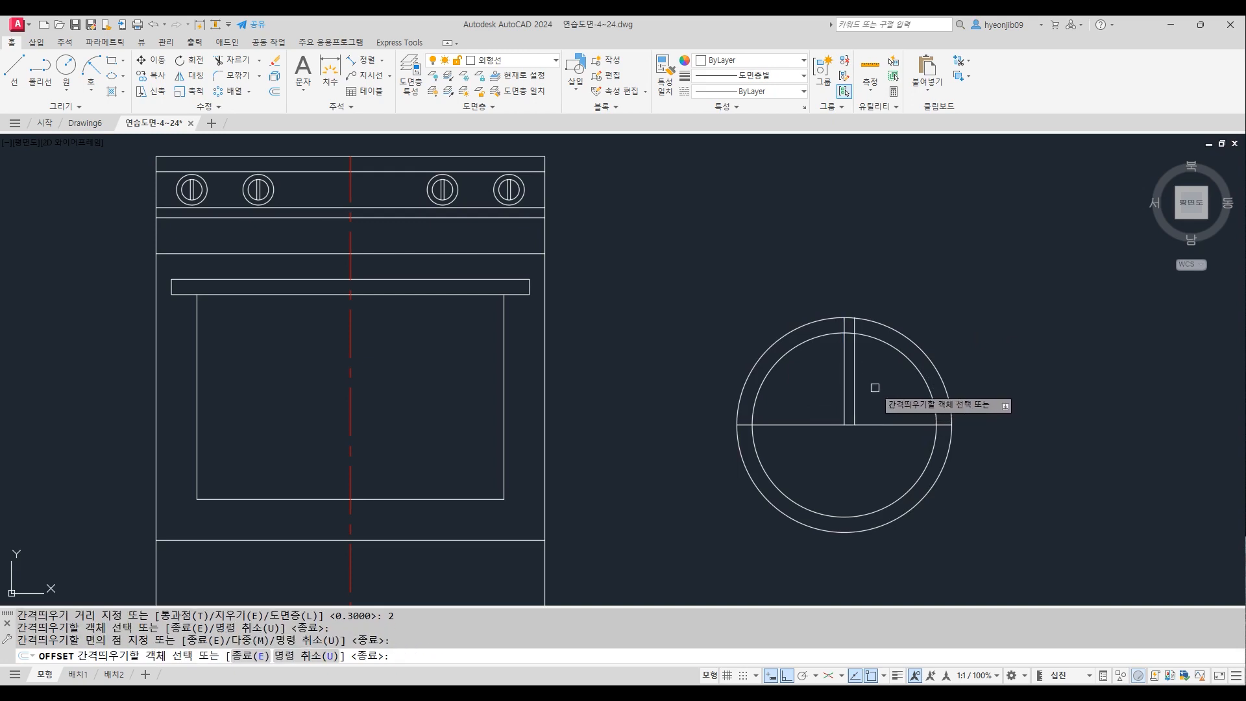
left_click(843, 398)
left_click(815, 397)
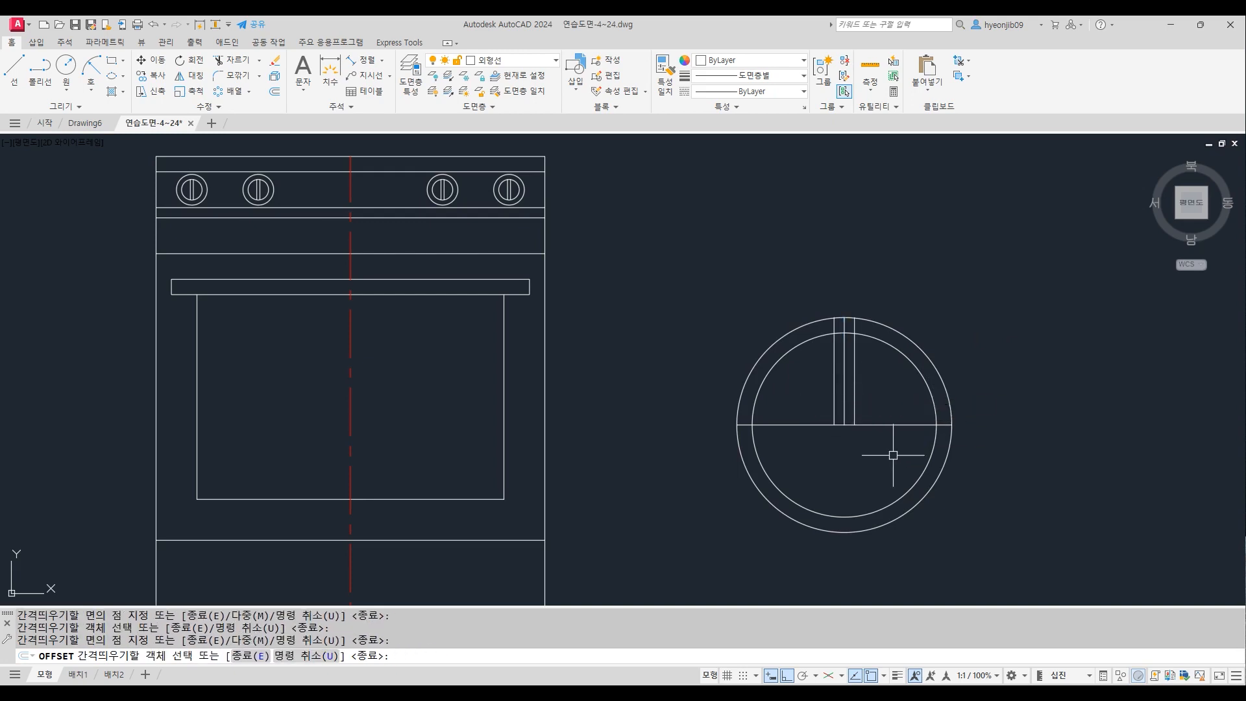
key("Return")
Extend the central vertical line down to the outer circle and trim away its portion above the horizontal line
type("ㅌx")
key("Return")
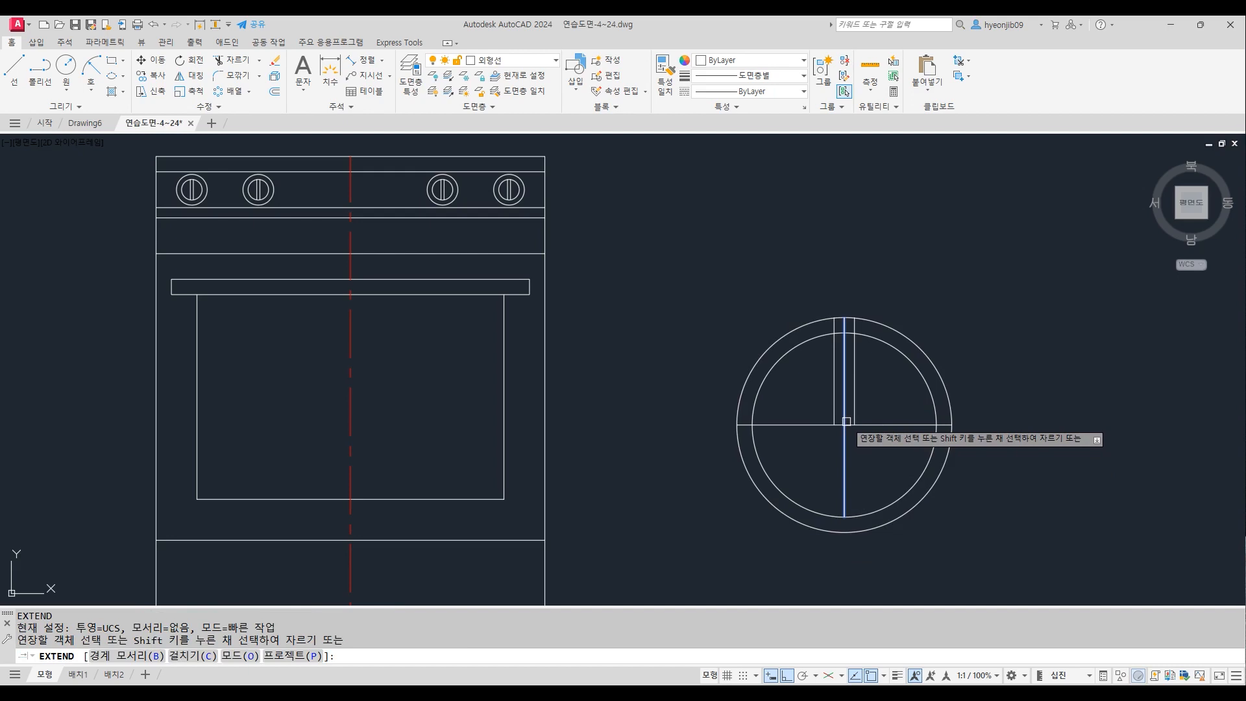
left_click(845, 420)
left_click(841, 477)
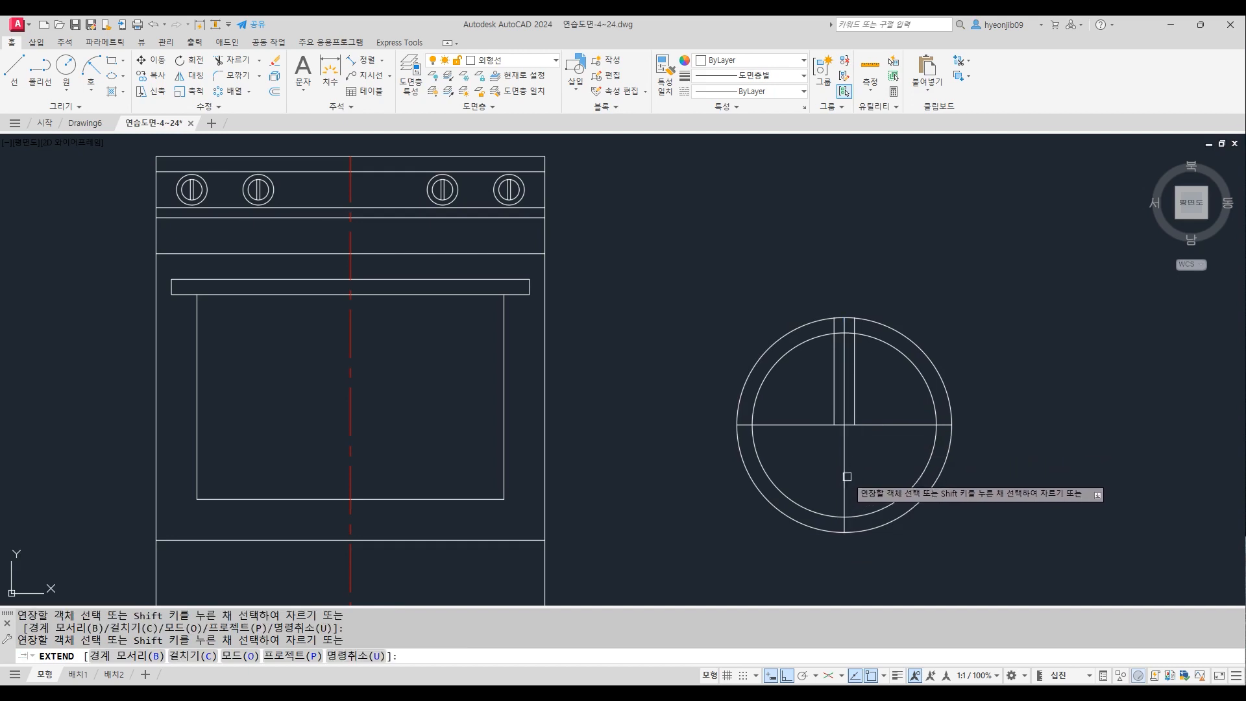
scroll(843, 361, "up", 2)
left_click(845, 302, "shift")
left_click(843, 338, "shift")
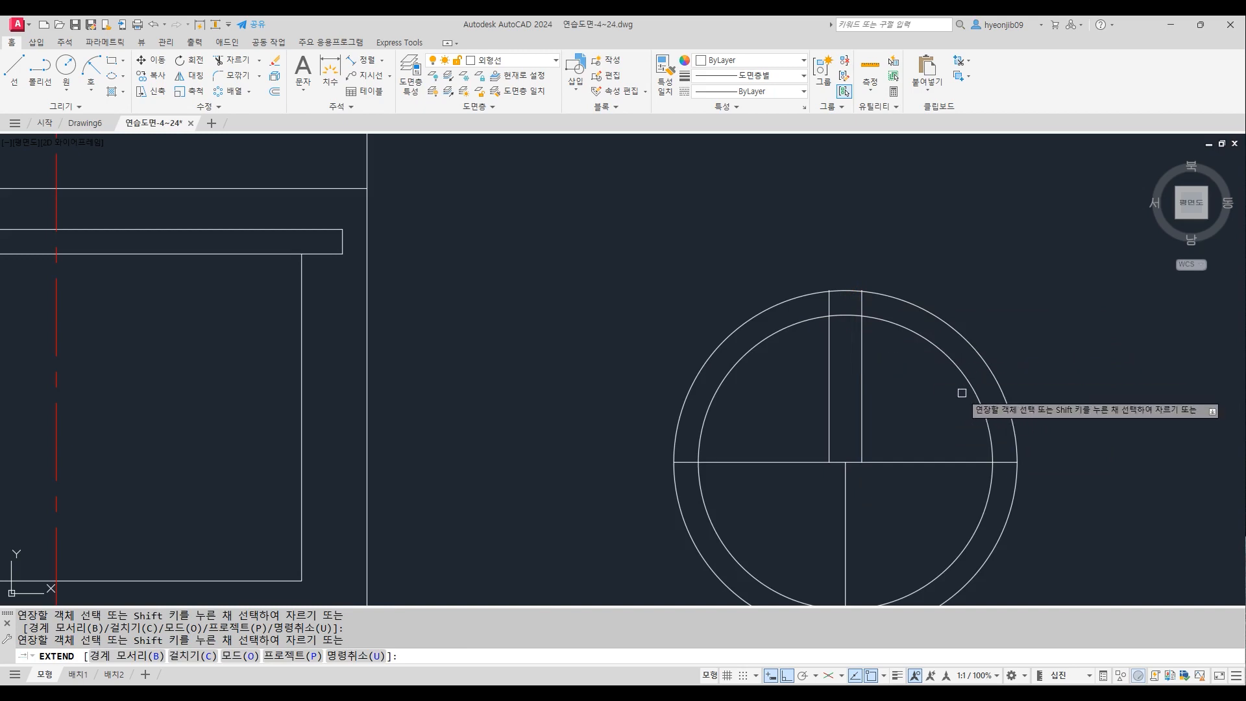
key("Return")
Trim the ends of the two offset lines that protrude above the outer circle
scroll(854, 286, "up", 5)
scroll(871, 325, "up", 2)
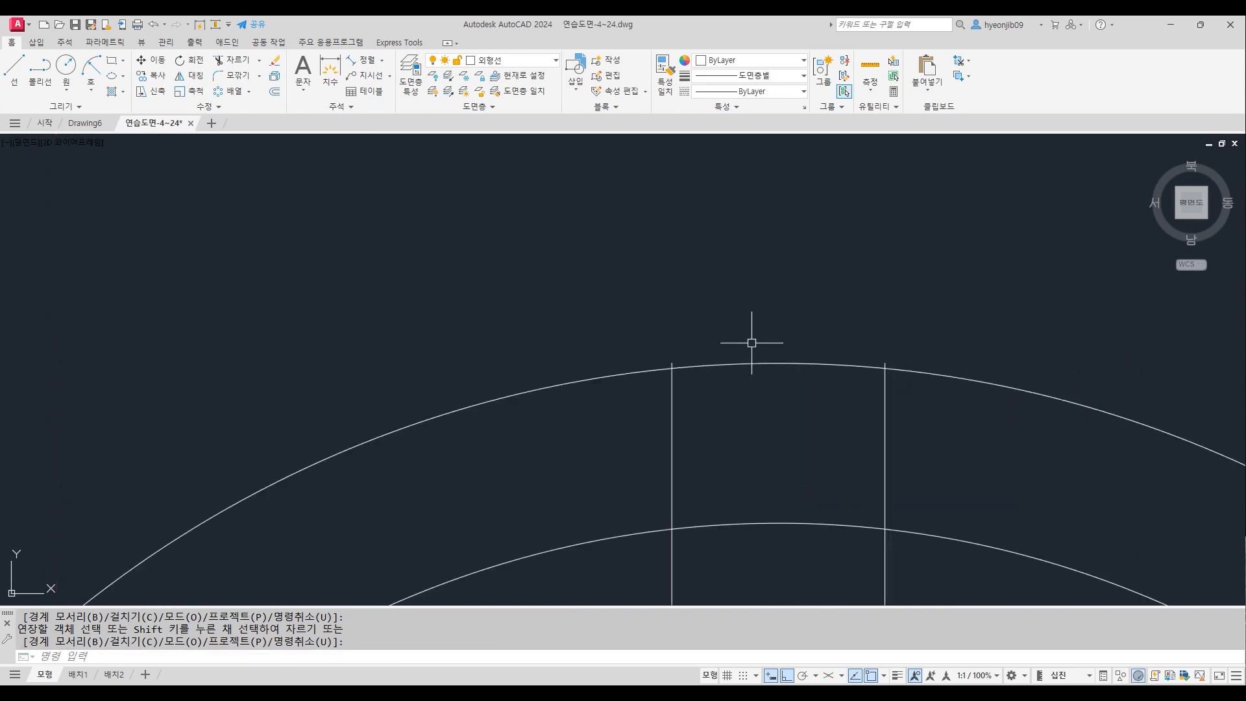
scroll(751, 343, "up", 2)
type("tr")
key("Return")
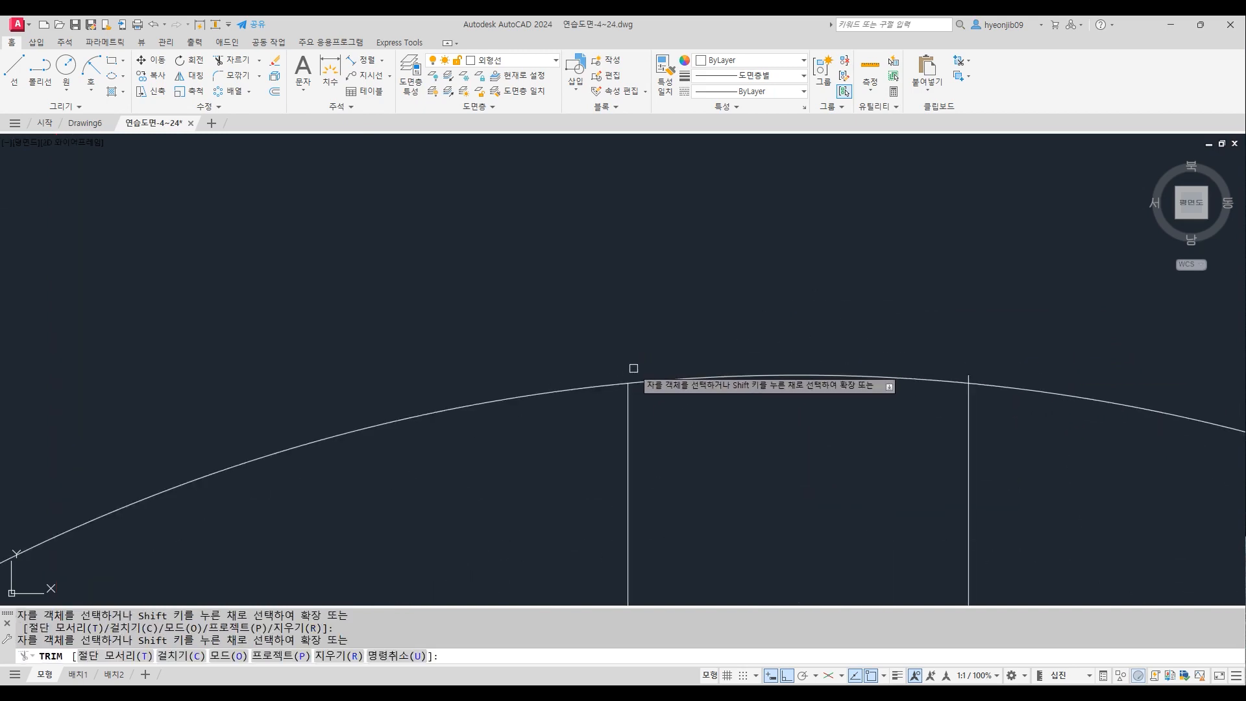
left_click(969, 379)
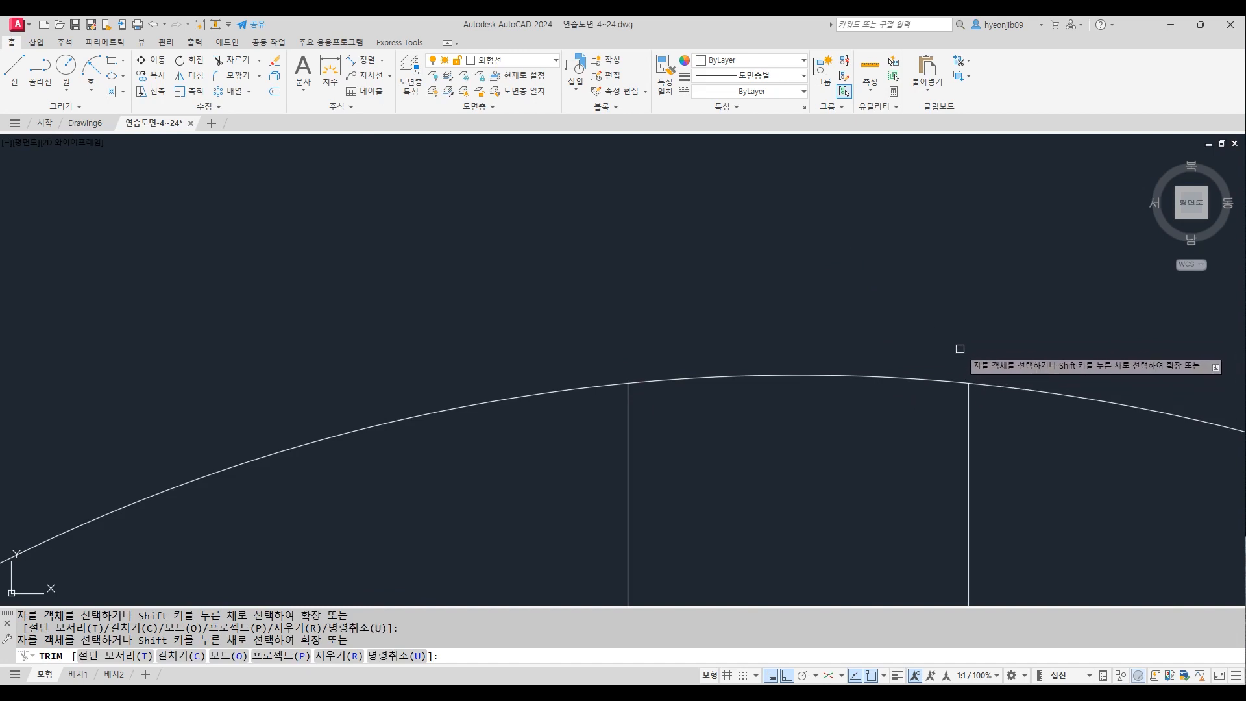
key("Return")
Trim the inner circle's arc between the two offset vertical lines
scroll(695, 286, "down", 8)
type("t")
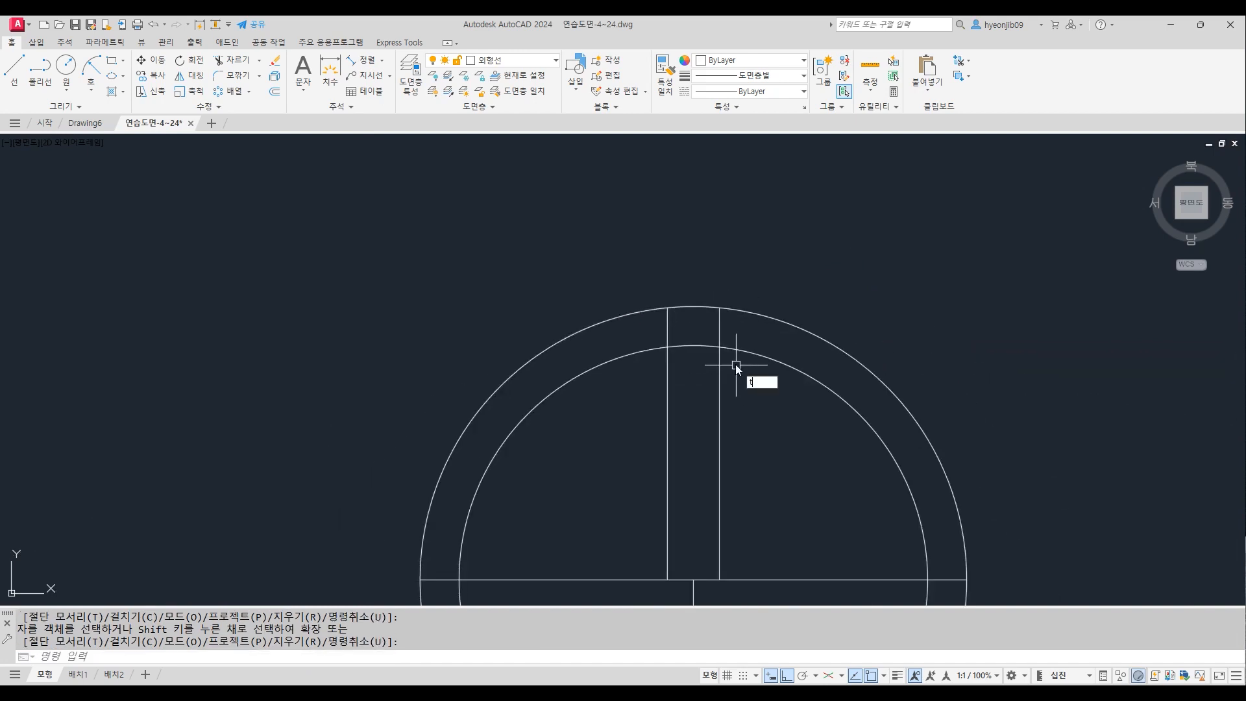
type("r")
key("Return")
scroll(754, 290, "down", 2)
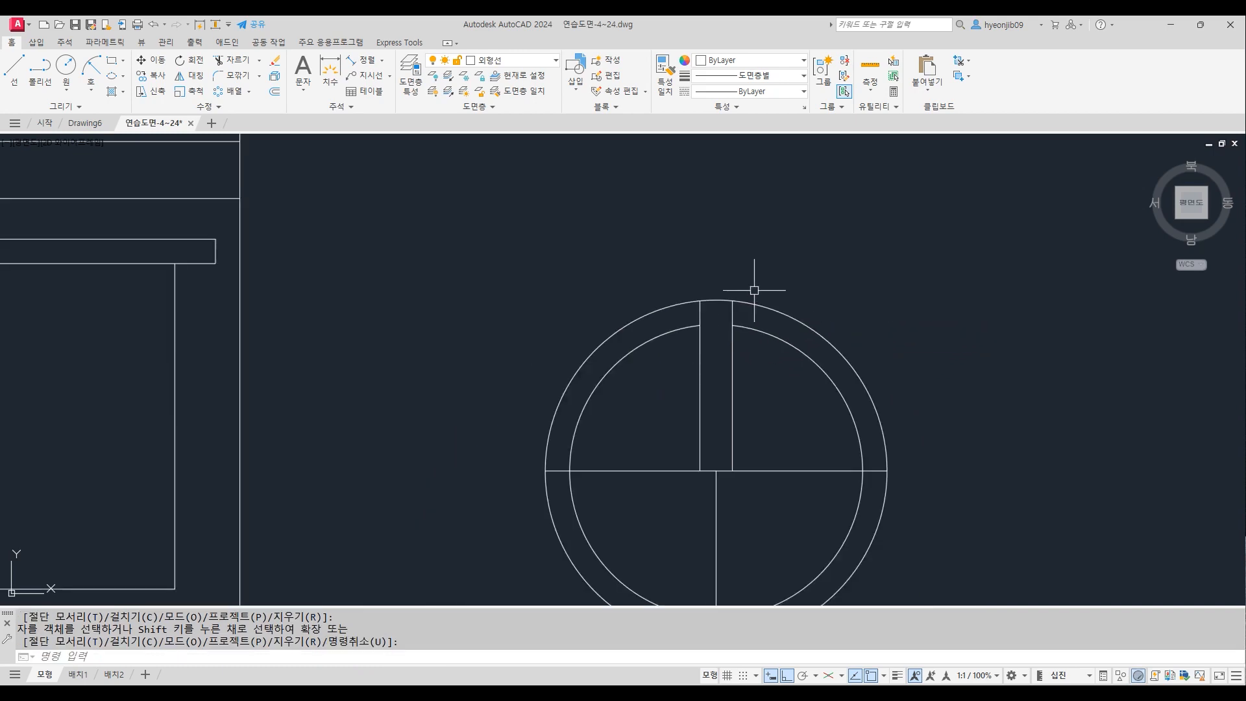
Fill the strip between the two vertical lines with a solid white hatch at transparency 30
middle_click_drag(889, 300, 918, 245)
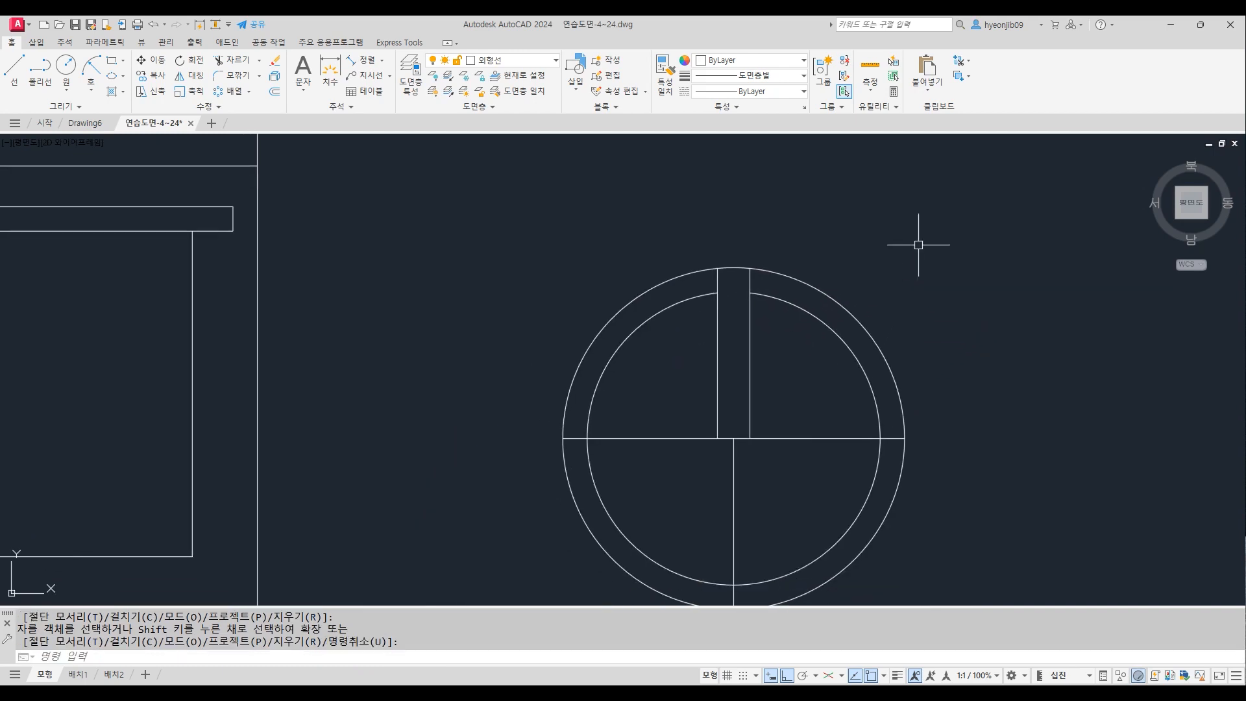
middle_click_drag(817, 421, 793, 399)
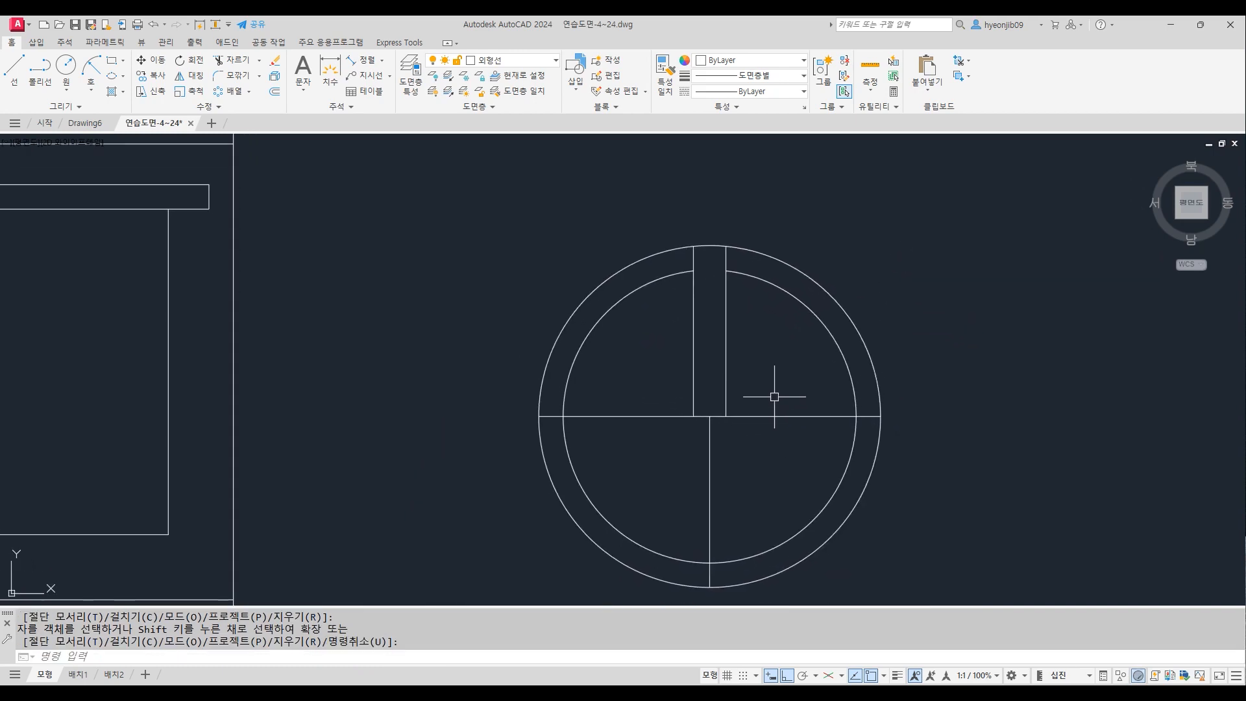
left_click(123, 96)
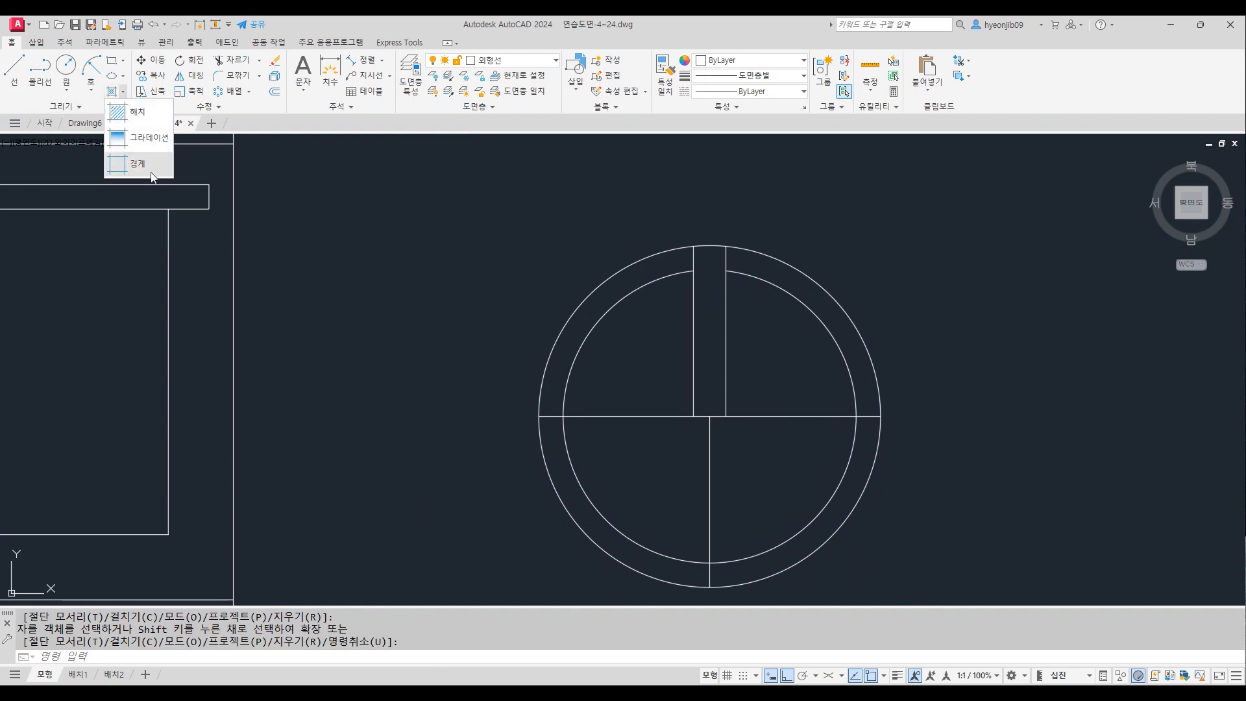
left_click(125, 125)
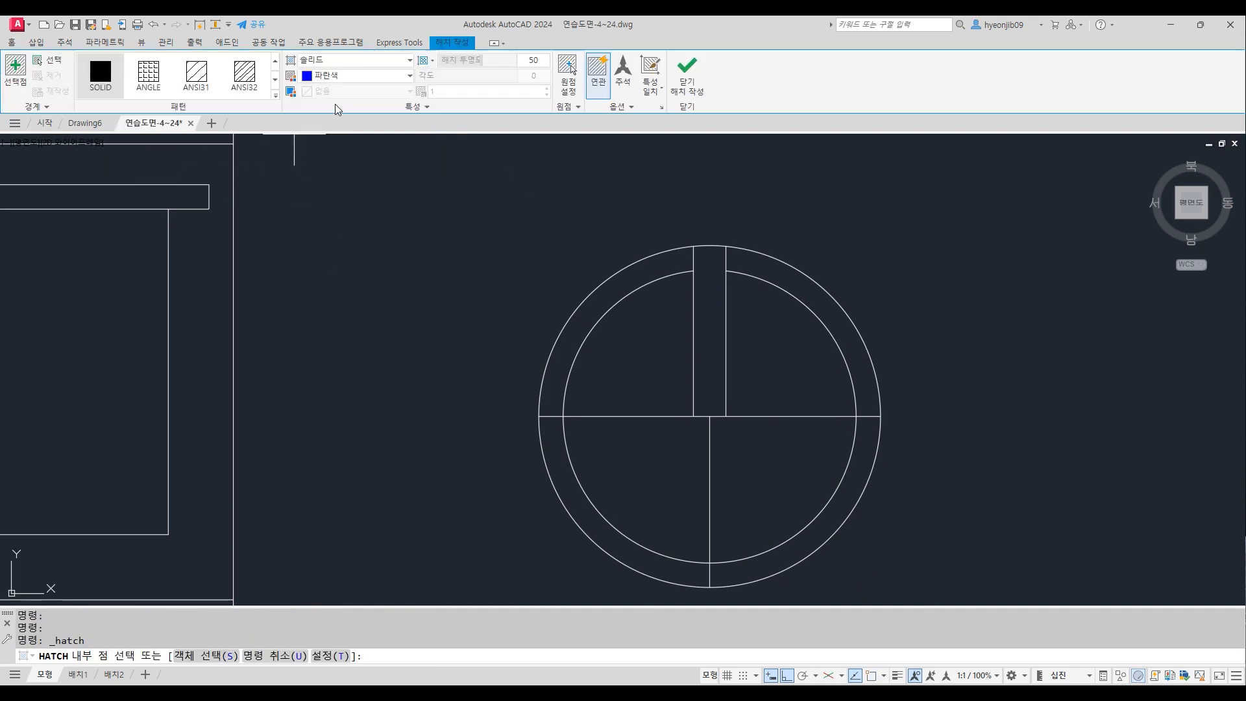
left_click(351, 76)
left_click(384, 217)
type("30")
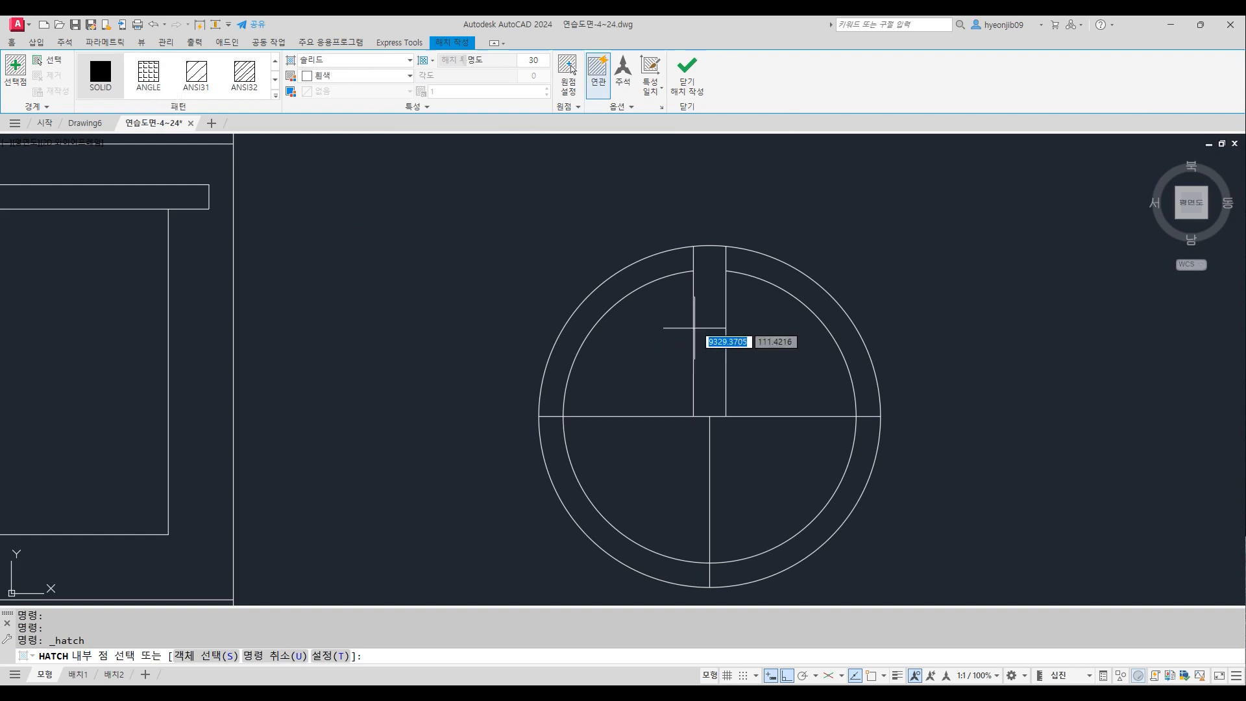
left_click(713, 293)
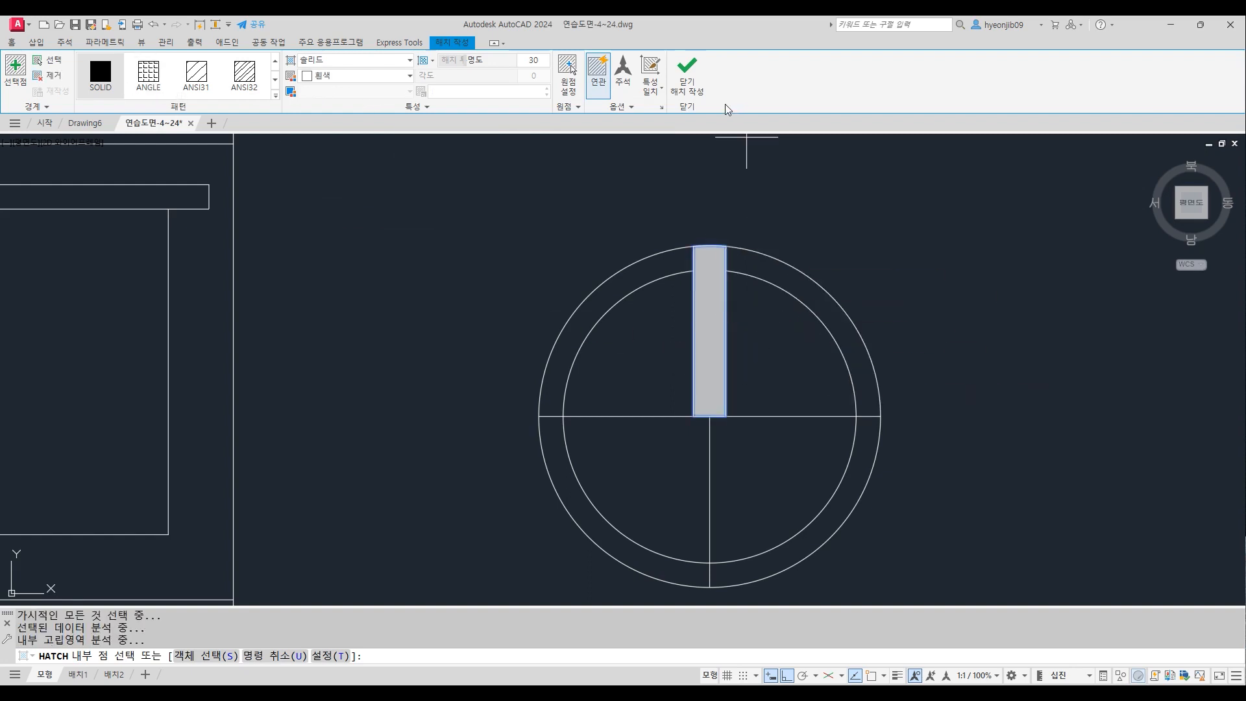
left_click(687, 73)
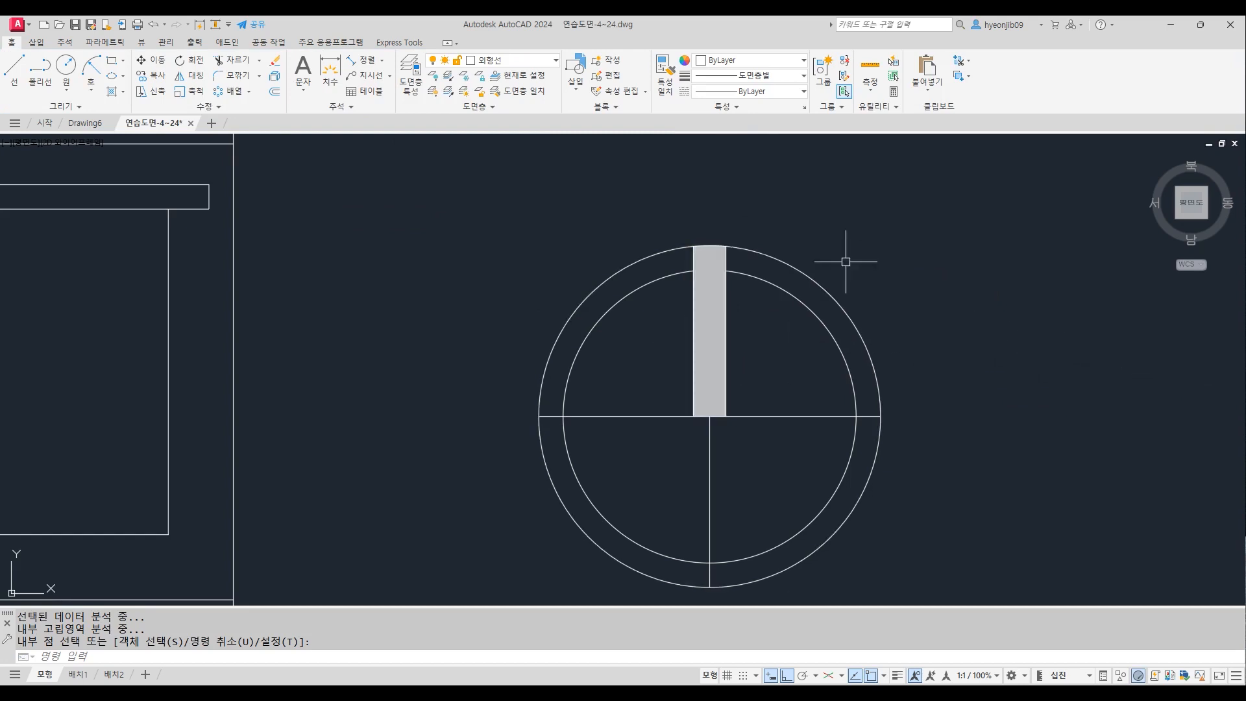
Make Standard the current text style and review its settings in the text style dialog
middle_click_drag(877, 221, 849, 269)
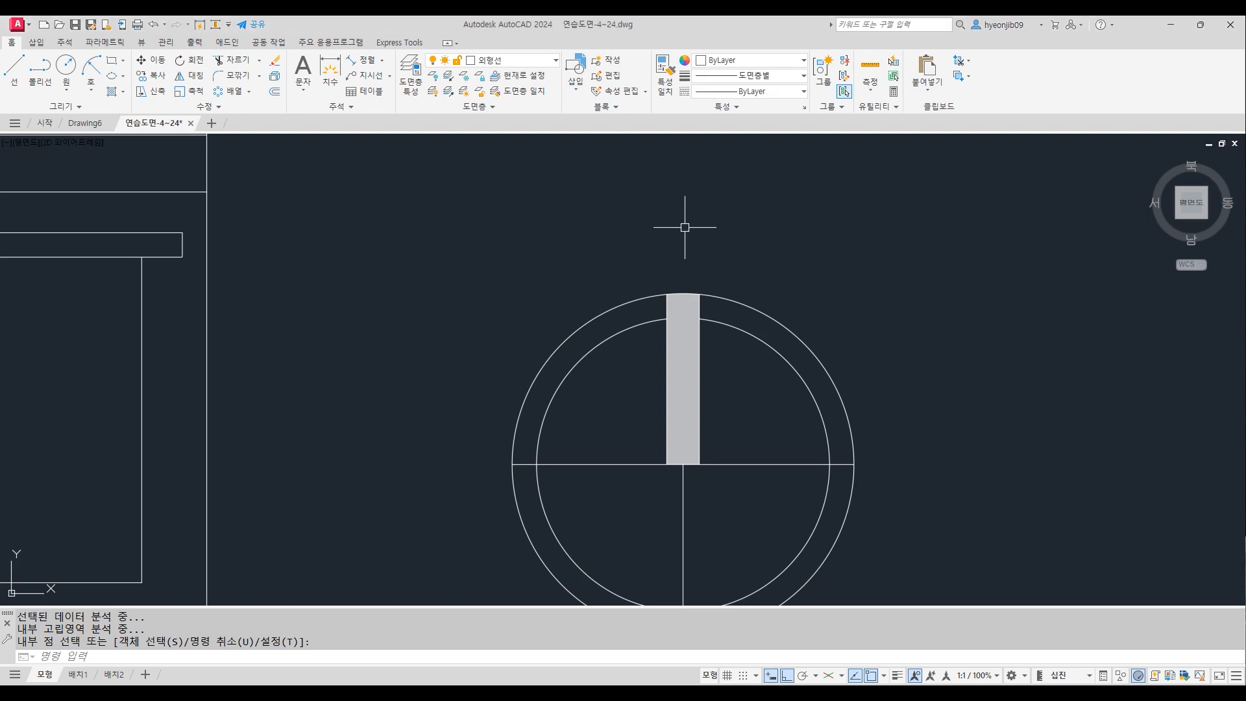
left_click(65, 43)
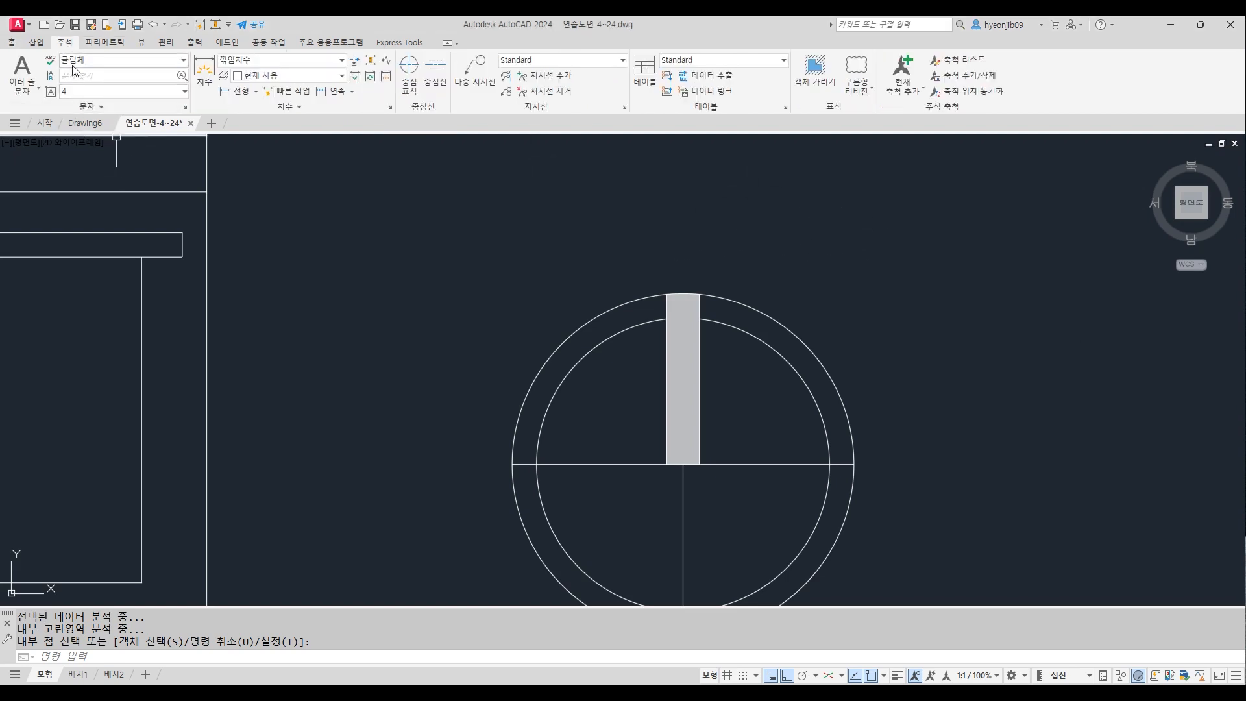
left_click(184, 61)
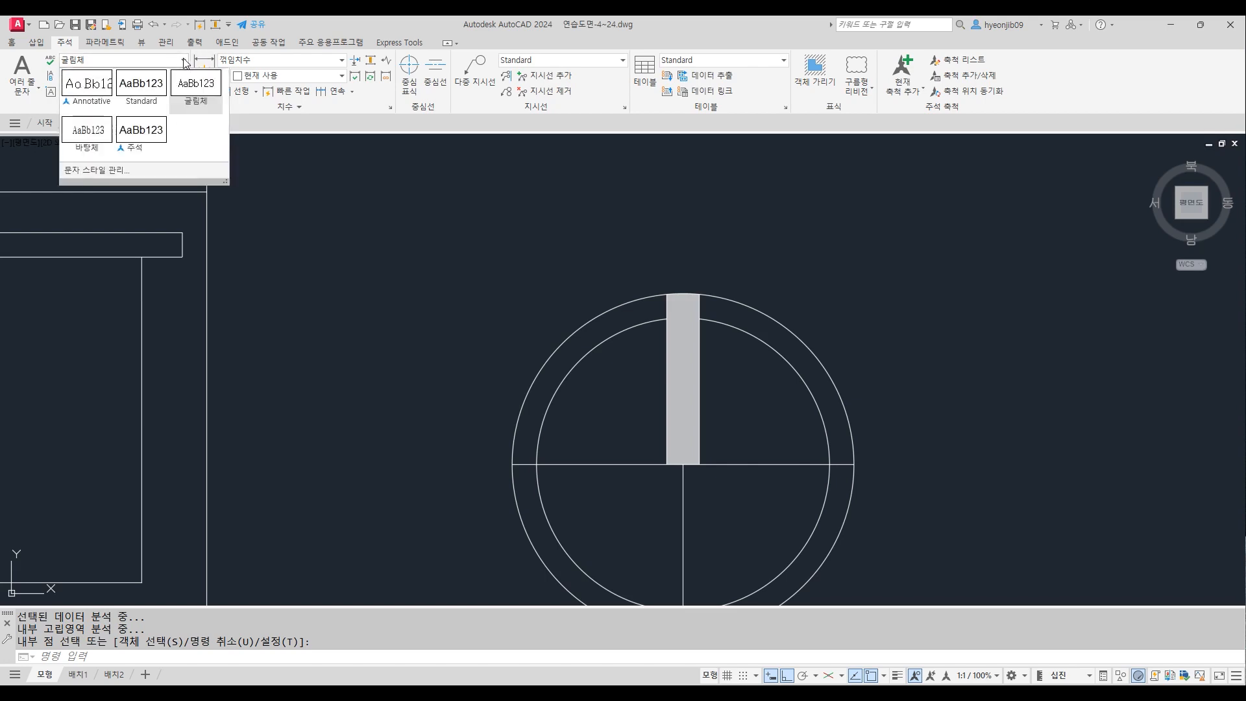
left_click(143, 85)
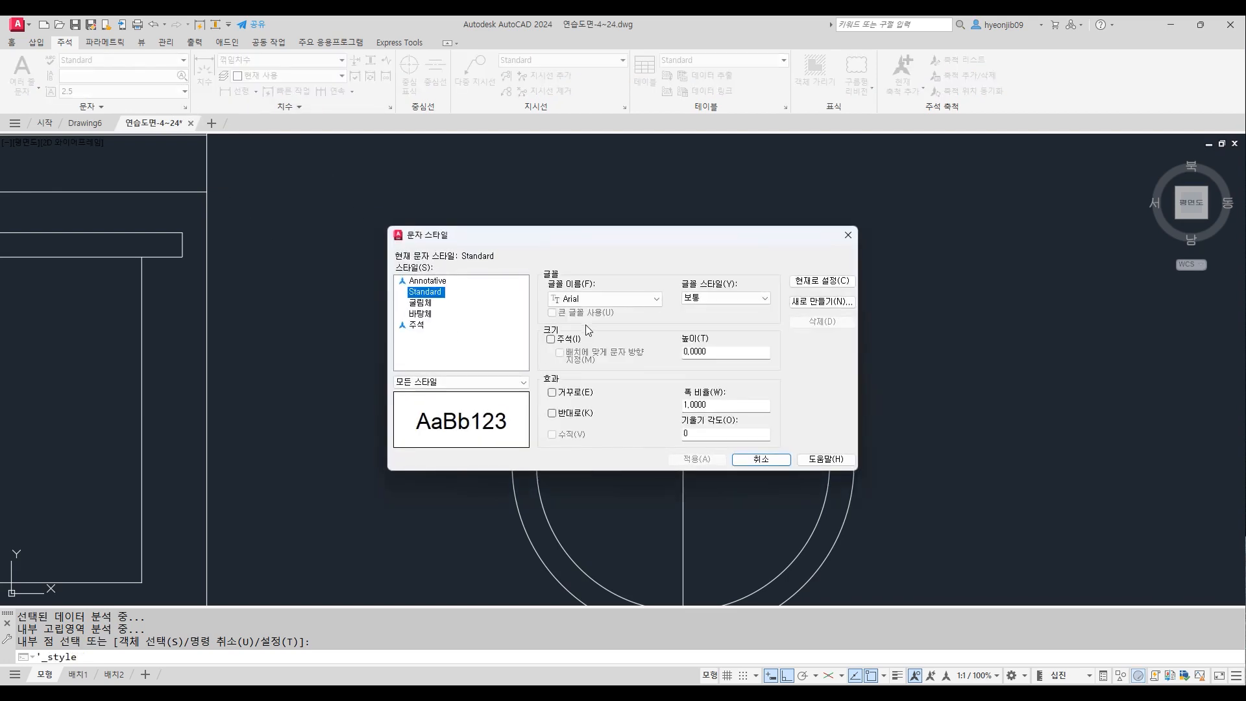
left_click(781, 464)
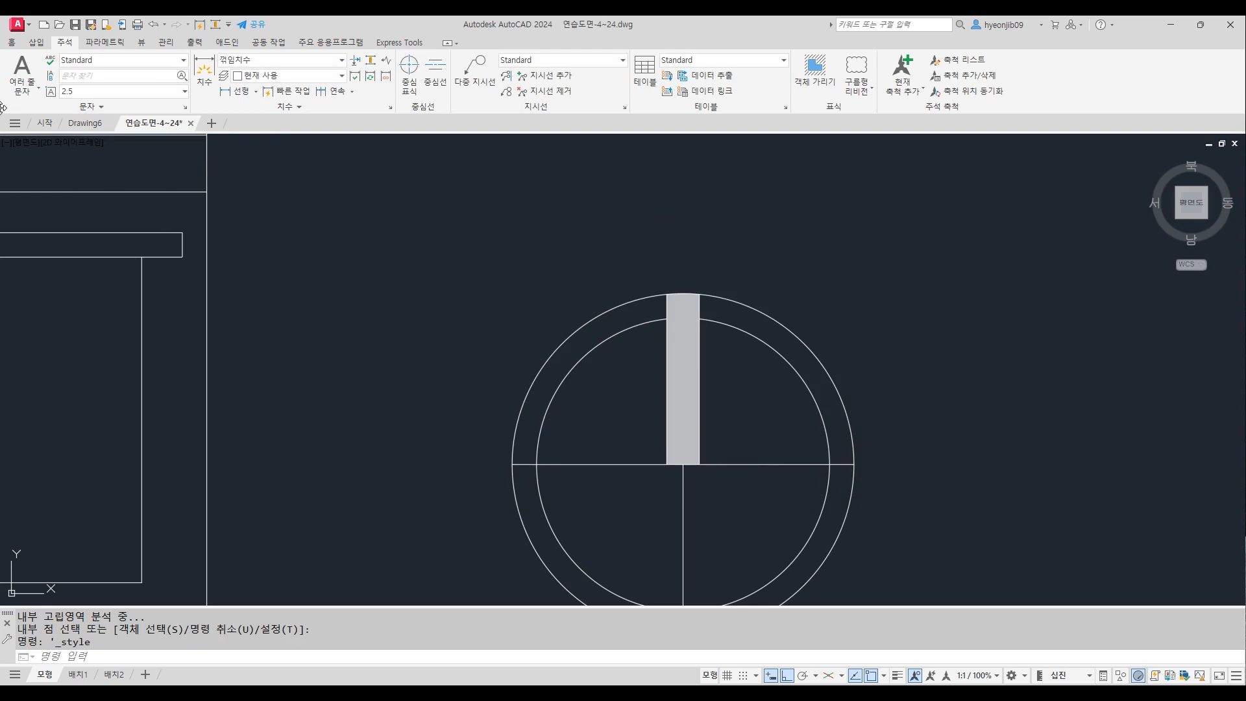
Add the single-line text "N" above the outer circle with height 10 and rotation 0
left_click(30, 89)
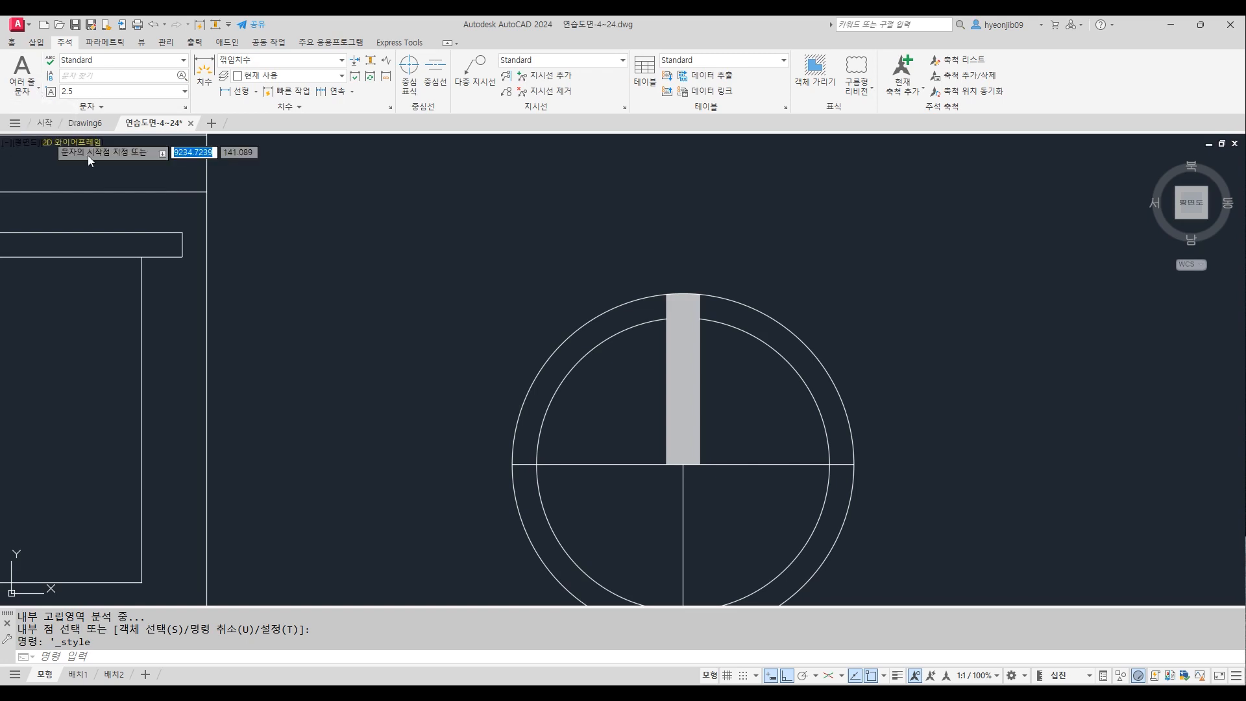
left_click(49, 147)
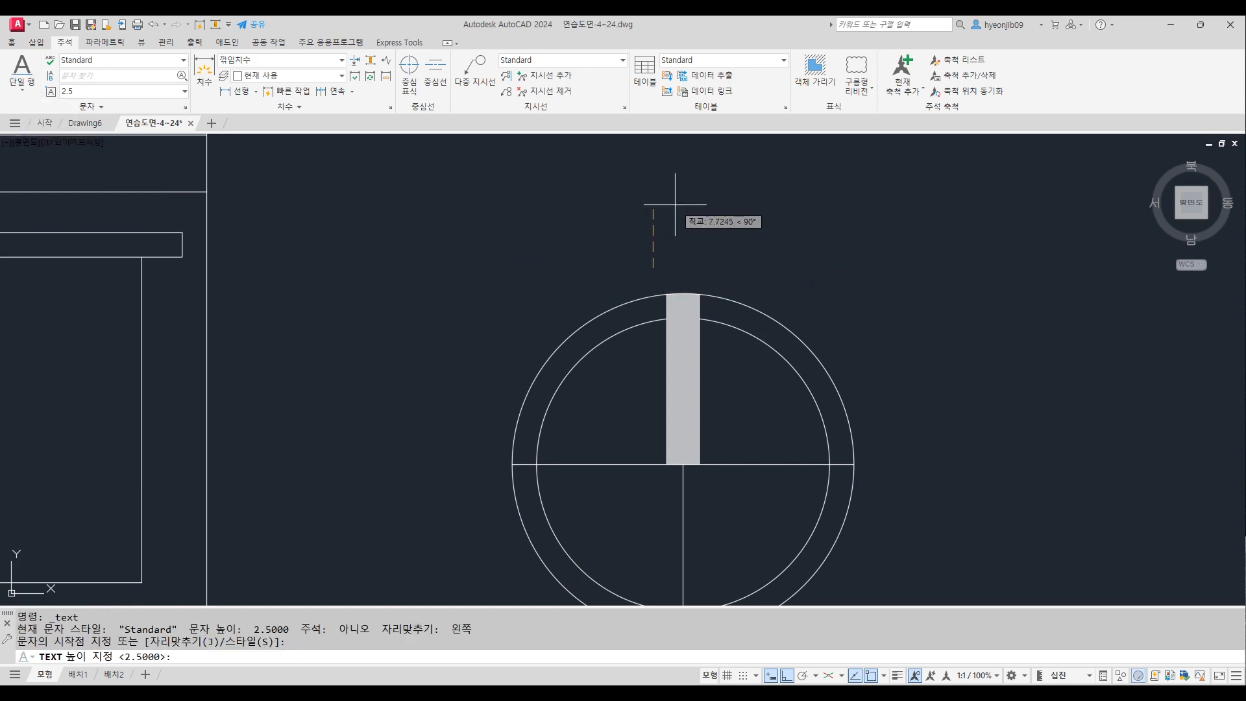
type("10")
key("Return")
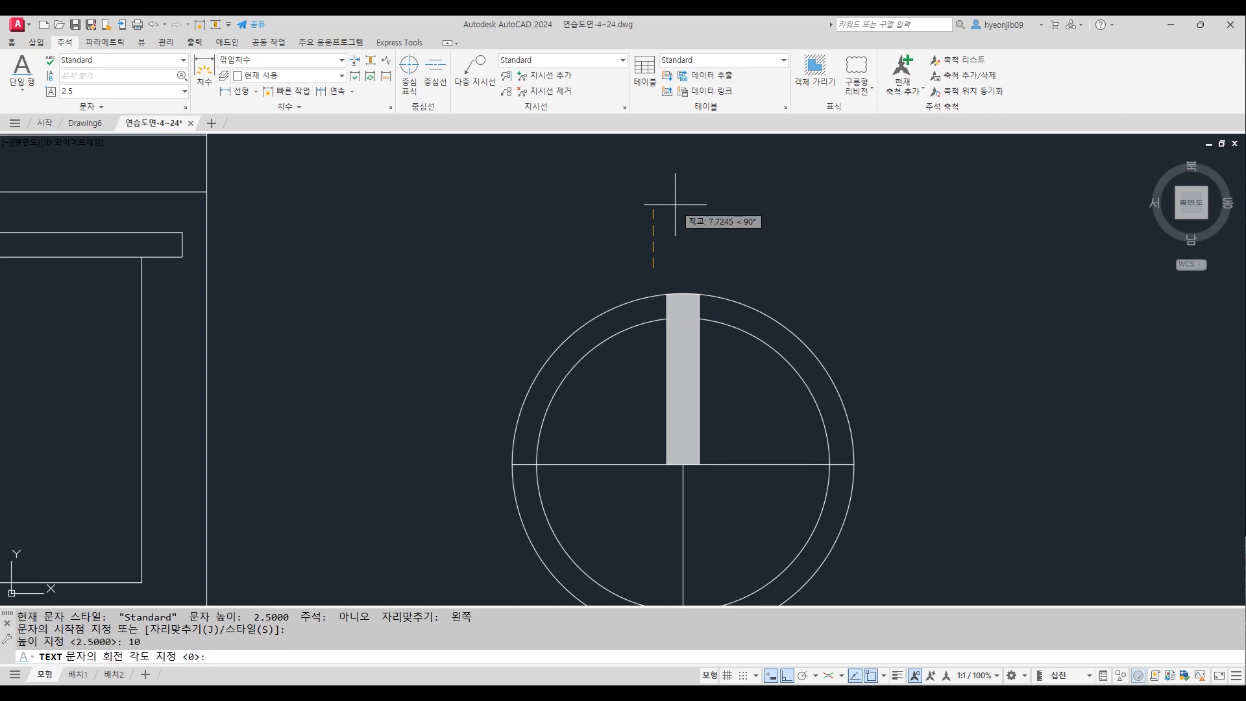
key("Return")
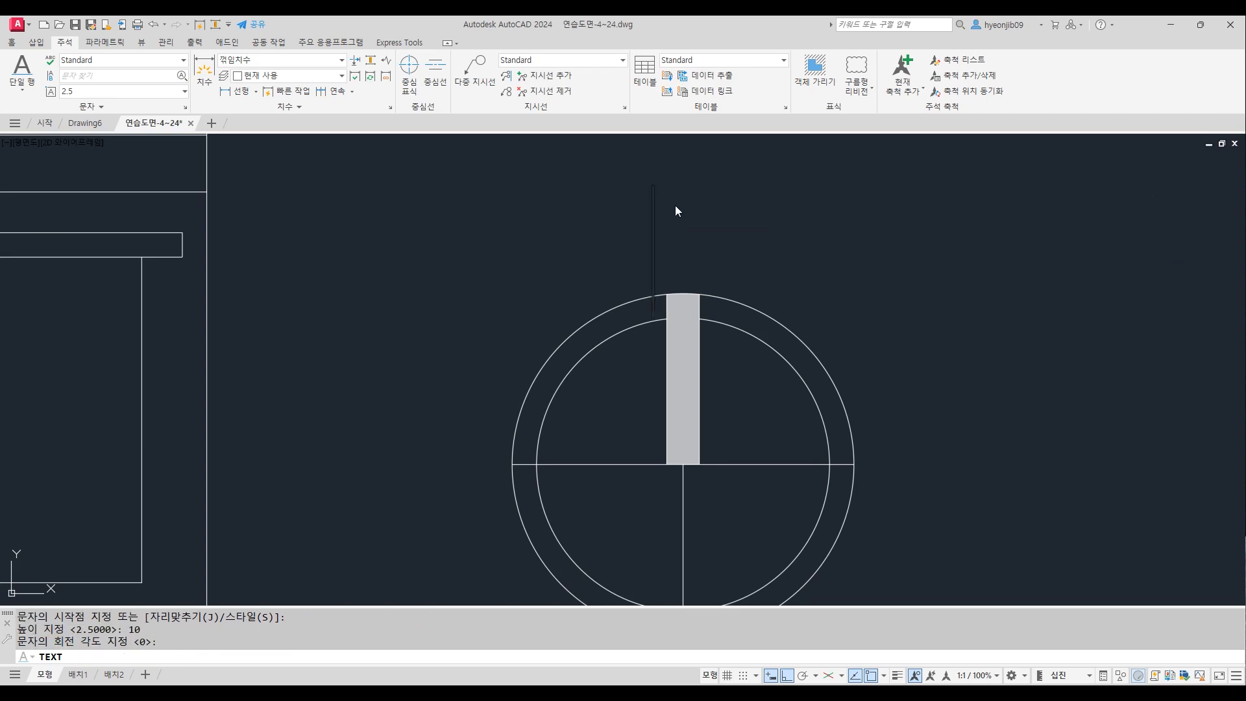
type("N")
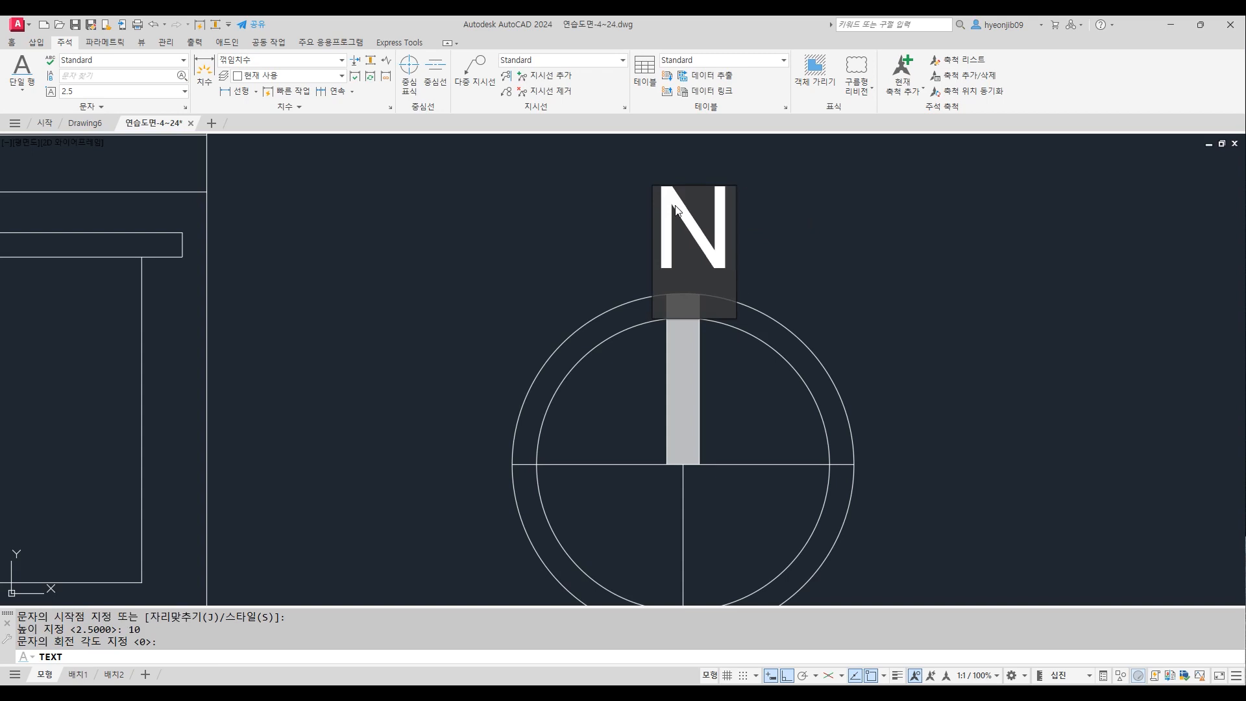
key("Return")
key("Return")
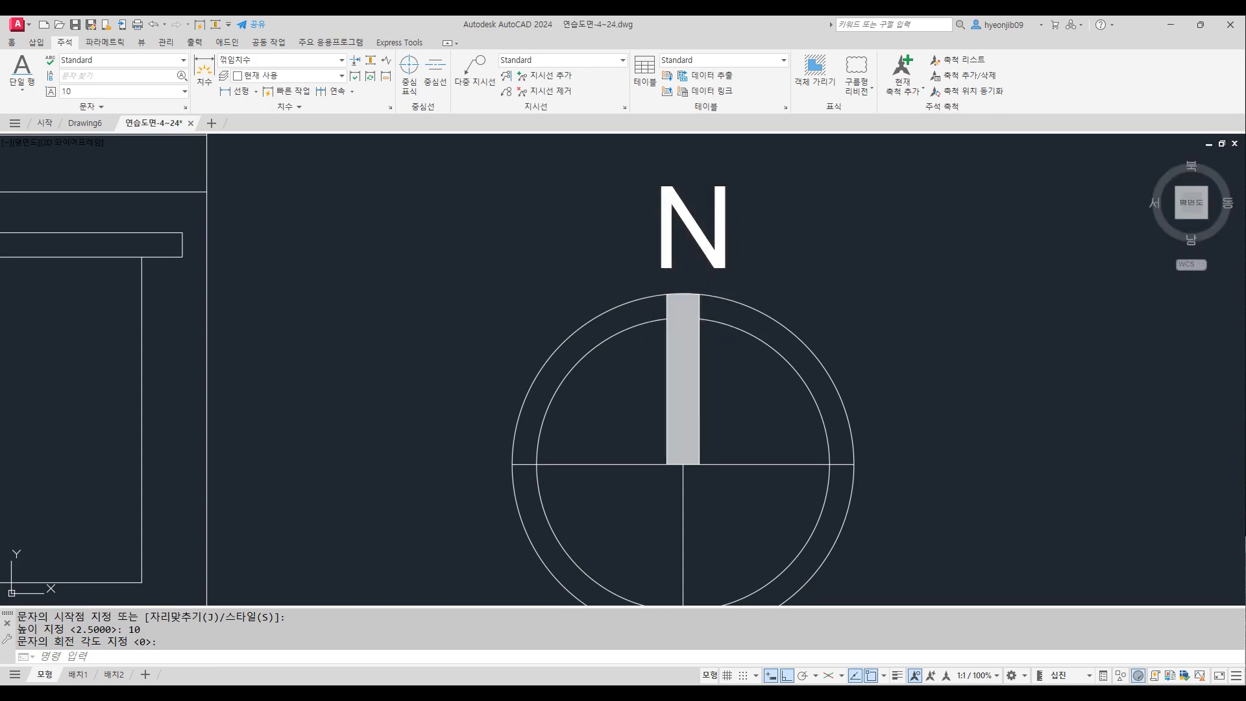
Move the letter N slightly left in a horizontal direction so it is centred above the filled strip
type("m")
key("space")
left_click(728, 258)
key("space")
left_click(886, 242)
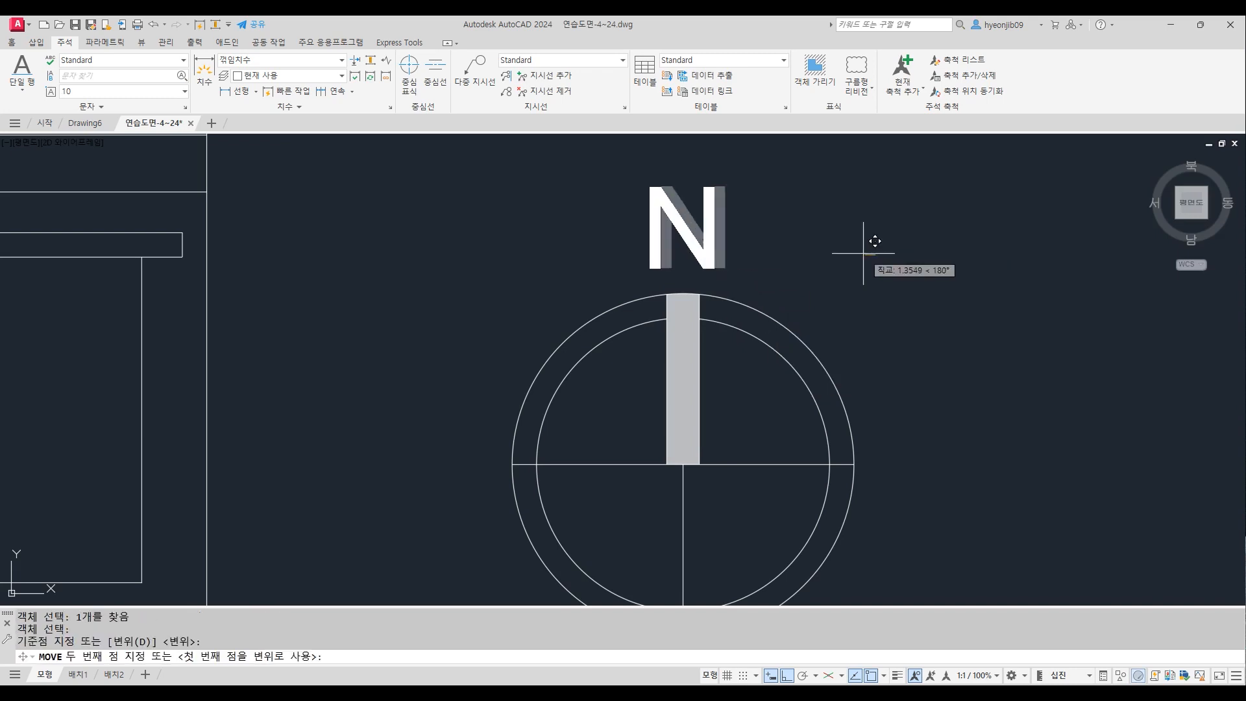
left_click(866, 252)
scroll(825, 278, "down", 2)
middle_click_drag(859, 270, 811, 291)
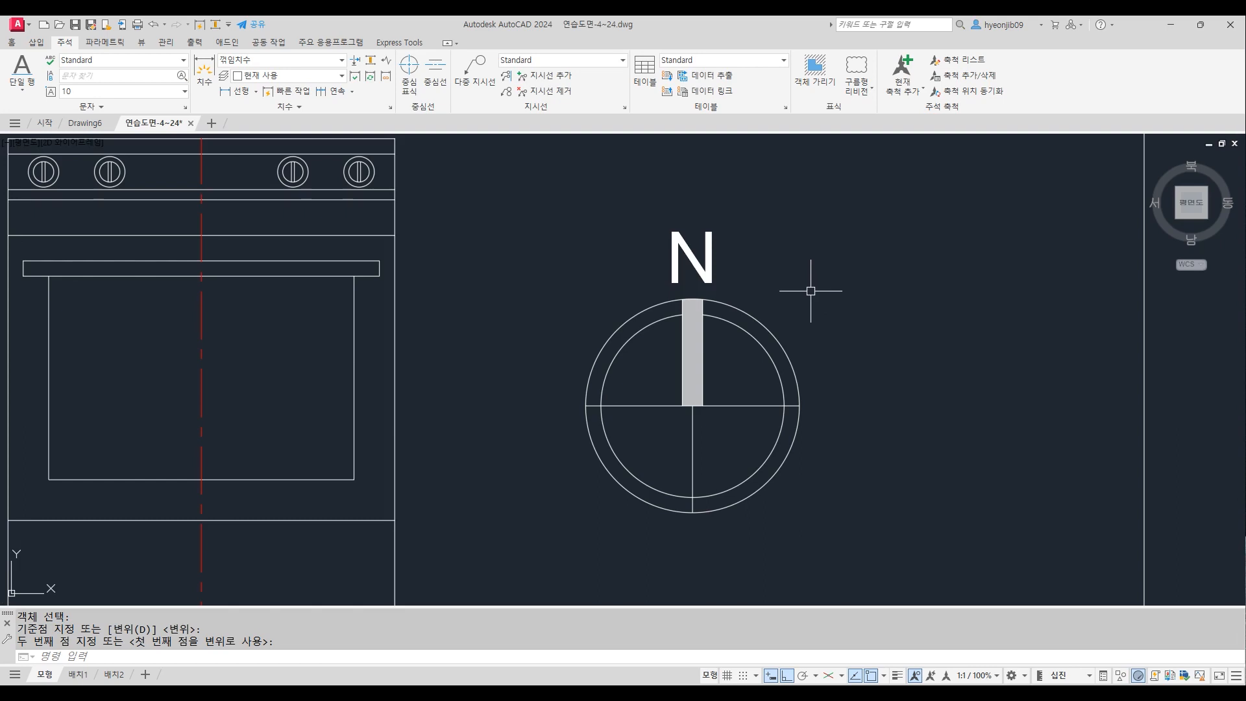
Explode the letter N above the north symbol into line outlines with the TXTEXP command
scroll(738, 276, "up", 2)
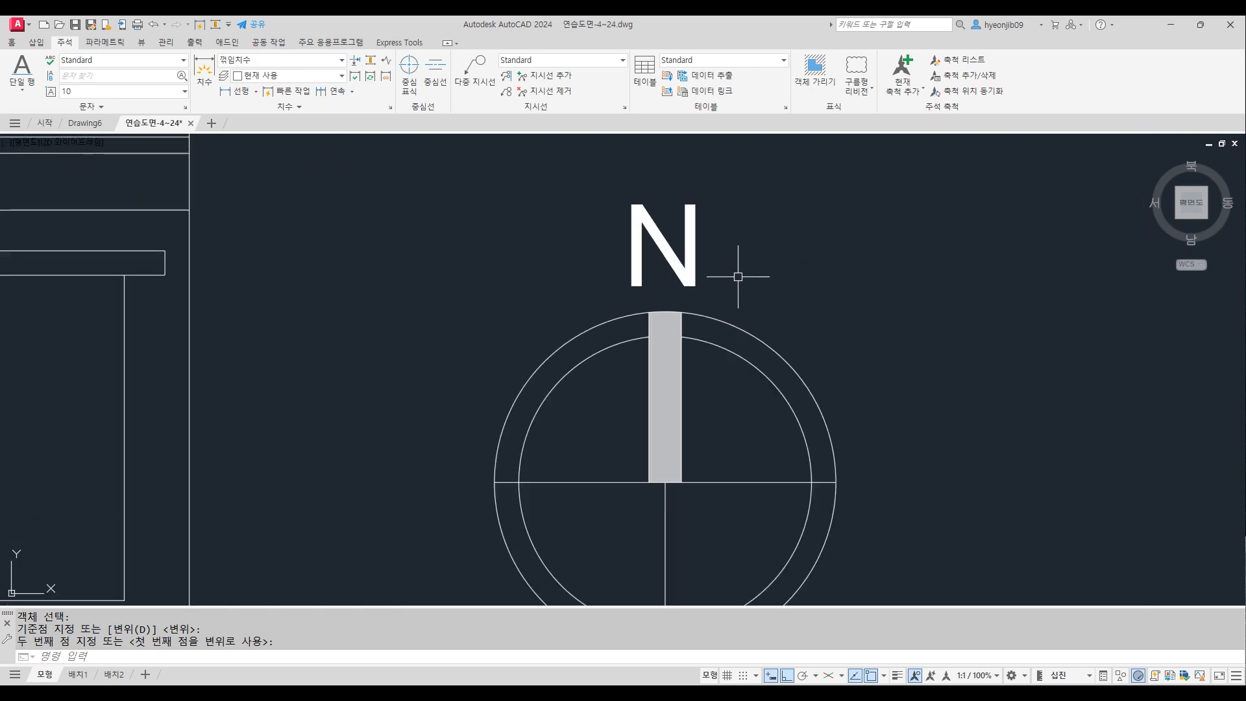
scroll(714, 237, "up", 2)
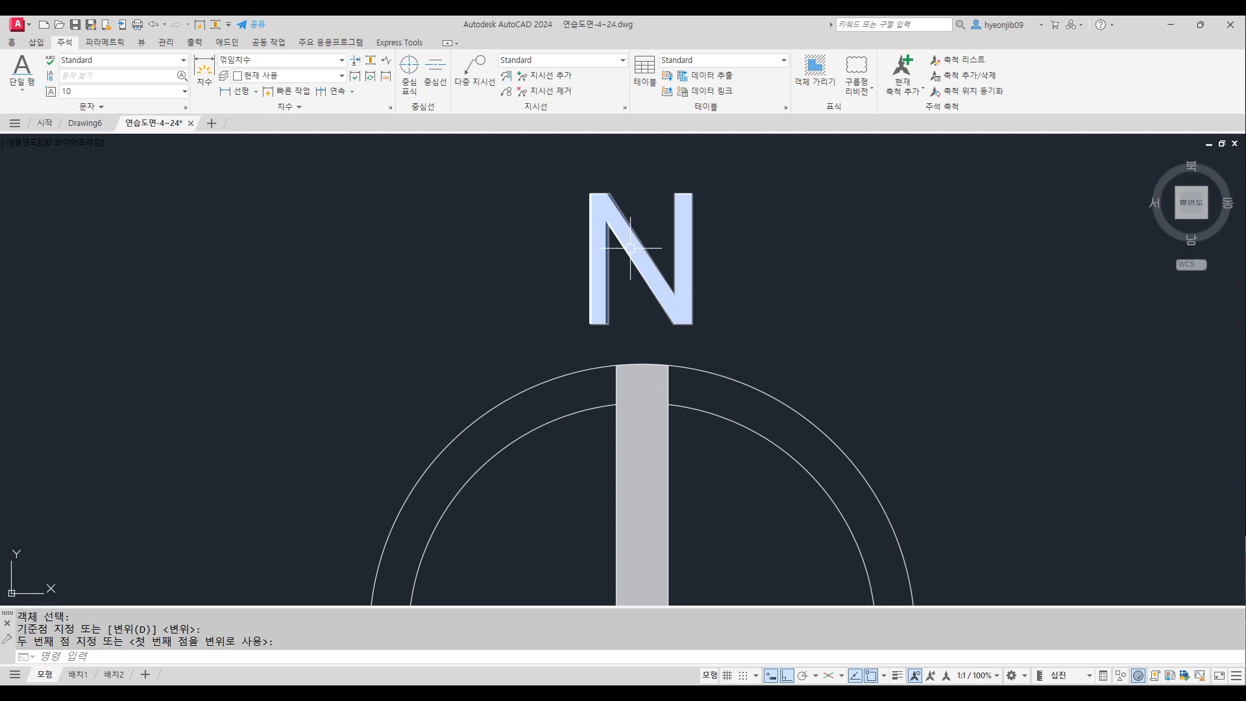
type("T")
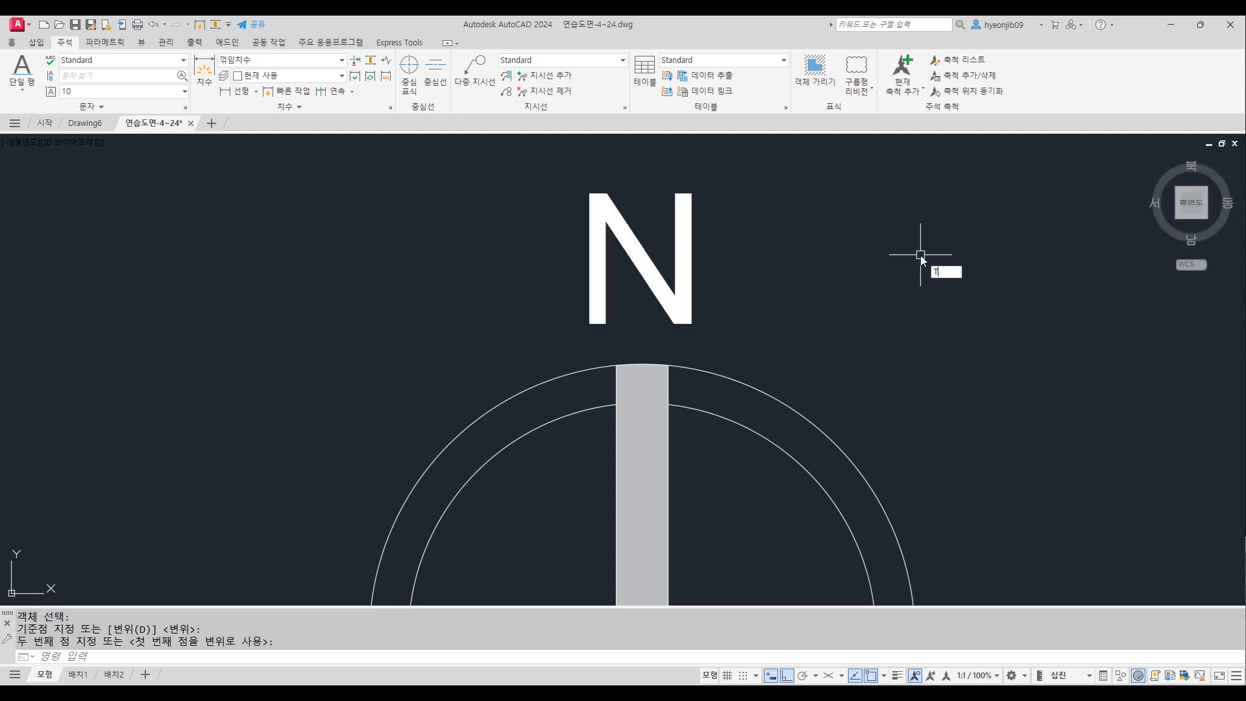
type("XT2MTXT")
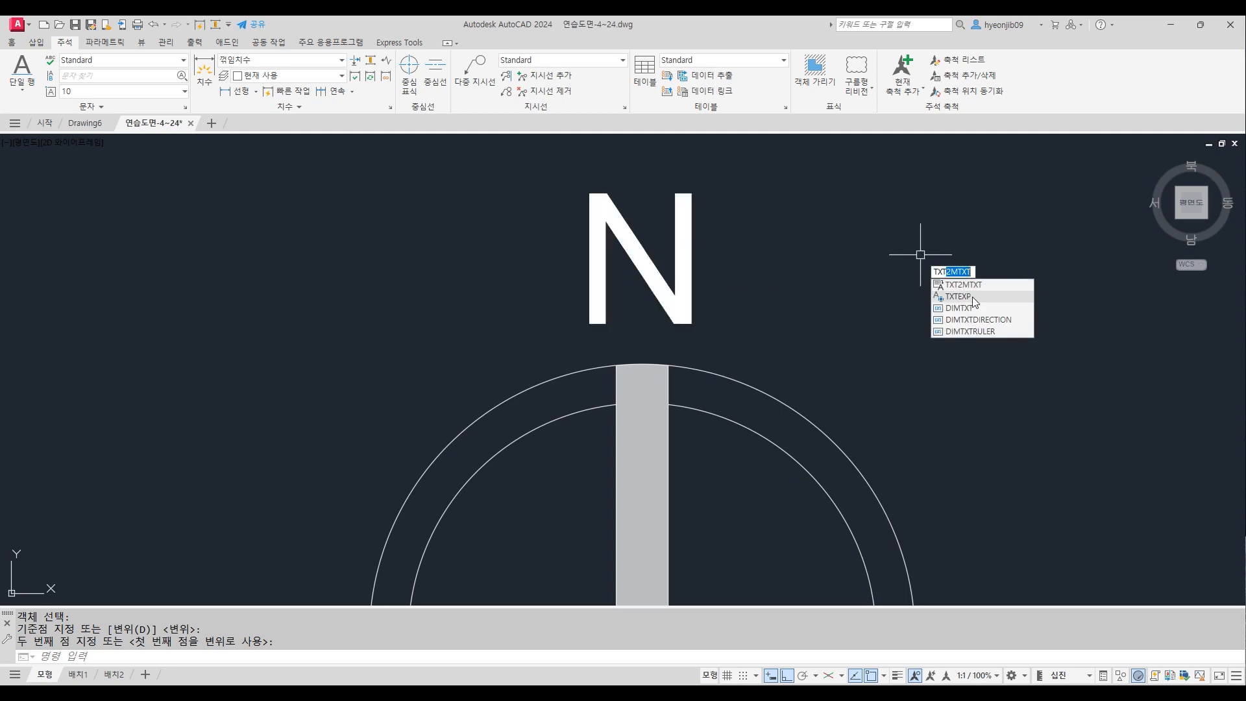
left_click(971, 297)
left_click(696, 246)
left_click(619, 237)
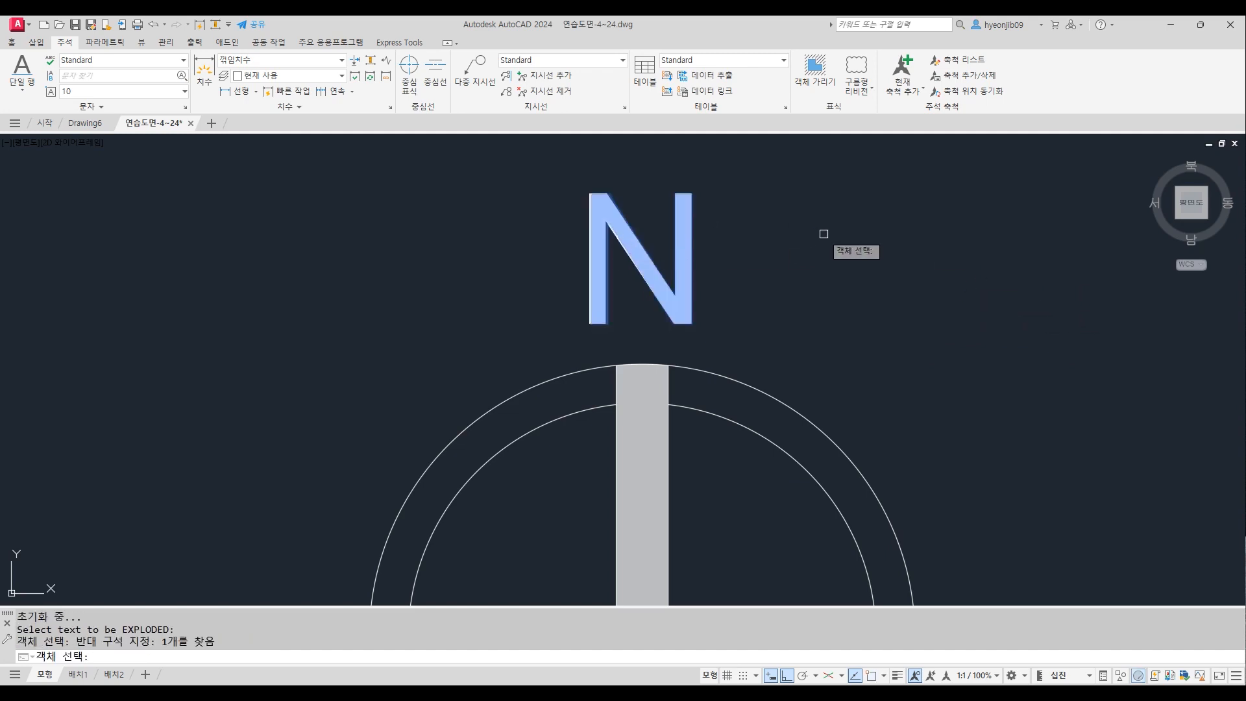
key("Return")
scroll(690, 217, "up", 4)
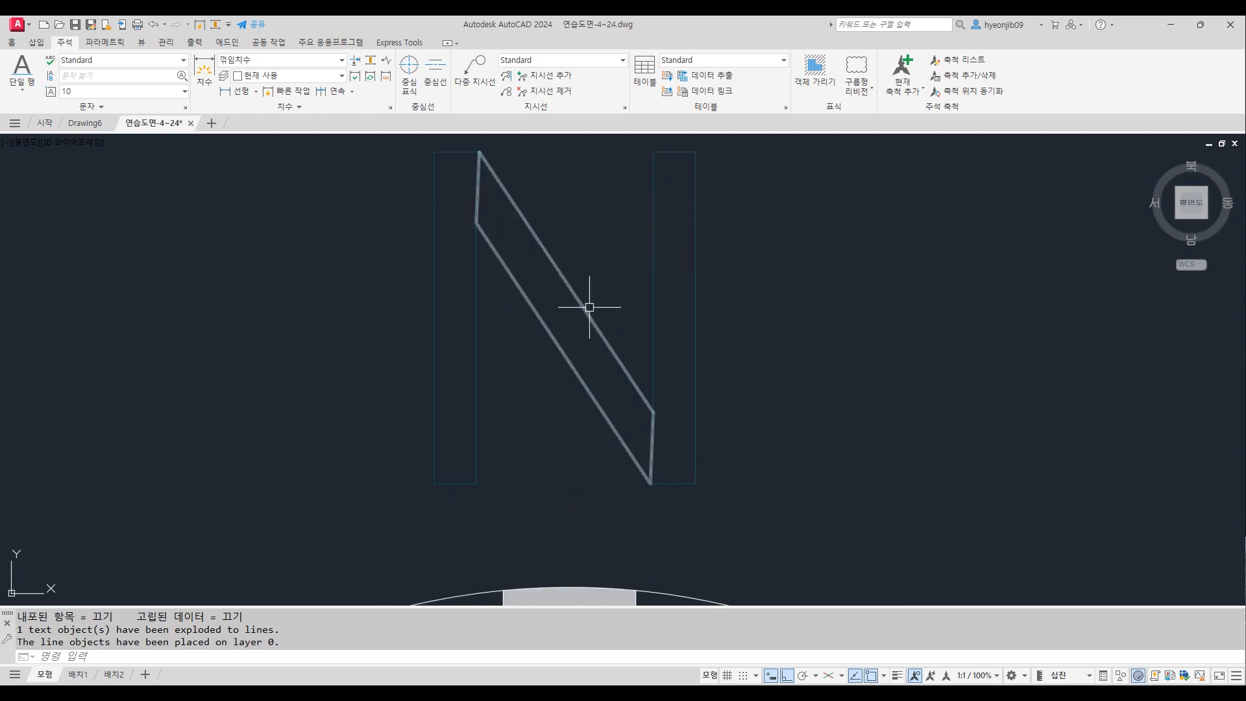
Set the colour of all the exploded outlines of the letter N to ByLayer
scroll(648, 279, "down", 4)
left_click(12, 42)
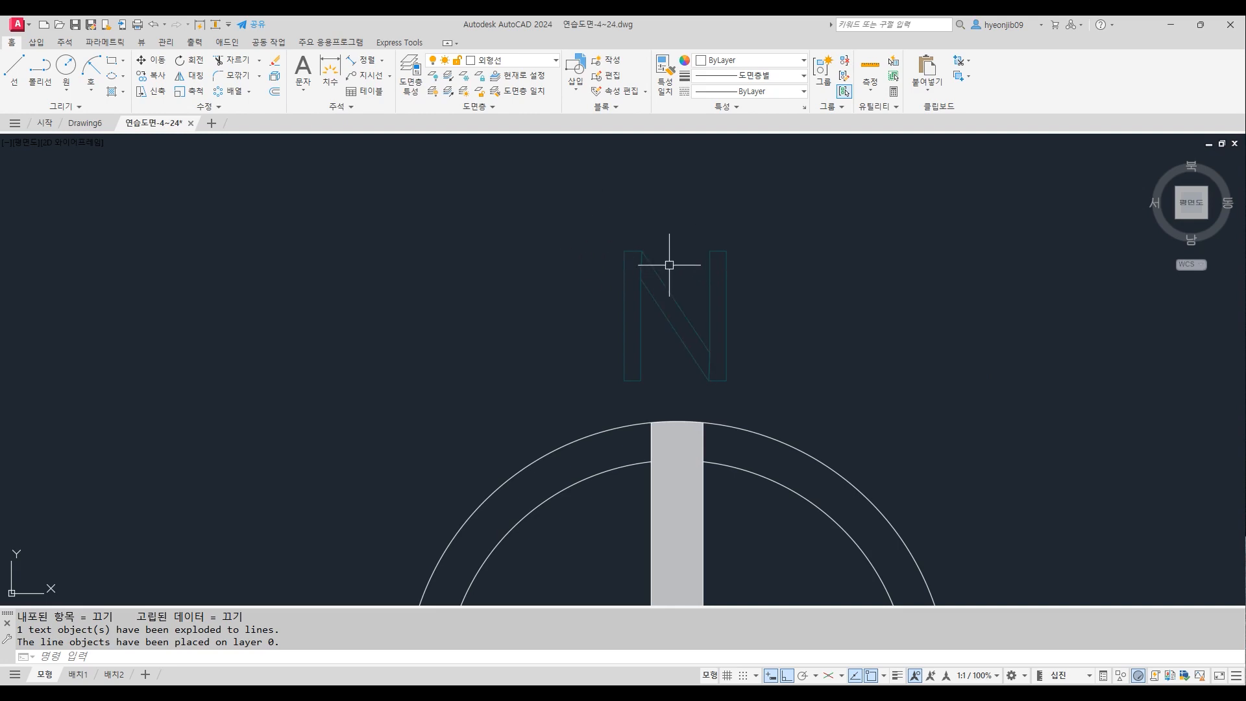
left_click(592, 246)
left_click(850, 389)
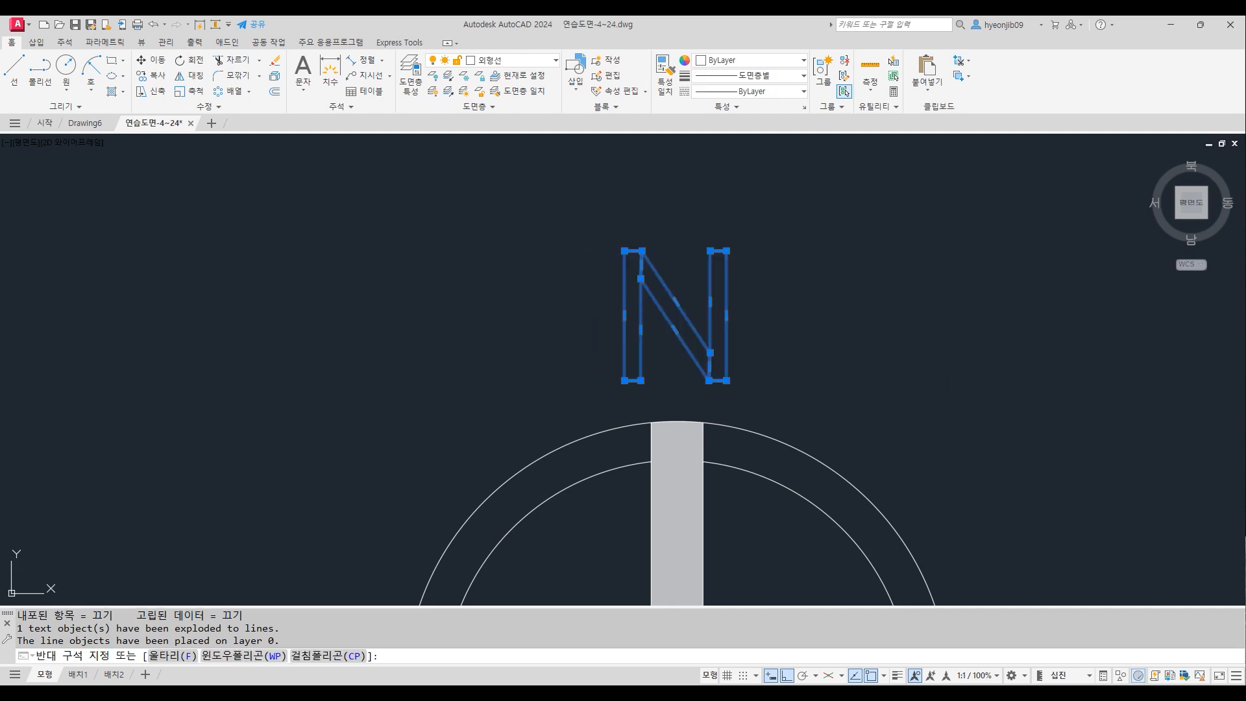
left_click(778, 60)
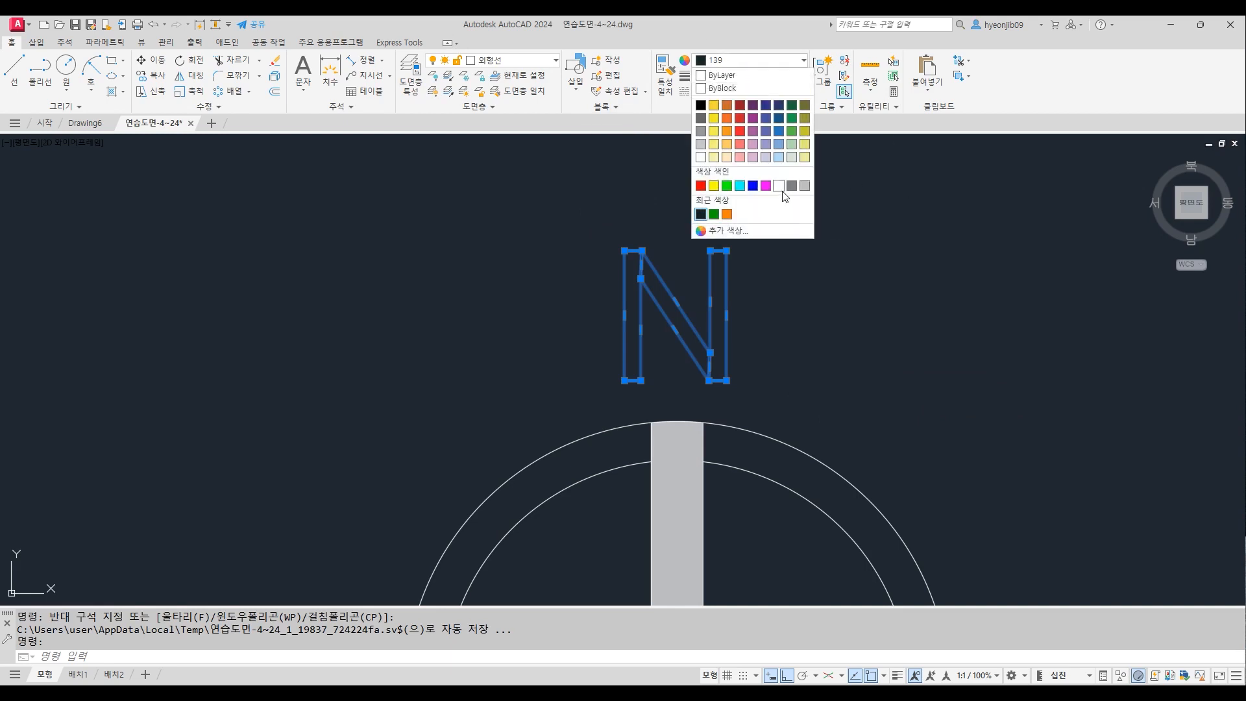
left_click(721, 75)
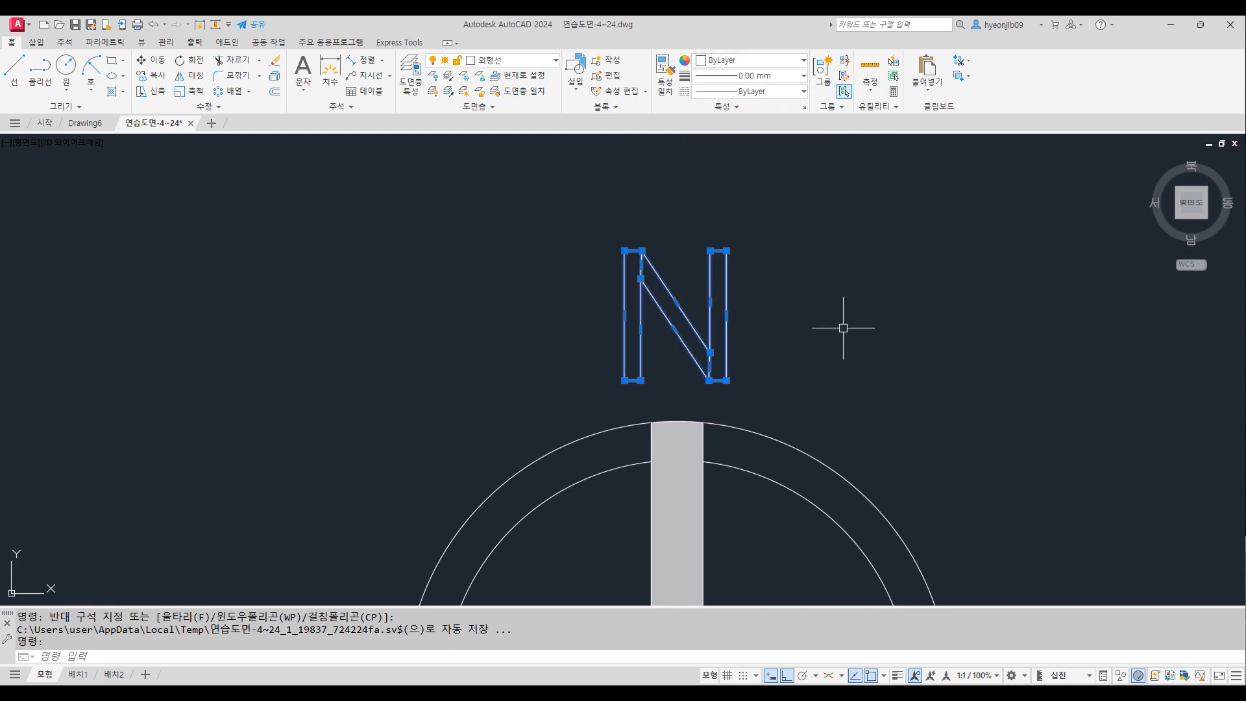
key("Escape")
Switch to the 3D Modeling workspace without the activity palette and set the isometric home view on the letter N
scroll(755, 312, "up", 2)
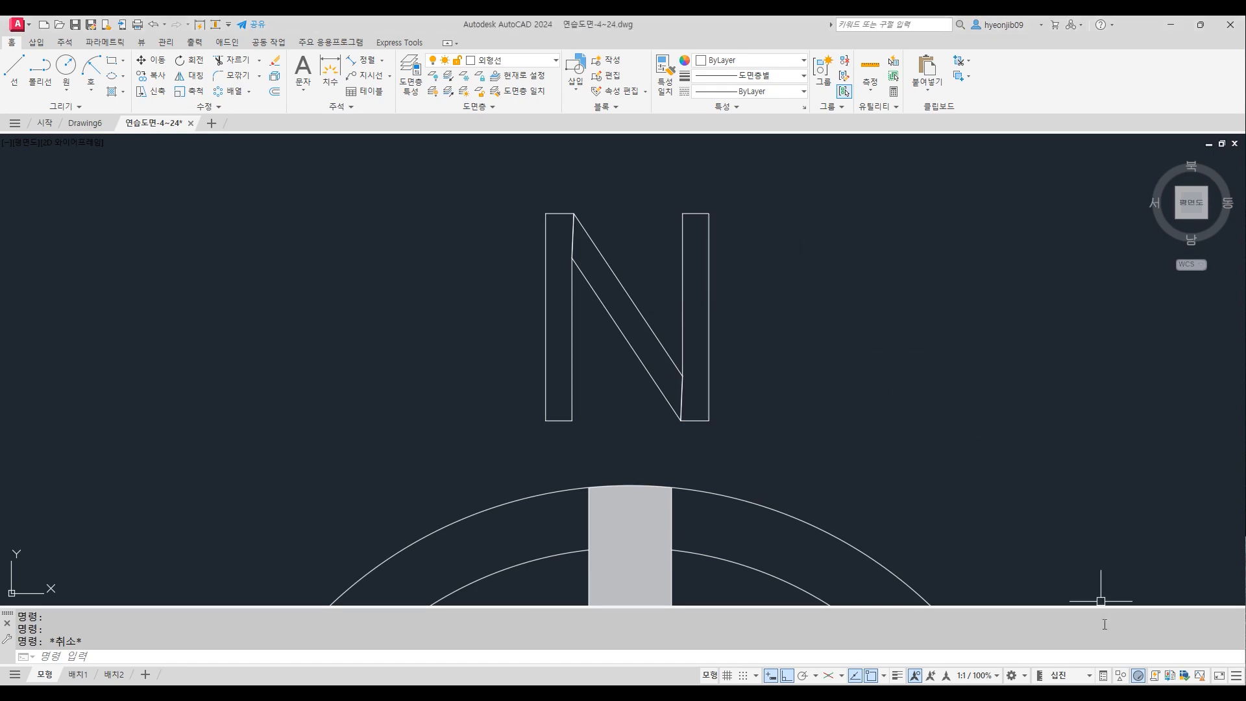
left_click(1024, 676)
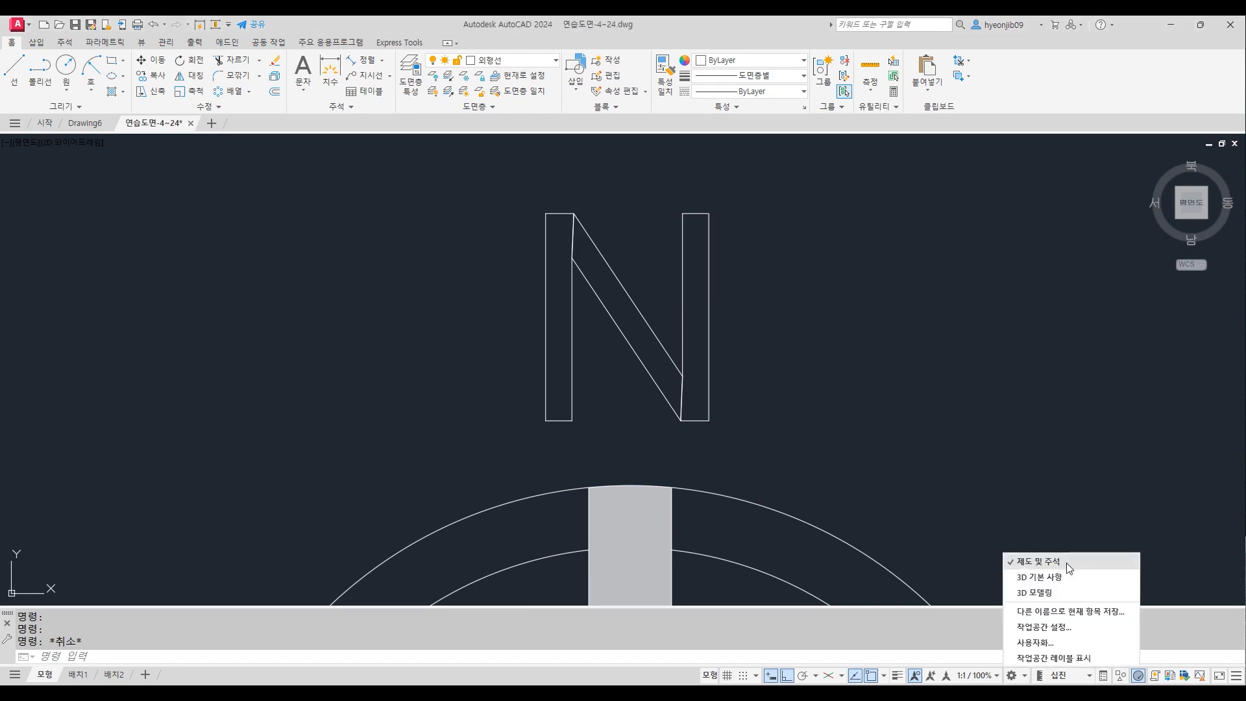
left_click(1064, 592)
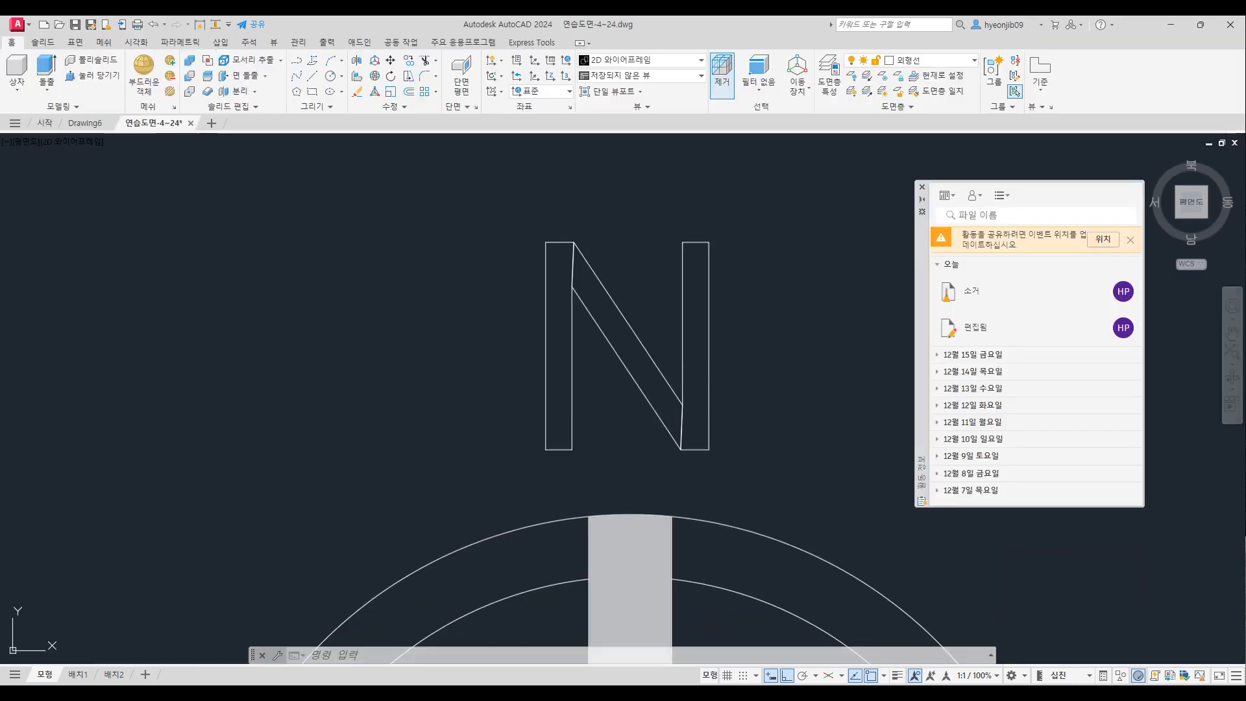
left_click(922, 188)
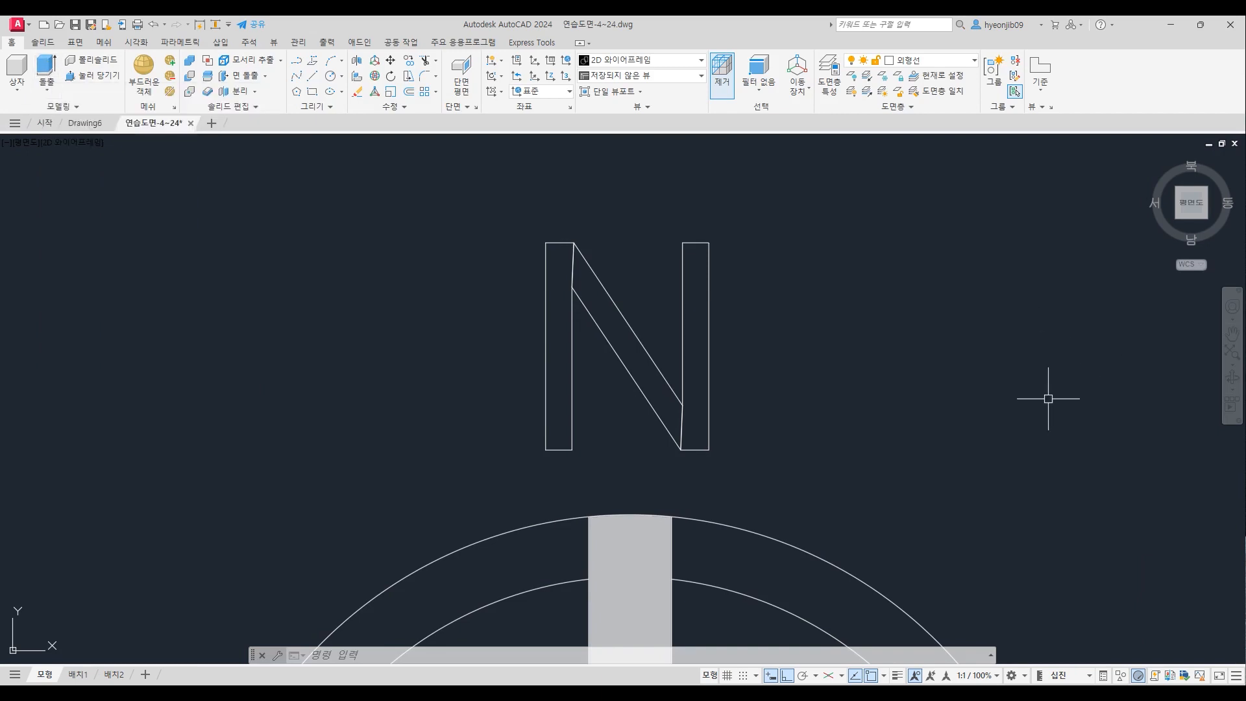
mouse_move(1177, 225)
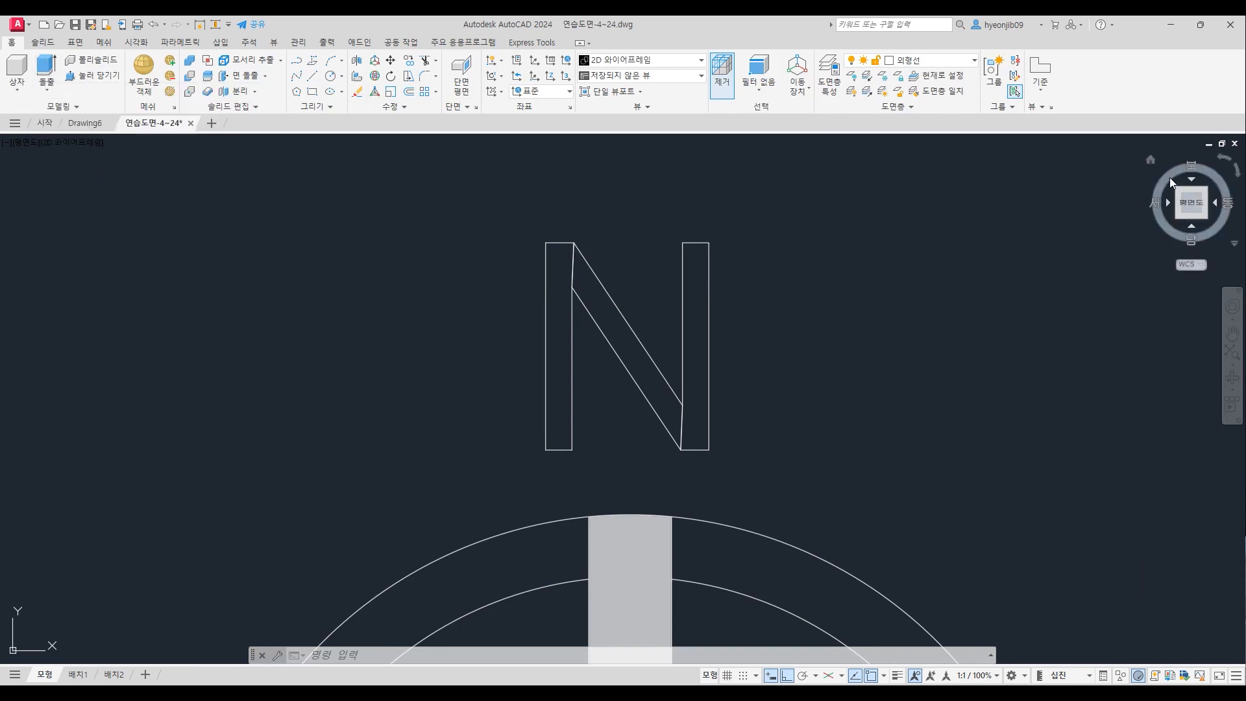
left_click(1151, 158)
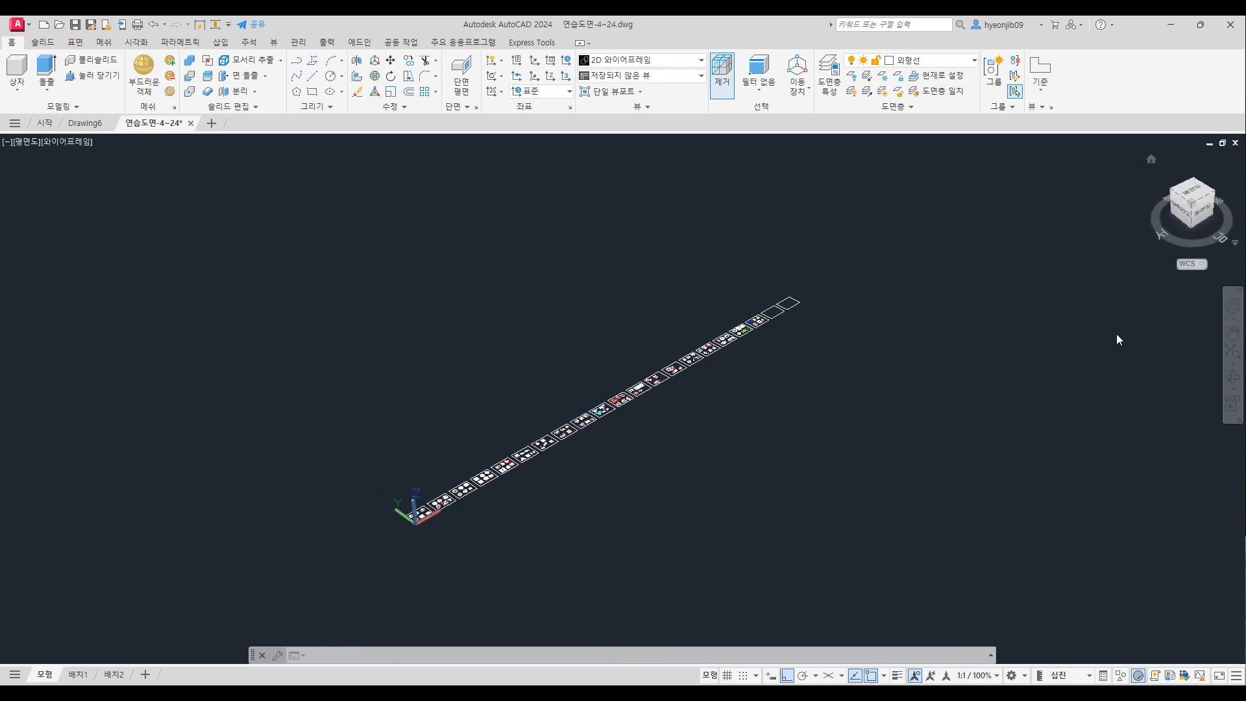
scroll(786, 305, "up", 10)
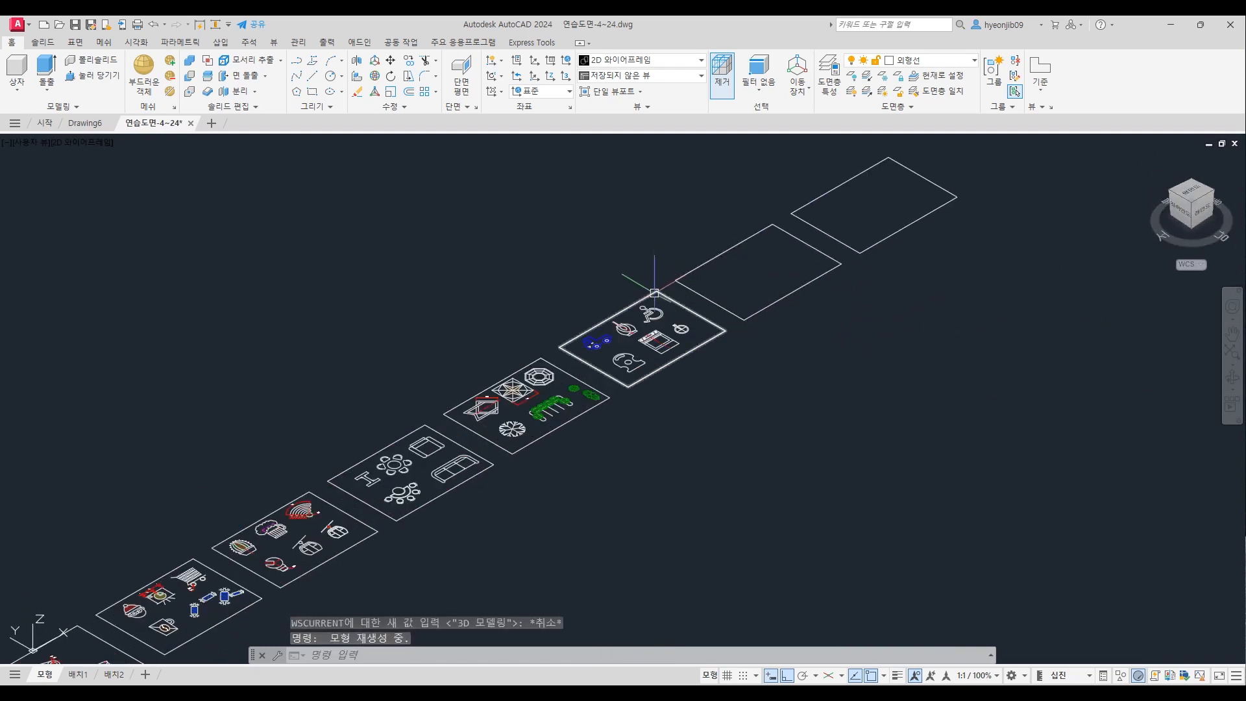
scroll(691, 311, "up", 8)
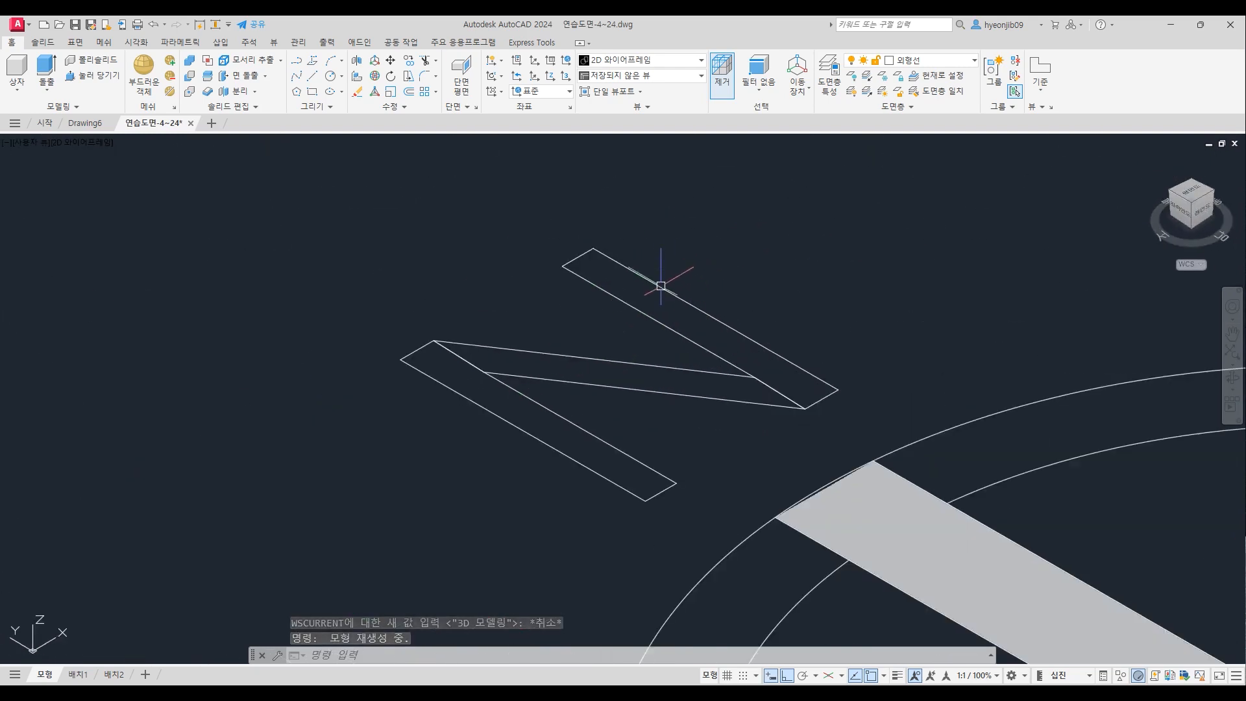
Extrude the three closed outlines of the letter N to a height of 2
left_click(57, 83)
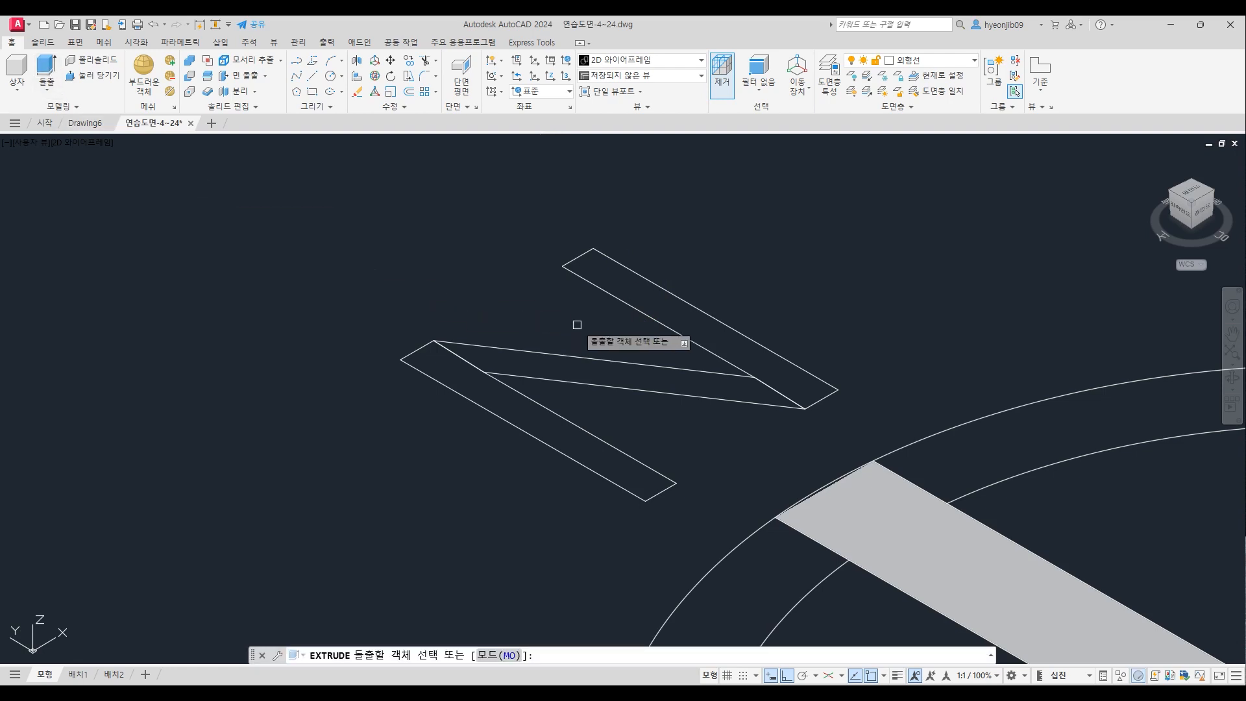
left_click(606, 292)
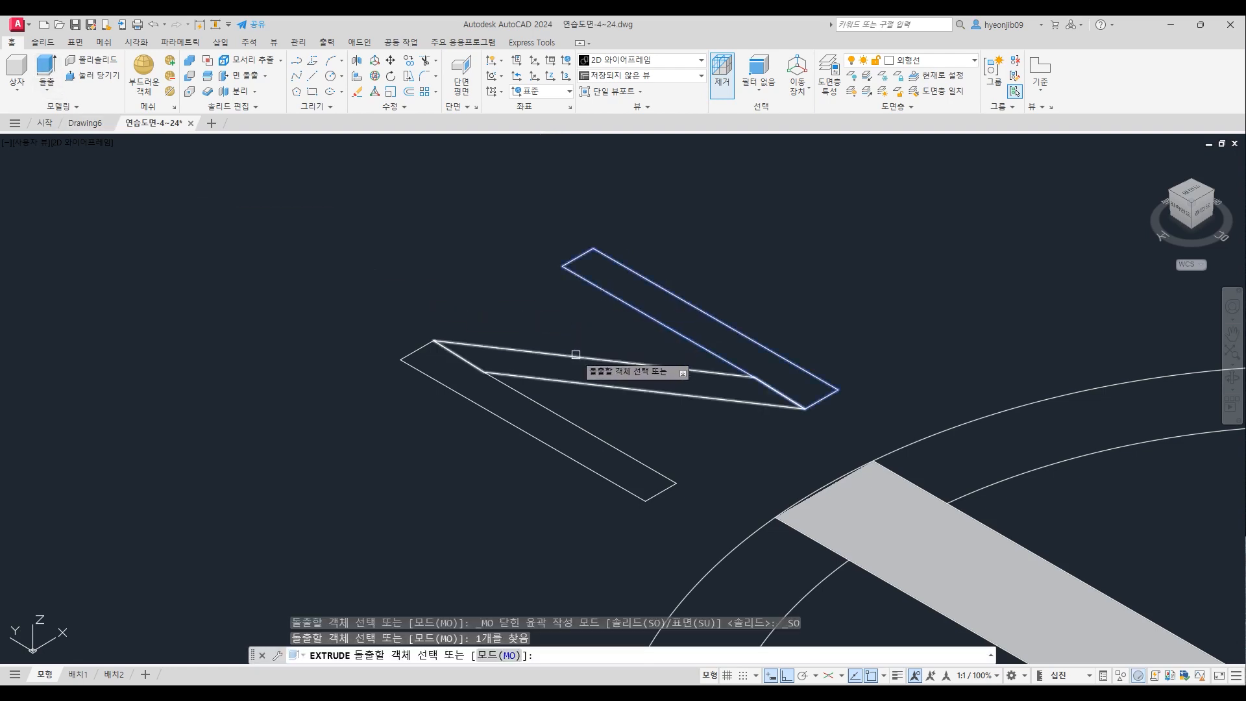
left_click(577, 355)
left_click(559, 413)
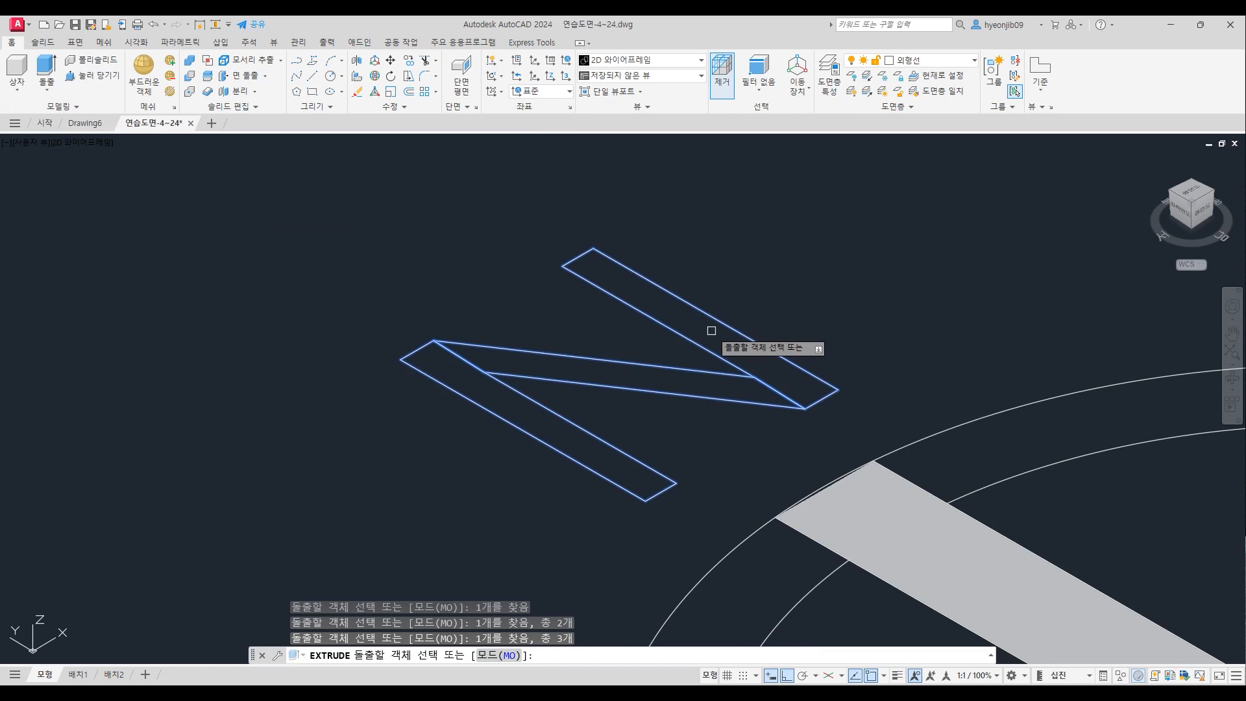
key("Return")
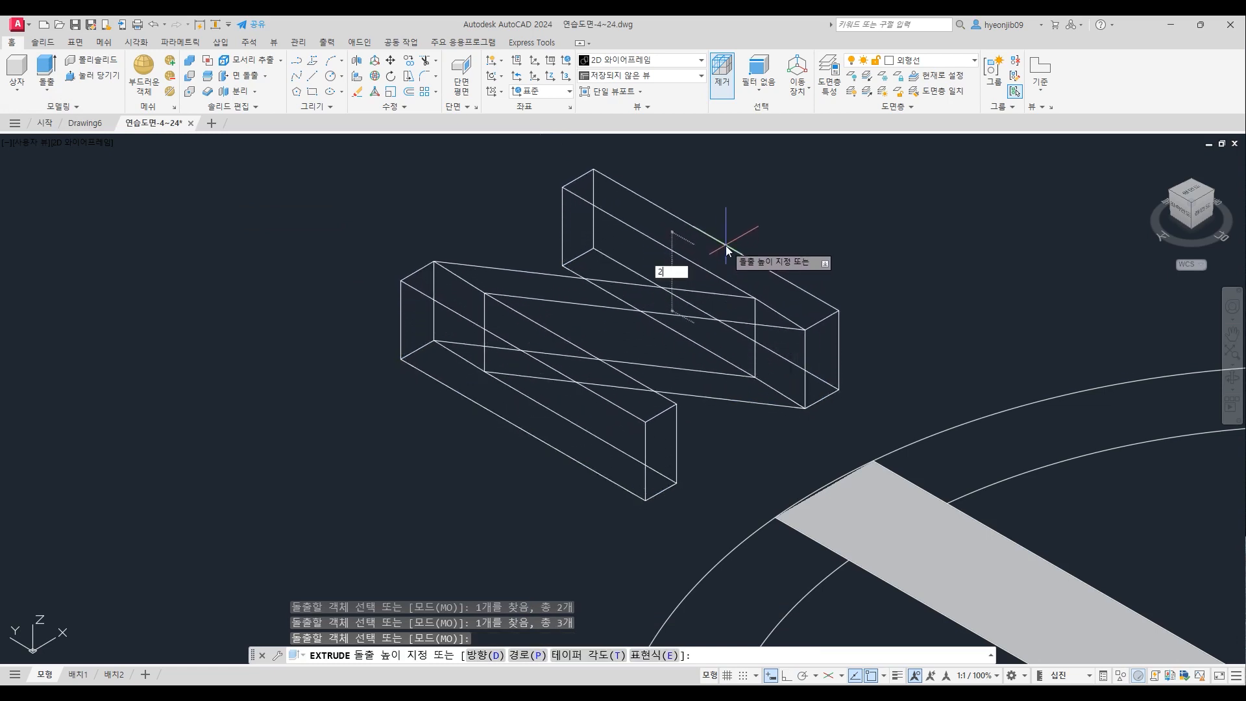
key("Return")
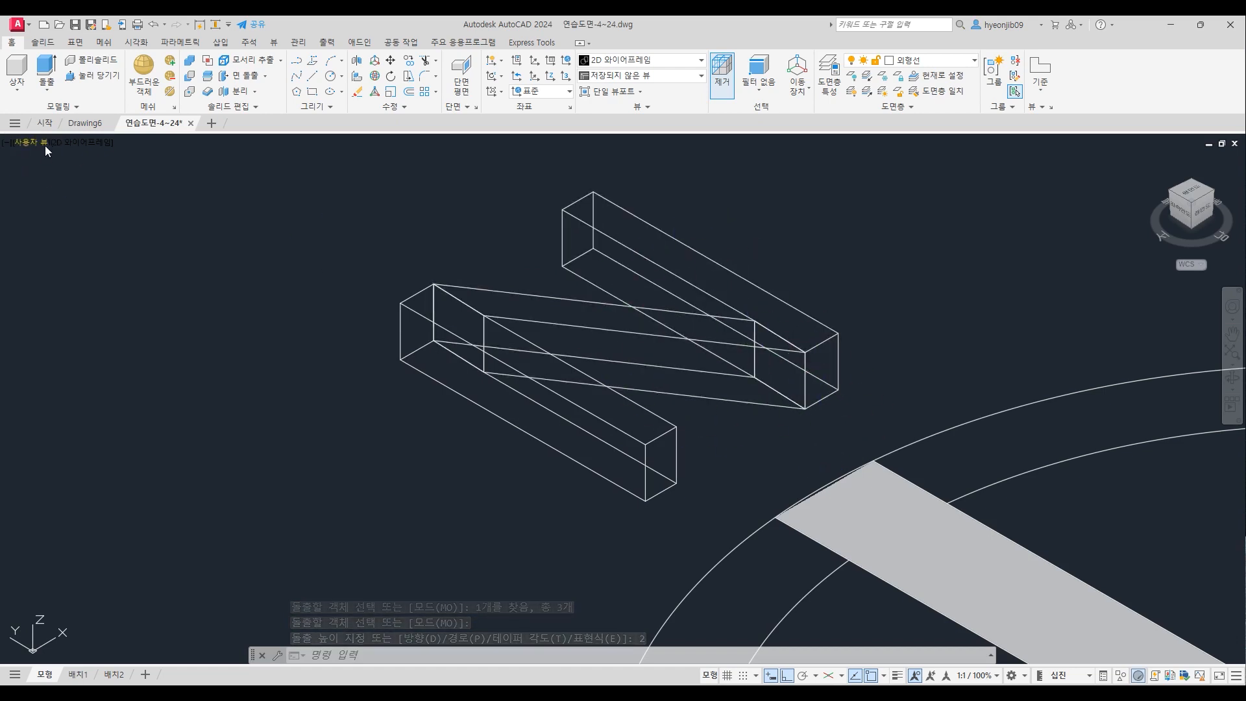
Display the model in the Conceptual visual style to examine the extruded letter N beside the circles
left_click(79, 143)
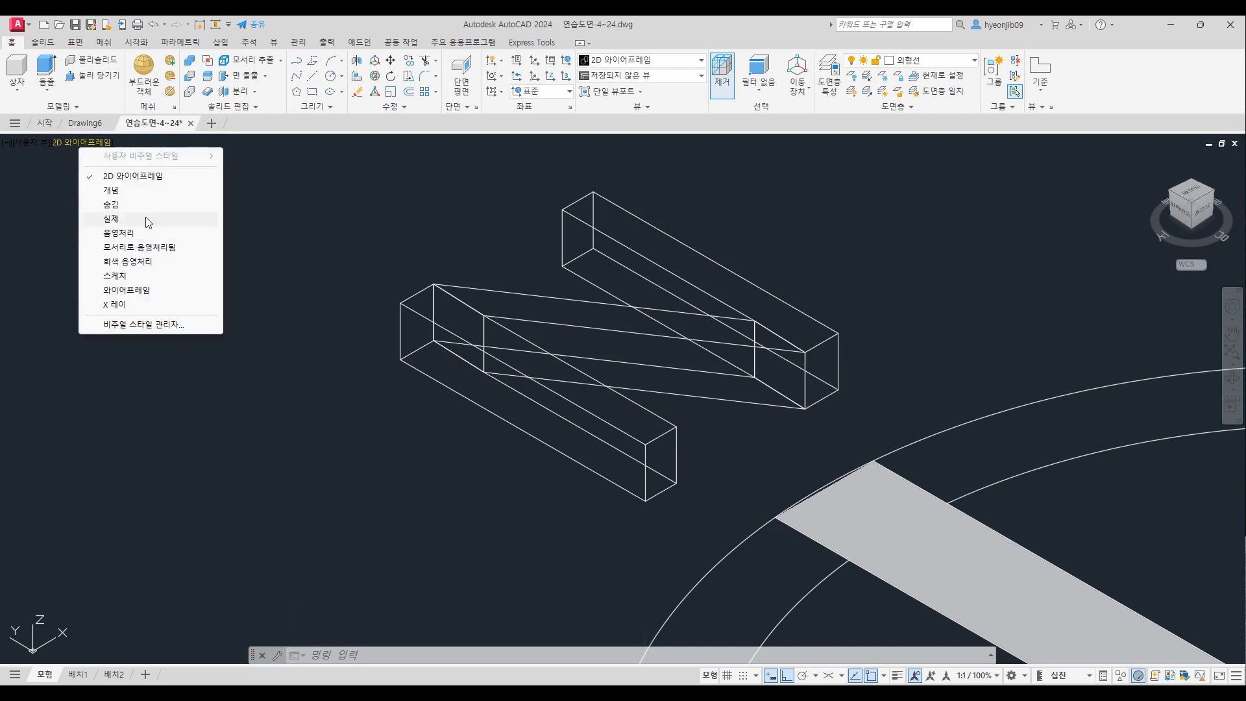
left_click(128, 195)
scroll(457, 411, "down", 2)
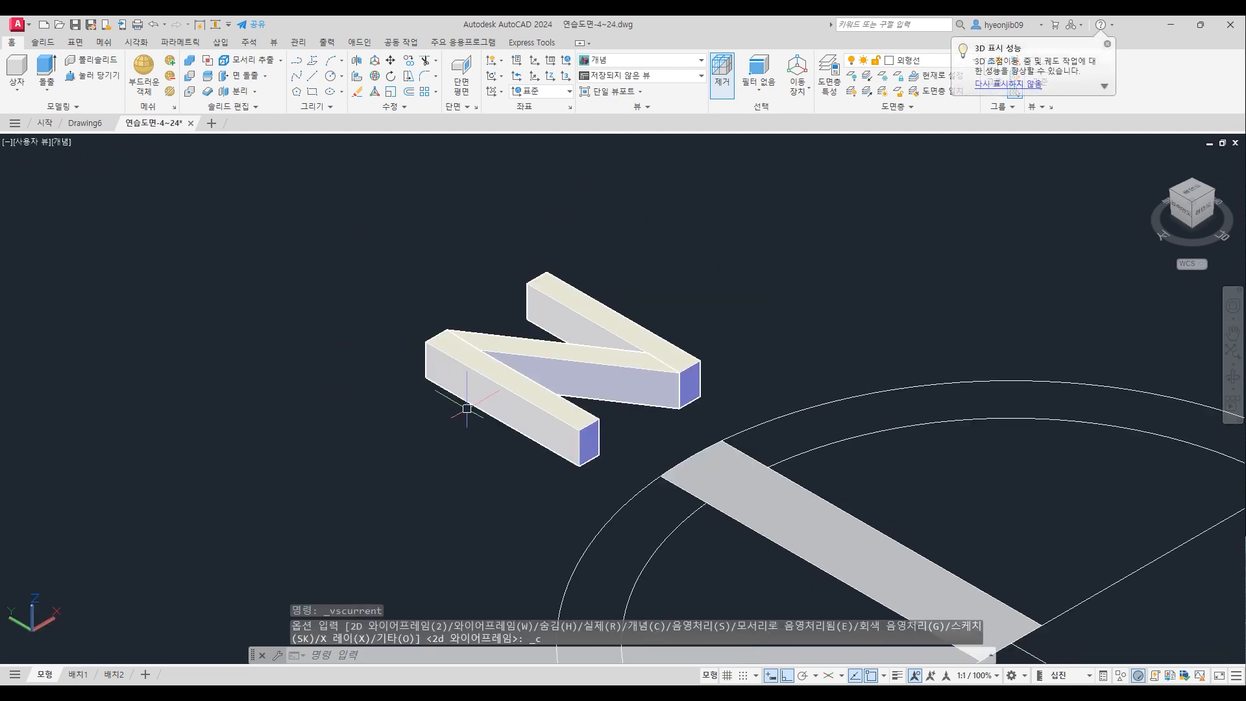
scroll(477, 344, "down", 2)
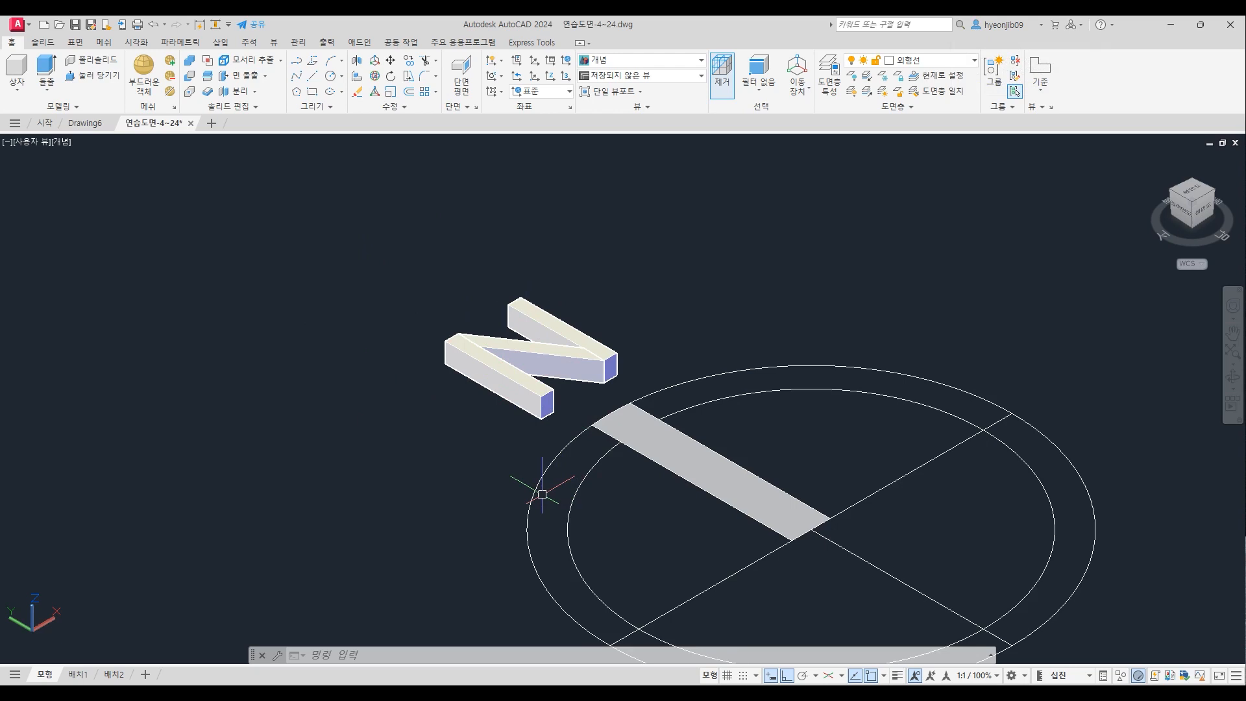
Restore the 2D Wireframe visual style and the top view of the north symbol
left_click(64, 142)
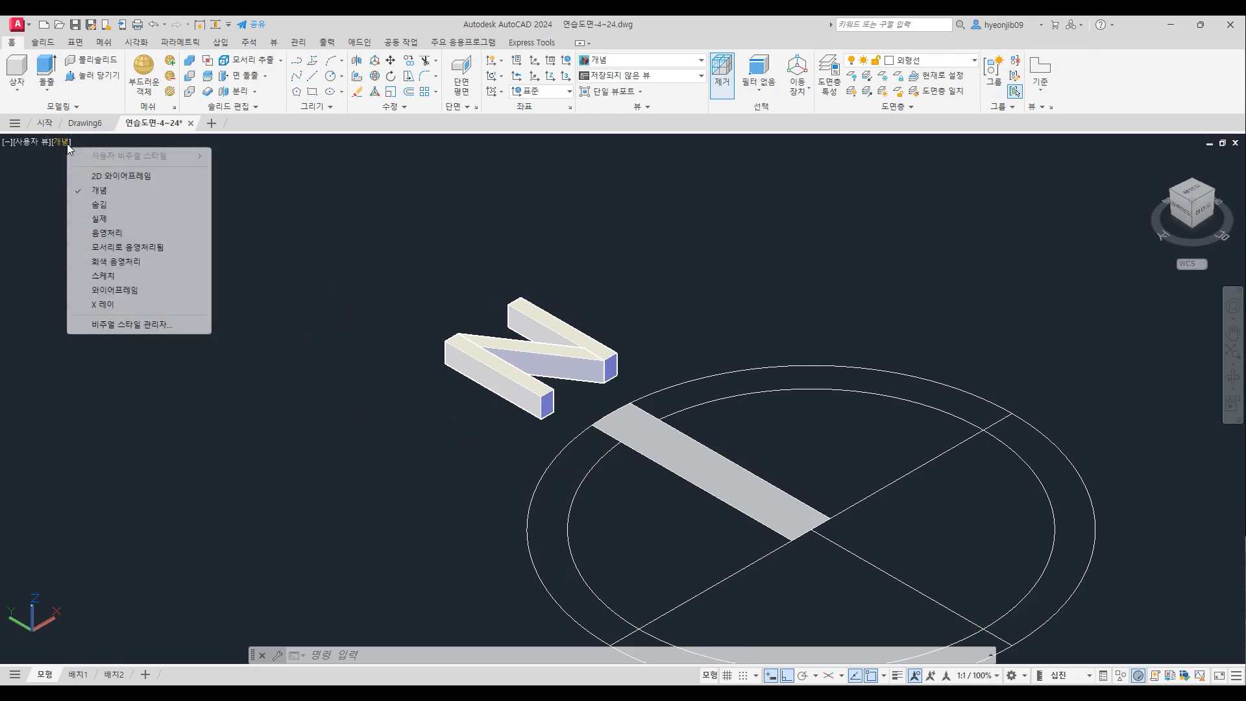
left_click(134, 178)
left_click(1200, 196)
scroll(861, 386, "up", 15)
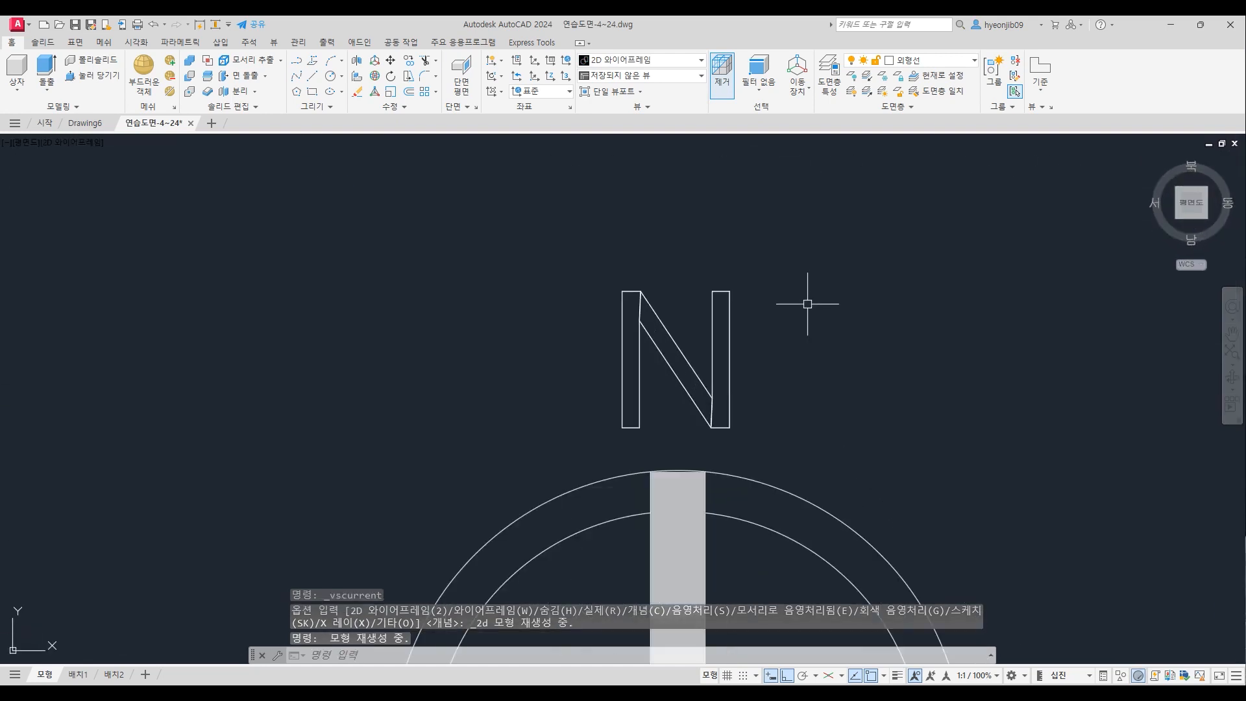